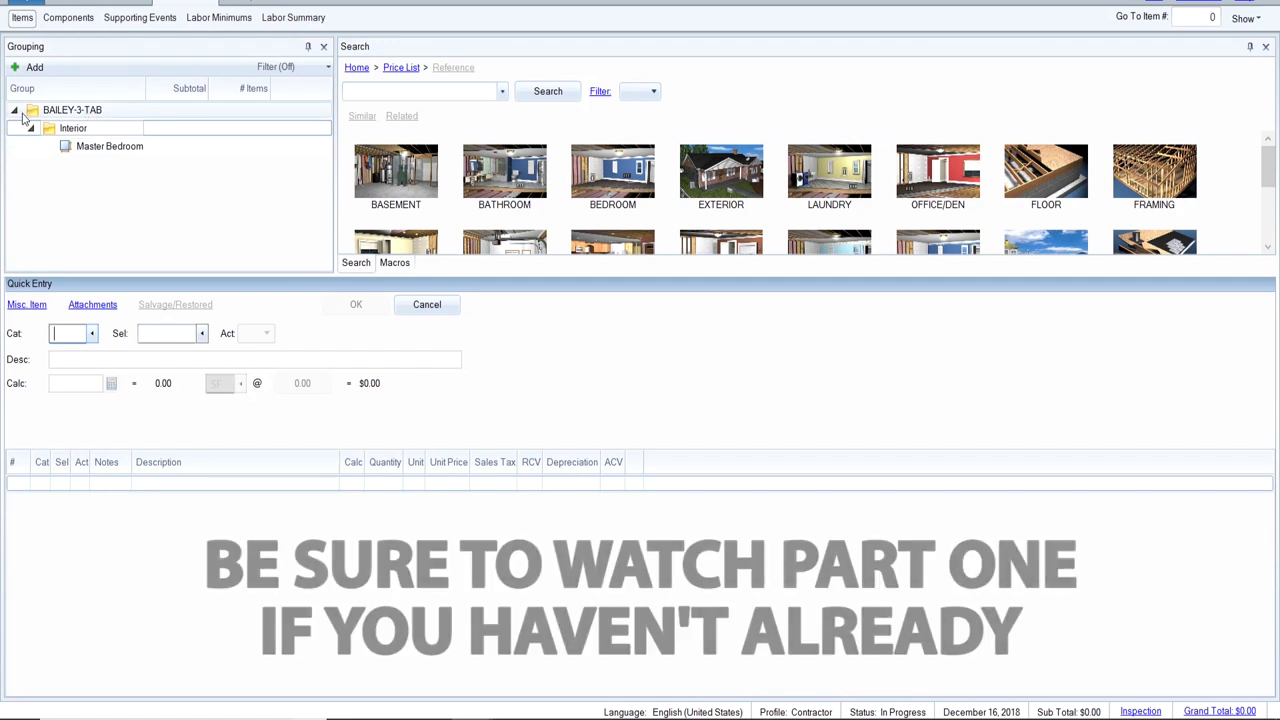
{"action": "left_click", "coordinate": [80, 114]}
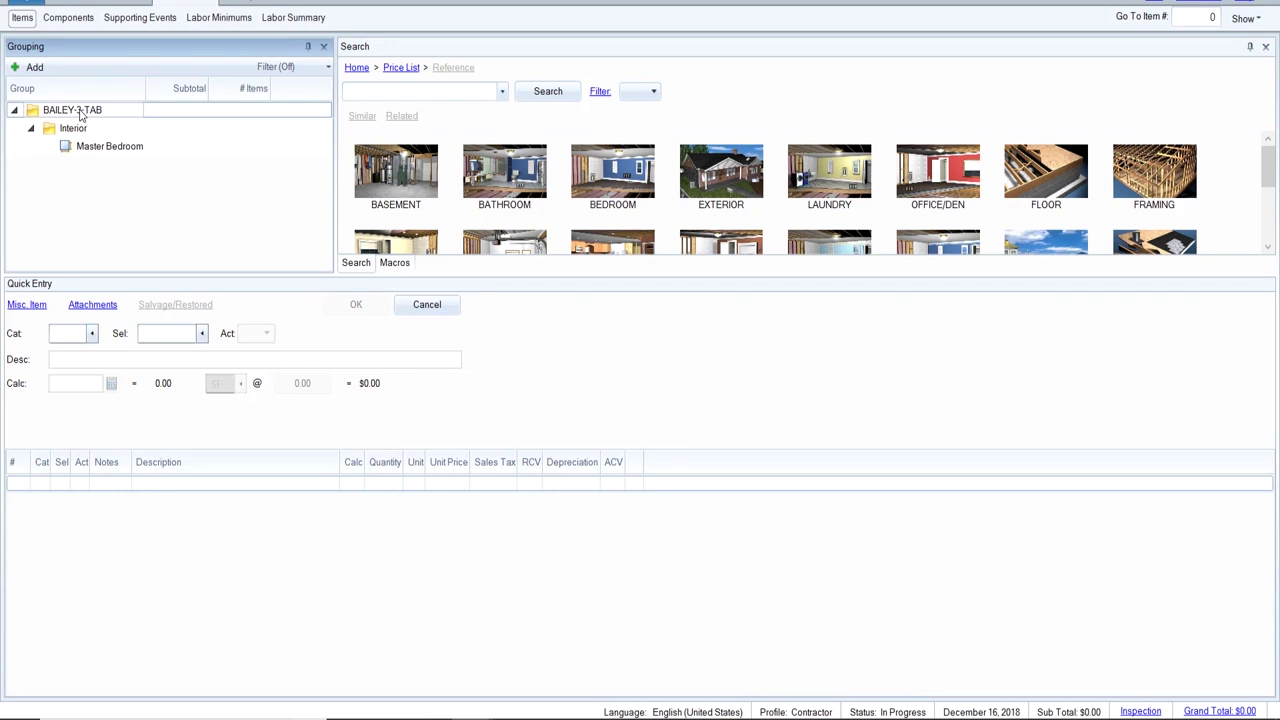
{"action": "left_click", "coordinate": [70, 131]}
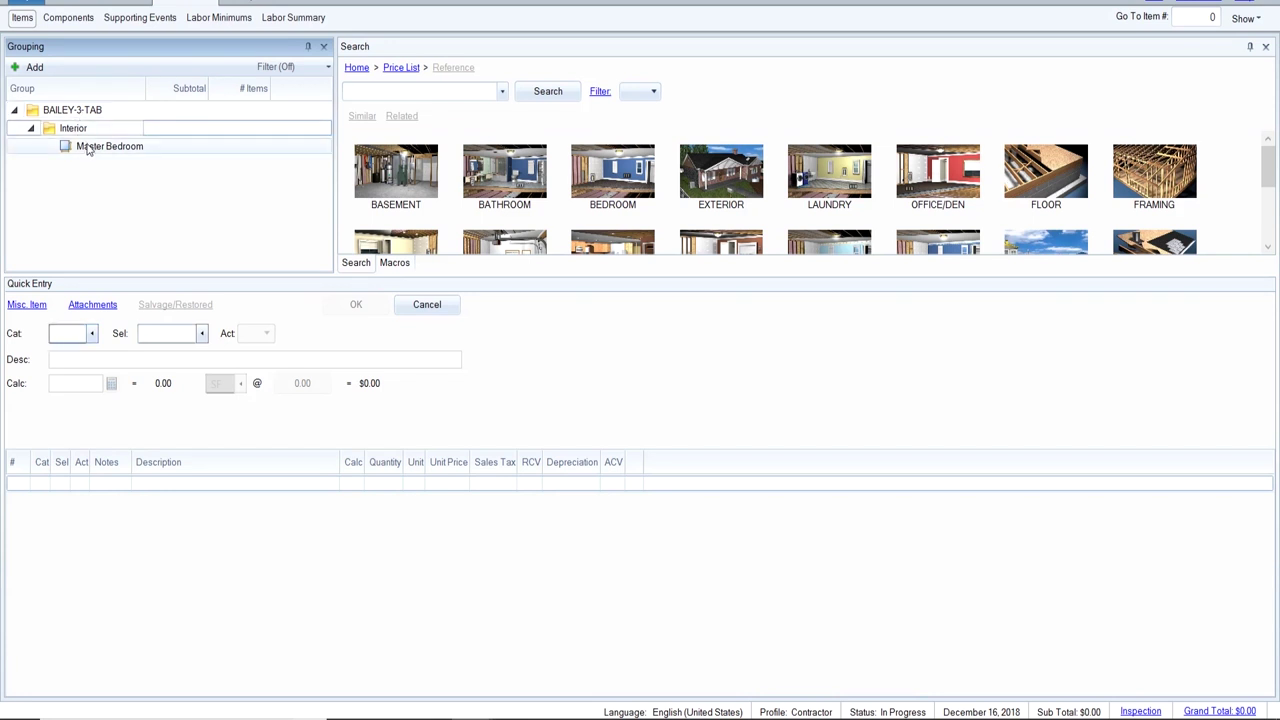
{"action": "left_click", "coordinate": [31, 130]}
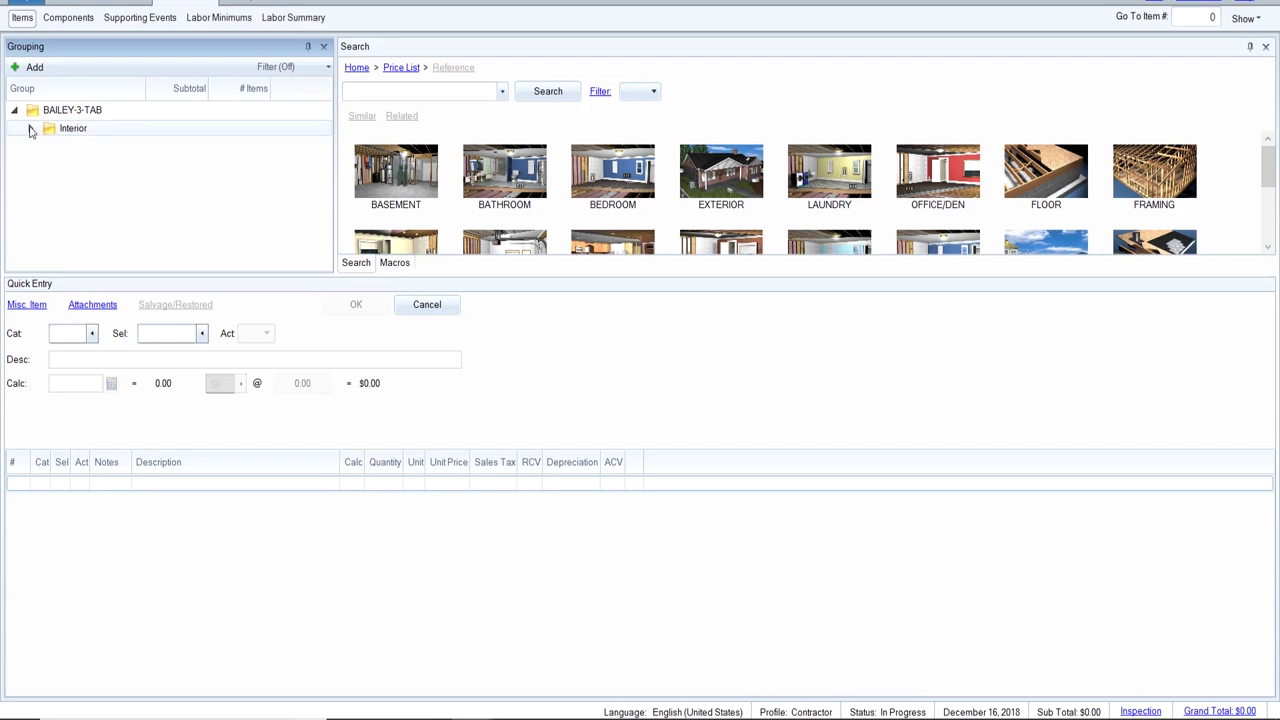
{"action": "left_click", "coordinate": [31, 129]}
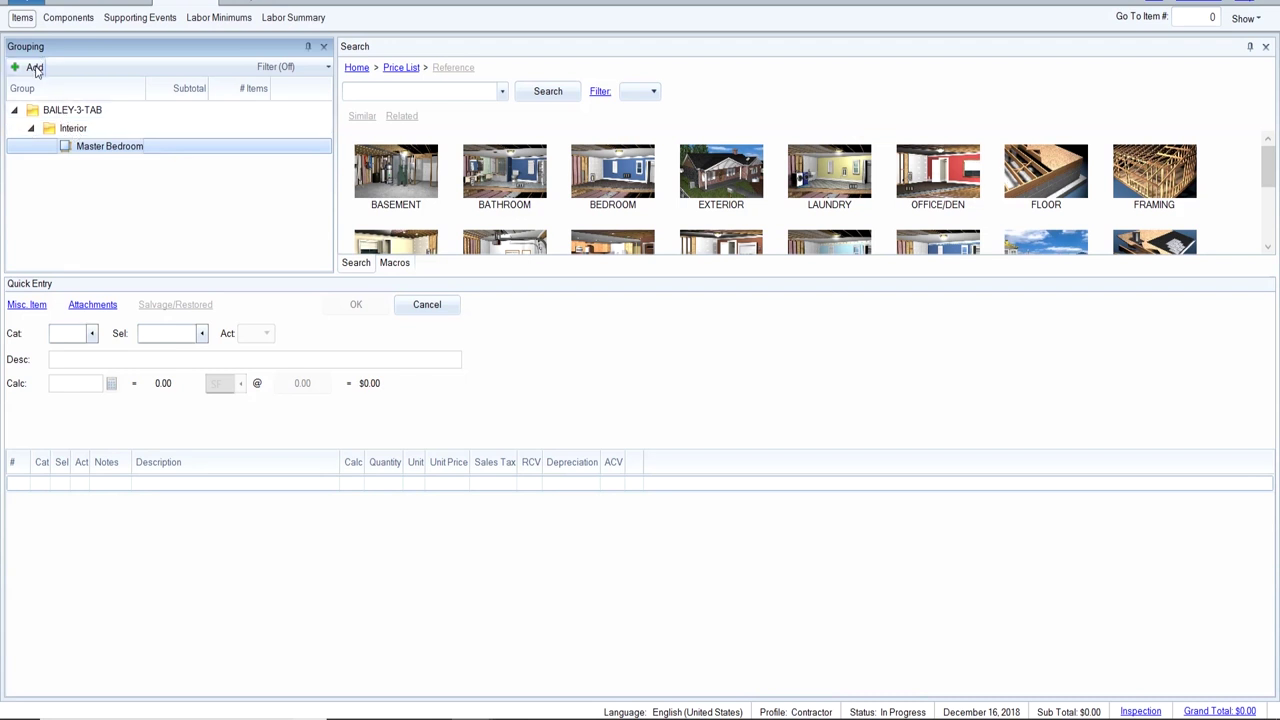
Append a new group named Second Floor at the same level as the Interior group.
{"action": "left_click", "coordinate": [50, 128]}
{"action": "left_click", "coordinate": [35, 67]}
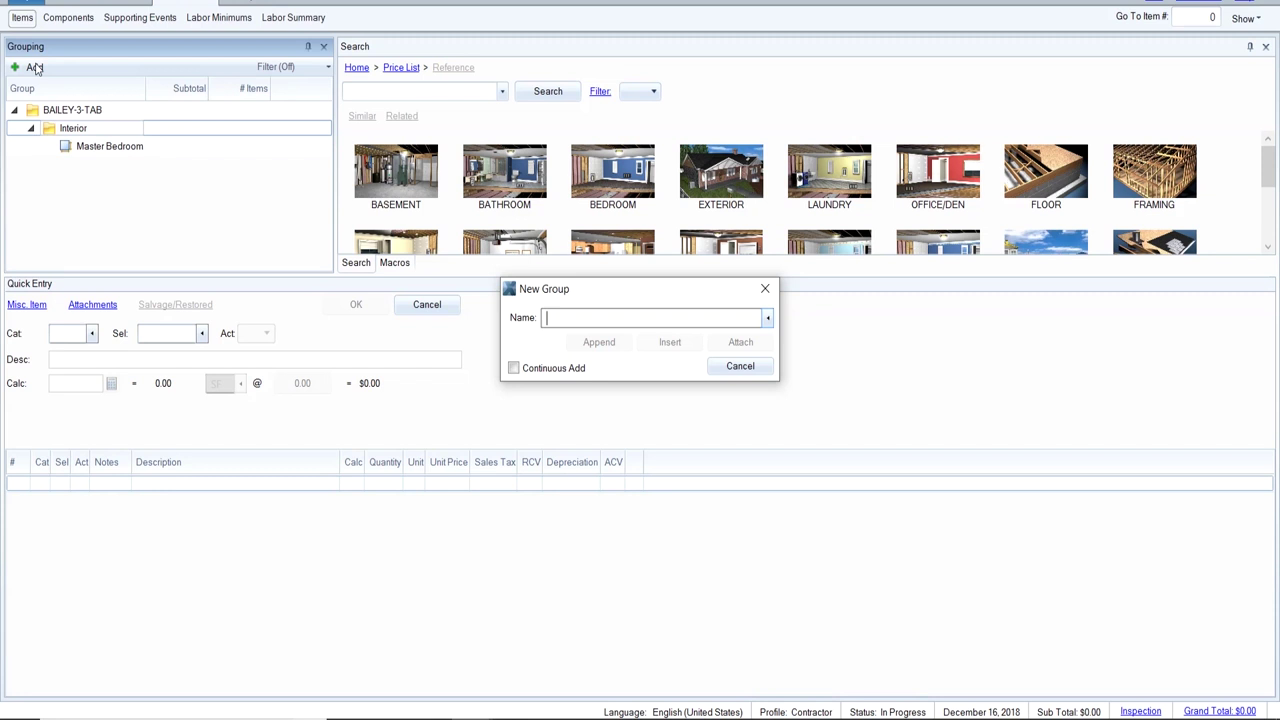
{"action": "type", "text": "Second F"}
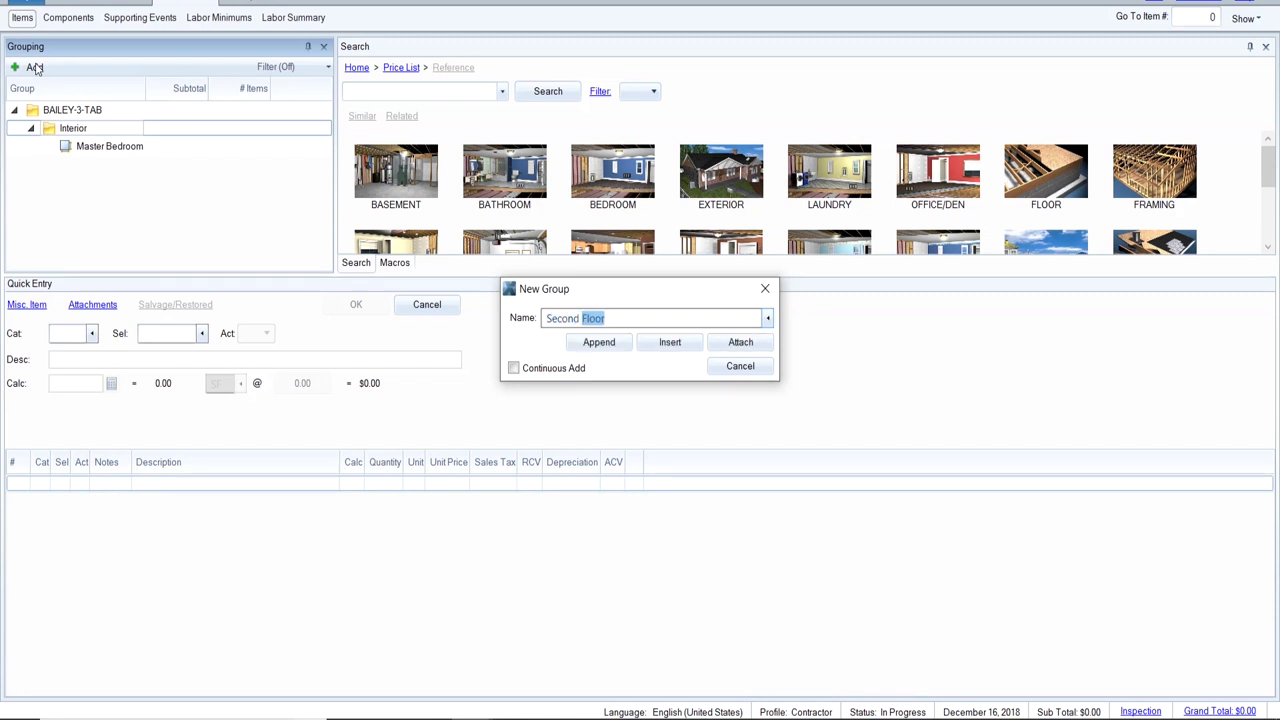
{"action": "type", "text": "loor"}
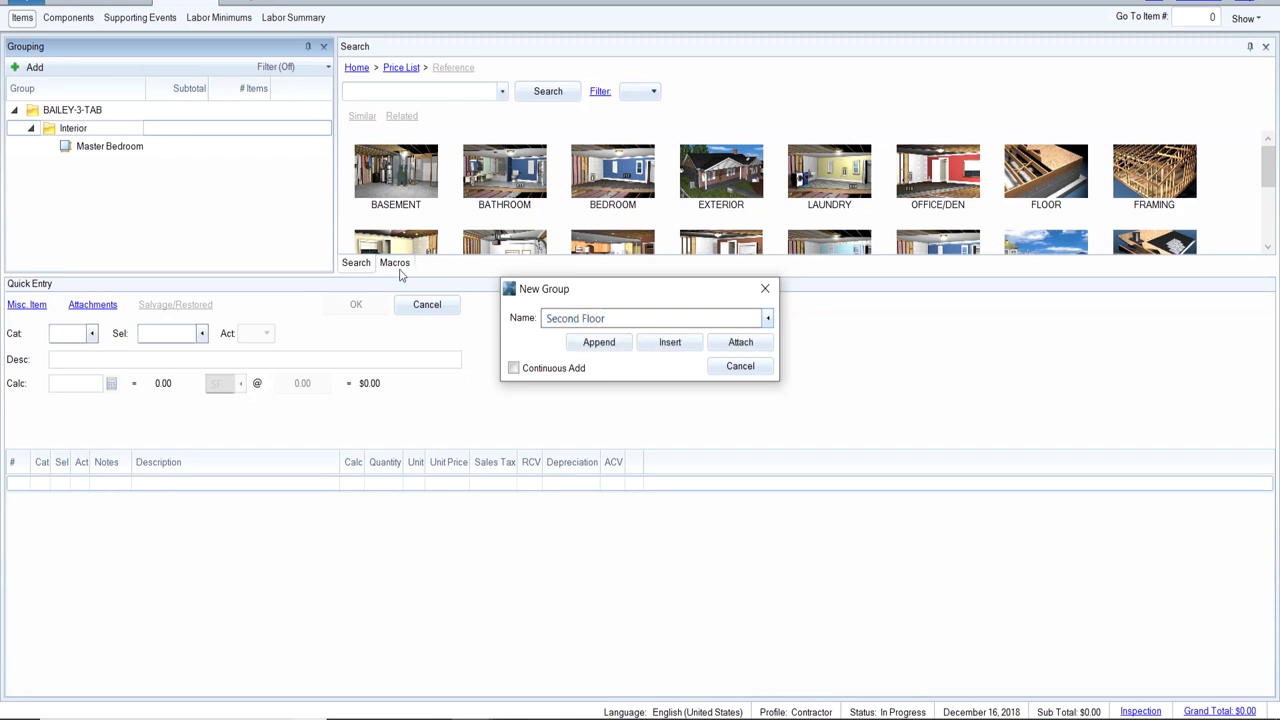
{"action": "left_click", "coordinate": [594, 342]}
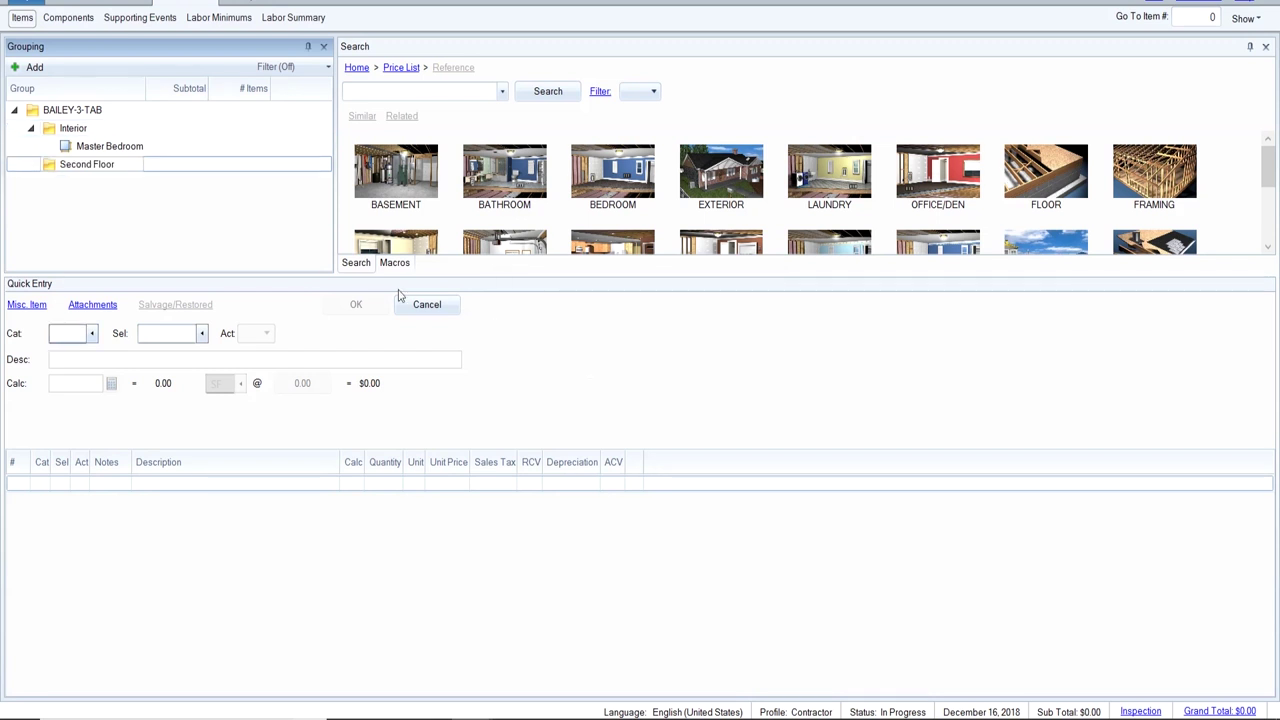
Attach a new group named Bedroom beneath the Second Floor group.
{"action": "left_click", "coordinate": [90, 166]}
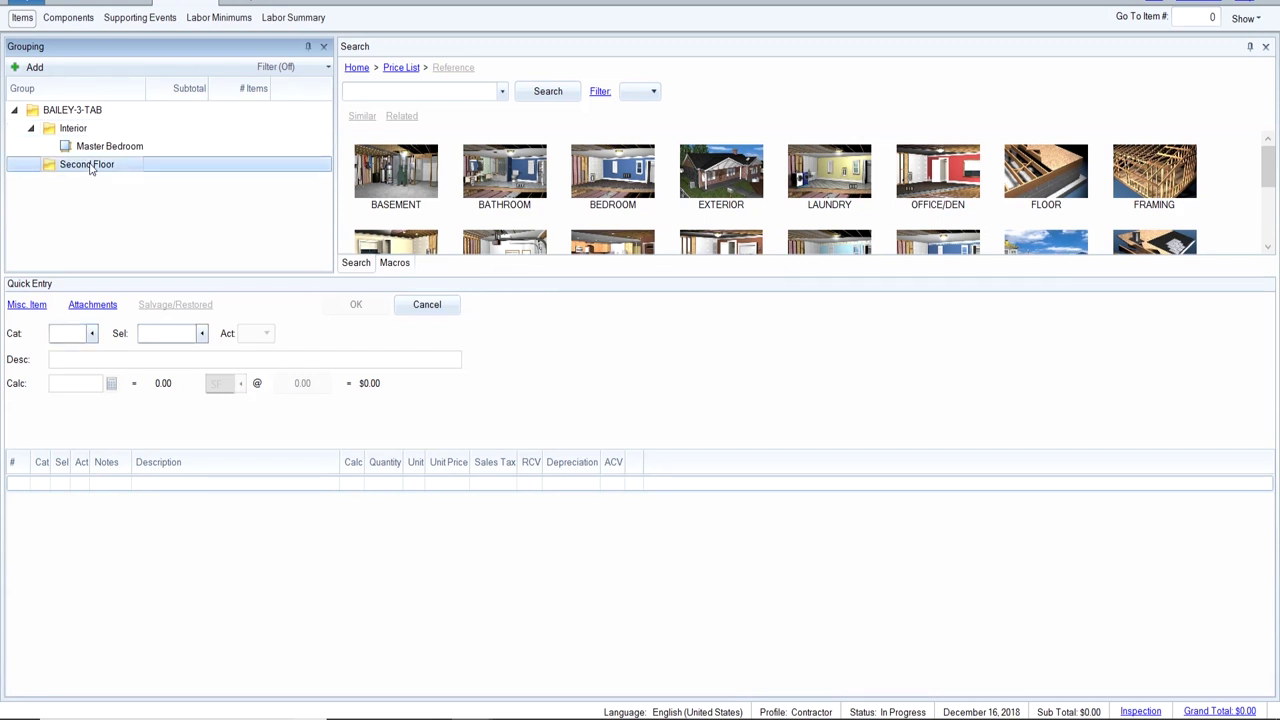
{"action": "left_click", "coordinate": [35, 68]}
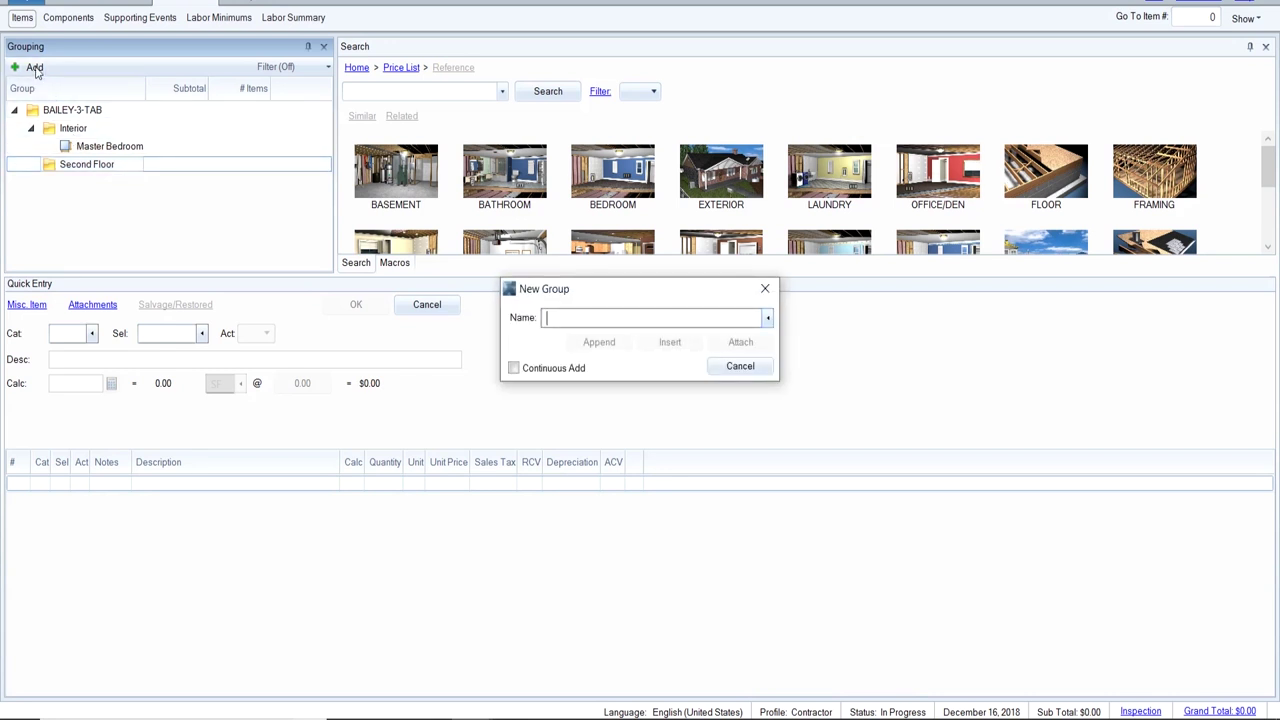
{"action": "type", "text": "Bedrrom"}
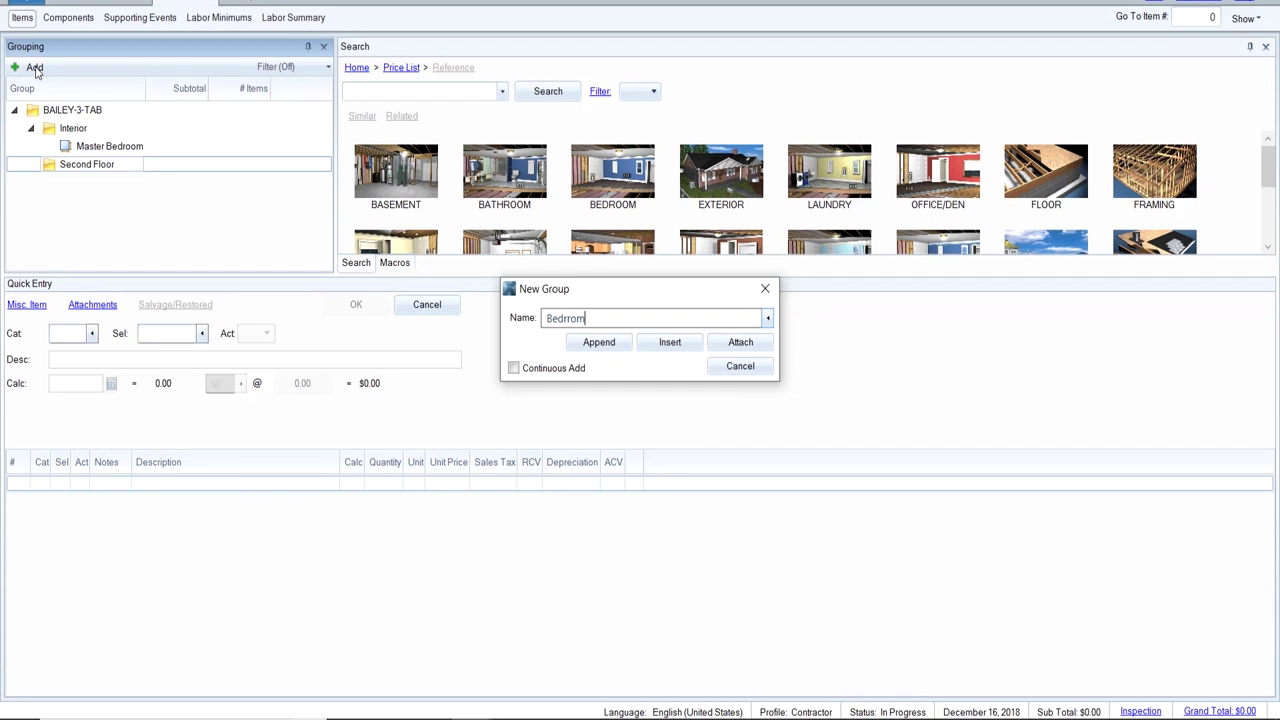
{"action": "key", "text": "BackSpace"}
{"action": "key", "text": "BackSpace"}
{"action": "key", "text": "BackSpace"}
{"action": "type", "text": "oom"}
{"action": "left_click", "coordinate": [725, 345]}
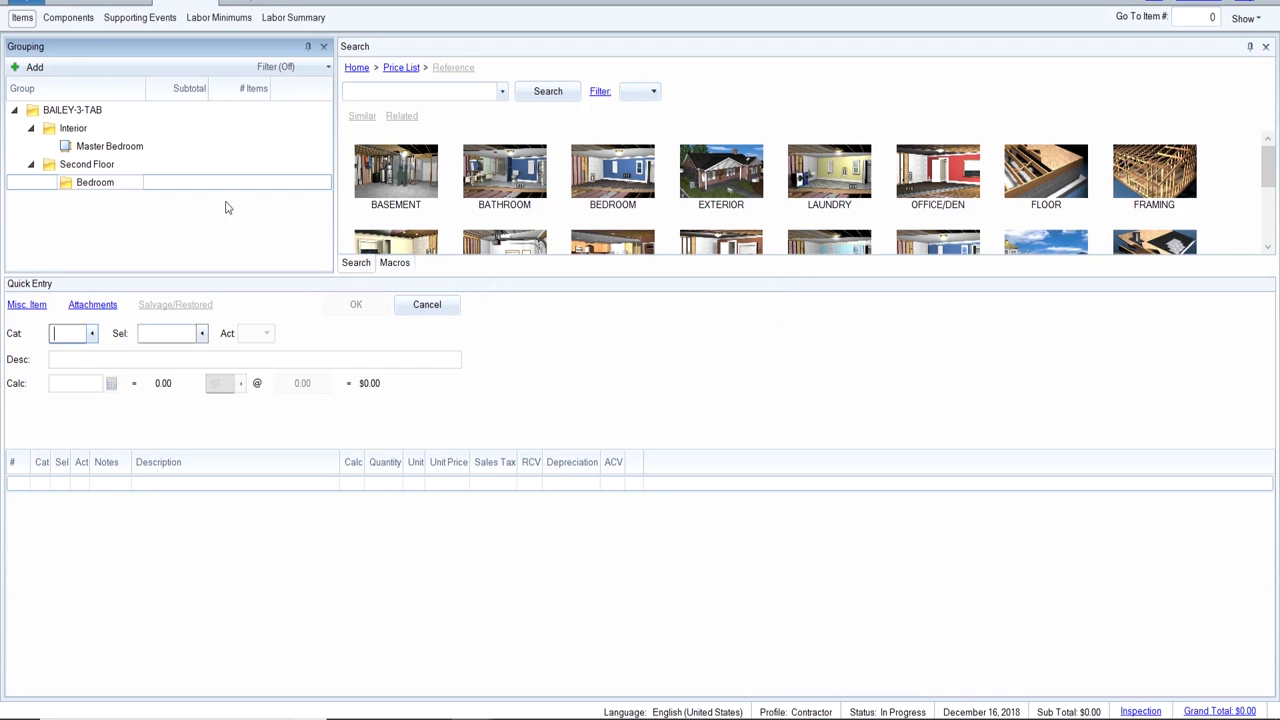
Open the group info of Bedroom and start adding dimensions for it.
{"action": "left_click", "coordinate": [94, 186]}
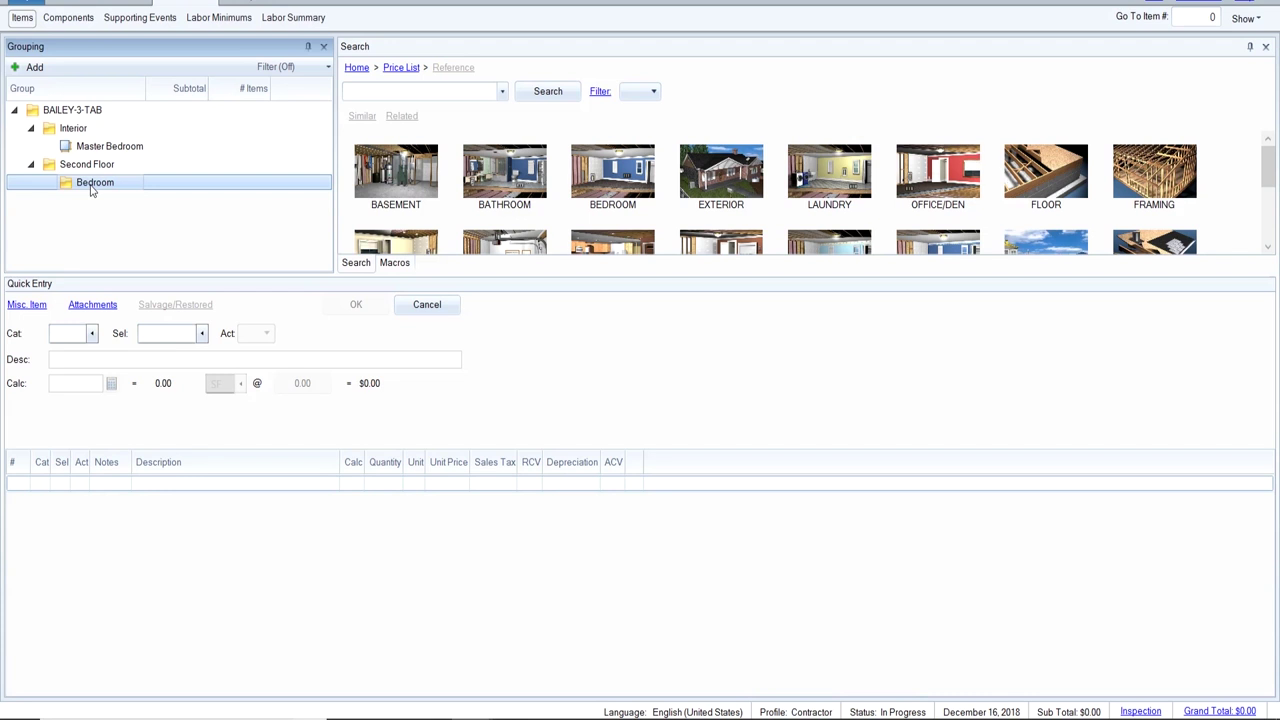
{"action": "double_click", "coordinate": [91, 184]}
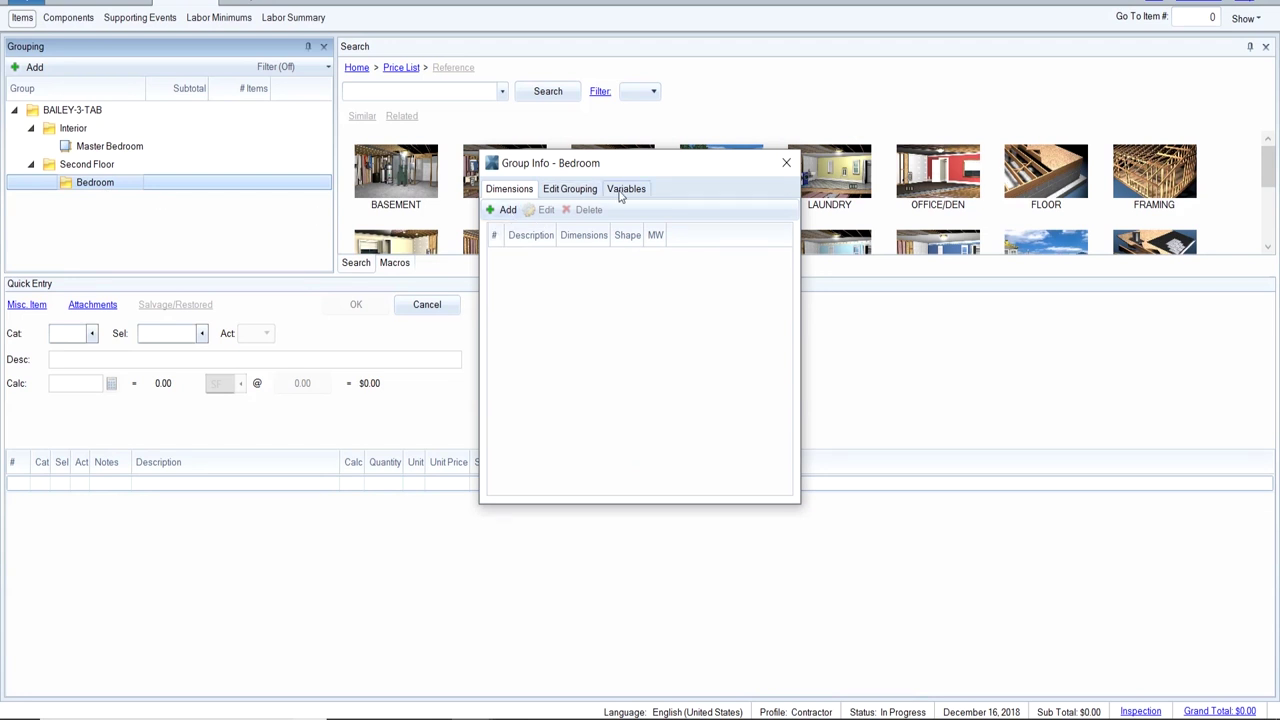
{"action": "left_click", "coordinate": [502, 210]}
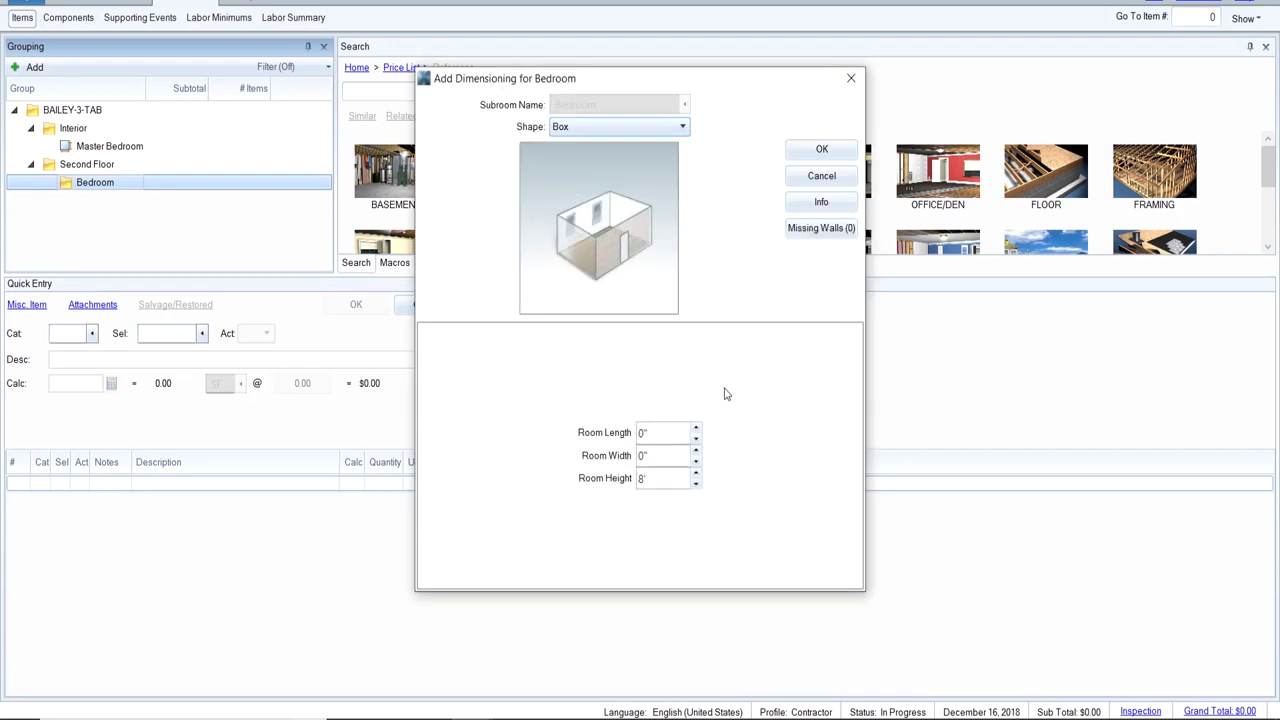
Set the Bedroom's shape to Sloped Ceiling and examine which wall each height and length field refers to.
{"action": "left_click", "coordinate": [684, 128]}
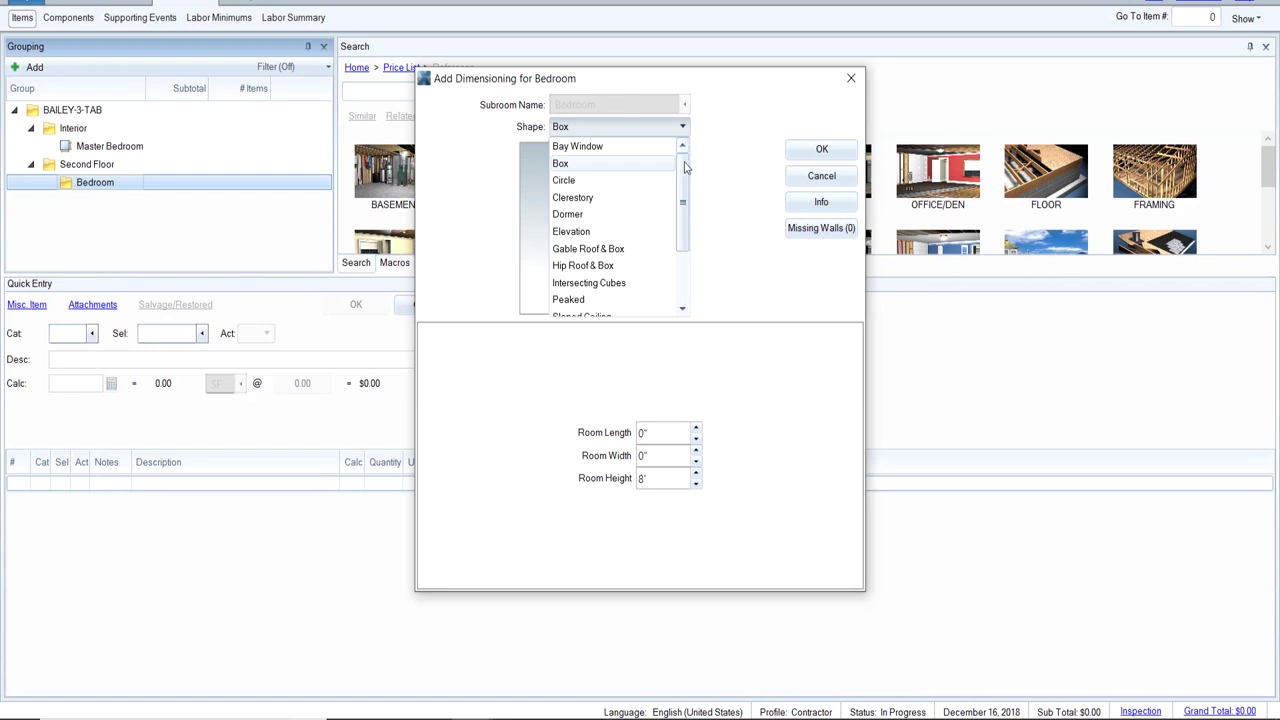
{"action": "left_click_drag", "start_coordinate": [685, 177], "coordinate": [668, 223]}
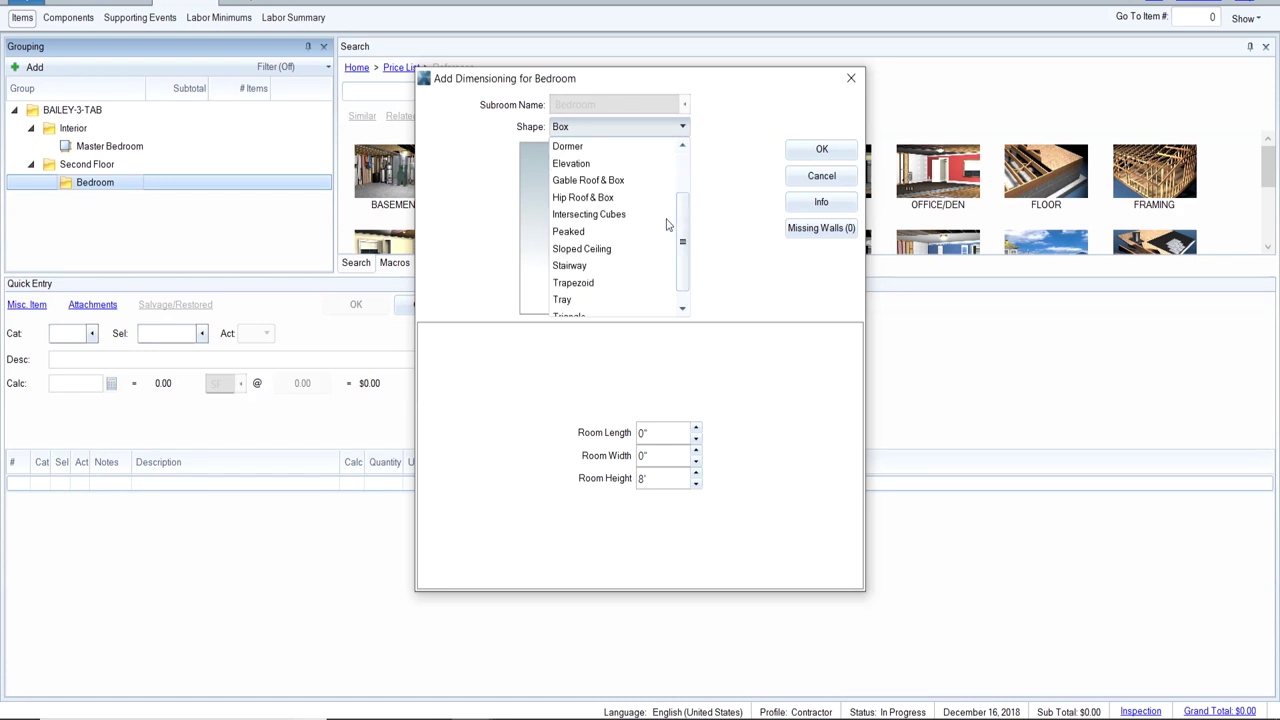
{"action": "left_click", "coordinate": [609, 250]}
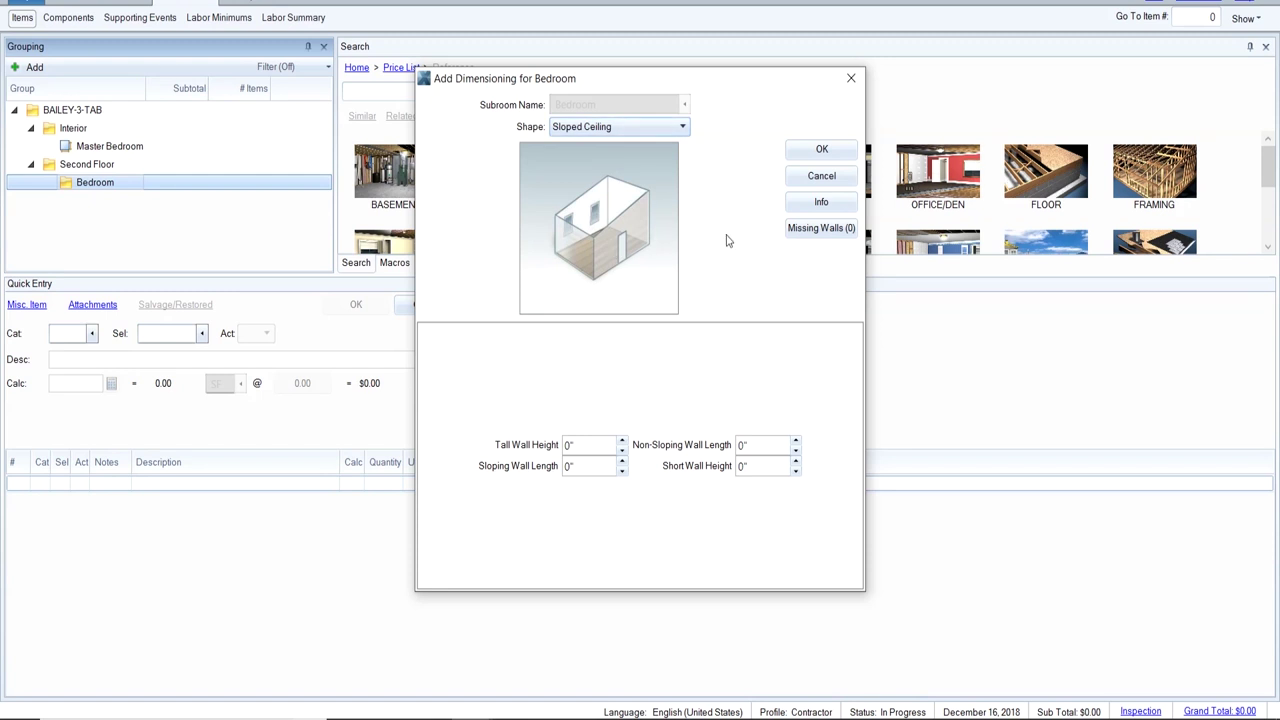
{"action": "left_click", "coordinate": [605, 444]}
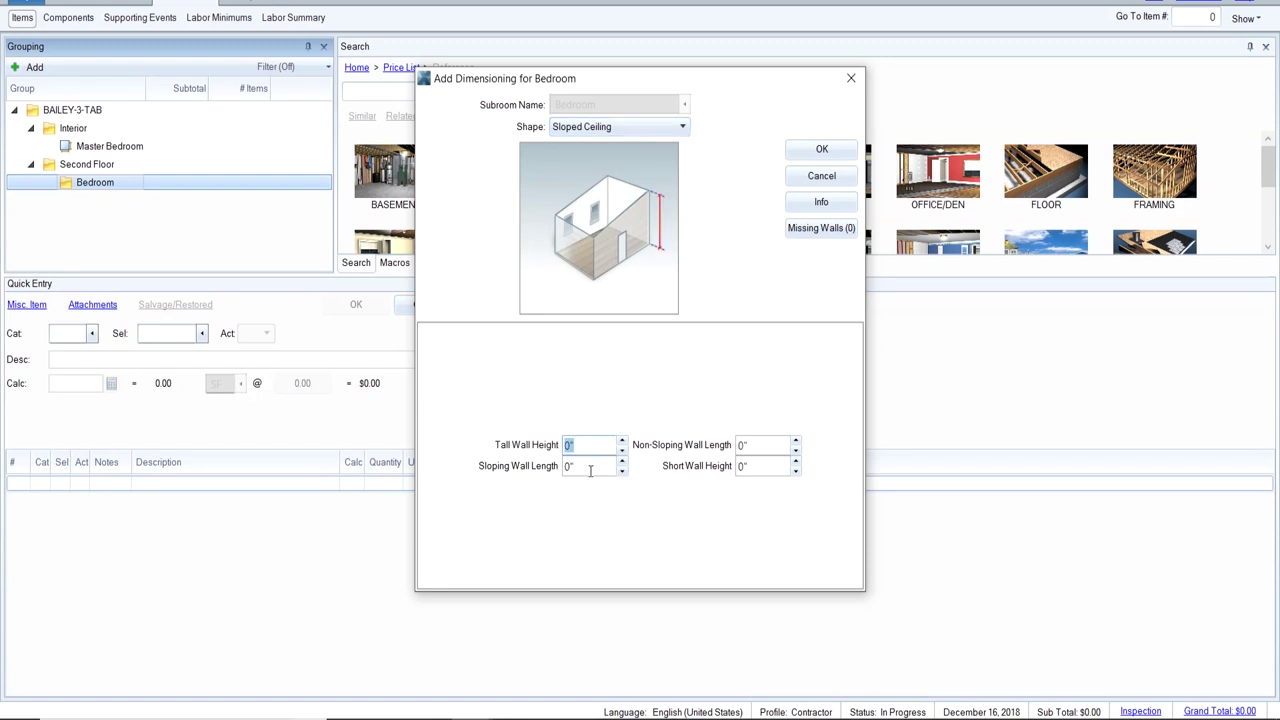
{"action": "left_click", "coordinate": [759, 464]}
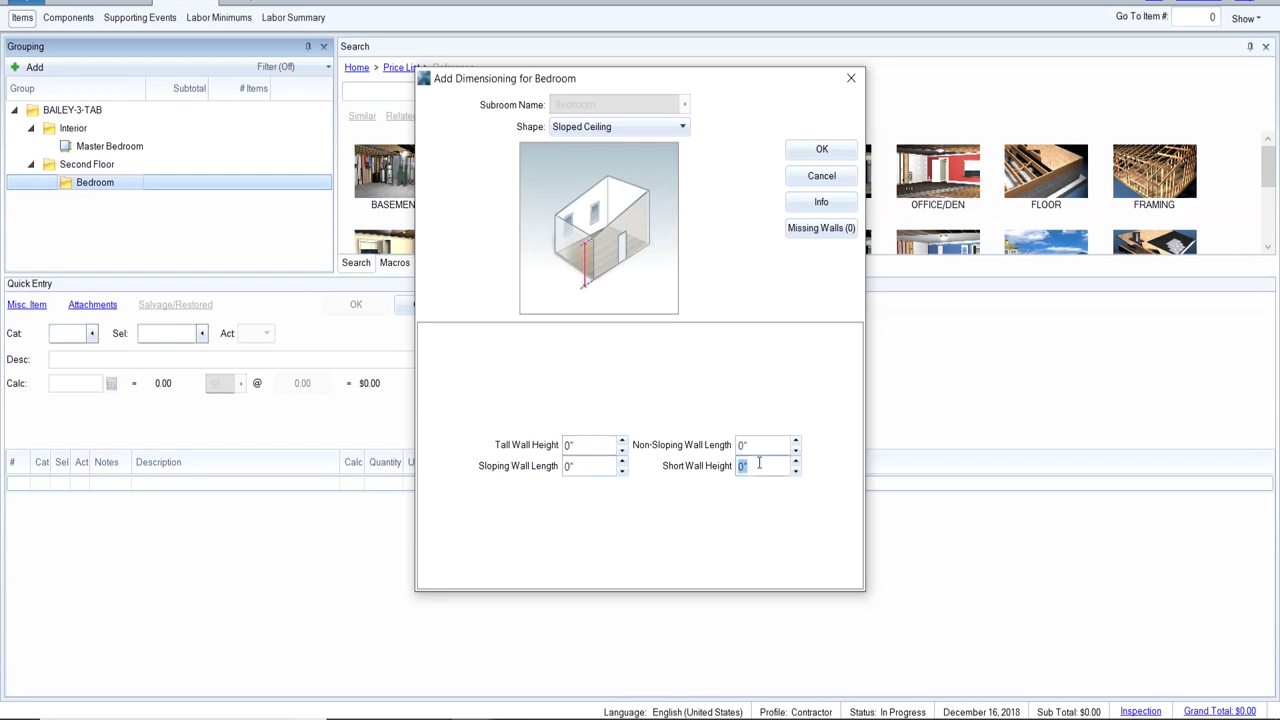
{"action": "left_click", "coordinate": [600, 462]}
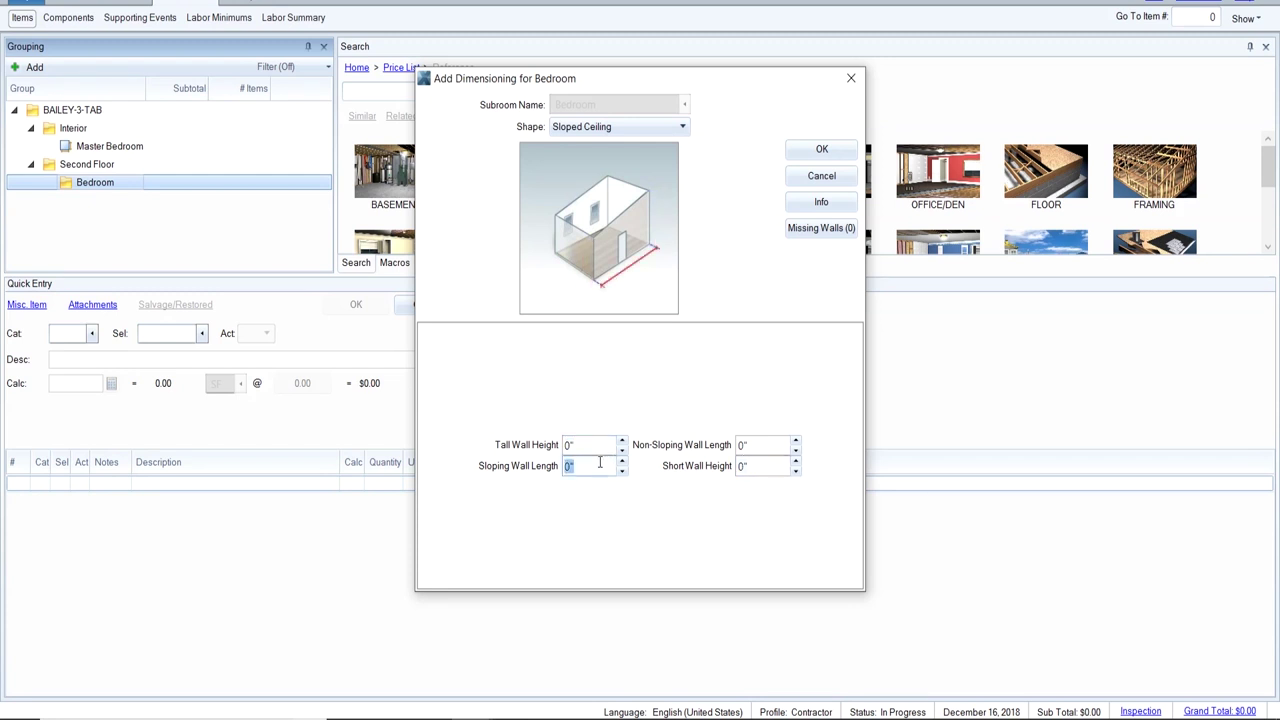
{"action": "left_click", "coordinate": [754, 443]}
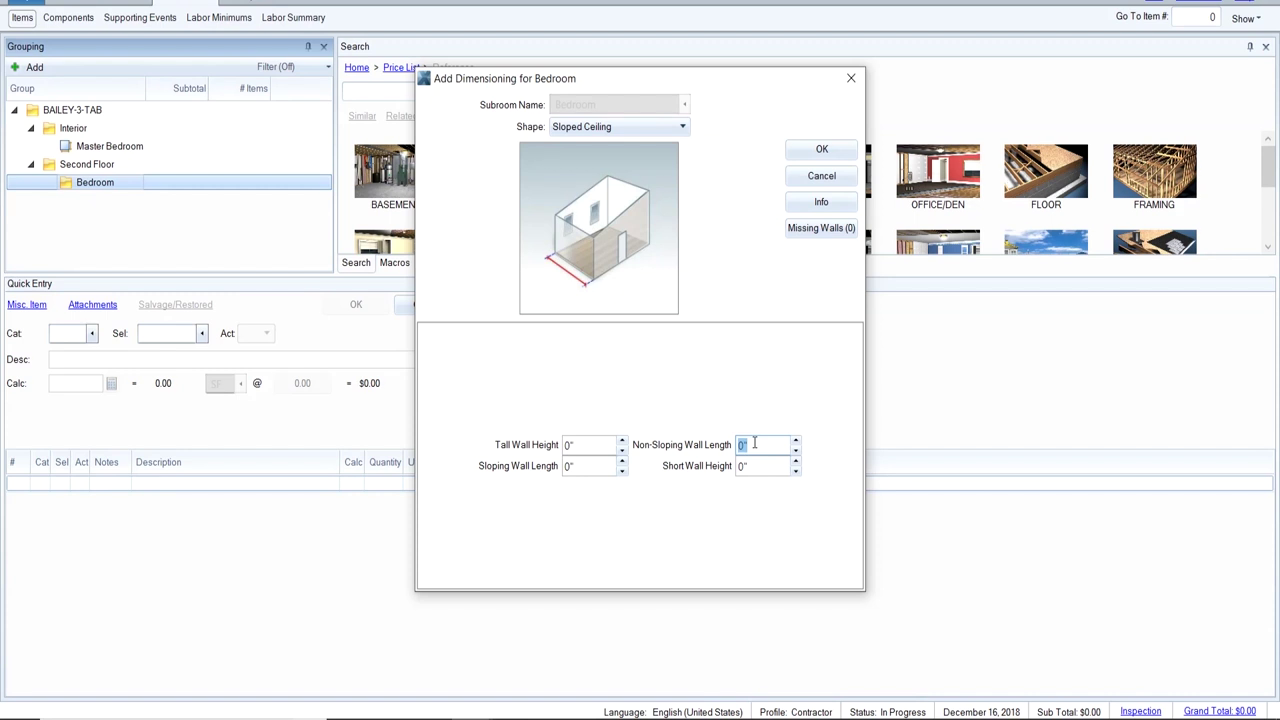
Try to open the missing walls of the sloped-ceiling Bedroom without entering any dimensions.
{"action": "left_click", "coordinate": [799, 233]}
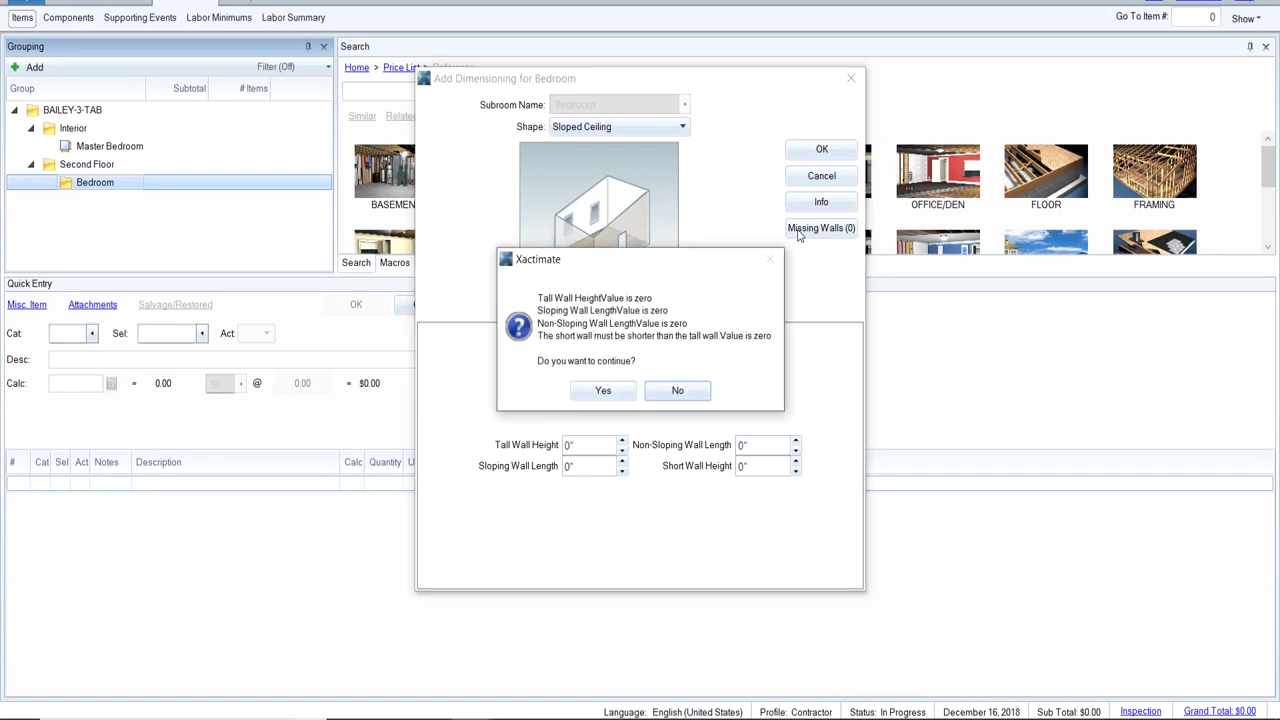
{"action": "left_click", "coordinate": [606, 391]}
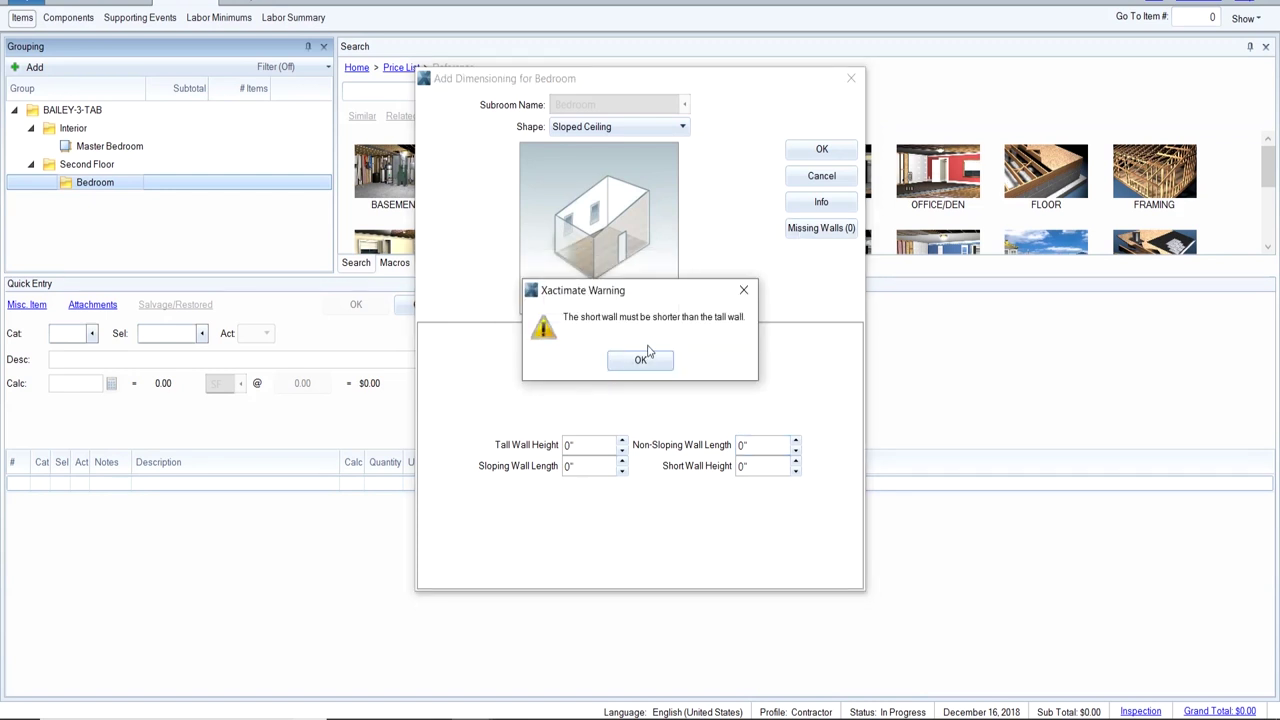
{"action": "left_click", "coordinate": [644, 361]}
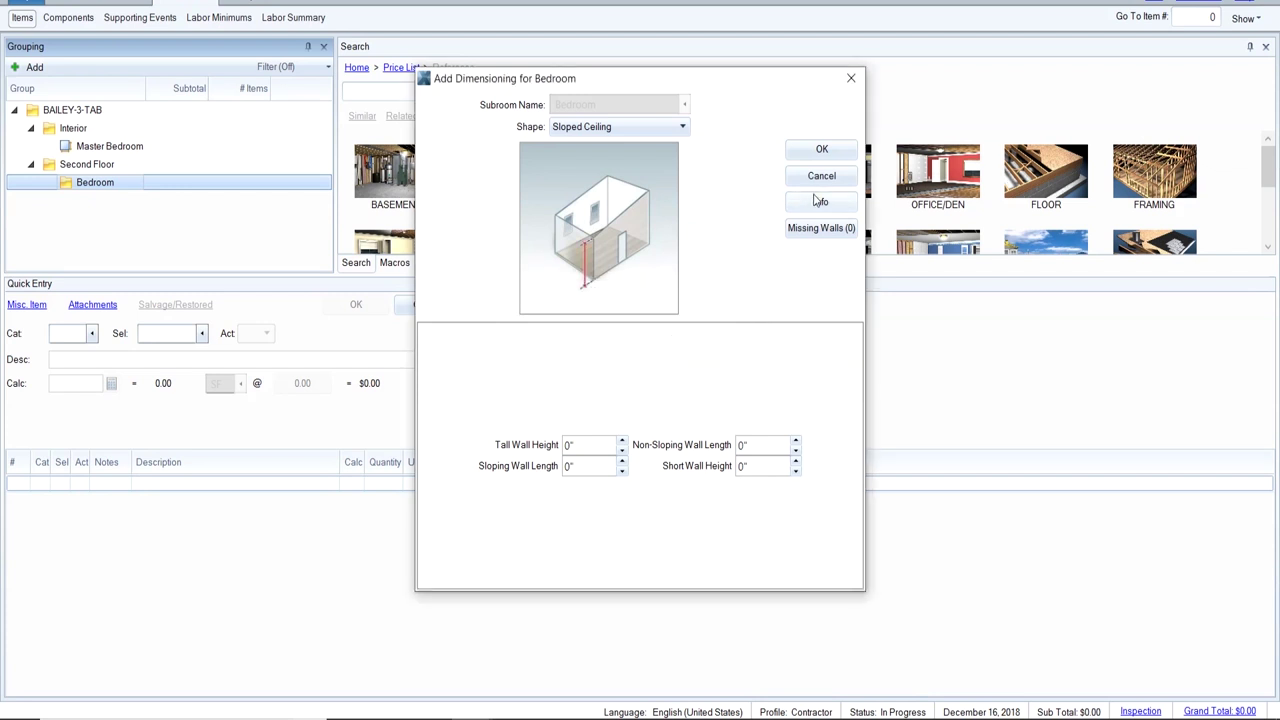
Set the Bedroom's shape to Box with a room length of 12' and a room width of 12'.
{"action": "left_click", "coordinate": [683, 127]}
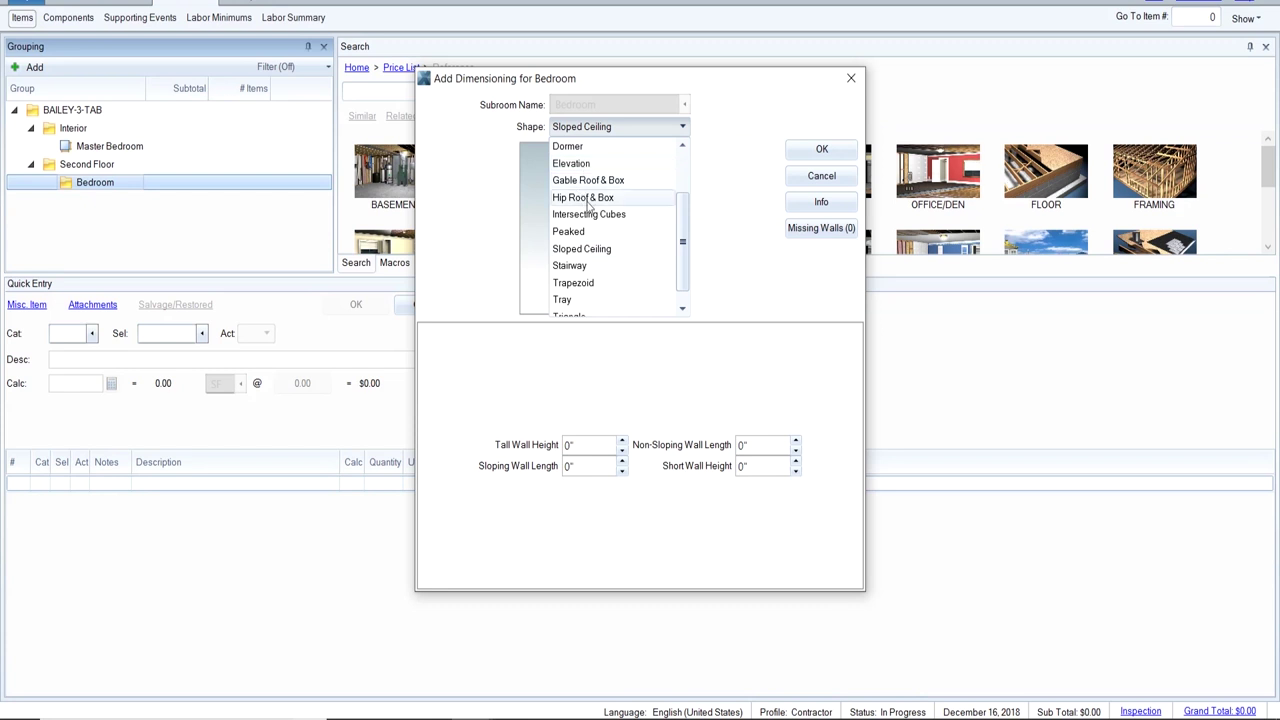
{"action": "left_click_drag", "start_coordinate": [683, 241], "coordinate": [690, 148]}
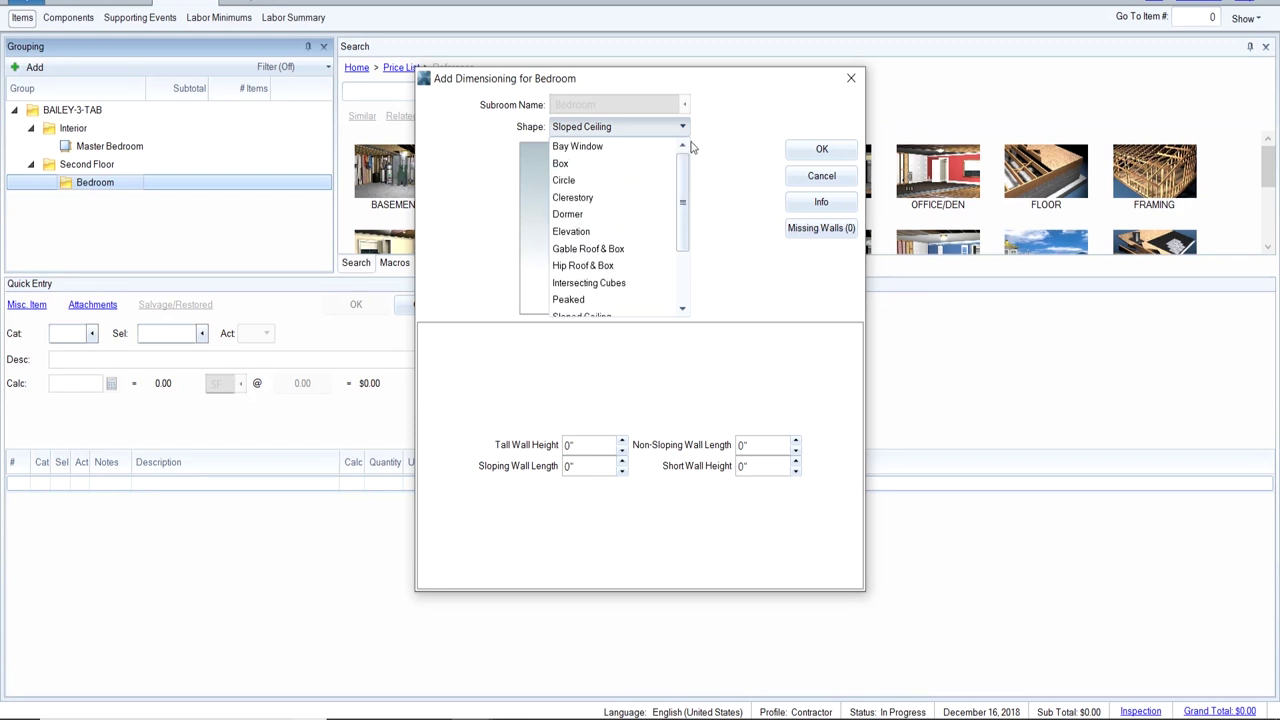
{"action": "left_click", "coordinate": [598, 163]}
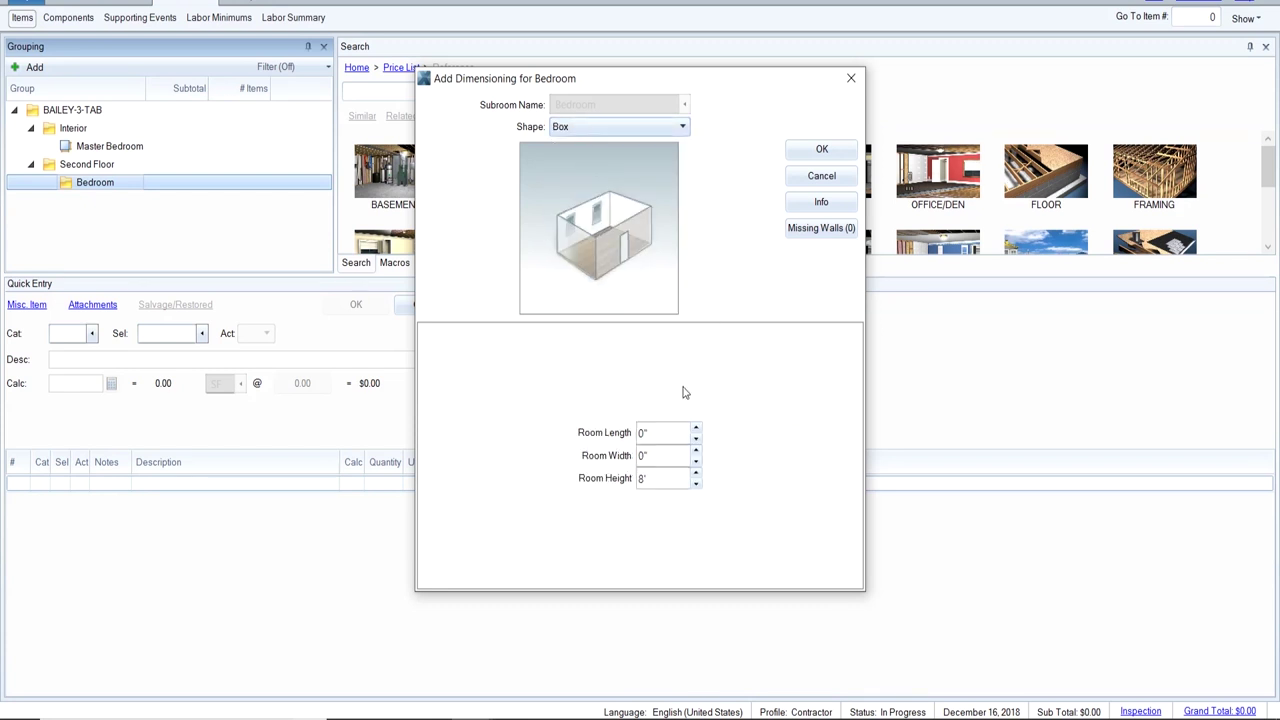
{"action": "left_click", "coordinate": [665, 432]}
{"action": "type", "text": "12"}
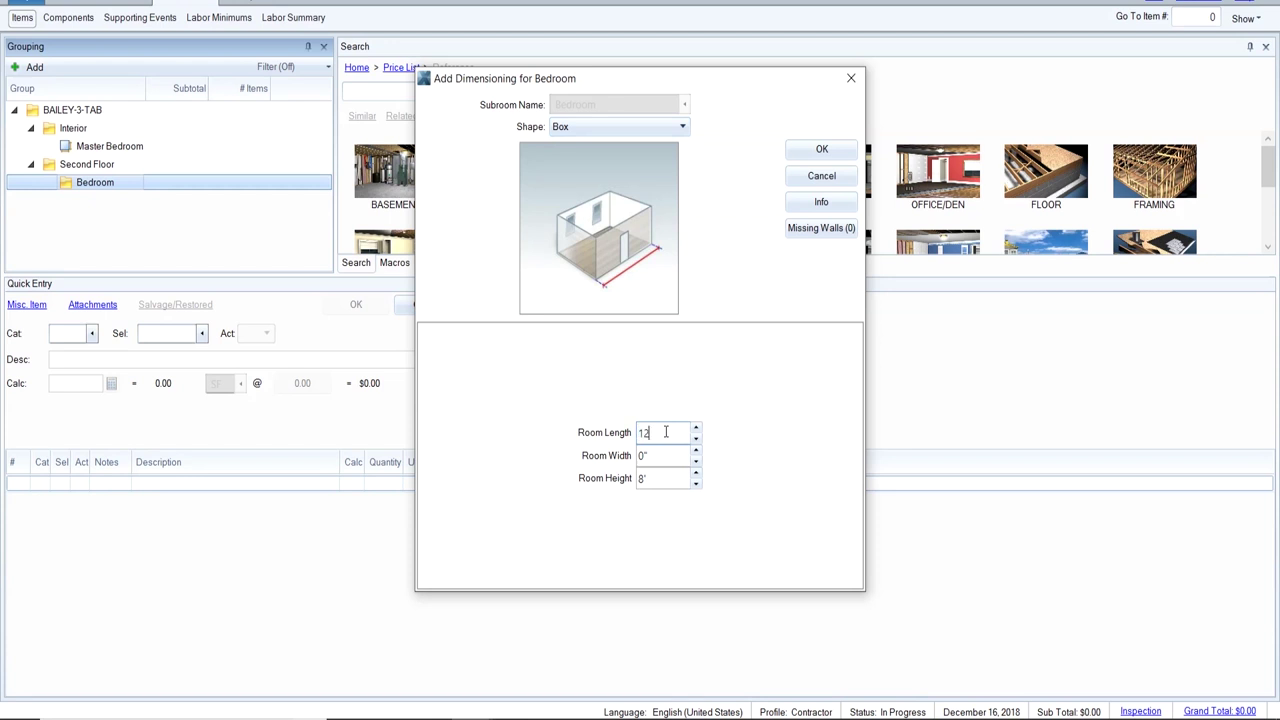
{"action": "key", "text": "Tab"}
{"action": "type", "text": "12"}
{"action": "key", "text": "Tab"}
Try out a missing wall for the Bedroom, 2' 6" long and 6' 8" high with type Opens to floor only, and discard it.
{"action": "left_click", "coordinate": [816, 228]}
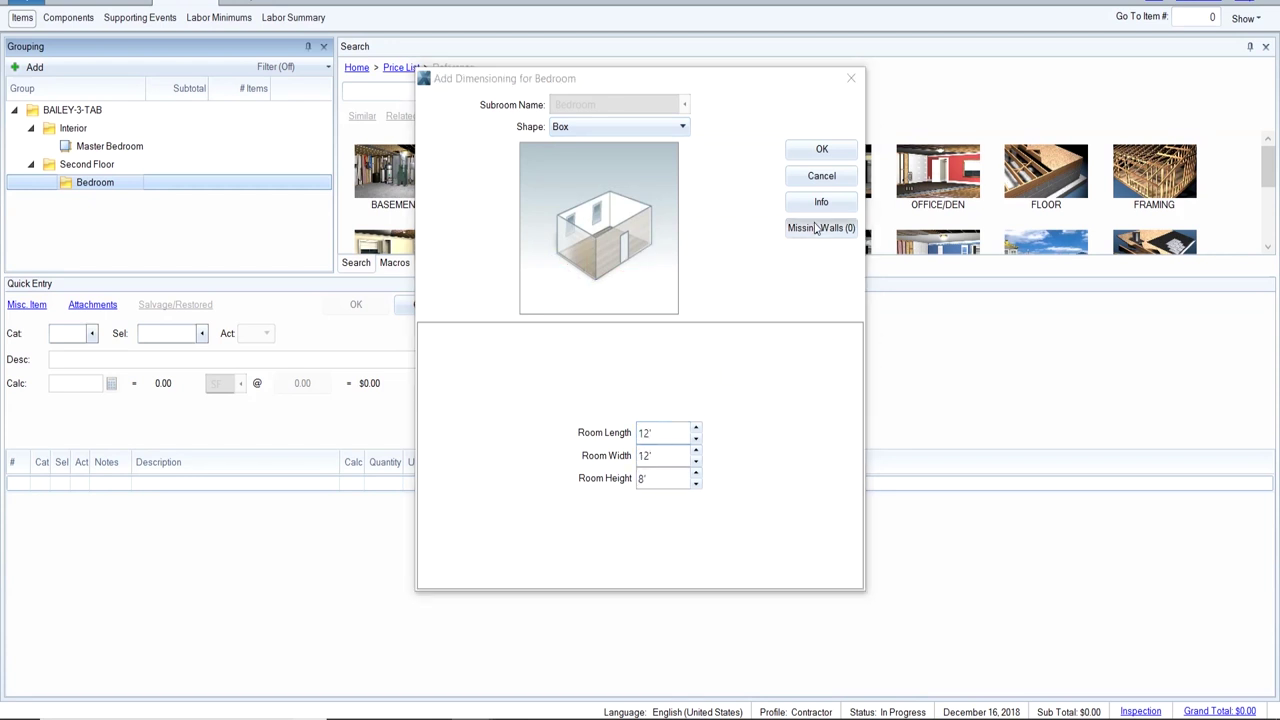
{"action": "left_click", "coordinate": [743, 326]}
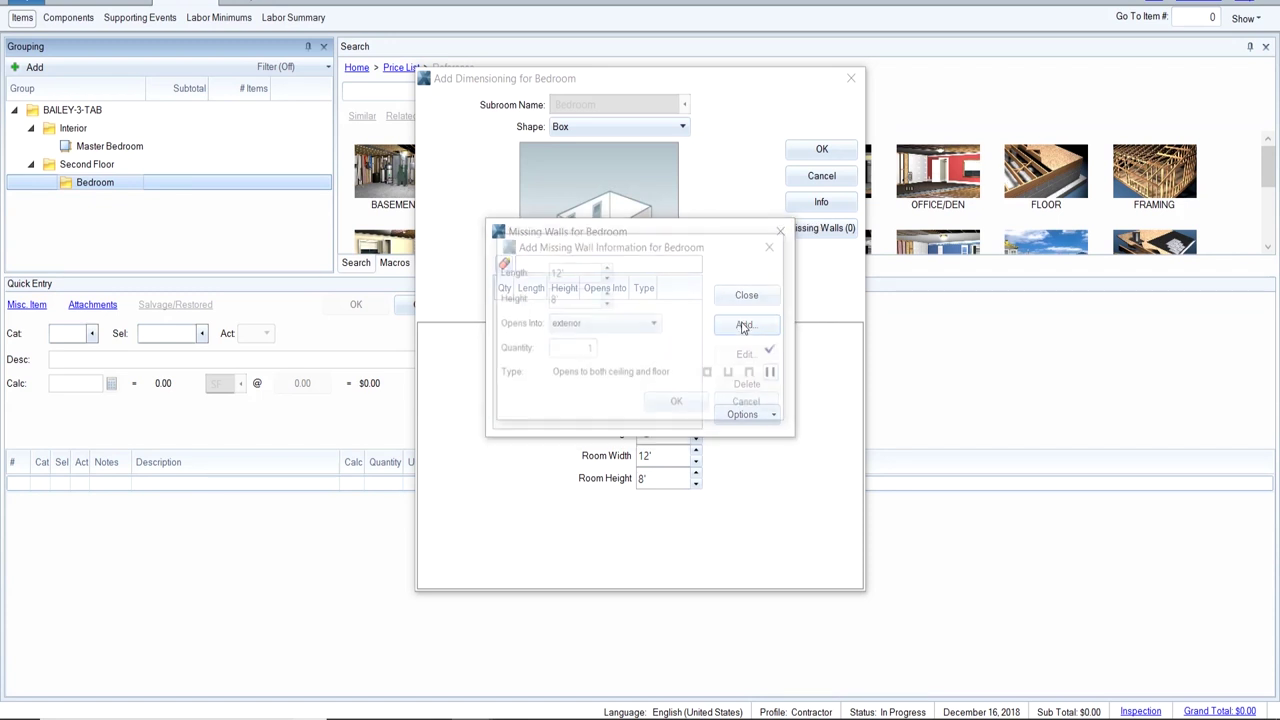
{"action": "left_click", "coordinate": [575, 272]}
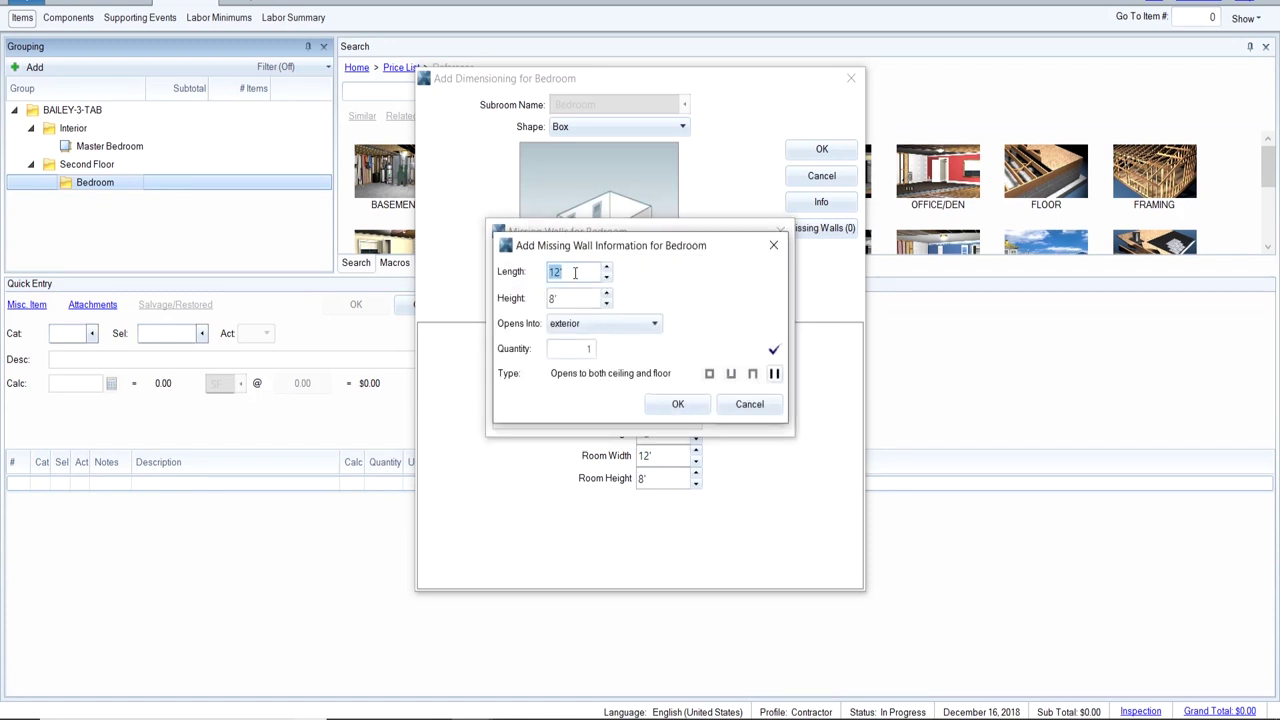
{"action": "type", "text": "2"}
{"action": "type", "text": "'6"}
{"action": "key", "text": "Tab"}
{"action": "type", "text": "6' 8"}
{"action": "key", "text": "Tab"}
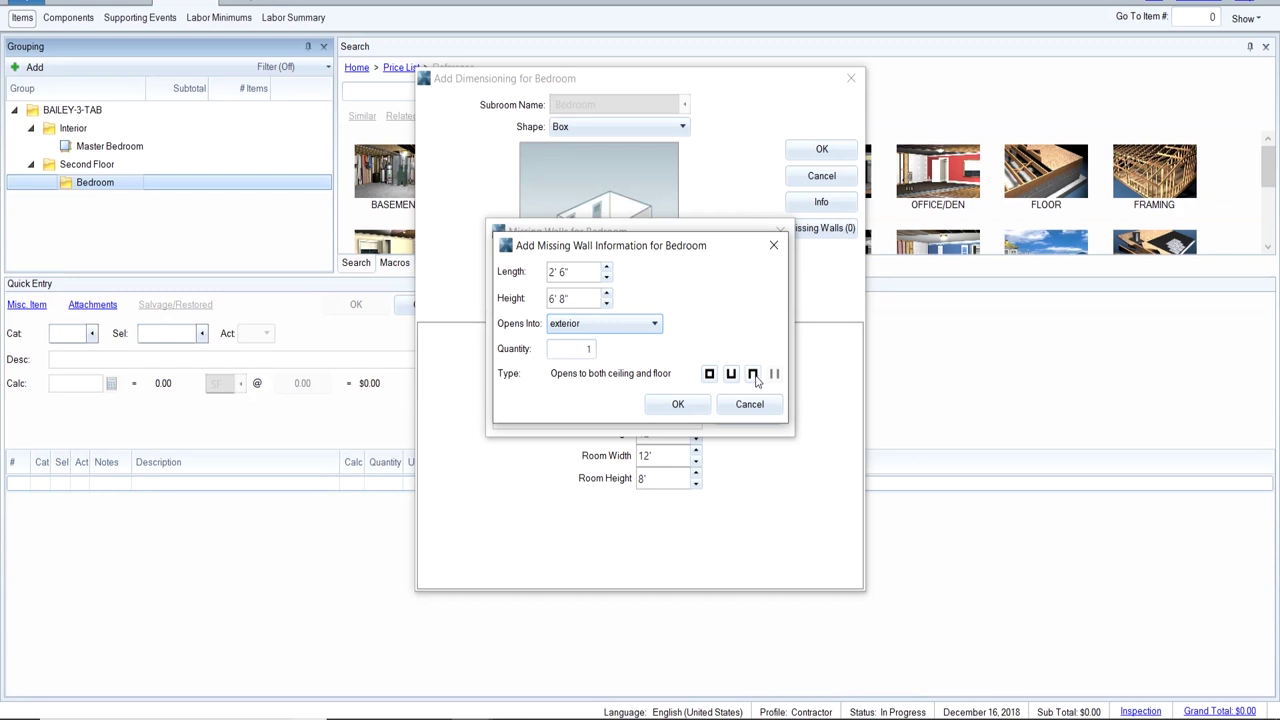
{"action": "left_click", "coordinate": [755, 377]}
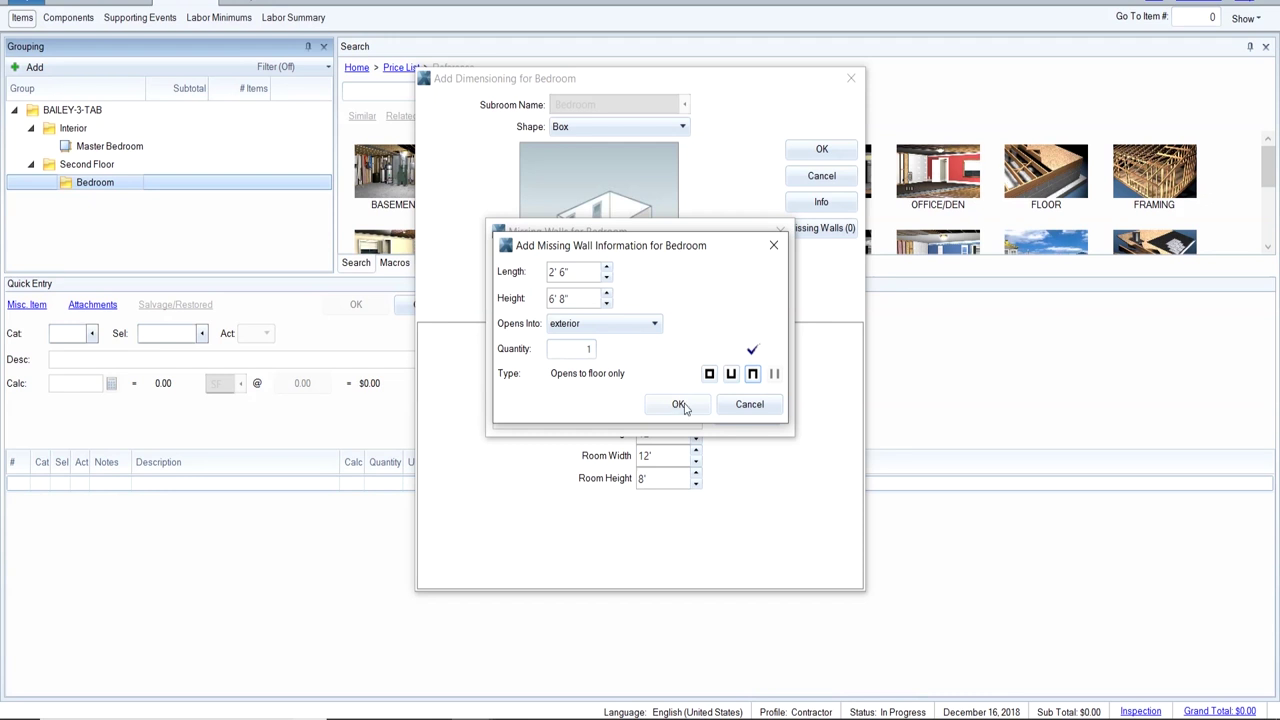
{"action": "left_click", "coordinate": [749, 404]}
{"action": "left_click", "coordinate": [748, 296]}
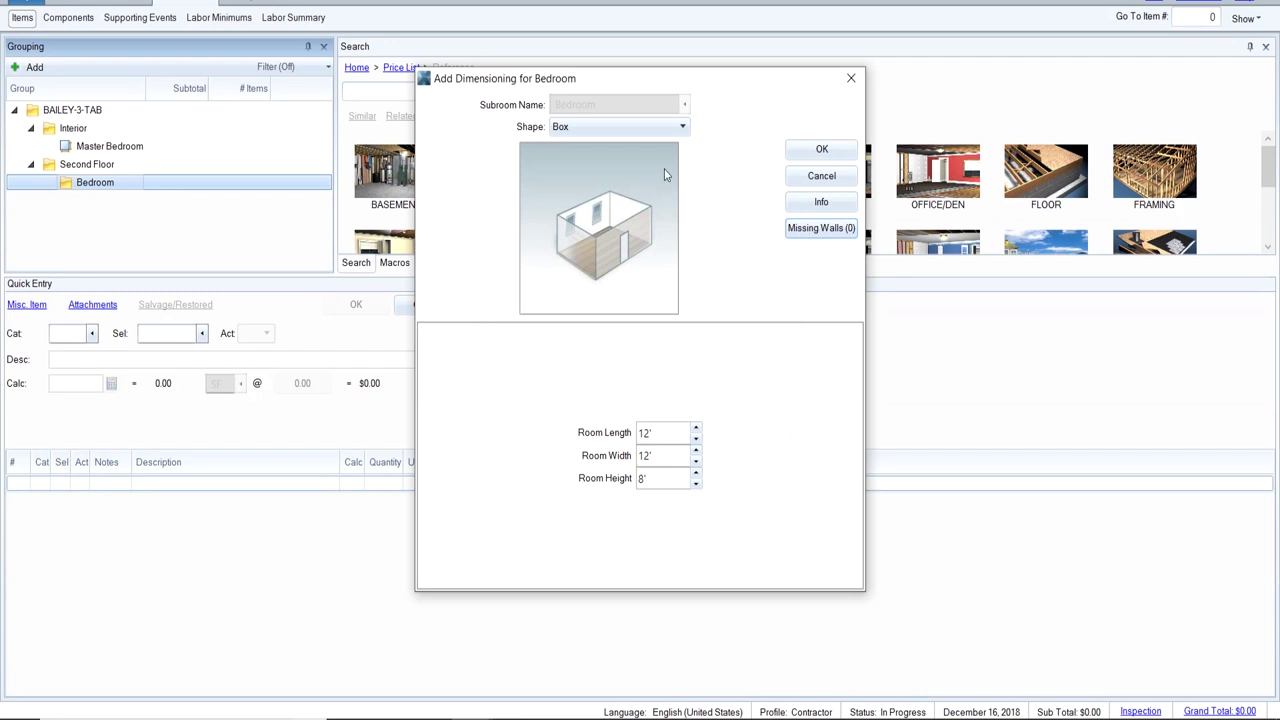
Confirm the Bedroom's box dimensions of 12' x 12' x 8' and close its group info.
{"action": "left_click", "coordinate": [822, 149]}
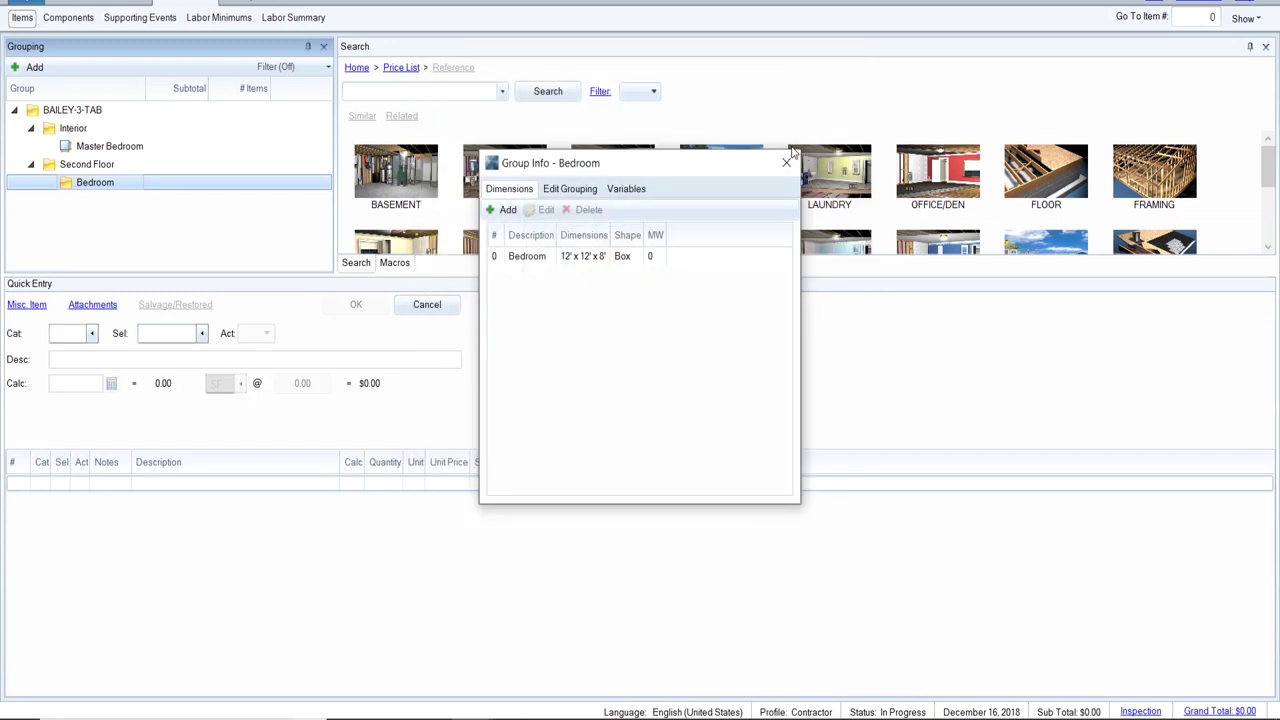
{"action": "left_click", "coordinate": [786, 162]}
{"action": "left_click", "coordinate": [85, 186]}
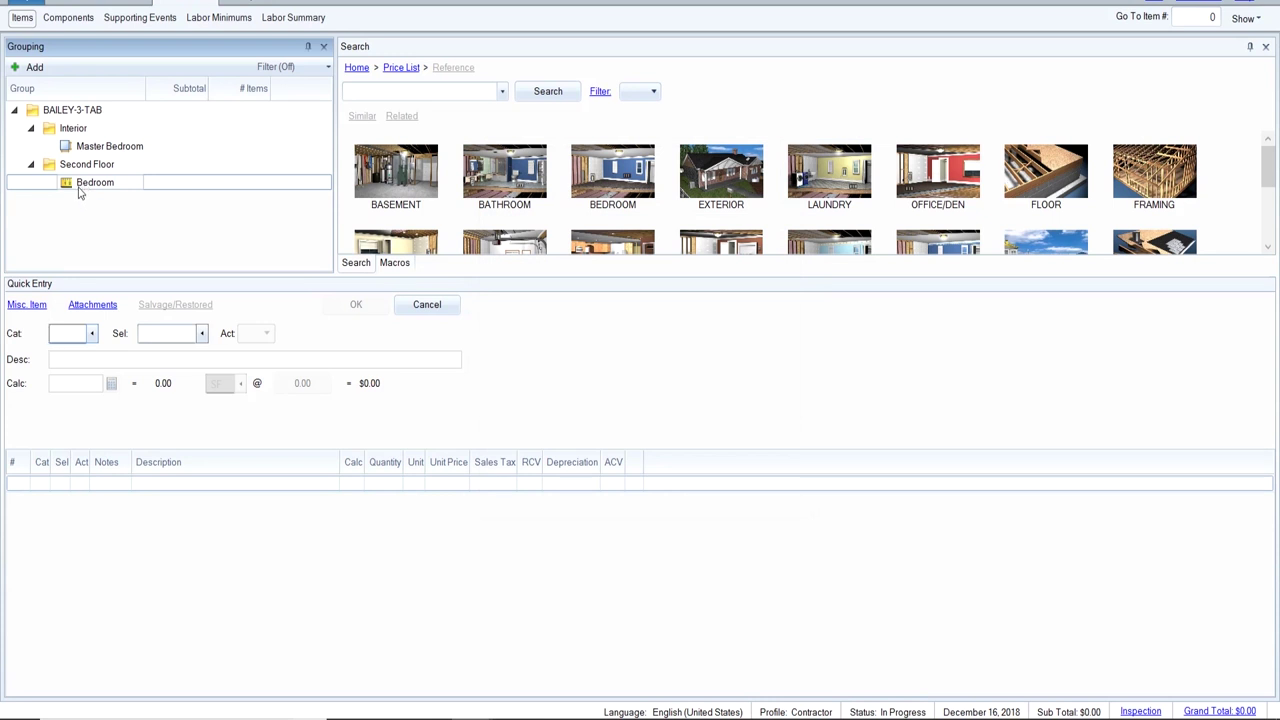
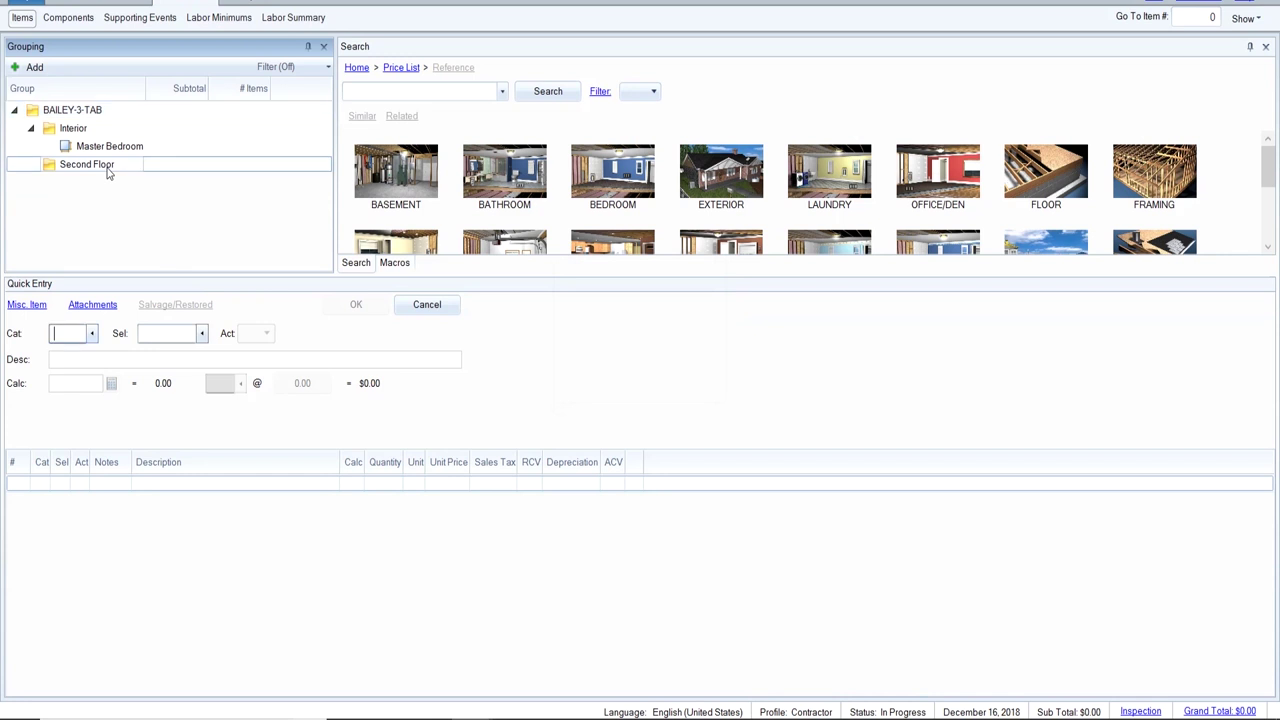
Attach a new Bedroom group without dimensions under Second Floor and select it.
{"action": "left_click", "coordinate": [35, 67]}
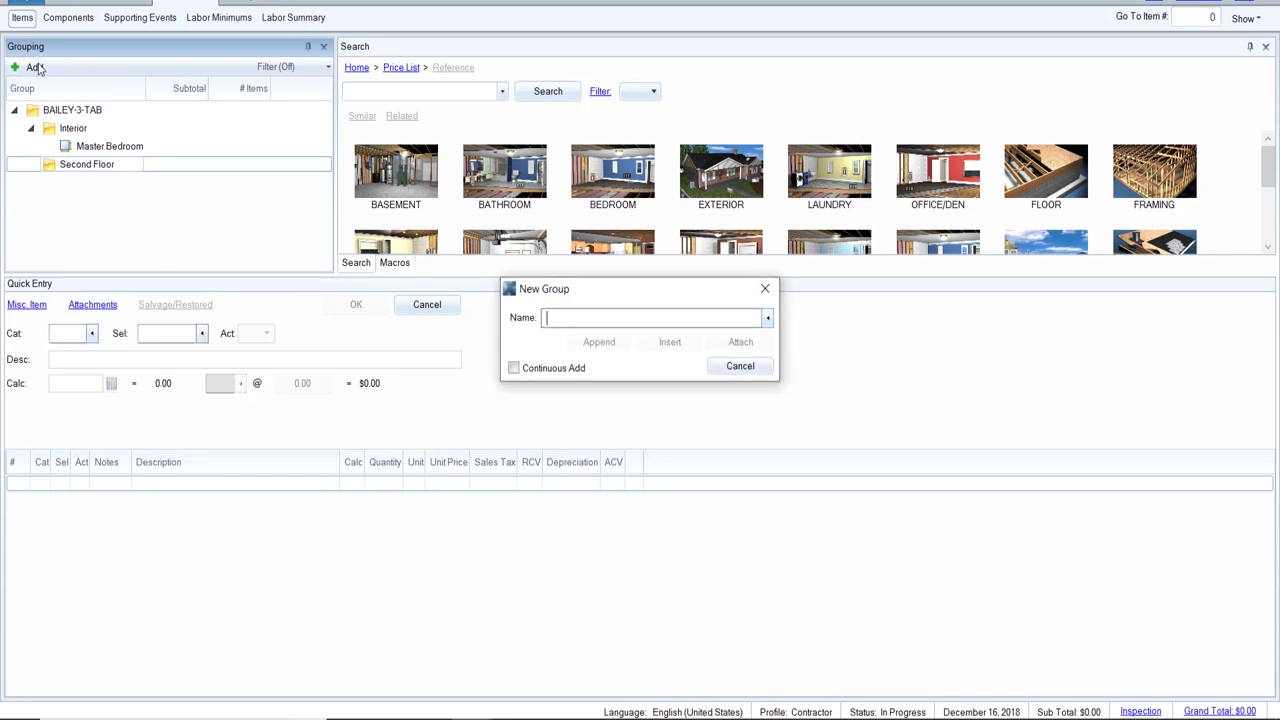
{"action": "type", "text": "Bedroom"}
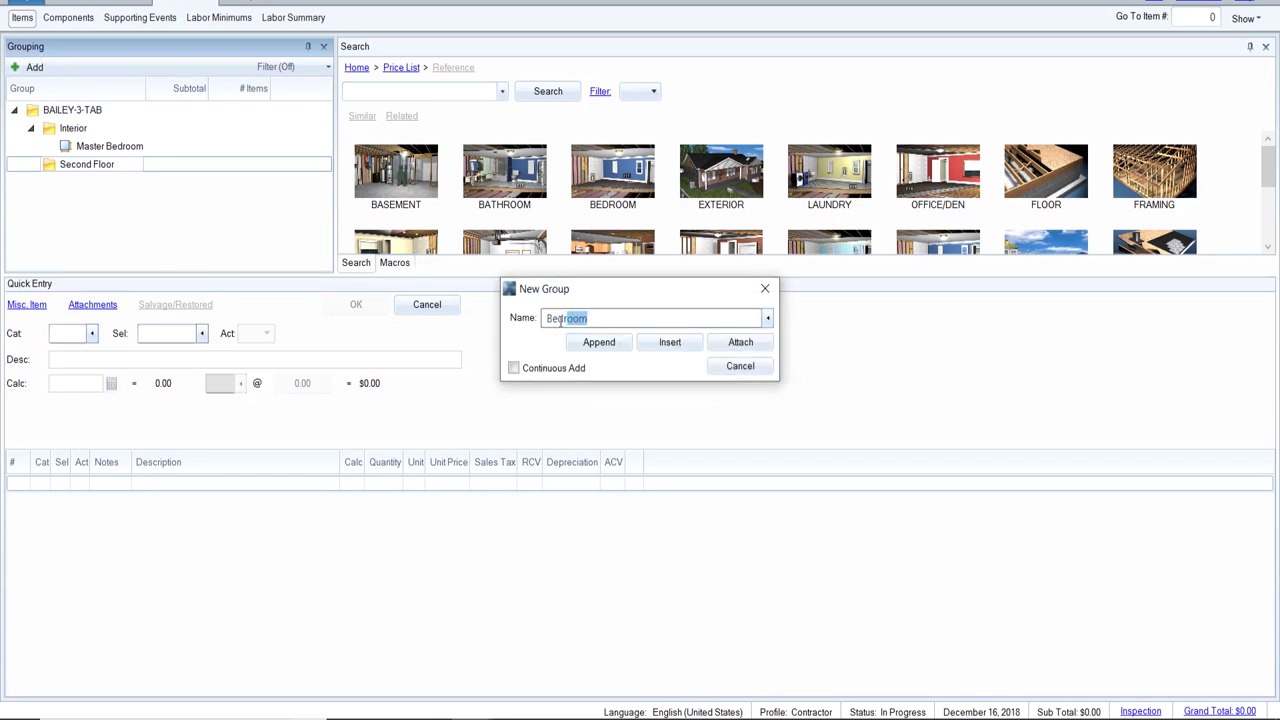
{"action": "left_click", "coordinate": [740, 342]}
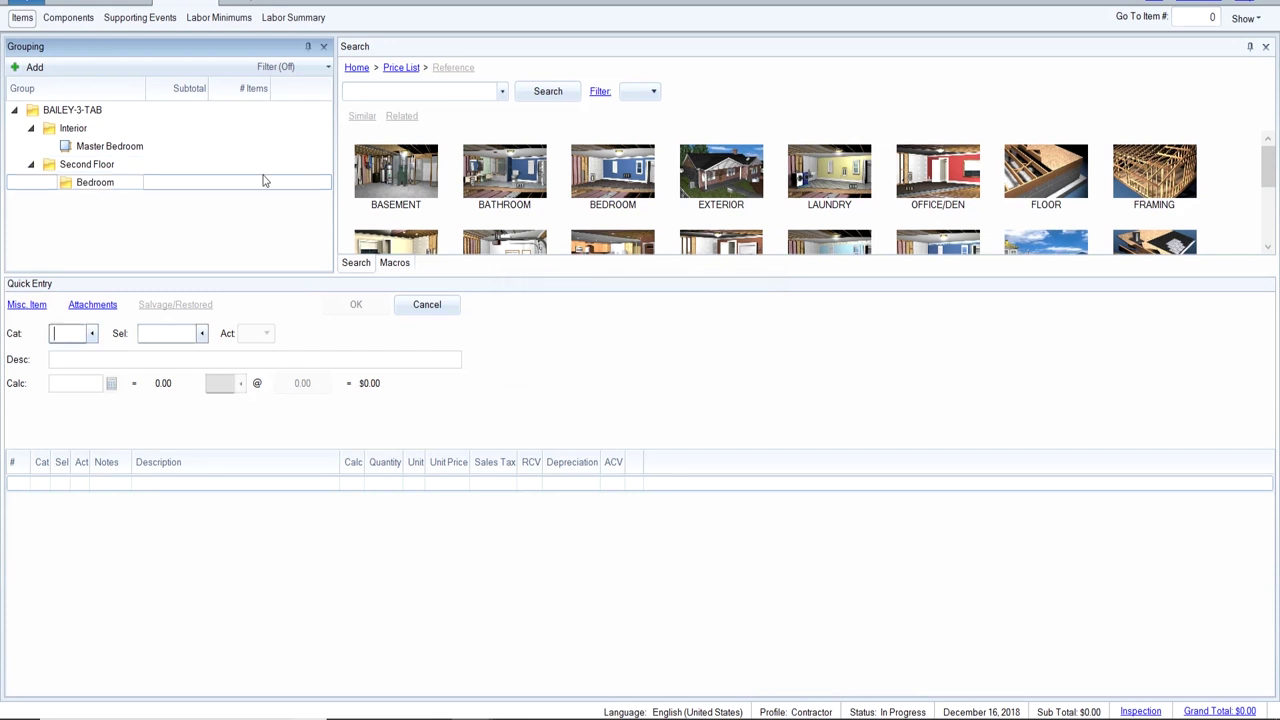
{"action": "left_click", "coordinate": [95, 187]}
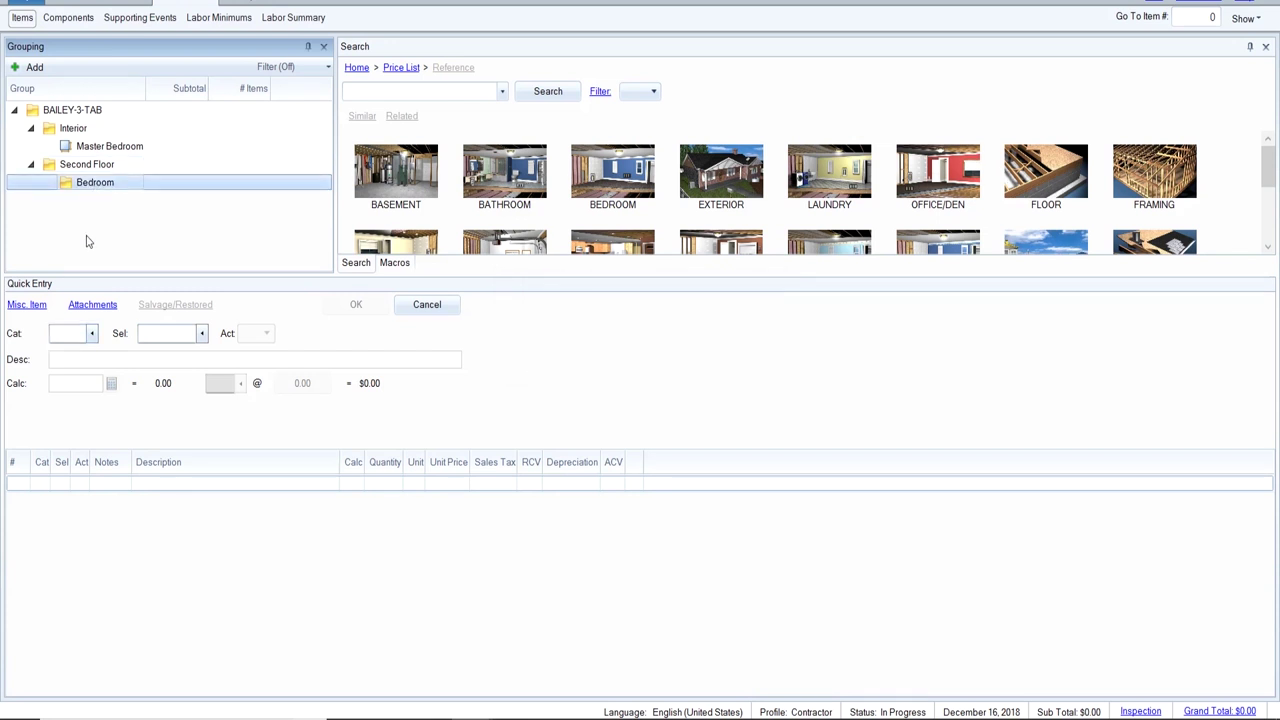
Try out a DRY 1/2 drywall line item in the Bedroom with the quantity calculation 32*5, and discard it.
{"action": "left_click", "coordinate": [66, 336]}
{"action": "type", "text": "DRY"}
{"action": "key", "text": "Tab"}
{"action": "type", "text": "1/2"}
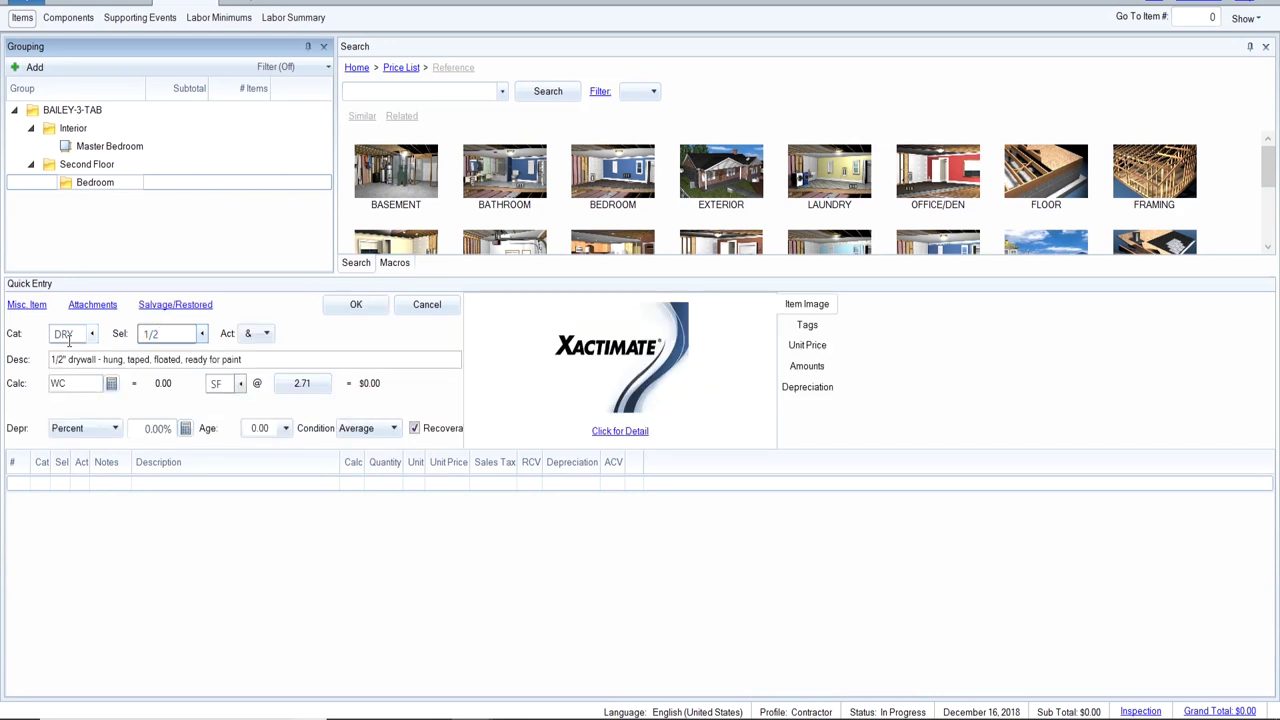
{"action": "left_click", "coordinate": [59, 385]}
{"action": "double_click", "coordinate": [59, 385]}
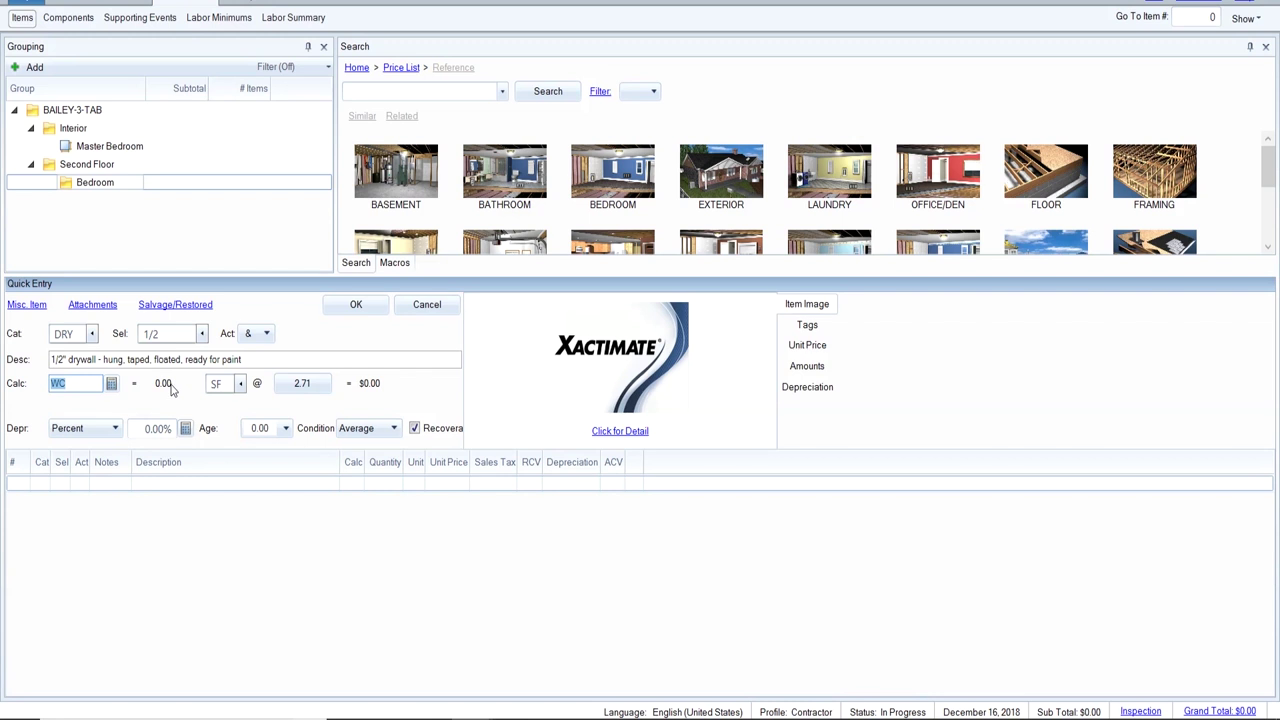
{"action": "type", "text": "32*5"}
{"action": "left_click", "coordinate": [424, 308]}
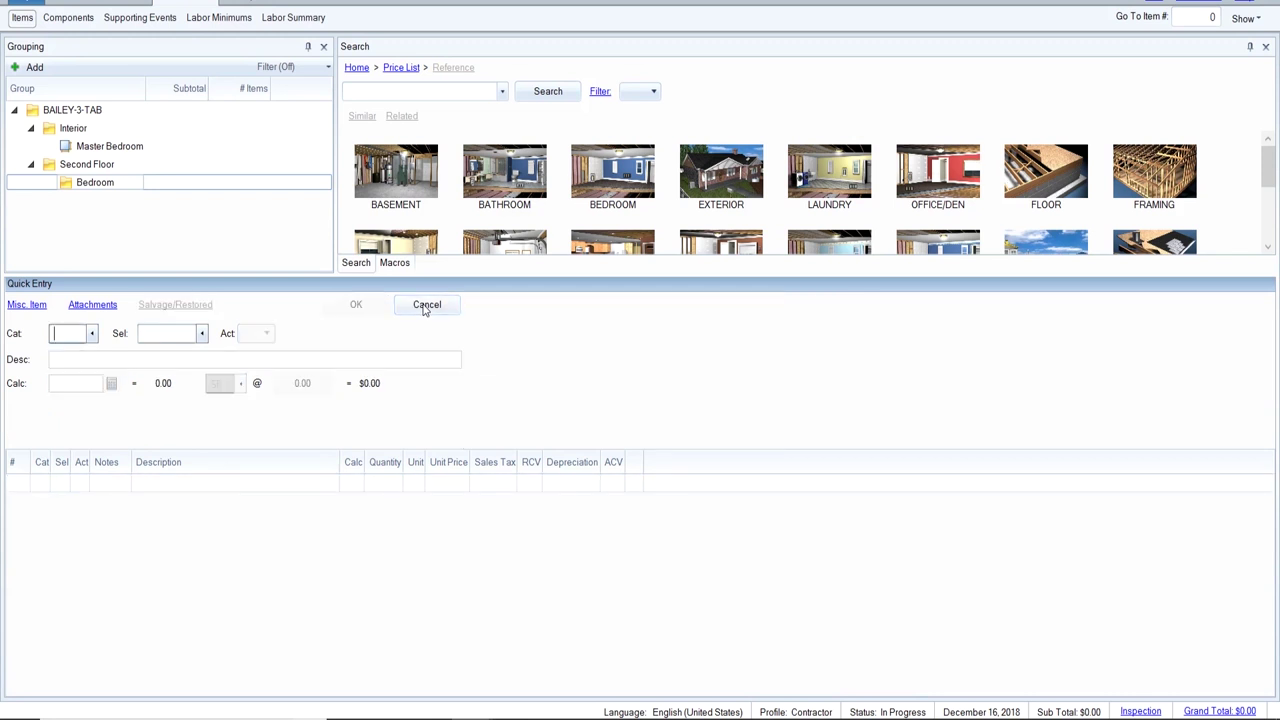
Start deleting the Second Floor group by its grouping members and decline to continue.
{"action": "left_click", "coordinate": [82, 167]}
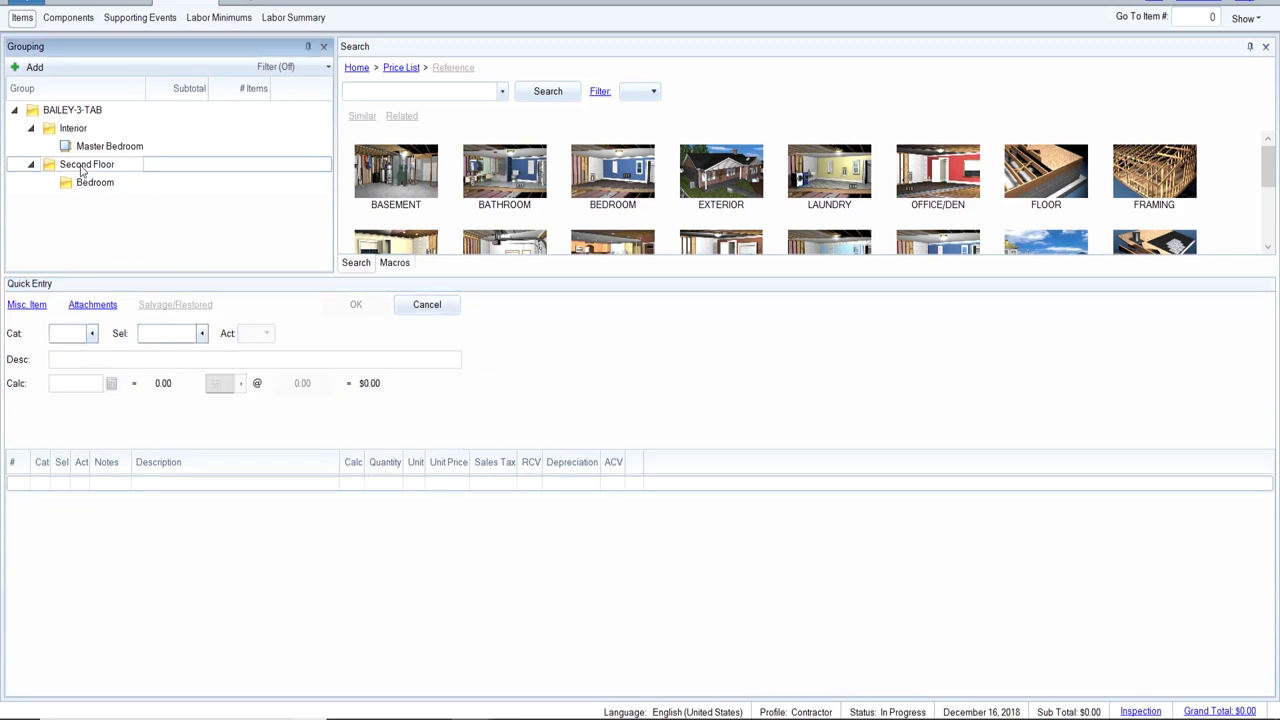
{"action": "key", "text": "Delete"}
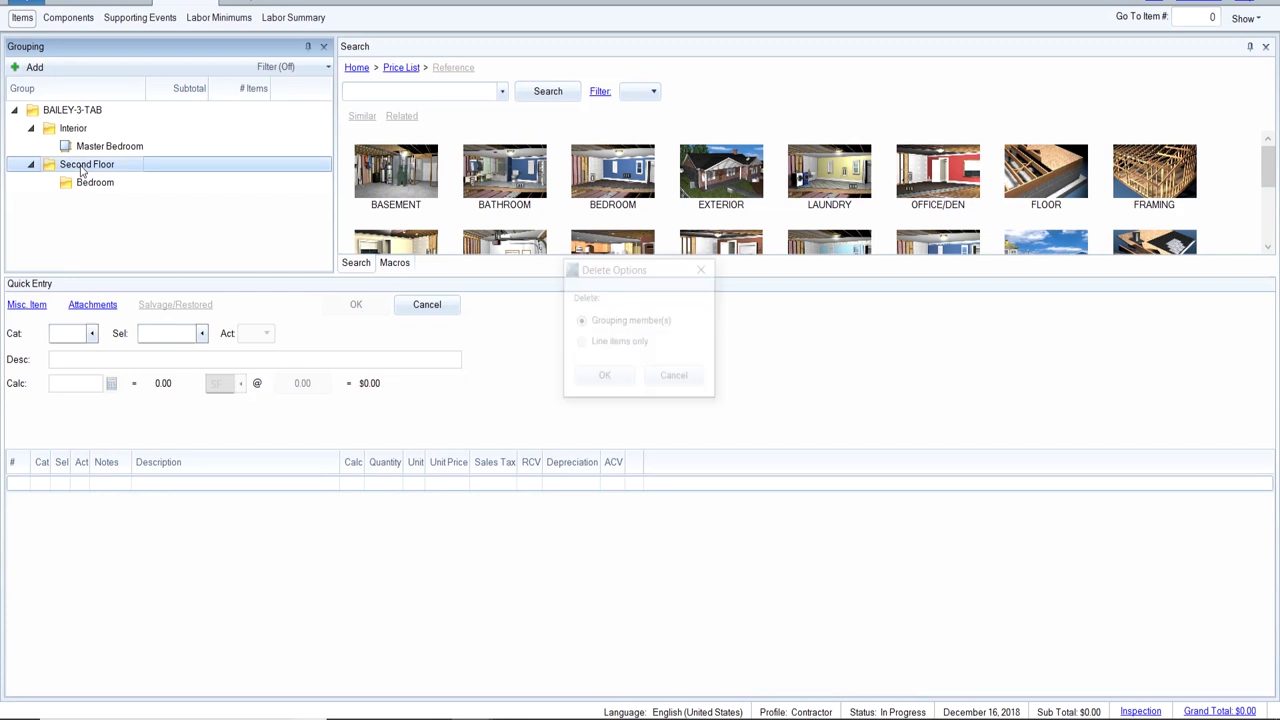
{"action": "left_click", "coordinate": [601, 380]}
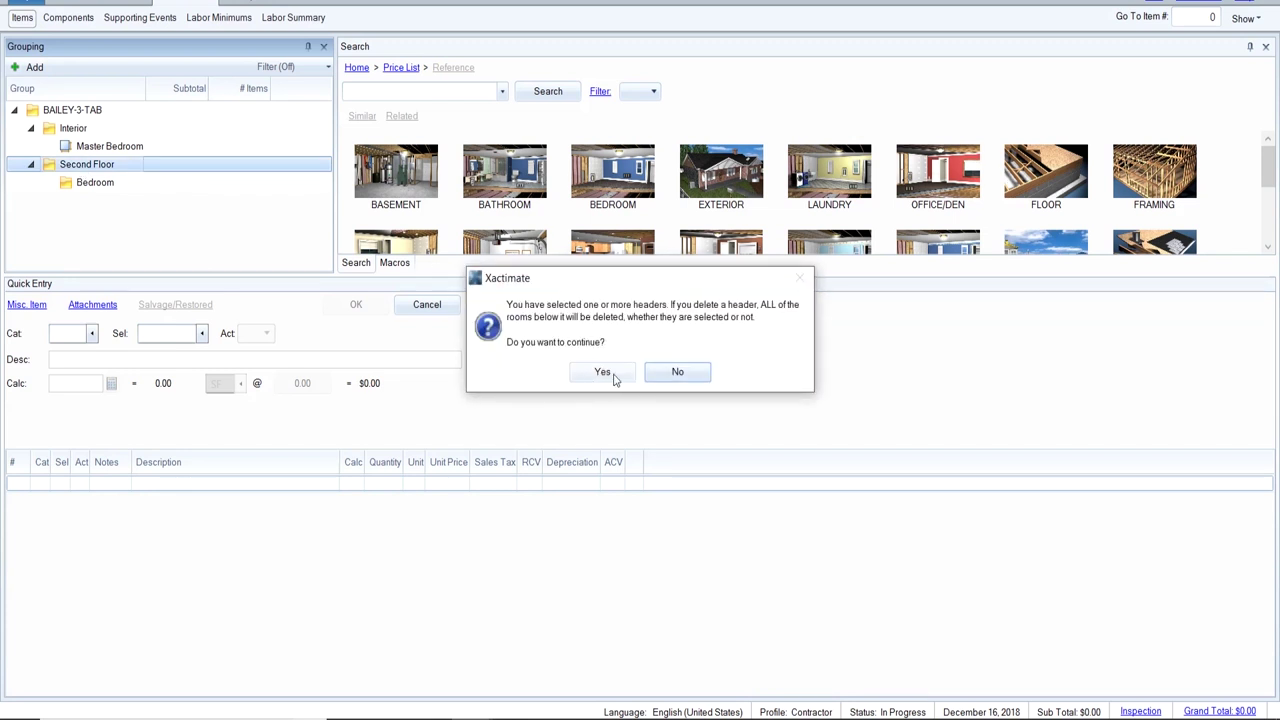
{"action": "left_click", "coordinate": [660, 372]}
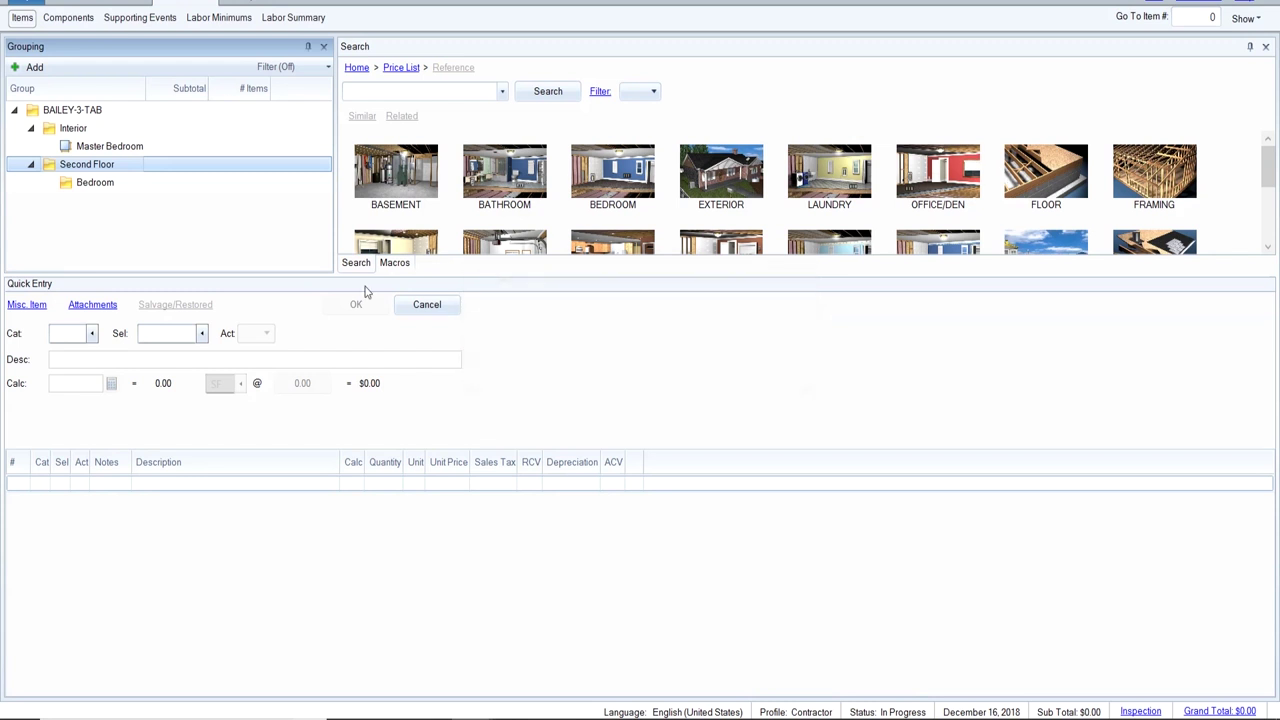
Delete the Bedroom group and the Second Floor group as grouping members.
{"action": "left_click", "coordinate": [99, 186]}
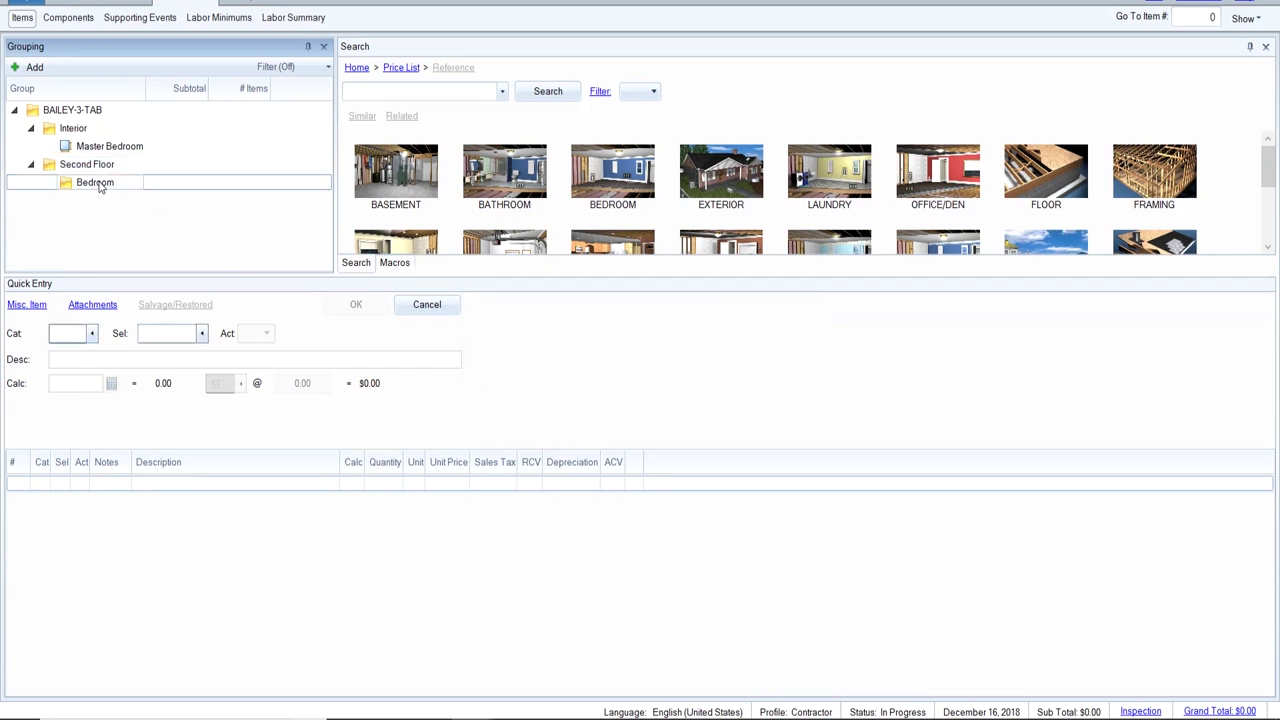
{"action": "key", "text": "Delete"}
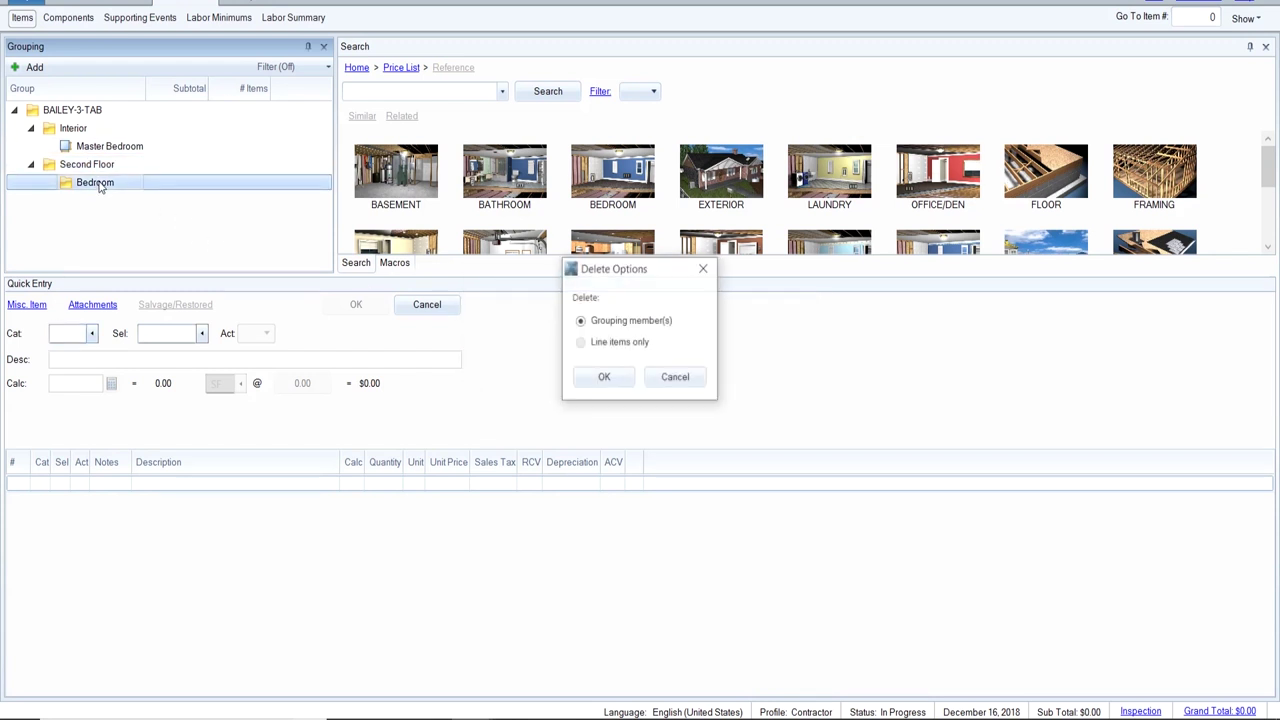
{"action": "left_click", "coordinate": [612, 380]}
{"action": "key", "text": "Delete"}
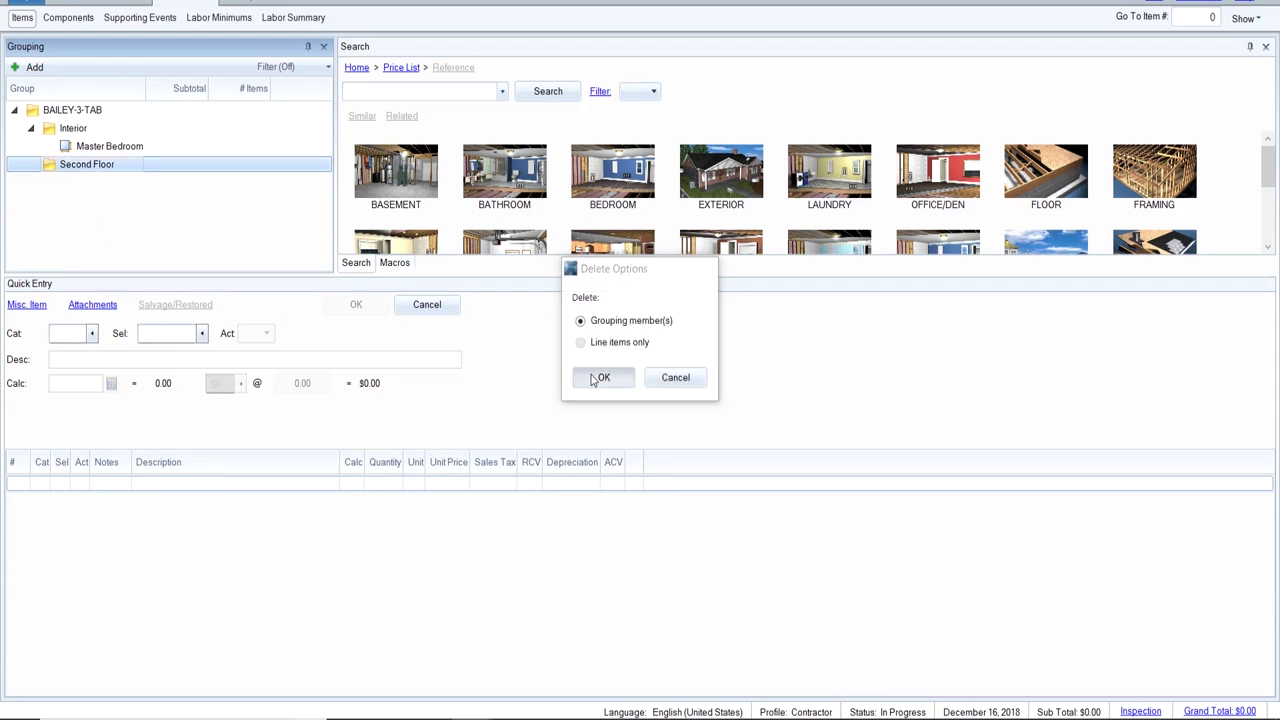
{"action": "left_click", "coordinate": [599, 378]}
Attach a new group named Roof to the estimate's top-level group.
{"action": "left_click", "coordinate": [29, 70]}
{"action": "type", "text": "Roof"}
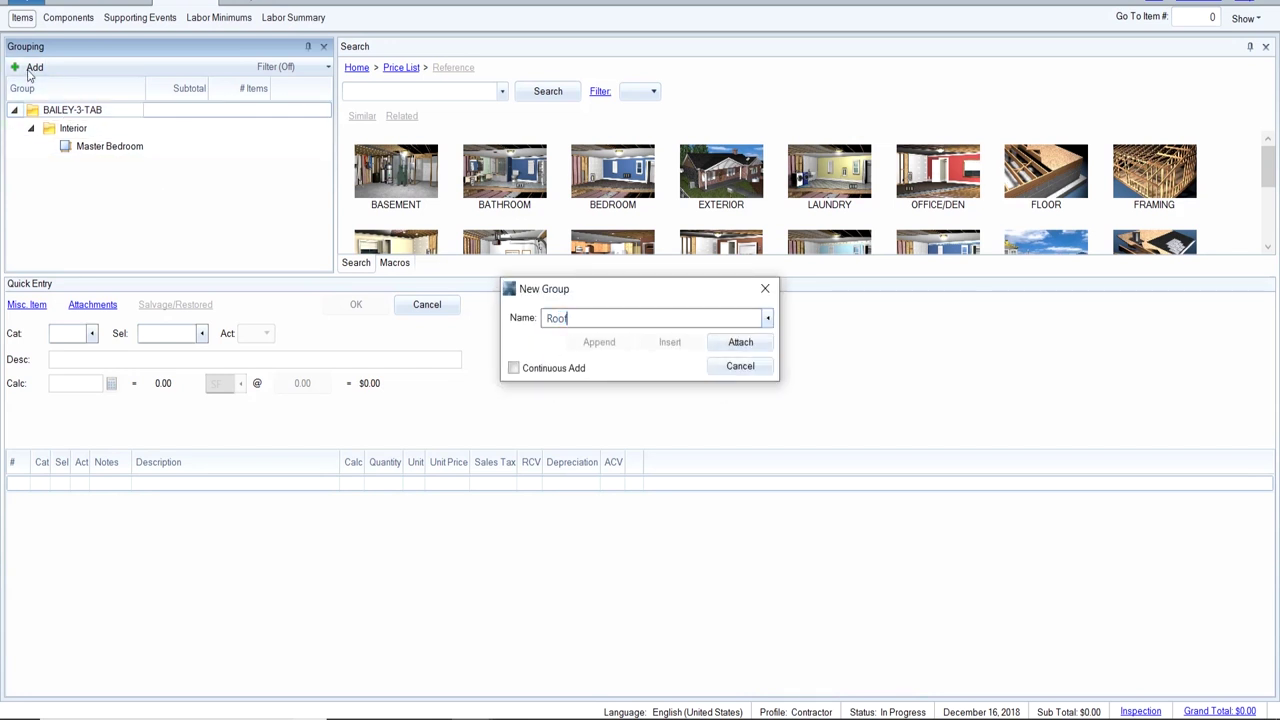
{"action": "left_click", "coordinate": [740, 345]}
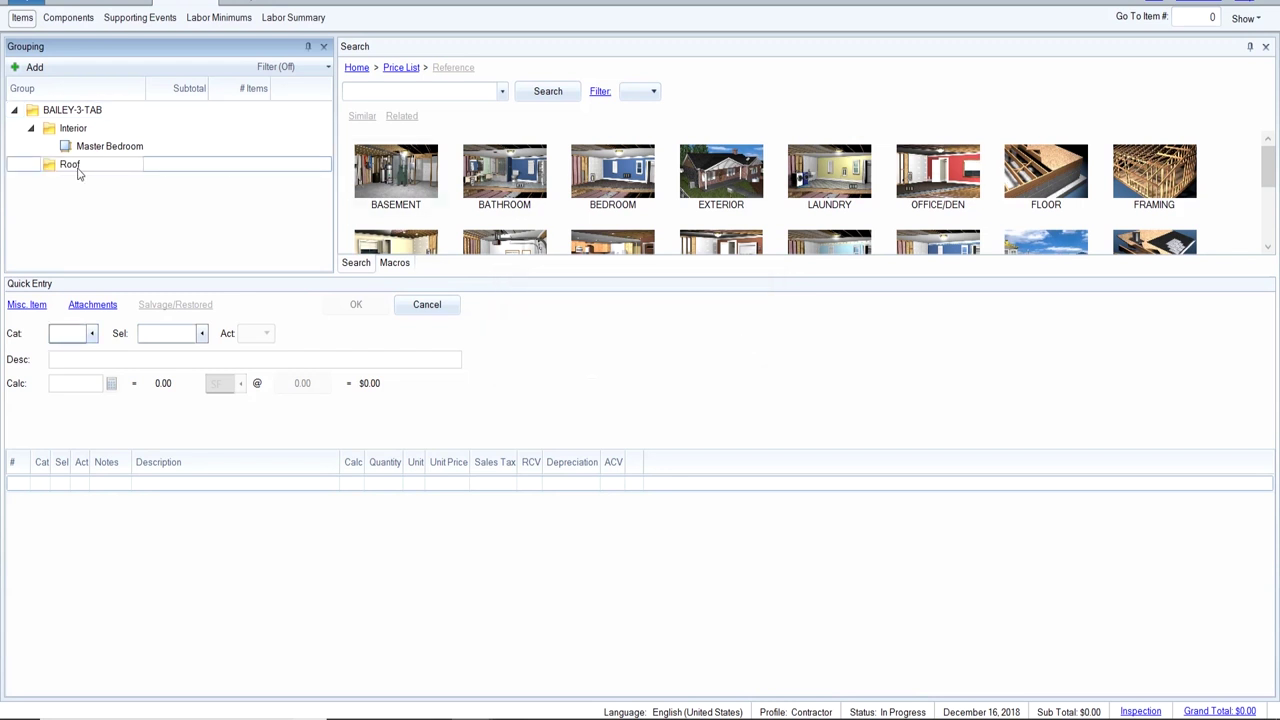
Move the Roof group above Interior, collapse the Interior group and keep Roof selected.
{"action": "left_click", "coordinate": [69, 168]}
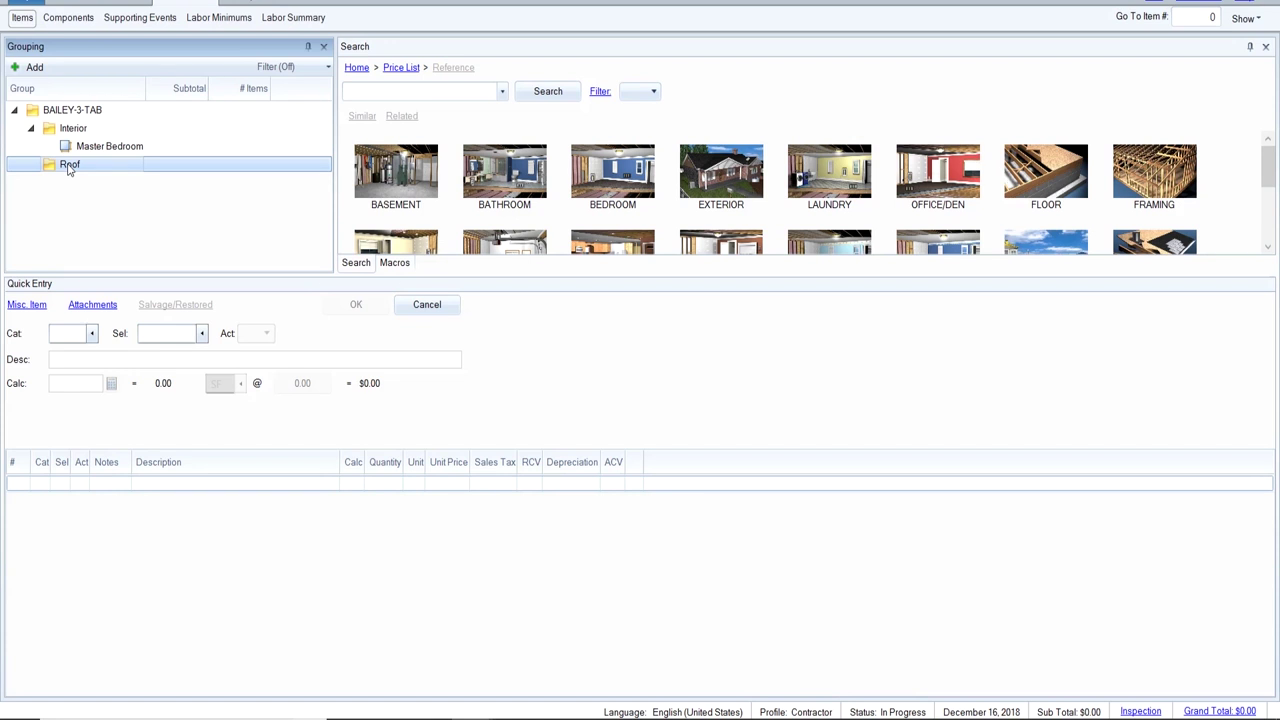
{"action": "left_click_drag", "start_coordinate": [69, 169], "coordinate": [66, 129]}
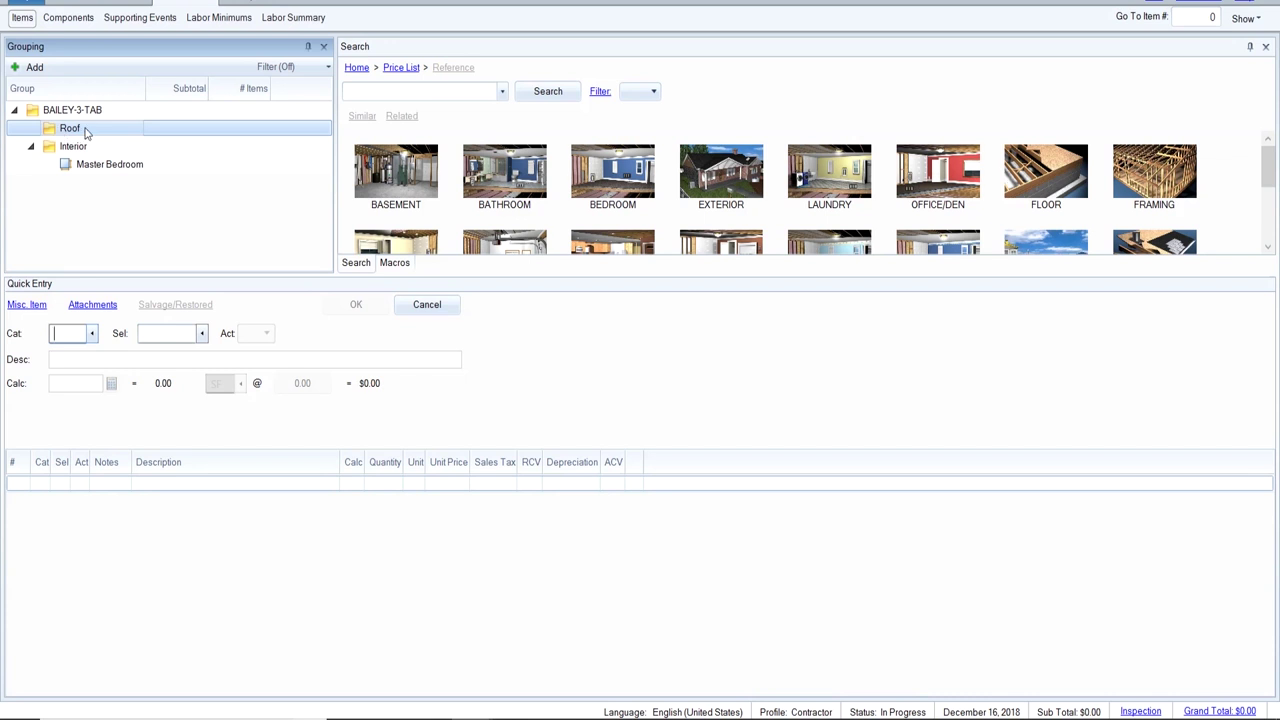
{"action": "left_click", "coordinate": [31, 147]}
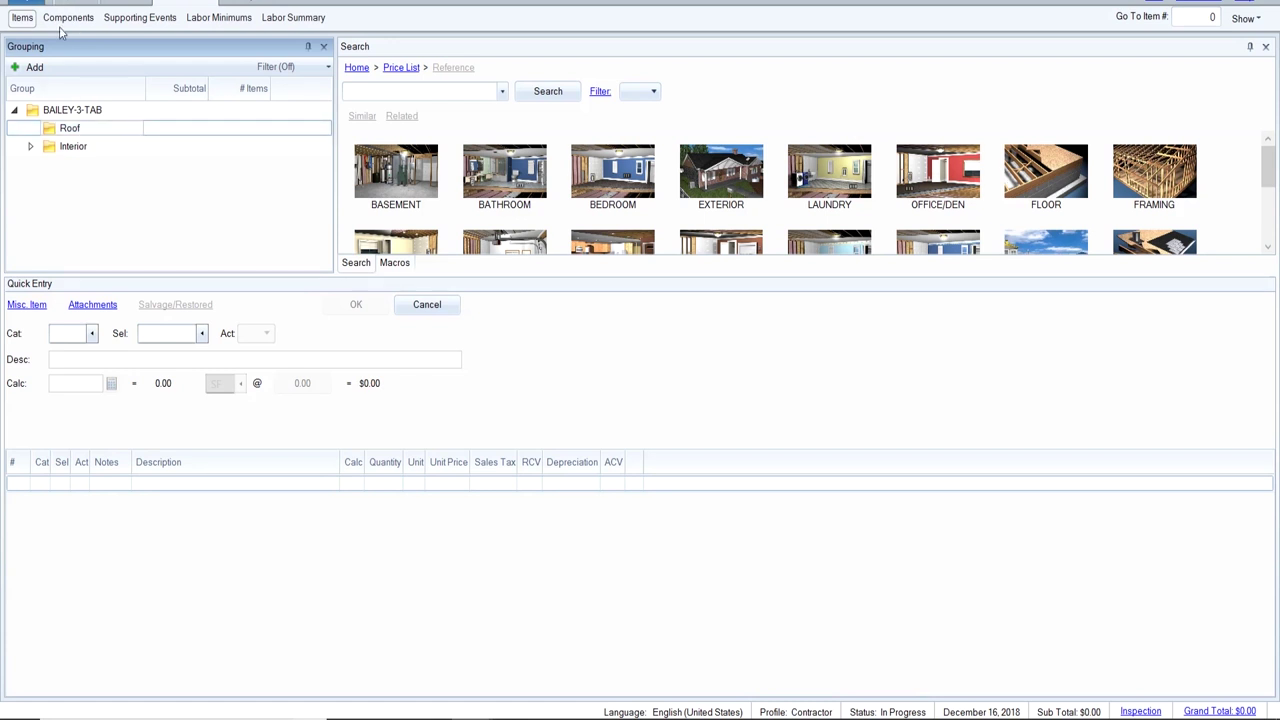
{"action": "left_click", "coordinate": [80, 130]}
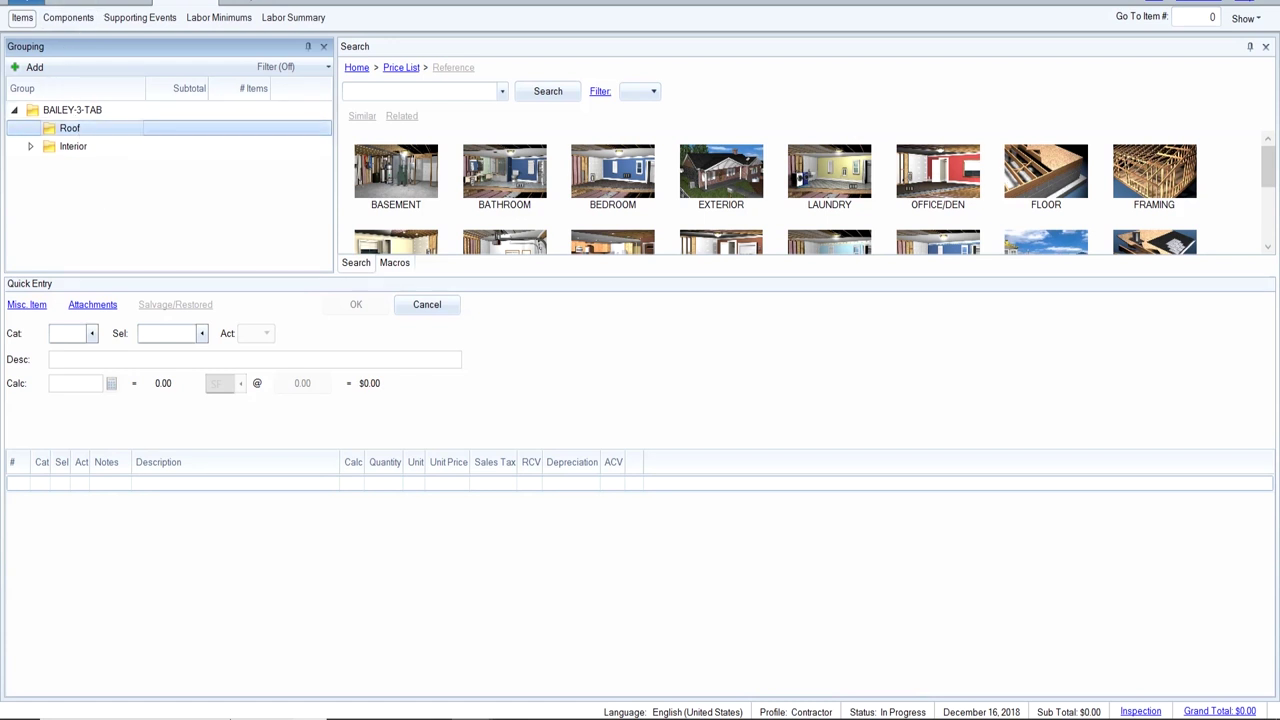
Examine the groups from Roof to Rear Deck in the 3 Tab Shingle estimate PDF in Acrobat and return to the Xactimate estimate.
{"action": "left_click", "coordinate": [720, 702]}
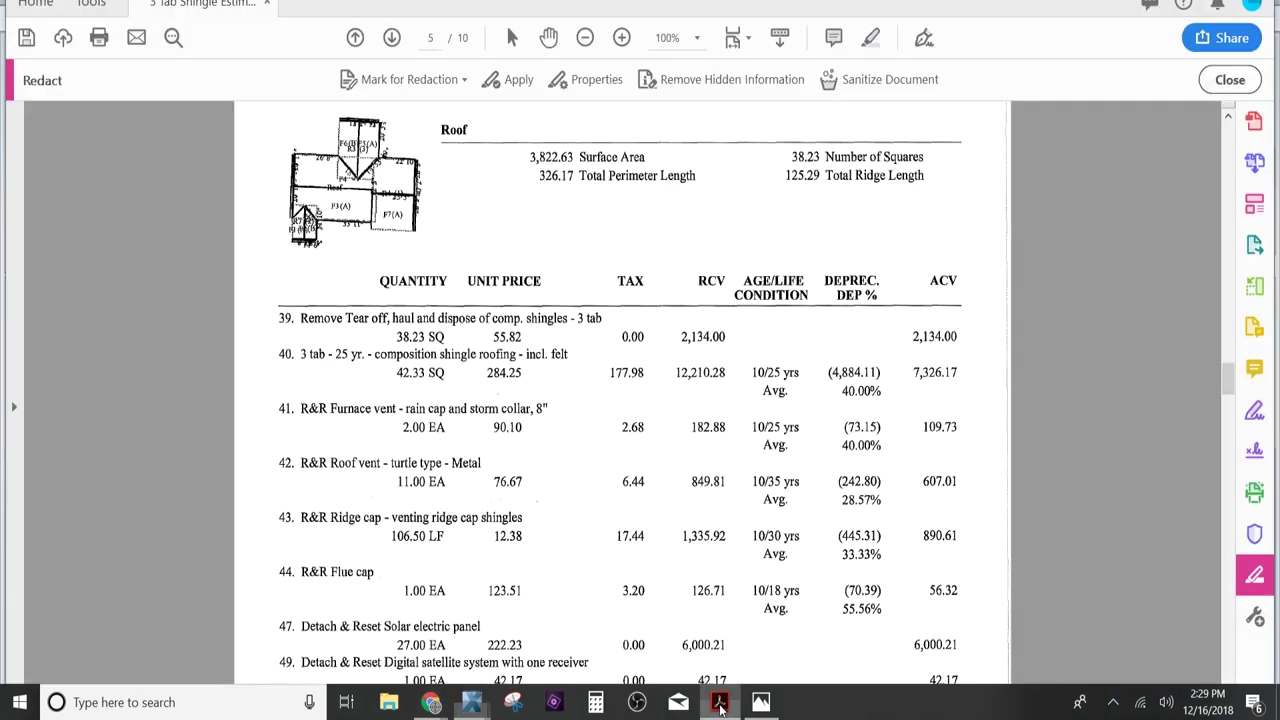
{"action": "left_click_drag", "start_coordinate": [1229, 384], "coordinate": [1245, 574]}
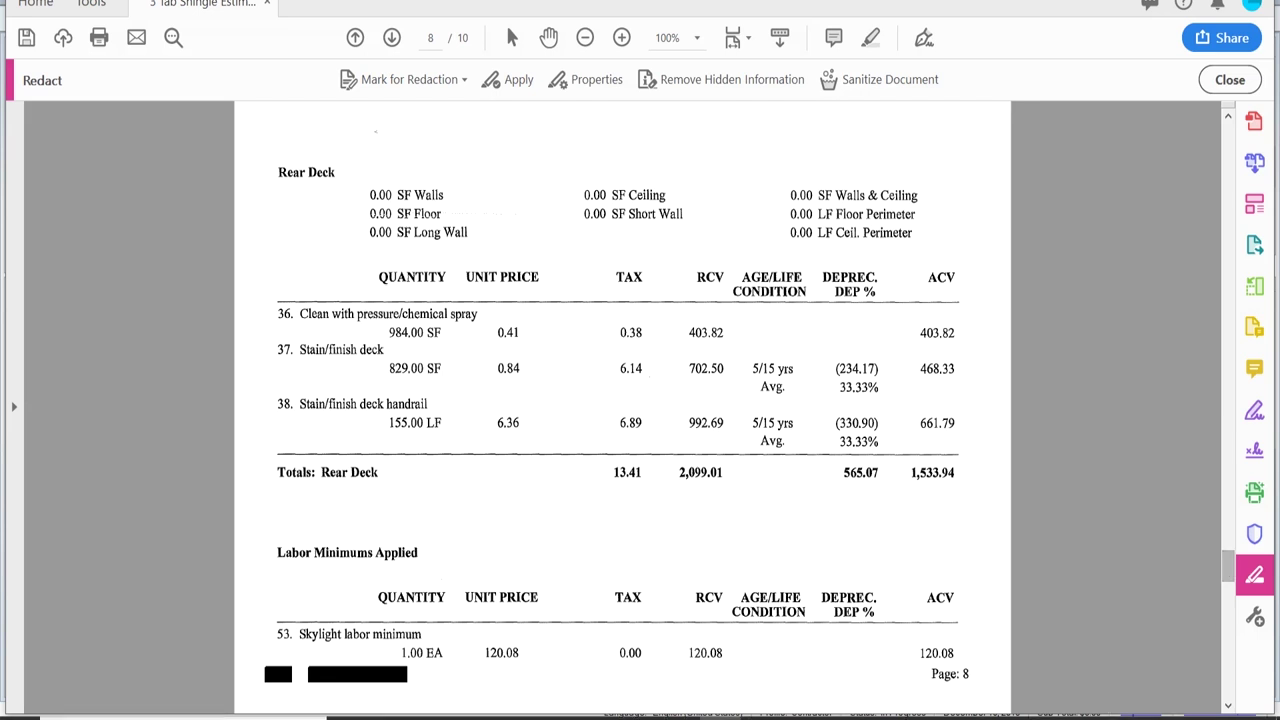
{"action": "mouse_move", "coordinate": [656, 712]}
{"action": "mouse_move", "coordinate": [474, 704]}
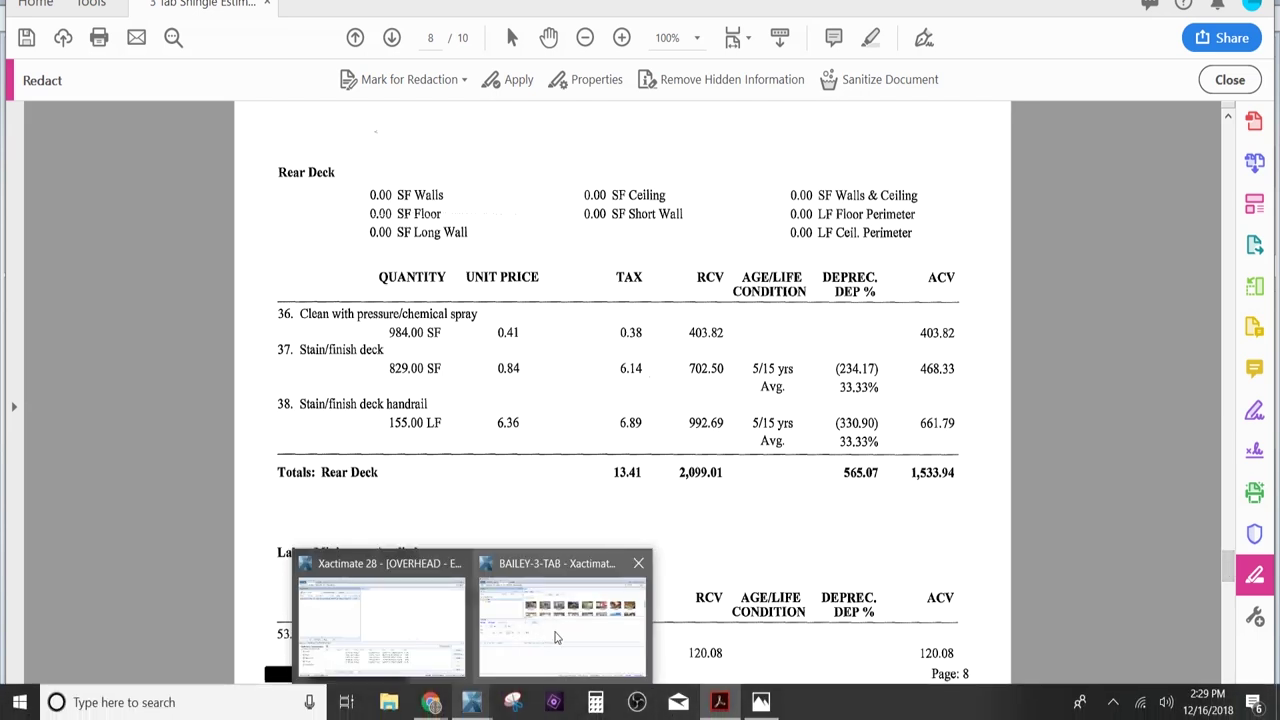
{"action": "left_click", "coordinate": [516, 600]}
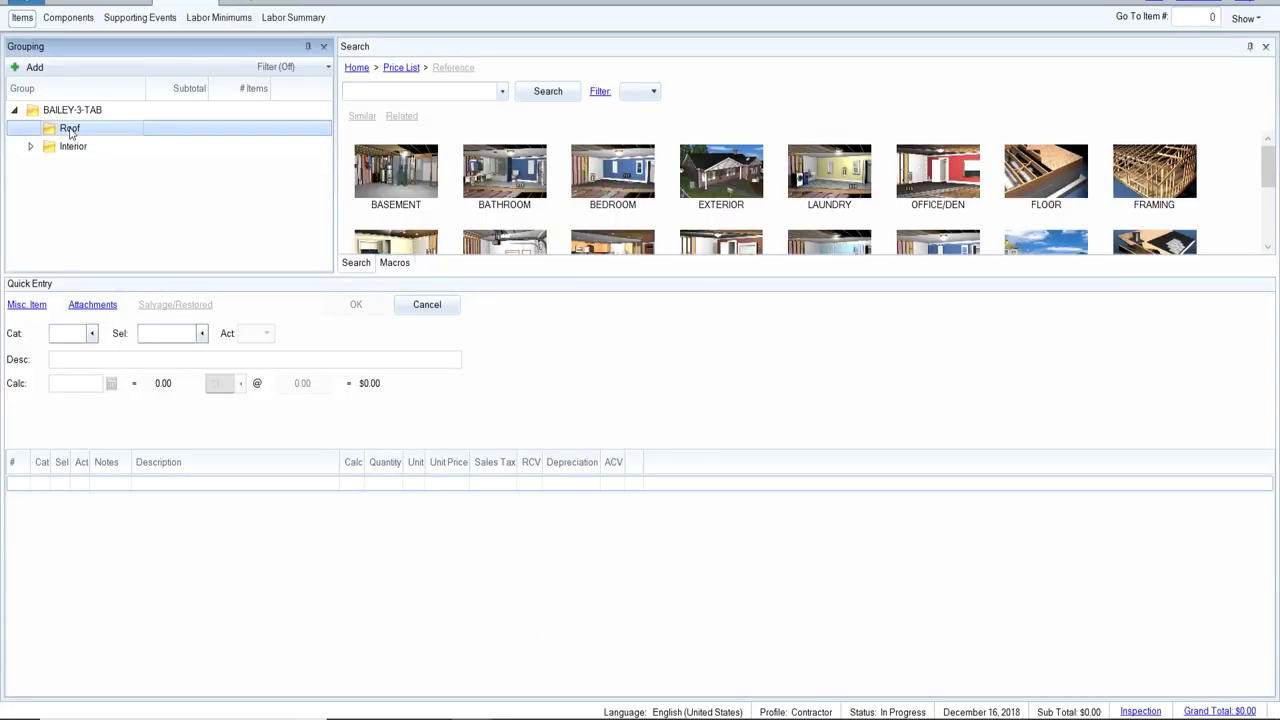
Append a Front Elevation group at the same level as Roof, with Continuous Add enabled for new groups.
{"action": "left_click", "coordinate": [32, 67]}
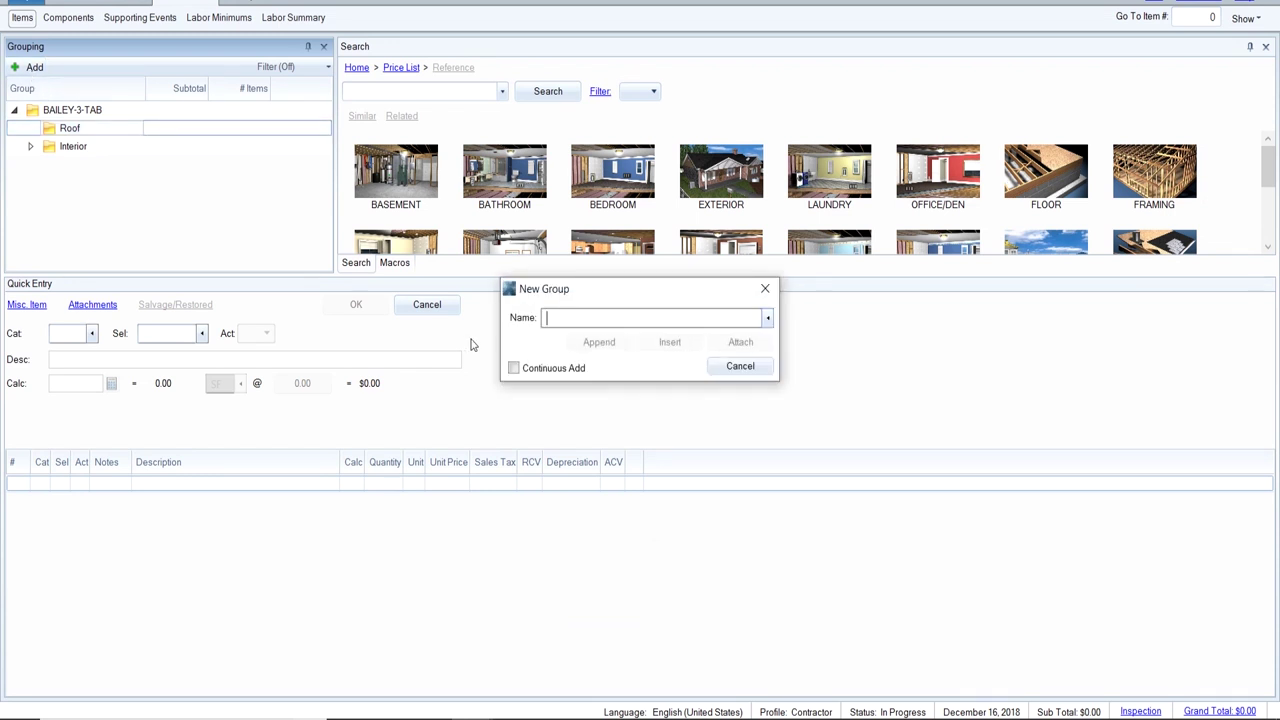
{"action": "left_click", "coordinate": [514, 368]}
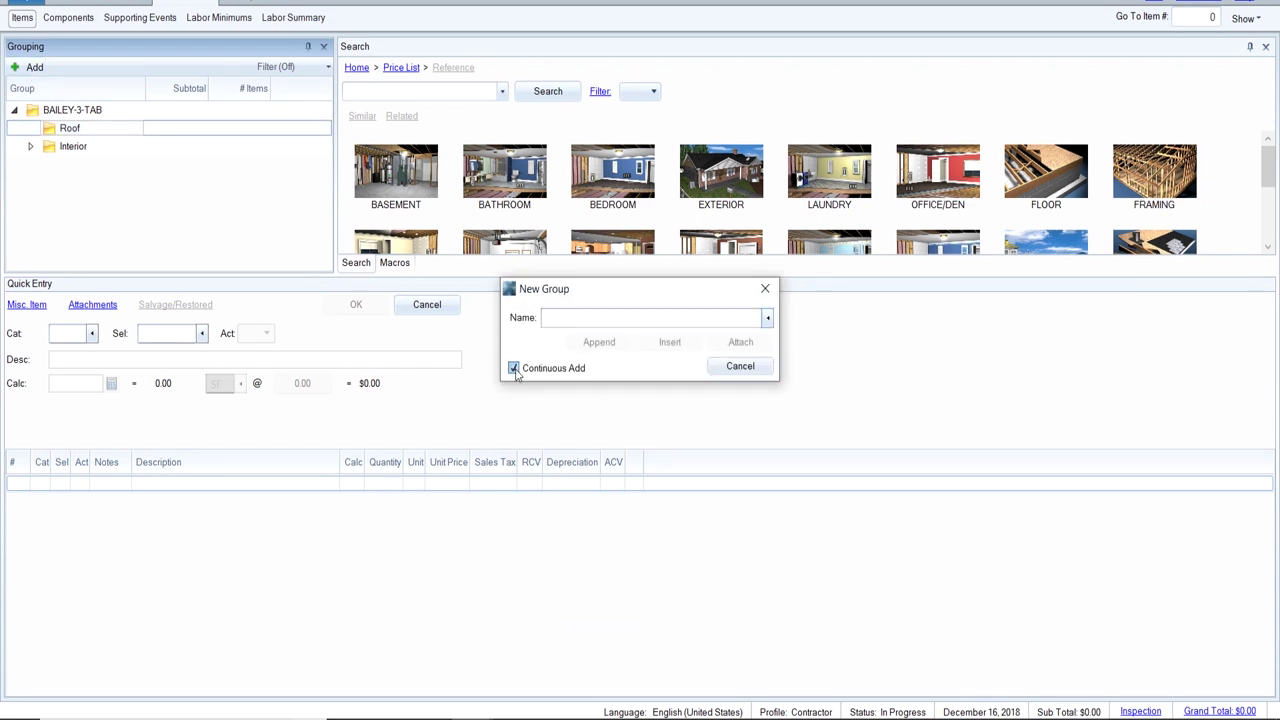
{"action": "left_click", "coordinate": [580, 314]}
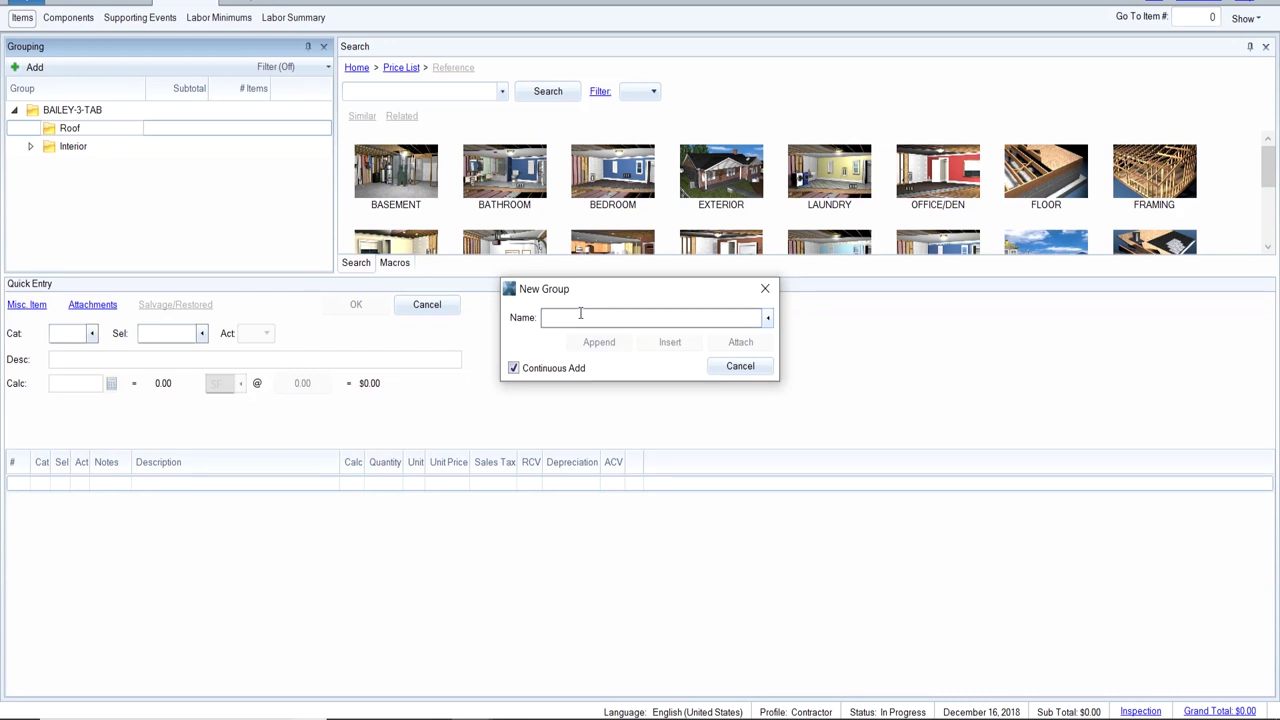
{"action": "key", "text": "Down"}
{"action": "type", "text": "Front"}
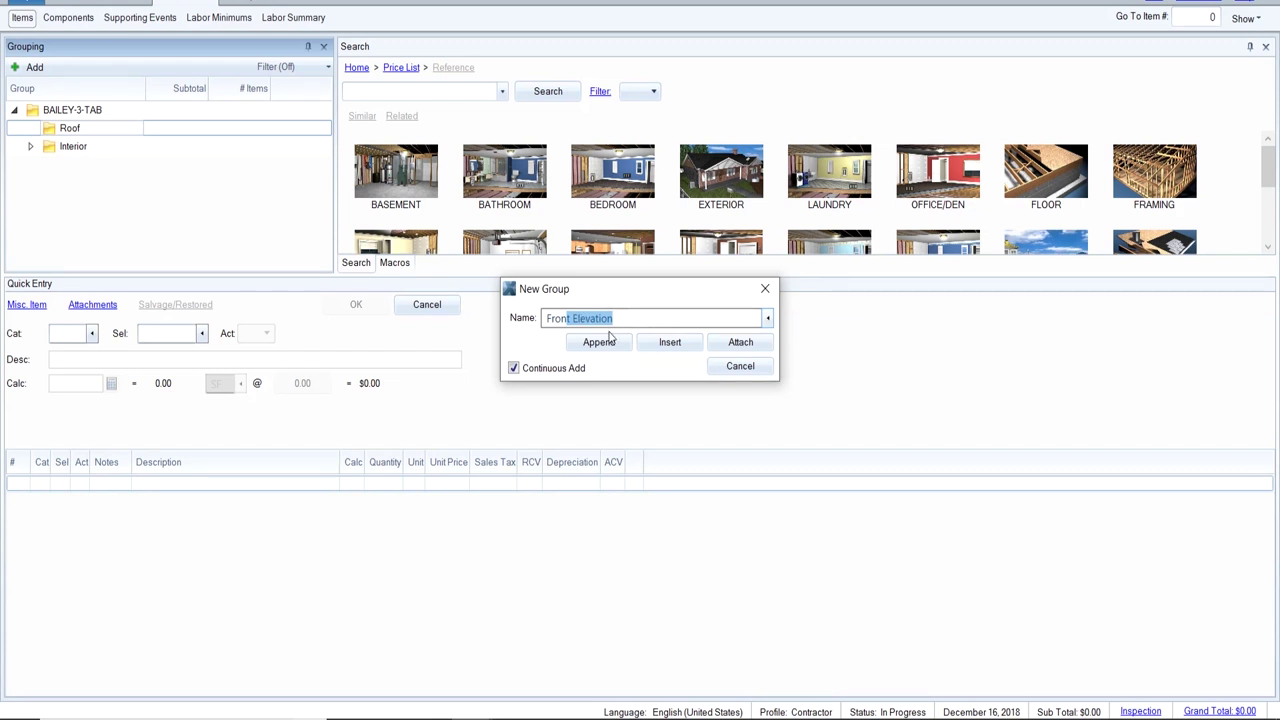
{"action": "left_click", "coordinate": [599, 343]}
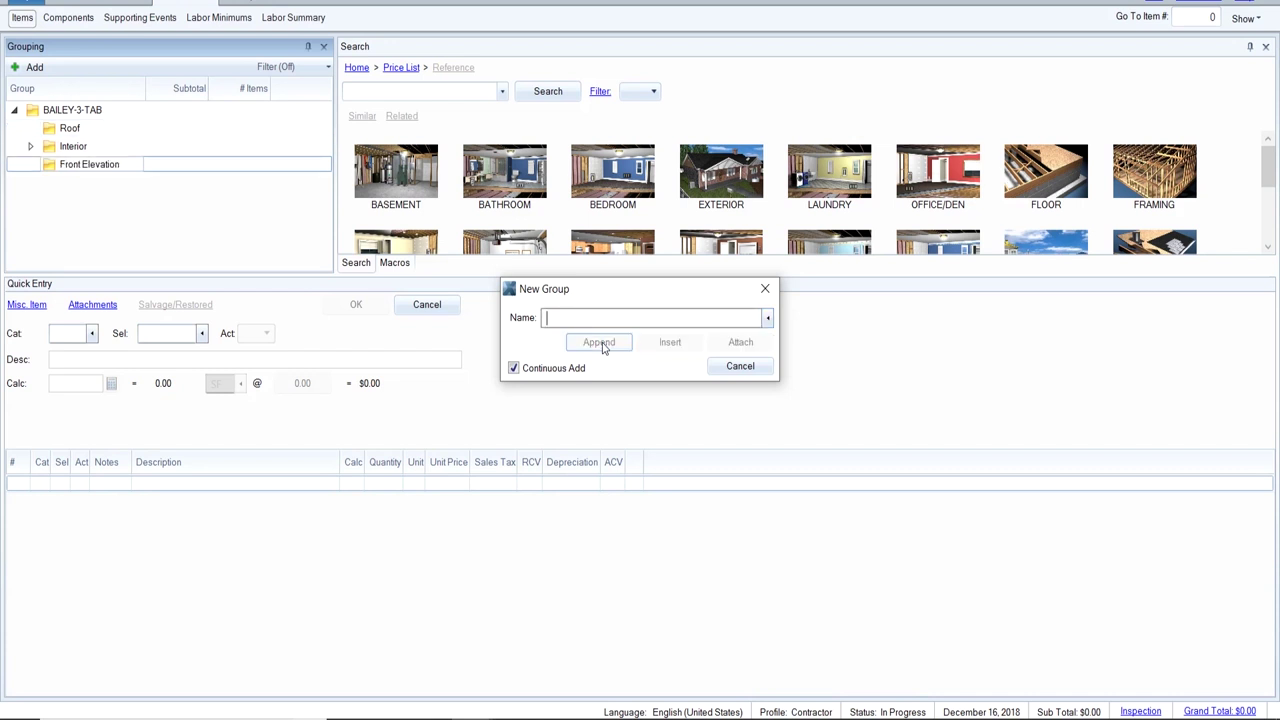
Append a Right Elevation group after Front Elevation.
{"action": "left_click", "coordinate": [576, 318]}
{"action": "key", "text": "Down"}
{"action": "key", "text": "Down"}
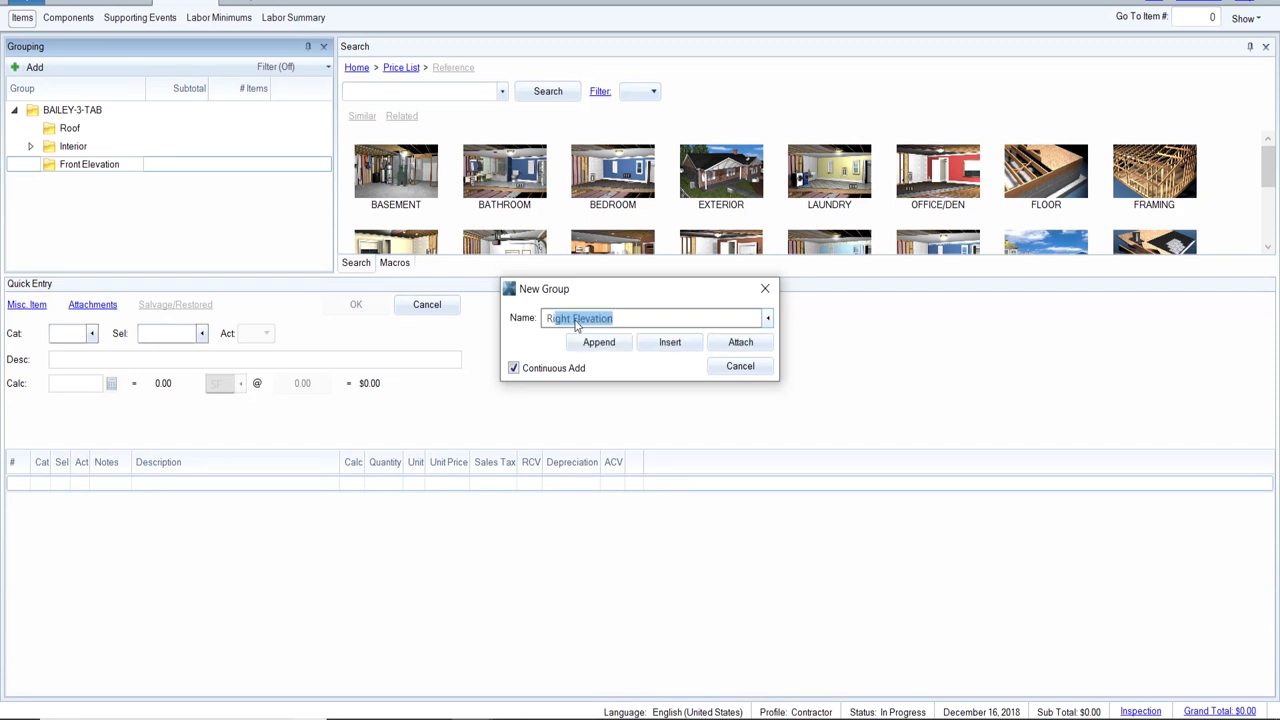
{"action": "left_click", "coordinate": [600, 343]}
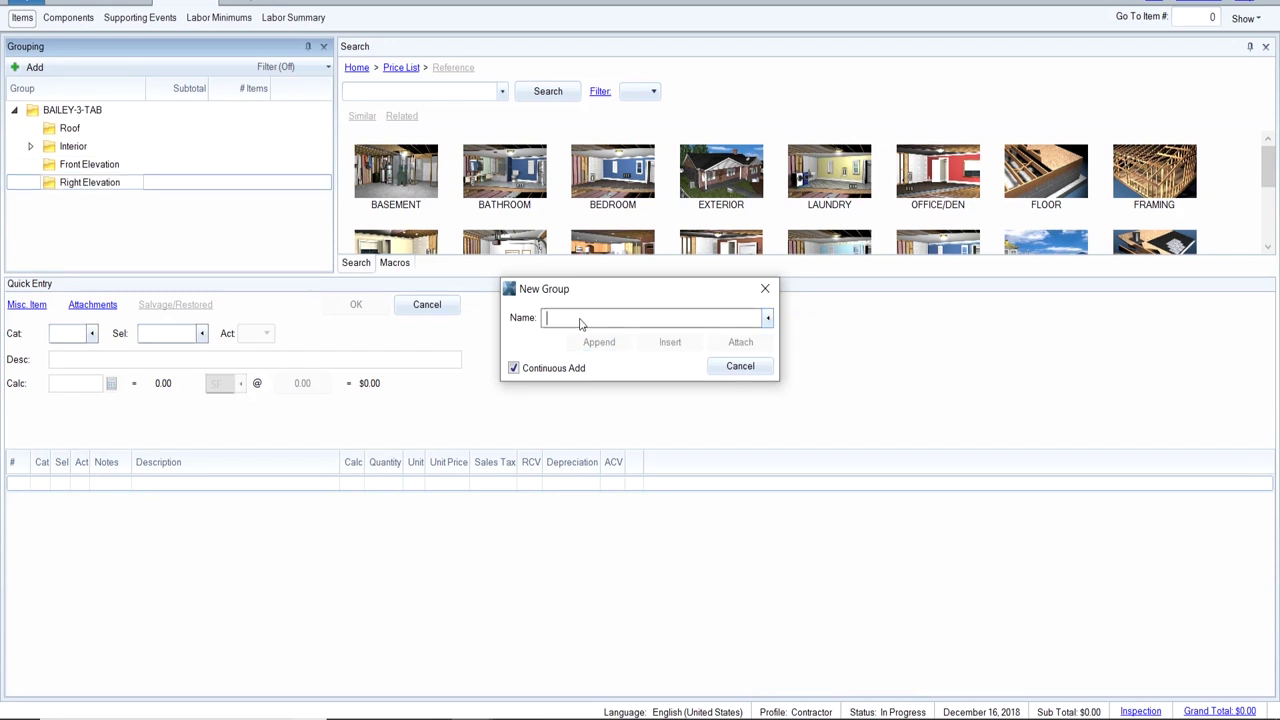
Append a Rear Elevation group and a Left Elevation group after Right Elevation.
{"action": "type", "text": "Rear"}
{"action": "left_click", "coordinate": [600, 343]}
{"action": "type", "text": "Left Elevation"}
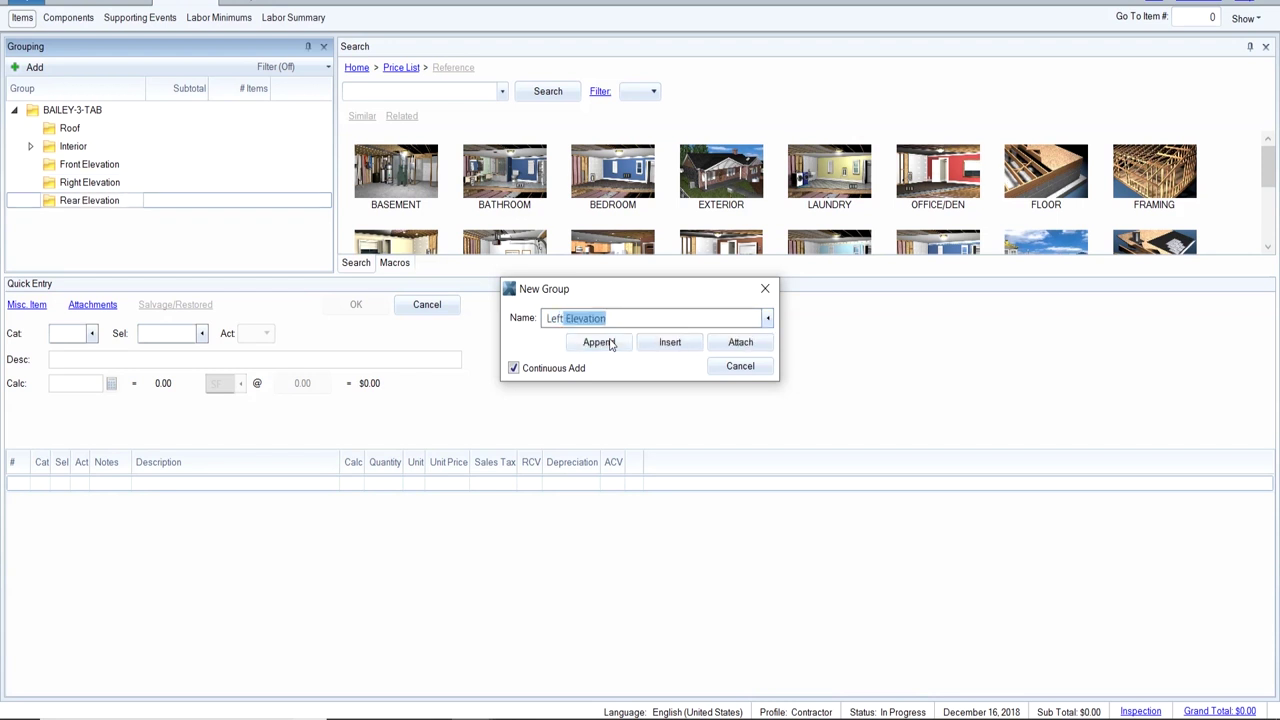
{"action": "left_click", "coordinate": [600, 343]}
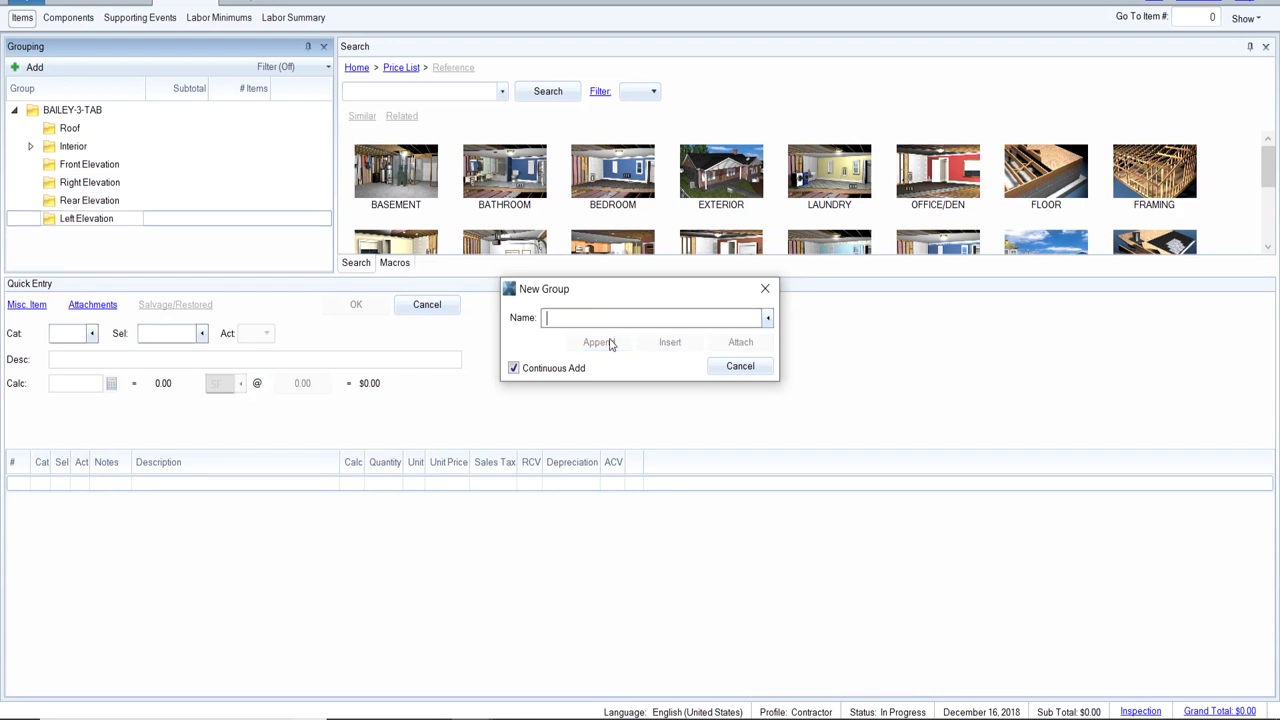
Append a Rear Deck group and a Fence group after Left Elevation.
{"action": "type", "text": "Rear De"}
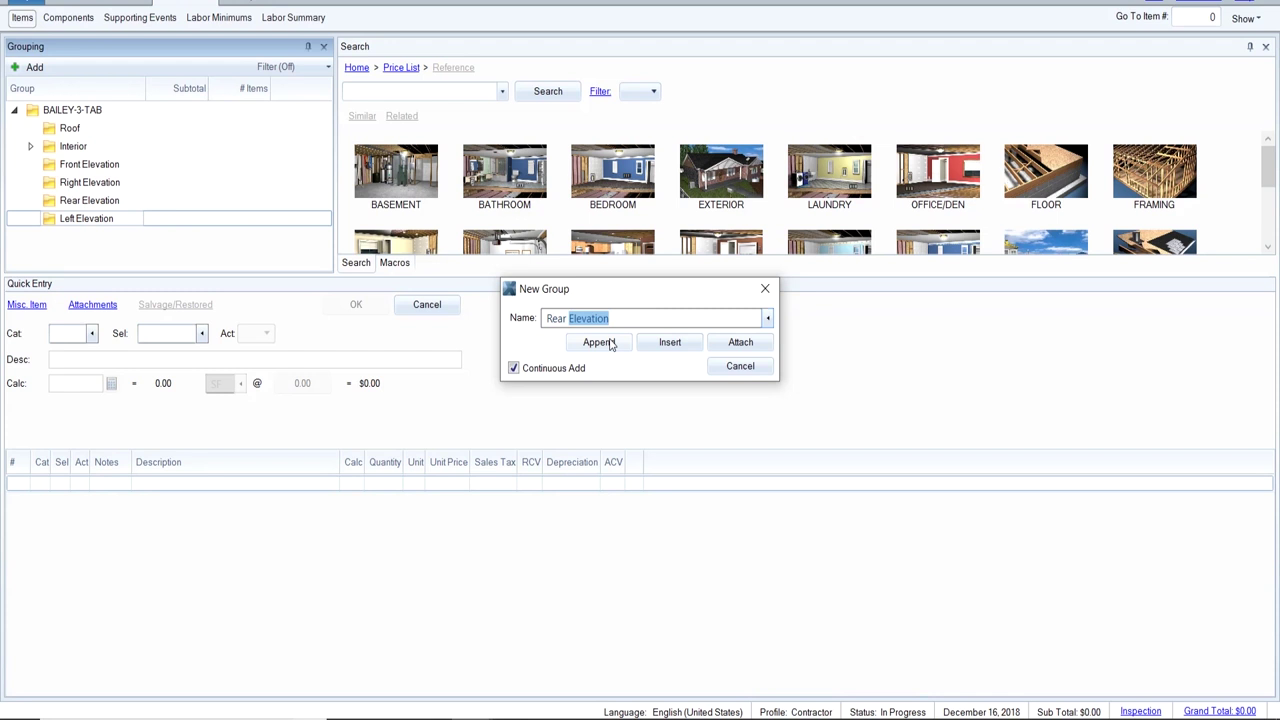
{"action": "type", "text": "ck"}
{"action": "left_click", "coordinate": [608, 344]}
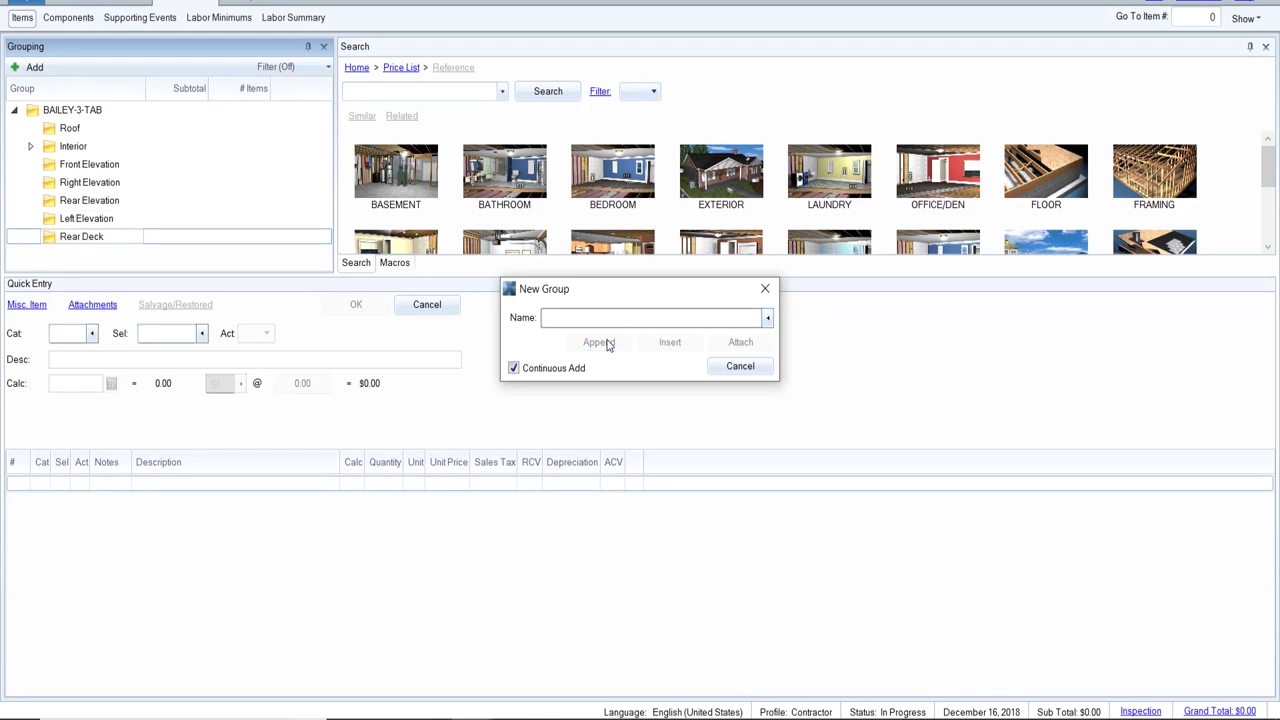
{"action": "type", "text": "Fence"}
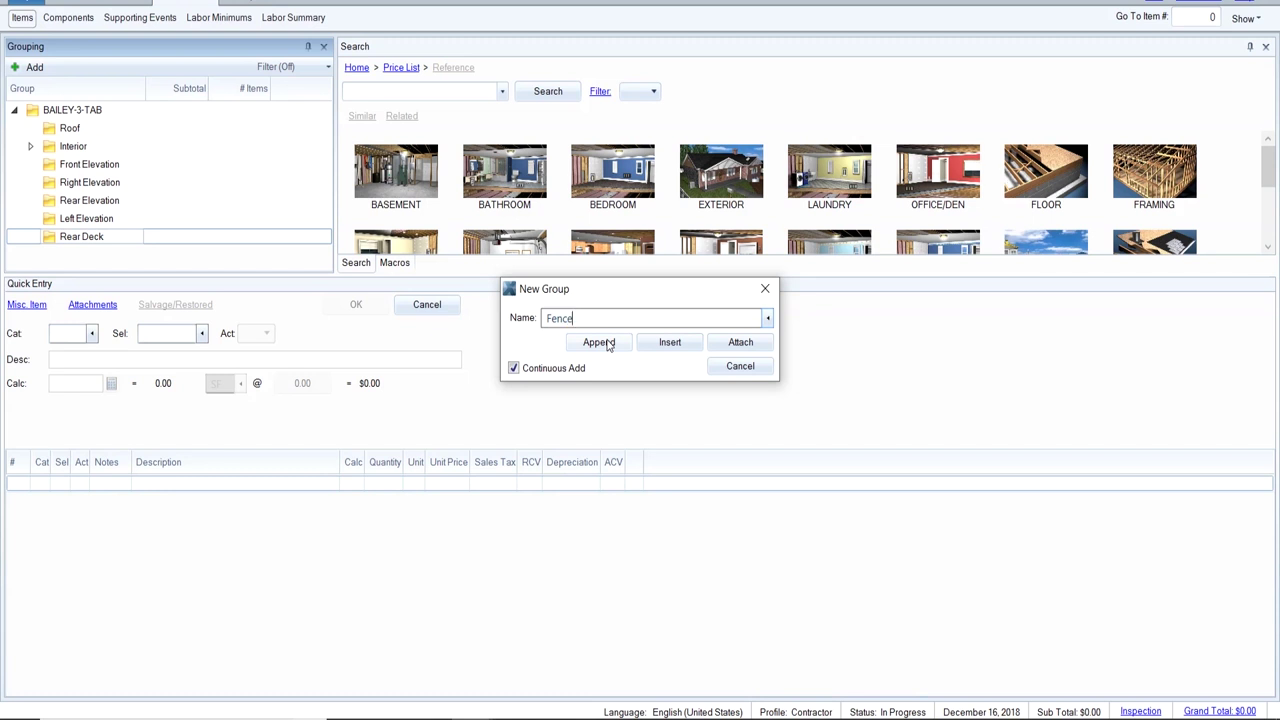
{"action": "left_click", "coordinate": [599, 342]}
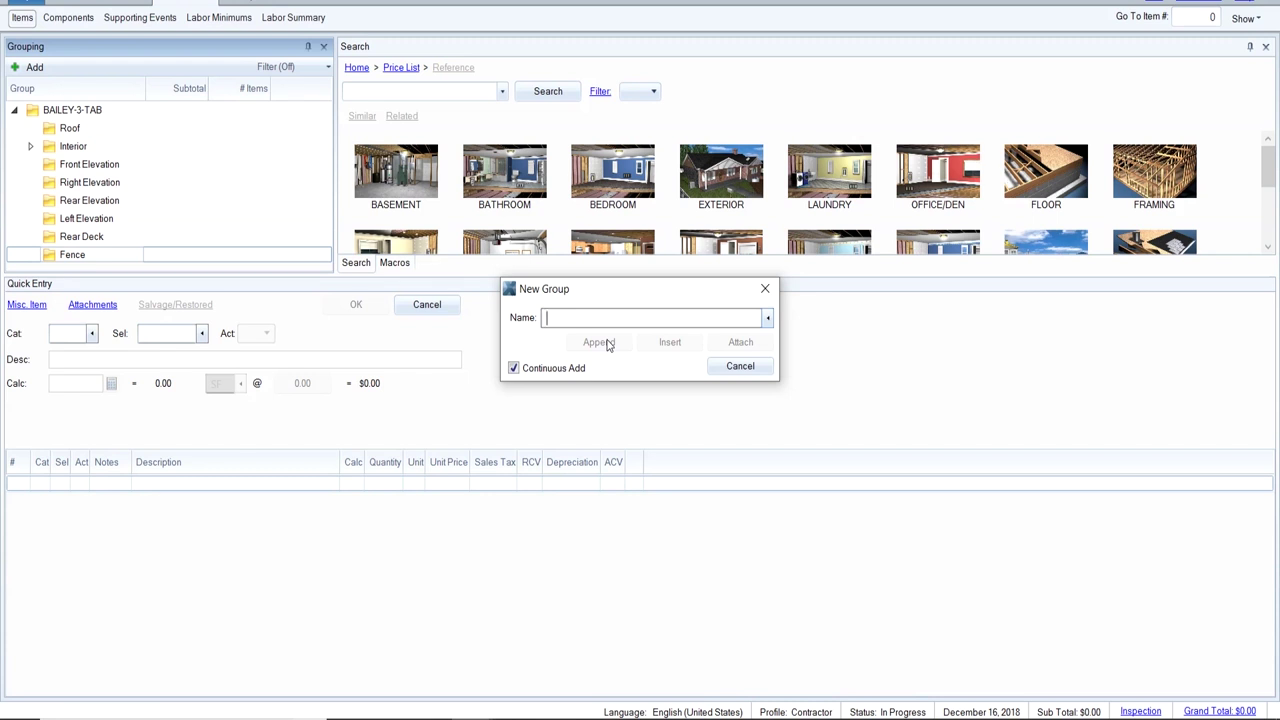
Append a Greenhouse group after Fence, with Continuous Add turned off.
{"action": "type", "text": "Greenhouse"}
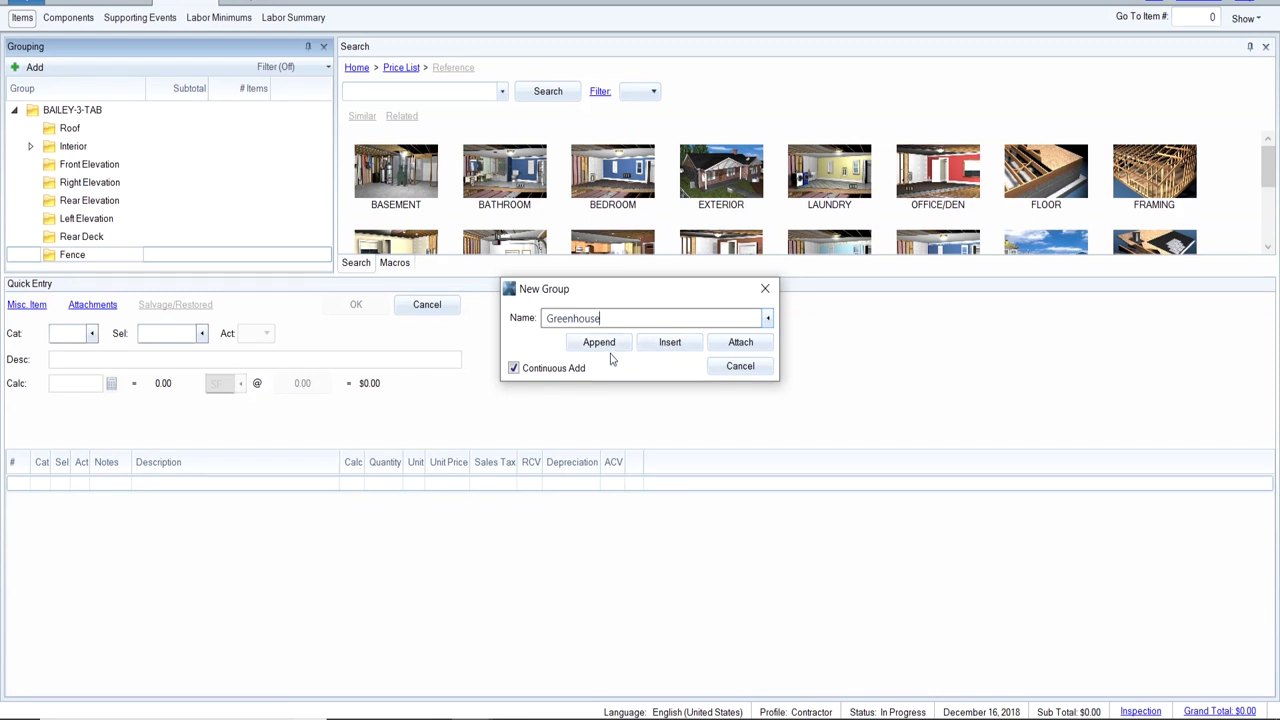
{"action": "left_click", "coordinate": [514, 369]}
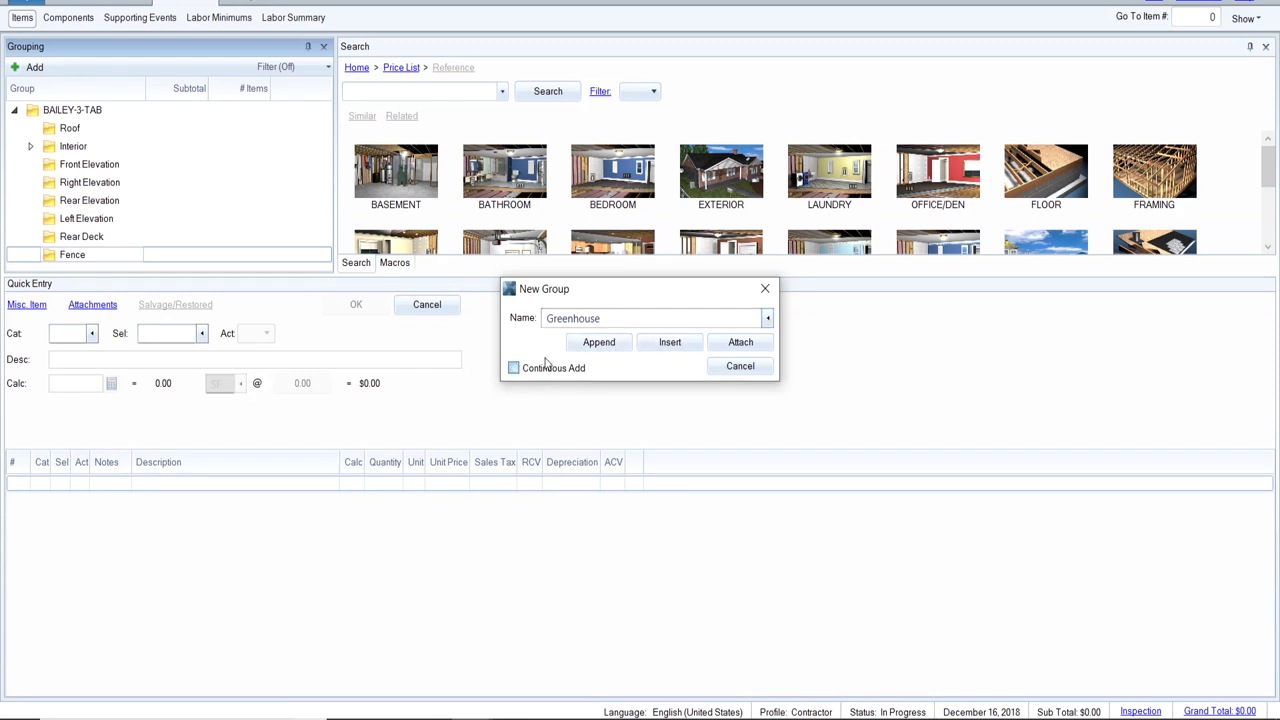
{"action": "left_click", "coordinate": [599, 343]}
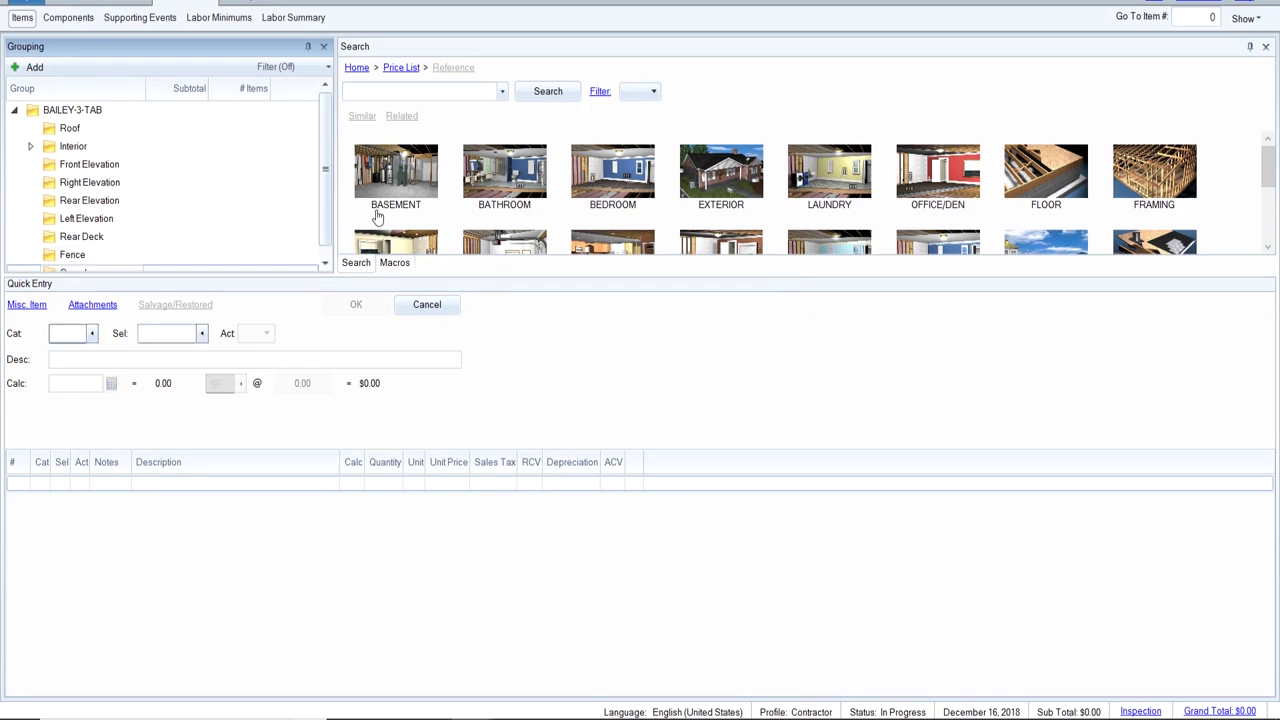
Move the Interior group below Greenhouse at the end of the group list.
{"action": "scroll", "coordinate": [326, 196], "scroll_direction": "down", "scroll_amount": 1}
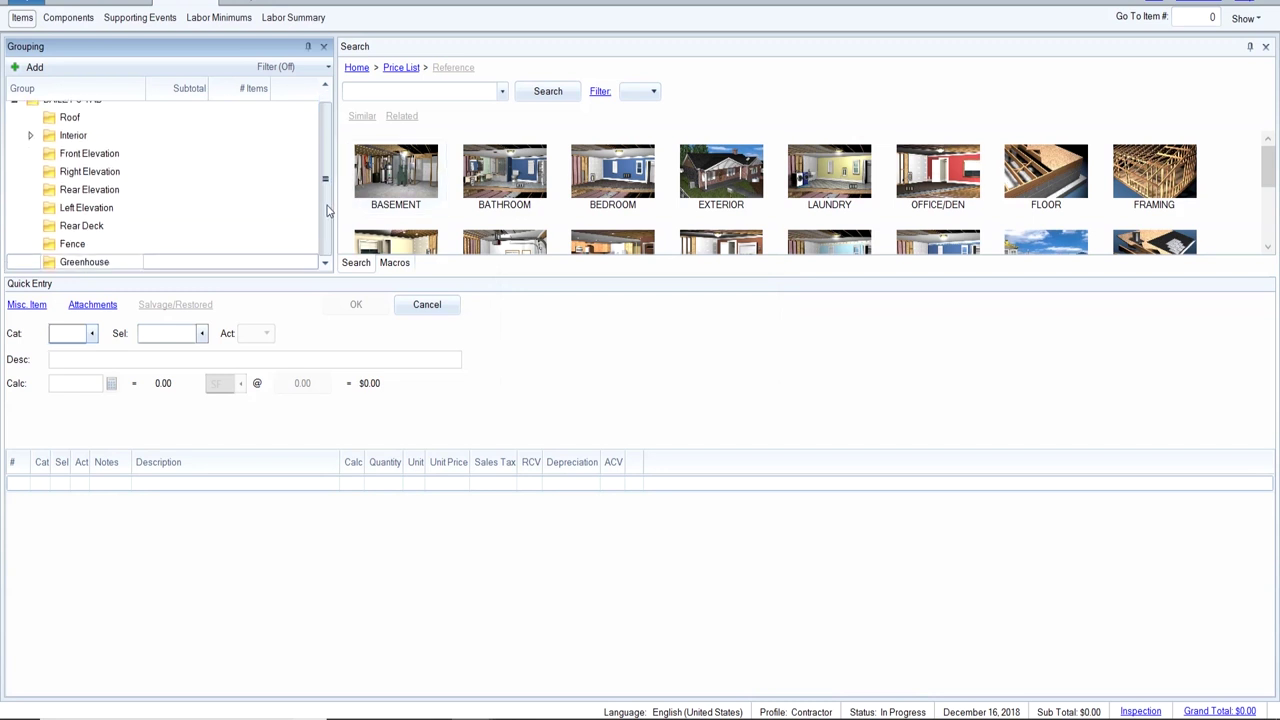
{"action": "left_click", "coordinate": [72, 138]}
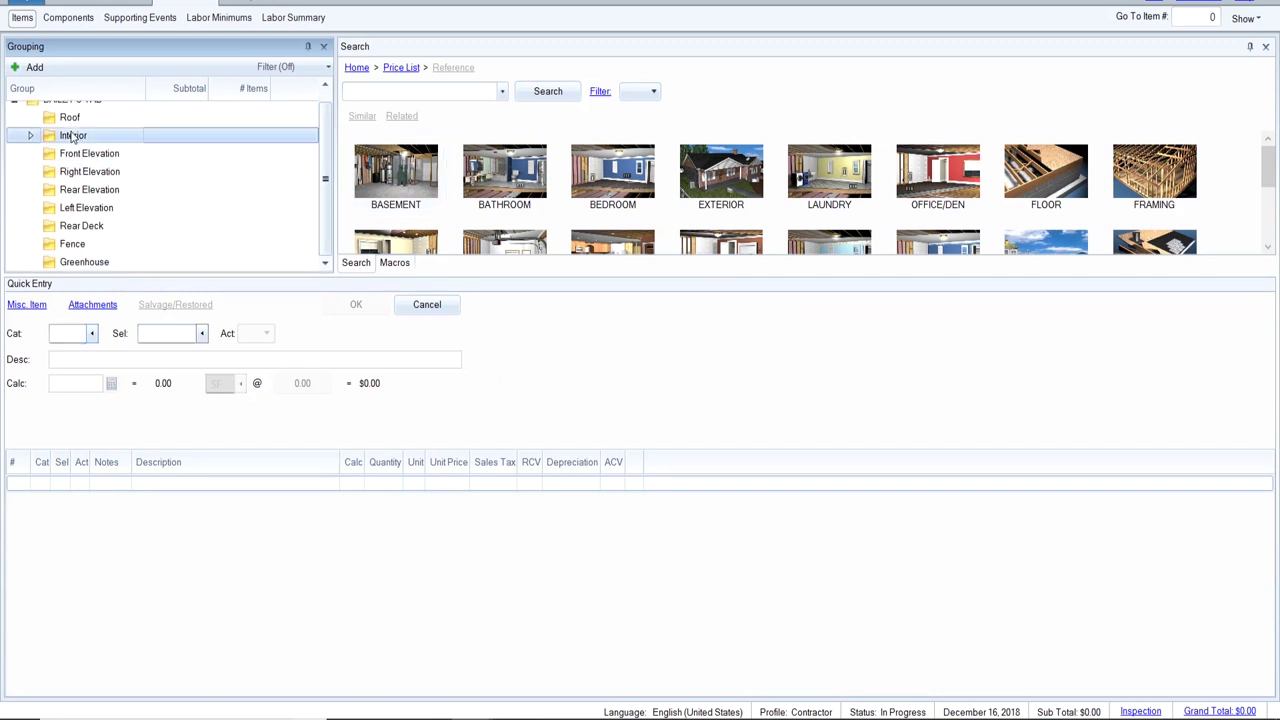
{"action": "left_click_drag", "start_coordinate": [72, 137], "coordinate": [71, 278]}
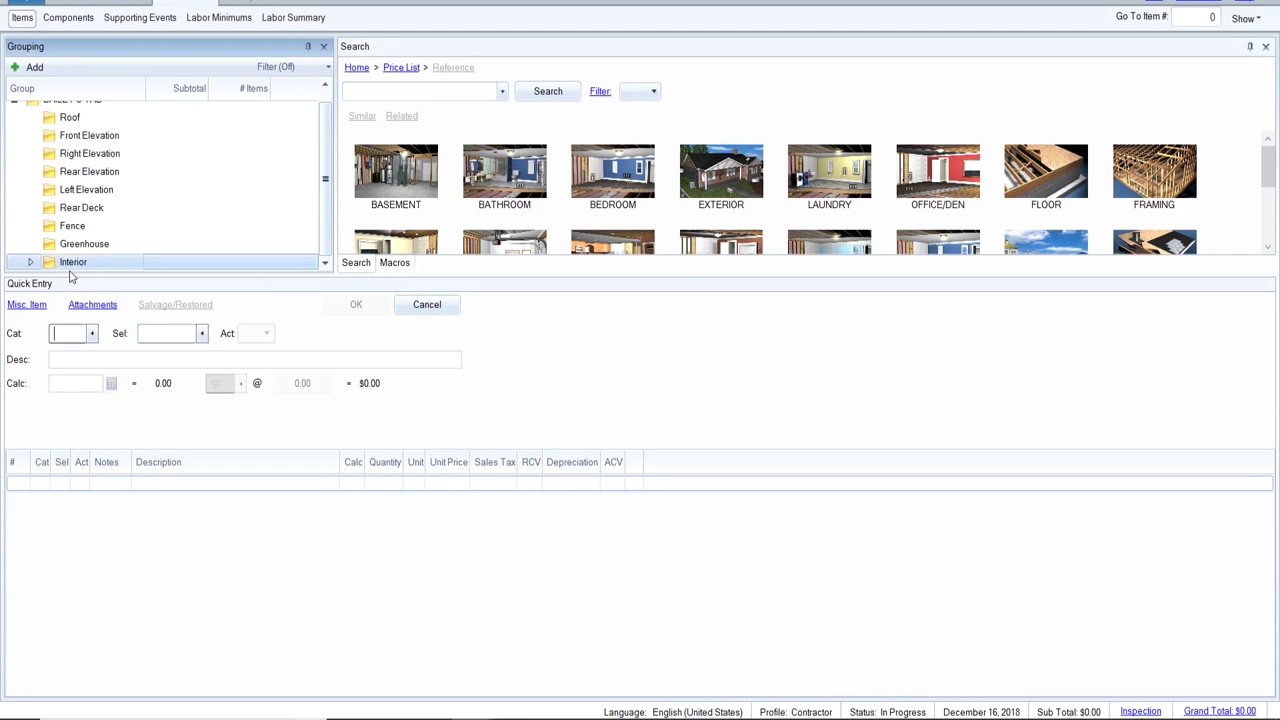
Append a General Conditions group after Interior.
{"action": "left_click", "coordinate": [34, 67]}
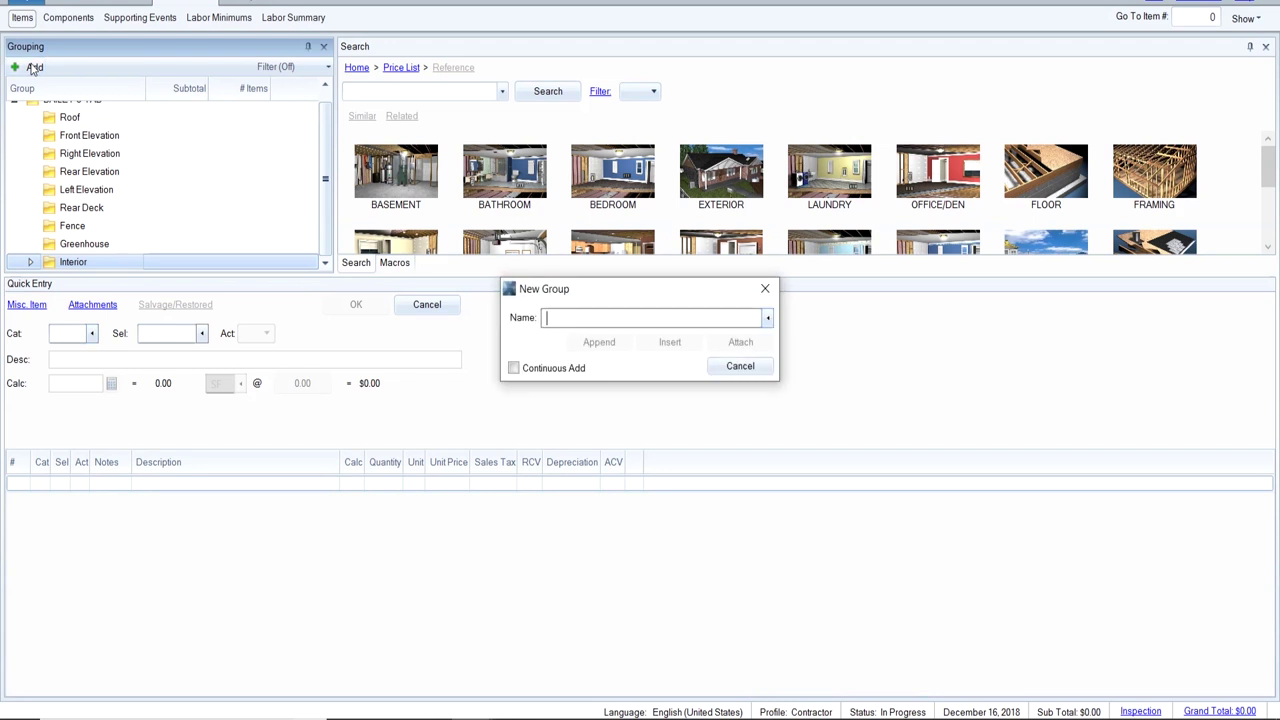
{"action": "type", "text": "General"}
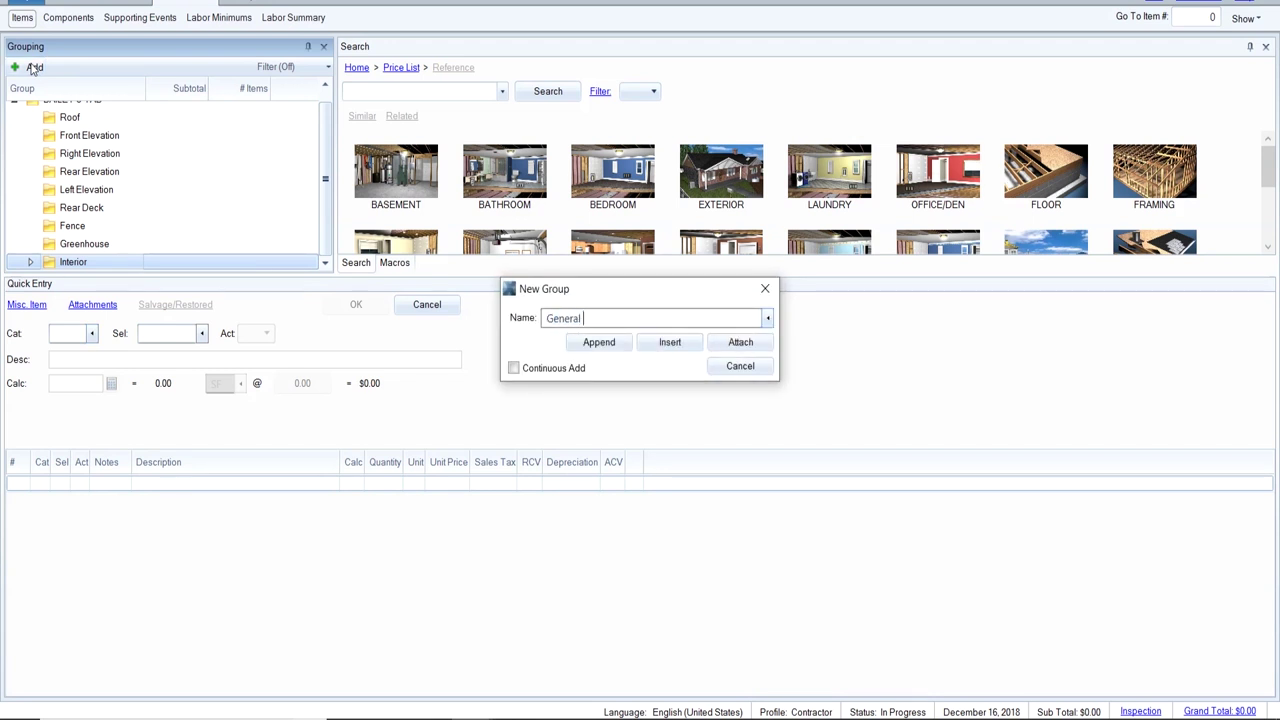
{"action": "type", "text": " Conditions"}
{"action": "left_click", "coordinate": [598, 343]}
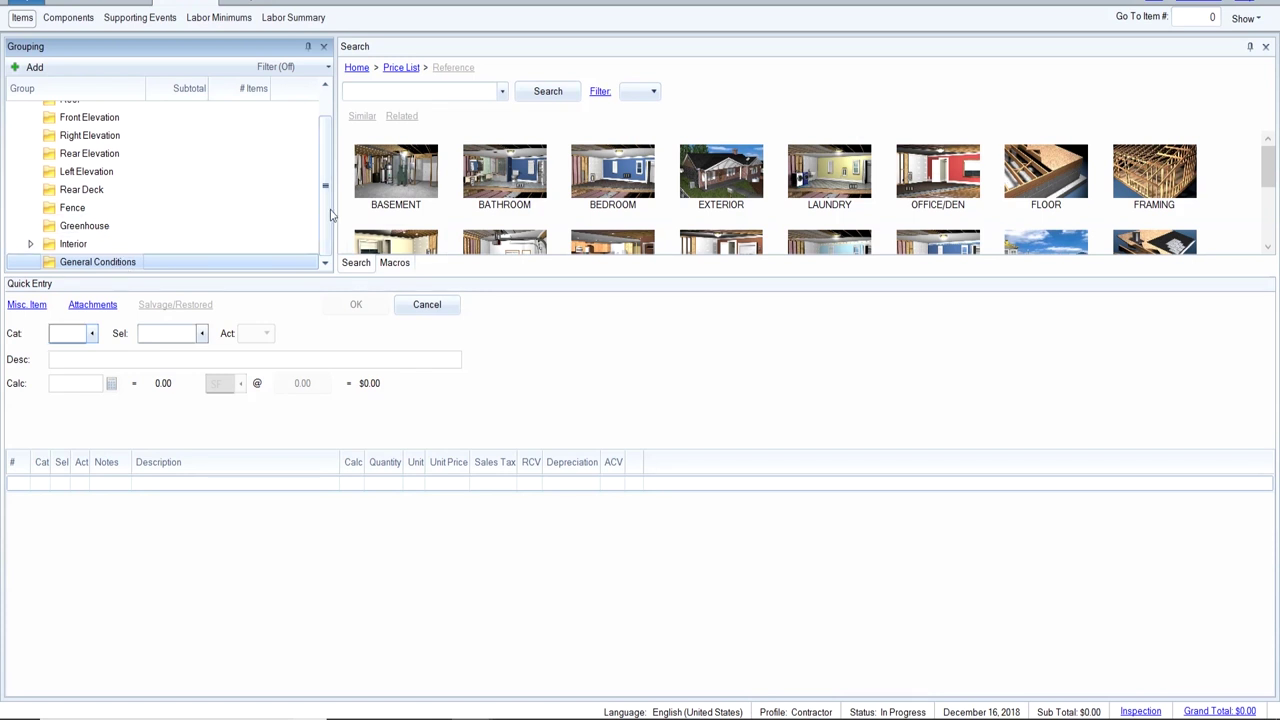
Expand the Interior group and review the whole group tree from Roof to General Conditions.
{"action": "left_click", "coordinate": [31, 243]}
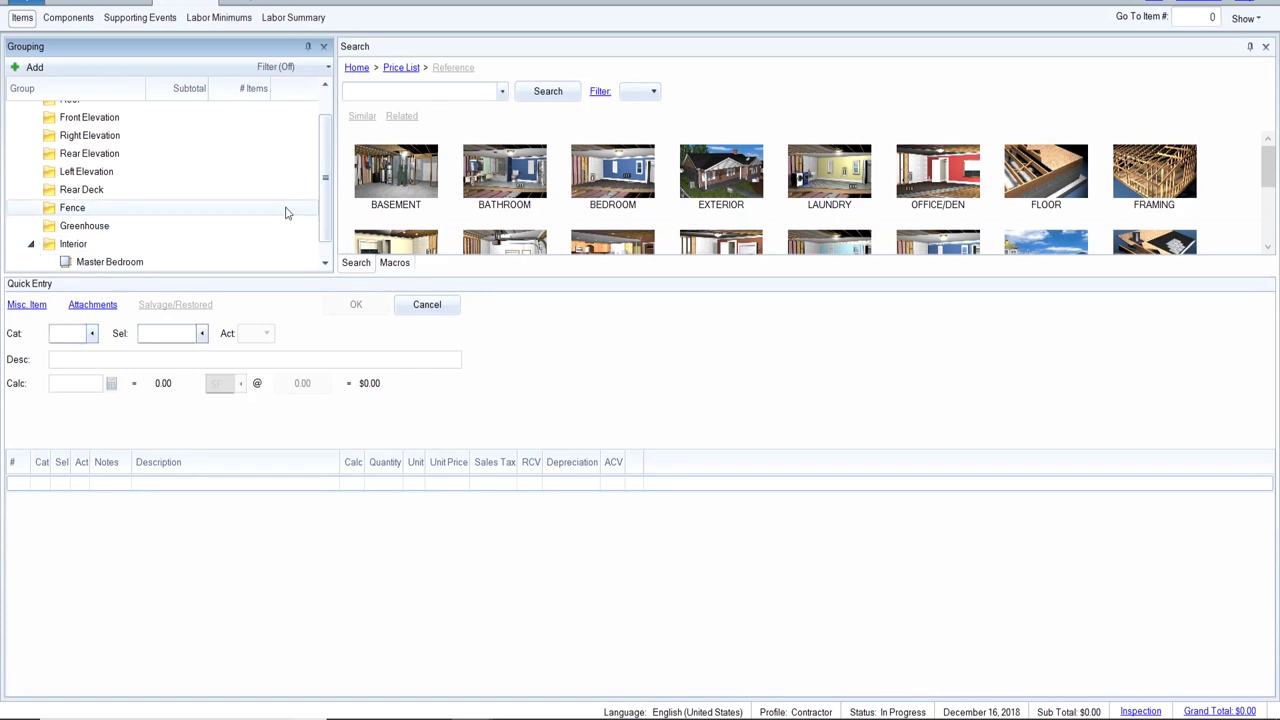
{"action": "left_click_drag", "start_coordinate": [323, 213], "coordinate": [327, 148]}
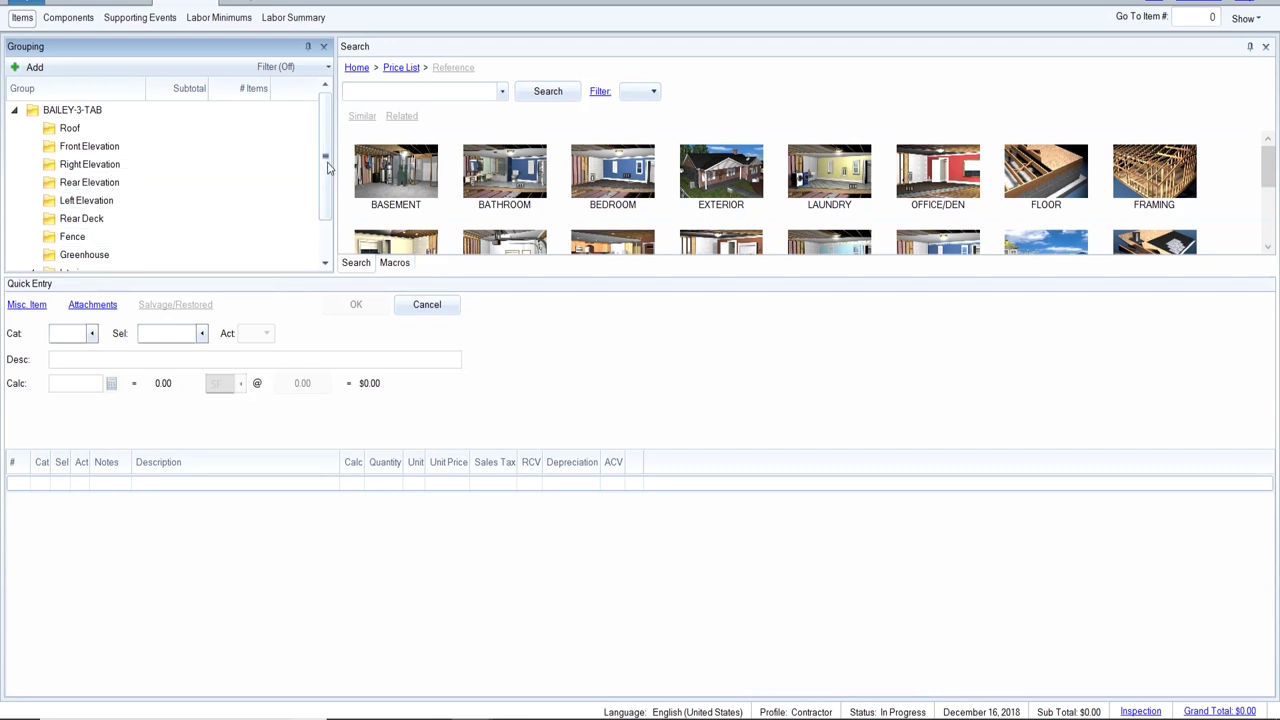
{"action": "left_click_drag", "start_coordinate": [327, 167], "coordinate": [327, 195]}
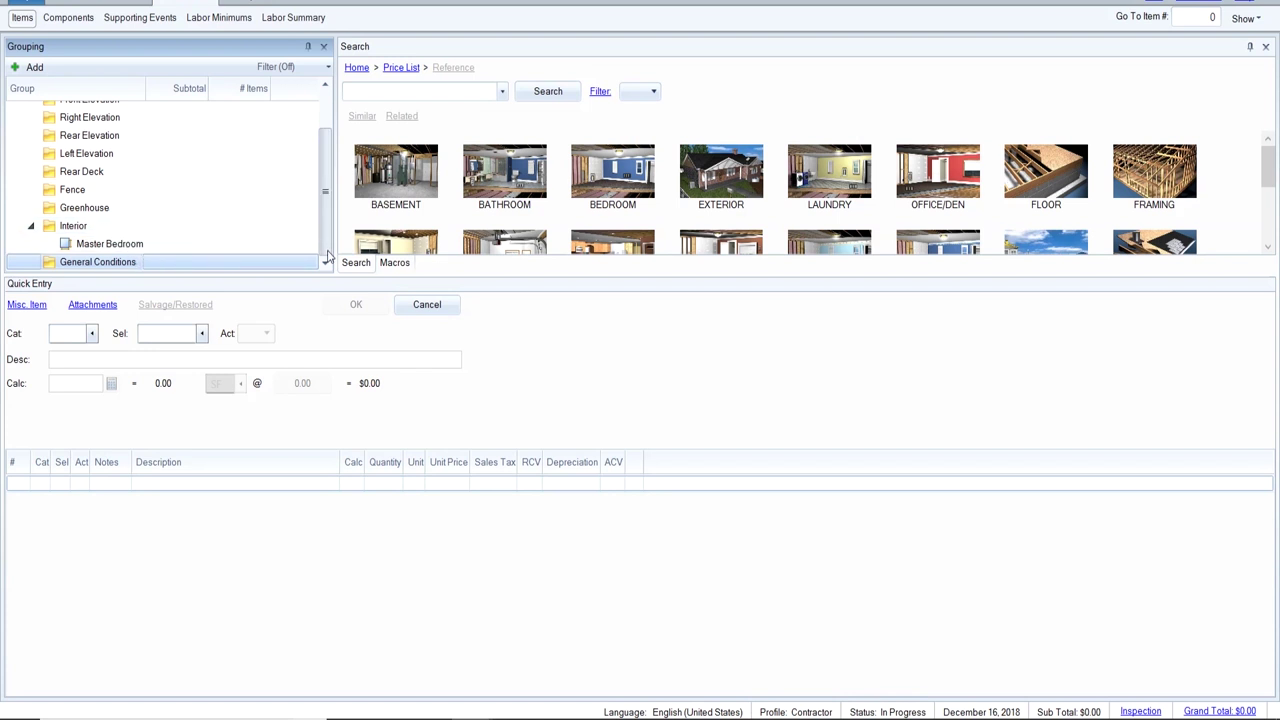
{"action": "scroll", "coordinate": [326, 230], "scroll_direction": "up", "scroll_amount": 2}
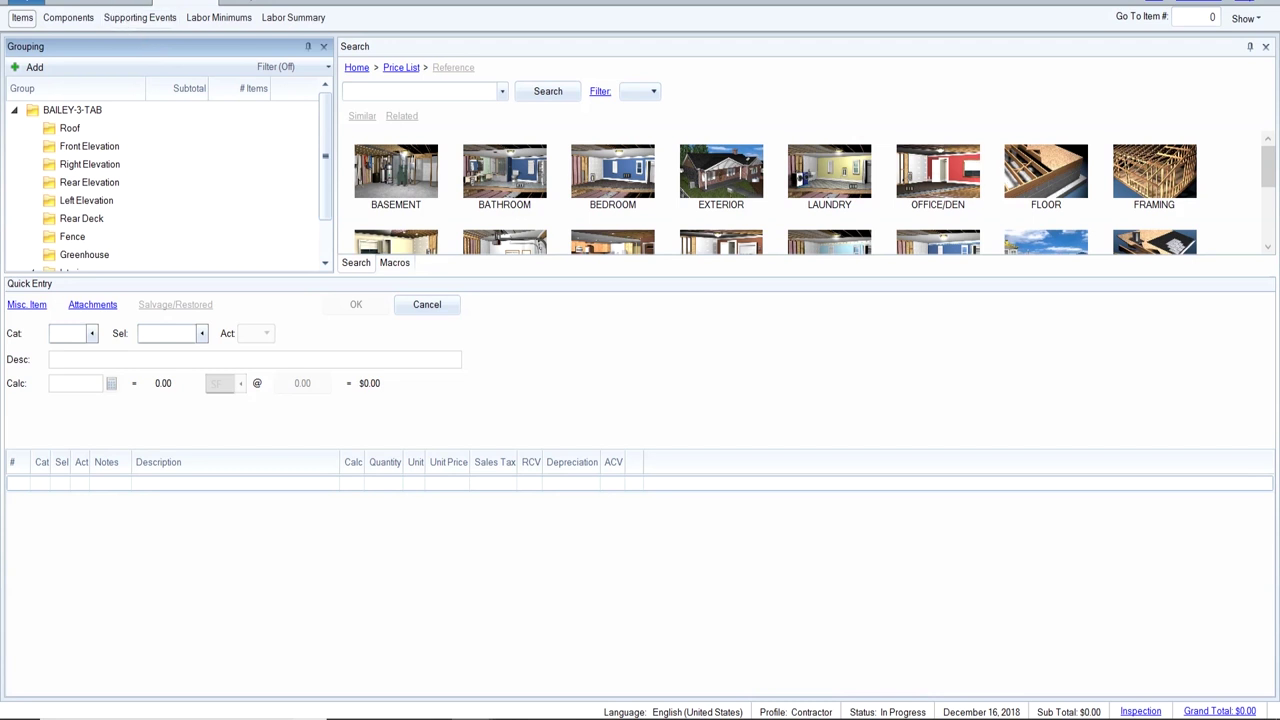
Select the Roof group and examine the price list category codes available for its line items, including roofing, water, wallpaper and windows.
{"action": "left_click", "coordinate": [70, 130]}
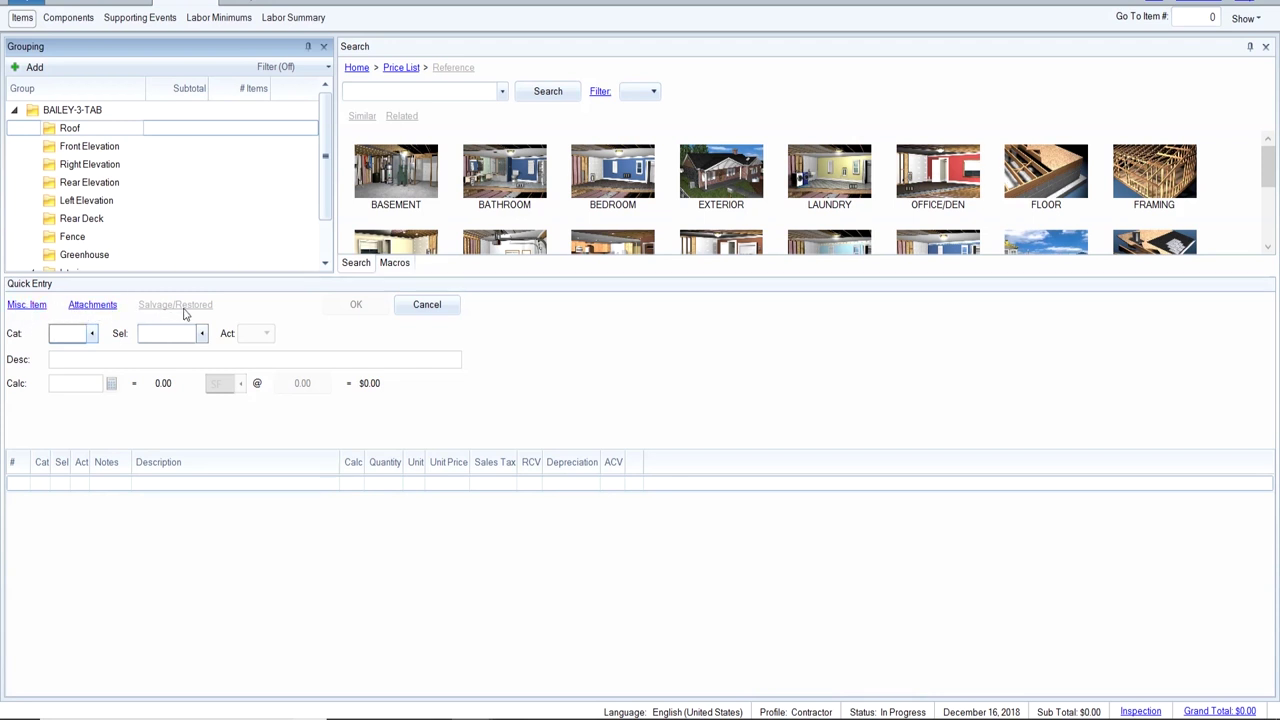
{"action": "left_click", "coordinate": [91, 335]}
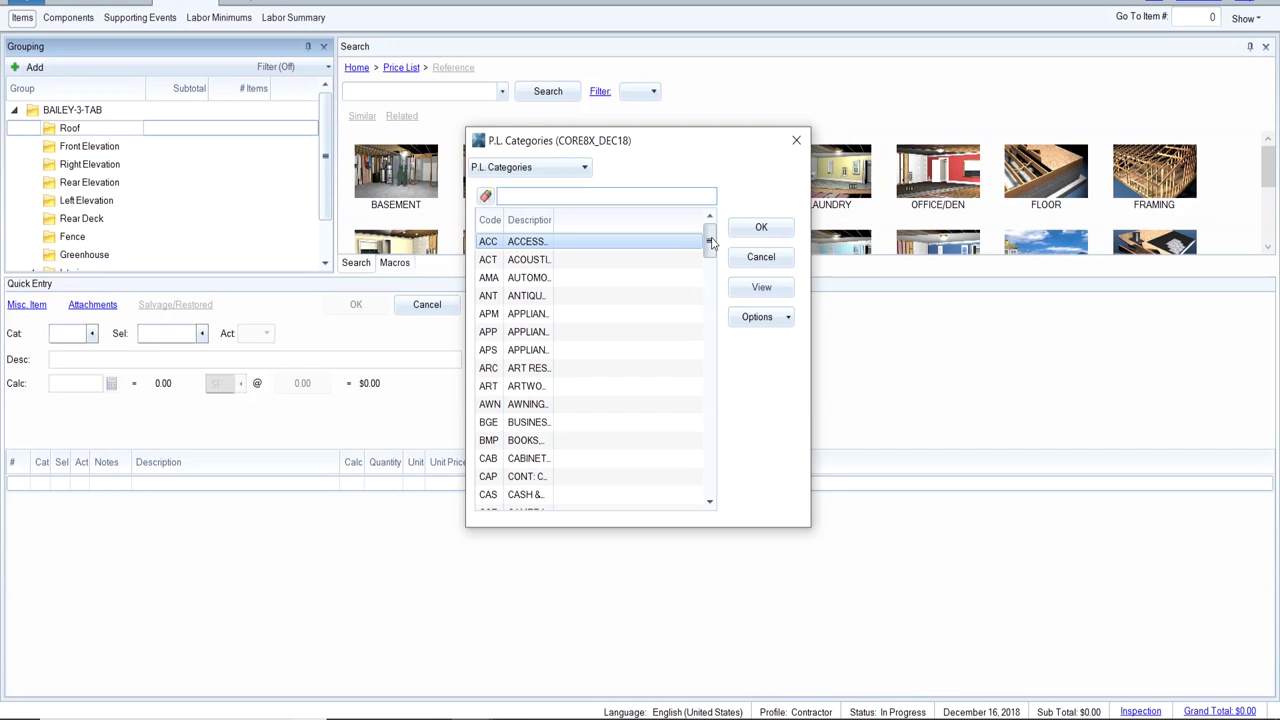
{"action": "left_click_drag", "start_coordinate": [711, 242], "coordinate": [711, 440]}
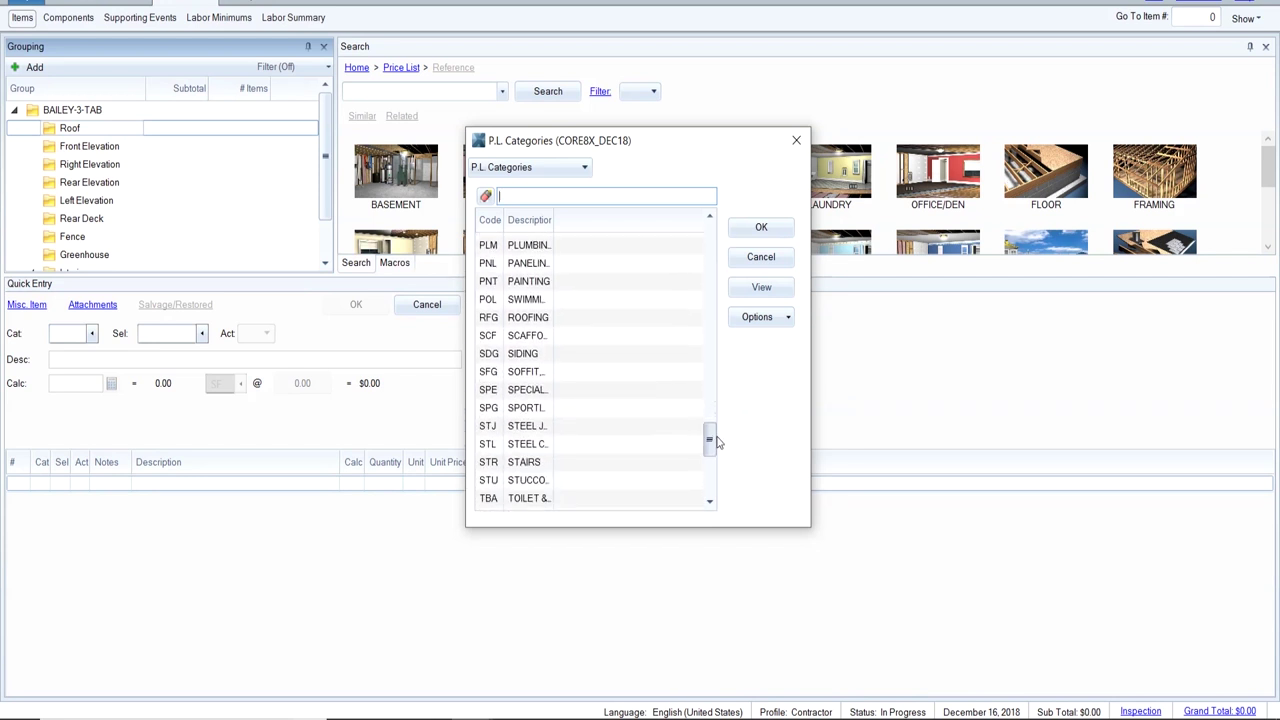
{"action": "left_click", "coordinate": [532, 318]}
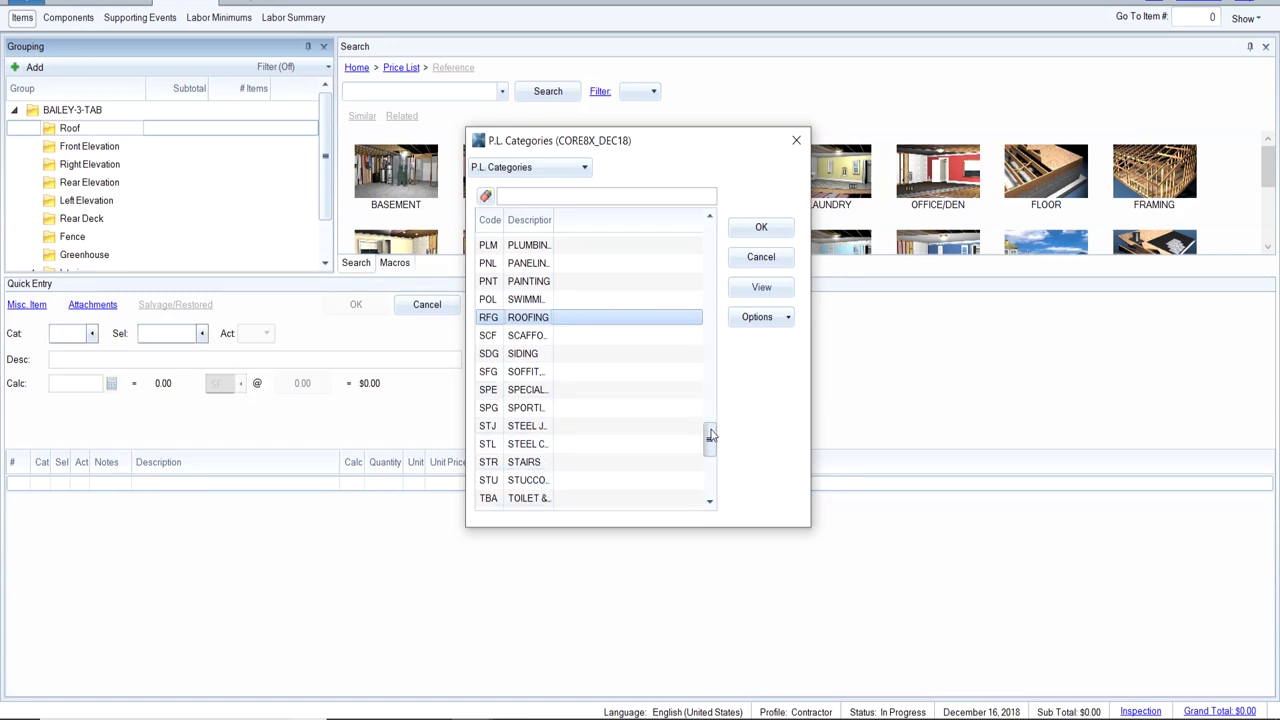
{"action": "left_click_drag", "start_coordinate": [711, 435], "coordinate": [710, 492]}
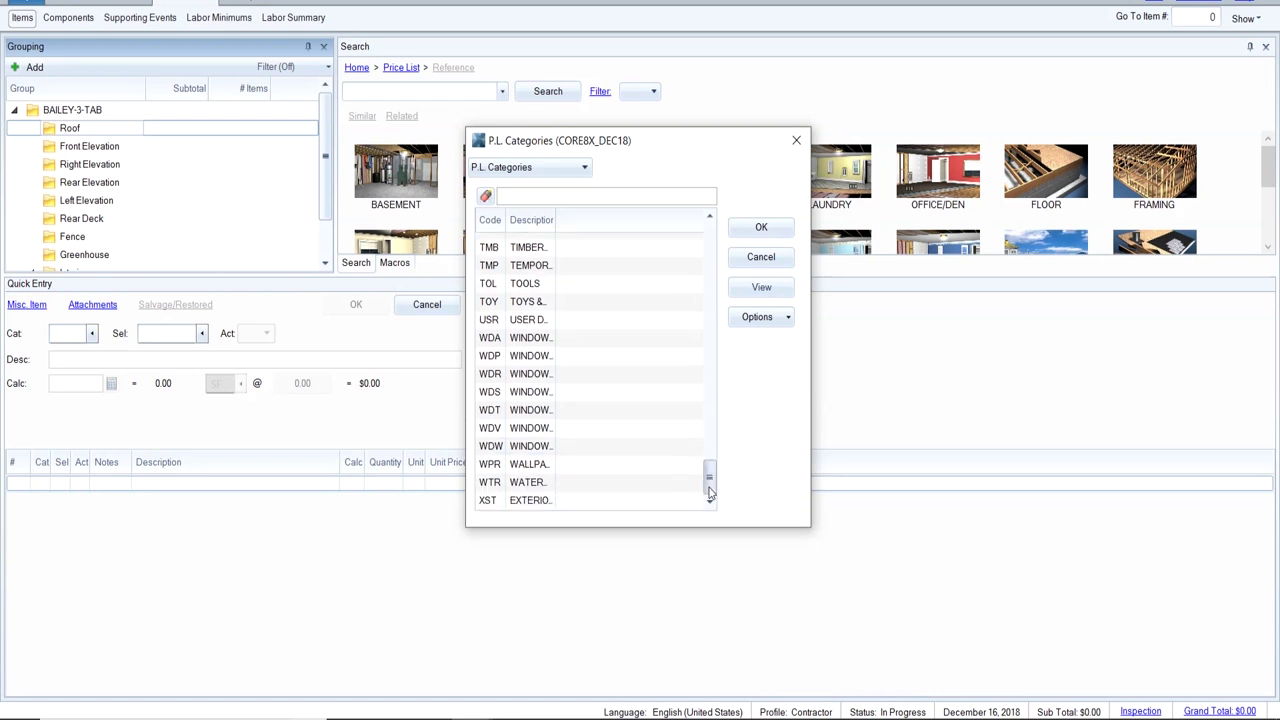
{"action": "left_click", "coordinate": [535, 488]}
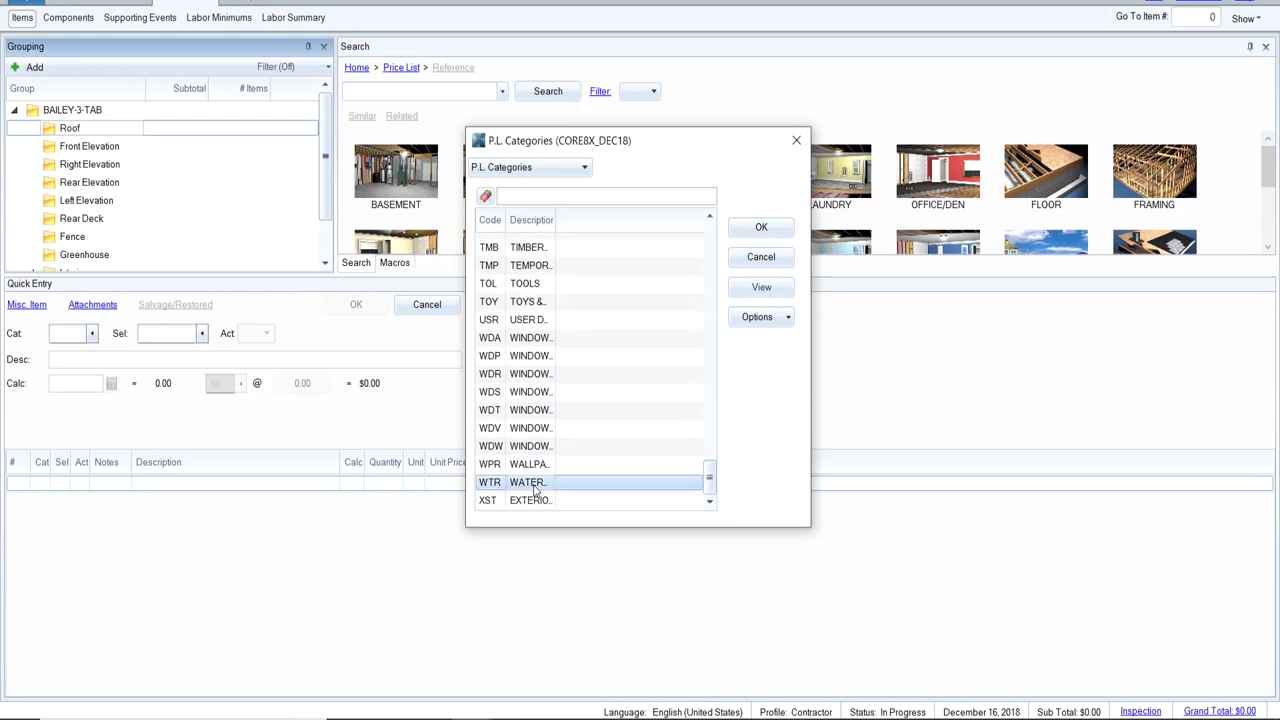
{"action": "left_click", "coordinate": [530, 466]}
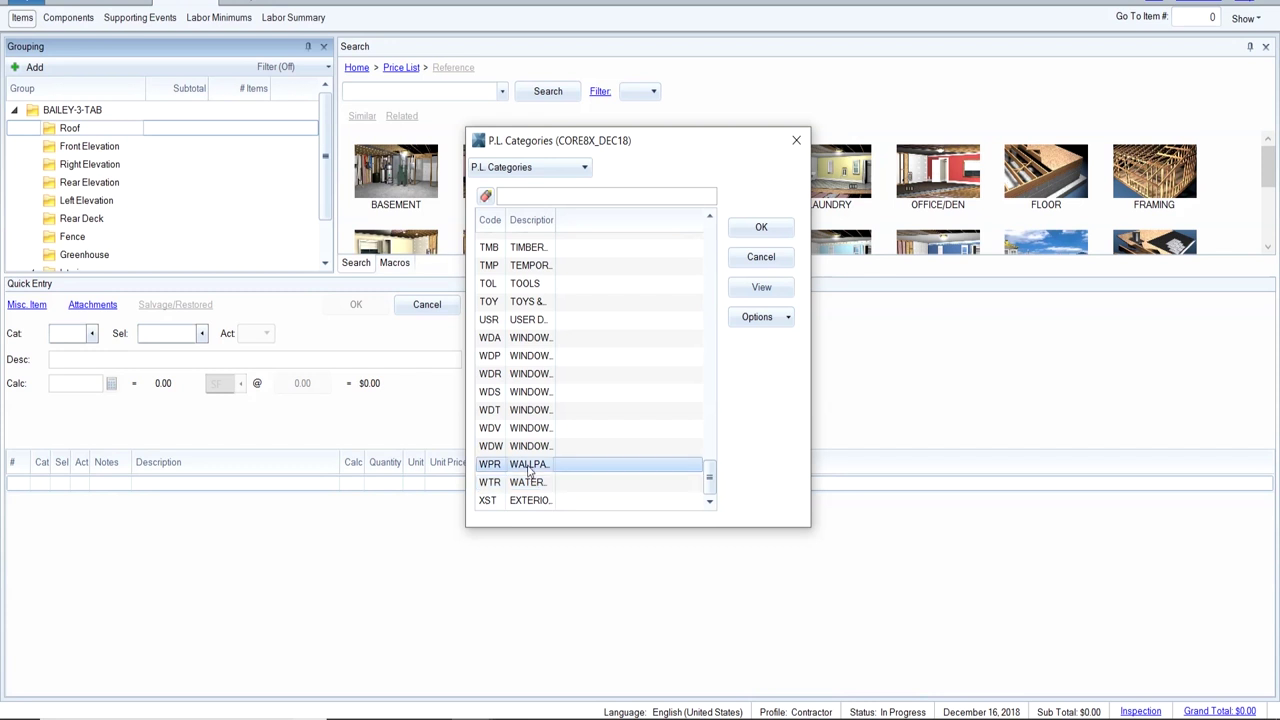
{"action": "left_click", "coordinate": [522, 446]}
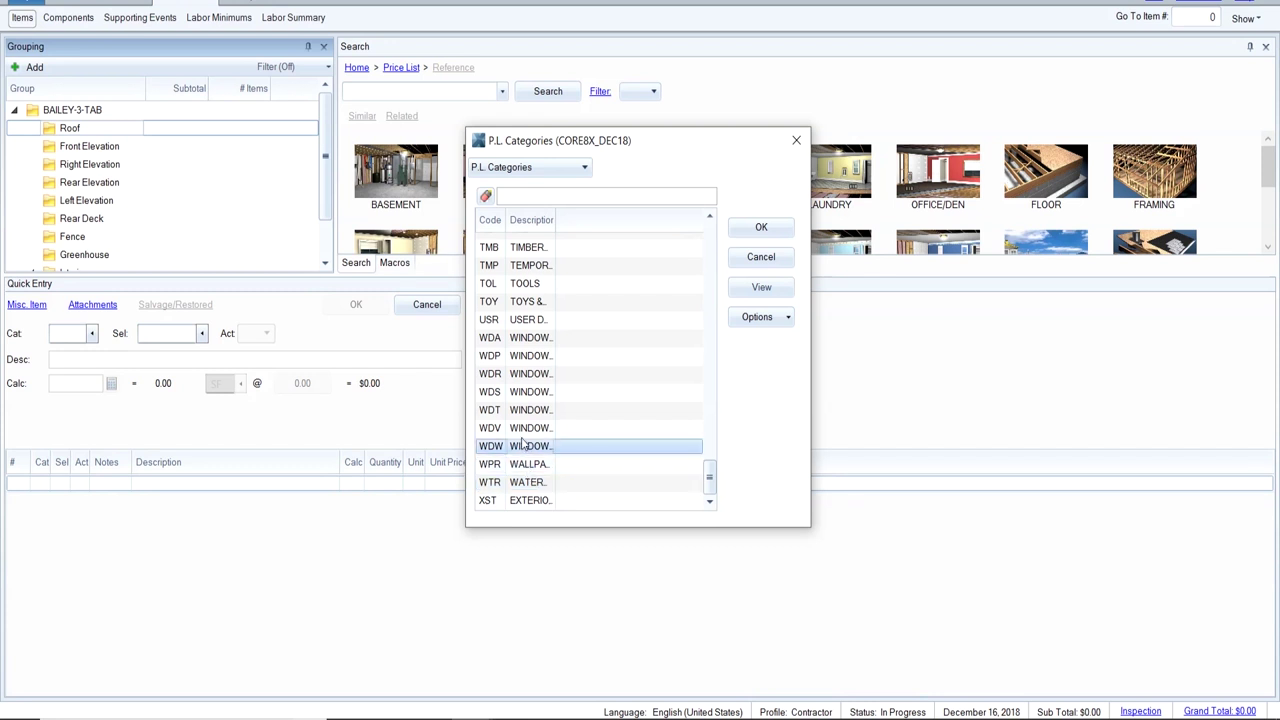
{"action": "left_click", "coordinate": [521, 342]}
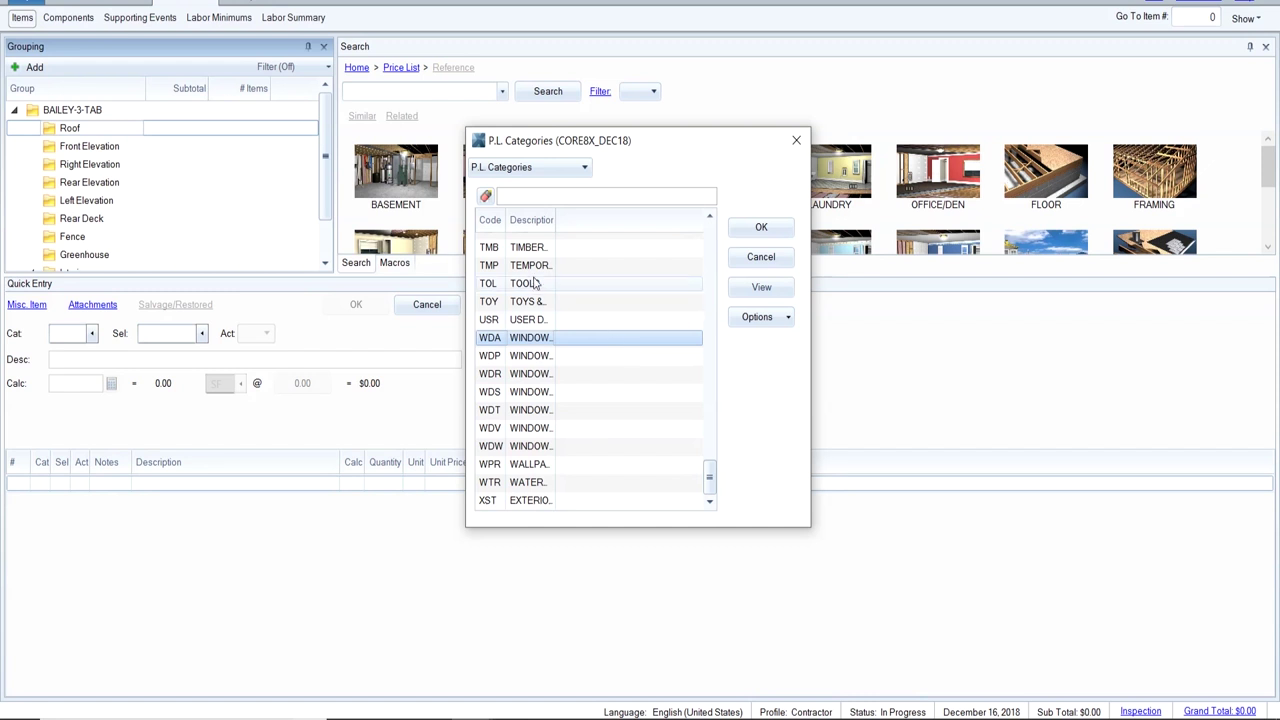
Filter the price list categories by rfg and set the Roof line item's category to RFG (Roofing).
{"action": "left_click", "coordinate": [519, 199]}
{"action": "type", "text": "rfg"}
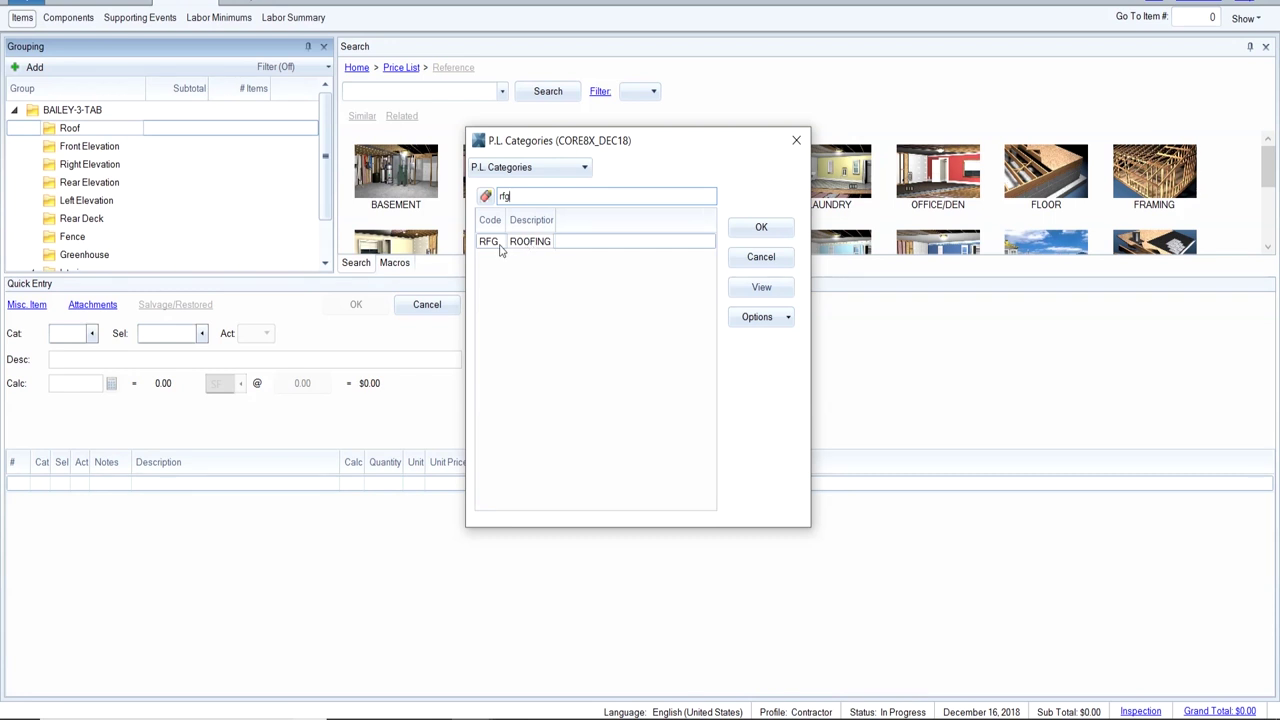
{"action": "double_click", "coordinate": [497, 249]}
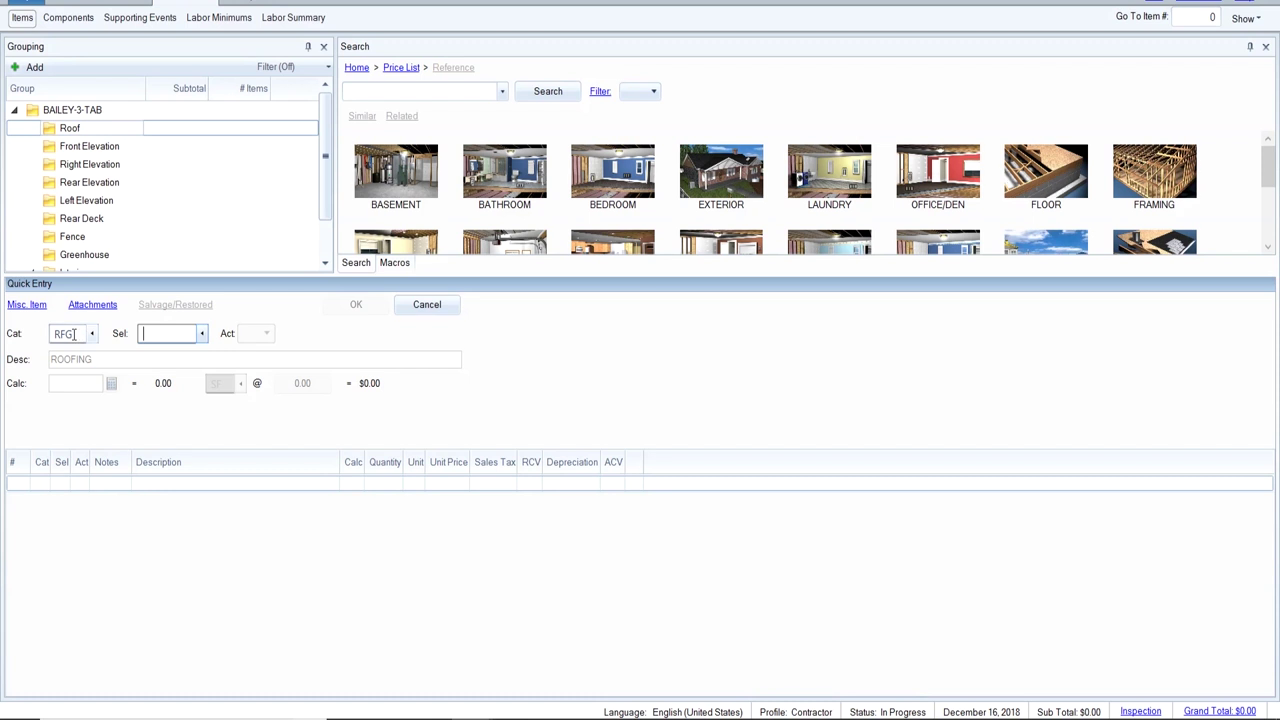
{"action": "left_click", "coordinate": [91, 334]}
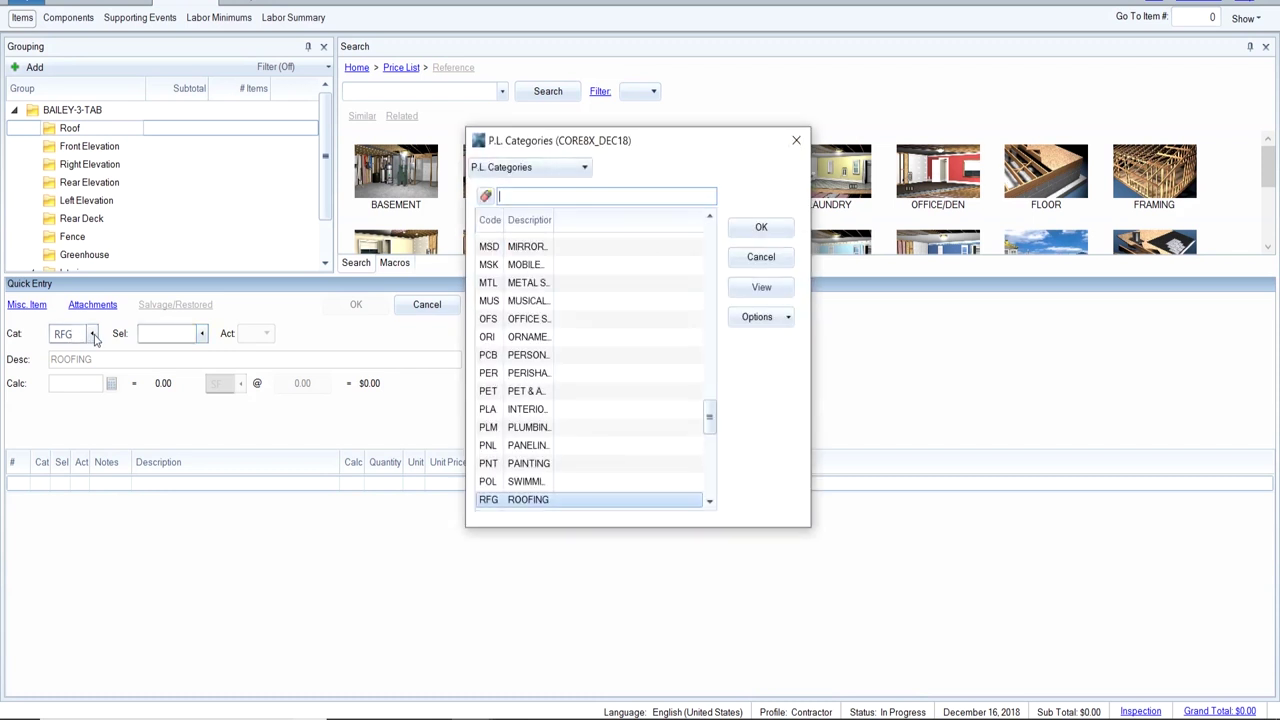
{"action": "double_click", "coordinate": [545, 500]}
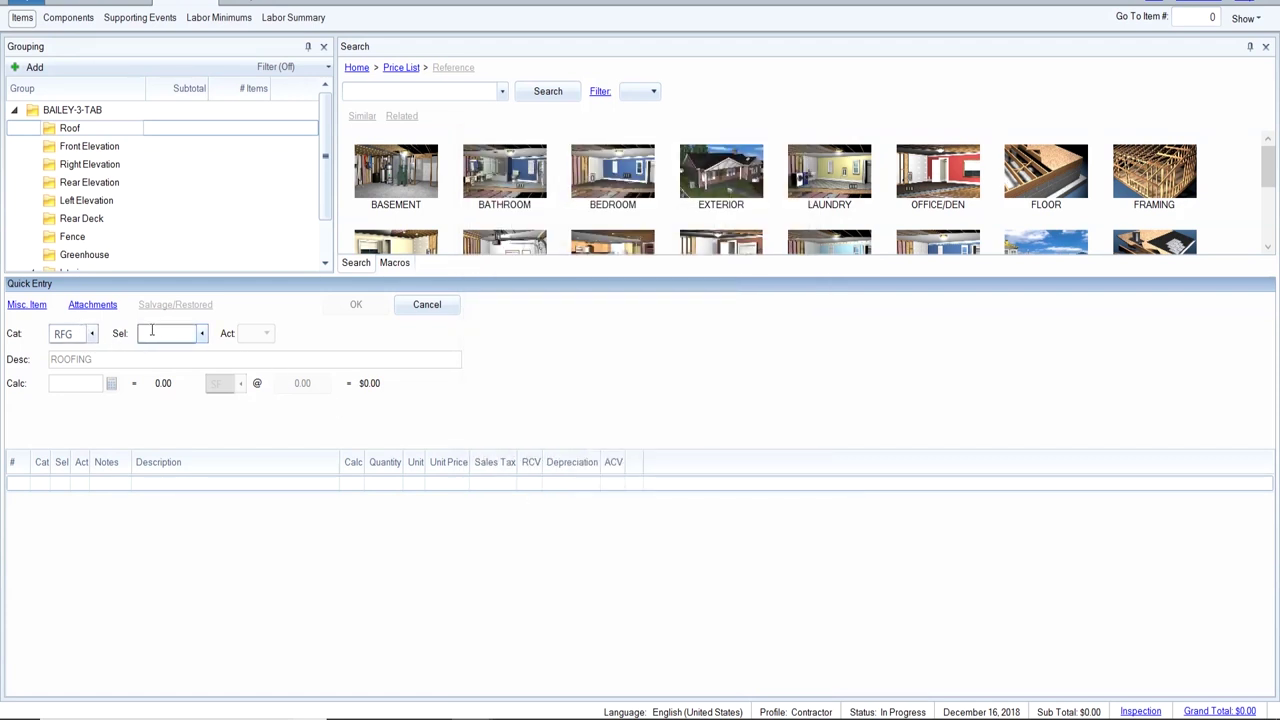
Browse the roofing selector list from the 3 tab shingle items down to the zinc strips, without choosing an item.
{"action": "left_click", "coordinate": [204, 334]}
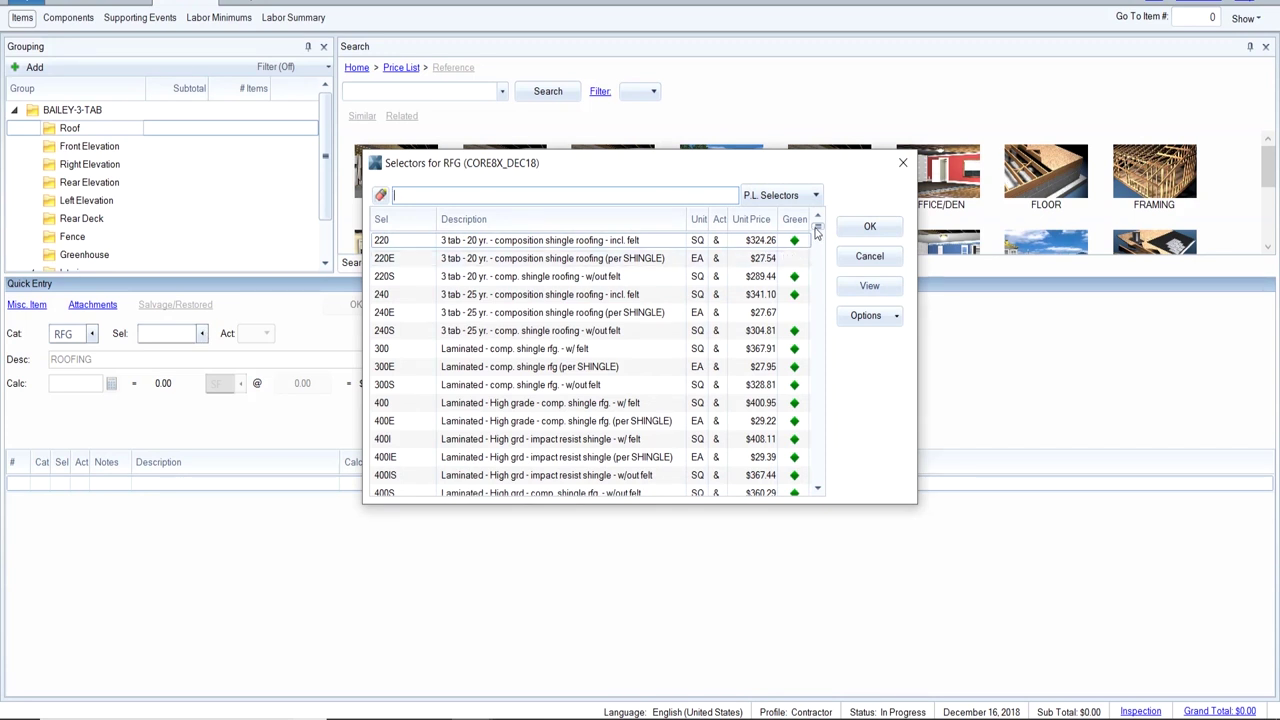
{"action": "left_click_drag", "start_coordinate": [816, 230], "coordinate": [818, 321]}
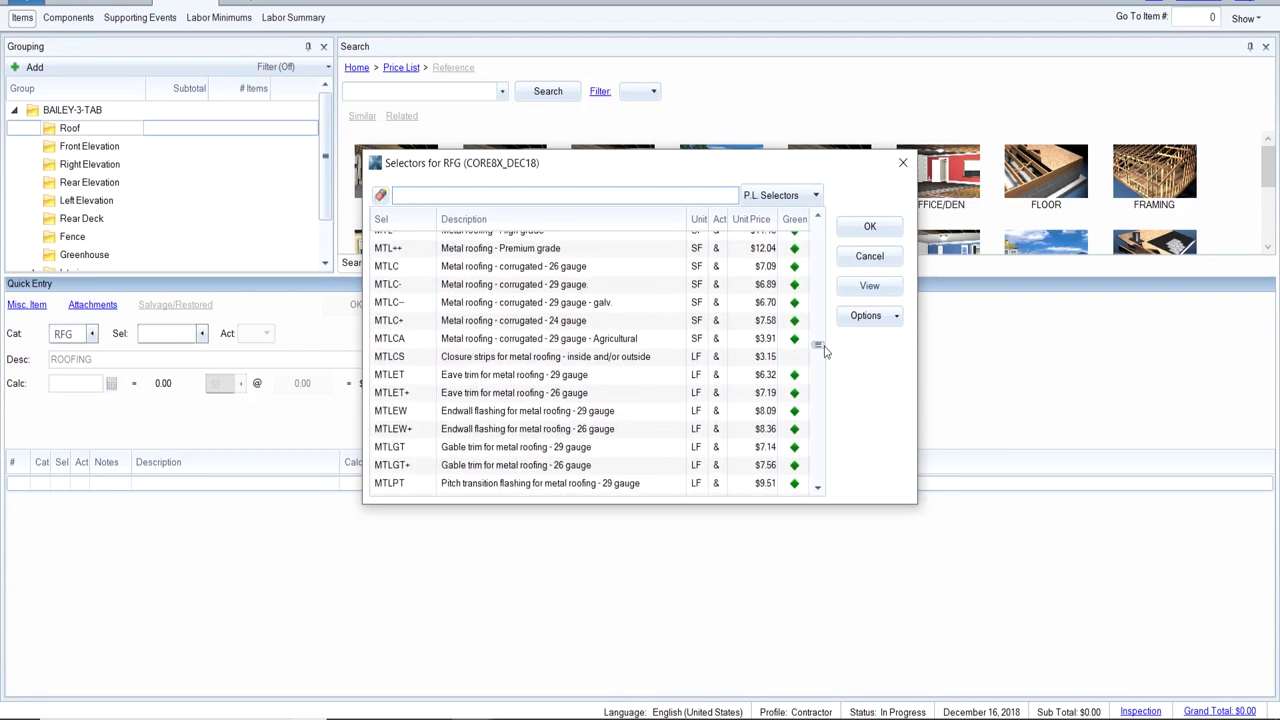
{"action": "left_click_drag", "start_coordinate": [828, 405], "coordinate": [821, 479]}
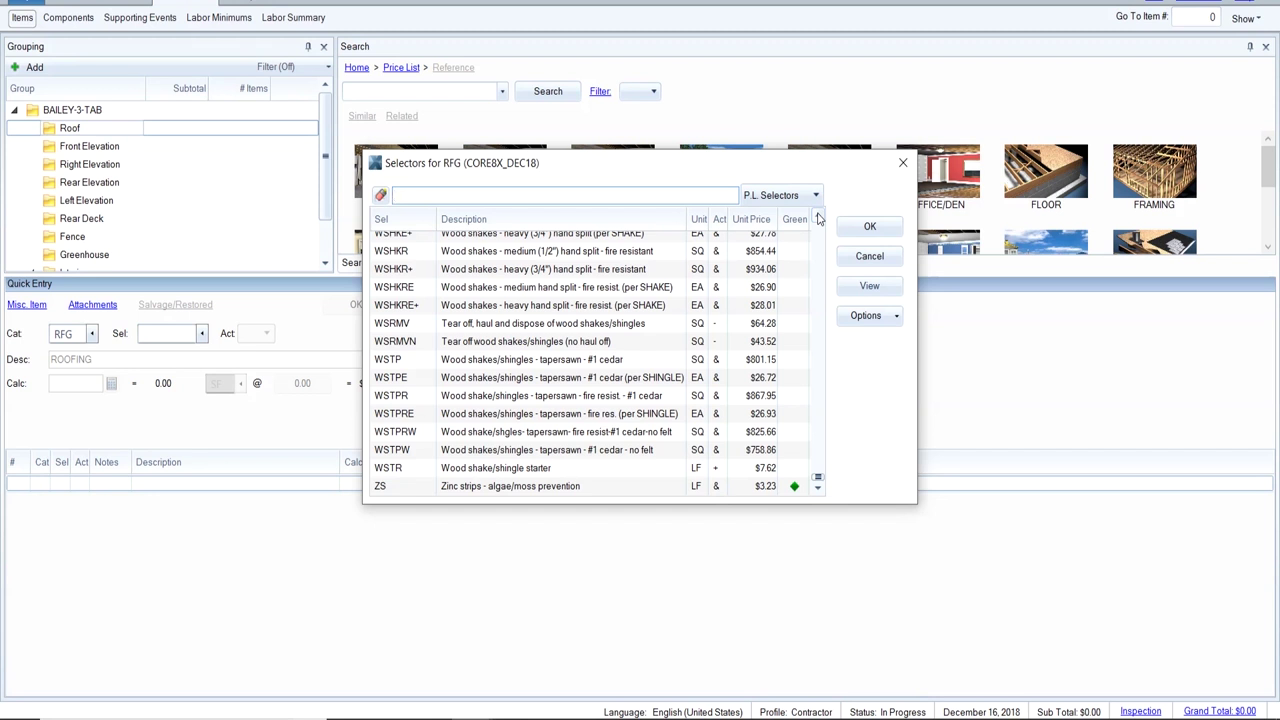
{"action": "left_click", "coordinate": [872, 258]}
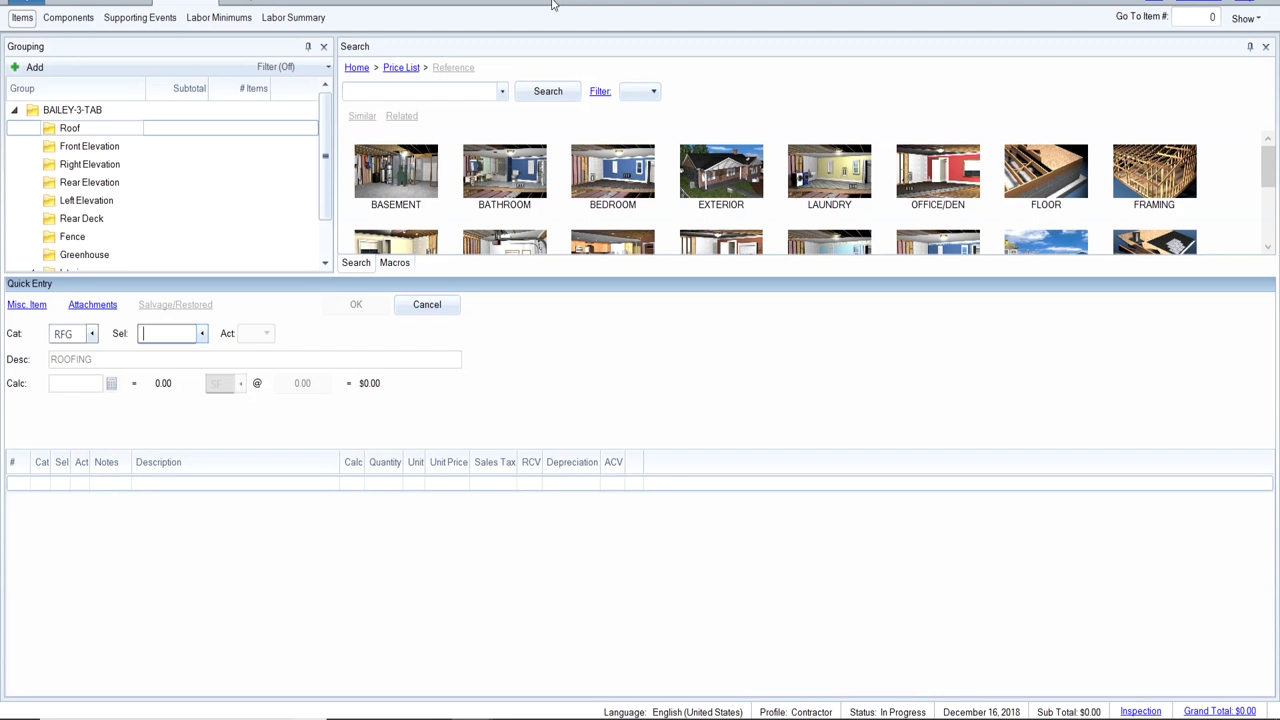
{"action": "left_click", "coordinate": [203, 333]}
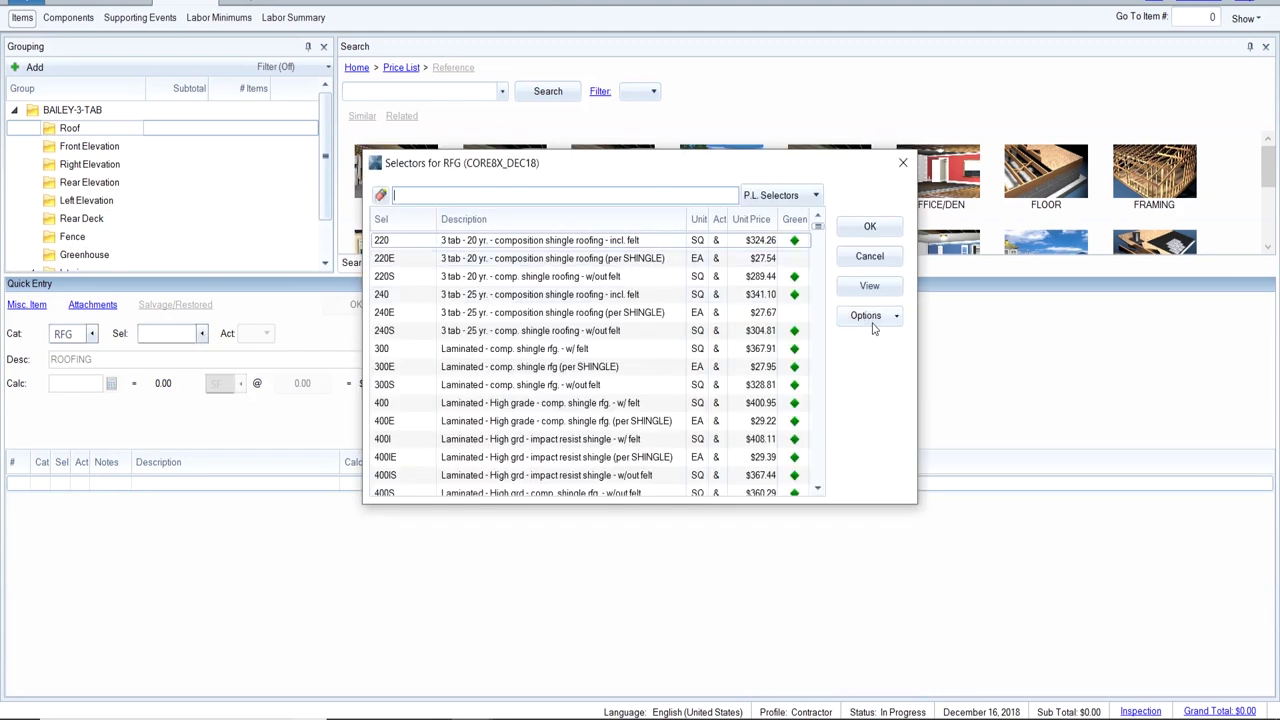
{"action": "left_click", "coordinate": [869, 258]}
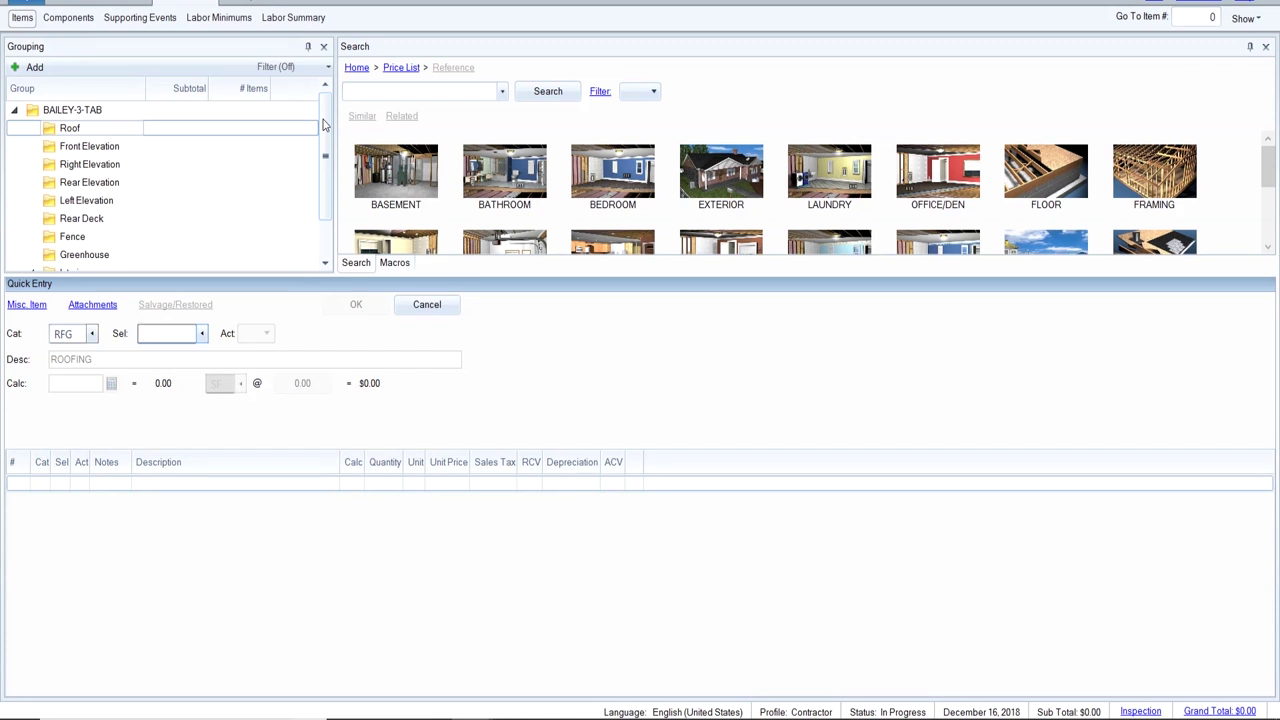
Try selector codes 240 and 240S for the Roof group's roofing item, and clear the selector.
{"action": "left_click", "coordinate": [84, 130]}
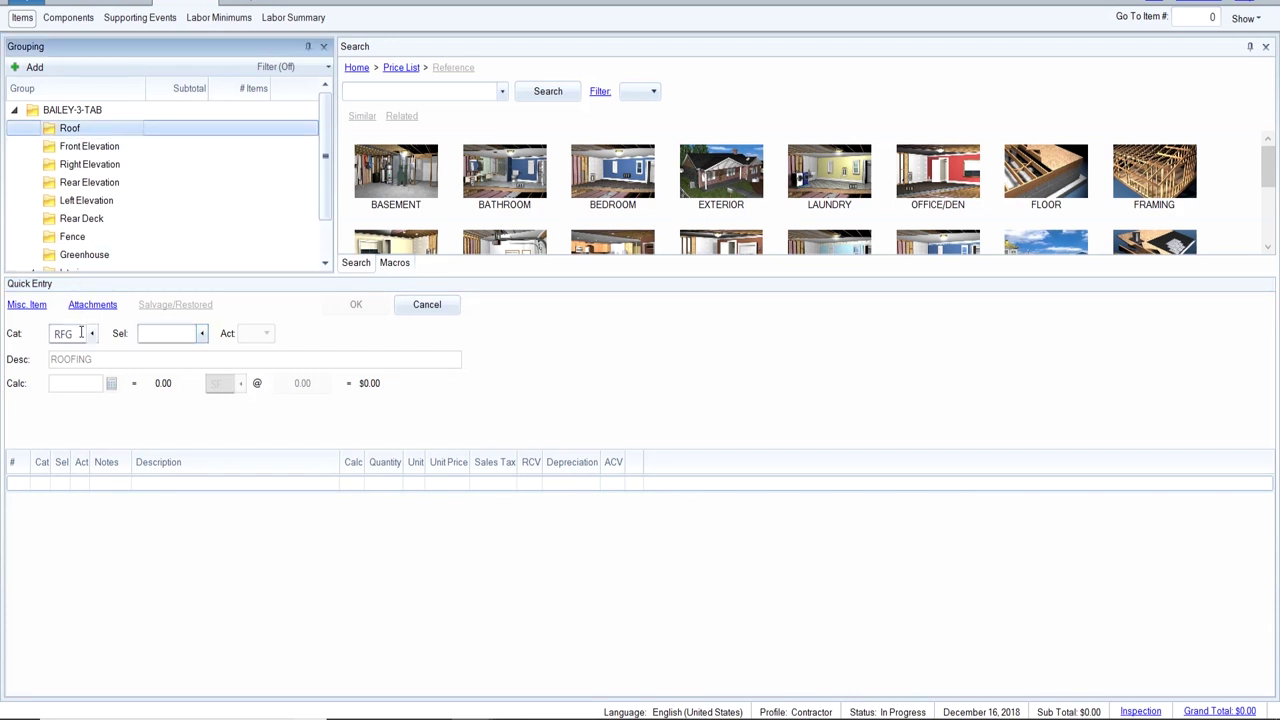
{"action": "left_click", "coordinate": [166, 331]}
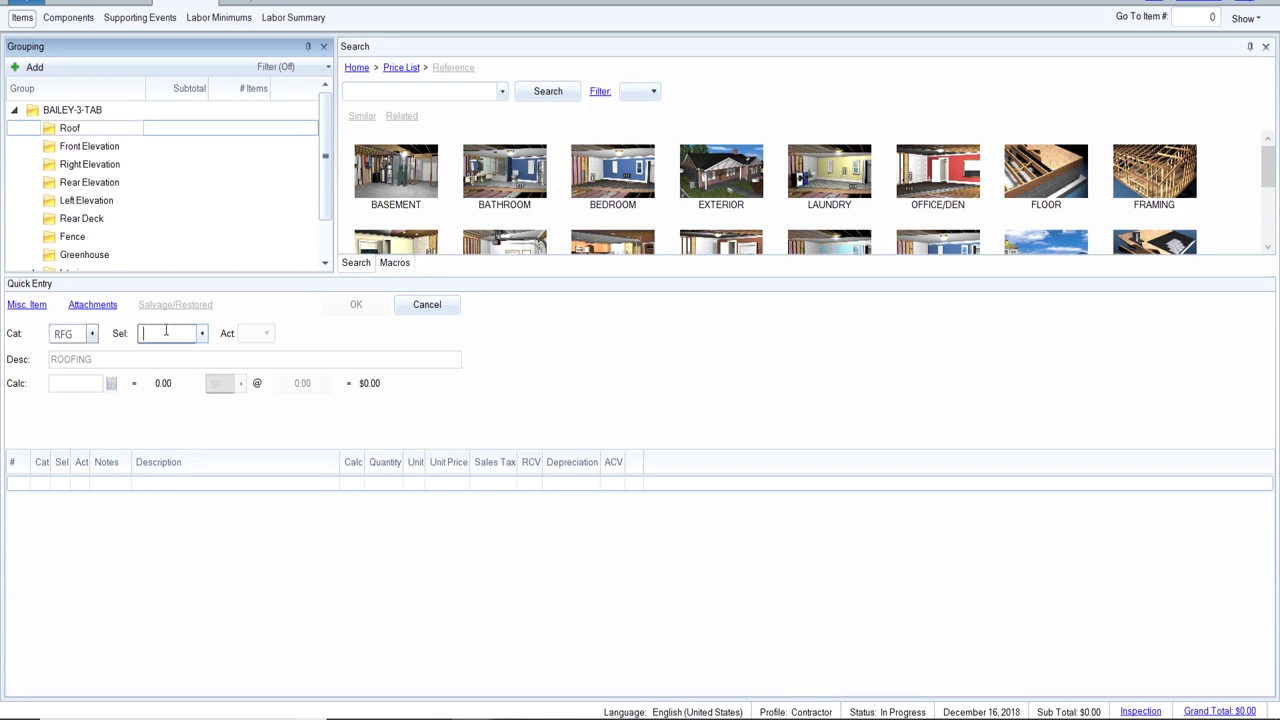
{"action": "type", "text": "240"}
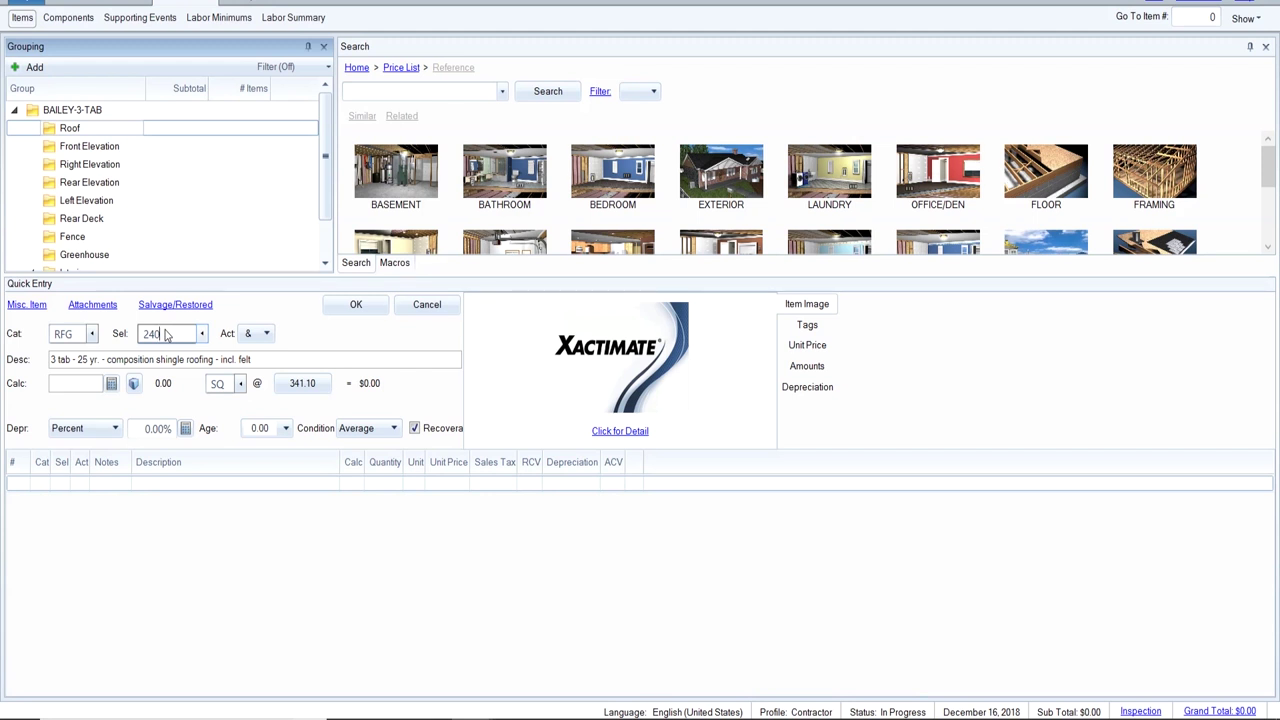
{"action": "type", "text": "S"}
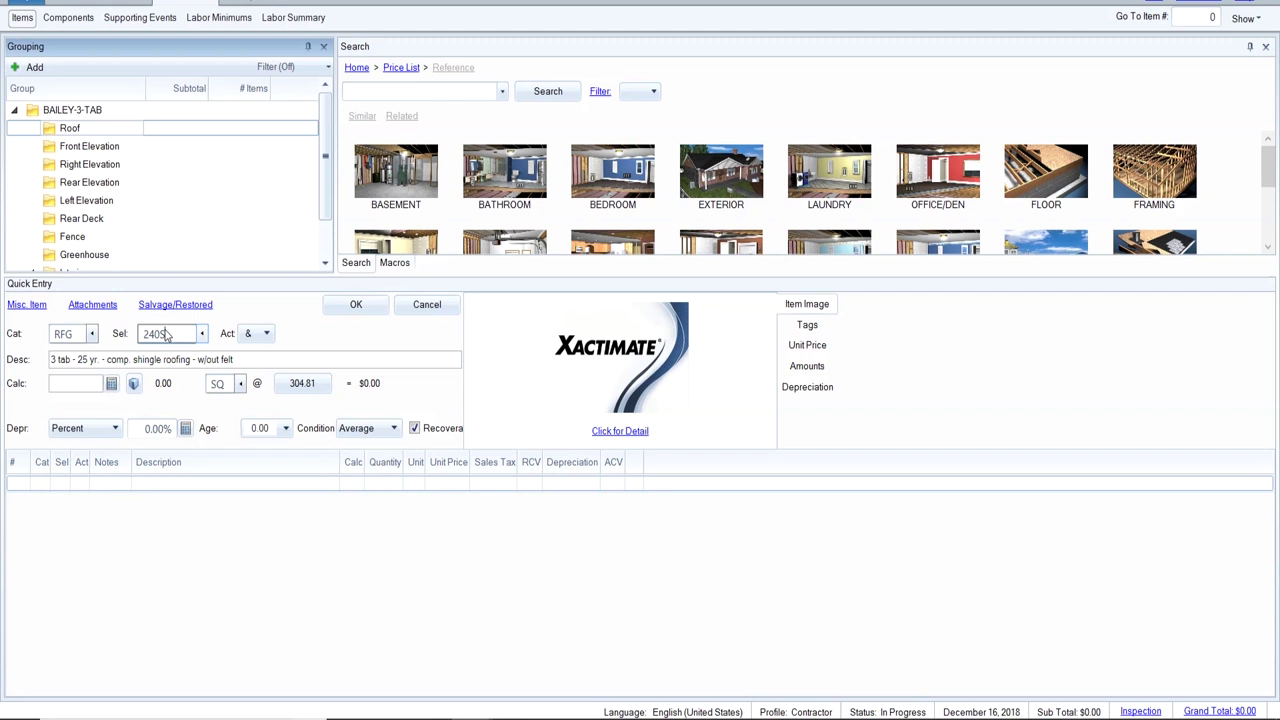
{"action": "key", "text": "BackSpace"}
{"action": "key", "text": "BackSpace"}
{"action": "key", "text": "BackSpace"}
{"action": "key", "text": "BackSpace"}
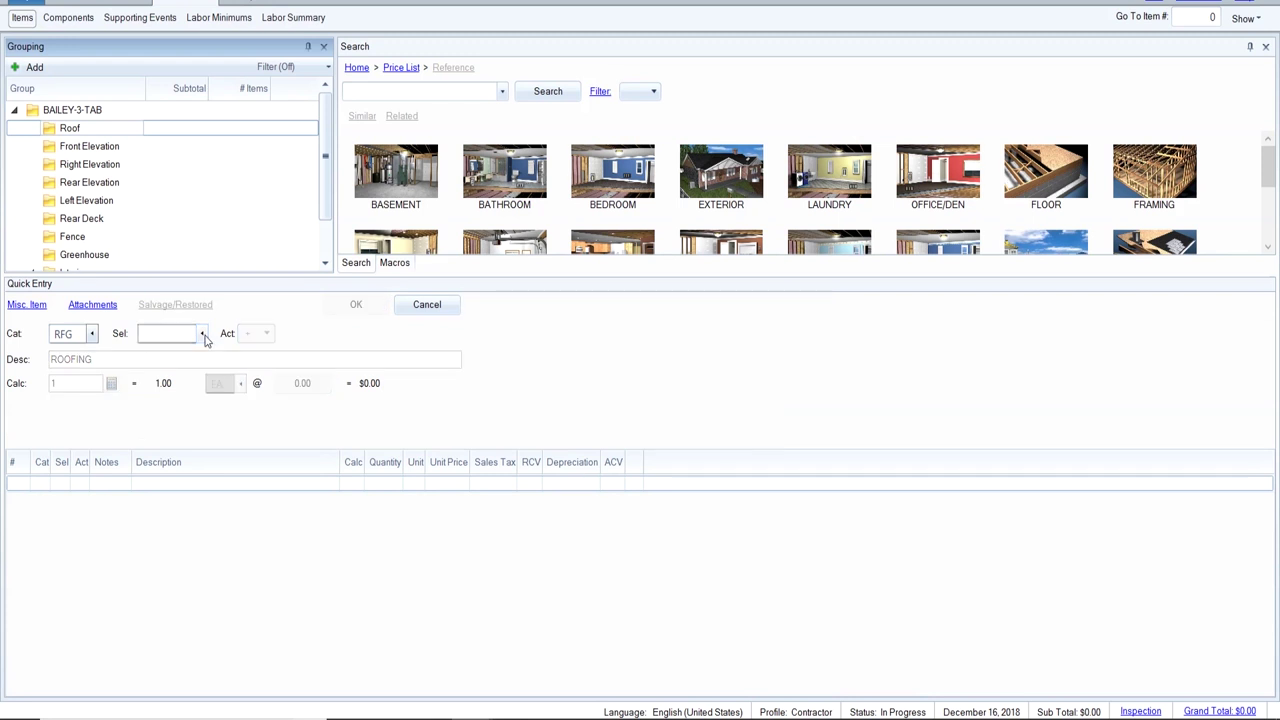
Choose selector 240, 3 tab 25 yr. composition shingle roofing incl. felt, from the roofing selectors and view its activity options.
{"action": "left_click", "coordinate": [203, 335]}
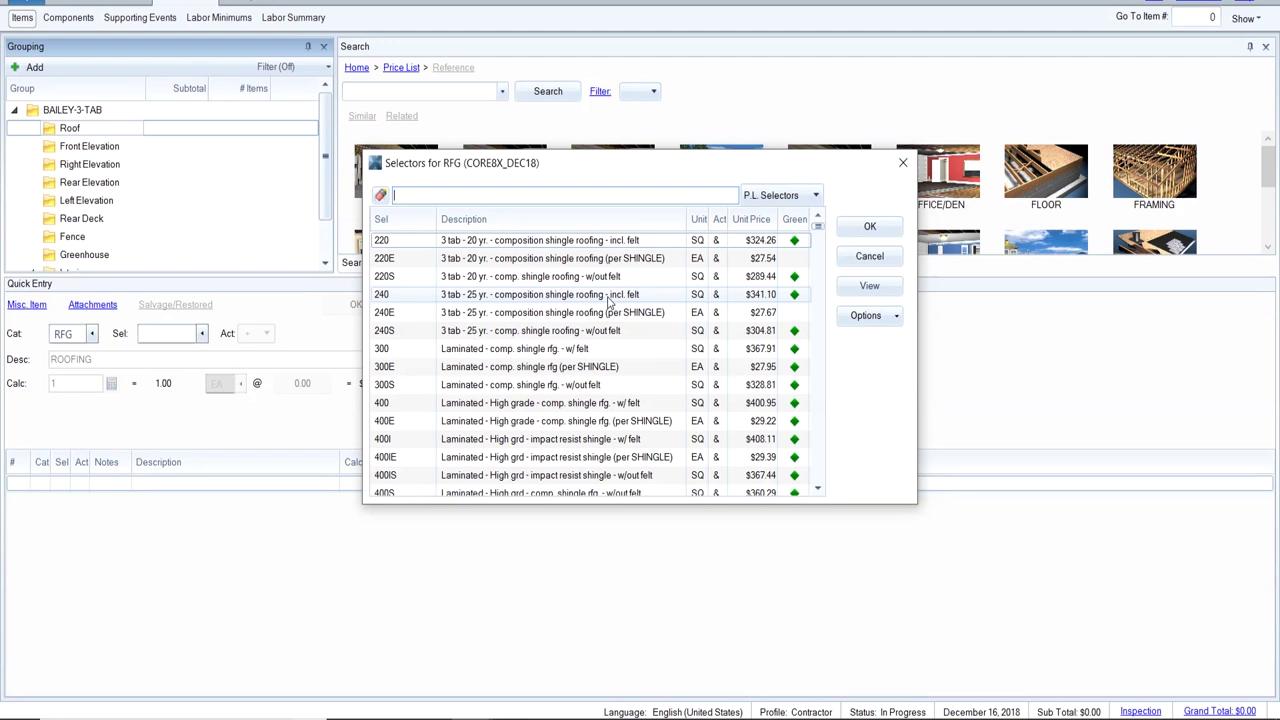
{"action": "double_click", "coordinate": [606, 296]}
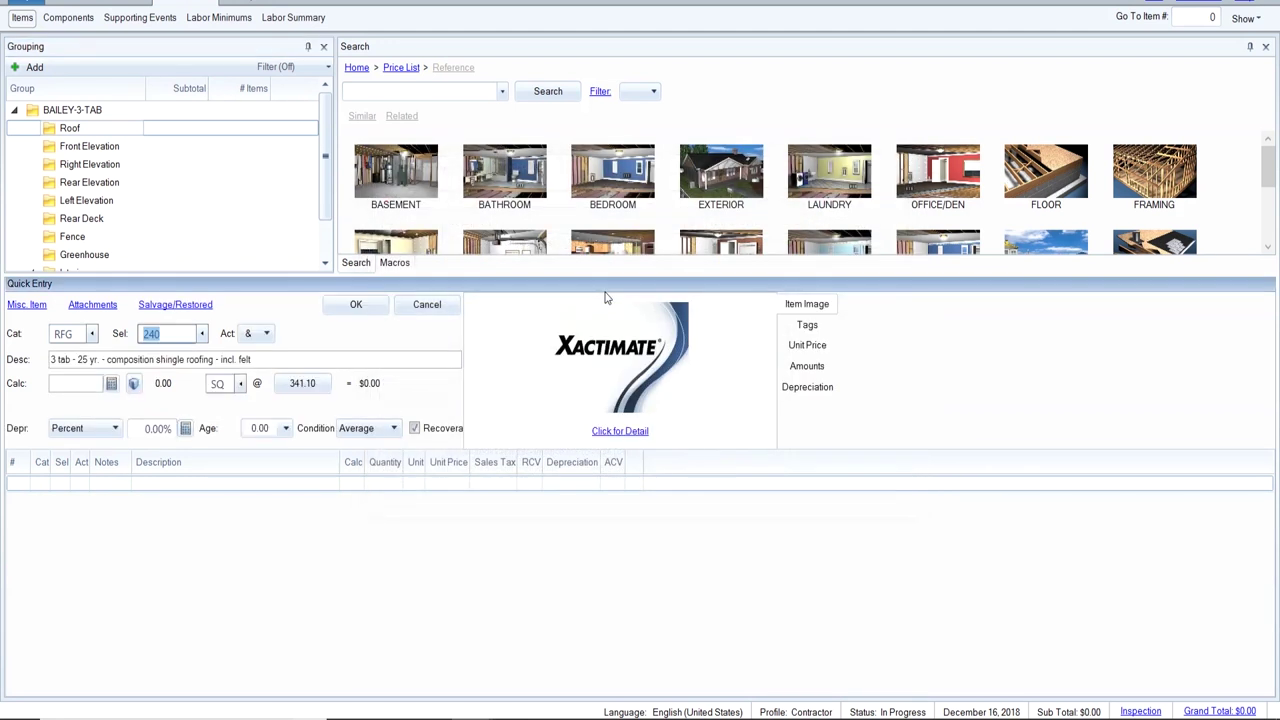
{"action": "left_click", "coordinate": [270, 339]}
{"action": "left_click", "coordinate": [268, 334]}
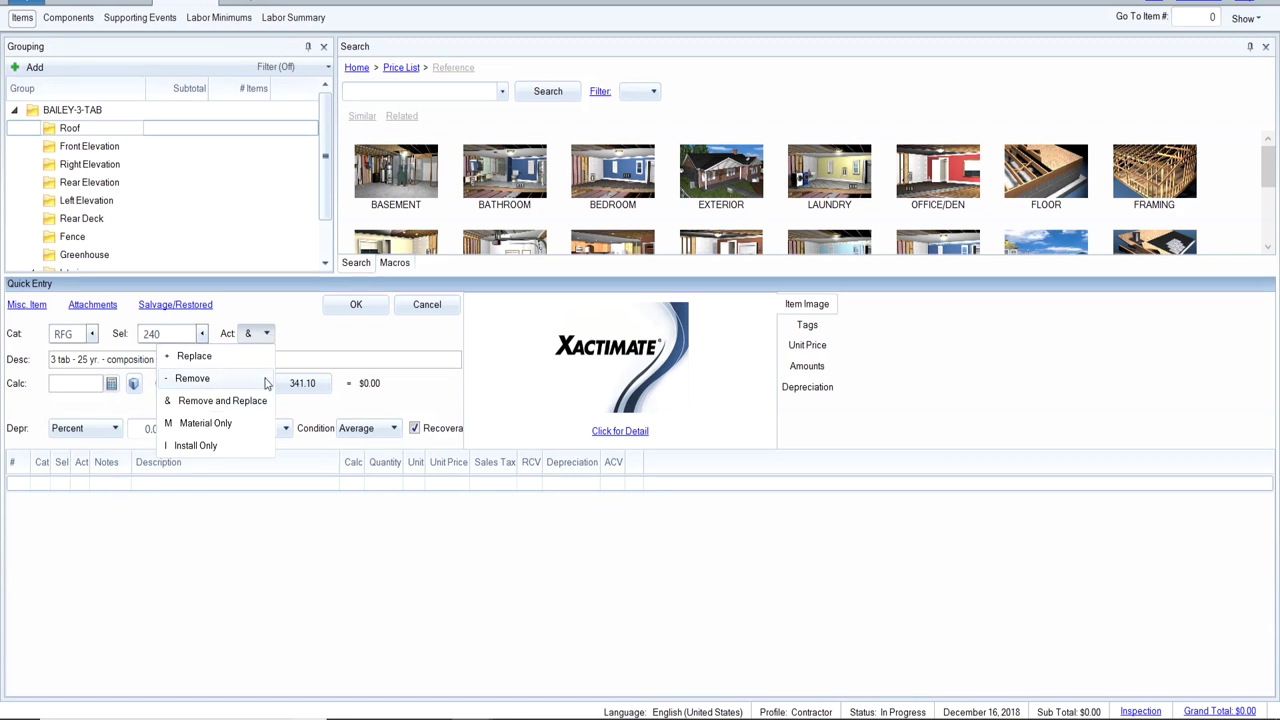
{"action": "left_click", "coordinate": [294, 343]}
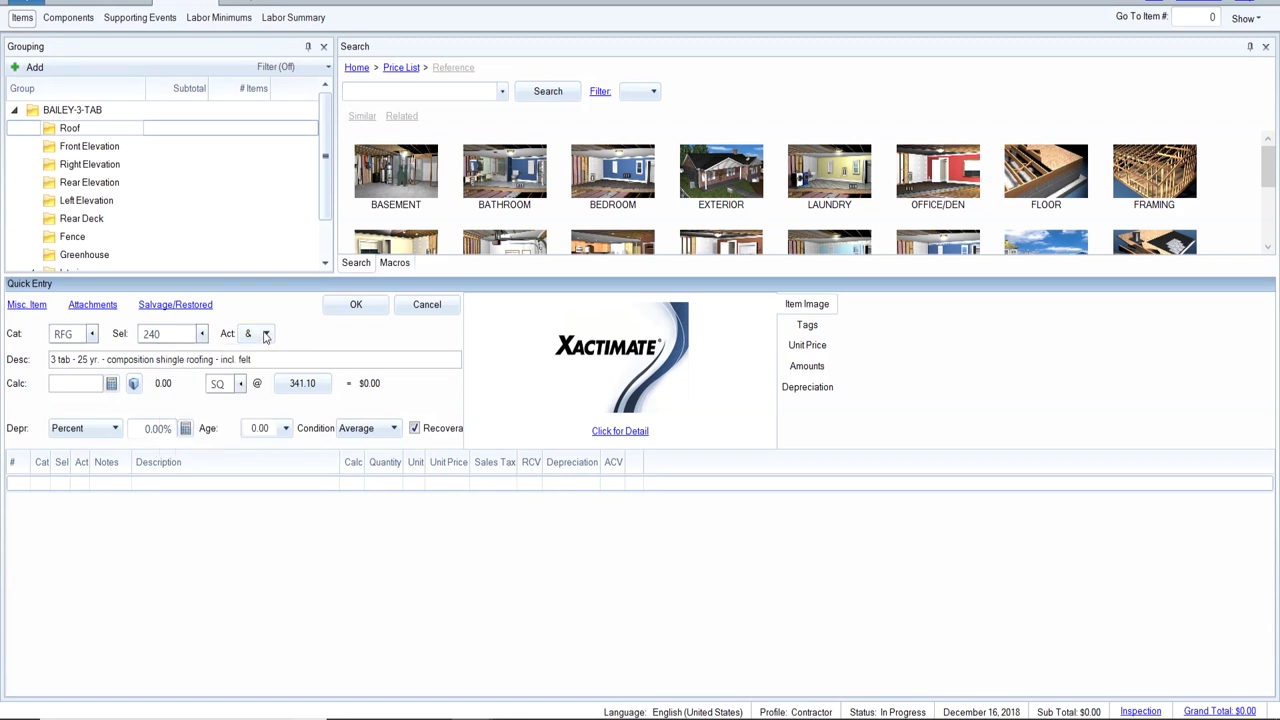
Compare the shingle item's unit price under the Remove and Replace-only activities, and restore the activity to Remove and Replace.
{"action": "left_click", "coordinate": [266, 335]}
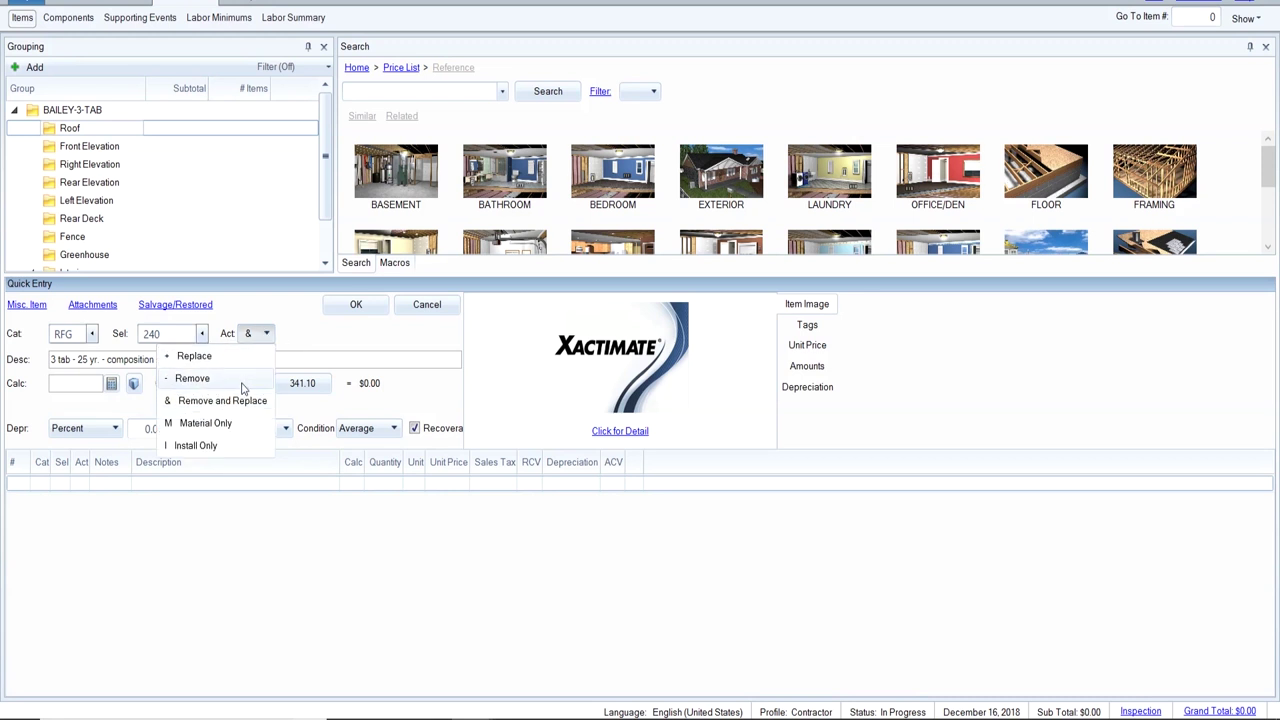
{"action": "left_click", "coordinate": [192, 378]}
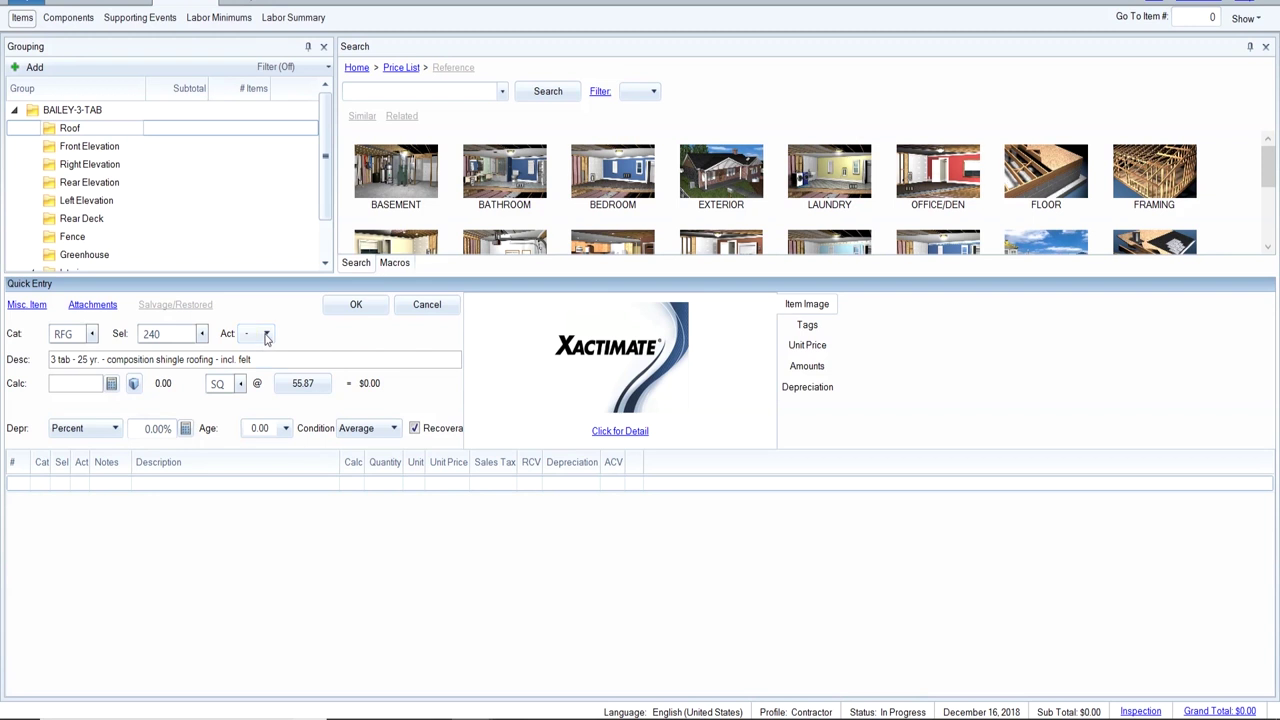
{"action": "left_click", "coordinate": [266, 334]}
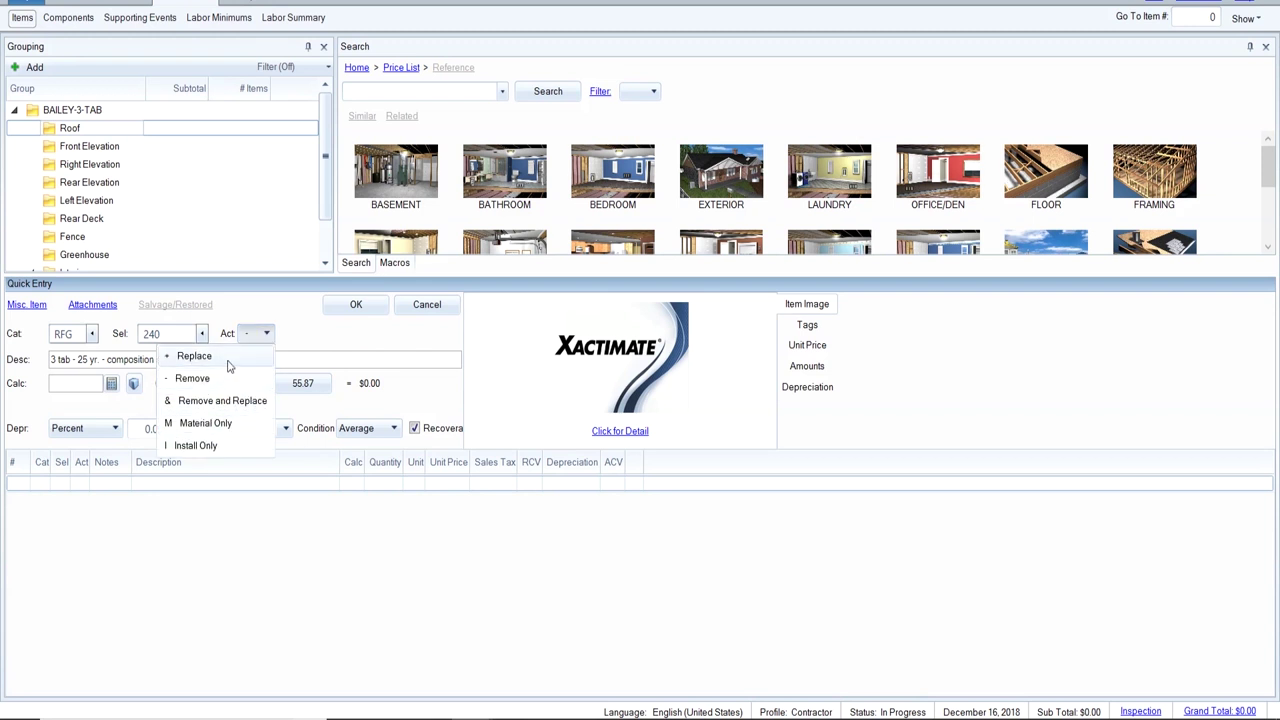
{"action": "left_click", "coordinate": [229, 358]}
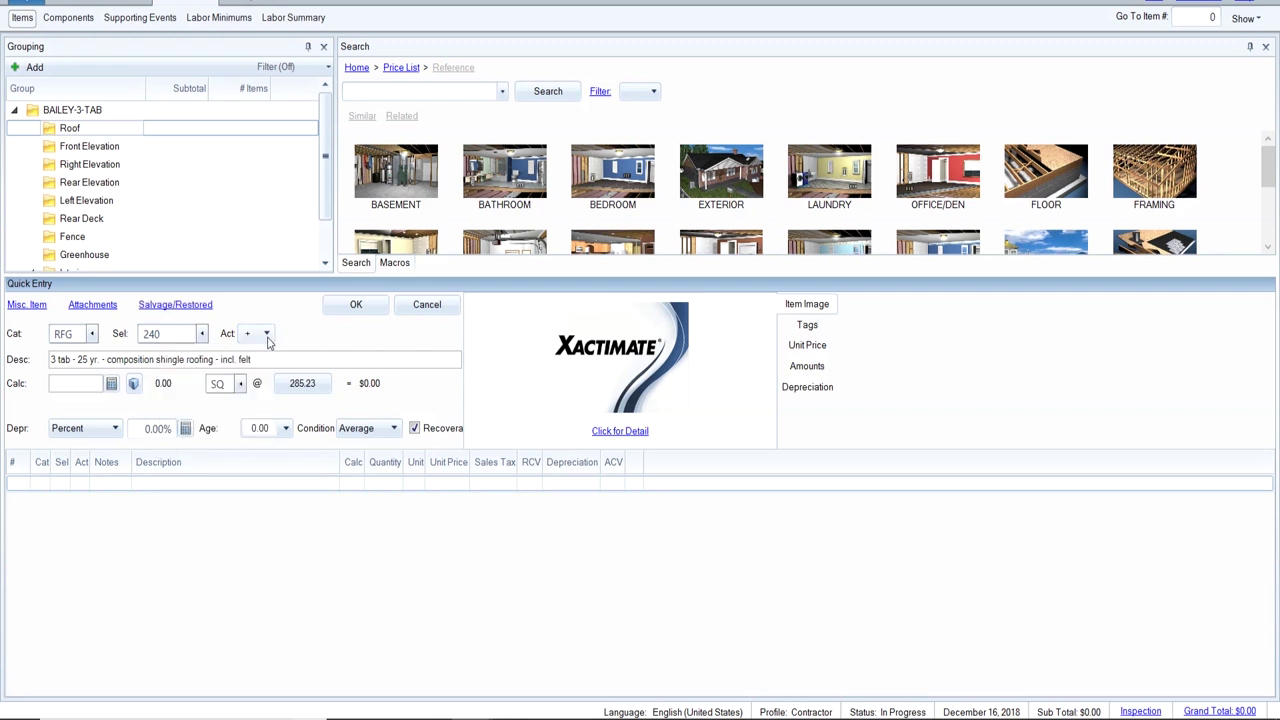
{"action": "left_click", "coordinate": [266, 336]}
{"action": "left_click", "coordinate": [229, 401]}
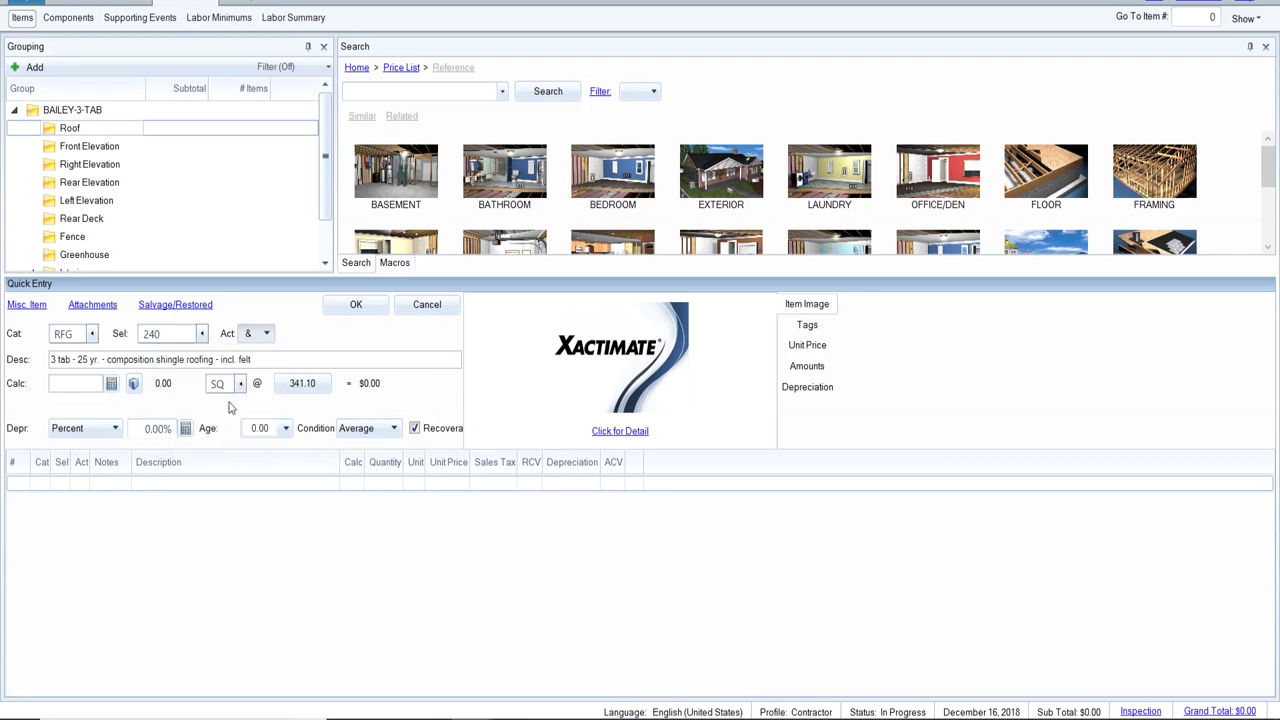
Compare the shingle item's unit price under Material Only and Install Only, and return the activity to Remove and Replace.
{"action": "left_click", "coordinate": [266, 334]}
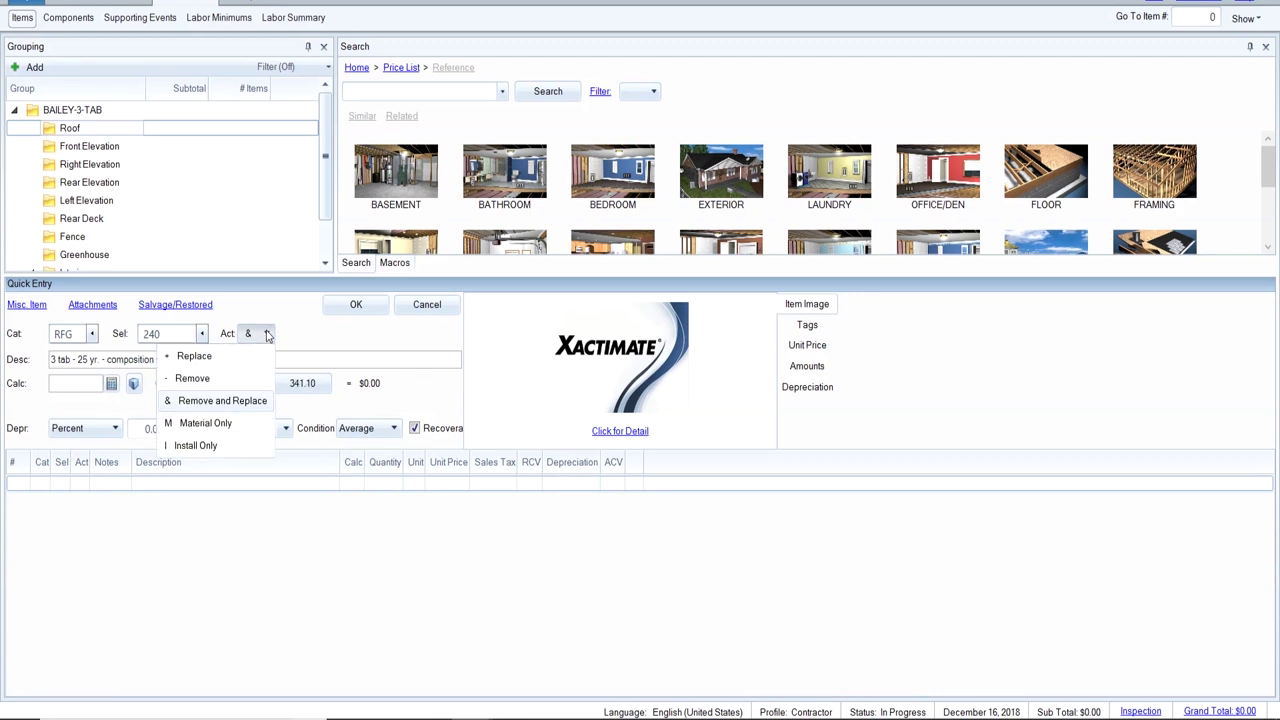
{"action": "left_click", "coordinate": [226, 423]}
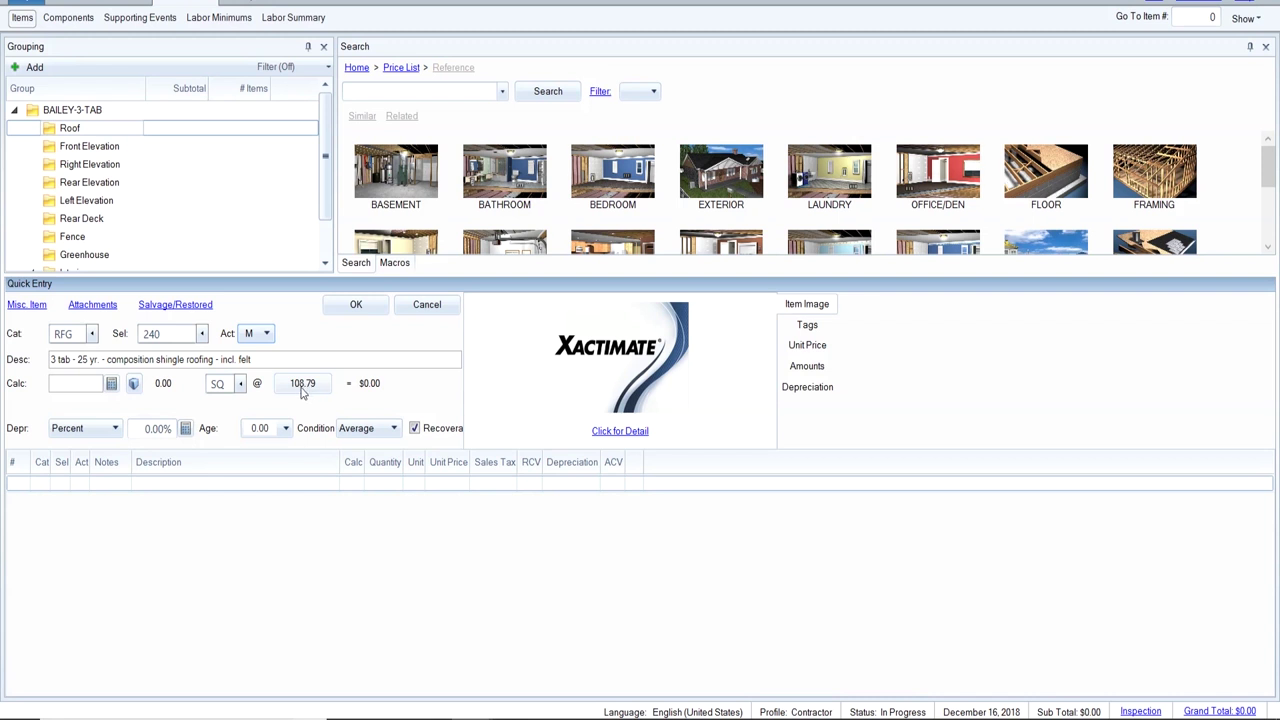
{"action": "left_click", "coordinate": [266, 333]}
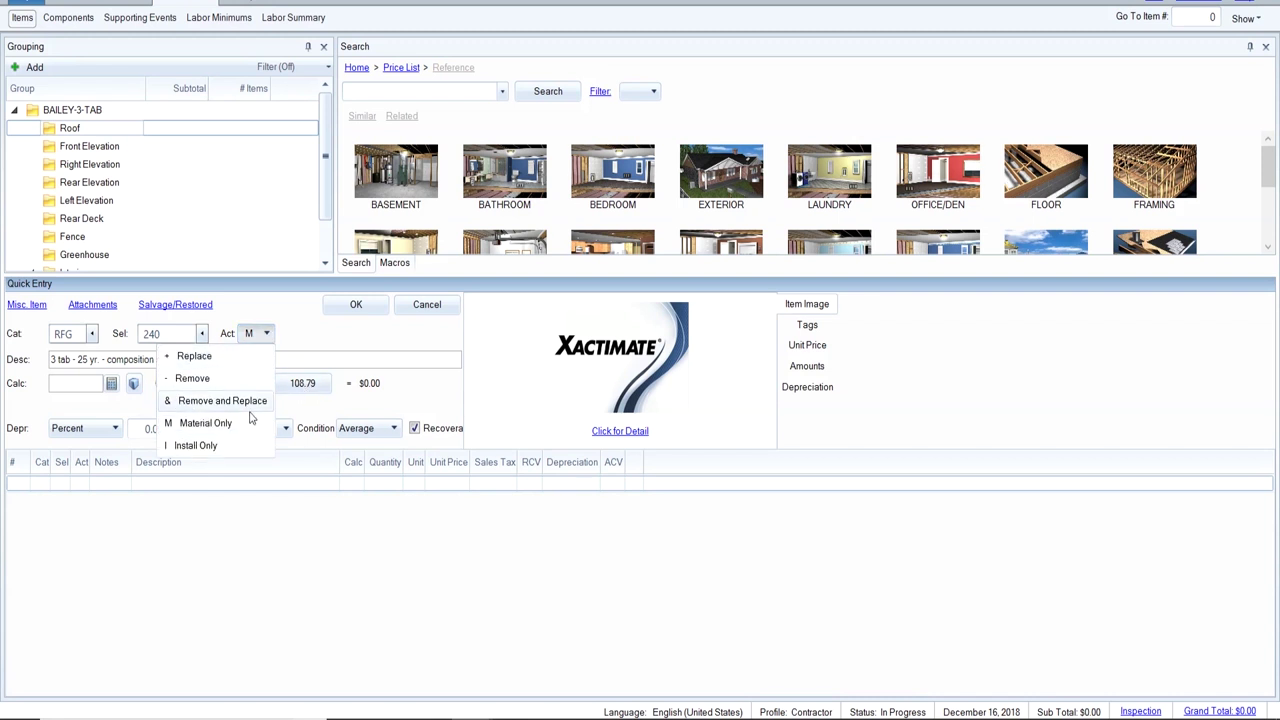
{"action": "left_click", "coordinate": [243, 447]}
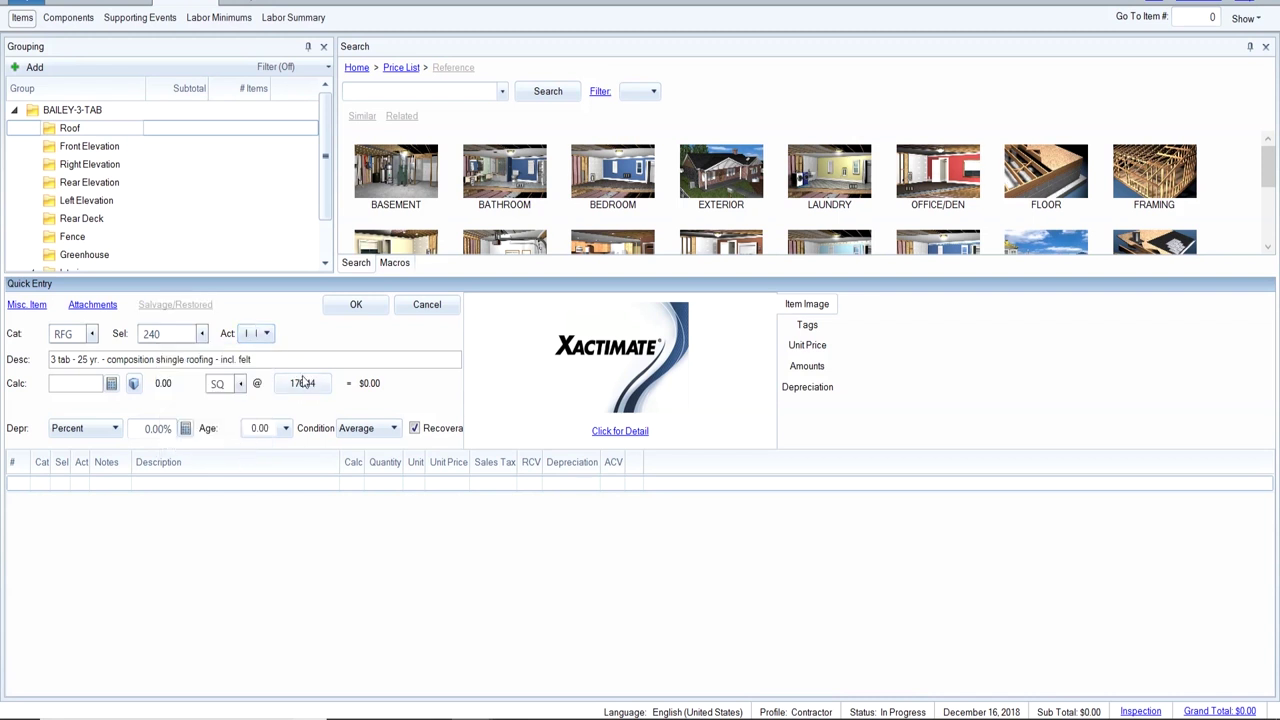
{"action": "left_click", "coordinate": [266, 333]}
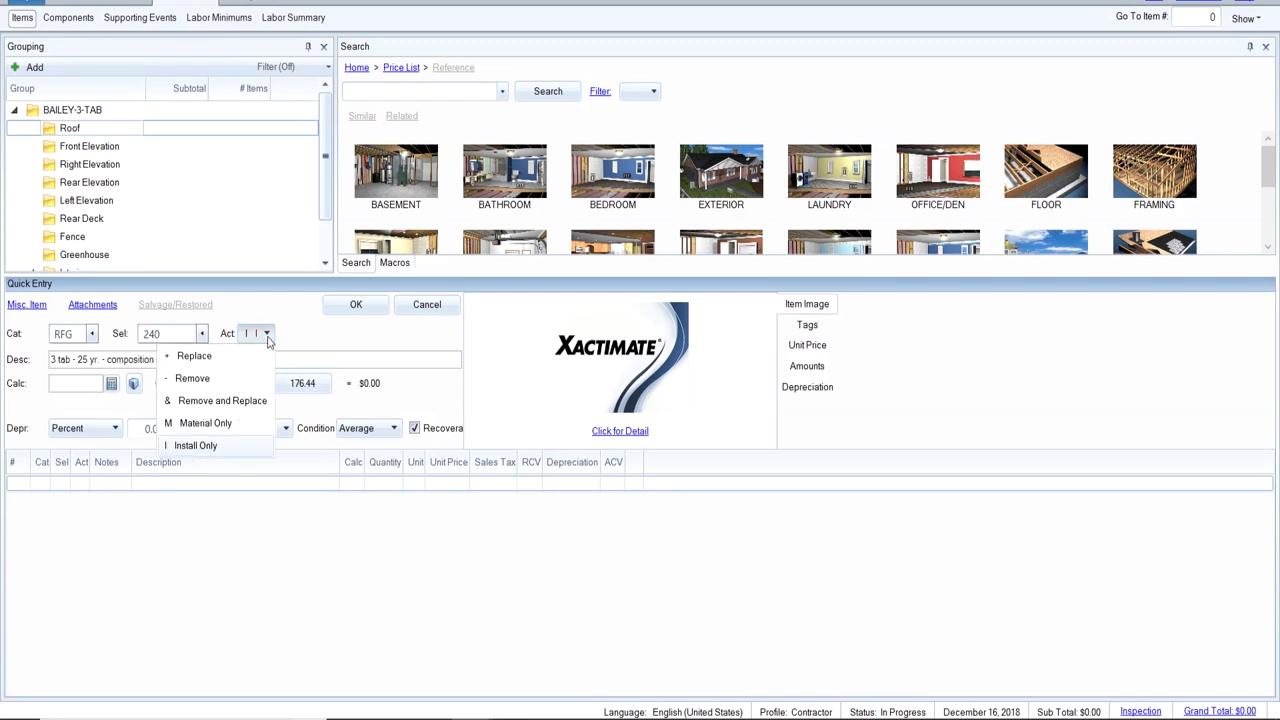
{"action": "left_click", "coordinate": [246, 401]}
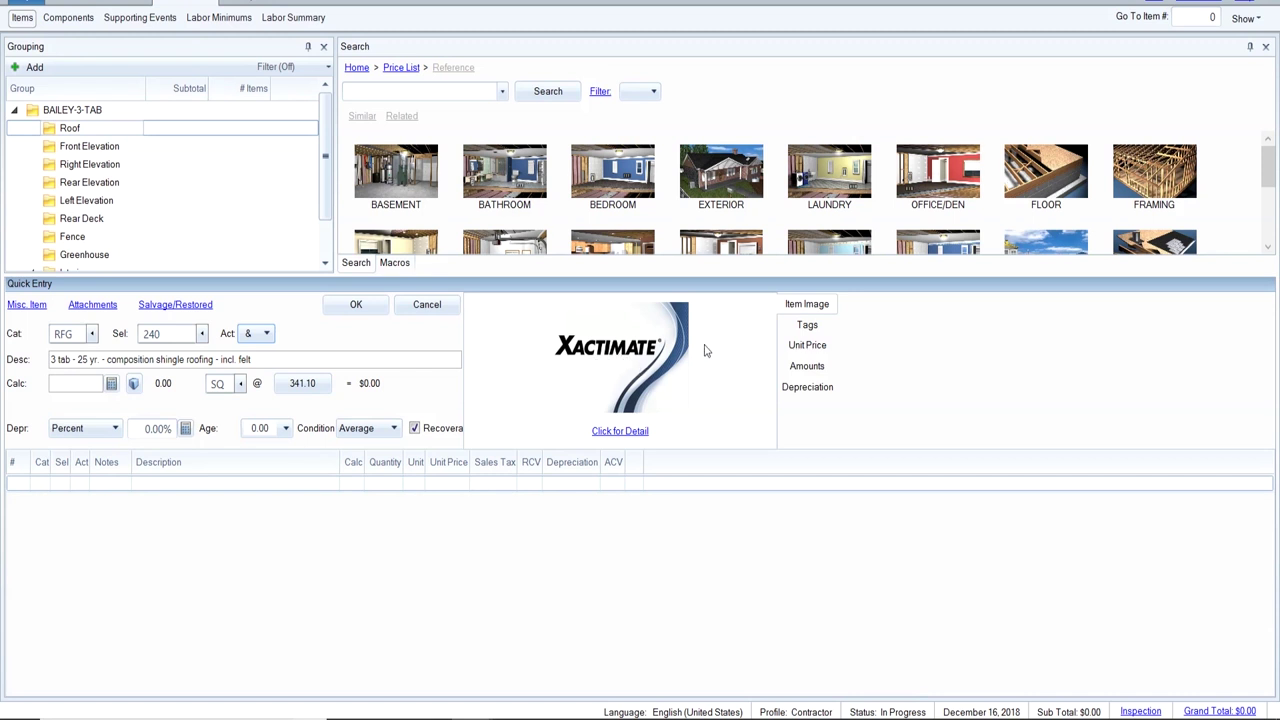
Examine the shingle item's tags, unit price, amounts, depreciation and image details.
{"action": "left_click", "coordinate": [801, 330]}
{"action": "left_click", "coordinate": [806, 345]}
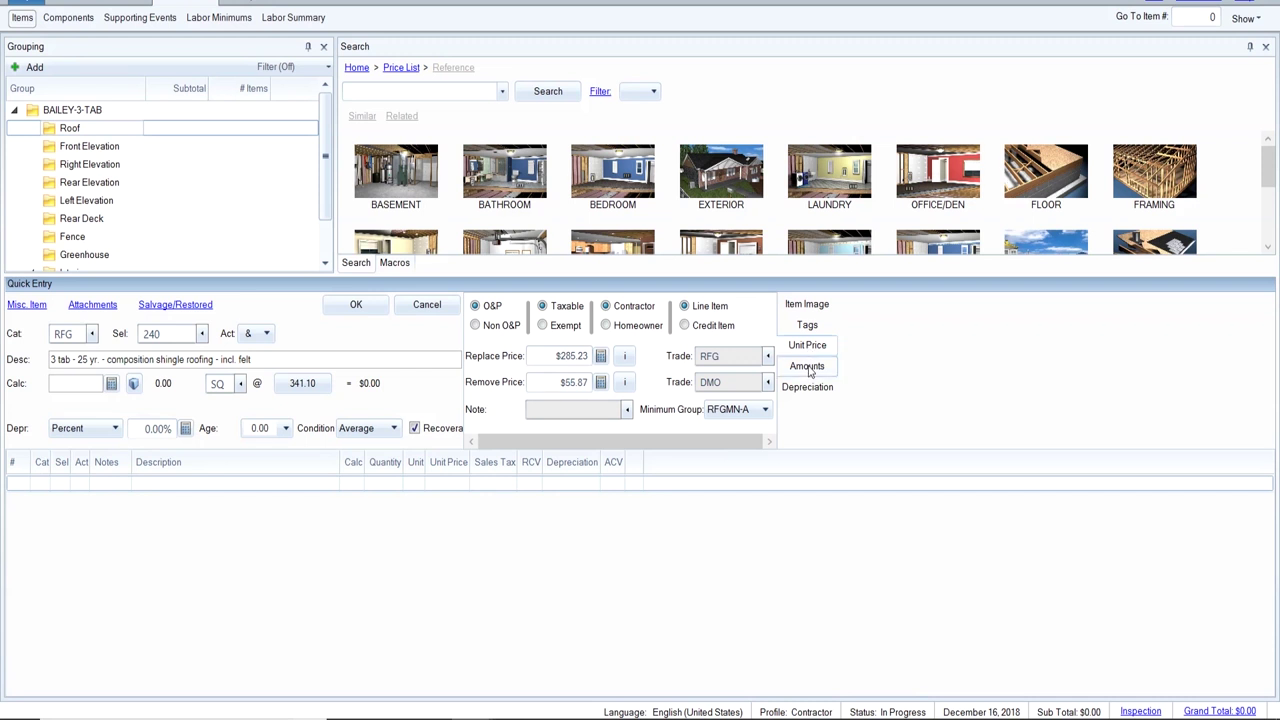
{"action": "left_click", "coordinate": [810, 370]}
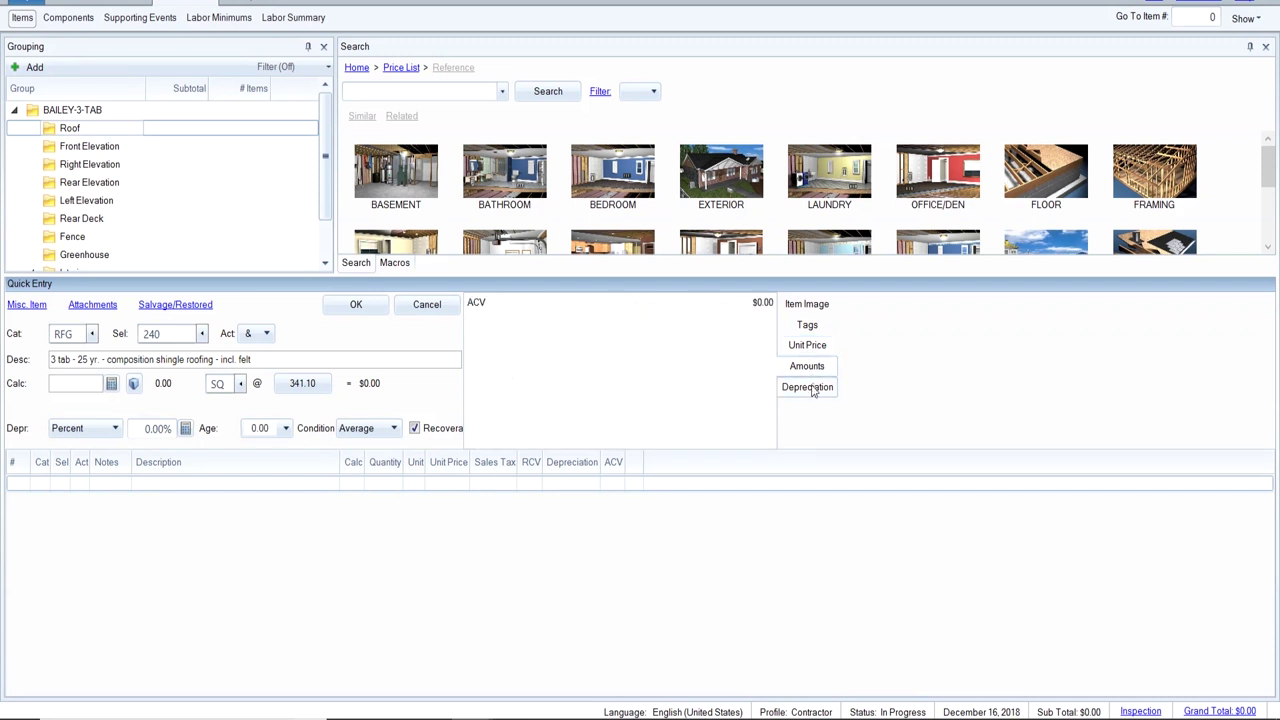
{"action": "left_click", "coordinate": [813, 390]}
{"action": "left_click", "coordinate": [810, 347]}
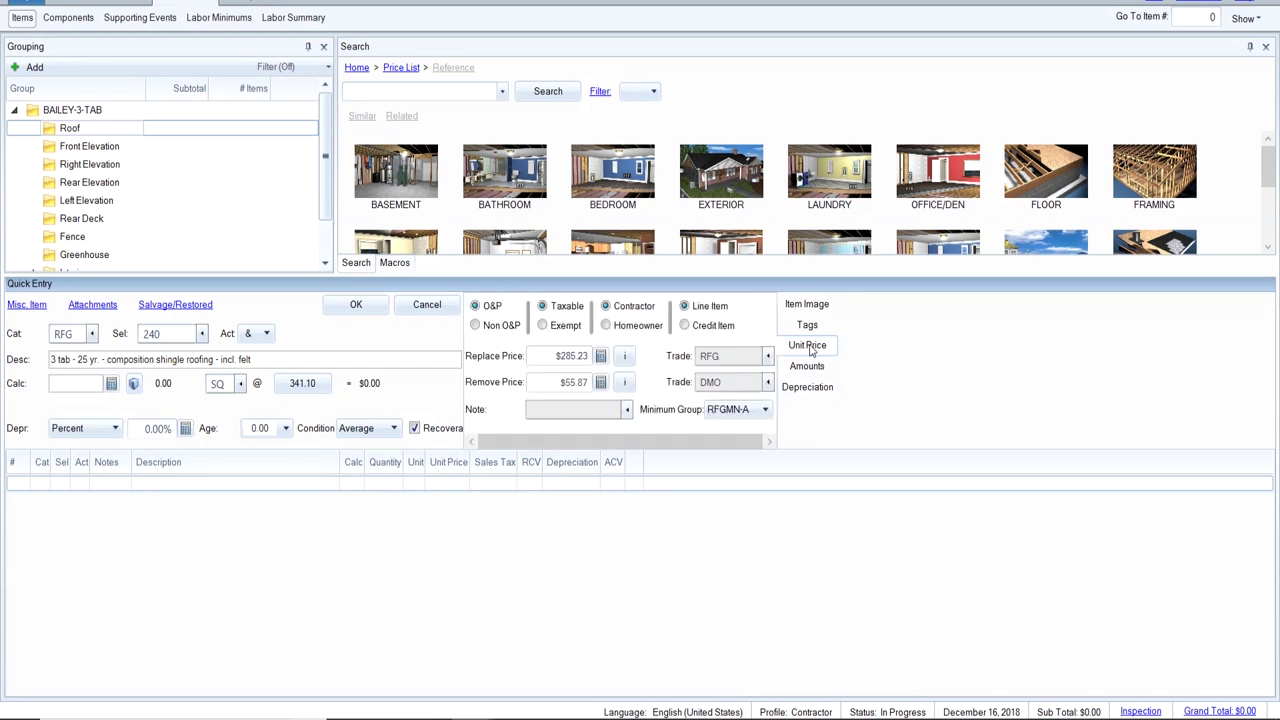
{"action": "left_click", "coordinate": [810, 306]}
{"action": "left_click", "coordinate": [808, 350]}
{"action": "left_click", "coordinate": [807, 310]}
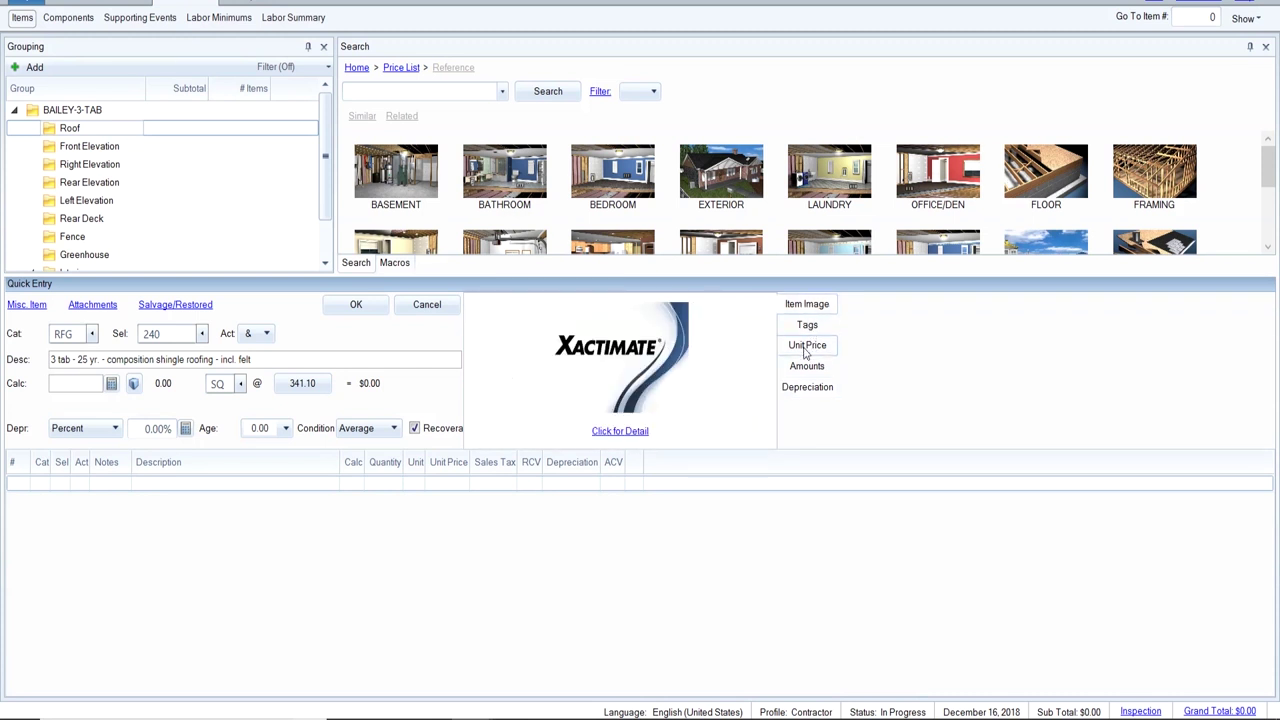
{"action": "left_click", "coordinate": [807, 348]}
{"action": "left_click", "coordinate": [807, 305]}
Open the detailed item information for RFG240 and read its definition through to the life expectancy and depreciation notes.
{"action": "left_click", "coordinate": [624, 433]}
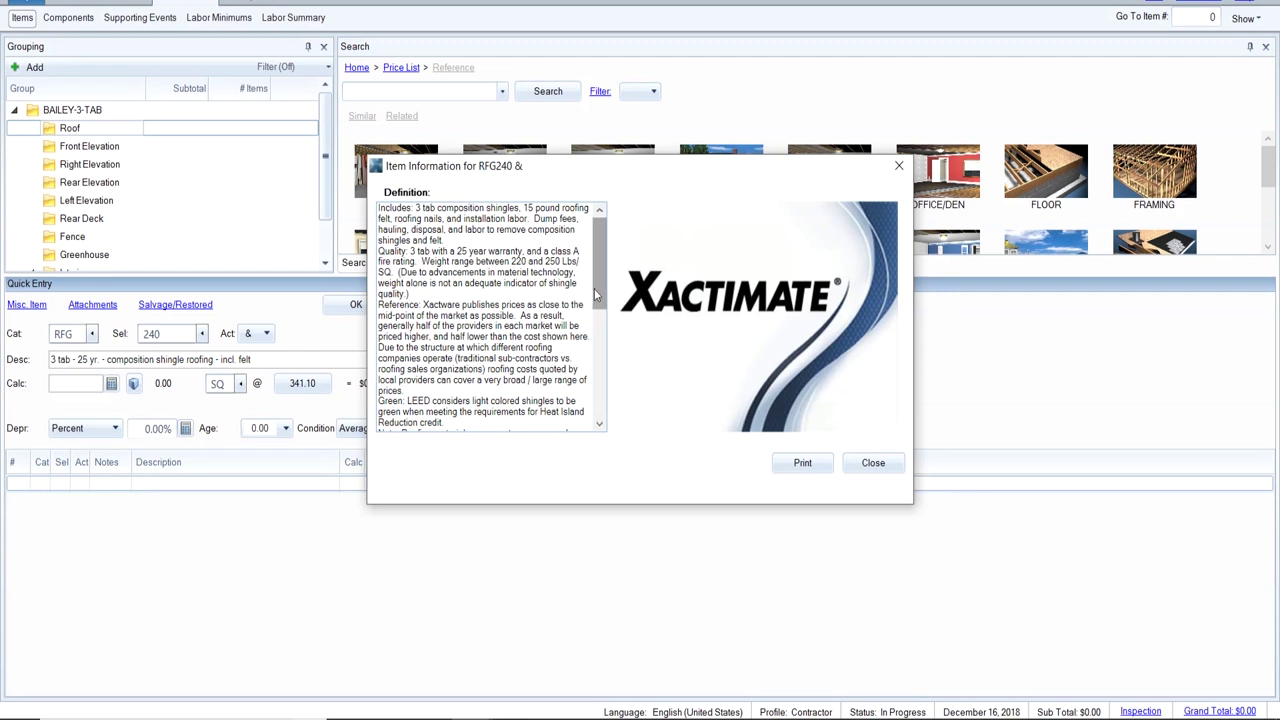
{"action": "left_click_drag", "start_coordinate": [598, 285], "coordinate": [598, 321]}
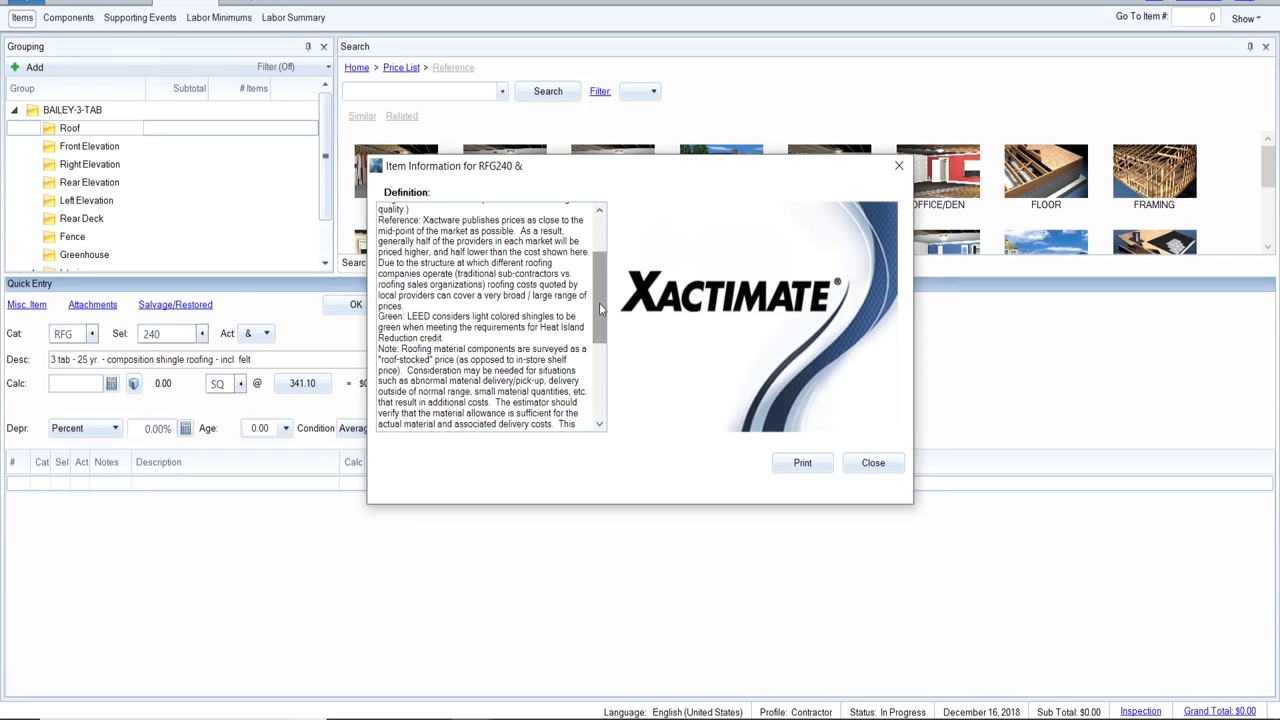
{"action": "left_click_drag", "start_coordinate": [599, 302], "coordinate": [597, 331]}
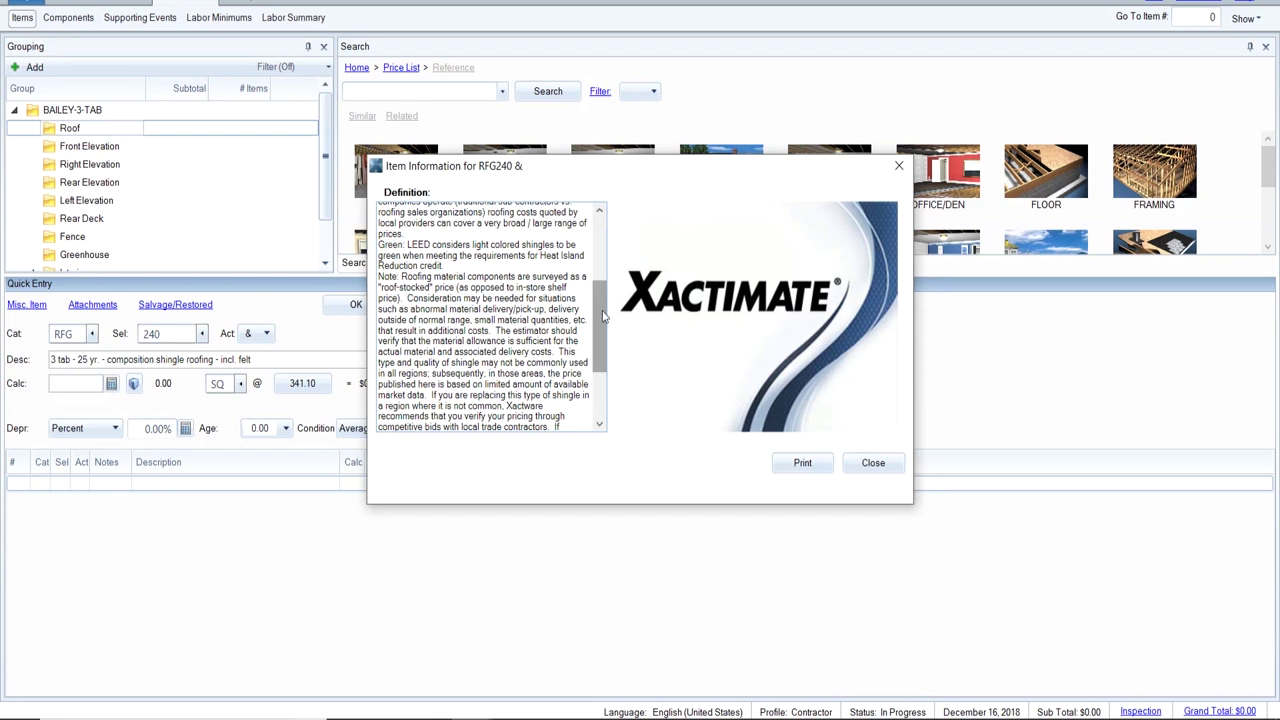
{"action": "left_click_drag", "start_coordinate": [603, 316], "coordinate": [603, 336]}
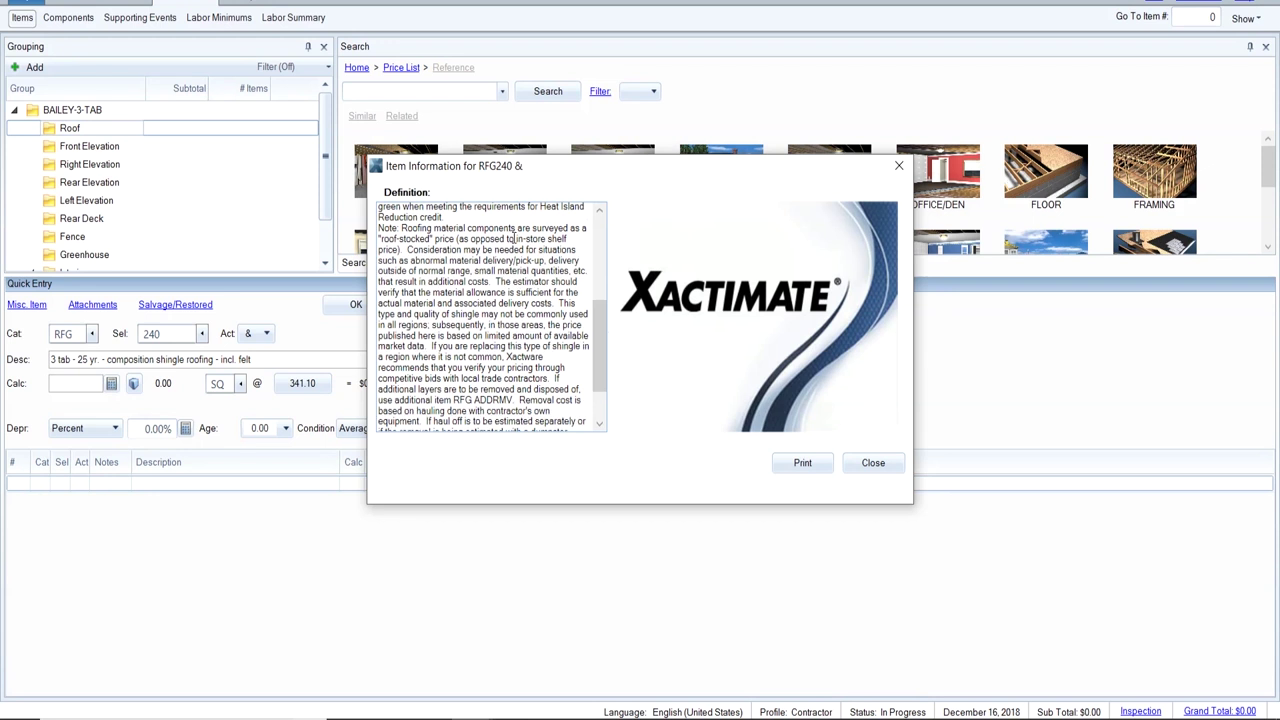
{"action": "left_click_drag", "start_coordinate": [598, 329], "coordinate": [600, 371]}
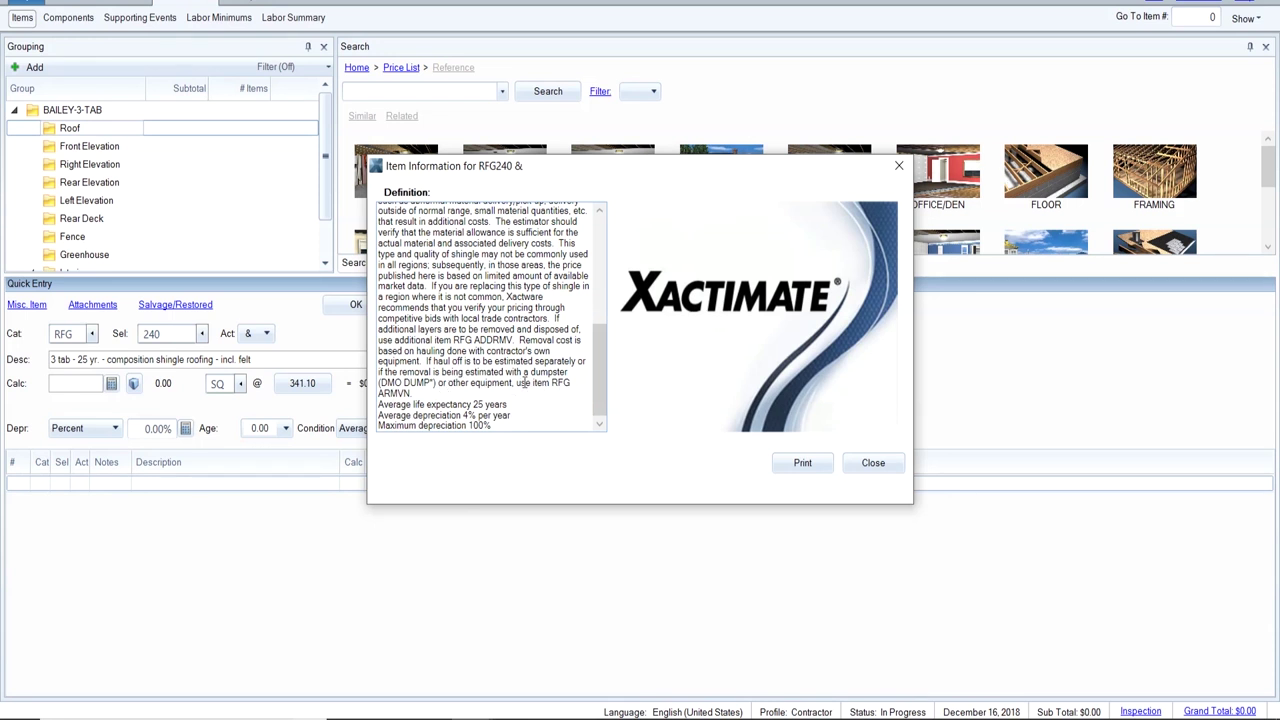
Switch the RFG240 shingle item's activity to Remove and read its detailed definition.
{"action": "left_click_drag", "start_coordinate": [596, 374], "coordinate": [598, 289]}
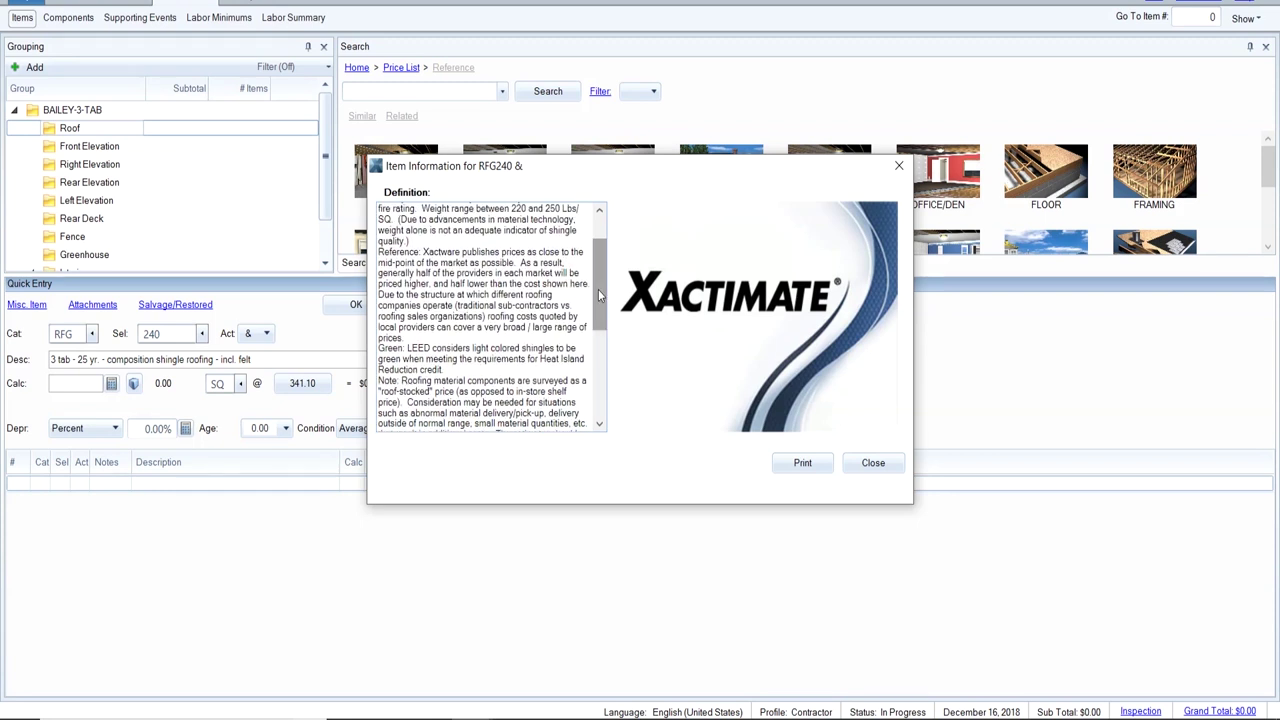
{"action": "left_click", "coordinate": [872, 462]}
{"action": "left_click", "coordinate": [266, 333]}
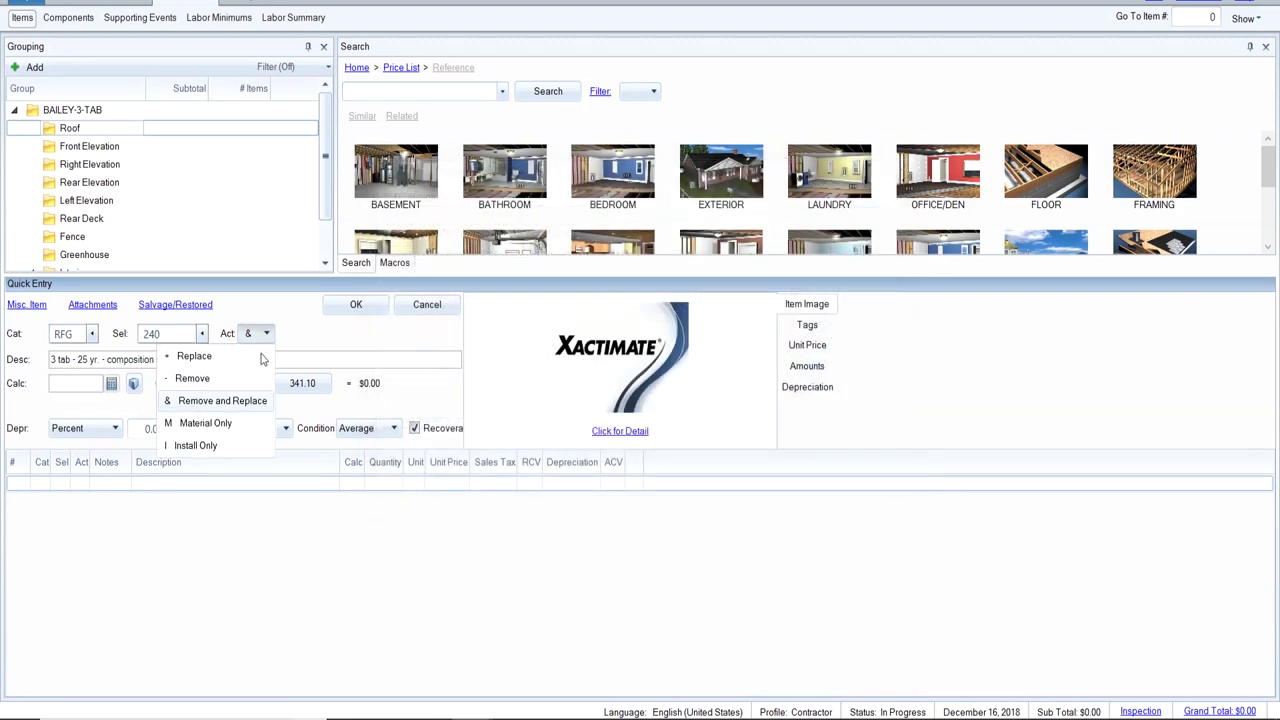
{"action": "left_click", "coordinate": [257, 379]}
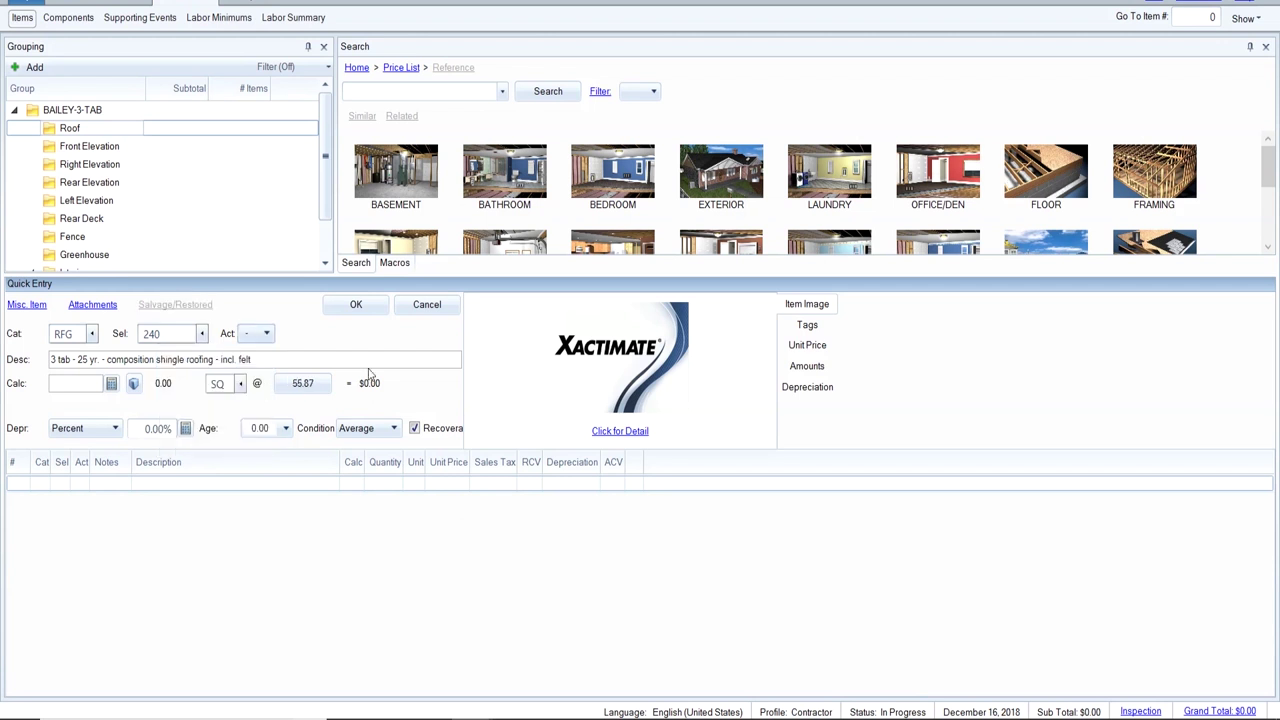
{"action": "left_click", "coordinate": [617, 432]}
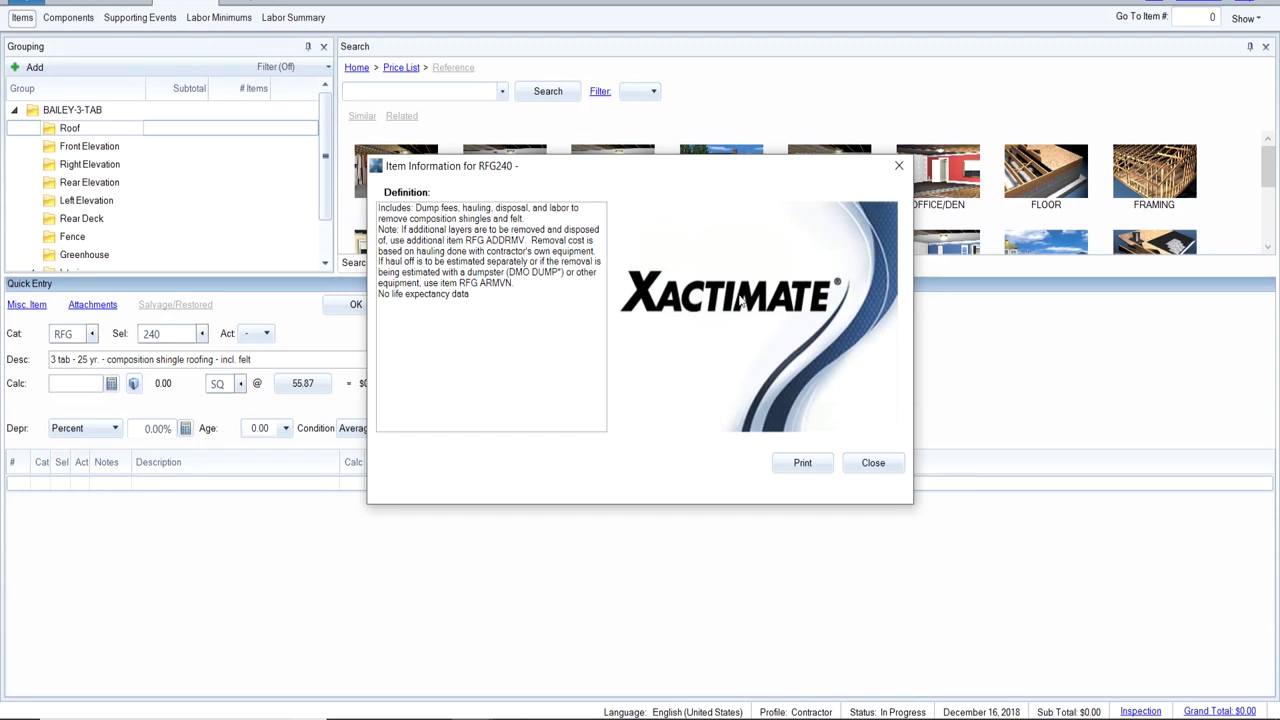
{"action": "left_click", "coordinate": [873, 463]}
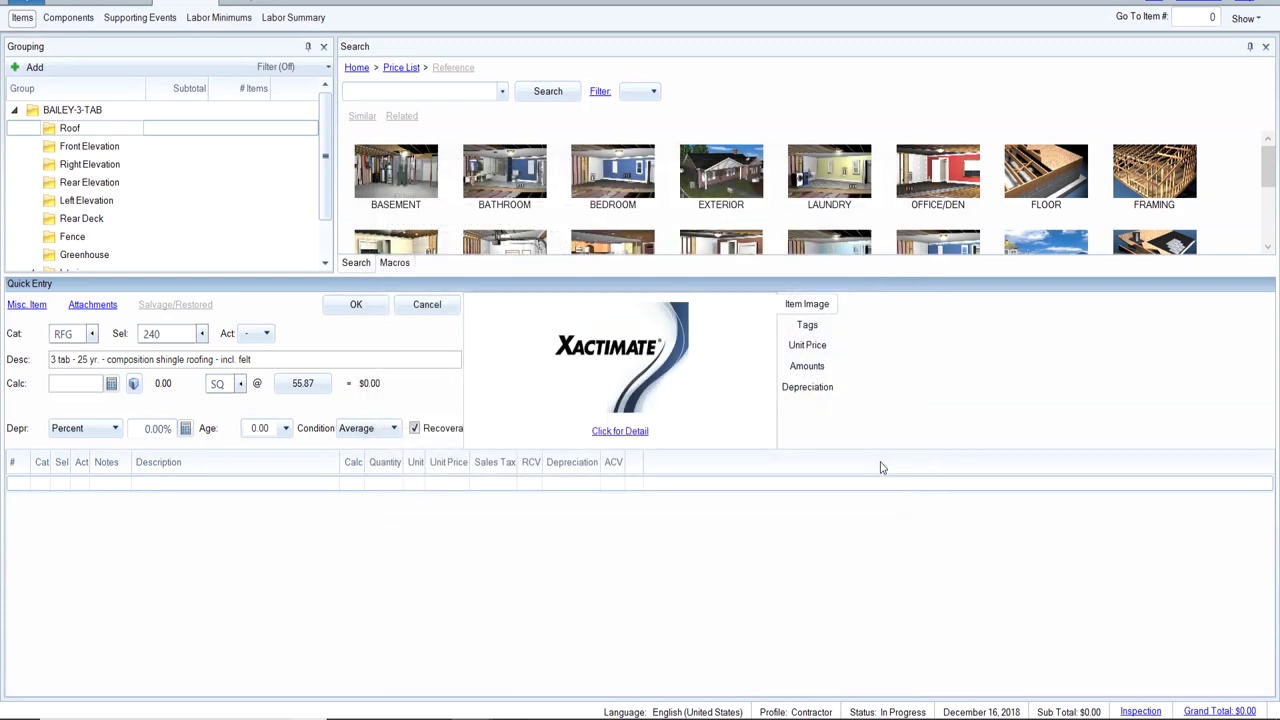
Change the trade in the shingle item's removal unit price settings to RFG.
{"action": "left_click", "coordinate": [811, 350]}
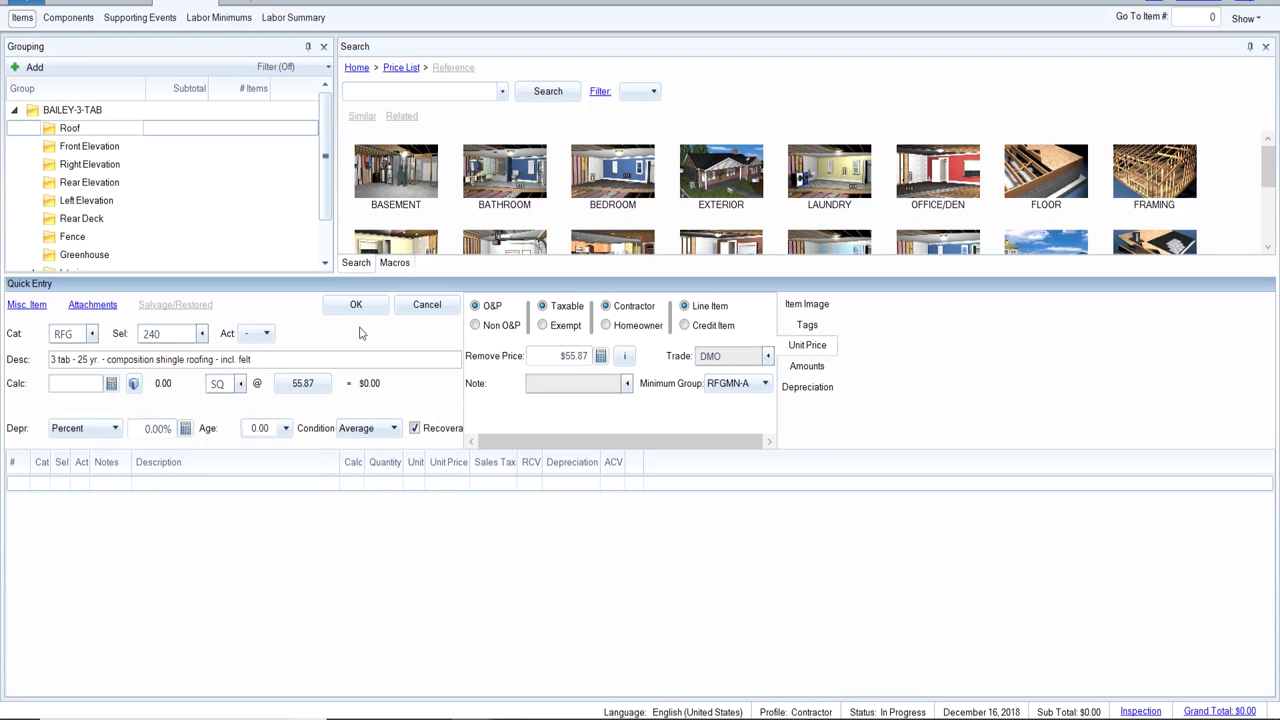
{"action": "double_click", "coordinate": [725, 356]}
{"action": "left_click", "coordinate": [561, 355]}
{"action": "left_click", "coordinate": [768, 357]}
{"action": "type", "text": "RFG"}
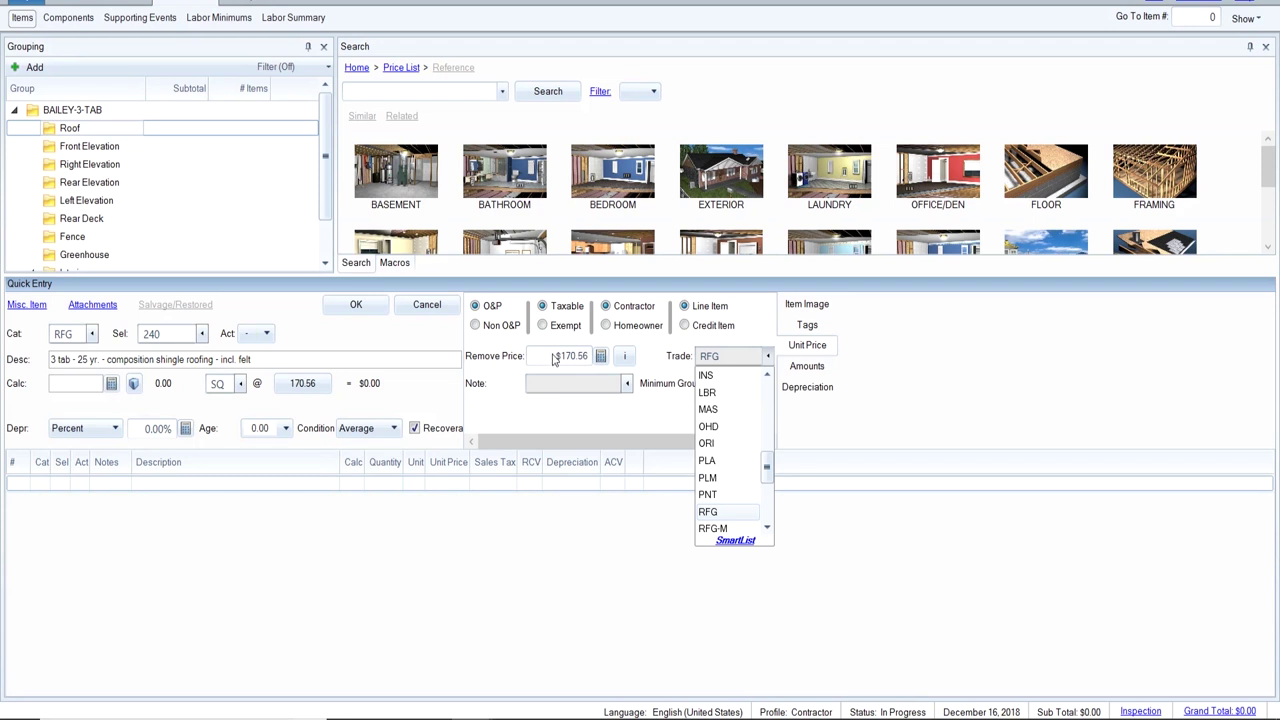
{"action": "key", "text": "Tab"}
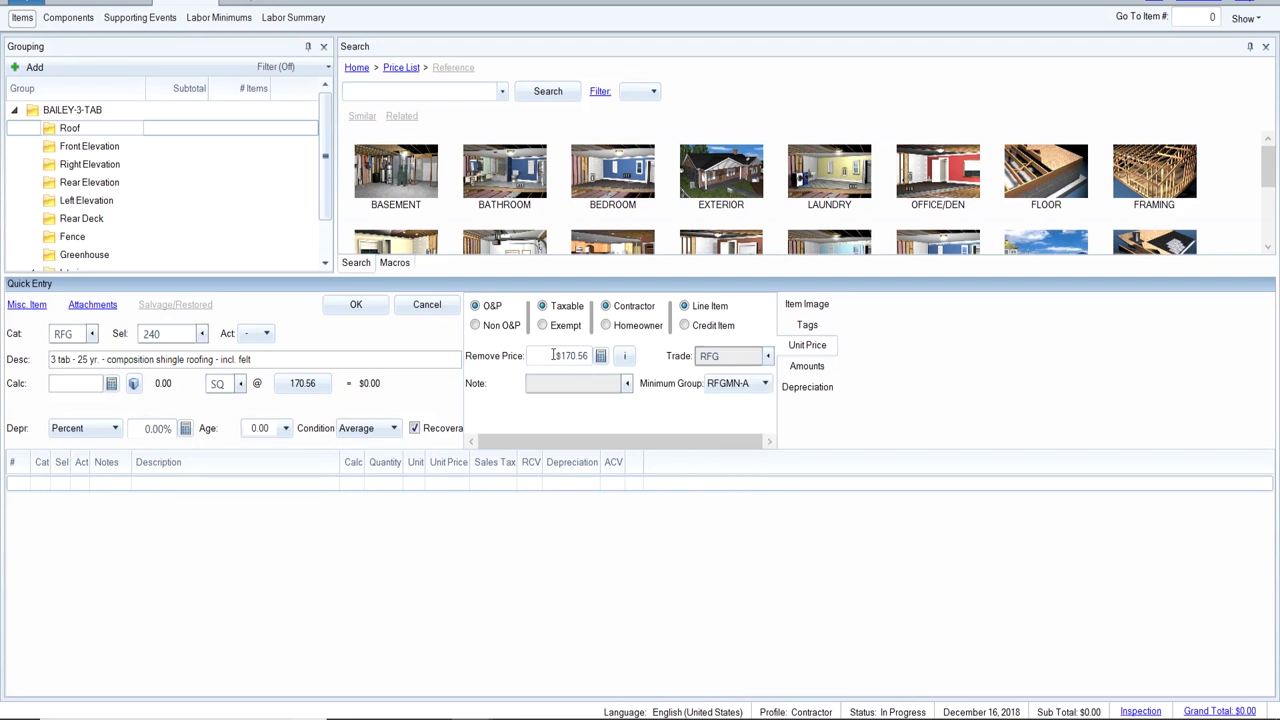
Compare the item's removal price under the DMO and RFG trades, and return the trade to RFG.
{"action": "double_click", "coordinate": [724, 358]}
{"action": "type", "text": "DMO"}
{"action": "type", "text": "RFG"}
Switch to Google Drive and browse the drone Photos folder inside Drone Footage under Inspection Results.
{"action": "mouse_move", "coordinate": [512, 708]}
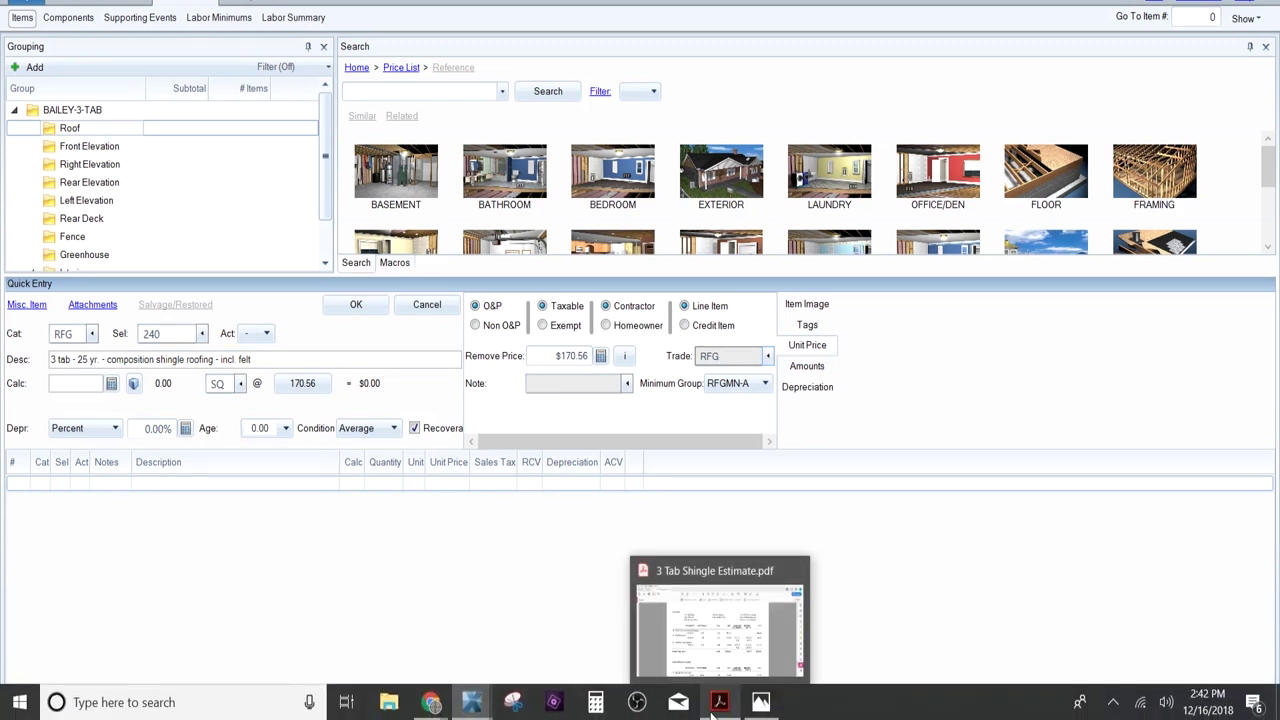
{"action": "mouse_move", "coordinate": [432, 702]}
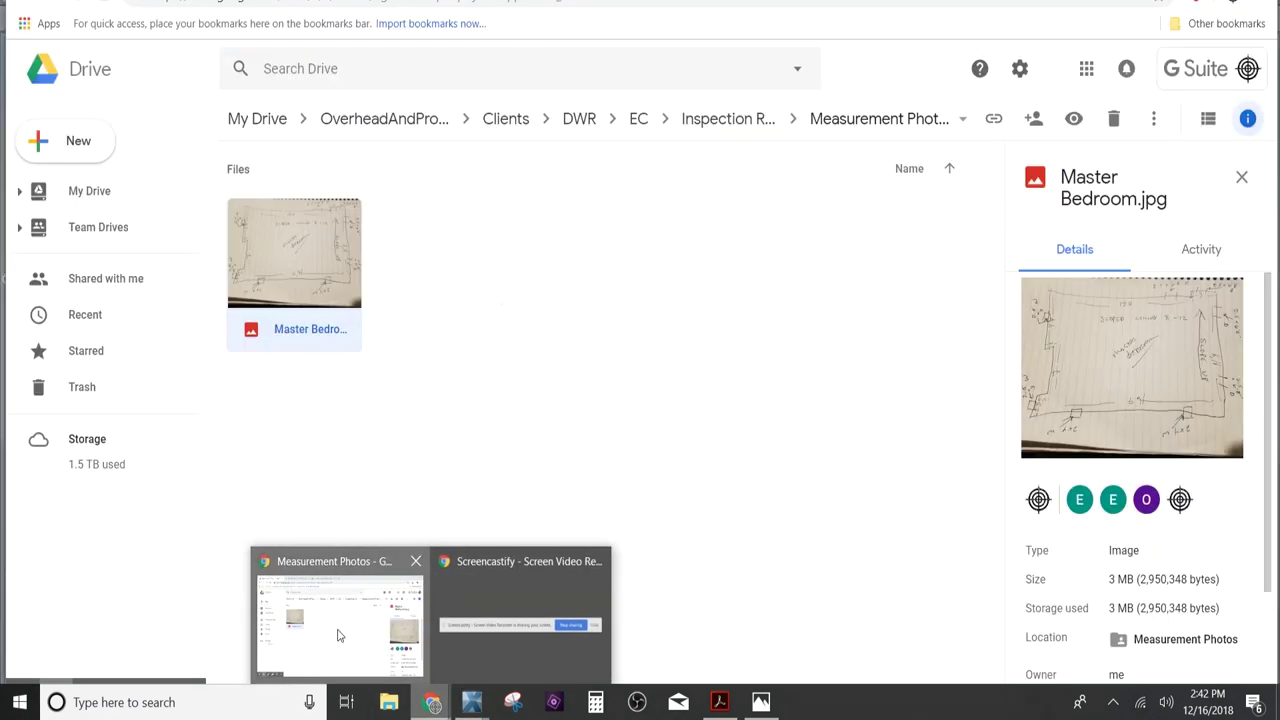
{"action": "left_click", "coordinate": [341, 636]}
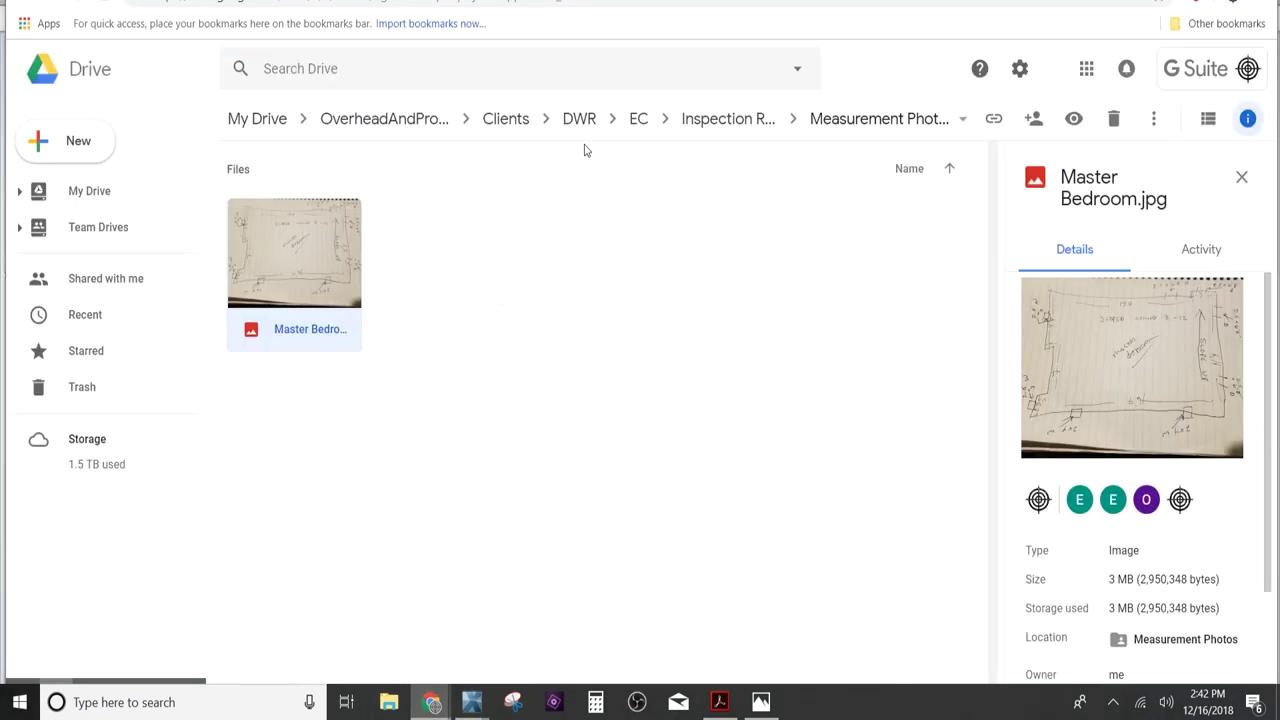
{"action": "left_click", "coordinate": [702, 120]}
{"action": "double_click", "coordinate": [310, 221]}
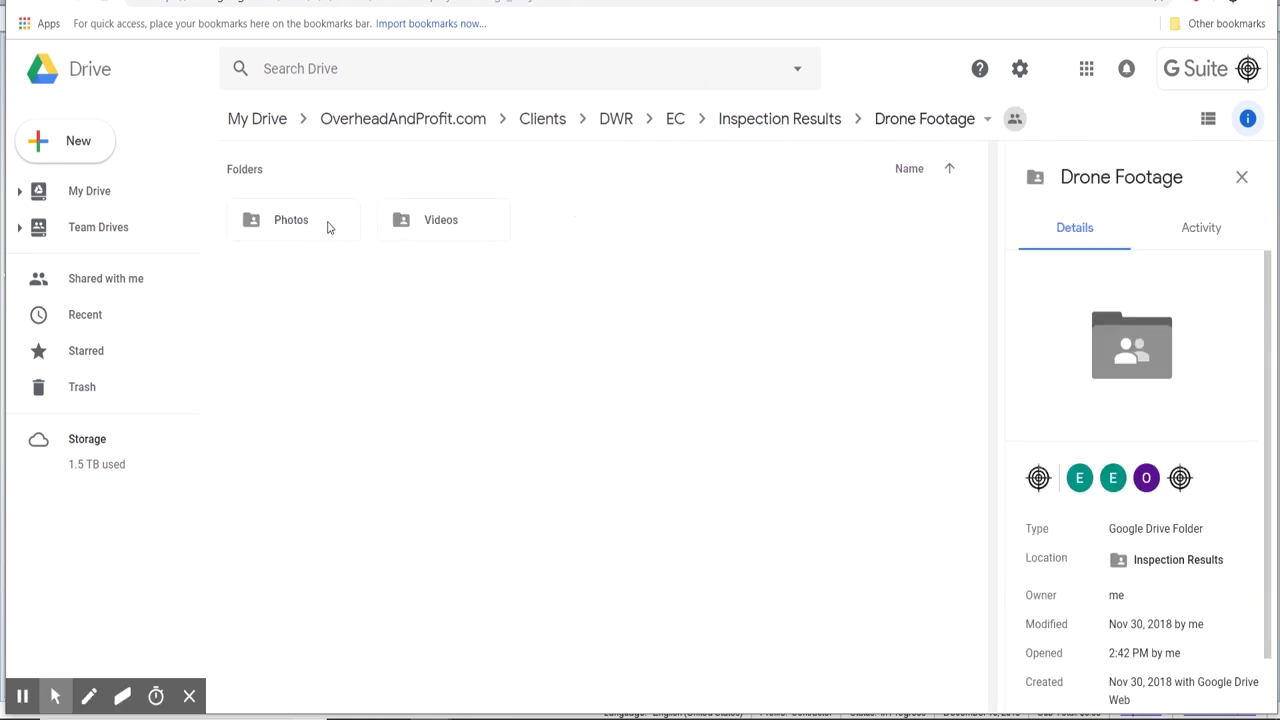
{"action": "double_click", "coordinate": [328, 226]}
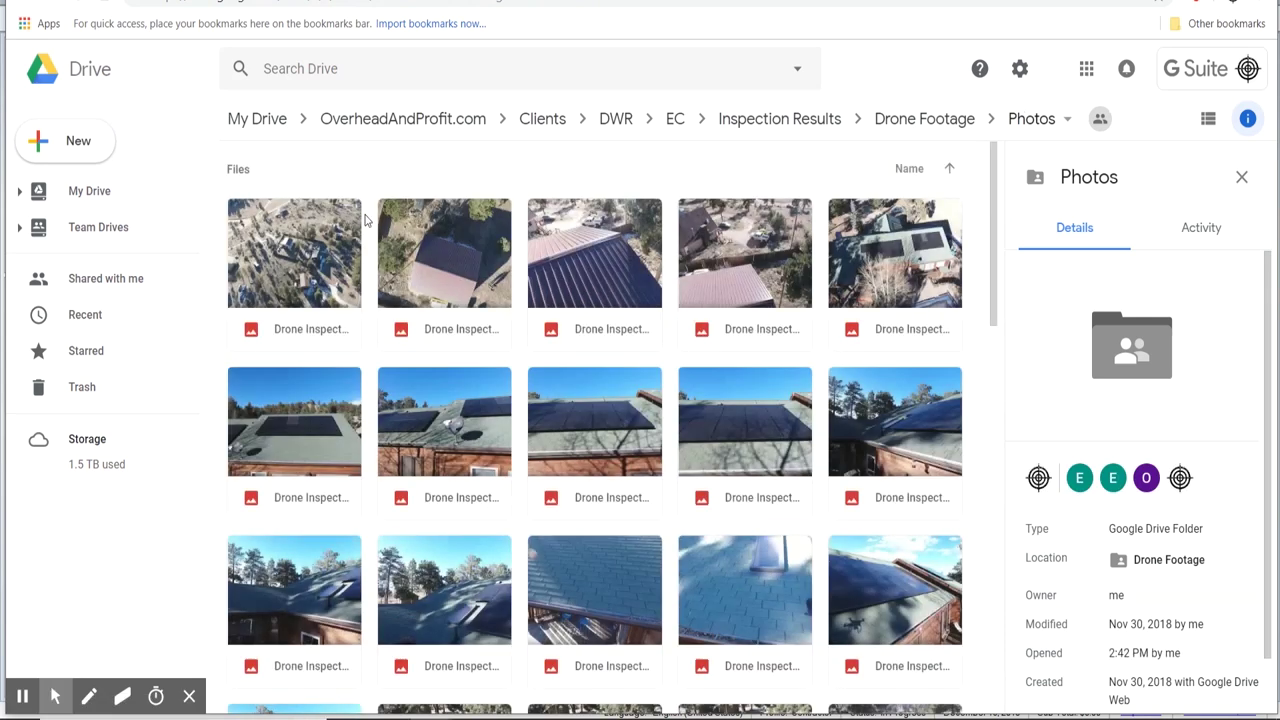
{"action": "left_click_drag", "start_coordinate": [995, 250], "coordinate": [985, 605]}
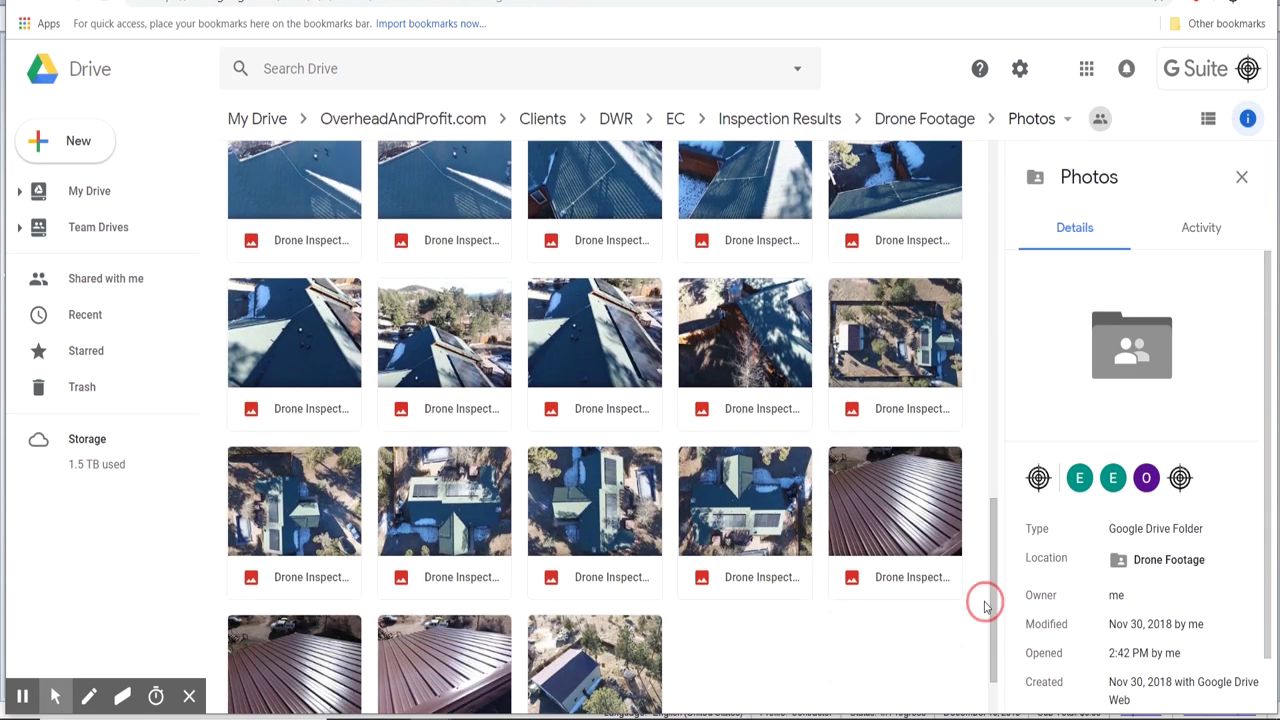
View the overhead roof photos from Drone Inspection (40).JPG onward, and return to the photo folder.
{"action": "left_click", "coordinate": [290, 510]}
{"action": "double_click", "coordinate": [290, 510]}
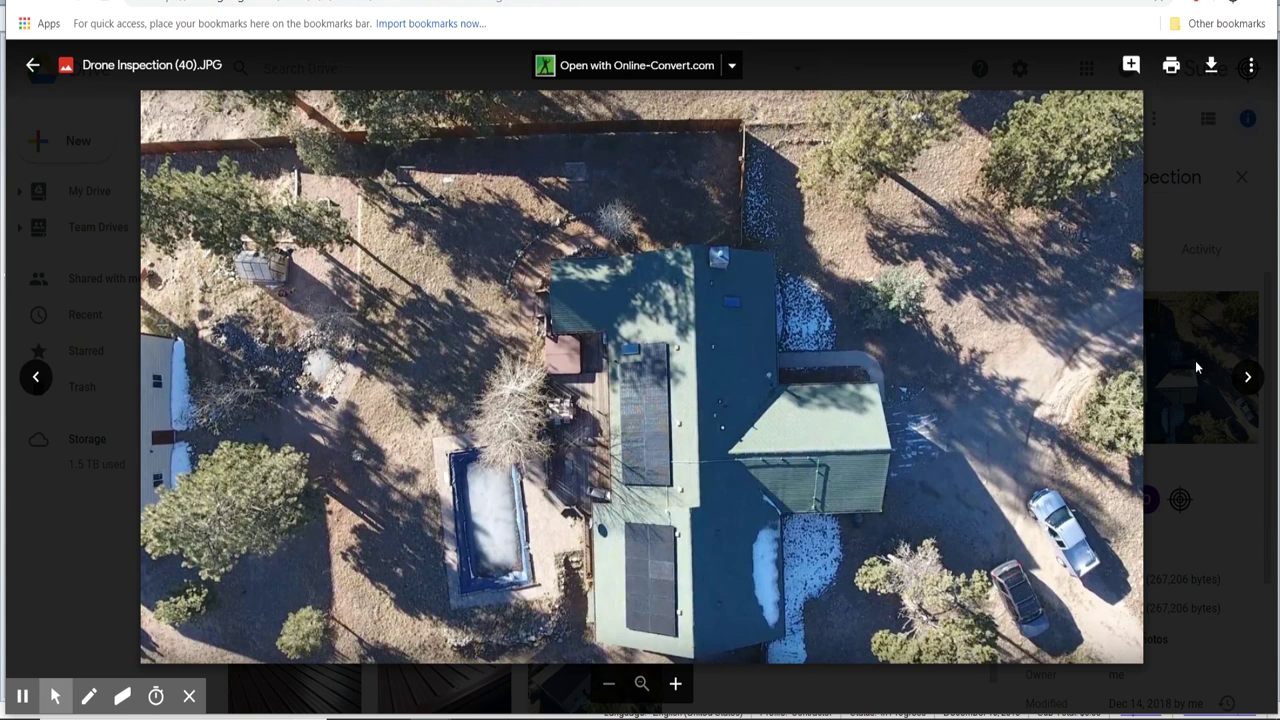
{"action": "left_click", "coordinate": [1247, 378]}
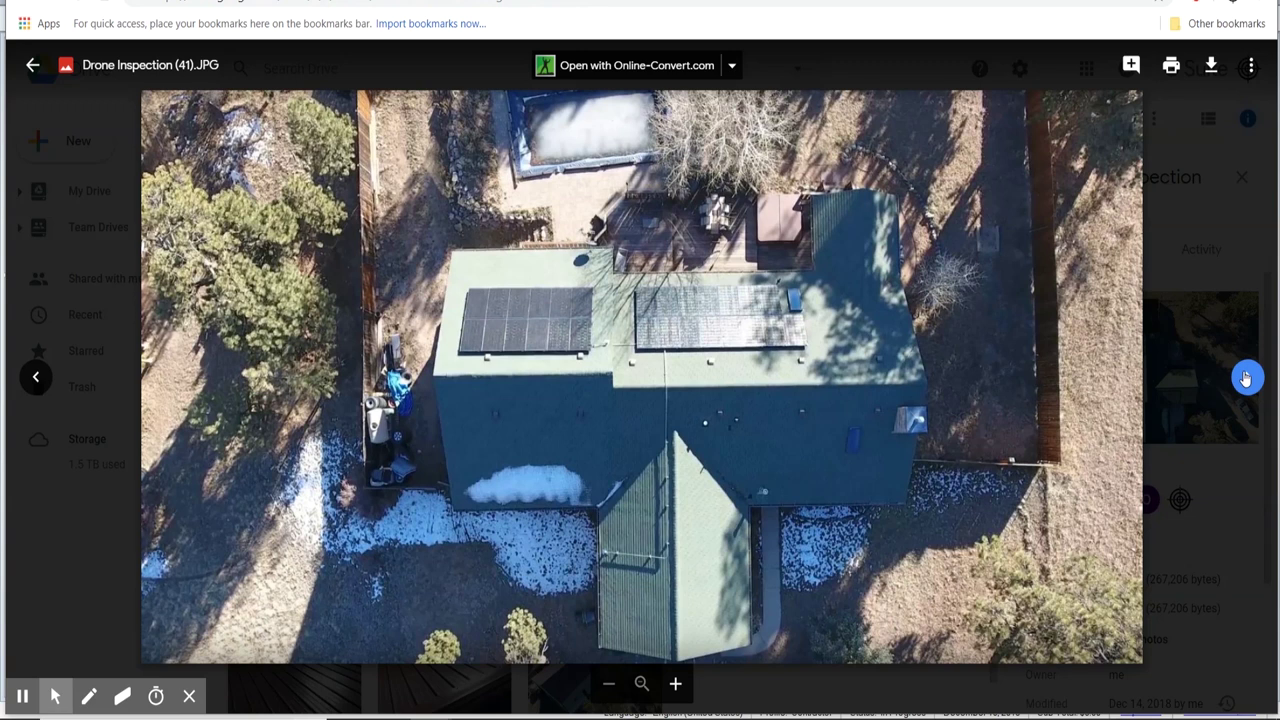
{"action": "left_click", "coordinate": [1247, 378]}
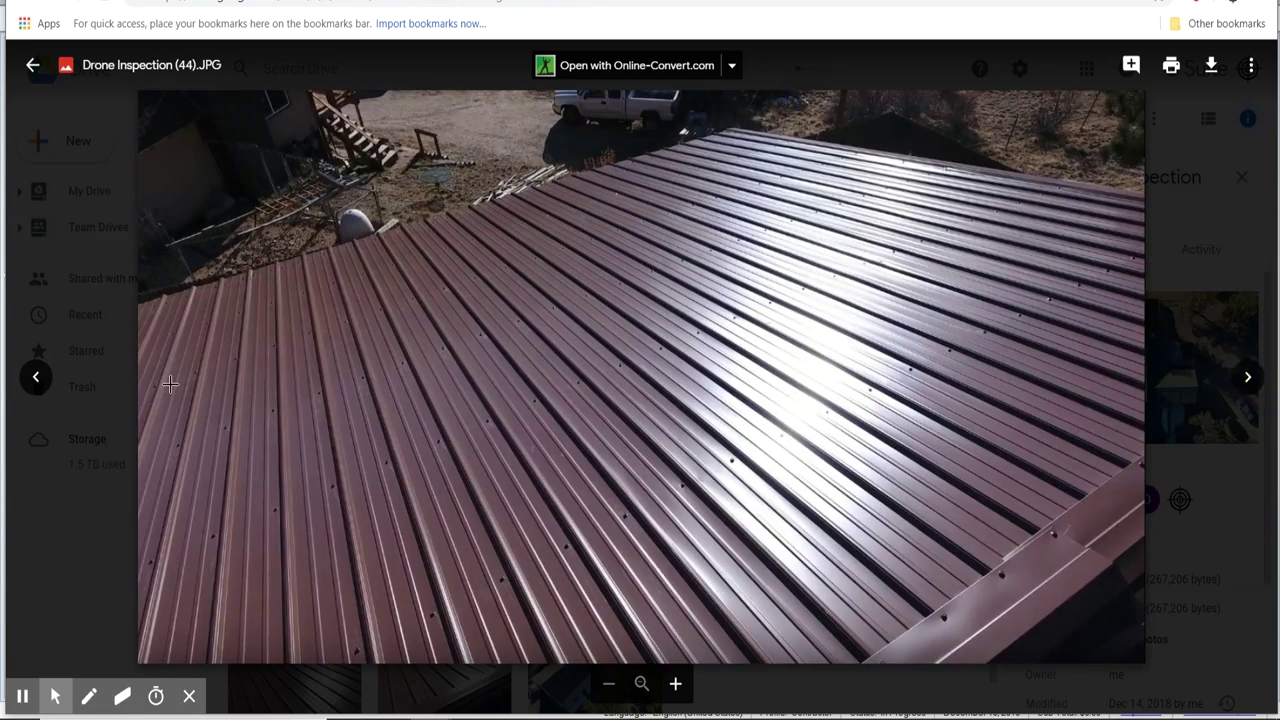
{"action": "left_click", "coordinate": [38, 378]}
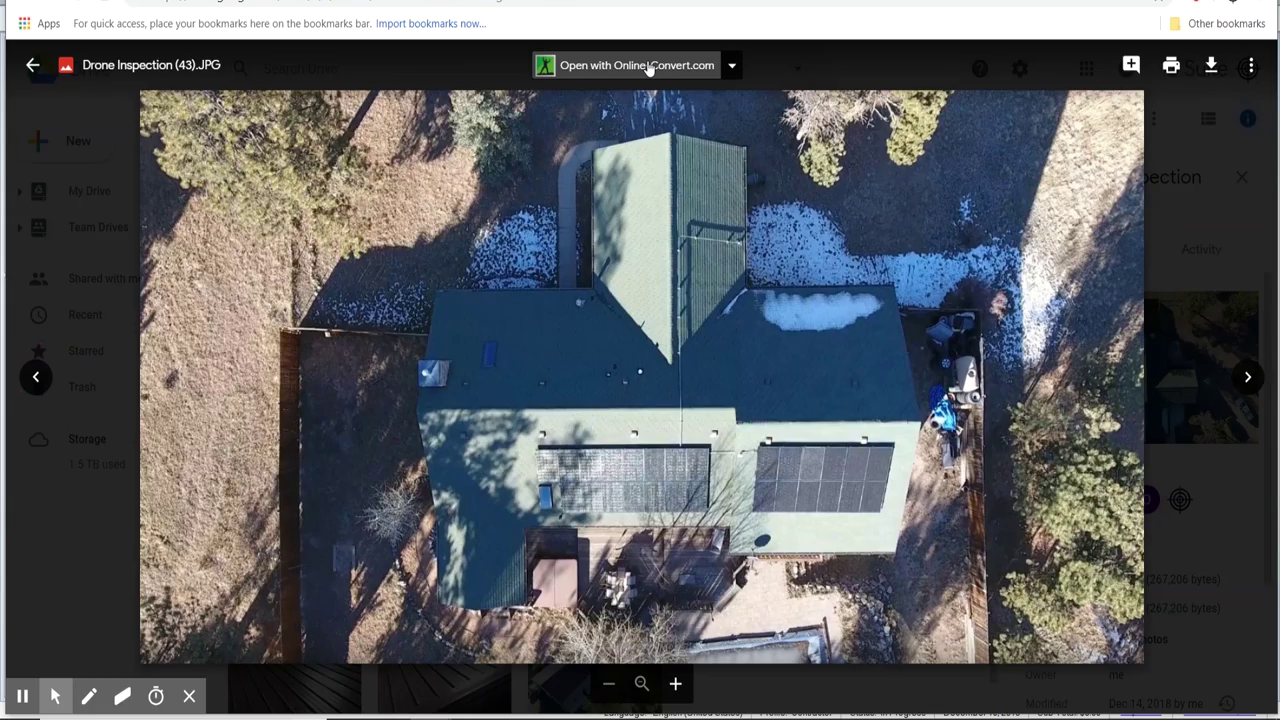
{"action": "left_click", "coordinate": [32, 65]}
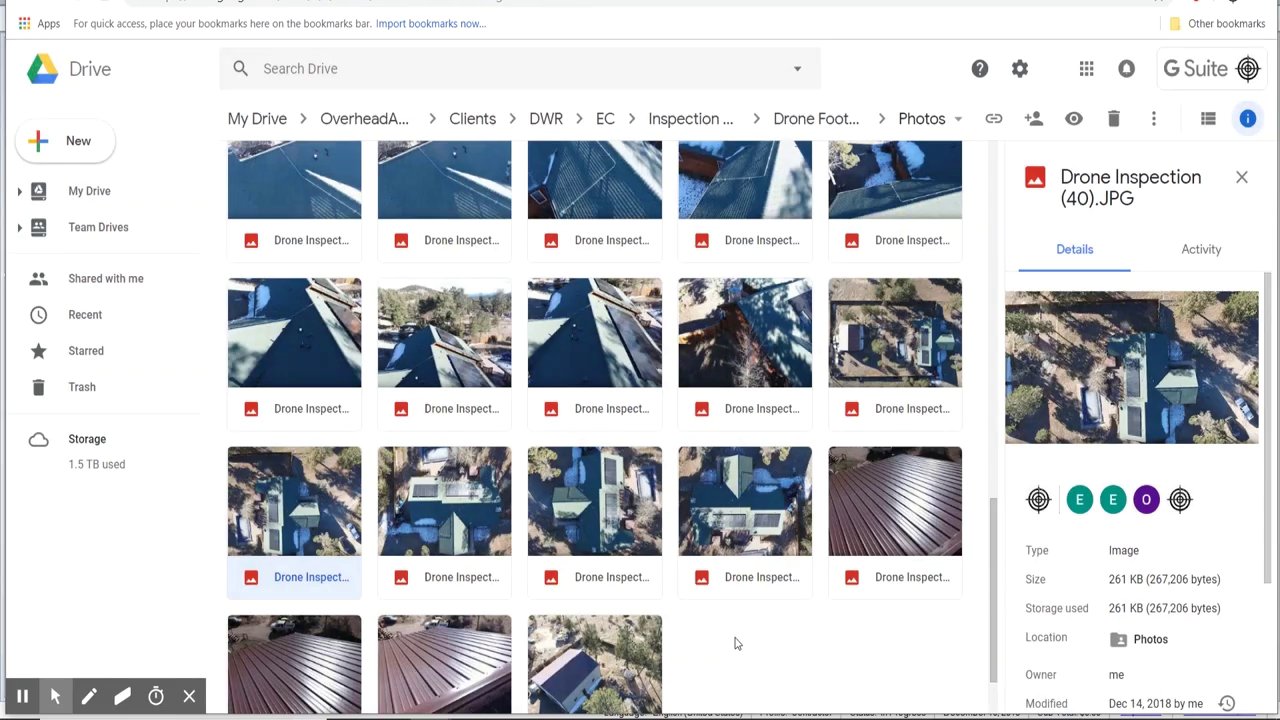
Switch to 3 Tab Shingle Estimate.pdf in Acrobat and review the Roof measurements and line items on page 5.
{"action": "left_click", "coordinate": [721, 702]}
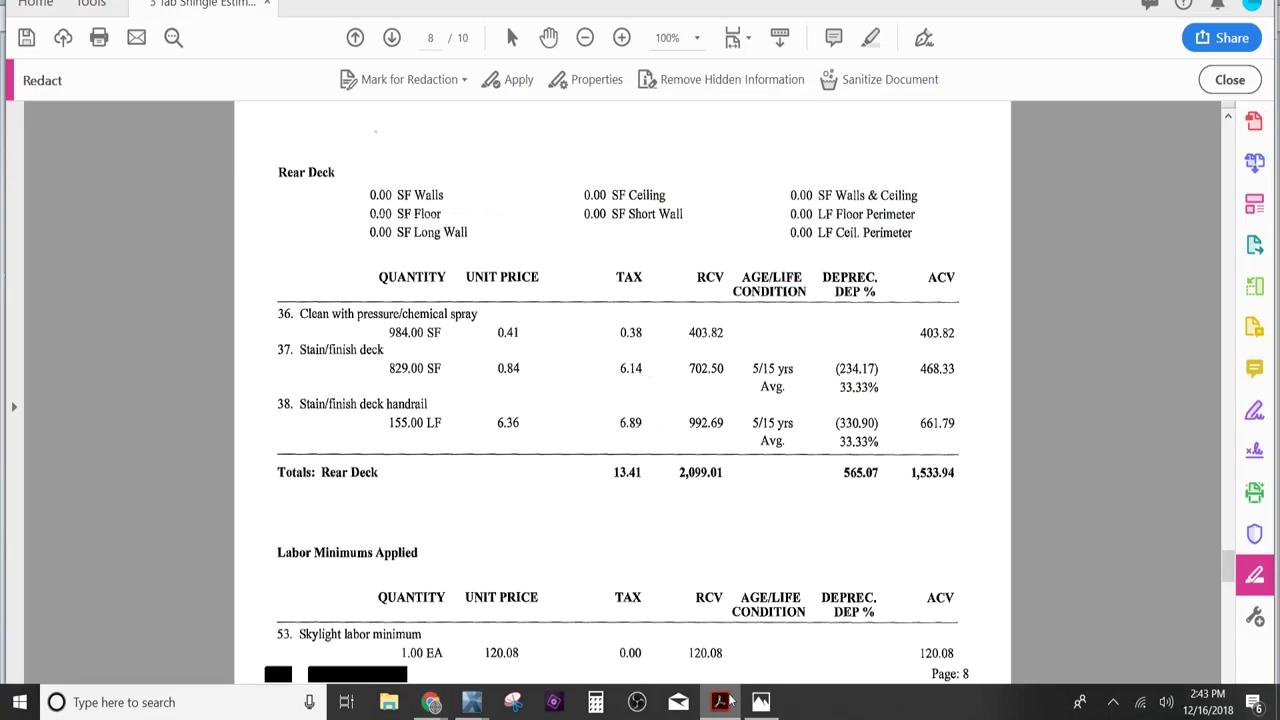
{"action": "mouse_move", "coordinate": [1229, 570]}
{"action": "left_mouse_down"}
{"action": "mouse_move", "coordinate": [1229, 354]}
{"action": "mouse_move", "coordinate": [1229, 432]}
{"action": "mouse_move", "coordinate": [1229, 389]}
{"action": "left_mouse_up"}
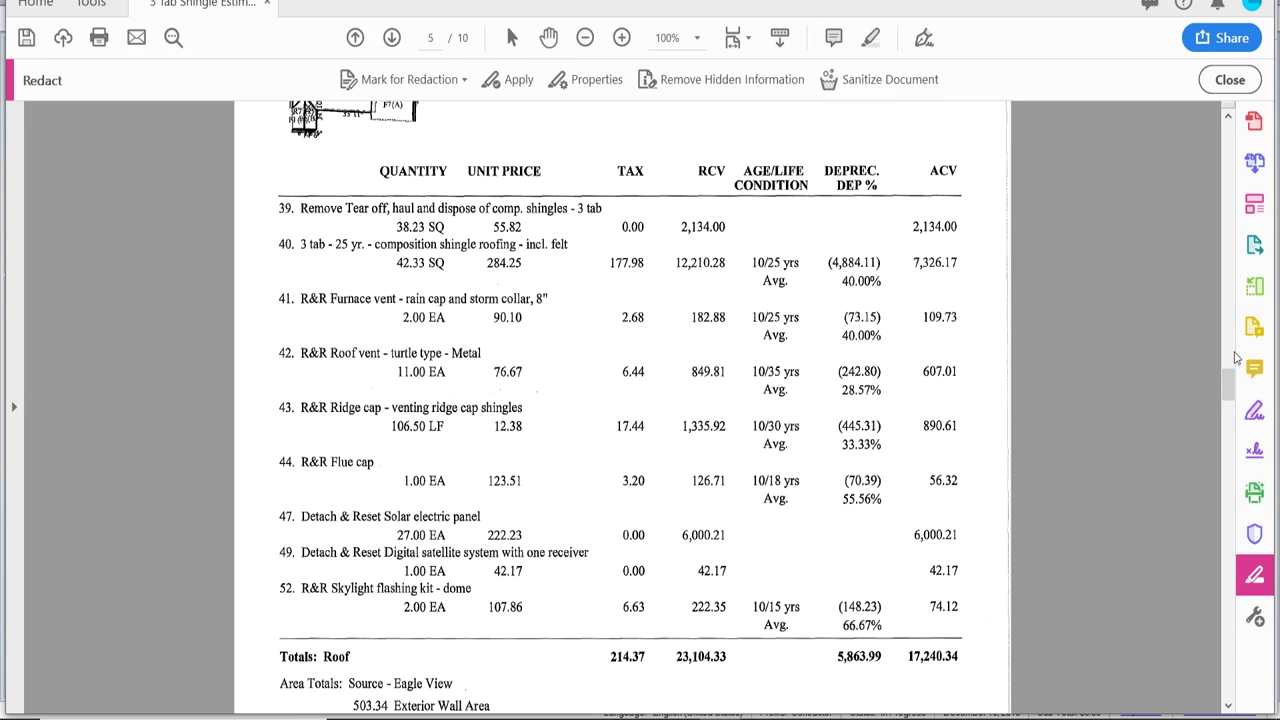
{"action": "scroll", "coordinate": [1229, 380], "scroll_direction": "up", "scroll_amount": 3}
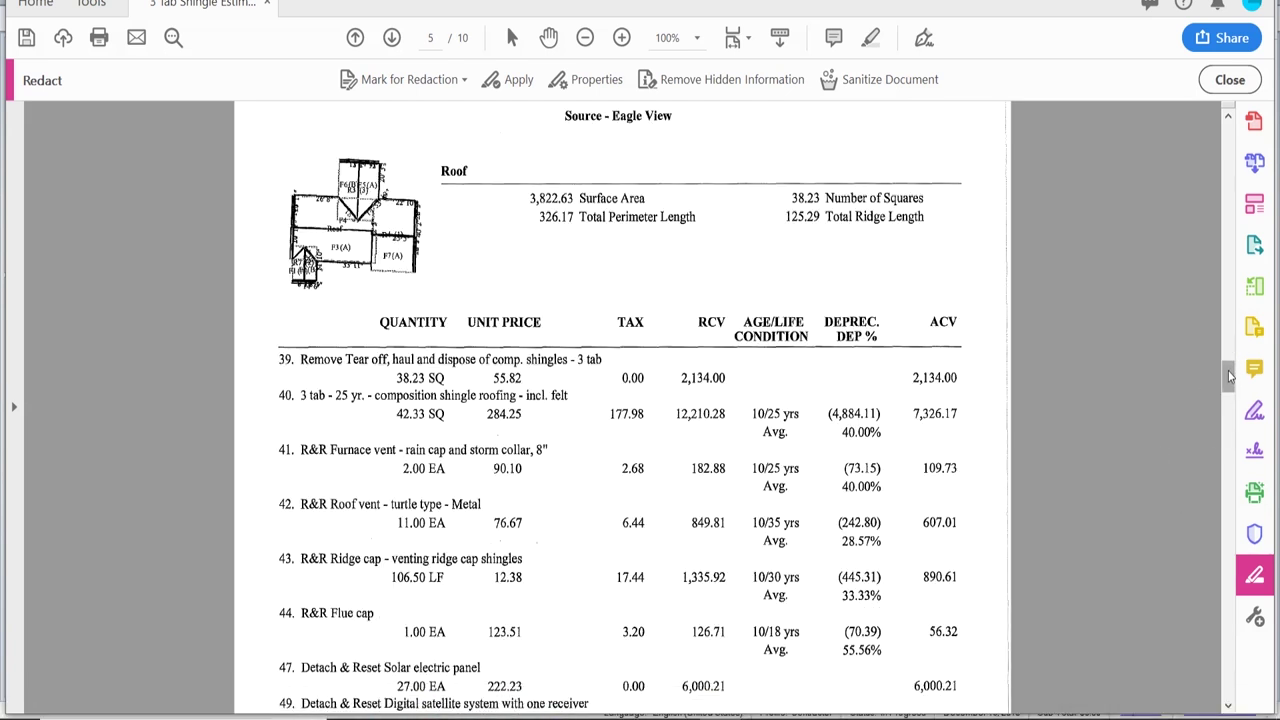
{"action": "left_click_drag", "start_coordinate": [1232, 372], "coordinate": [1230, 385]}
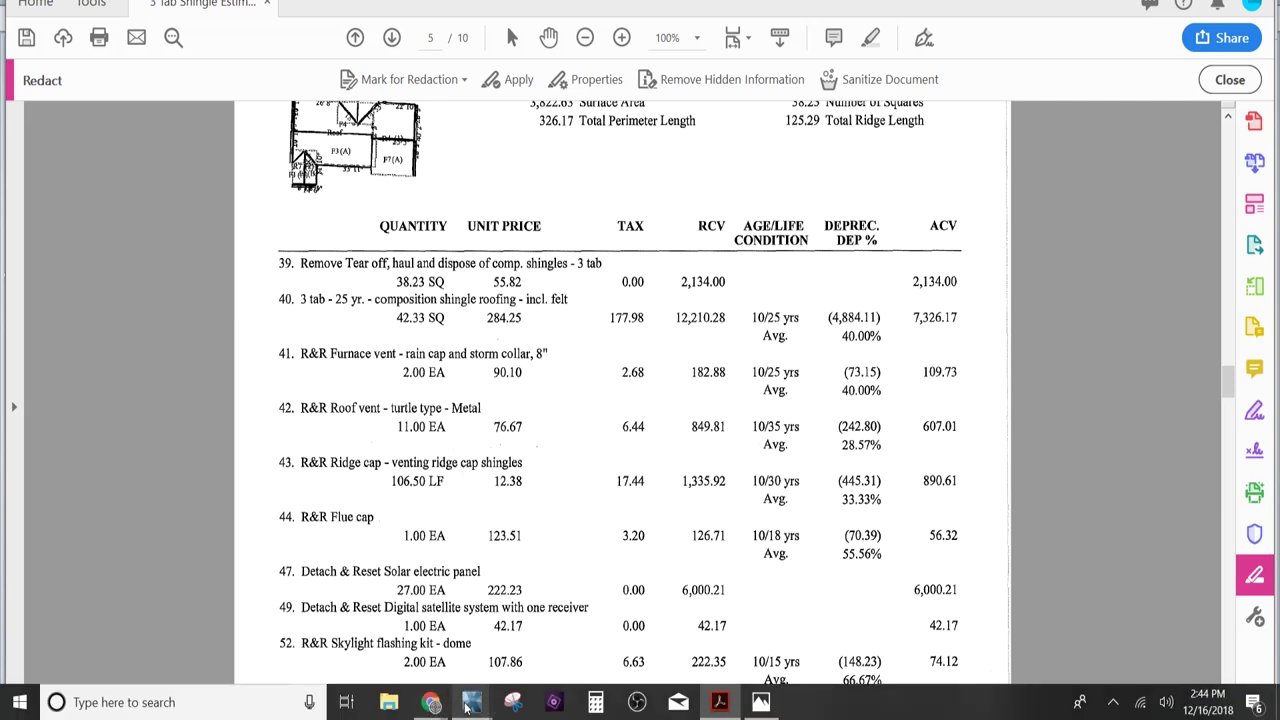
Switch back to Xactimate and change the roofing entry's selector to VENTR.
{"action": "mouse_move", "coordinate": [466, 707]}
{"action": "left_click", "coordinate": [545, 641]}
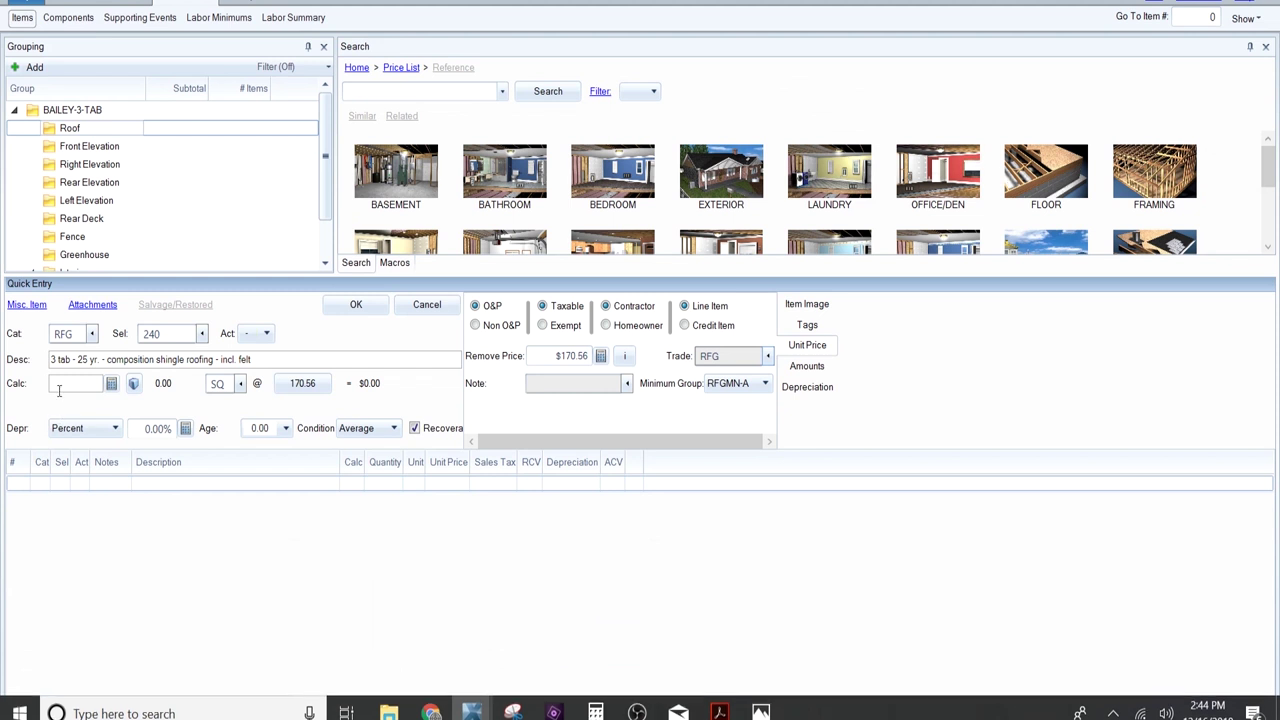
{"action": "left_click", "coordinate": [171, 334]}
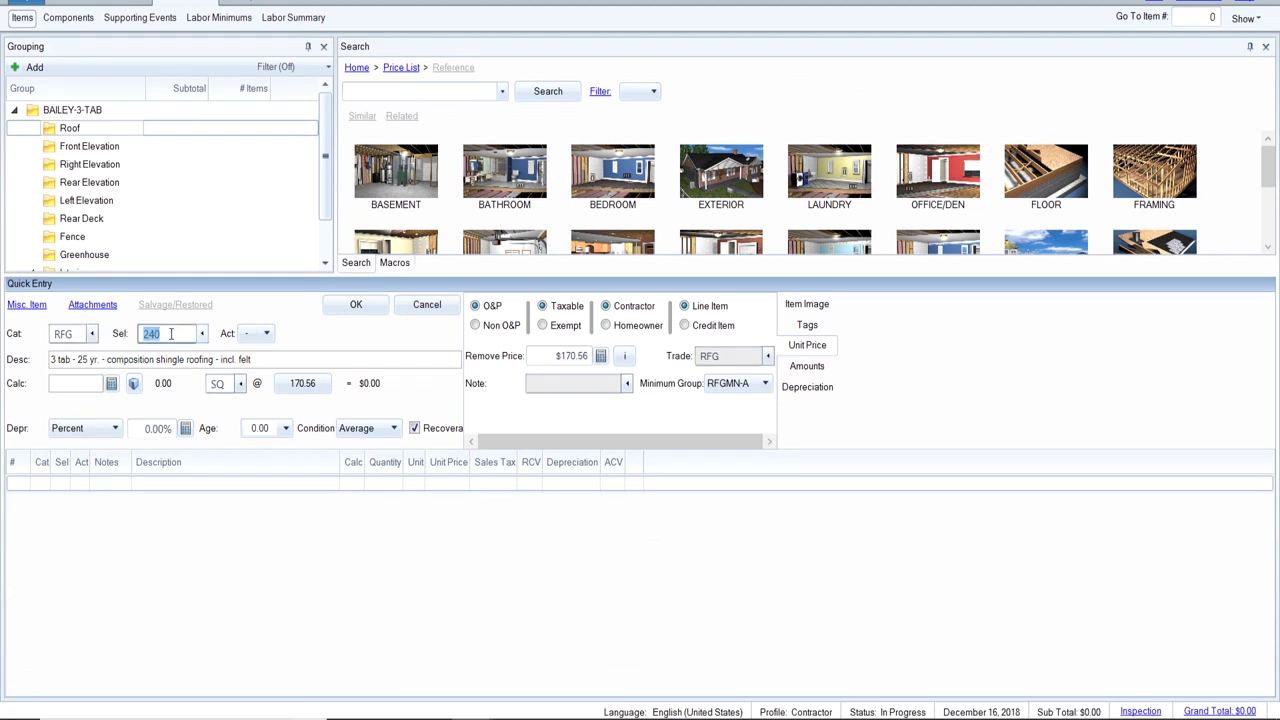
{"action": "type", "text": "VENTR"}
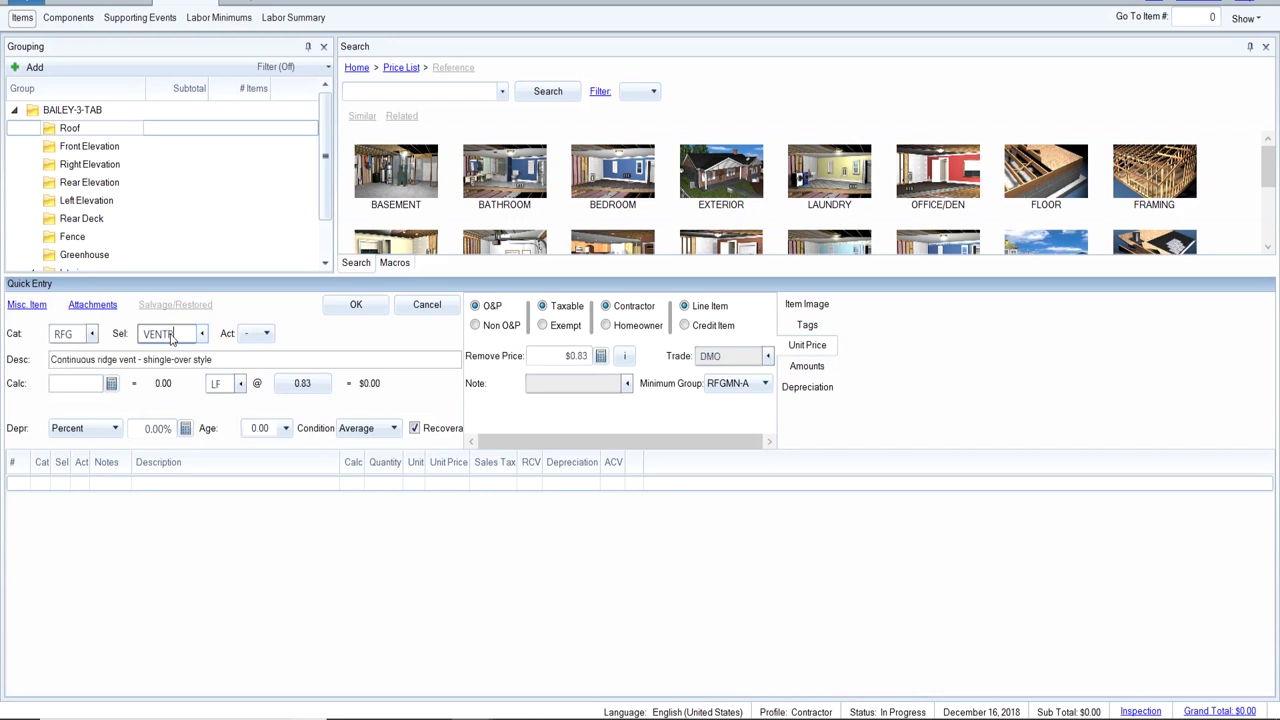
Search the RFG selector list for ridge items, and close it without choosing one.
{"action": "left_click", "coordinate": [202, 334]}
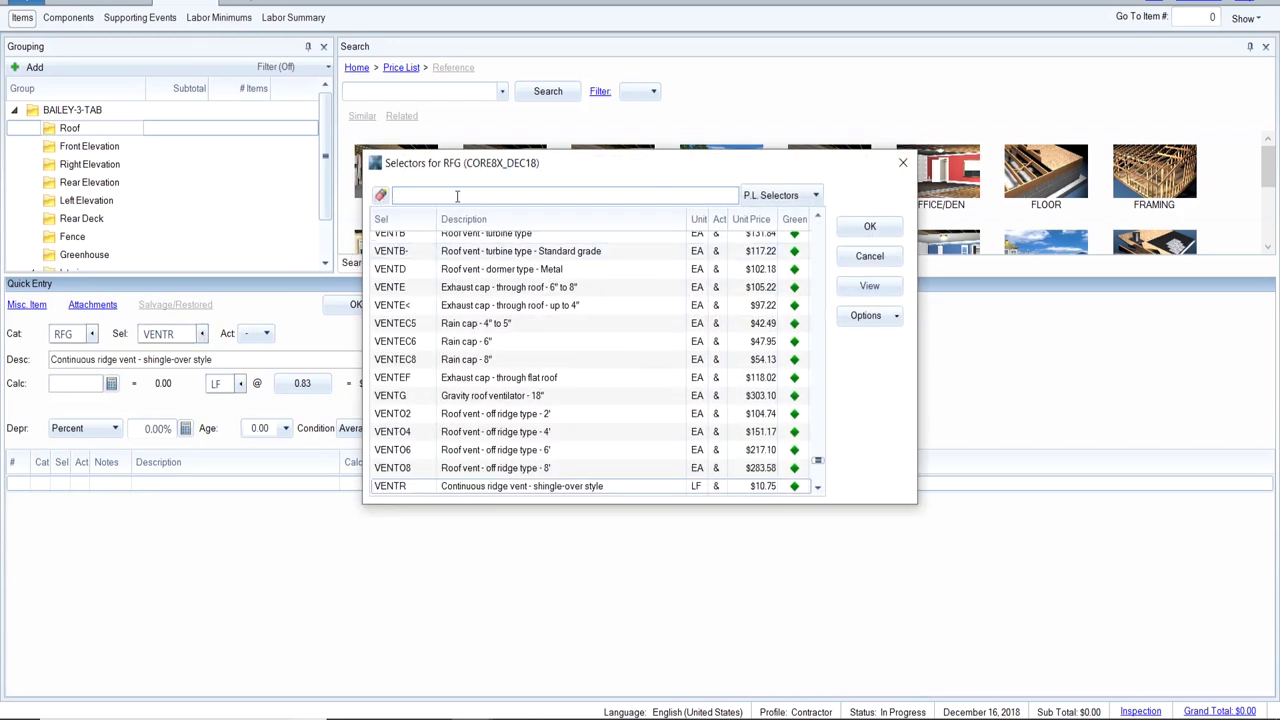
{"action": "type", "text": "ridge"}
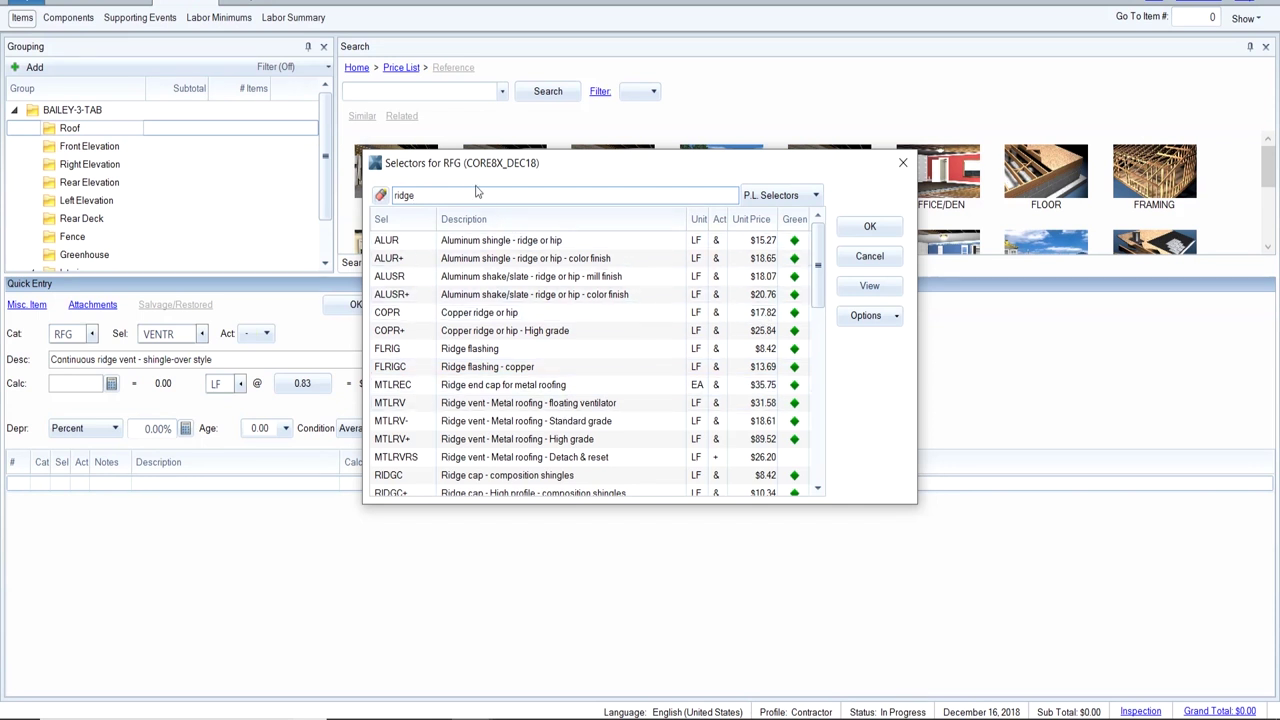
{"action": "type", "text": "v"}
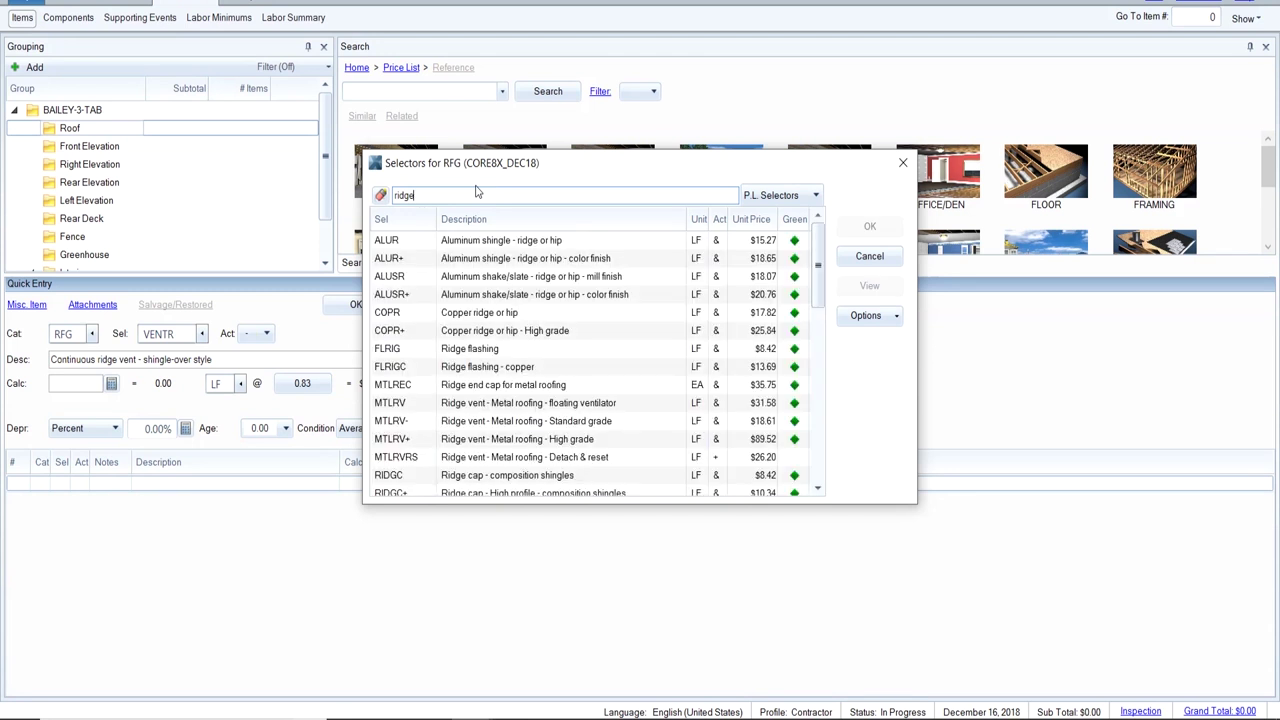
{"action": "left_click", "coordinate": [869, 256]}
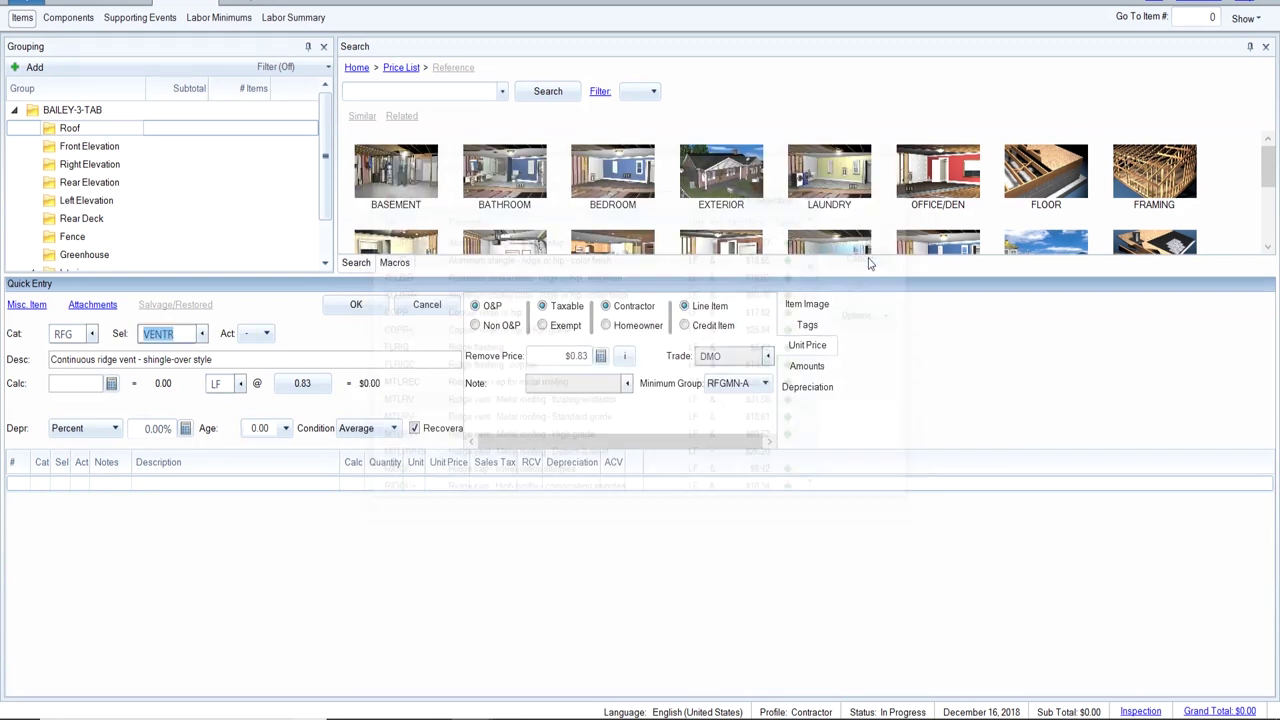
Search the price list for "ridge vent".
{"action": "left_click", "coordinate": [410, 88]}
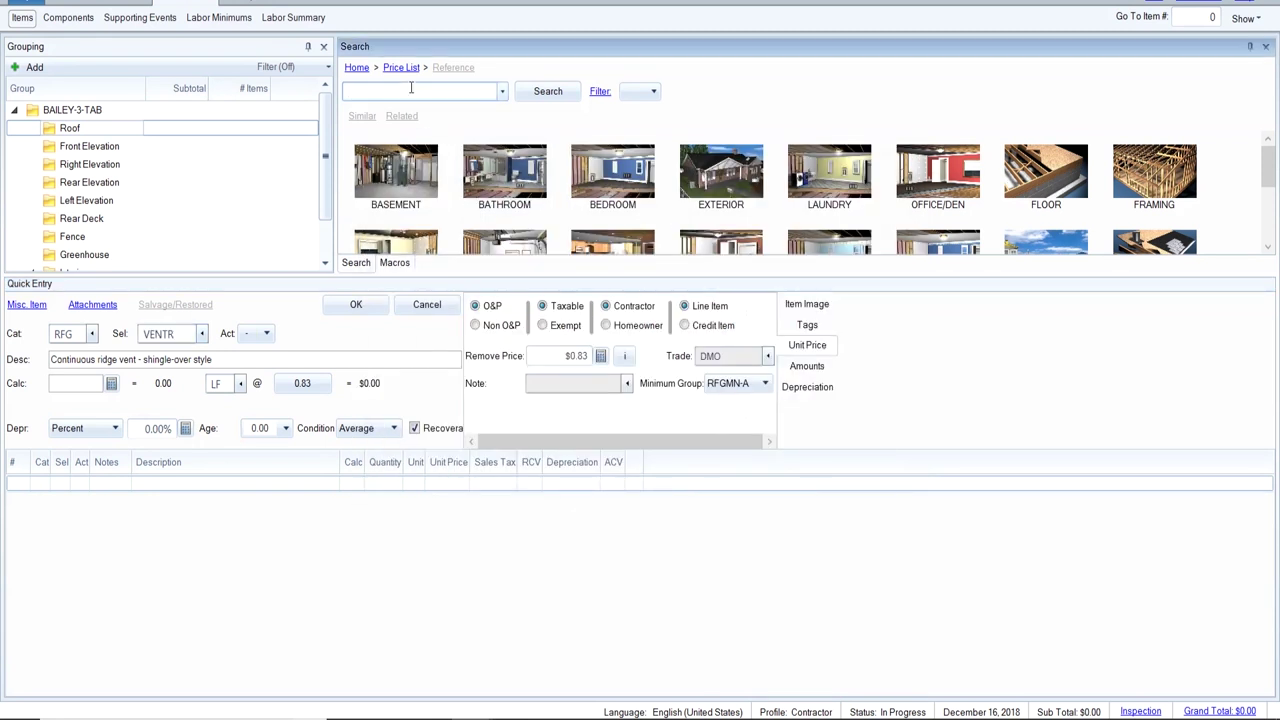
{"action": "type", "text": "ridgeve"}
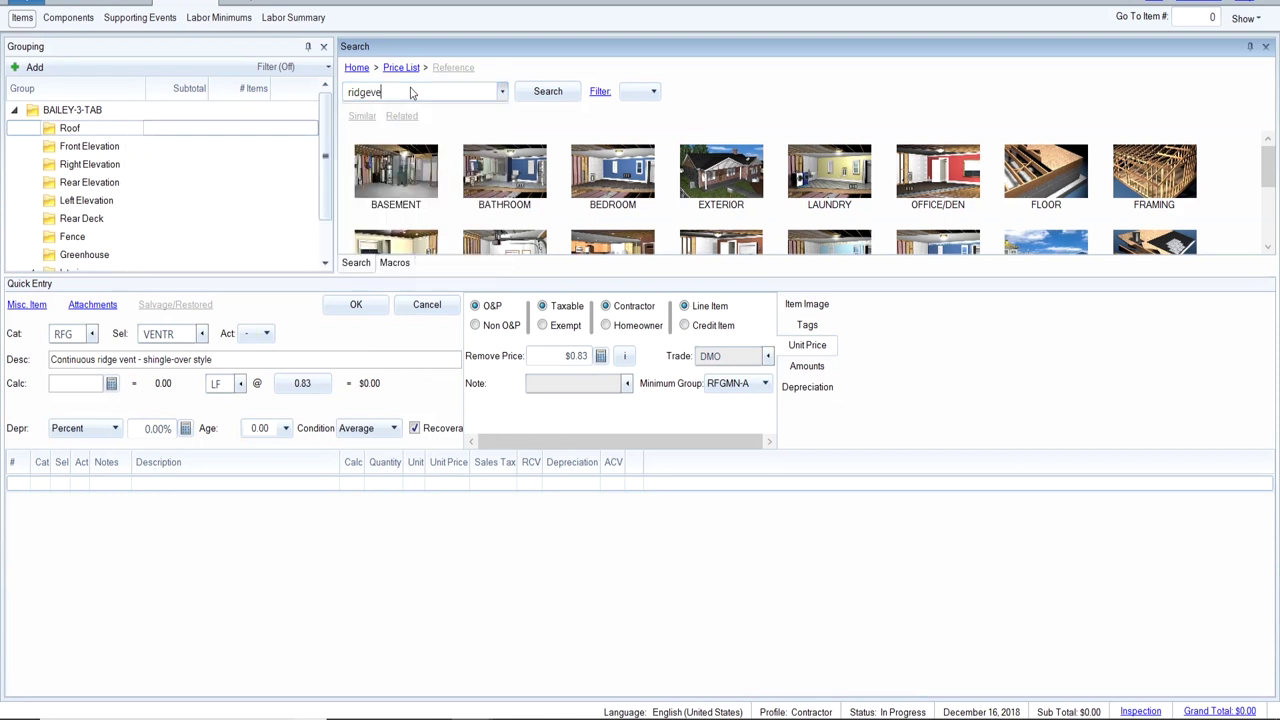
{"action": "key", "text": "BackSpace"}
{"action": "type", "text": "vent"}
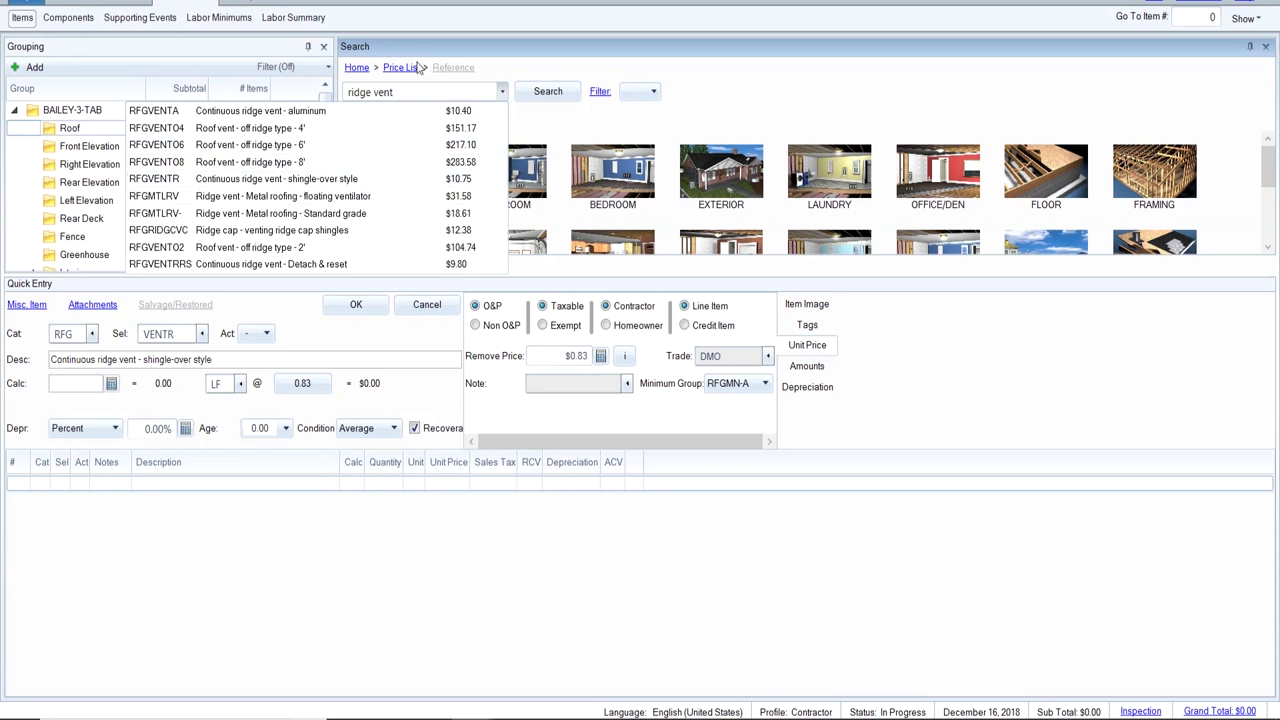
Change the price list search to "ridge cap".
{"action": "left_click", "coordinate": [405, 91]}
{"action": "key", "text": "BackSpace"}
{"action": "key", "text": "BackSpace"}
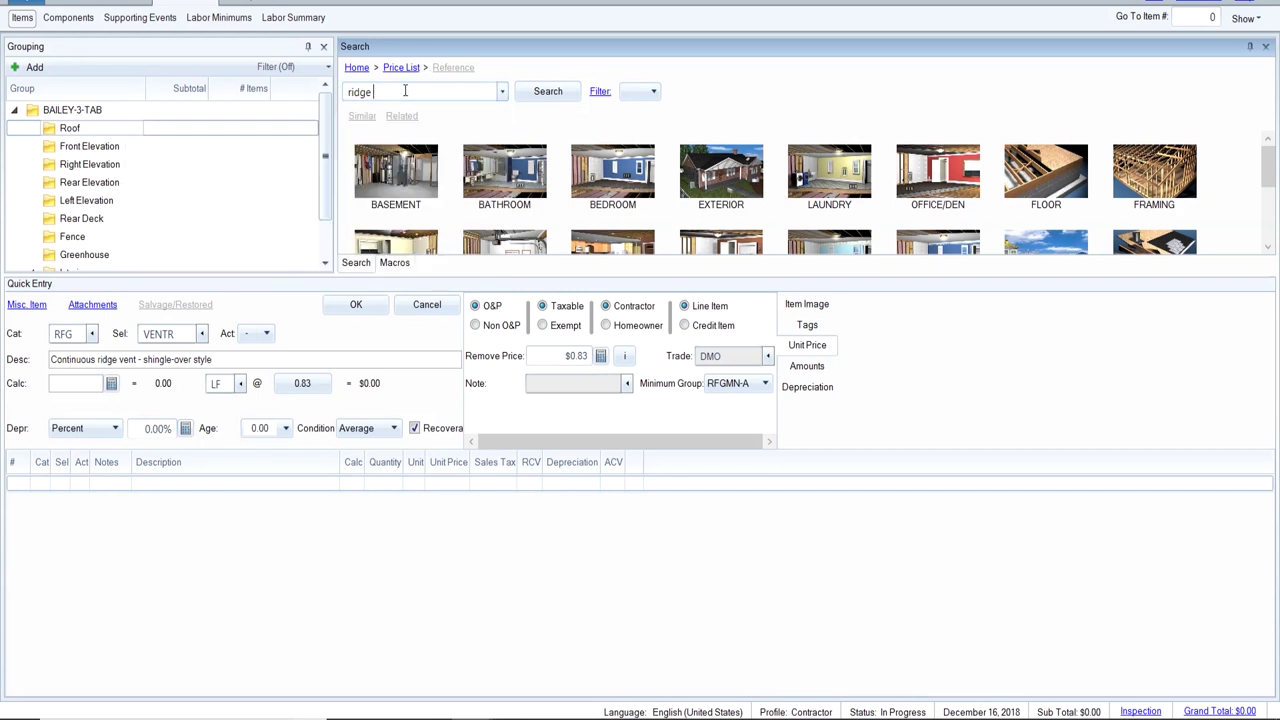
{"action": "type", "text": "cap"}
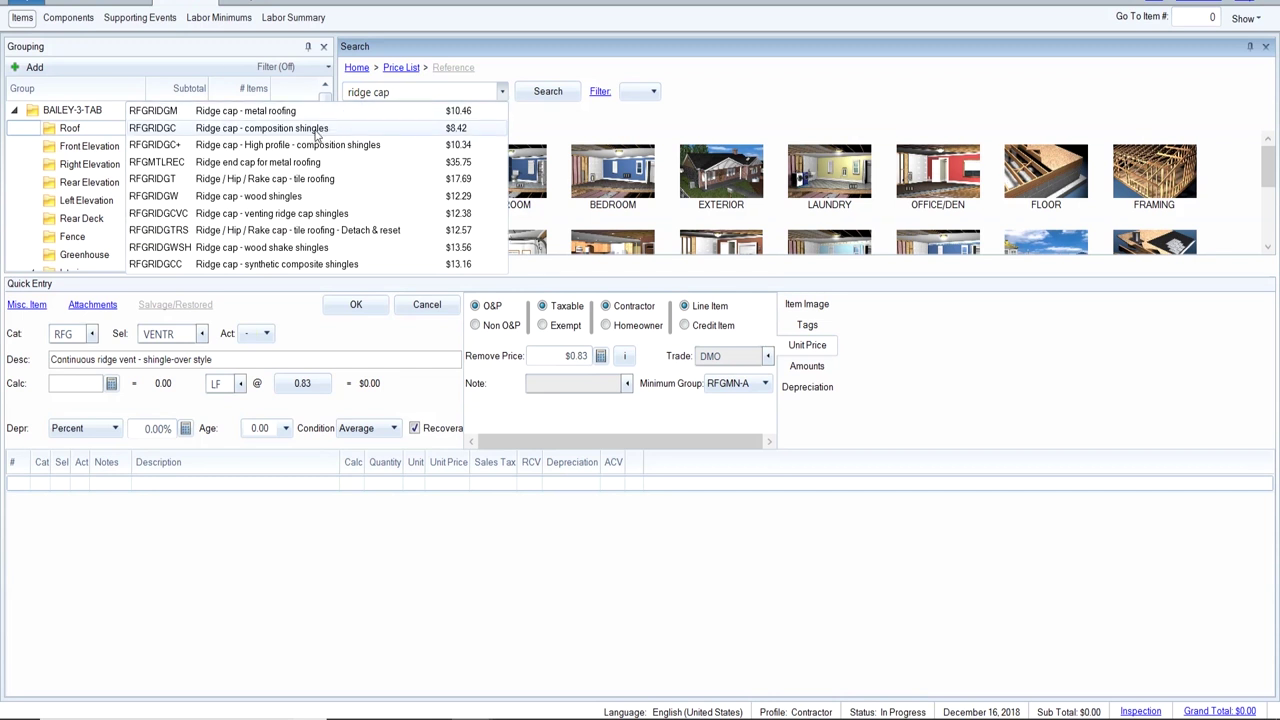
Add "Ridge cap - composition shingles" to Roof as a remove-only item with a quantity of 107 LF.
{"action": "left_click", "coordinate": [318, 130]}
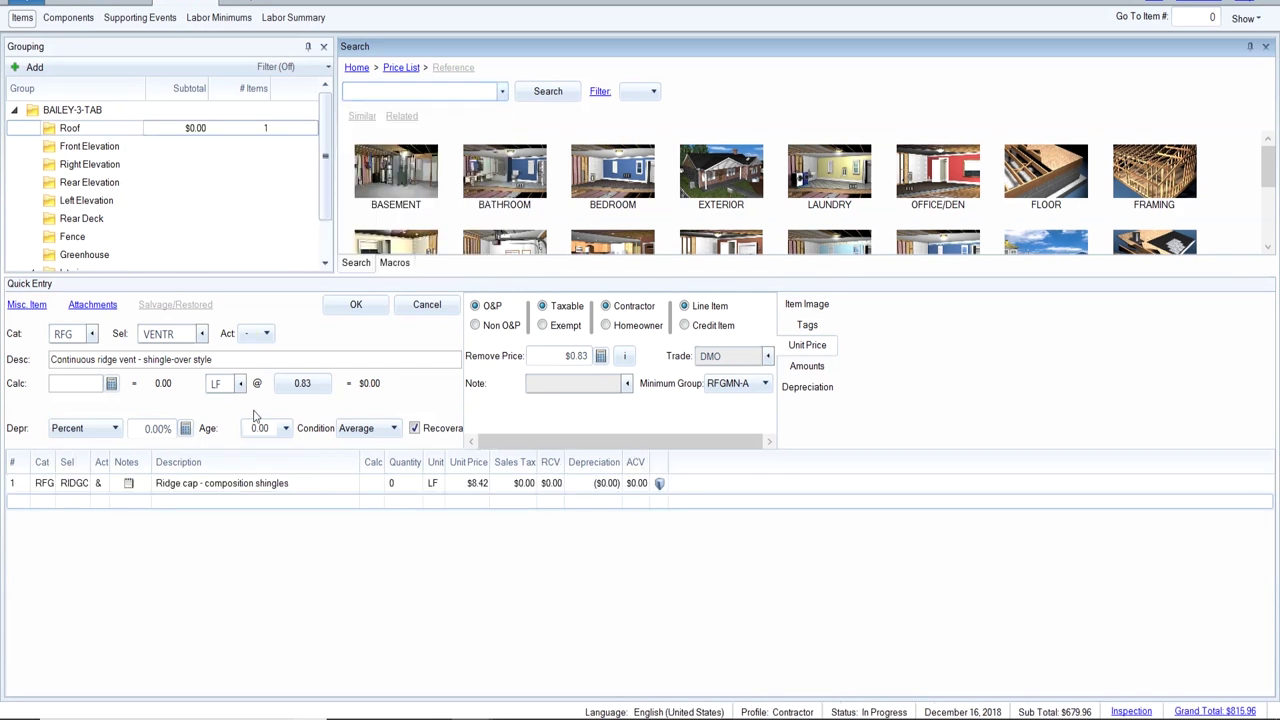
{"action": "left_click", "coordinate": [145, 487]}
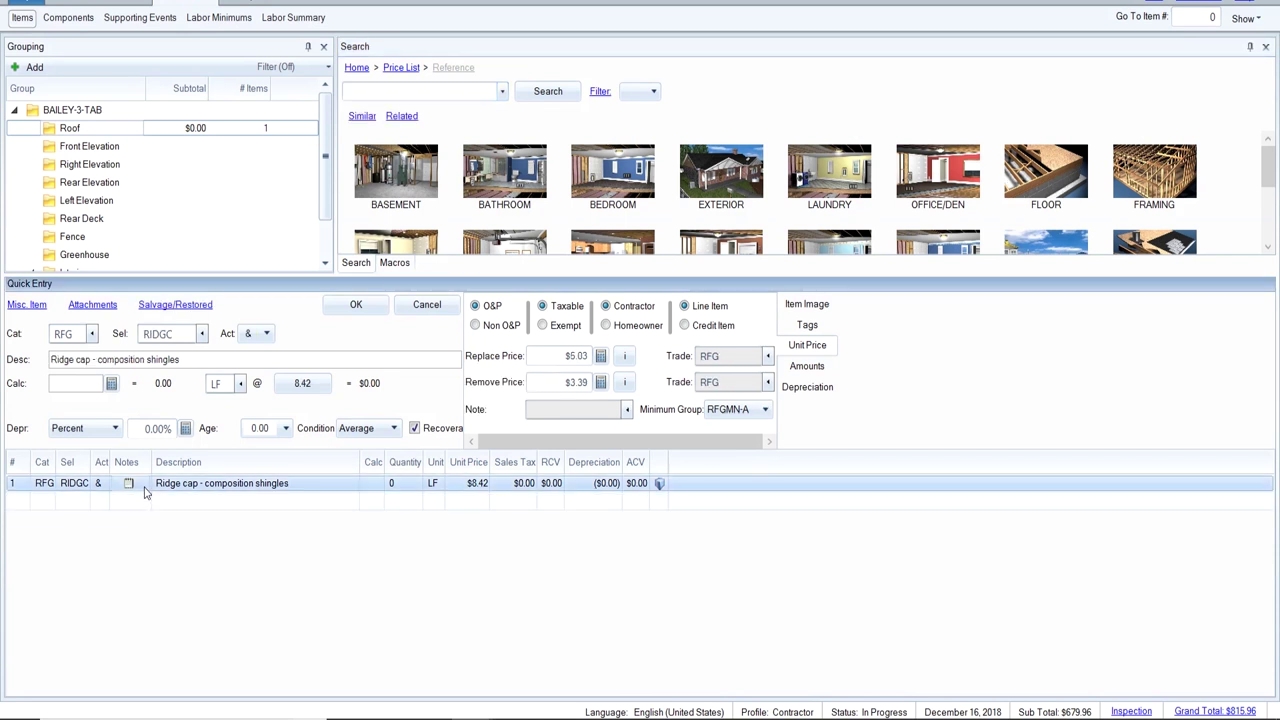
{"action": "left_click", "coordinate": [266, 333]}
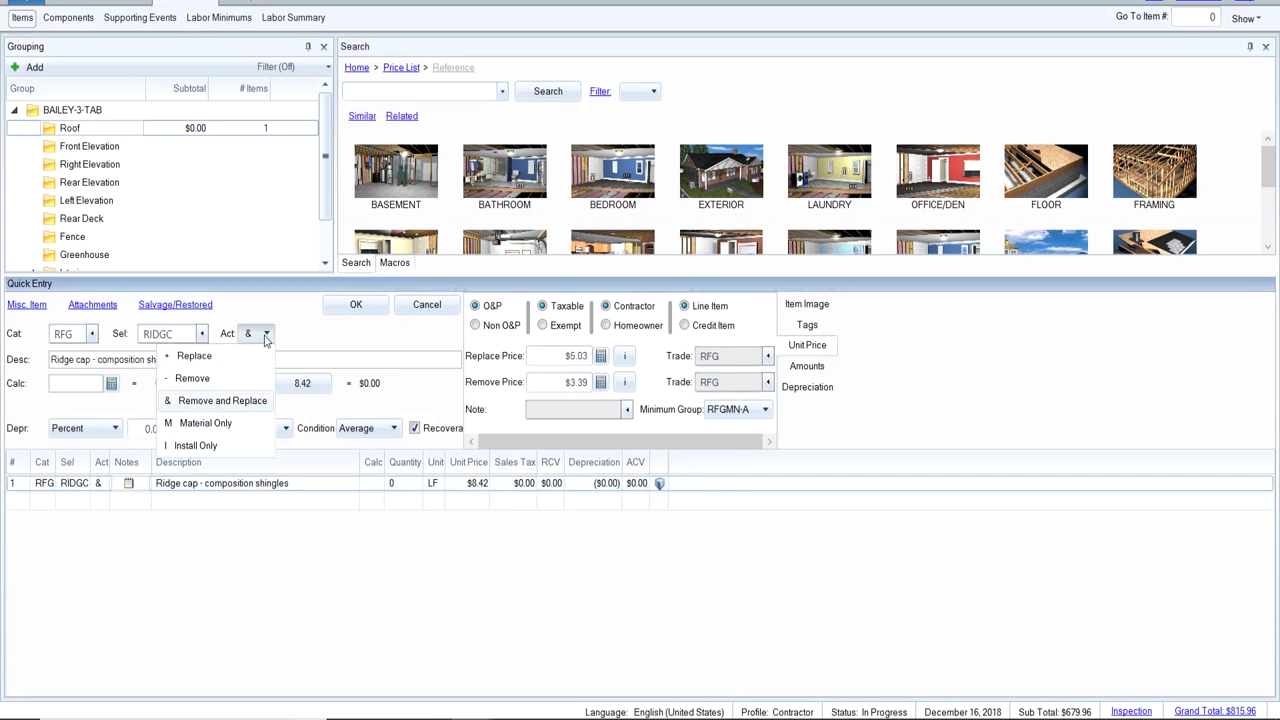
{"action": "left_click", "coordinate": [222, 379]}
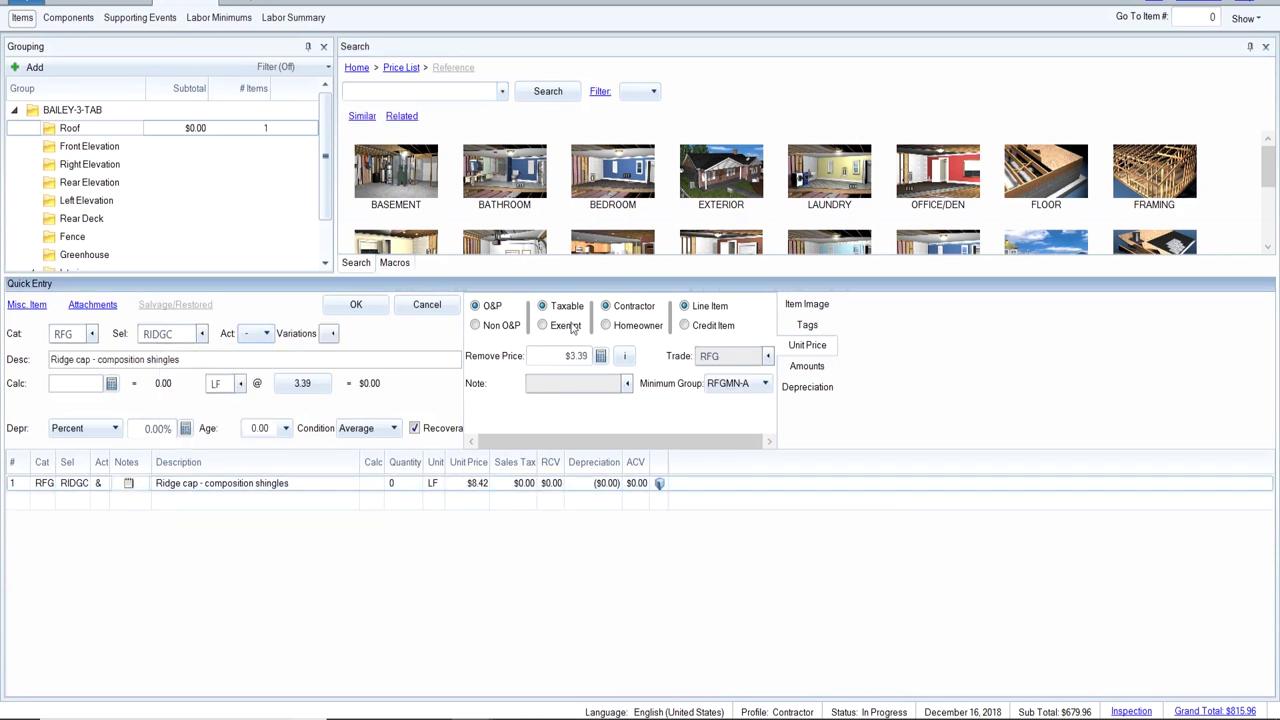
{"action": "left_click", "coordinate": [728, 356]}
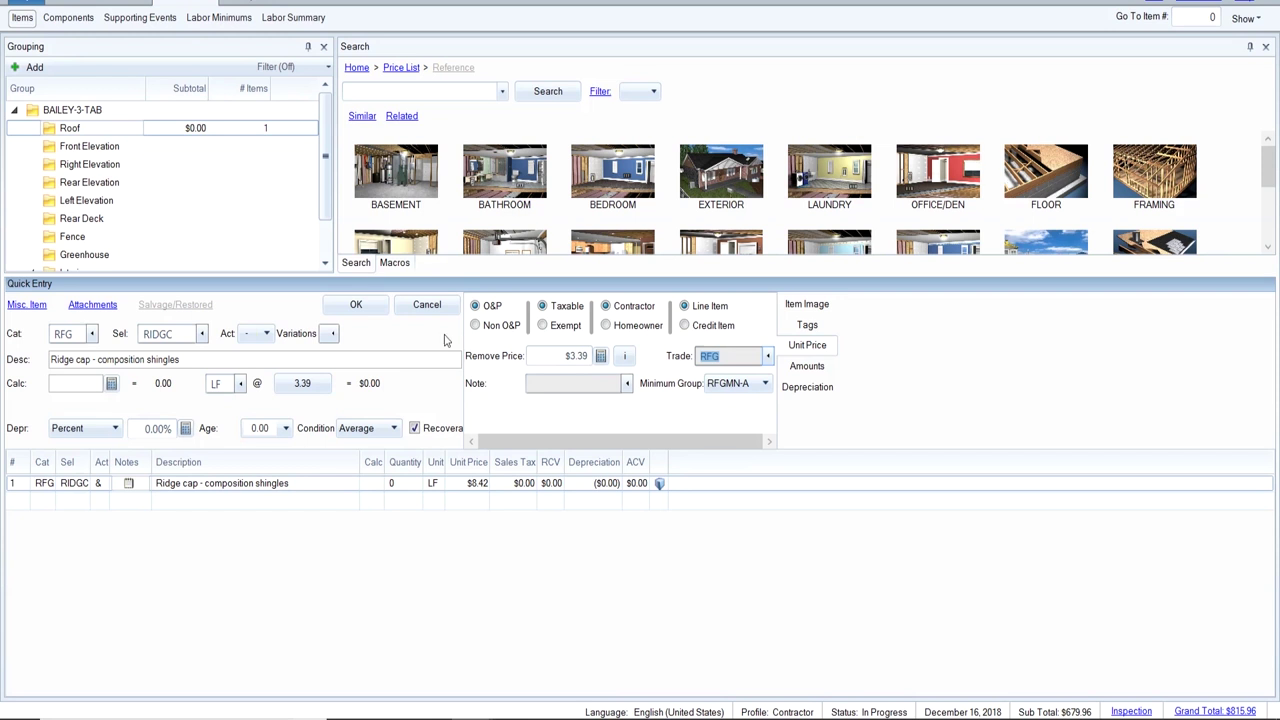
{"action": "left_click", "coordinate": [73, 384]}
{"action": "type", "text": "107"}
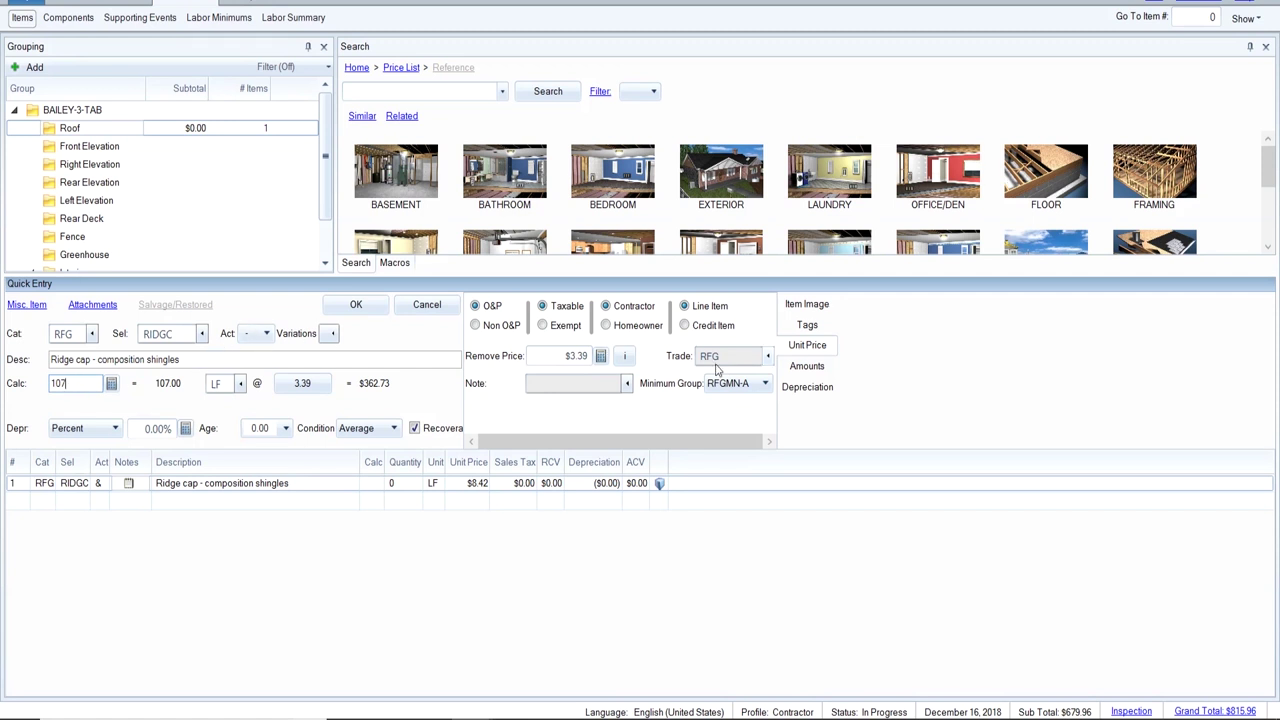
{"action": "left_click", "coordinate": [355, 305]}
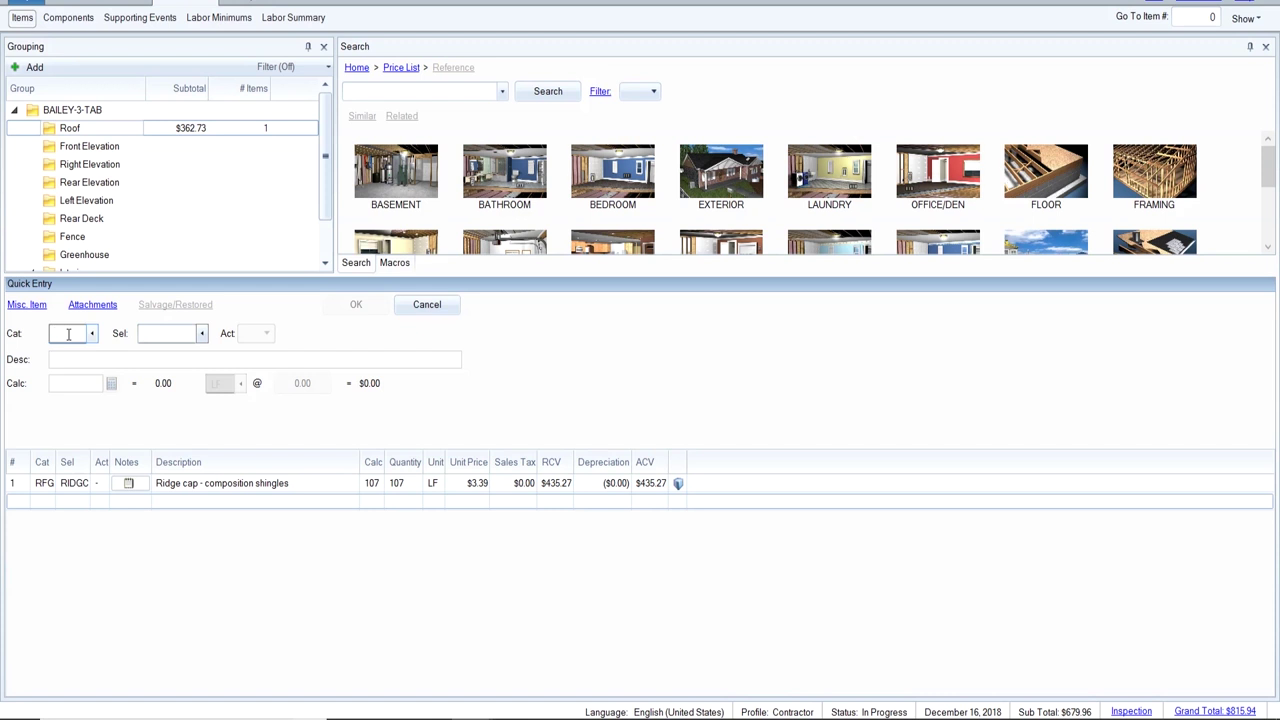
Start another RFG entry, find composition shingle ridge cap RIDGC by searching the selectors for "cap", and set its action to Remove.
{"action": "type", "text": "RFG"}
{"action": "key", "text": "Tab"}
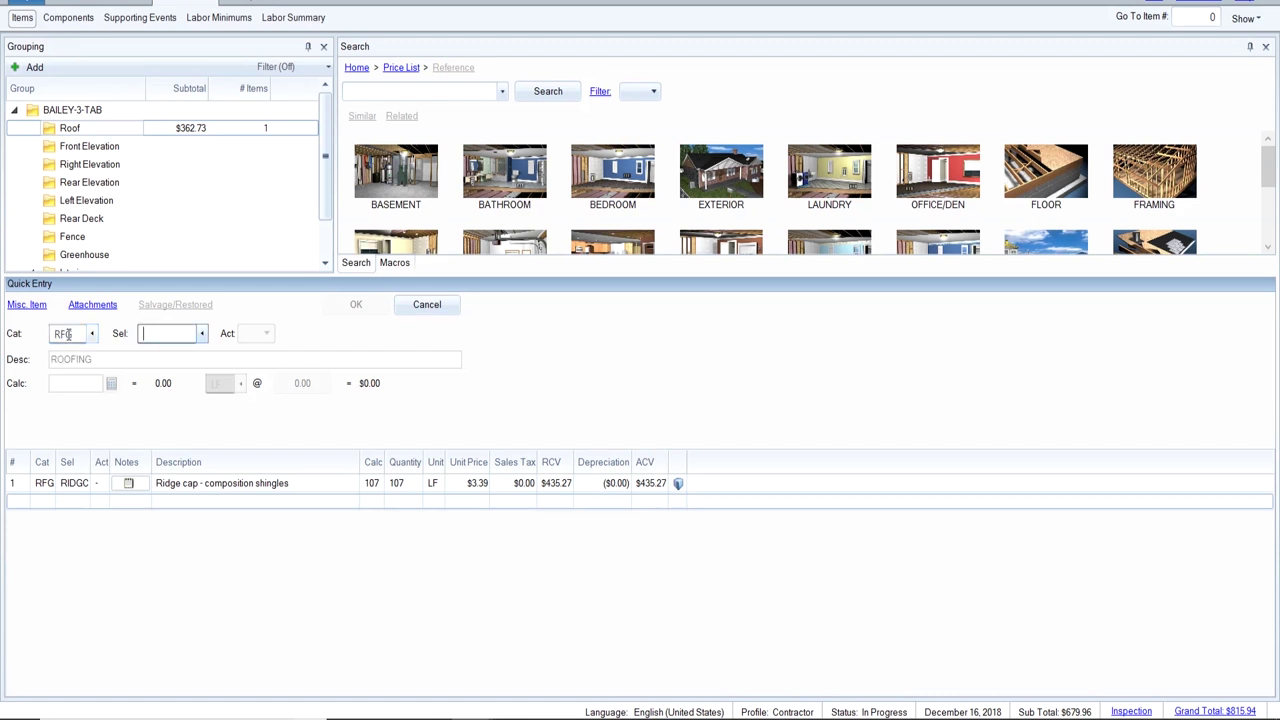
{"action": "type", "text": "CA"}
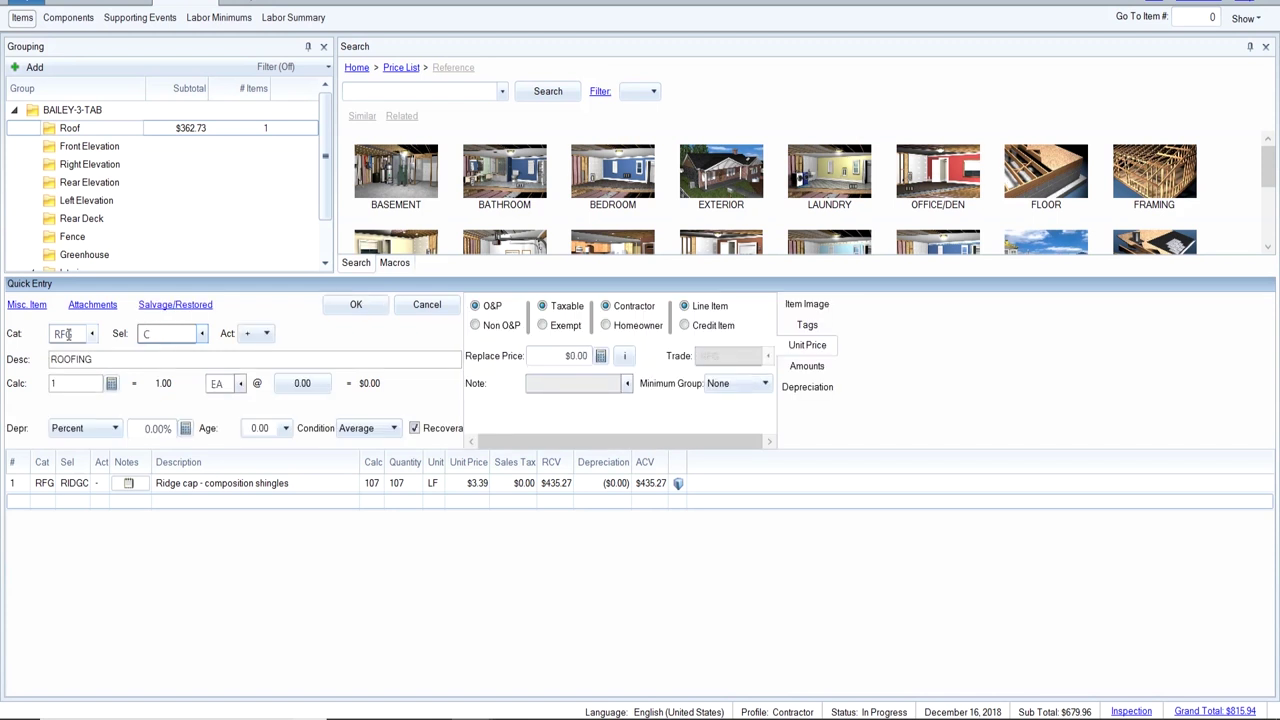
{"action": "key", "text": "BackSpace"}
{"action": "left_click", "coordinate": [204, 335]}
{"action": "type", "text": "ca"}
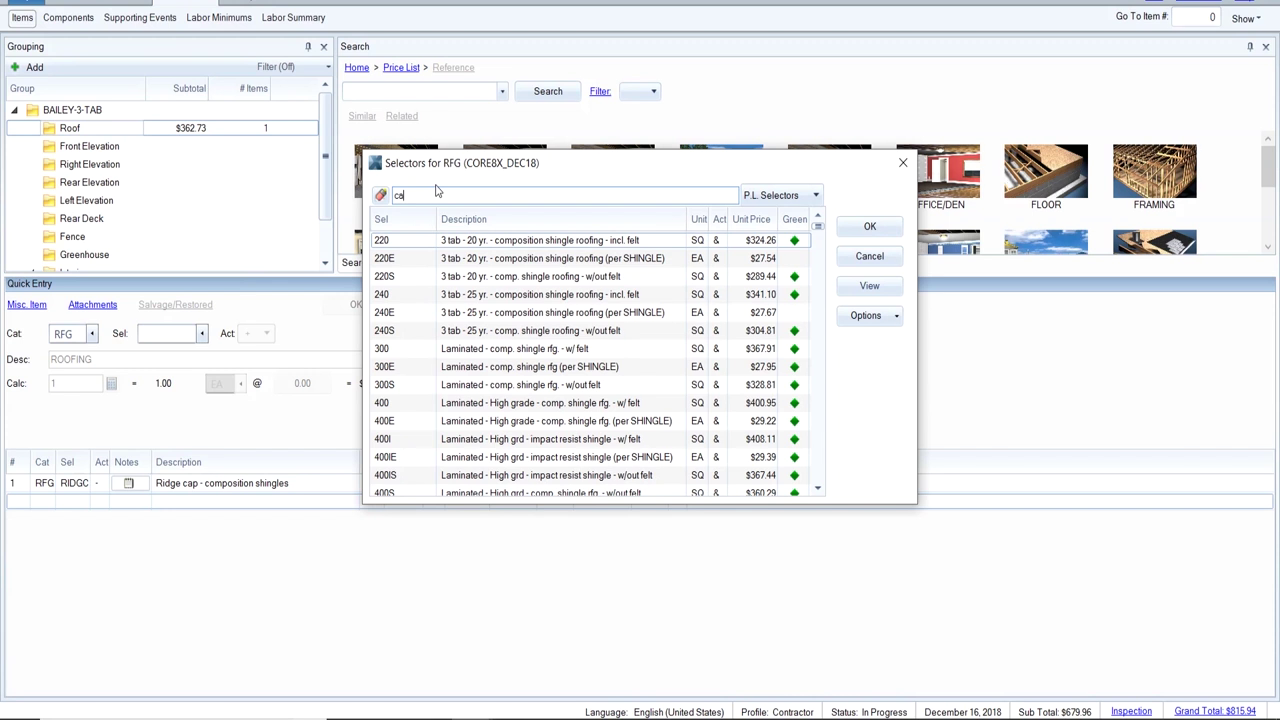
{"action": "type", "text": "p"}
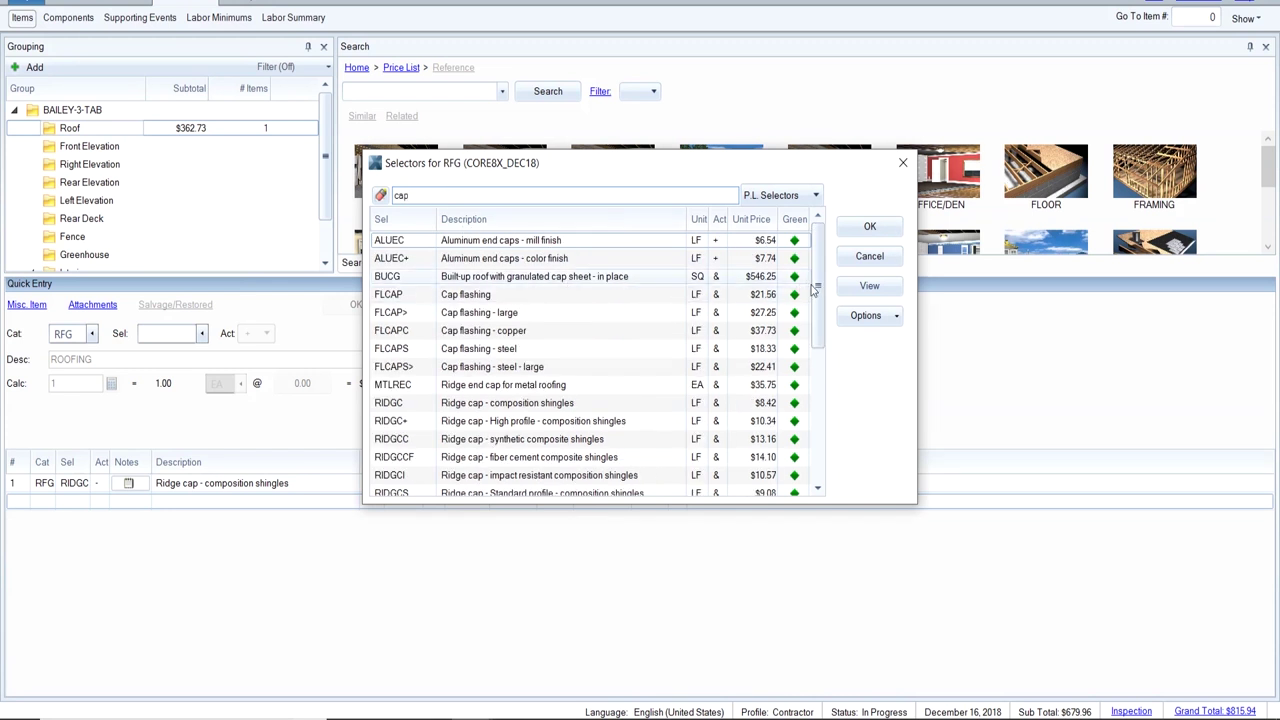
{"action": "scroll", "coordinate": [814, 290], "scroll_direction": "down", "scroll_amount": 2}
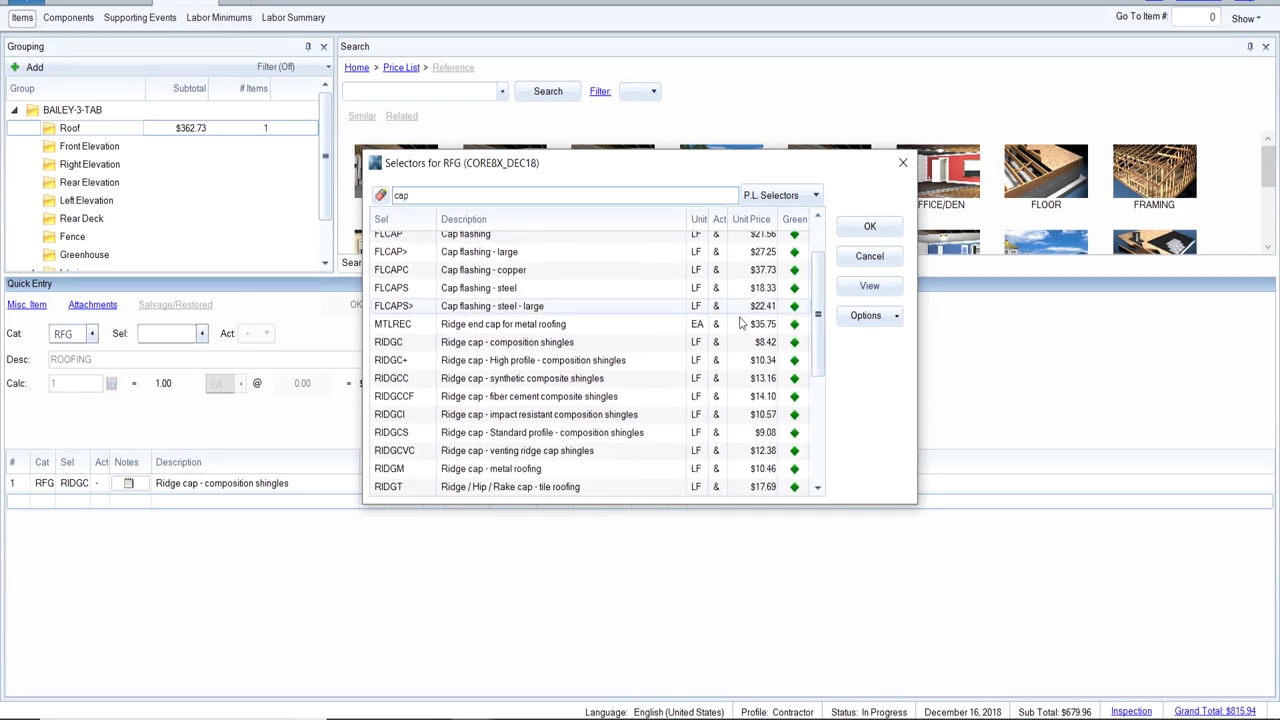
{"action": "double_click", "coordinate": [553, 343]}
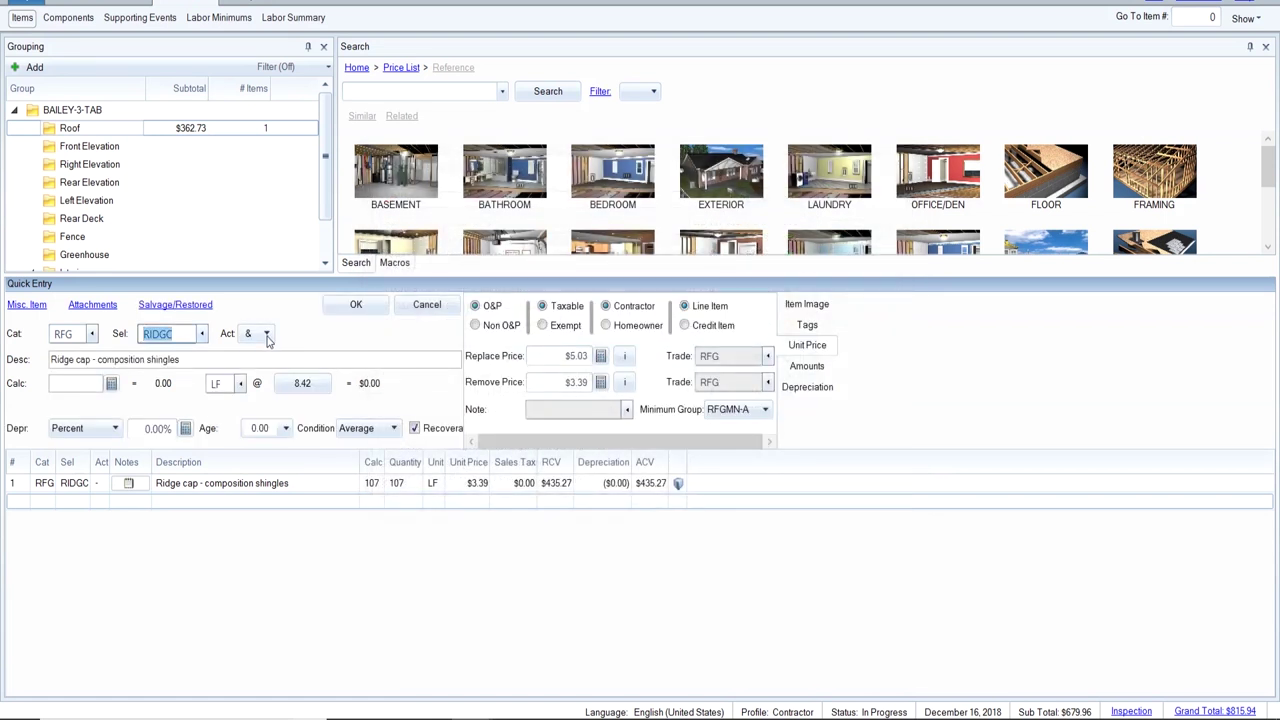
{"action": "left_click", "coordinate": [266, 334]}
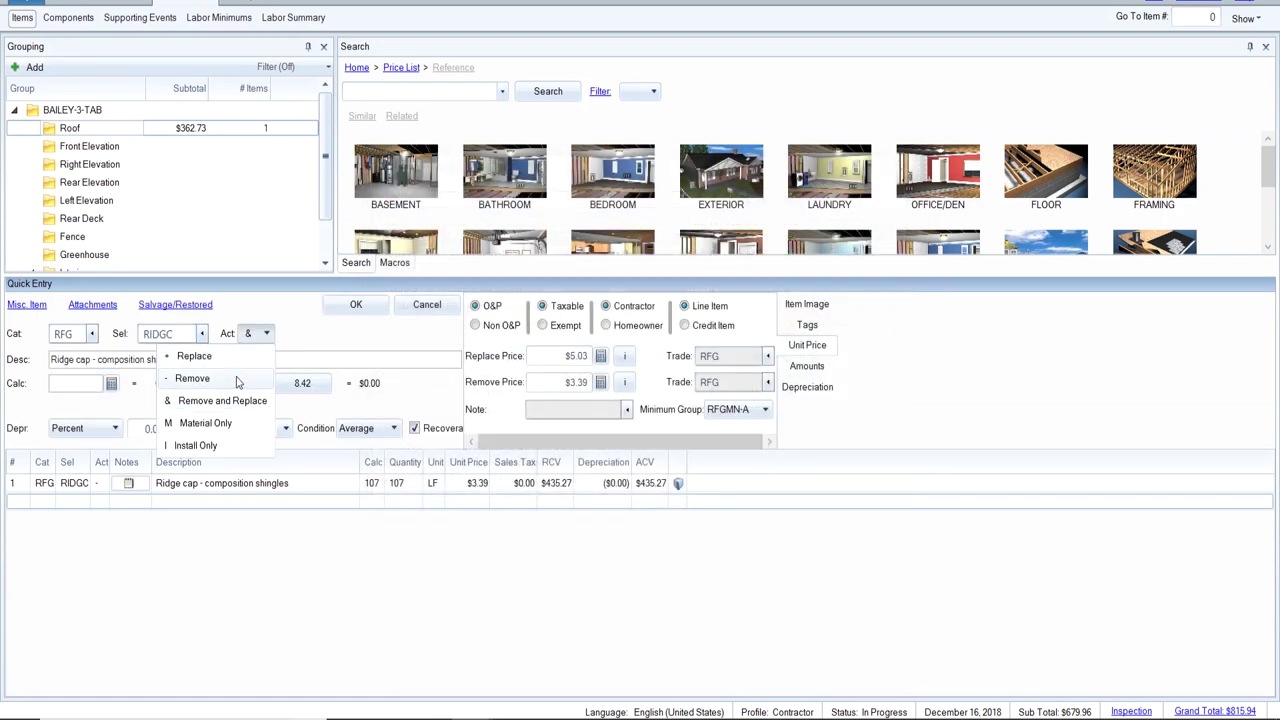
{"action": "left_click", "coordinate": [236, 378]}
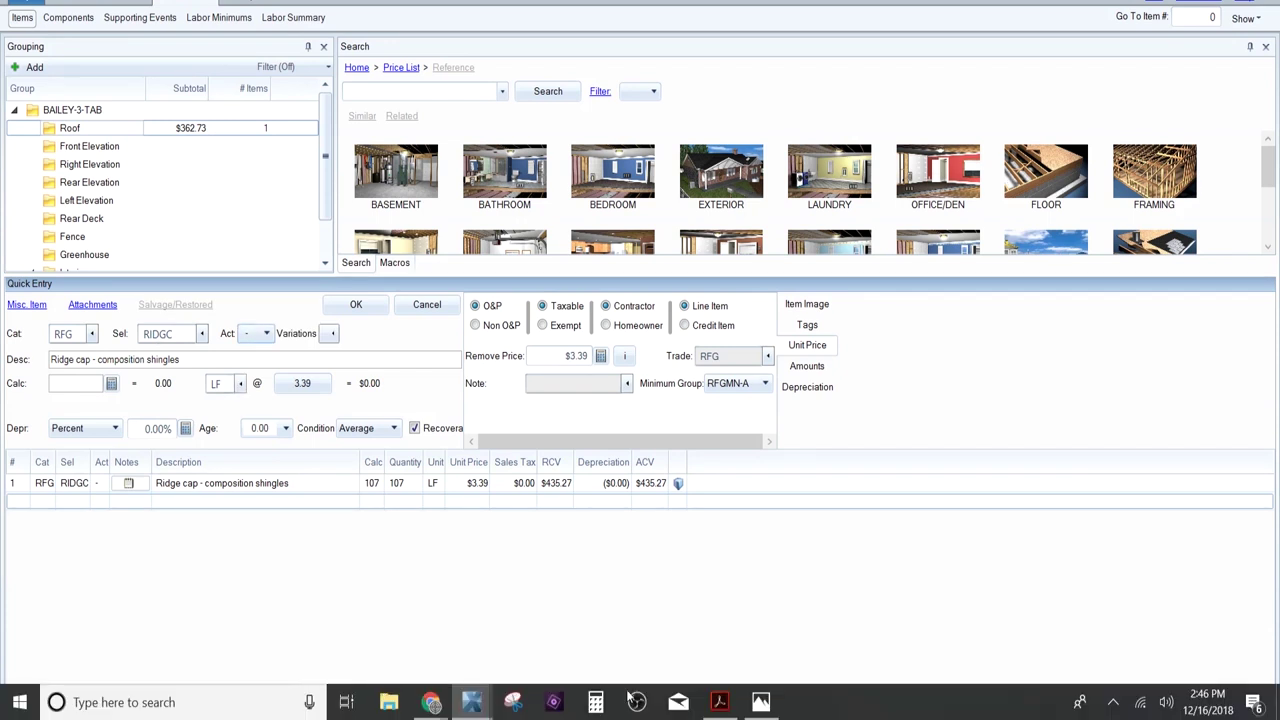
Check the ridge lengths in the 3 Tab Shingle Estimate PDF and return to the BAILEY-3-TAB estimate in Xactimate.
{"action": "left_click", "coordinate": [720, 702]}
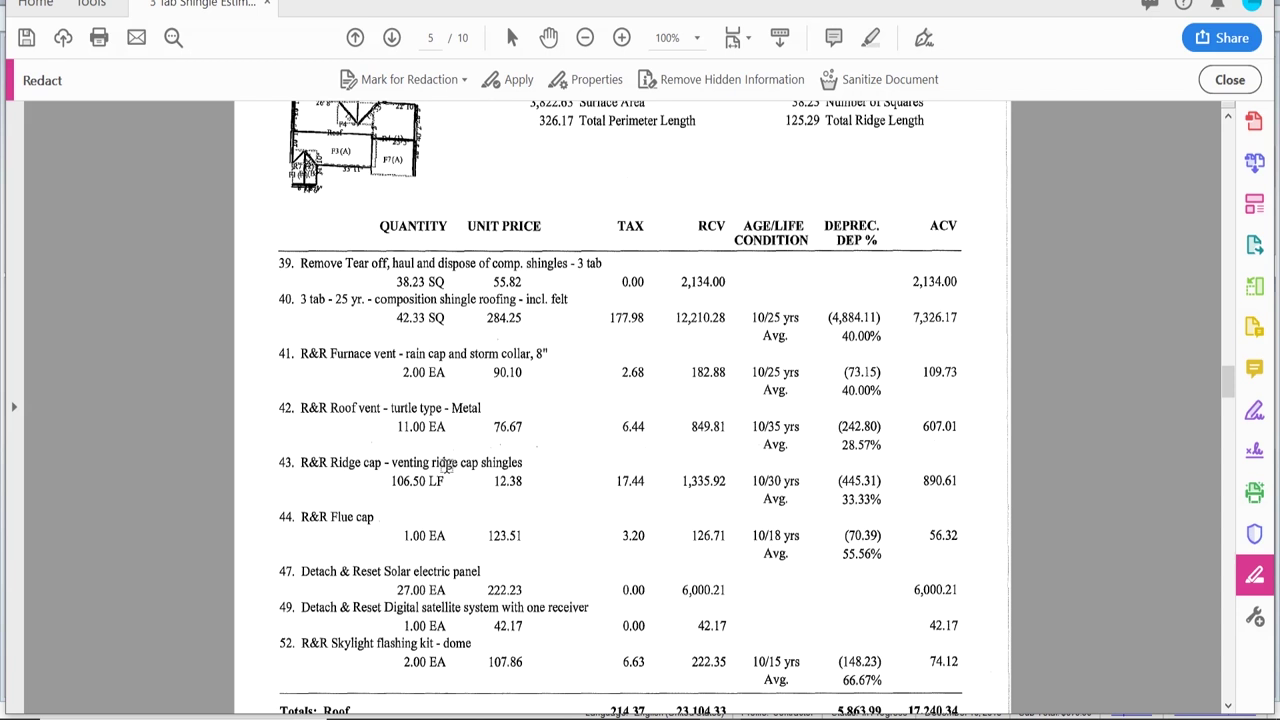
{"action": "mouse_move", "coordinate": [576, 718]}
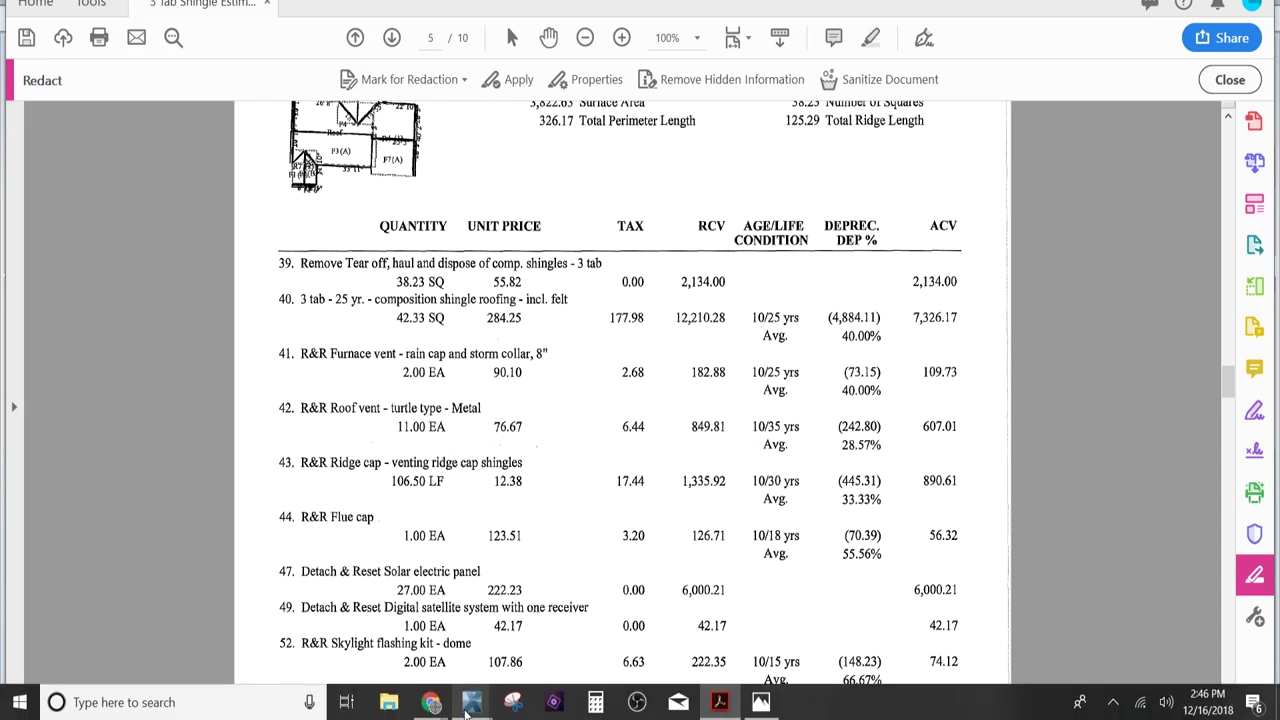
{"action": "mouse_move", "coordinate": [471, 702]}
{"action": "left_click", "coordinate": [561, 609]}
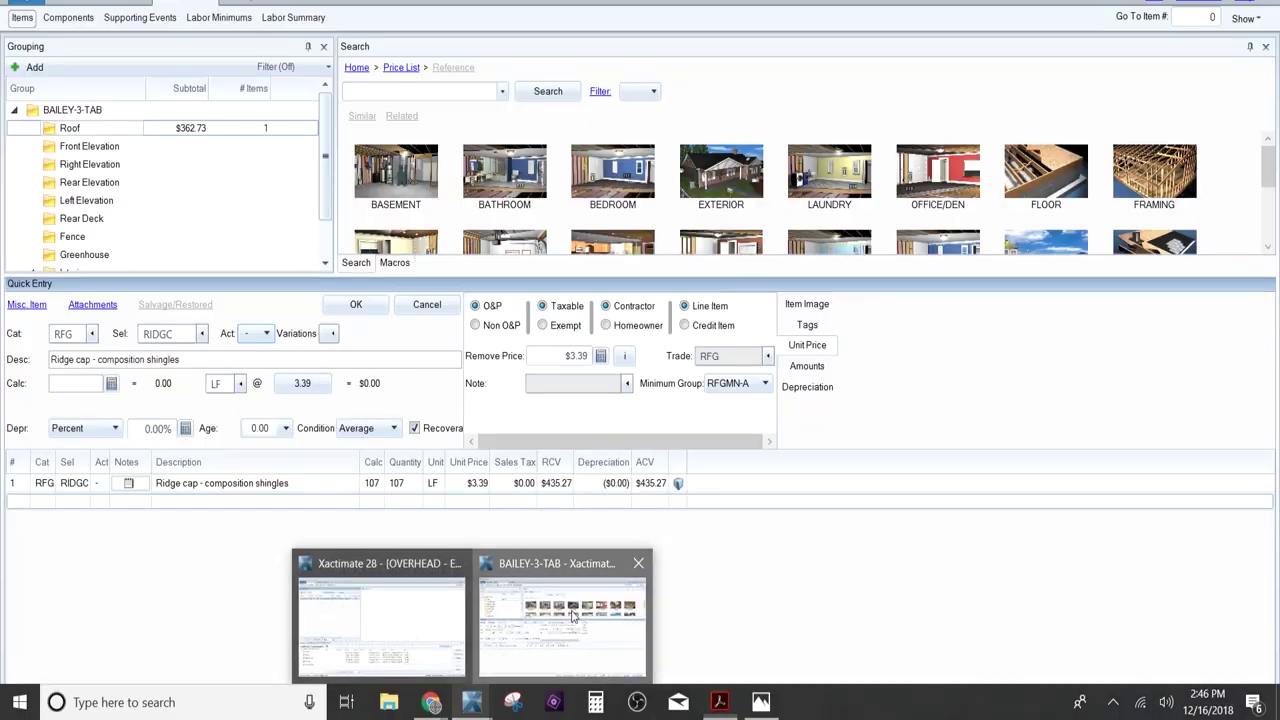
Set the second ridge cap entry's quantity calculation to 125-107 and add it to Roof, accepting the duplicate item.
{"action": "left_click", "coordinate": [88, 386]}
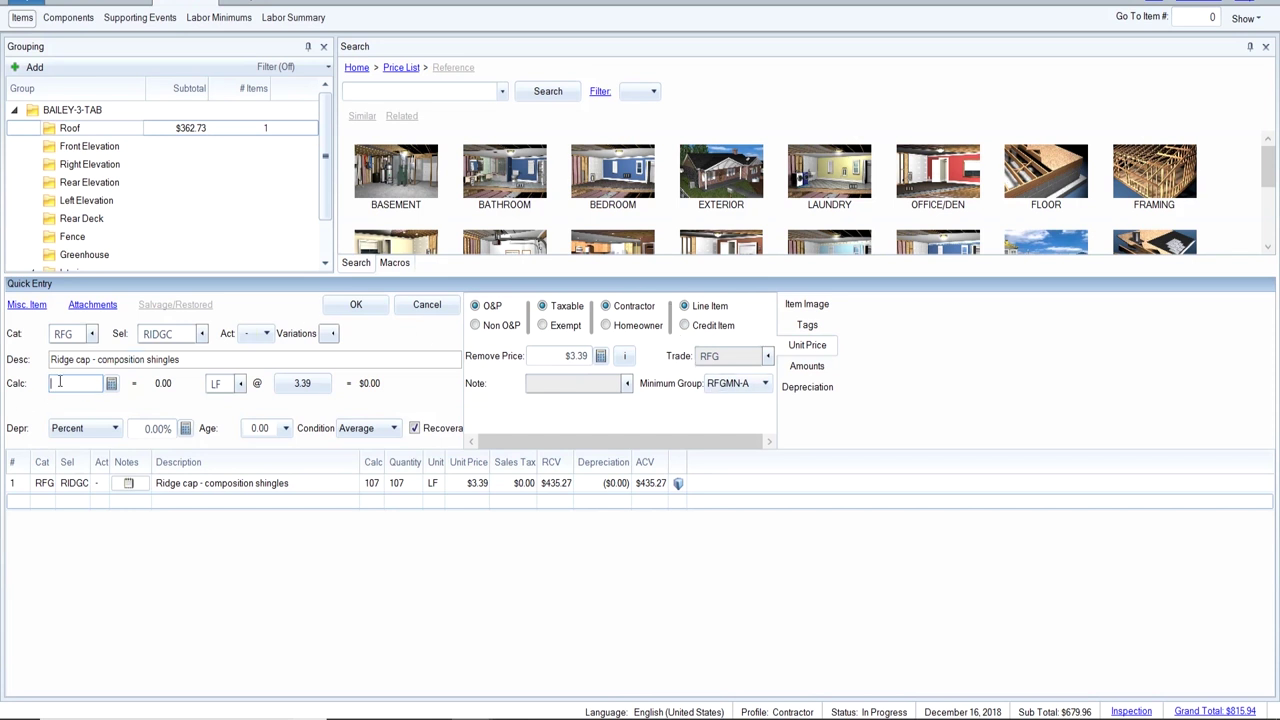
{"action": "type", "text": "107"}
{"action": "key", "text": "BackSpace"}
{"action": "key", "text": "BackSpace"}
{"action": "key", "text": "BackSpace"}
{"action": "type", "text": "12*1.5"}
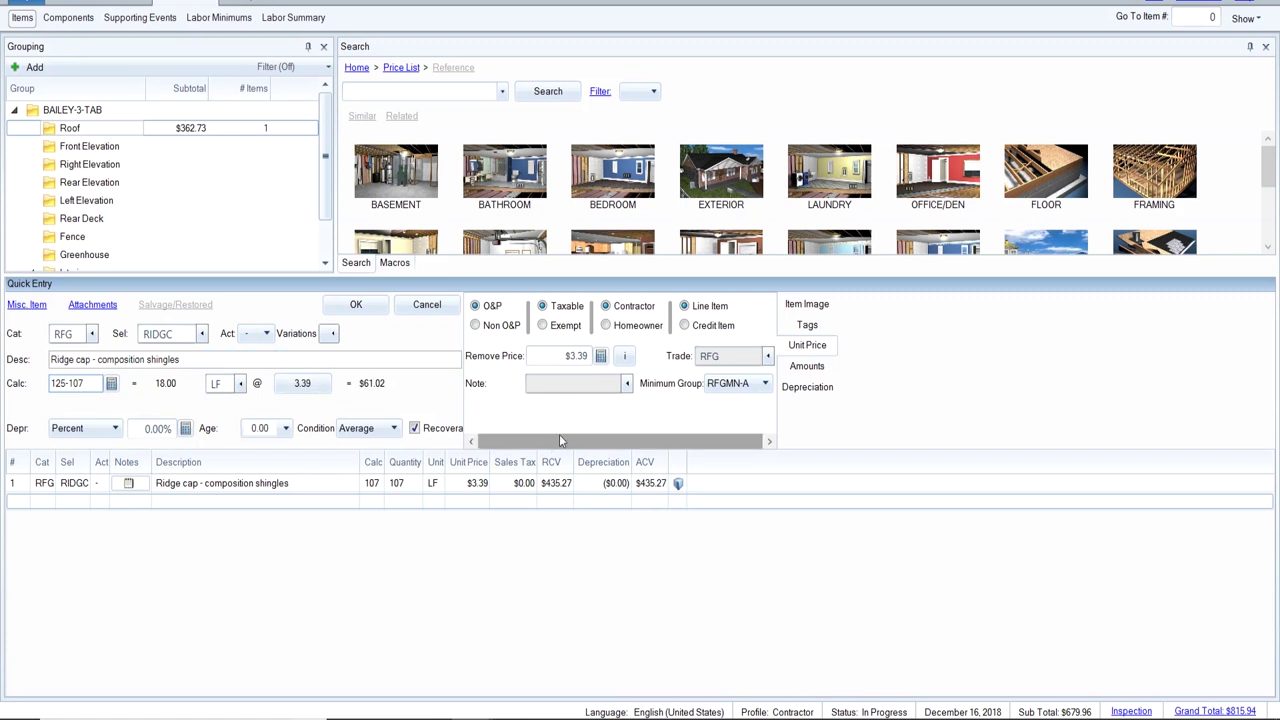
{"action": "left_click", "coordinate": [355, 307]}
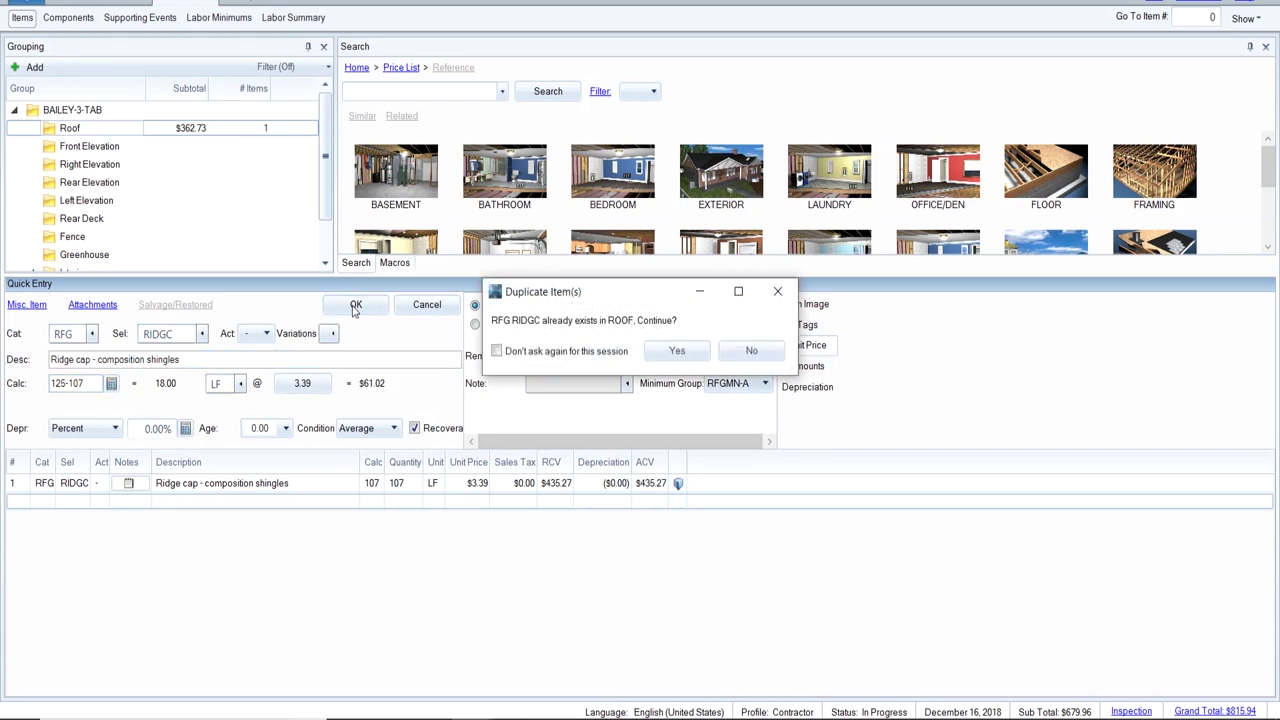
{"action": "left_click", "coordinate": [680, 352]}
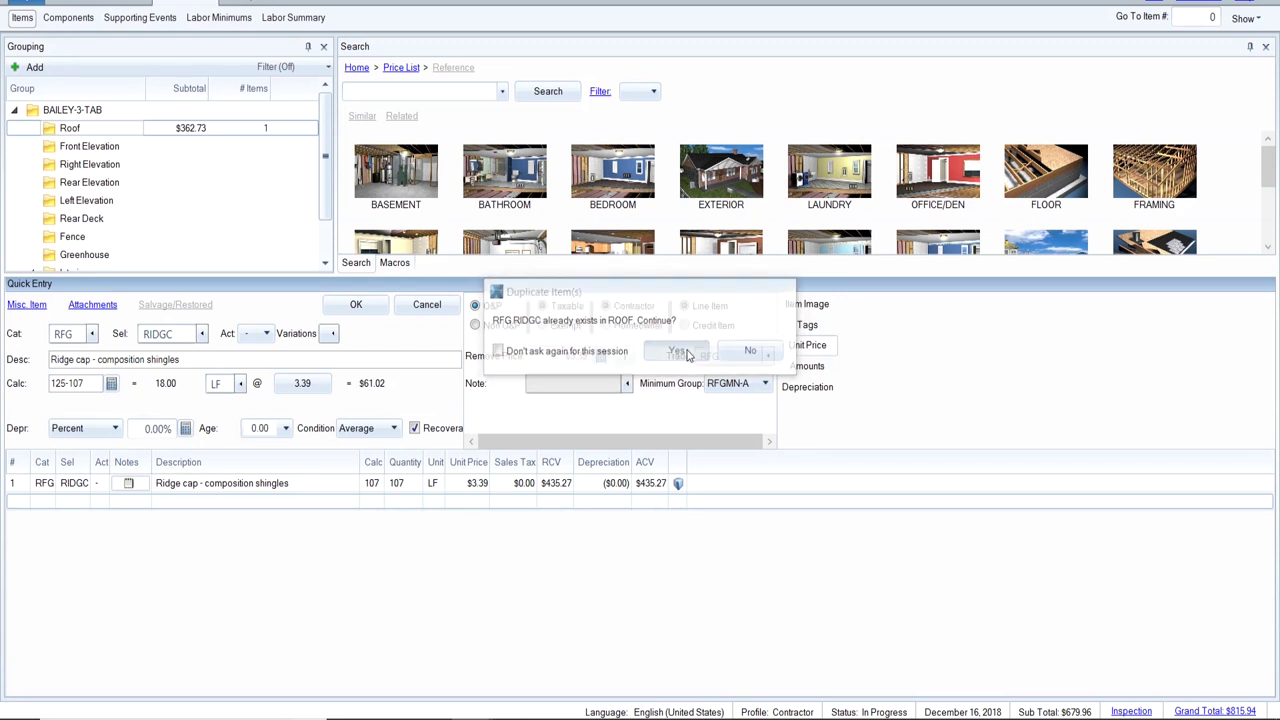
Change the 107 LF ridge cap item to selector VENTR with trade RFG, and save it.
{"action": "left_click", "coordinate": [138, 490]}
{"action": "left_click", "coordinate": [174, 331]}
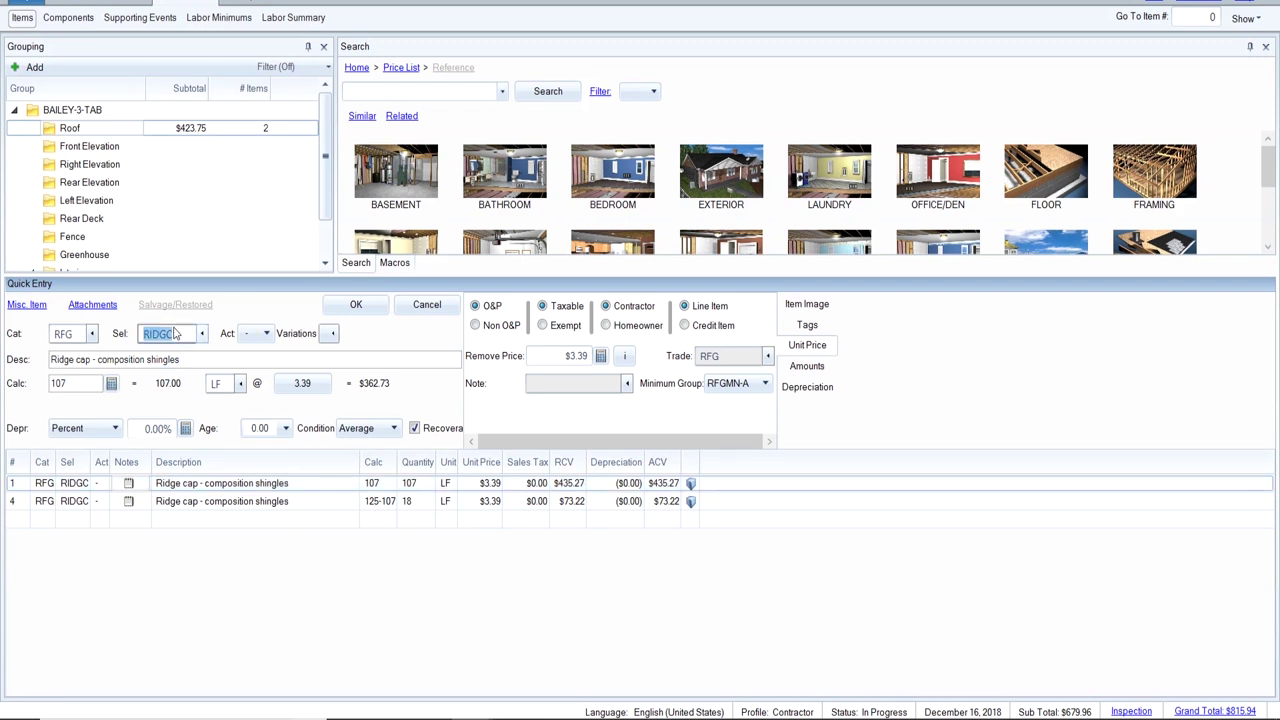
{"action": "type", "text": "VENTR"}
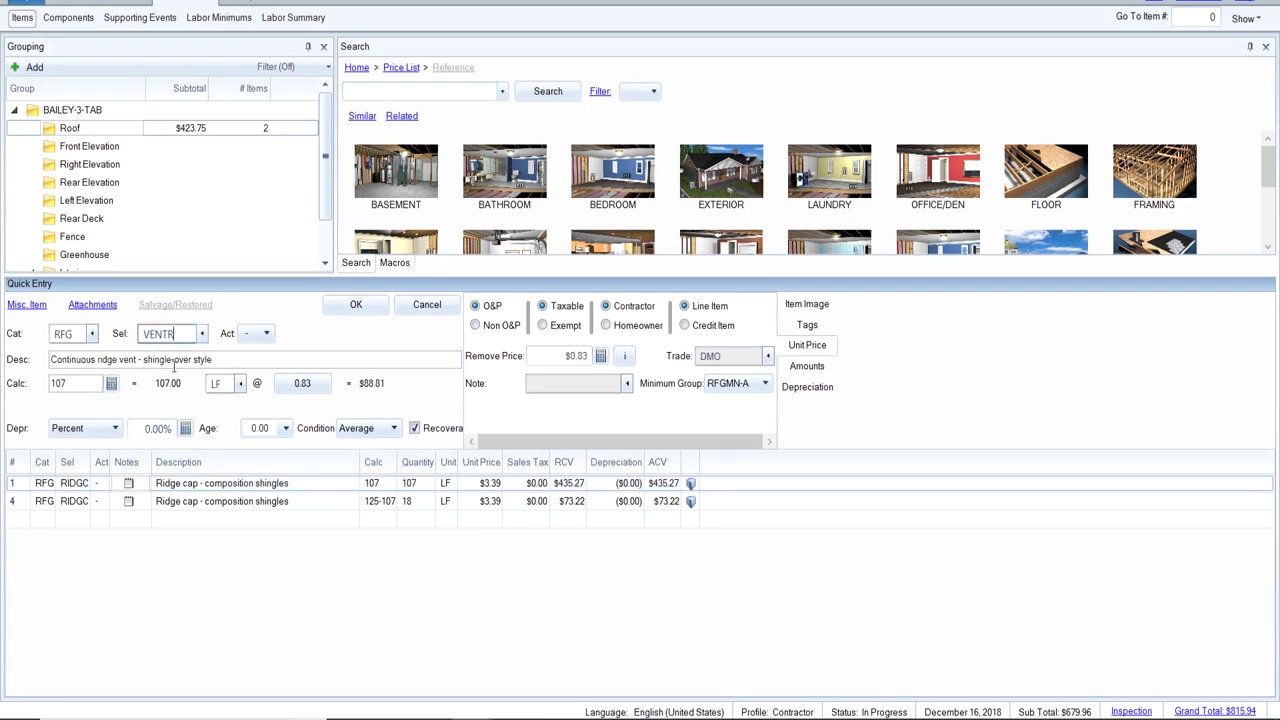
{"action": "left_click", "coordinate": [720, 356]}
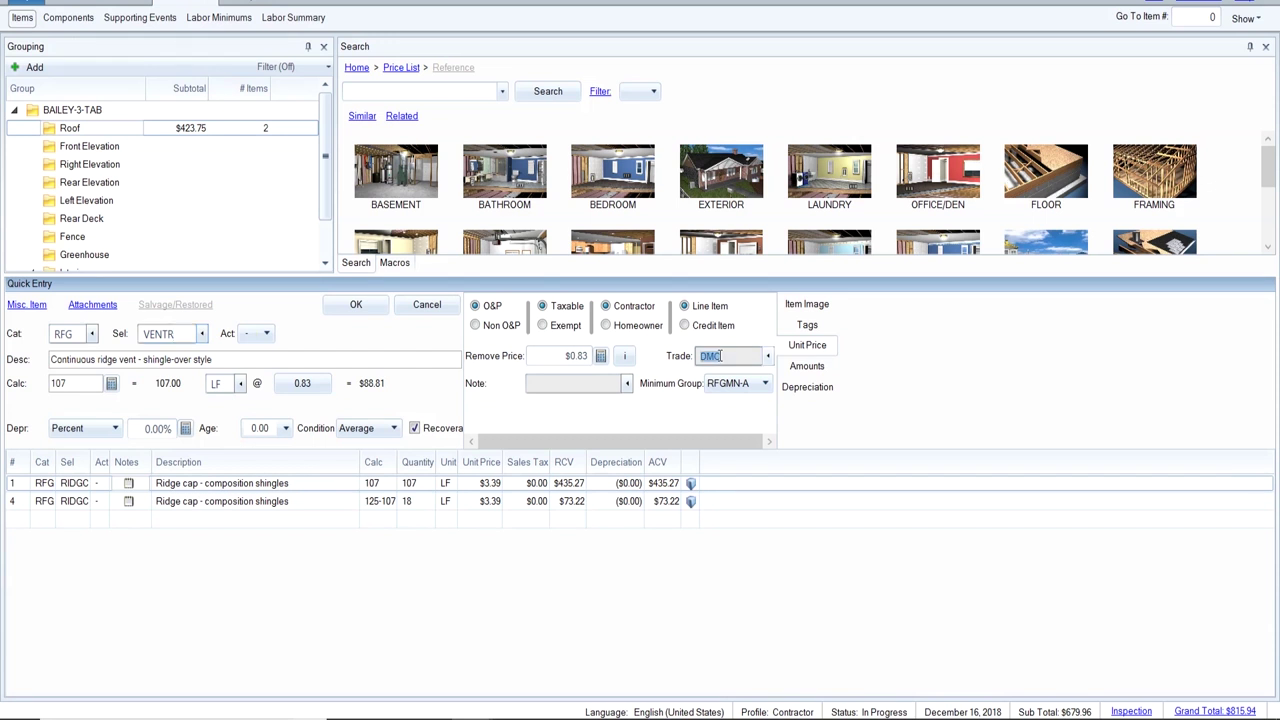
{"action": "type", "text": "RFG"}
{"action": "left_click", "coordinate": [352, 305]}
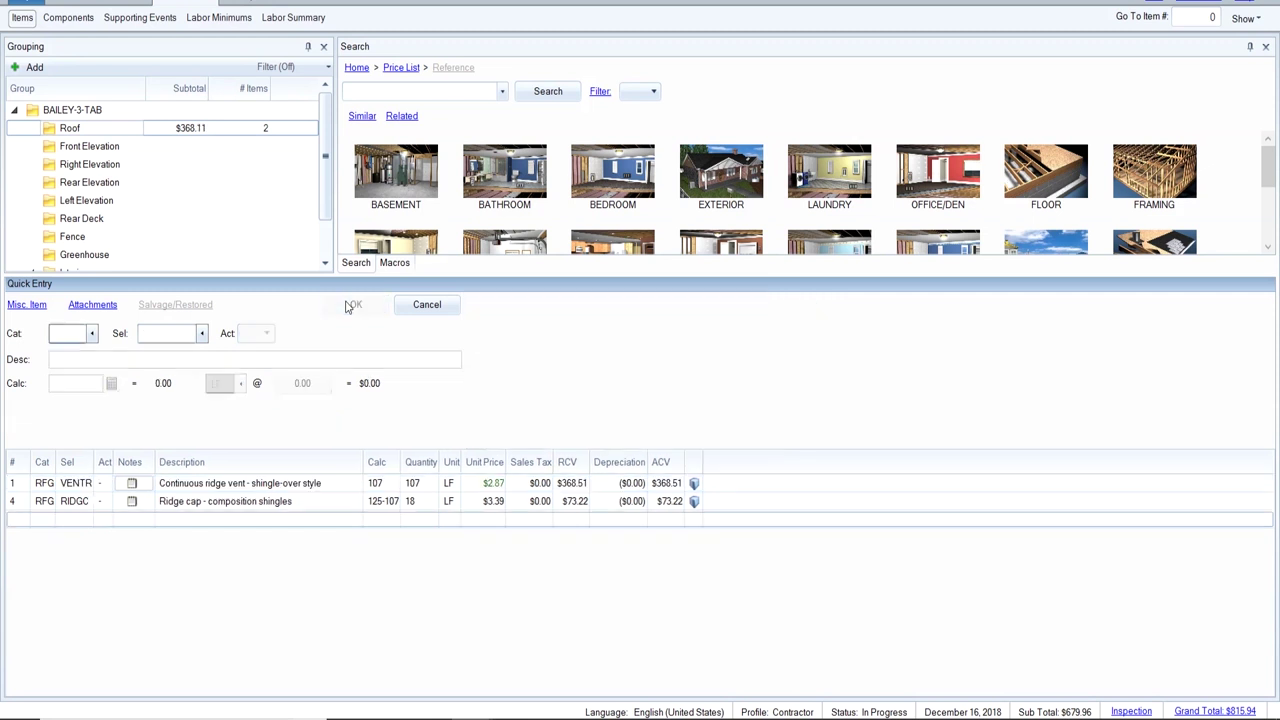
Start a new RFG entry with selector 240 for 3 tab 25 yr. shingles including felt, and set its action to Remove.
{"action": "left_click", "coordinate": [148, 487]}
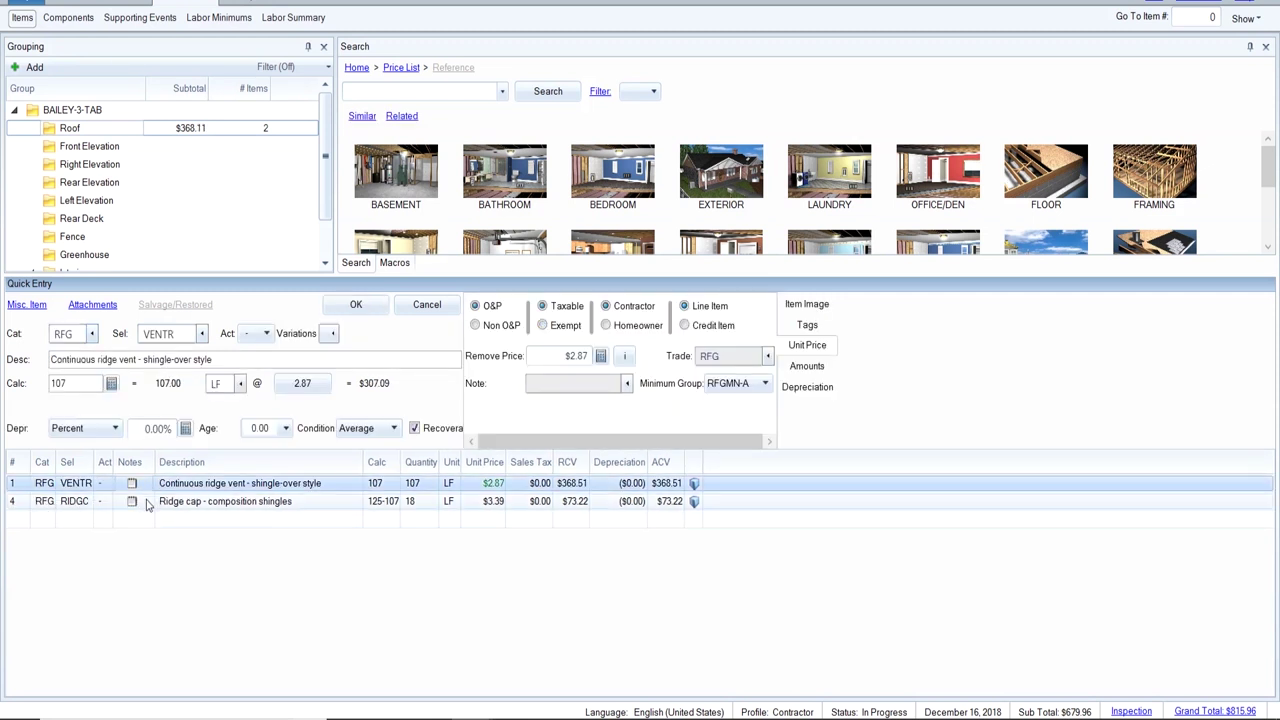
{"action": "left_click", "coordinate": [147, 503]}
{"action": "left_click", "coordinate": [147, 521]}
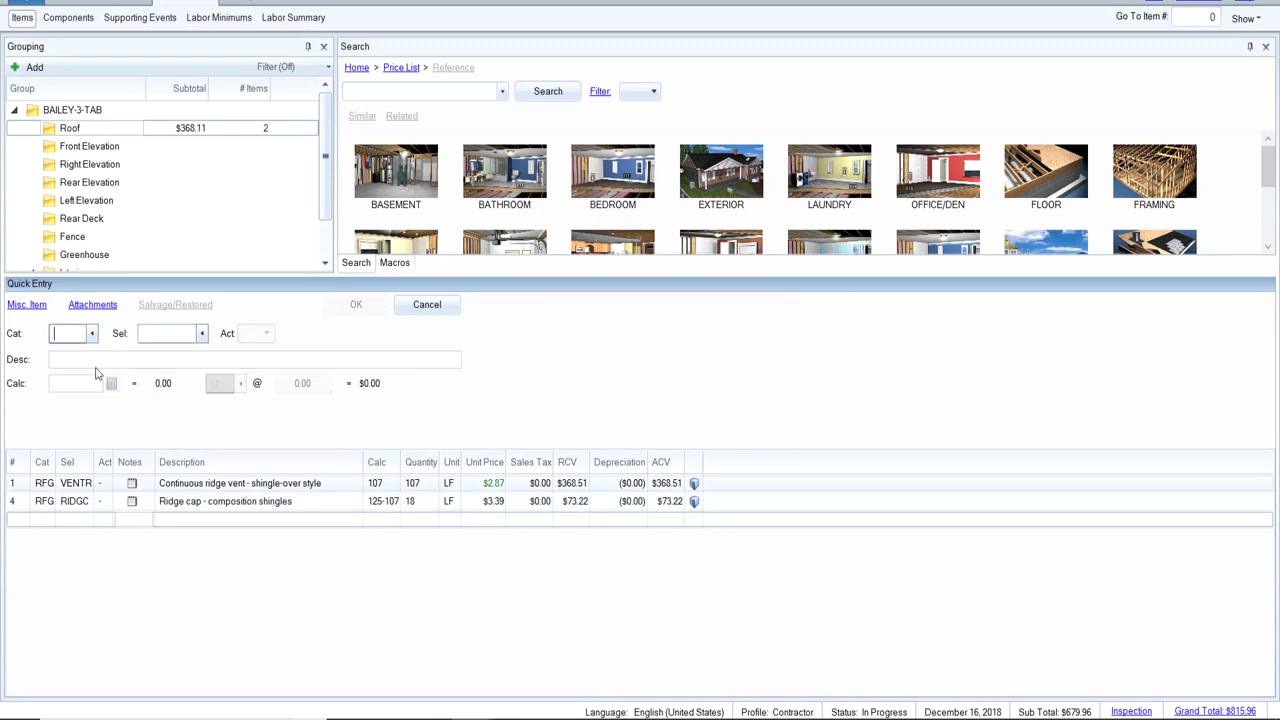
{"action": "type", "text": "RFG"}
{"action": "key", "text": "Tab"}
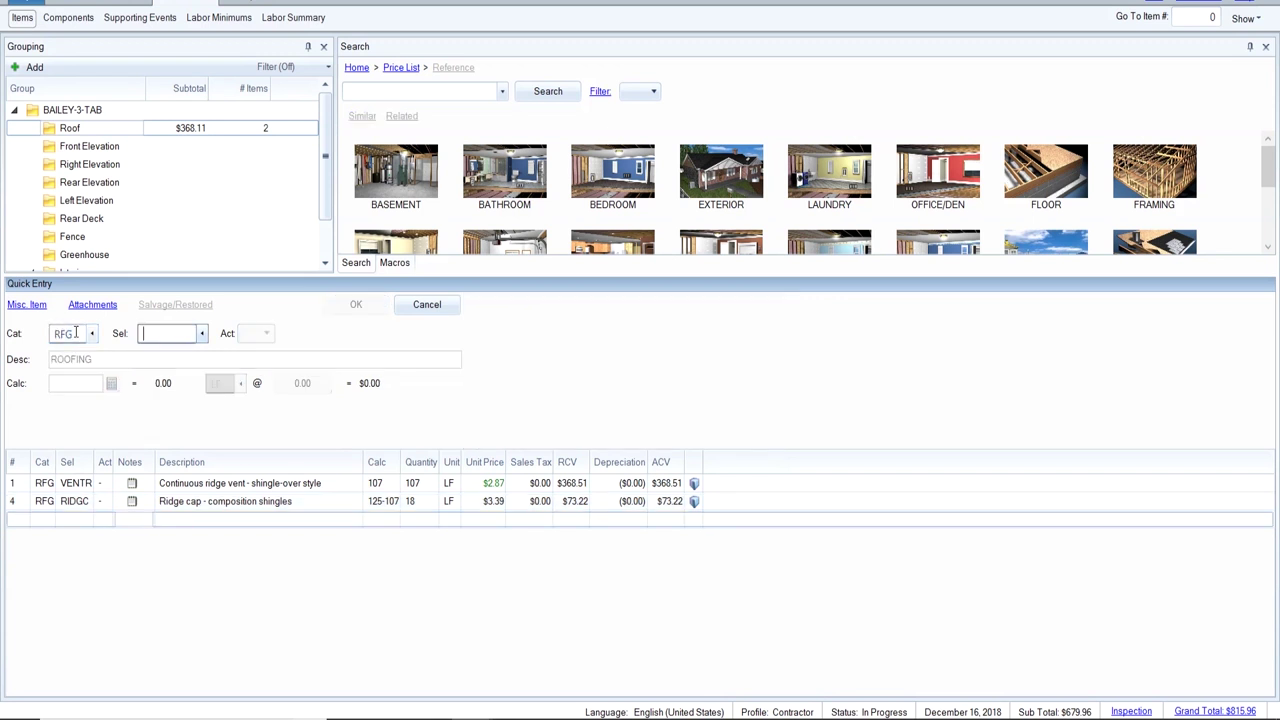
{"action": "type", "text": "240"}
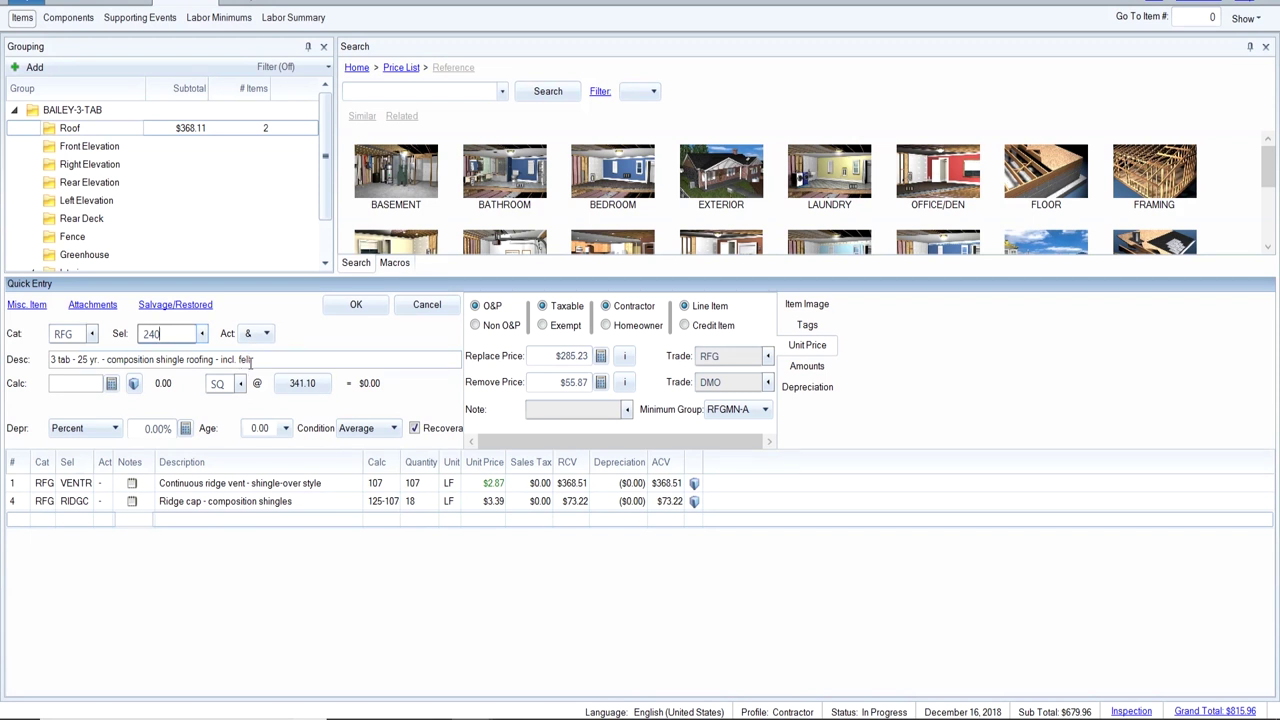
{"action": "left_click", "coordinate": [195, 340]}
{"action": "type", "text": "S"}
{"action": "key", "text": "BackSpace"}
{"action": "left_click", "coordinate": [266, 333]}
{"action": "left_click", "coordinate": [245, 379]}
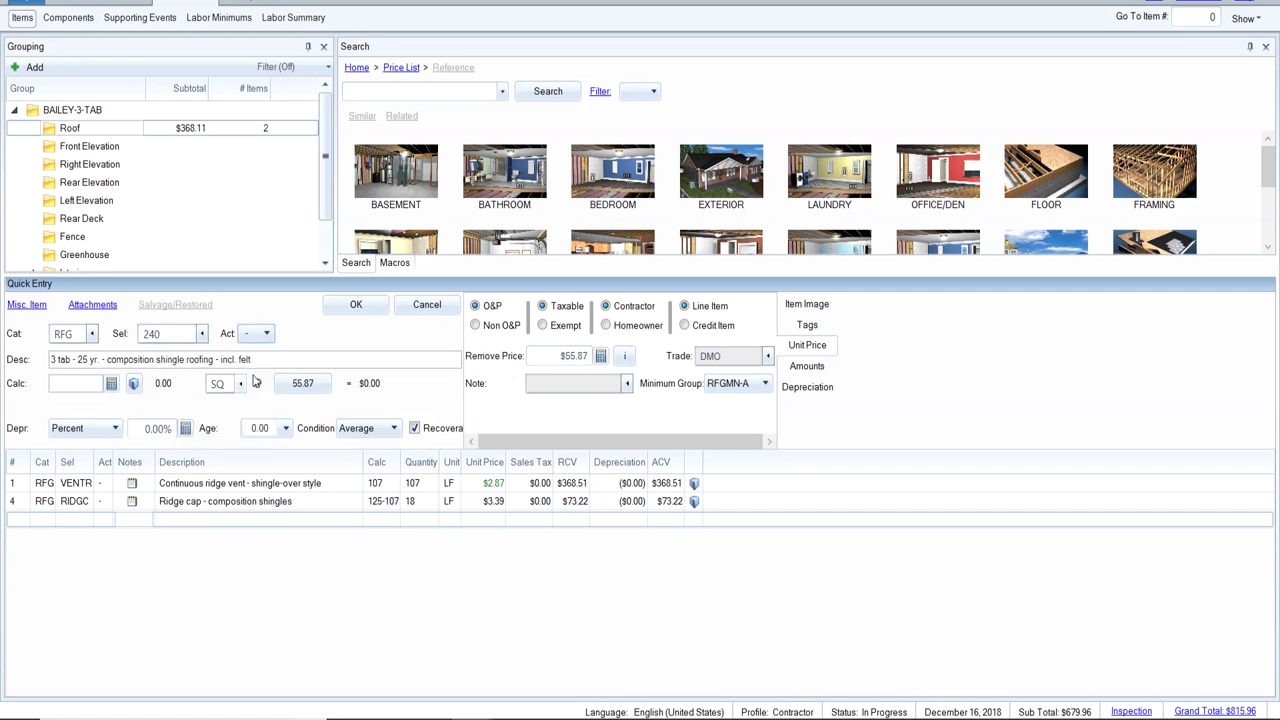
Set the 3 tab shingle removal entry's trade to RFG and its quantity to 38.23 SQ, consulting the PDF estimate.
{"action": "left_click", "coordinate": [736, 356]}
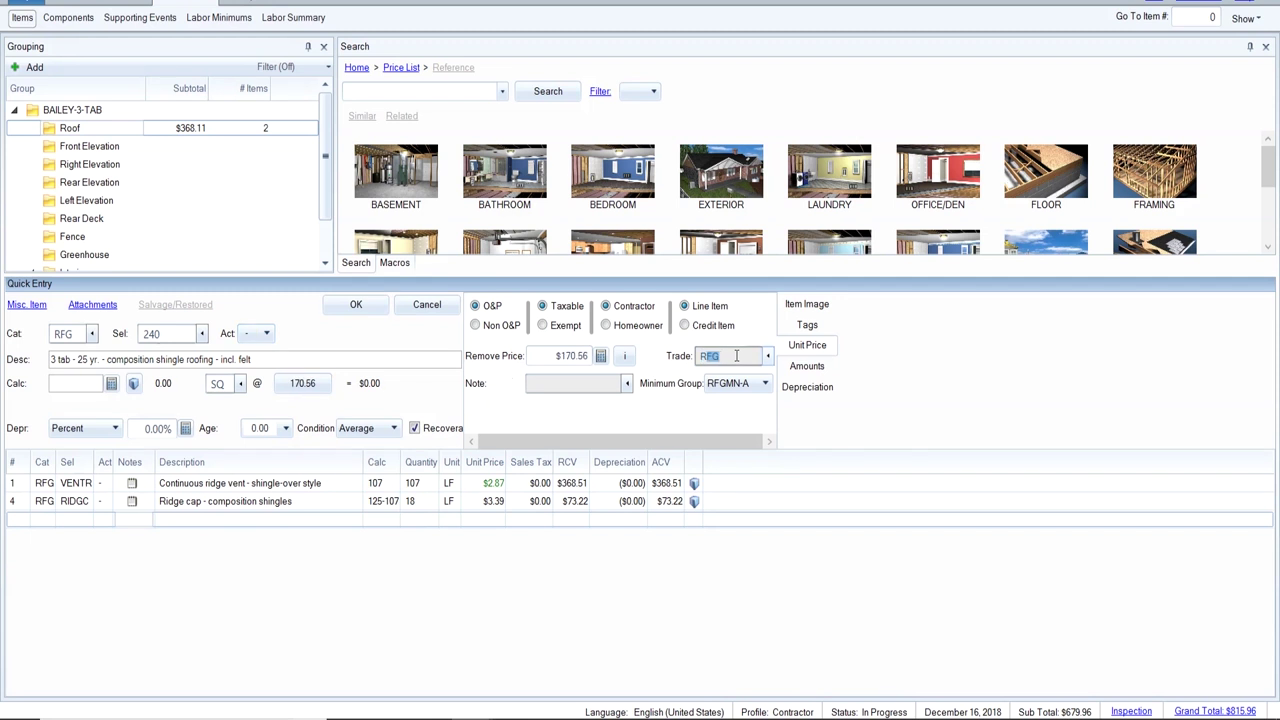
{"action": "left_click", "coordinate": [90, 382]}
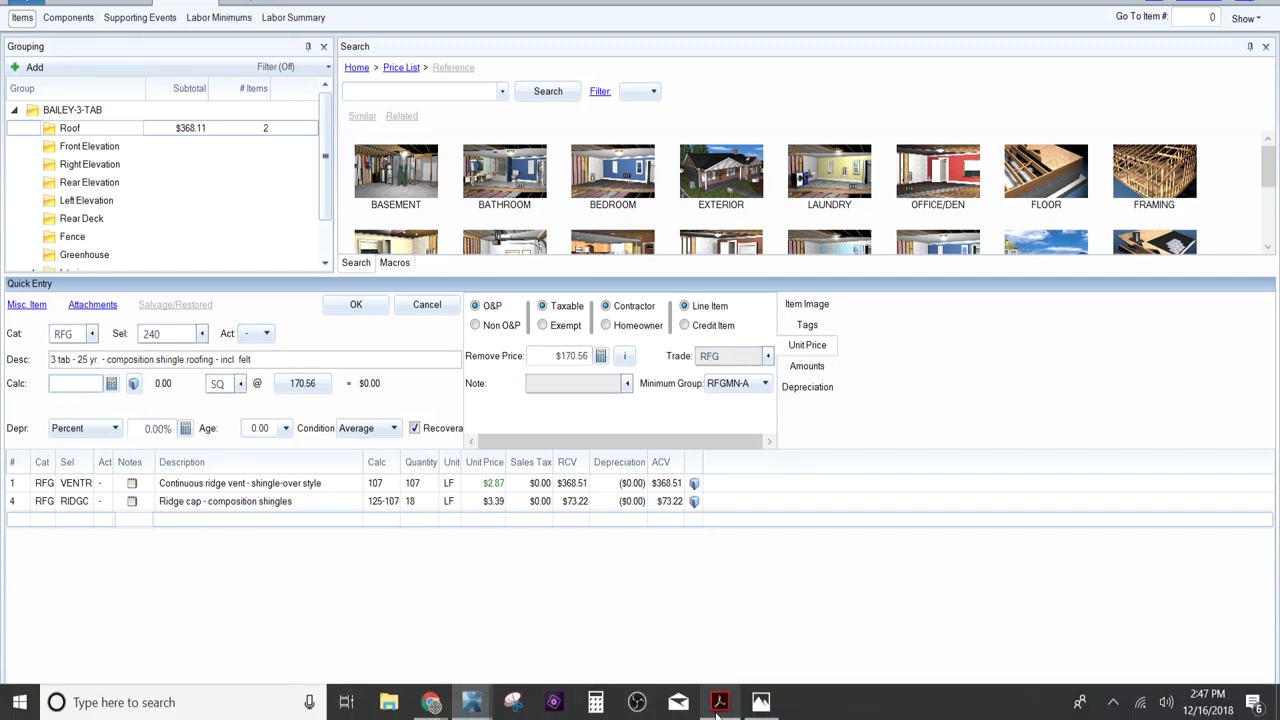
{"action": "mouse_move", "coordinate": [719, 700]}
{"action": "left_click", "coordinate": [743, 672]}
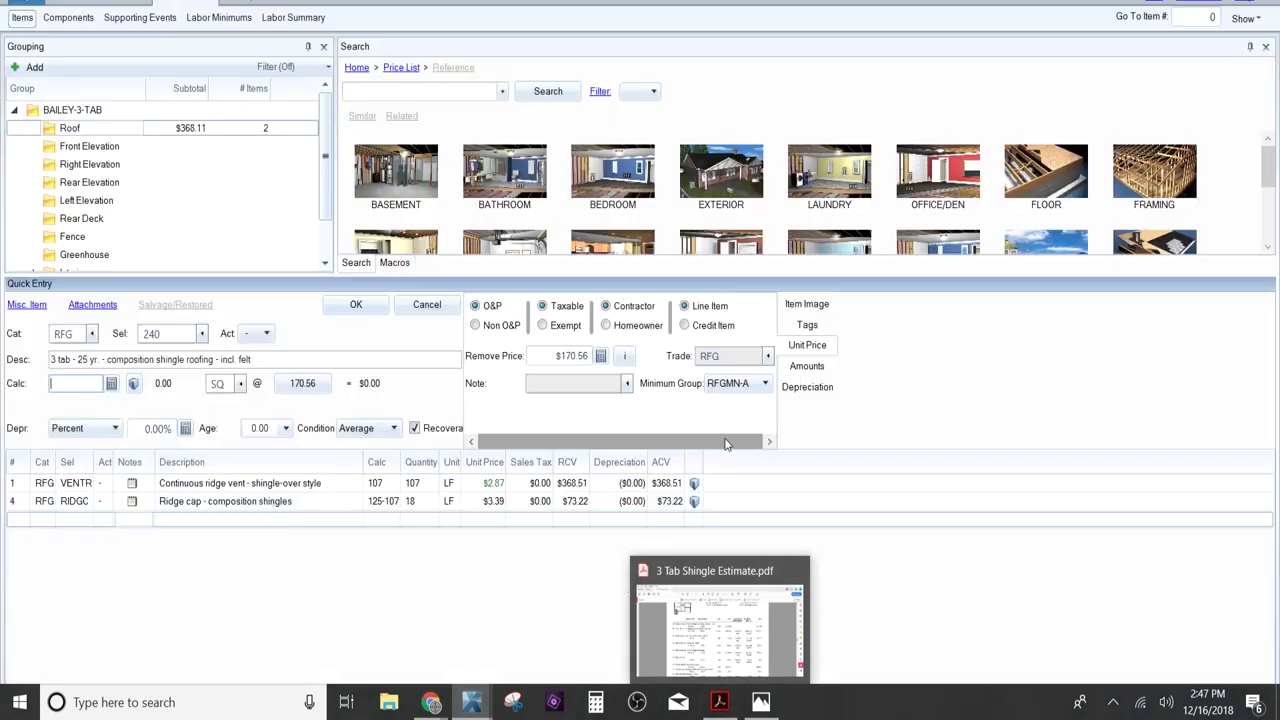
{"action": "type", "text": "38.23"}
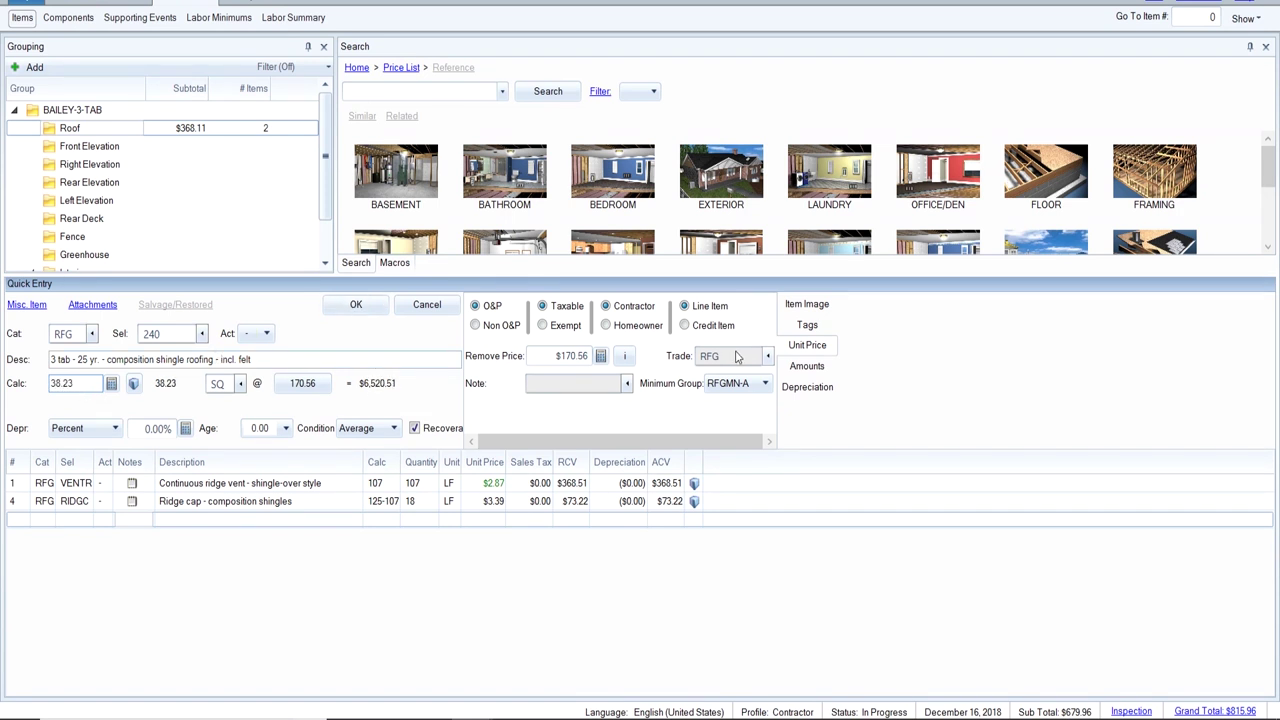
Add the 3 tab shingle removal entry to Roof, and review the Roof line items in the 3 Tab Shingle Estimate PDF.
{"action": "left_click", "coordinate": [358, 304]}
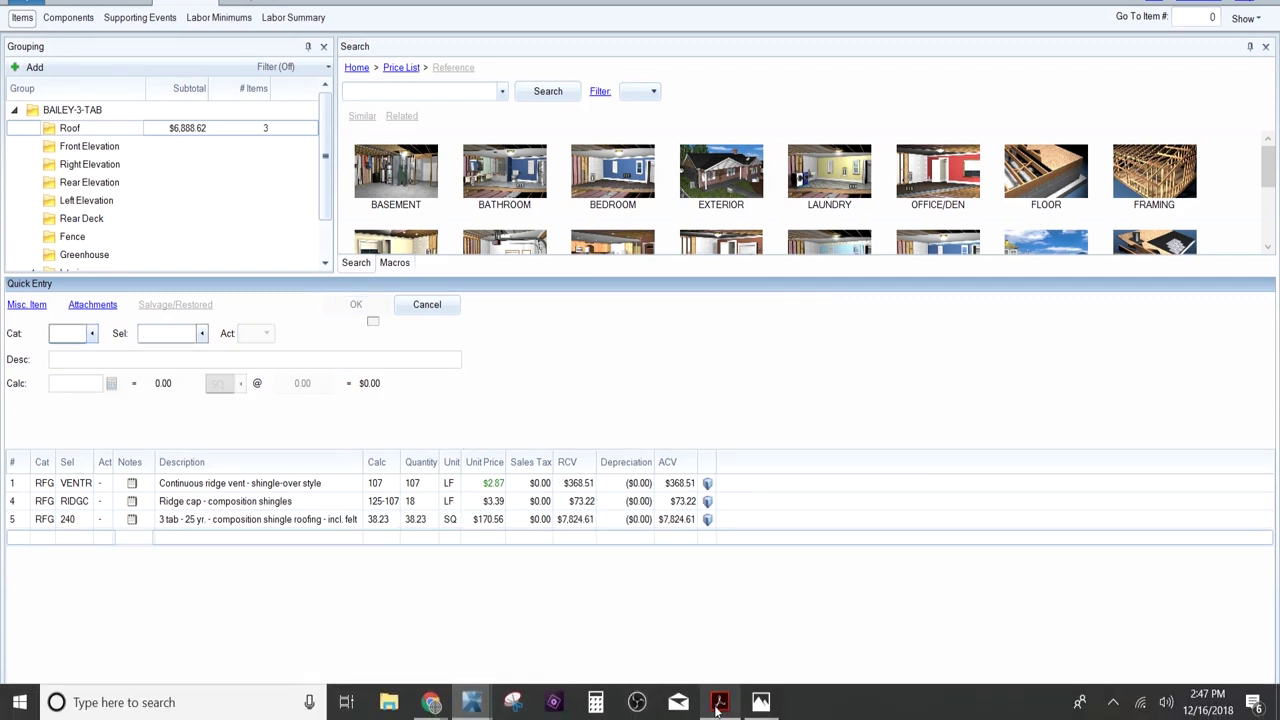
{"action": "mouse_move", "coordinate": [719, 702]}
{"action": "left_click", "coordinate": [750, 668]}
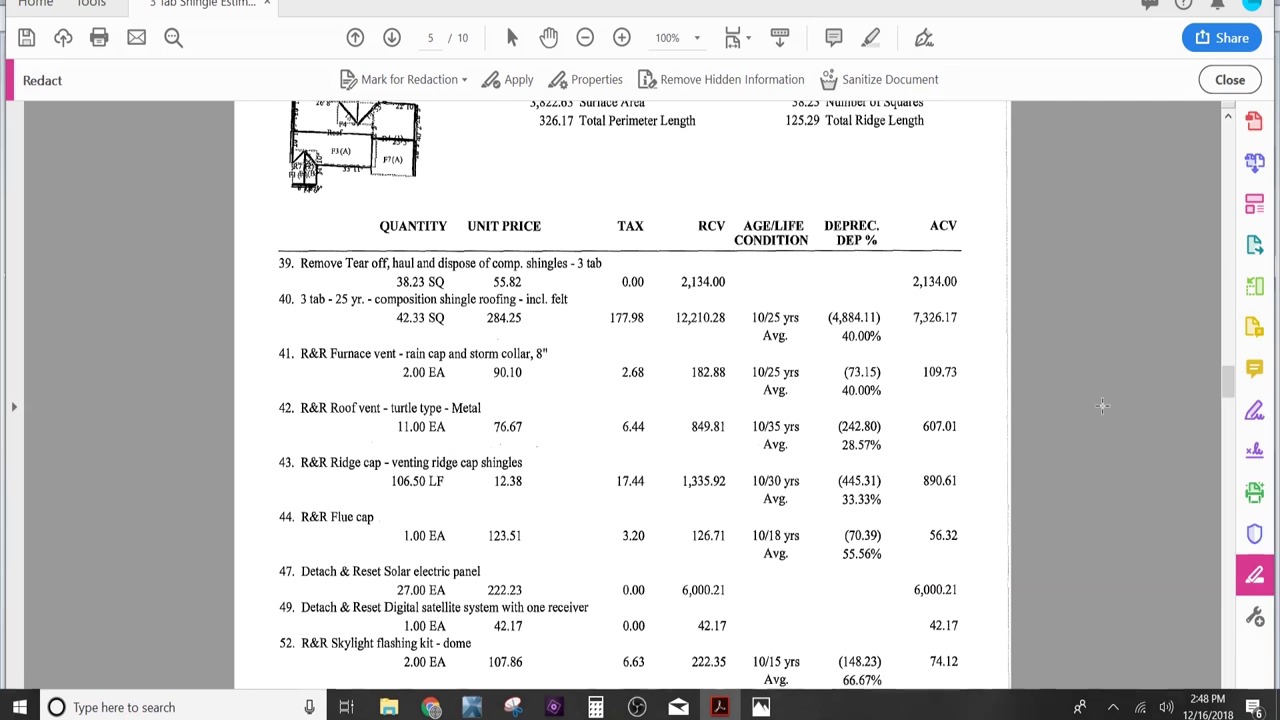
{"action": "left_click_drag", "start_coordinate": [1232, 386], "coordinate": [1232, 378]}
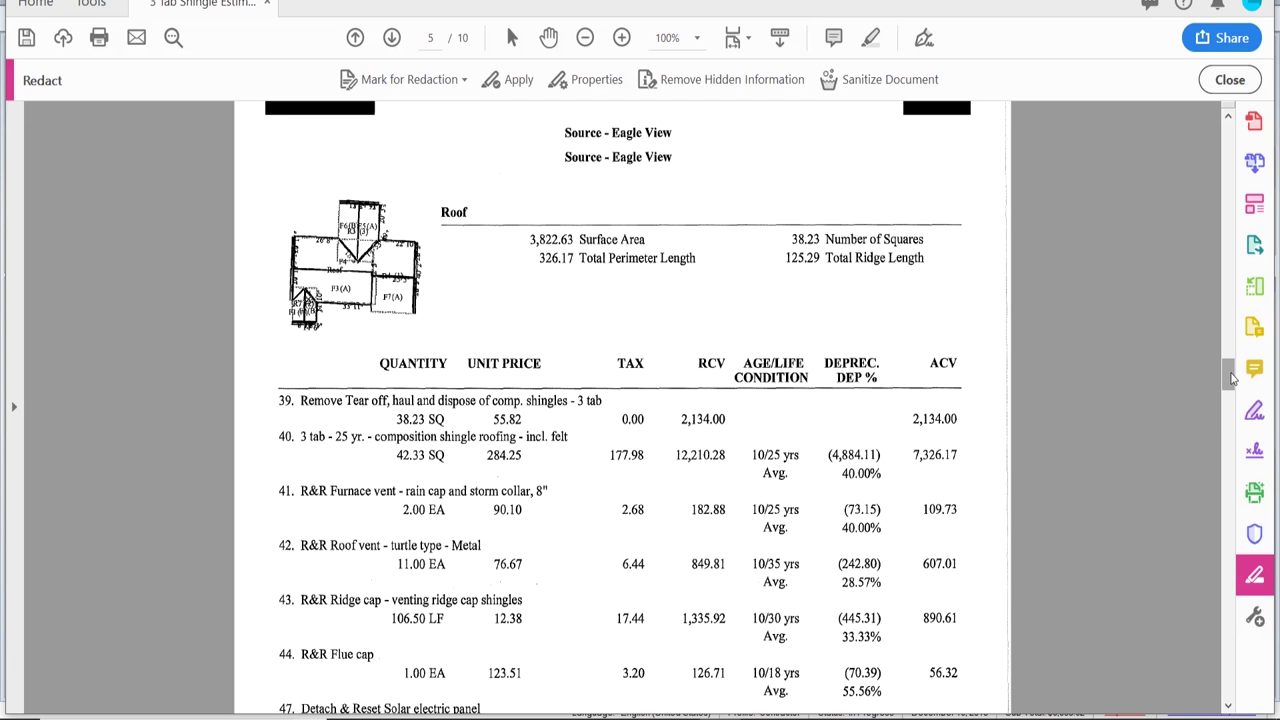
{"action": "scroll", "coordinate": [1232, 378], "scroll_direction": "down", "scroll_amount": 5}
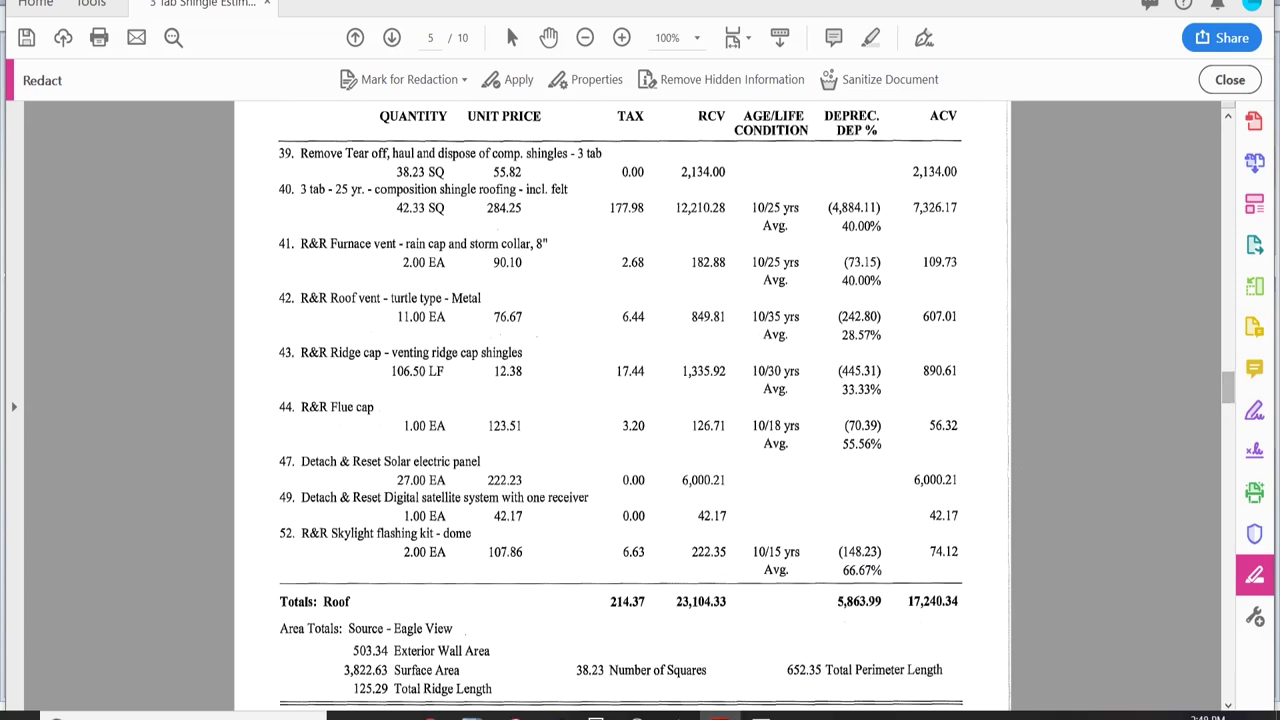
{"action": "mouse_move", "coordinate": [473, 704]}
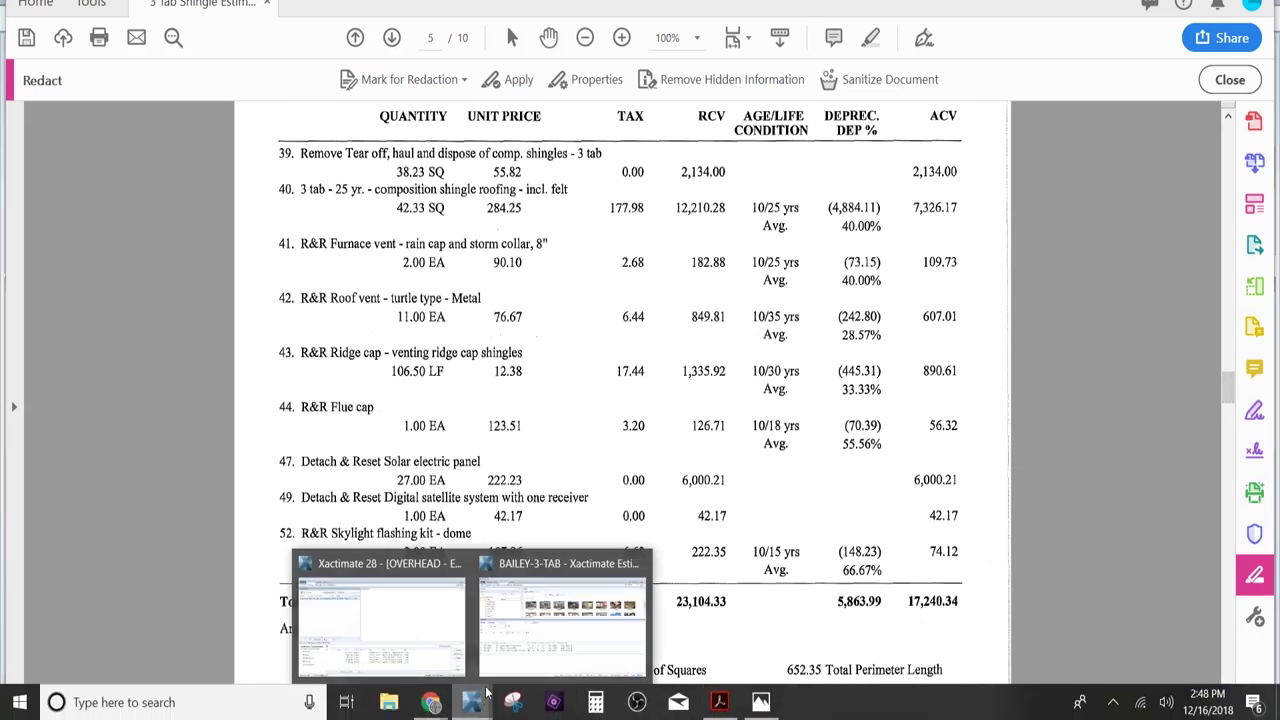
{"action": "left_click", "coordinate": [549, 651]}
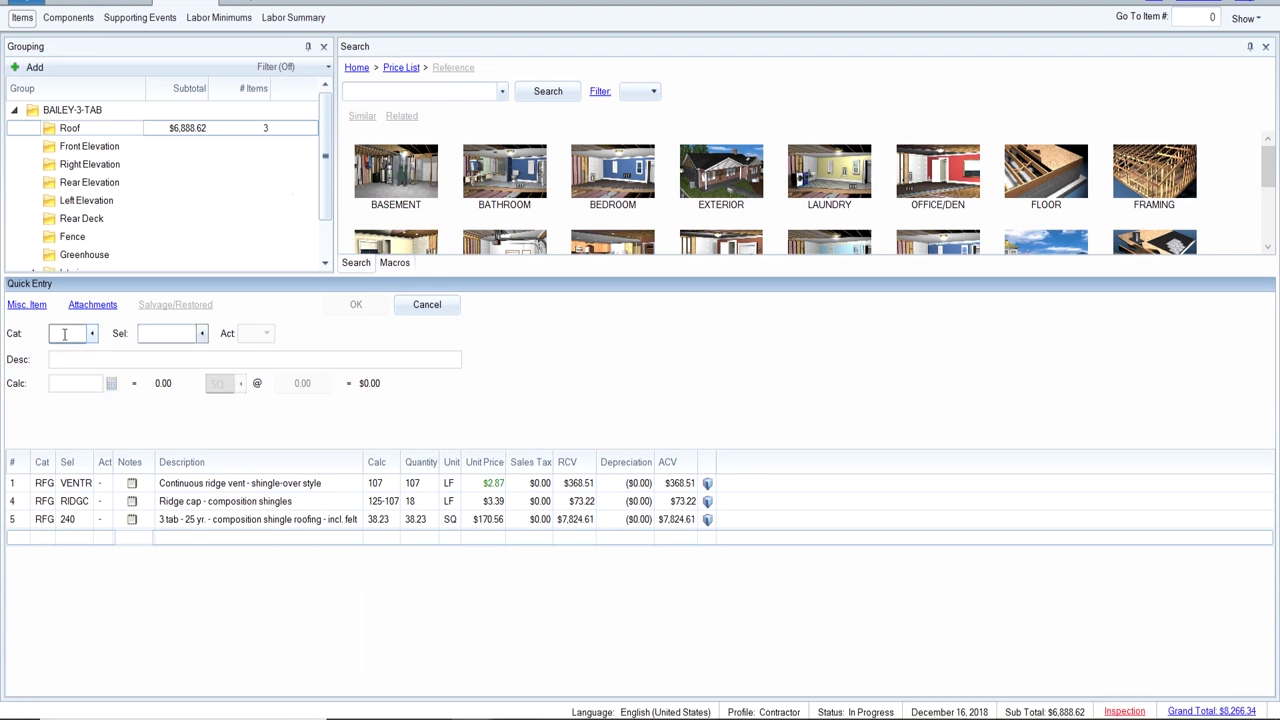
Start a new RFG entry, search its selectors for valley, and enter selector VMTL for valley metal.
{"action": "type", "text": "RFG"}
{"action": "key", "text": "Tab"}
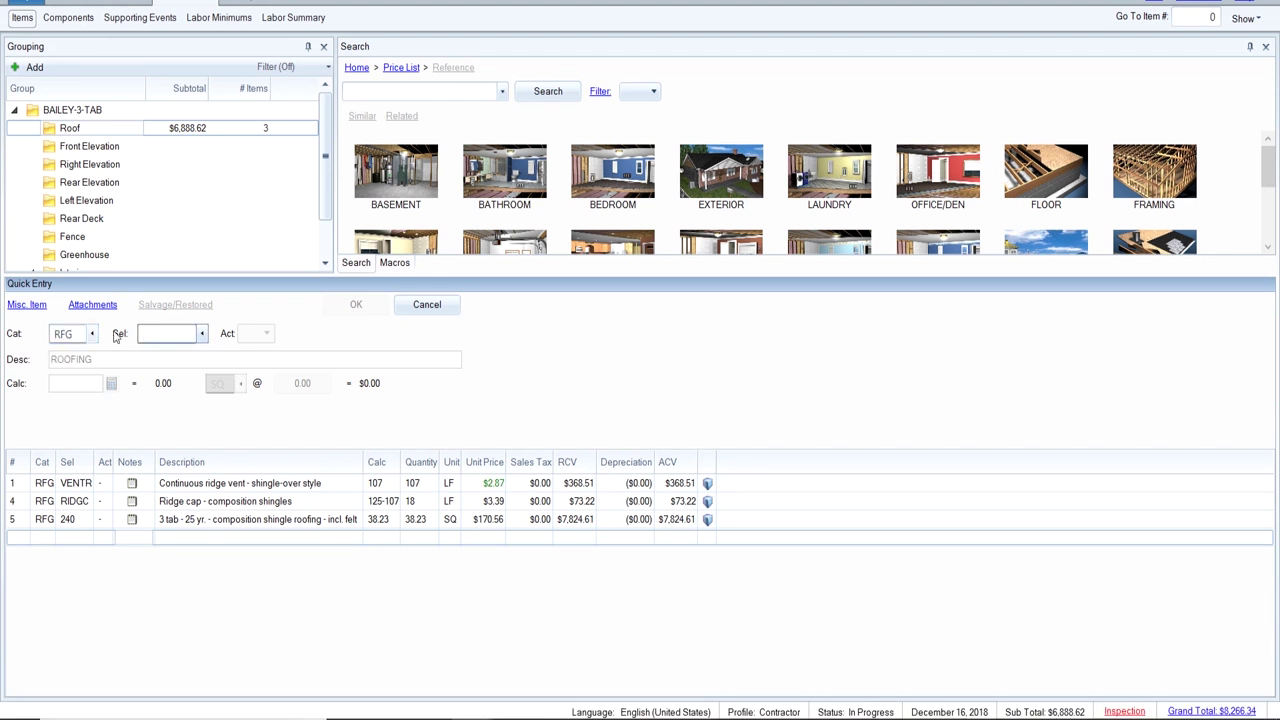
{"action": "left_click", "coordinate": [201, 335]}
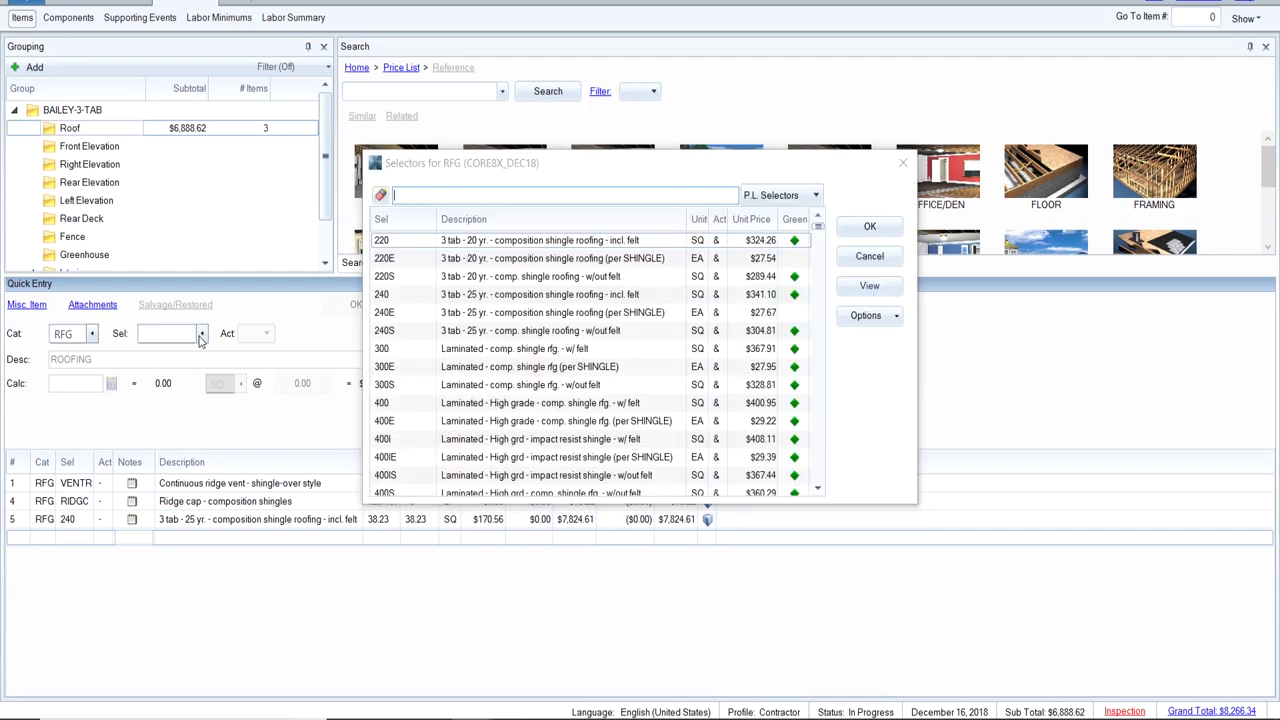
{"action": "type", "text": "valley"}
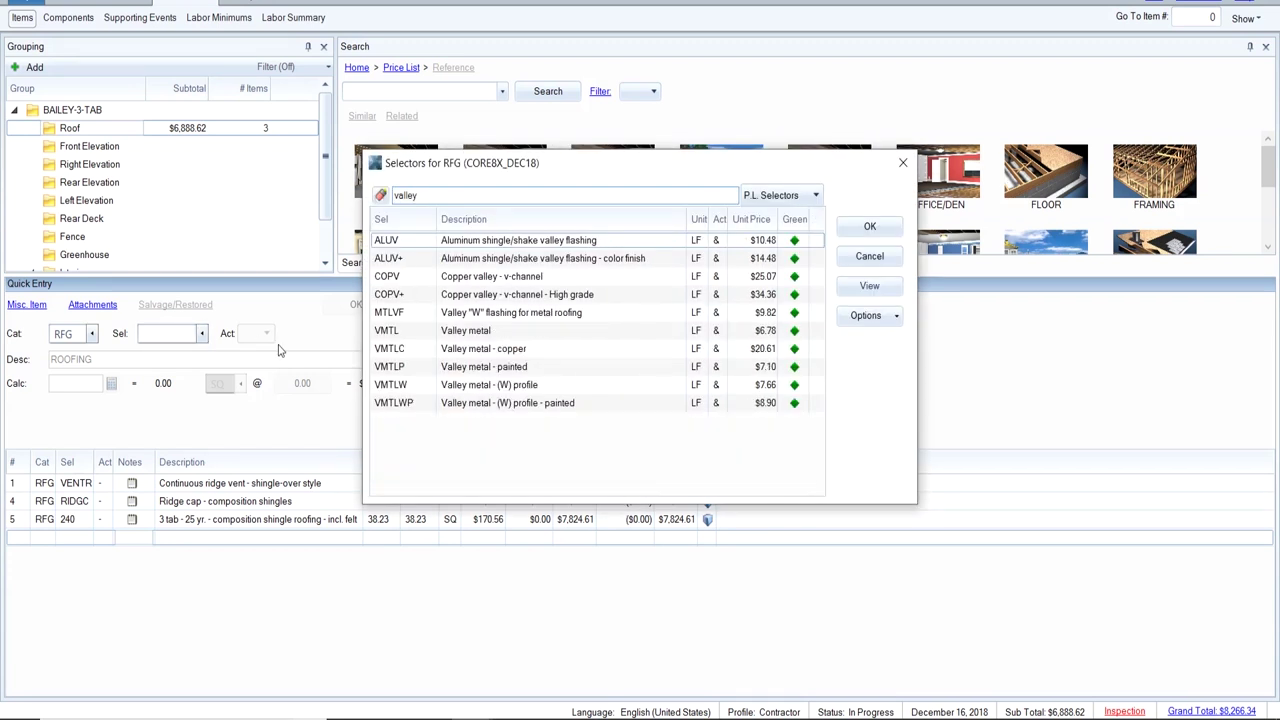
{"action": "left_click", "coordinate": [869, 257]}
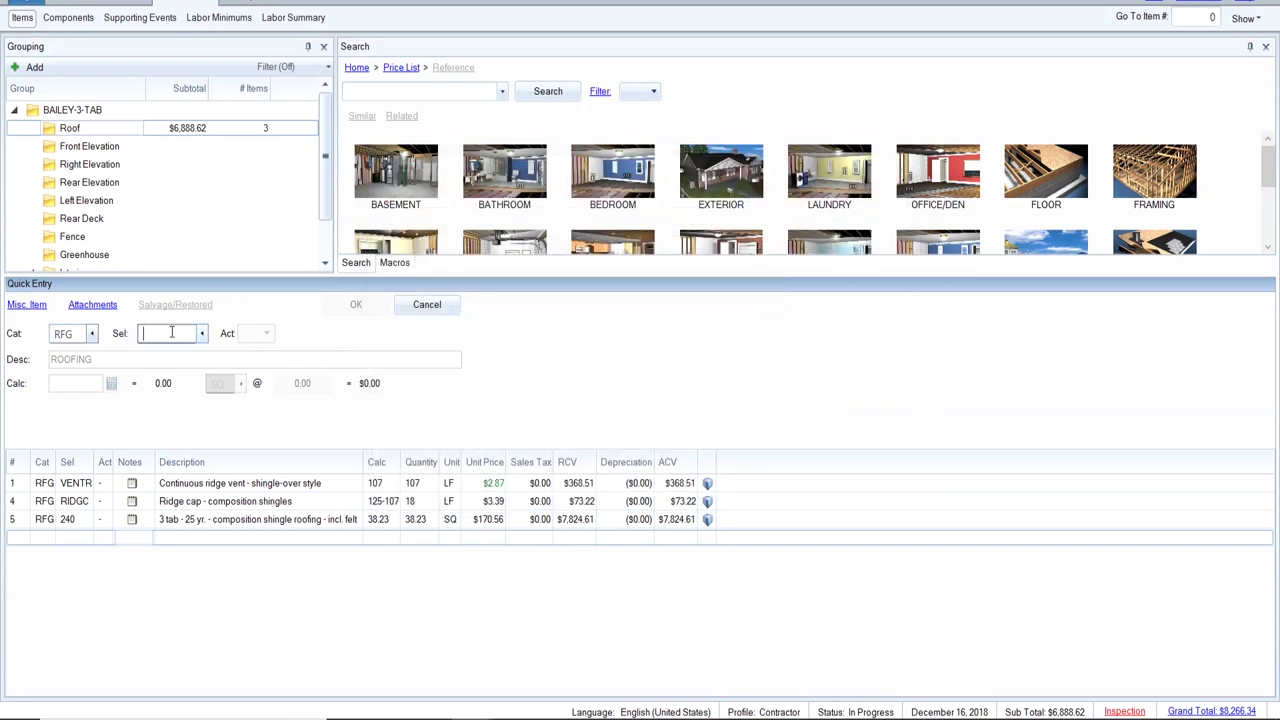
{"action": "type", "text": "VMTL"}
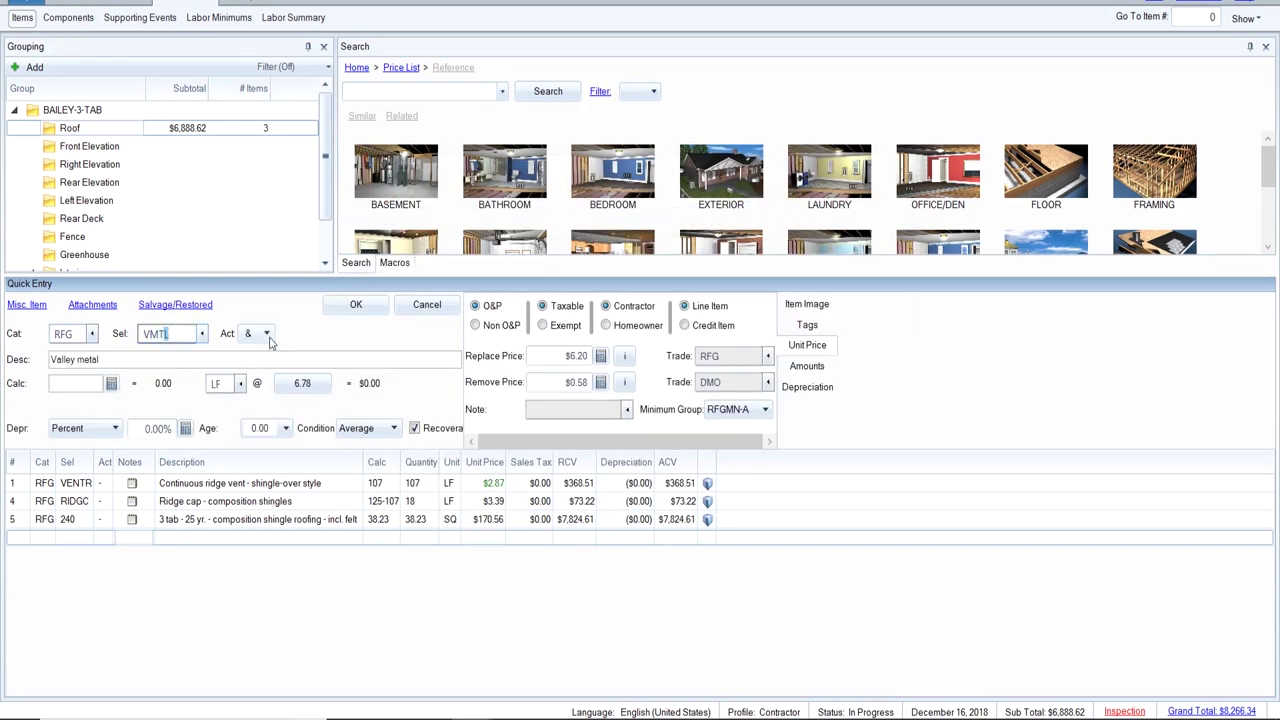
Set the valley metal entry to Remove with trade RFG and a quantity of 56 LF, and add it to Roof.
{"action": "left_click", "coordinate": [266, 333]}
{"action": "left_click", "coordinate": [240, 380]}
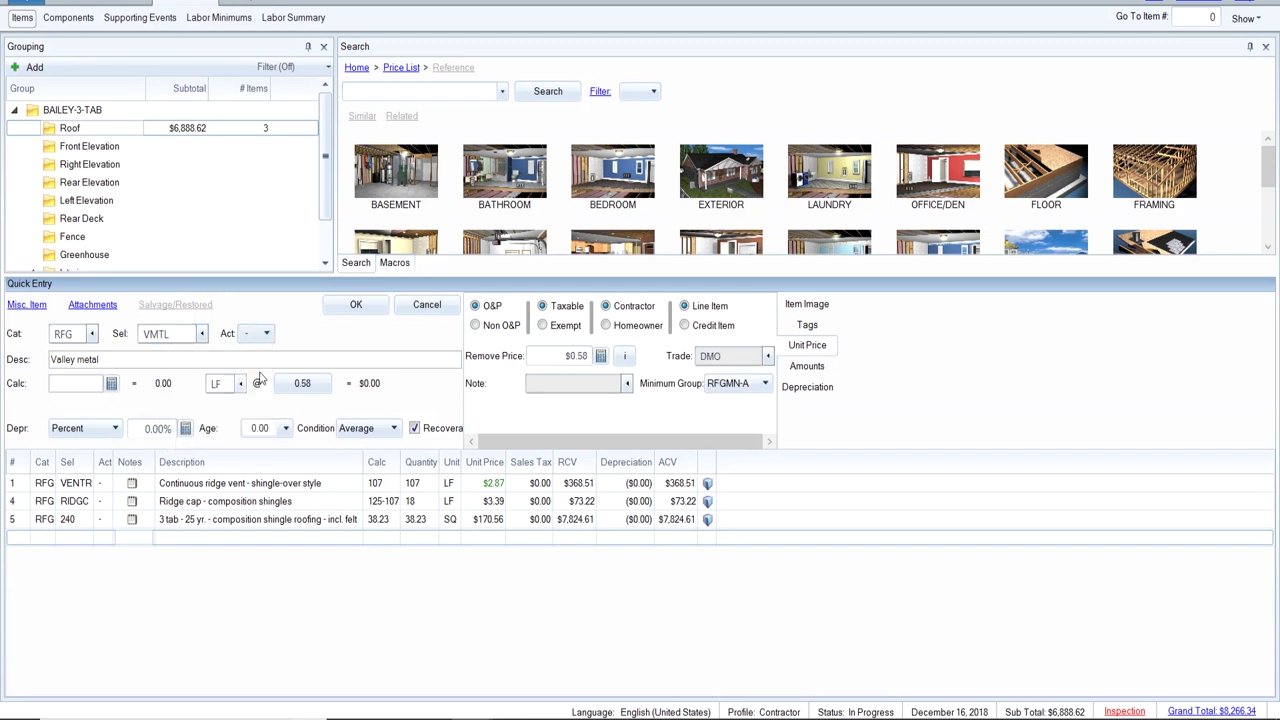
{"action": "left_click", "coordinate": [727, 355]}
{"action": "left_click", "coordinate": [727, 355]}
{"action": "left_click", "coordinate": [95, 387]}
{"action": "type", "text": "56"}
{"action": "key", "text": "Return"}
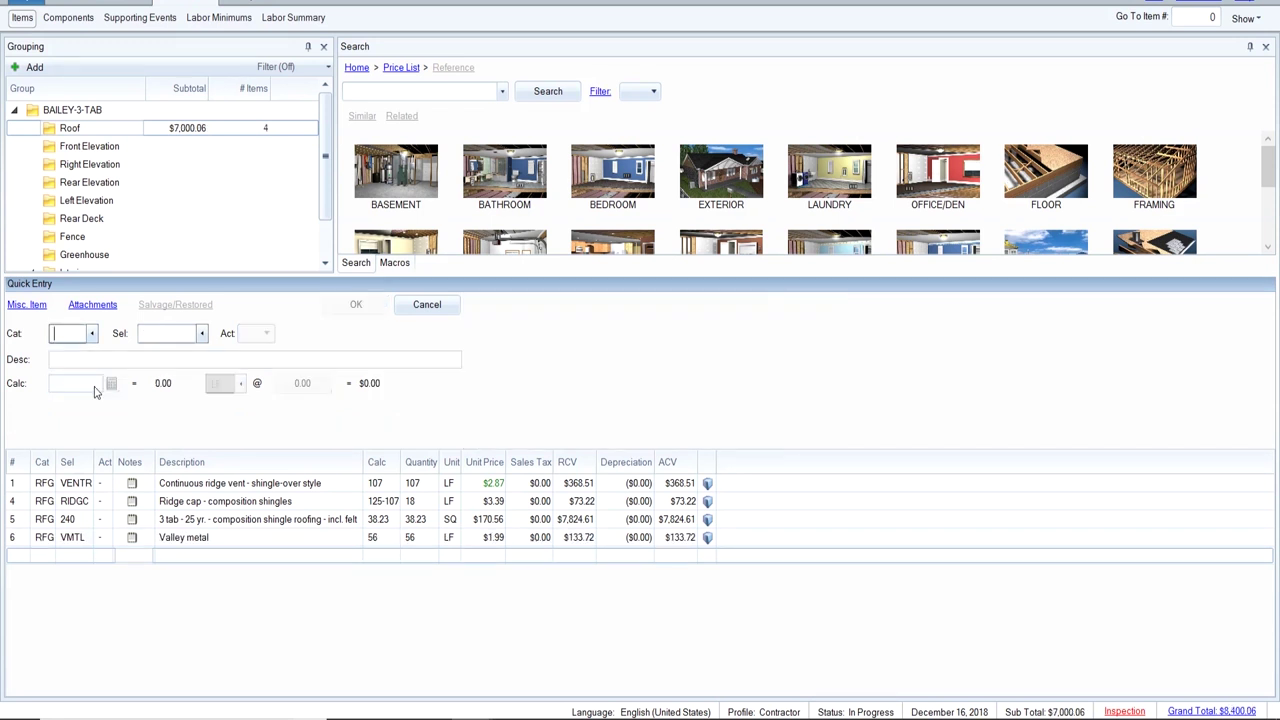
Start a new RFG entry with selector ALUSW for aluminum sidewall/endwall flashing, consulting the PDF estimate's Roof items.
{"action": "left_click", "coordinate": [66, 333]}
{"action": "type", "text": "rfg"}
{"action": "key", "text": "Tab"}
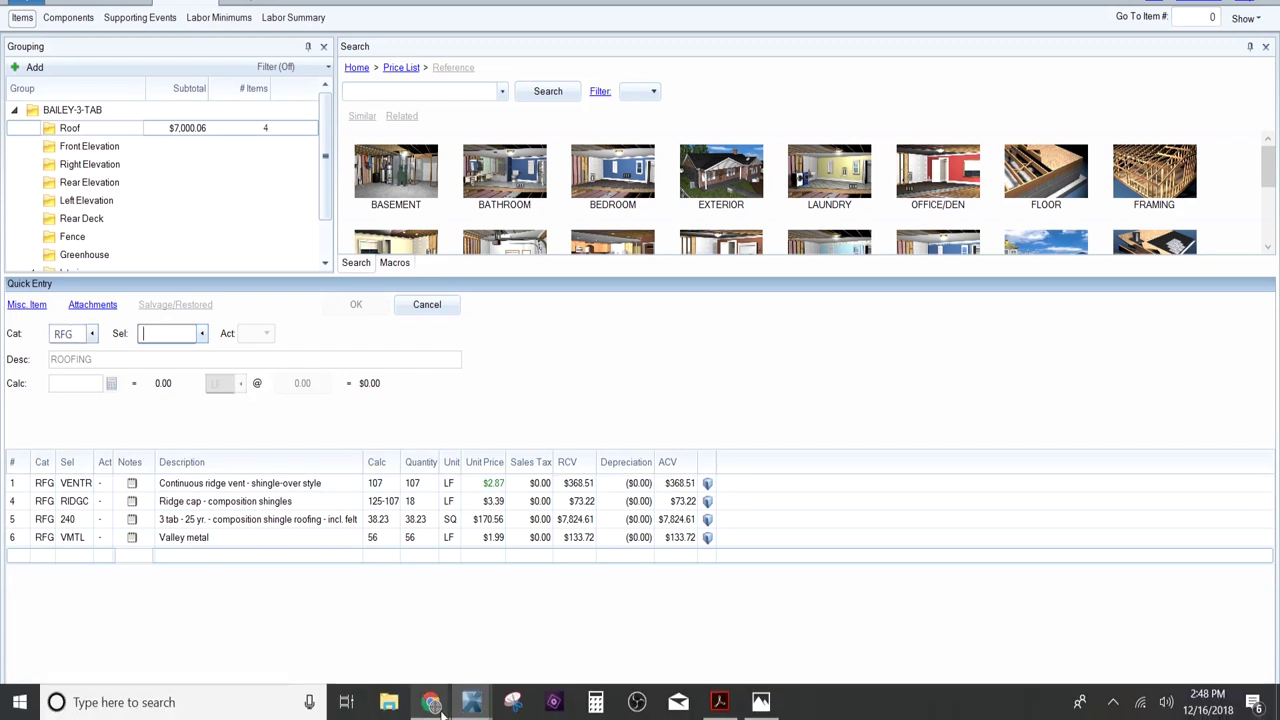
{"action": "mouse_move", "coordinate": [478, 712]}
{"action": "left_click", "coordinate": [719, 702]}
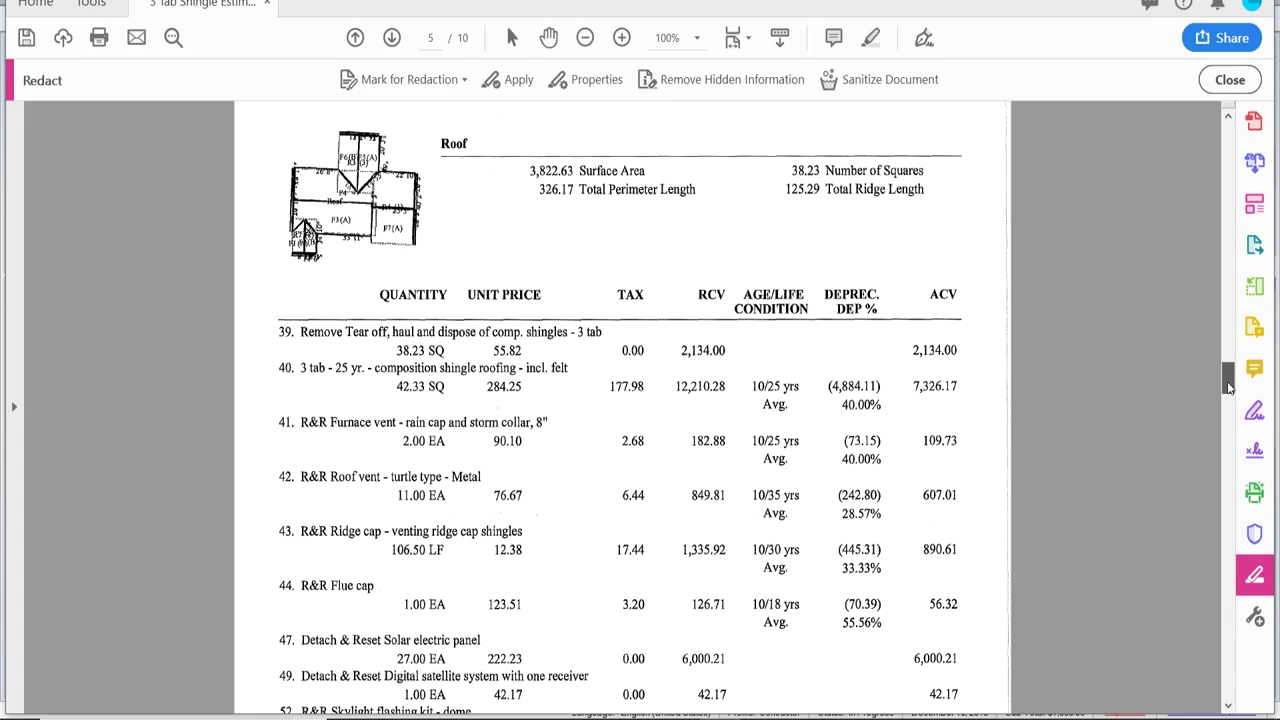
{"action": "scroll", "coordinate": [1229, 388], "scroll_direction": "down", "scroll_amount": 2}
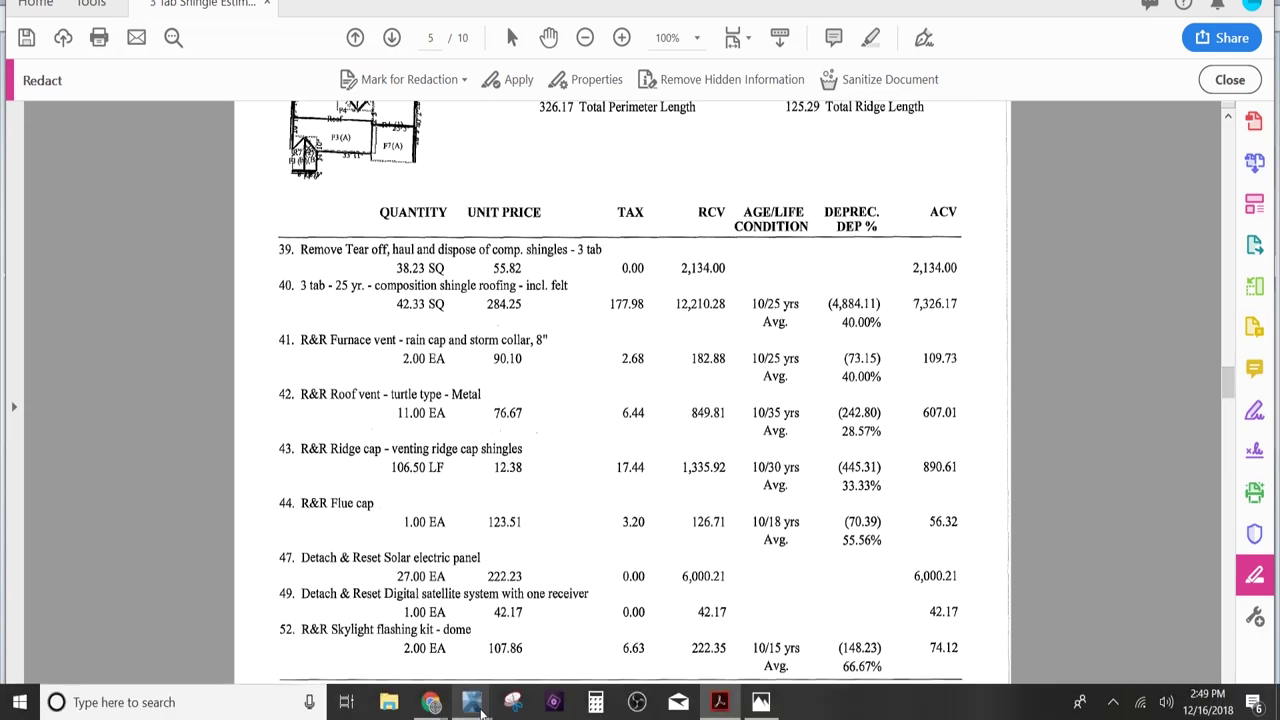
{"action": "mouse_move", "coordinate": [476, 705]}
{"action": "left_click", "coordinate": [555, 668]}
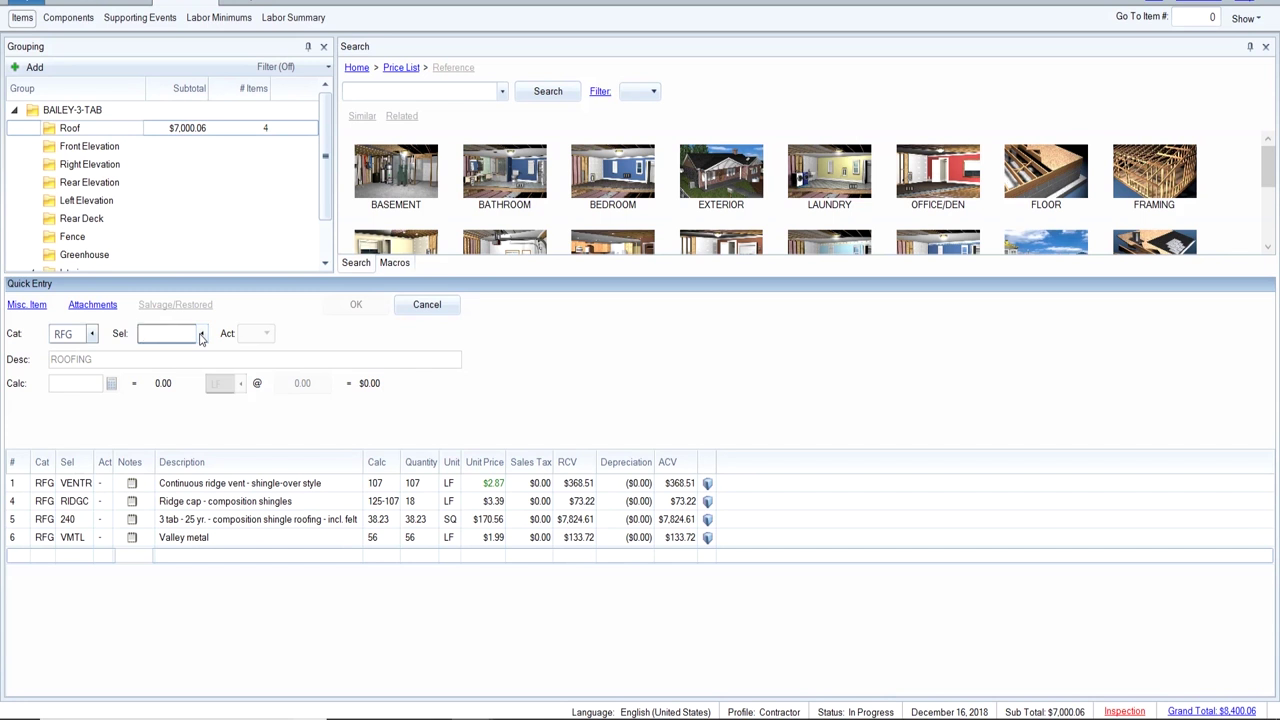
{"action": "type", "text": "ALUSW"}
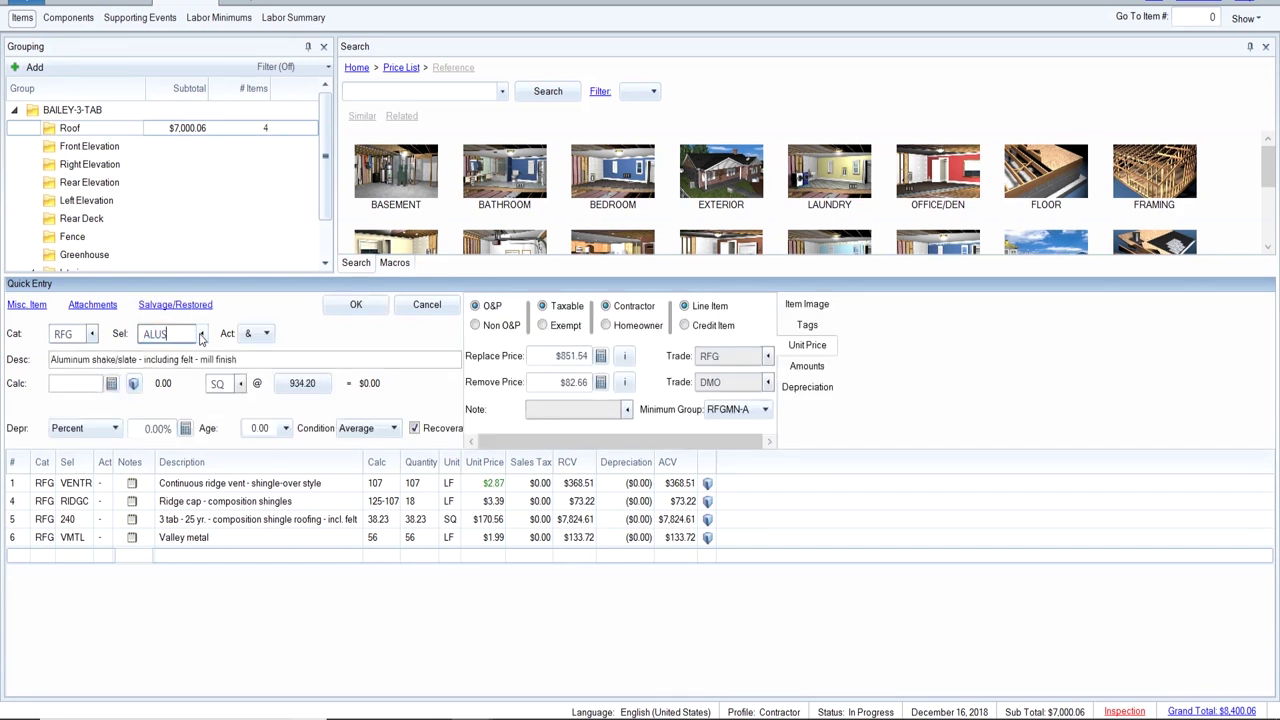
Set the sidewall/endwall flashing entry to Remove with trade RFG and a quantity of 44 LF, and add it to Roof.
{"action": "left_click", "coordinate": [265, 334]}
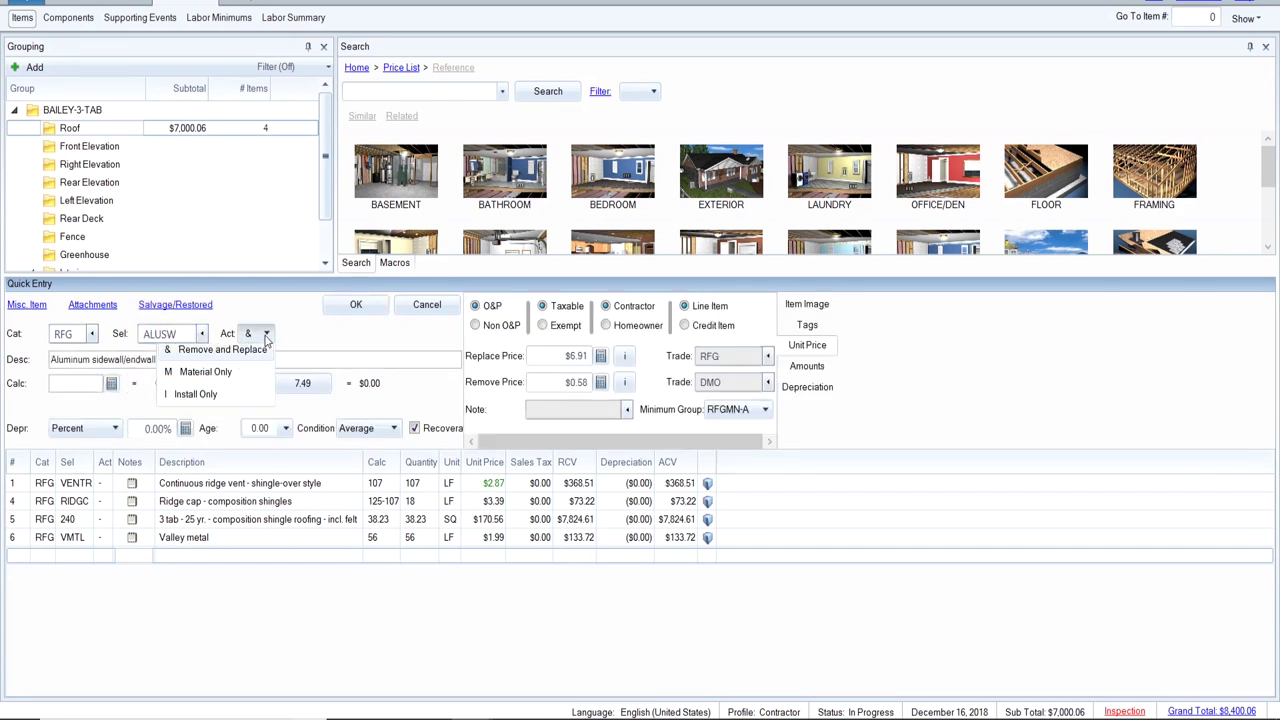
{"action": "left_click", "coordinate": [255, 381]}
{"action": "left_click", "coordinate": [730, 357]}
{"action": "type", "text": "RFG"}
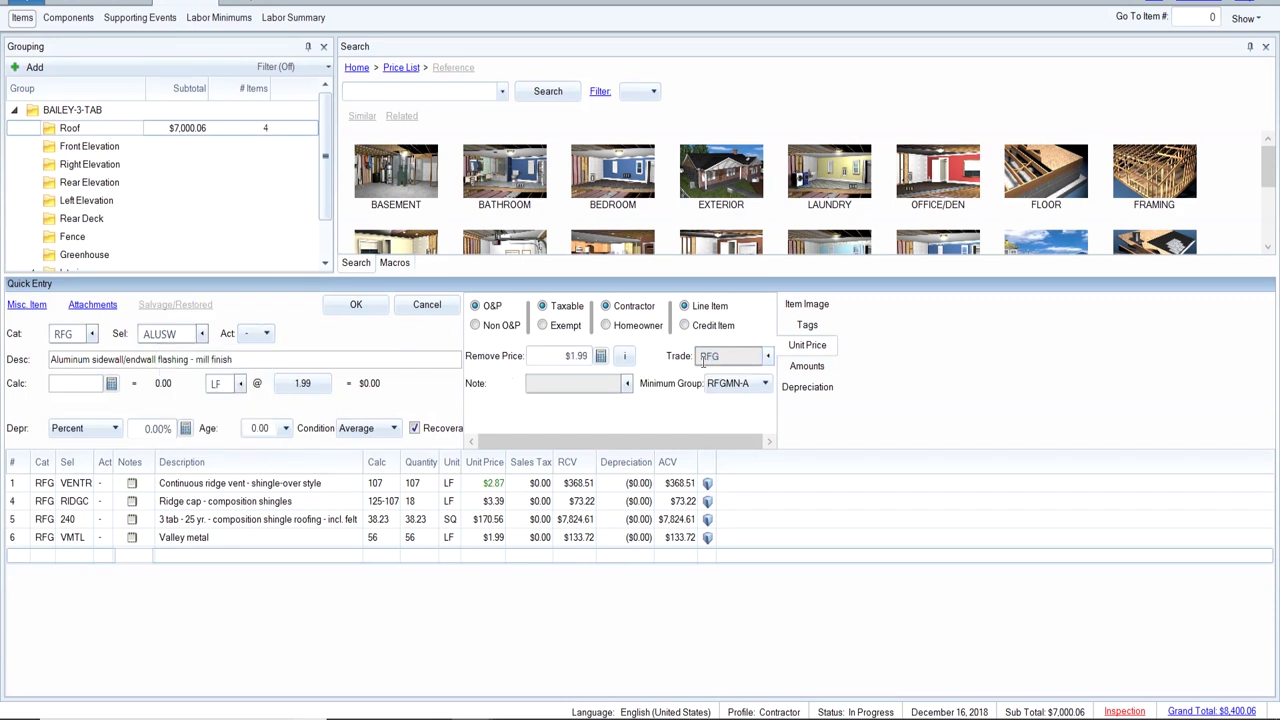
{"action": "left_click", "coordinate": [87, 381]}
{"action": "type", "text": "44"}
{"action": "key", "text": "Return"}
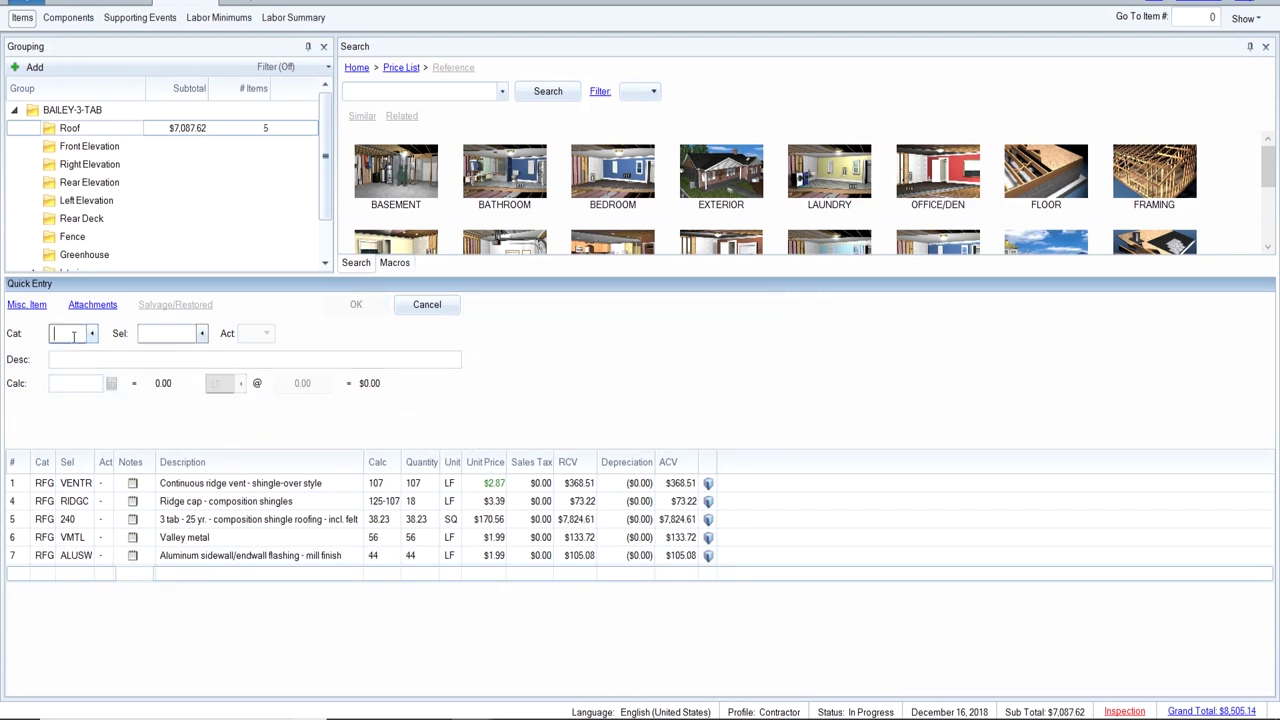
Start a new RFG entry with selector DRIP for drip edge, and set its action to Remove and its trade to RFG.
{"action": "type", "text": "RFG"}
{"action": "key", "text": "Tab"}
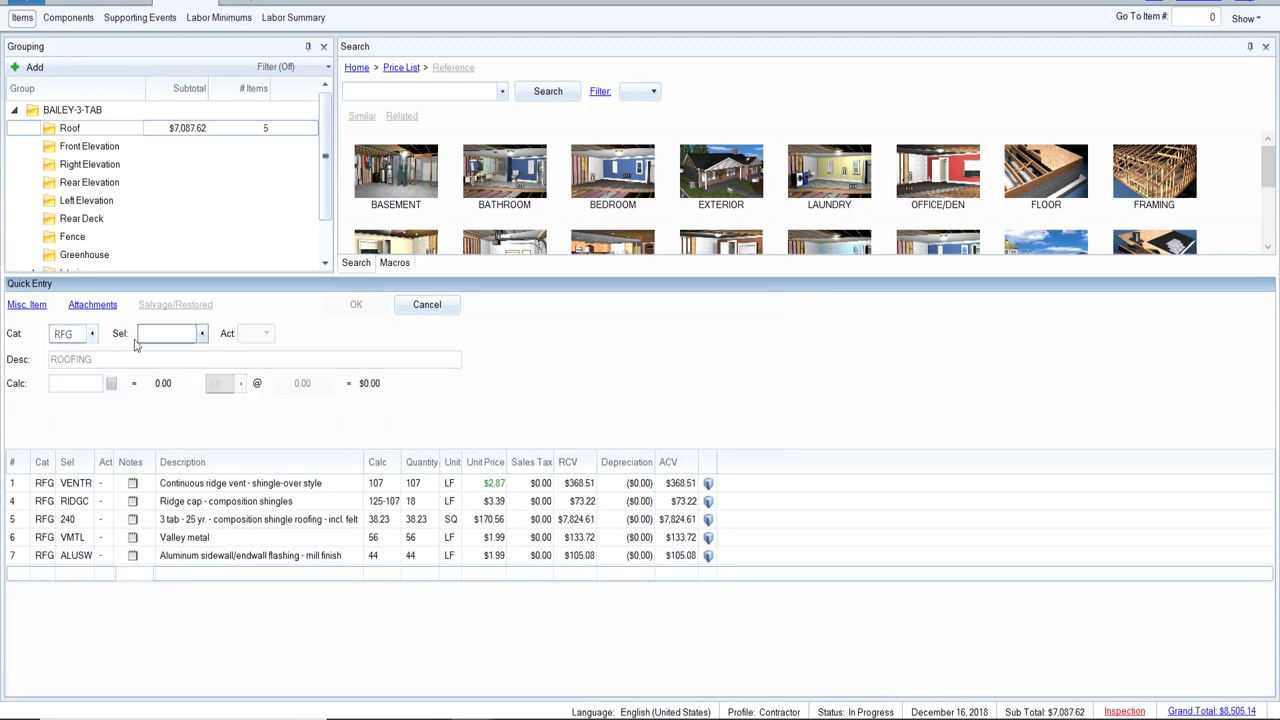
{"action": "type", "text": "DRIP"}
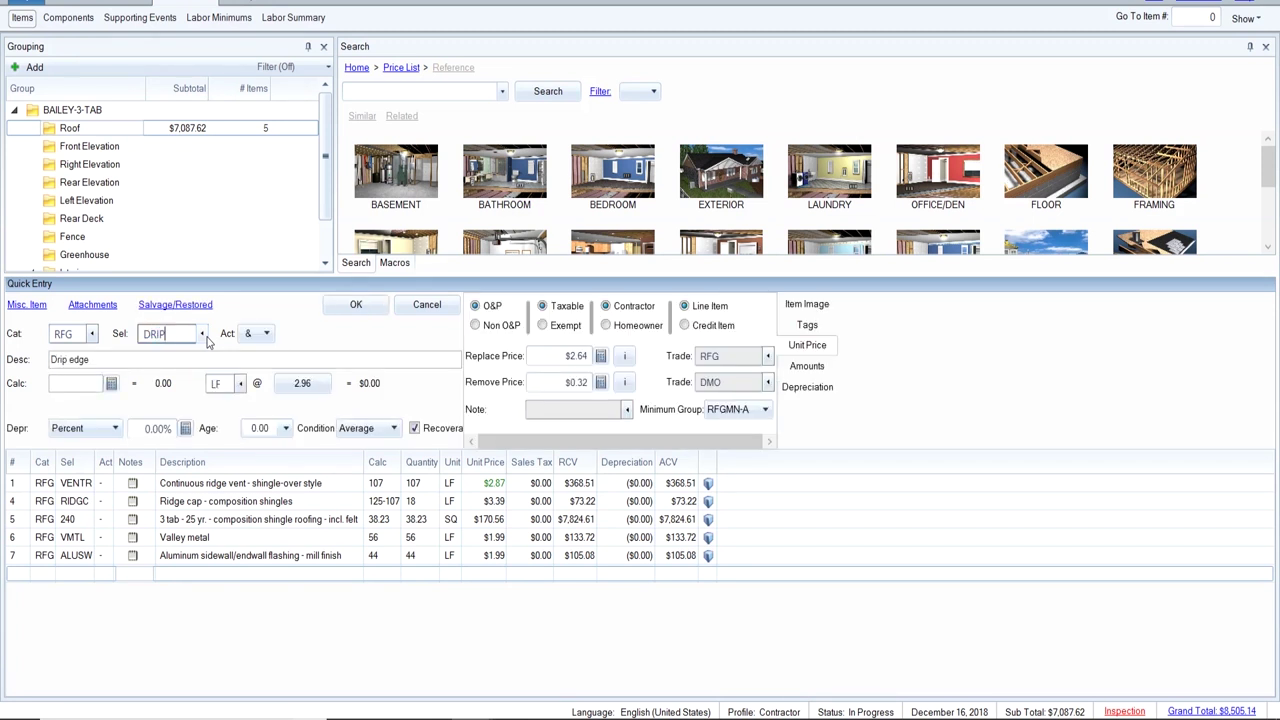
{"action": "left_click", "coordinate": [266, 333]}
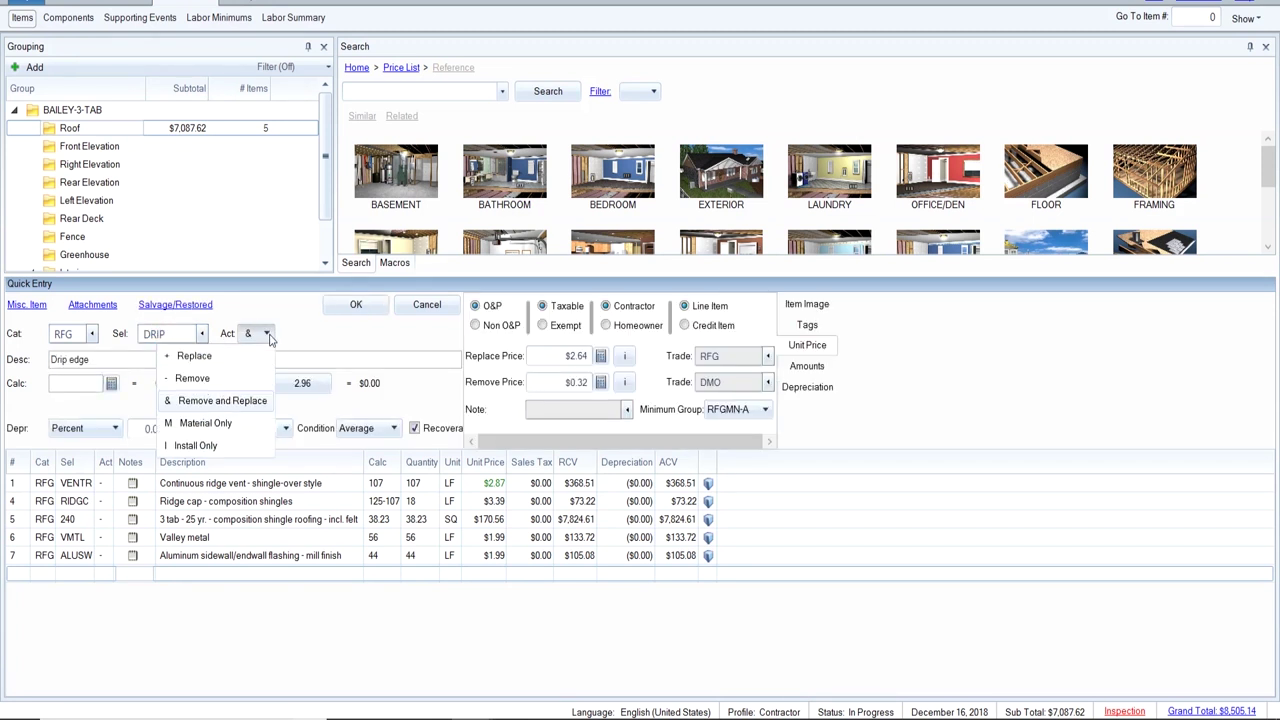
{"action": "left_click", "coordinate": [235, 378]}
{"action": "left_click", "coordinate": [728, 357]}
{"action": "type", "text": "RFG"}
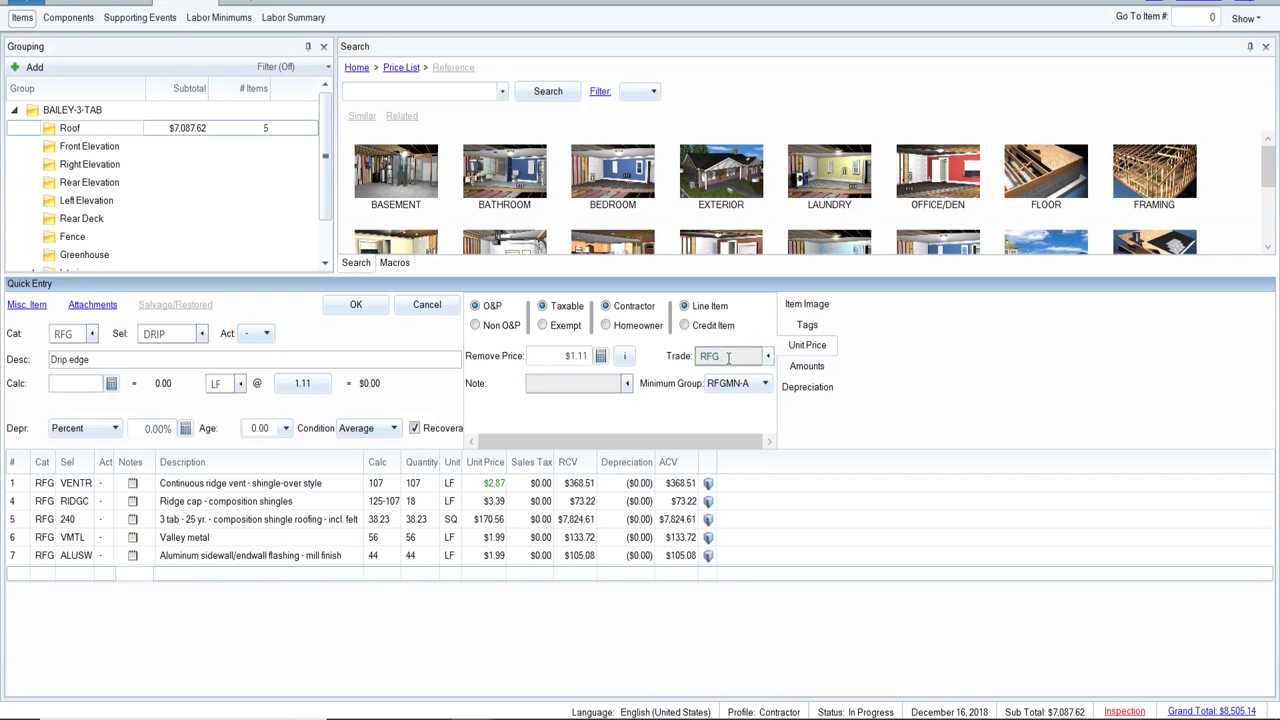
Set the drip edge quantity to 327 LF after consulting the PDF estimate, add it to Roof, and recheck the saved item.
{"action": "mouse_move", "coordinate": [345, 705]}
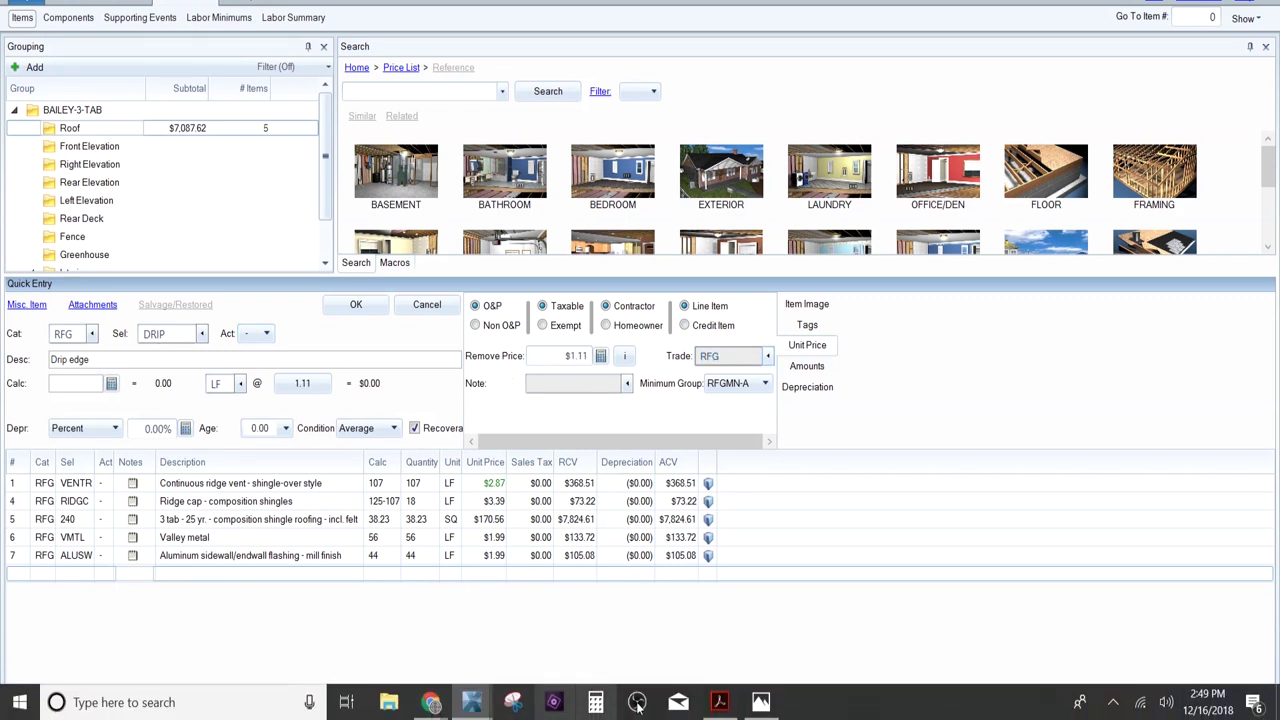
{"action": "mouse_move", "coordinate": [730, 707]}
{"action": "left_click", "coordinate": [755, 676]}
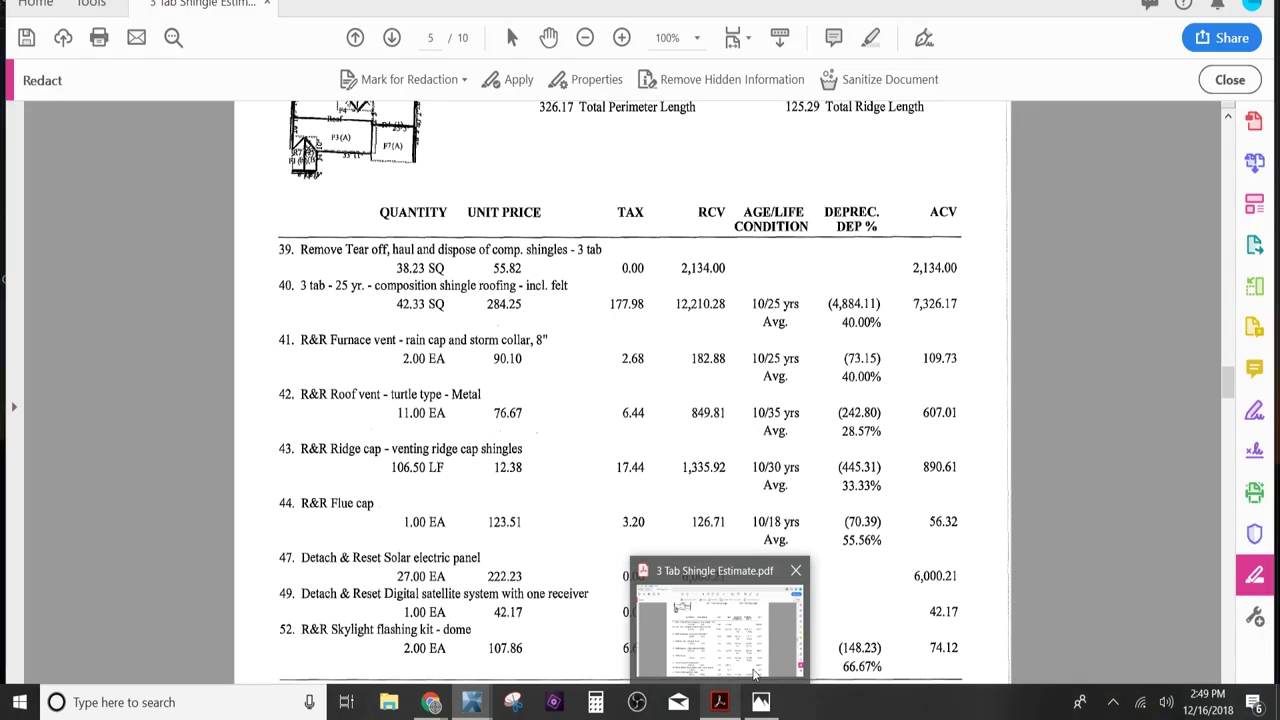
{"action": "left_click", "coordinate": [755, 676]}
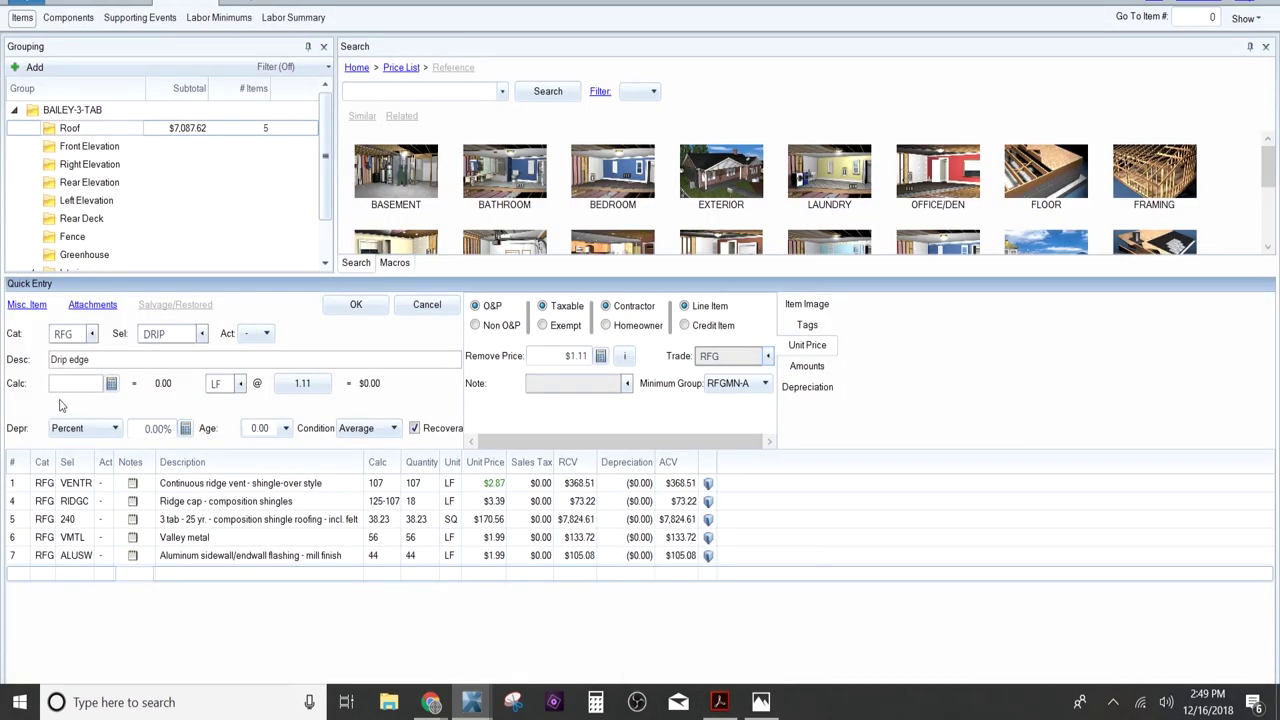
{"action": "type", "text": "327"}
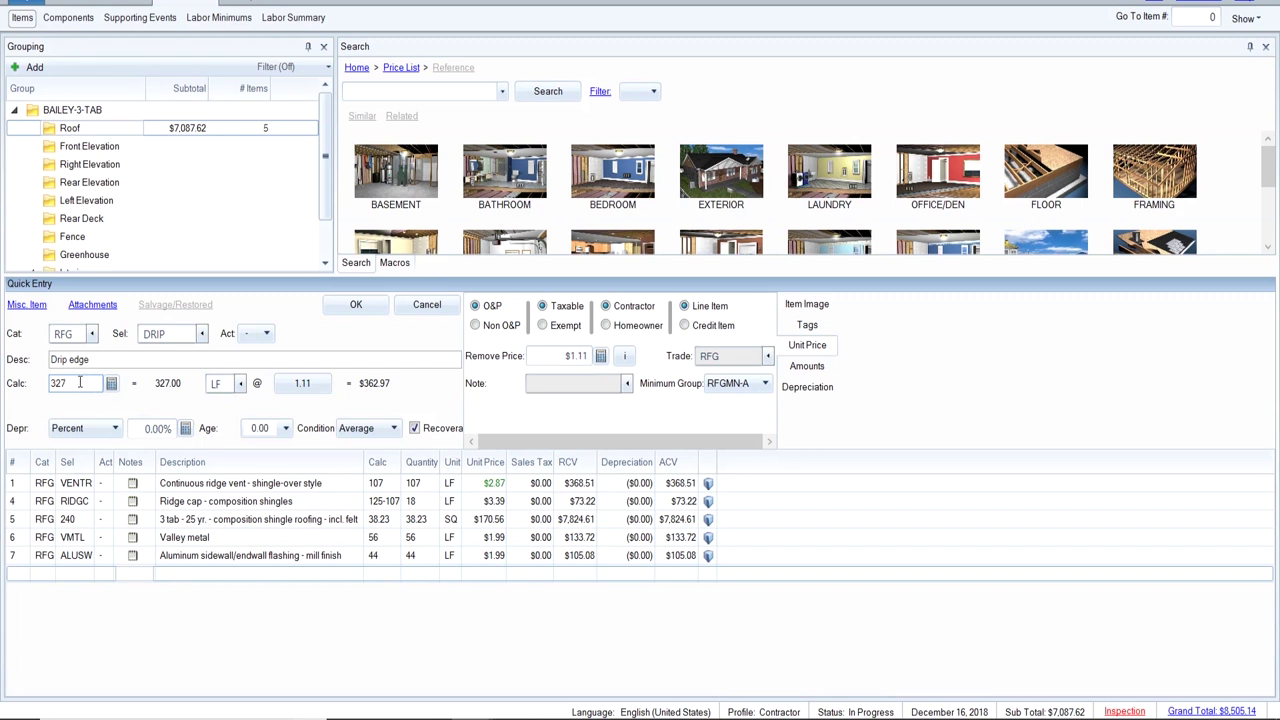
{"action": "key", "text": "Return"}
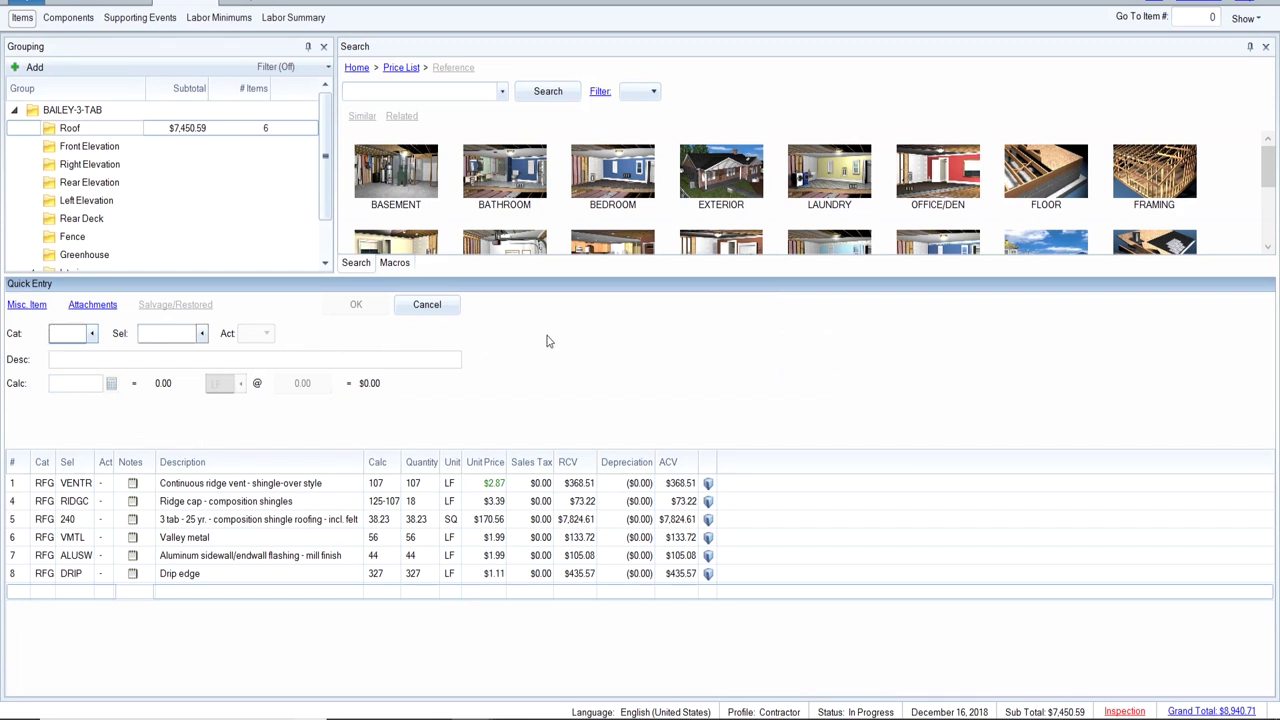
{"action": "left_click", "coordinate": [147, 574]}
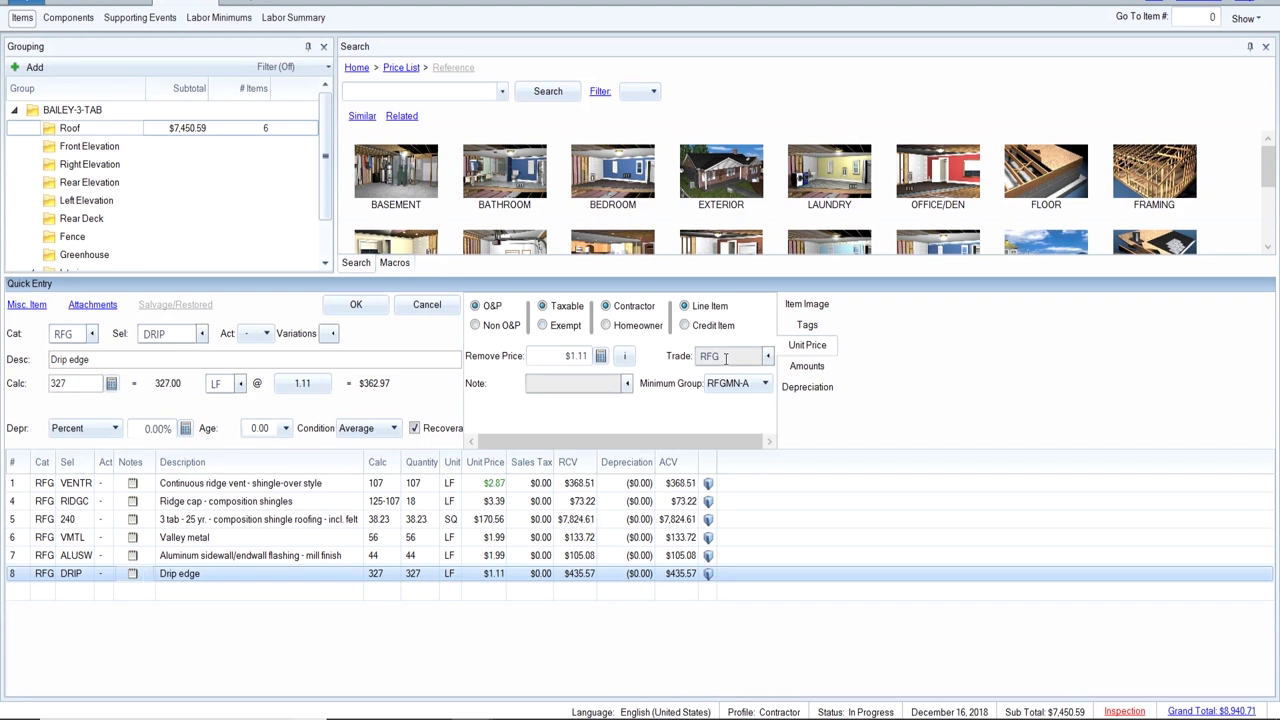
{"action": "left_click", "coordinate": [372, 312]}
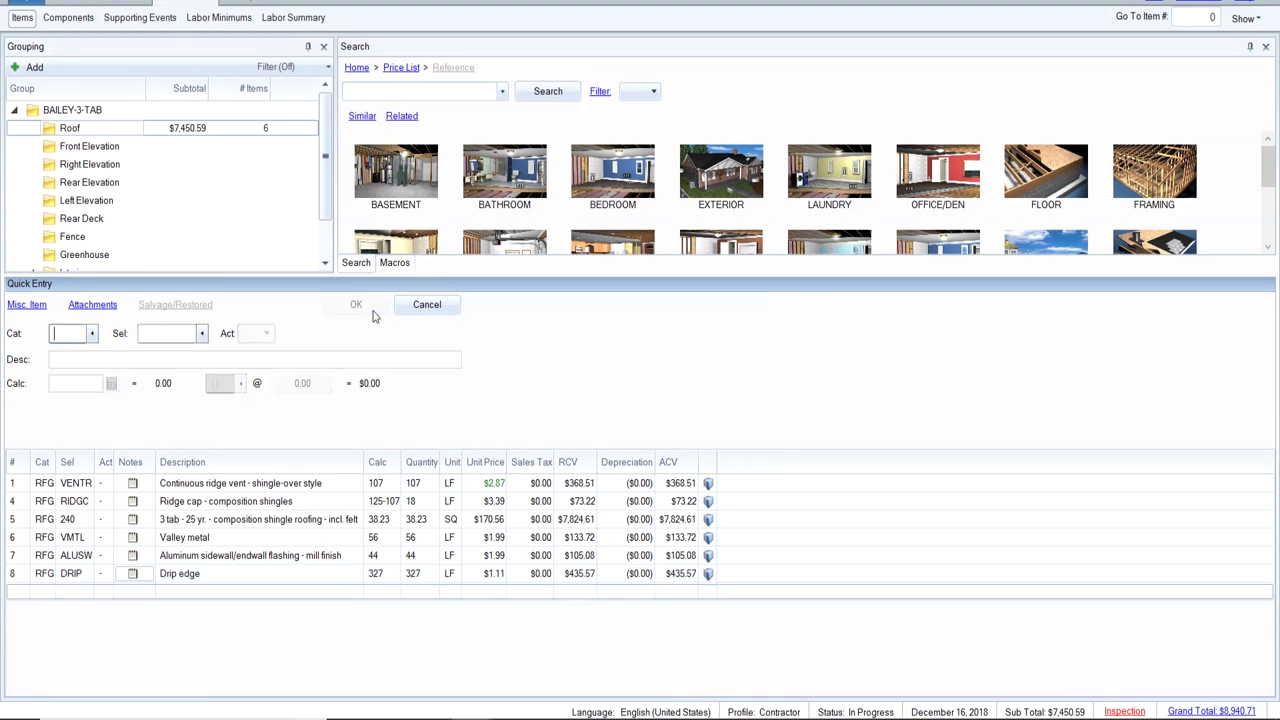
Review the PDF estimate's Roof section for the remaining vent, flue cap, solar panel, satellite and skylight items.
{"action": "mouse_move", "coordinate": [590, 708]}
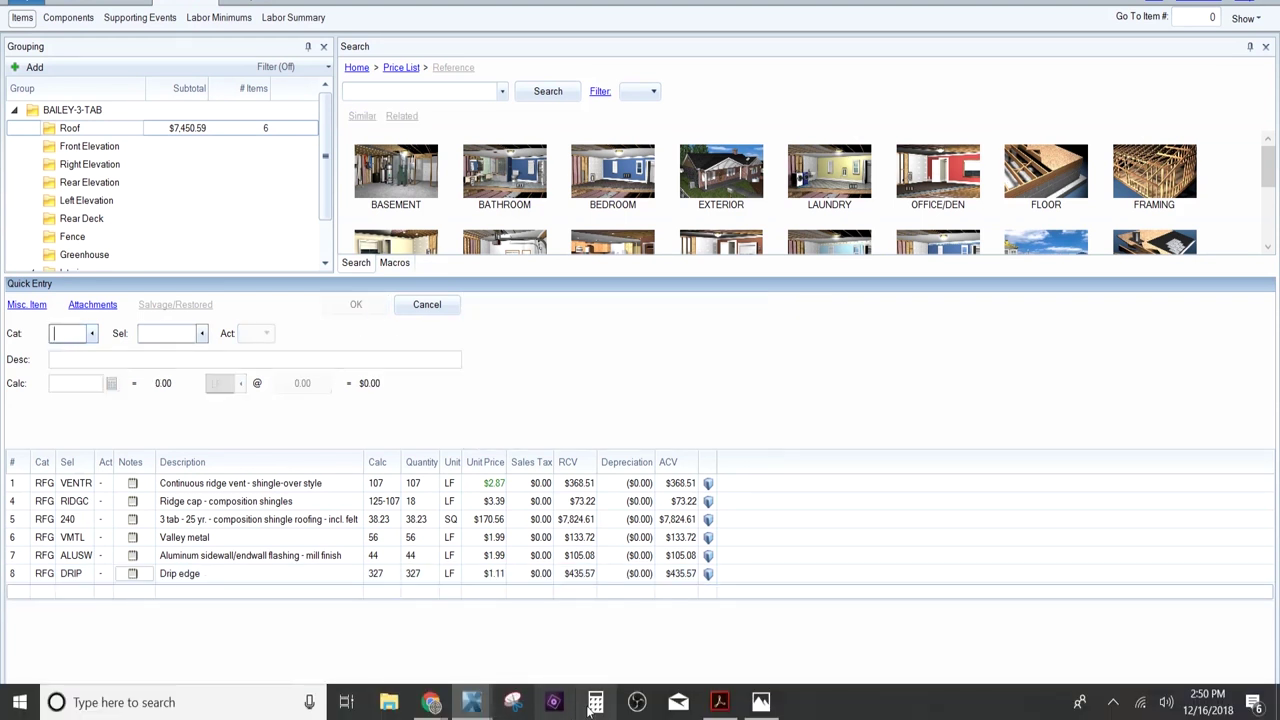
{"action": "left_click", "coordinate": [724, 706]}
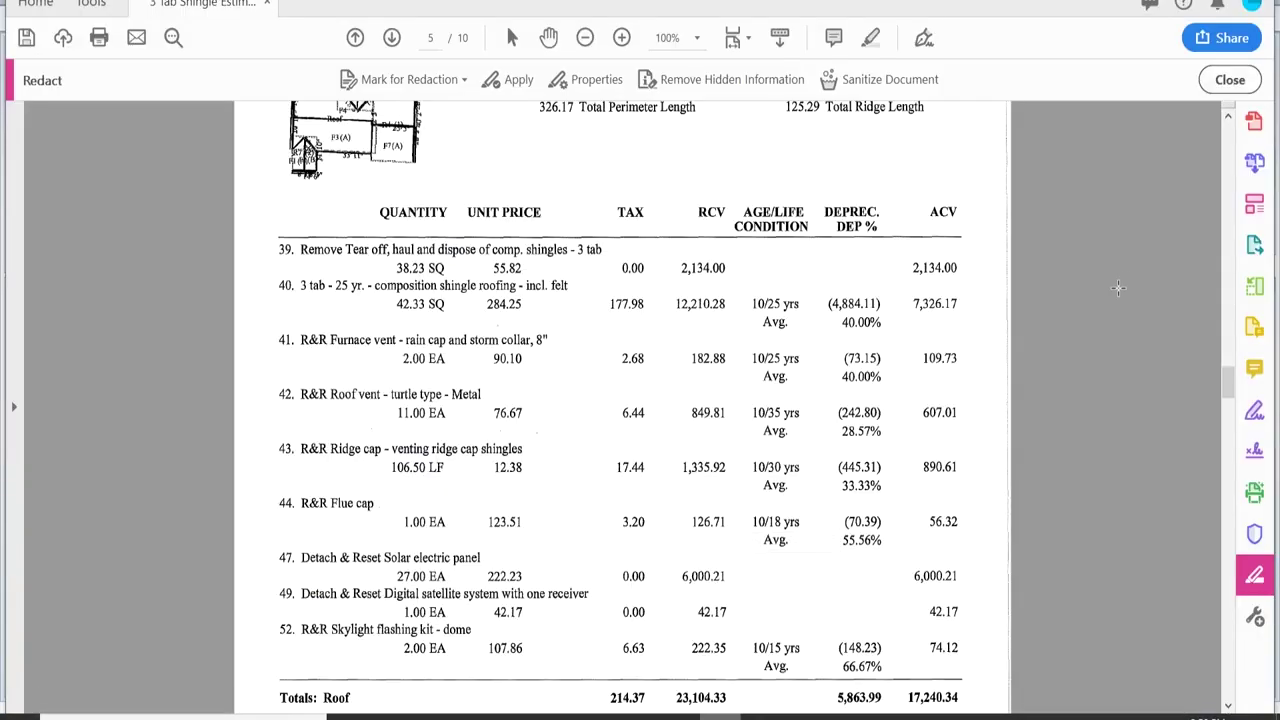
{"action": "left_click_drag", "start_coordinate": [1230, 390], "coordinate": [1230, 393]}
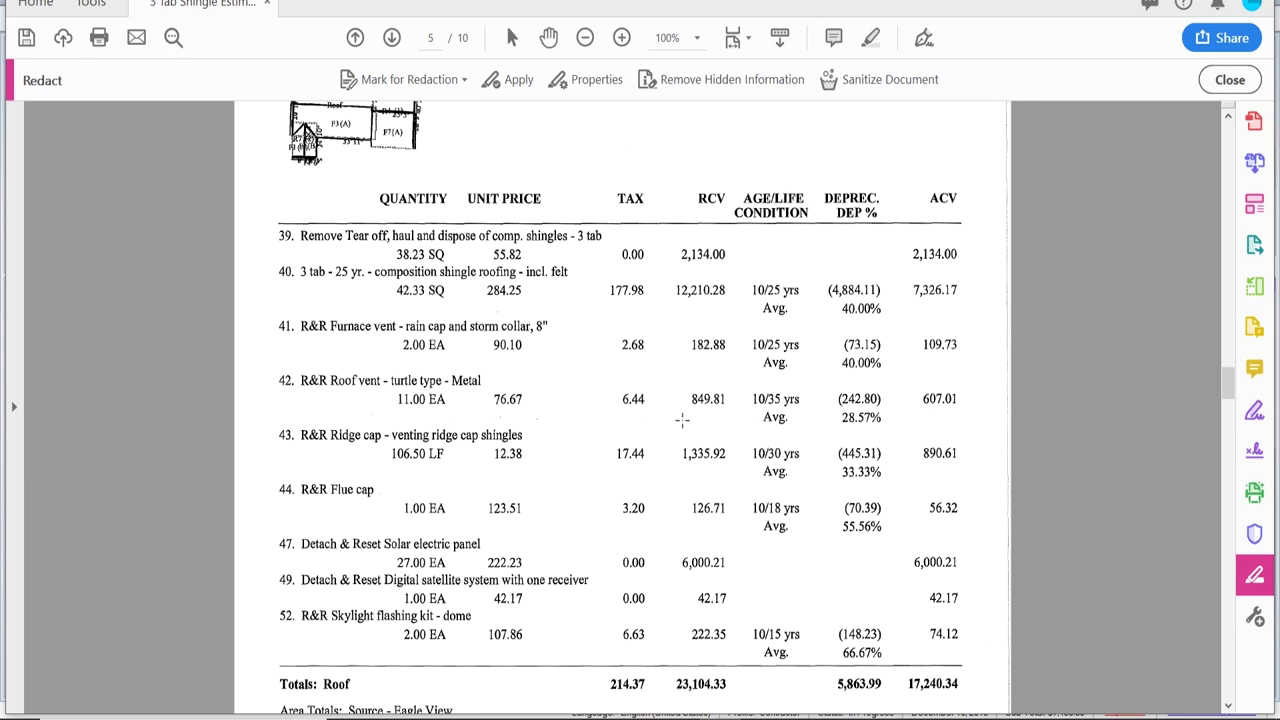
Return to Xactimate and start a new Roof entry with category SFG for soffit, fascia and gutter.
{"action": "mouse_move", "coordinate": [400, 712]}
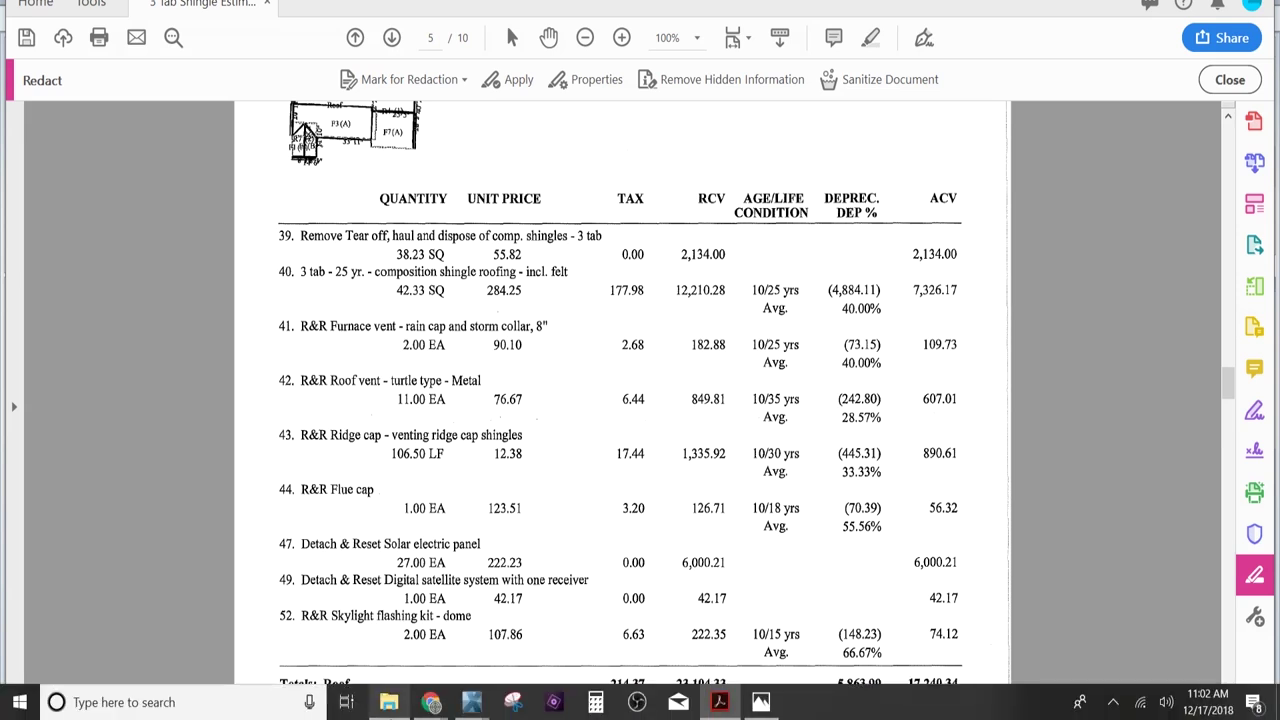
{"action": "mouse_move", "coordinate": [470, 706]}
{"action": "left_click", "coordinate": [530, 663]}
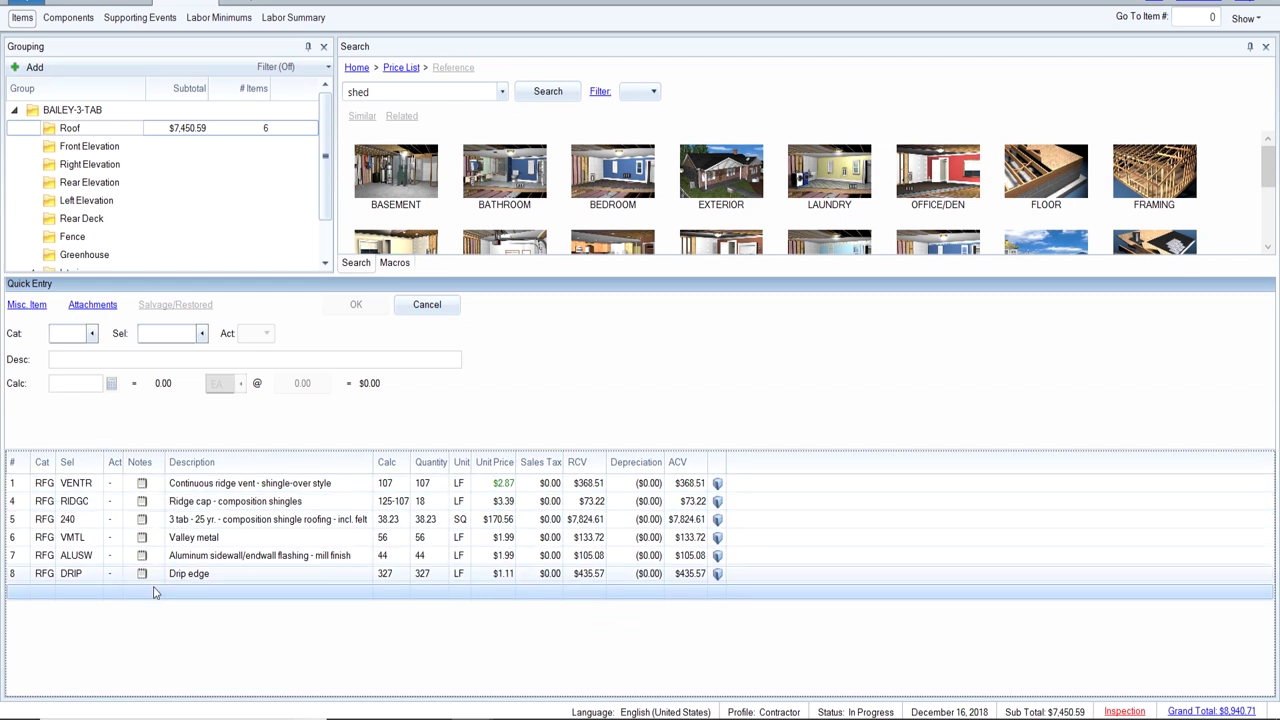
{"action": "left_click", "coordinate": [153, 487]}
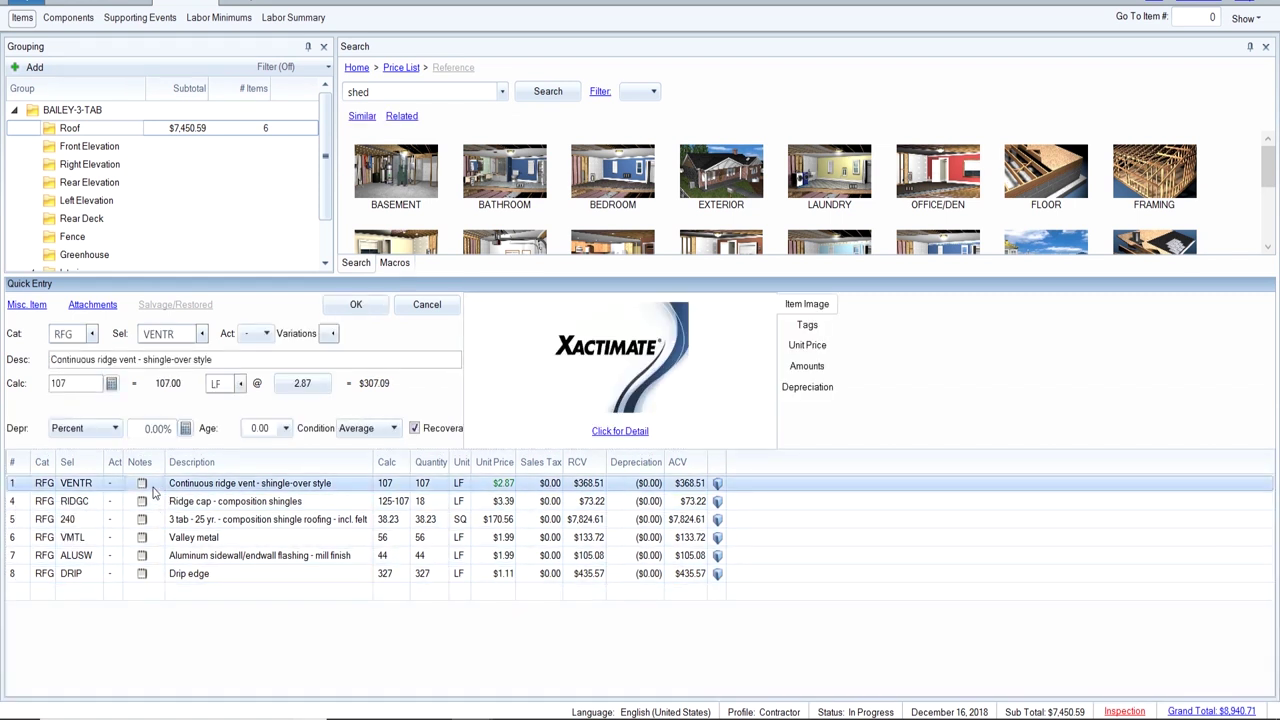
{"action": "left_click", "coordinate": [154, 594]}
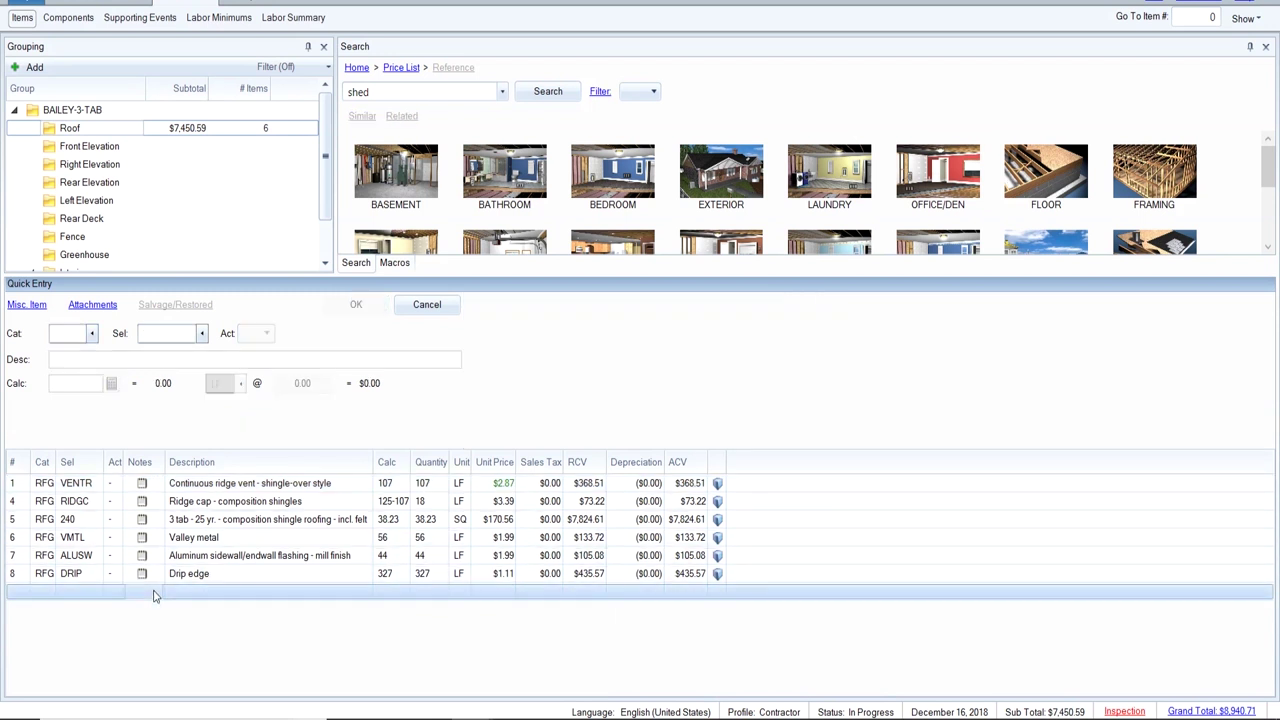
{"action": "left_click", "coordinate": [66, 336]}
{"action": "type", "text": "SFG"}
{"action": "key", "text": "Tab"}
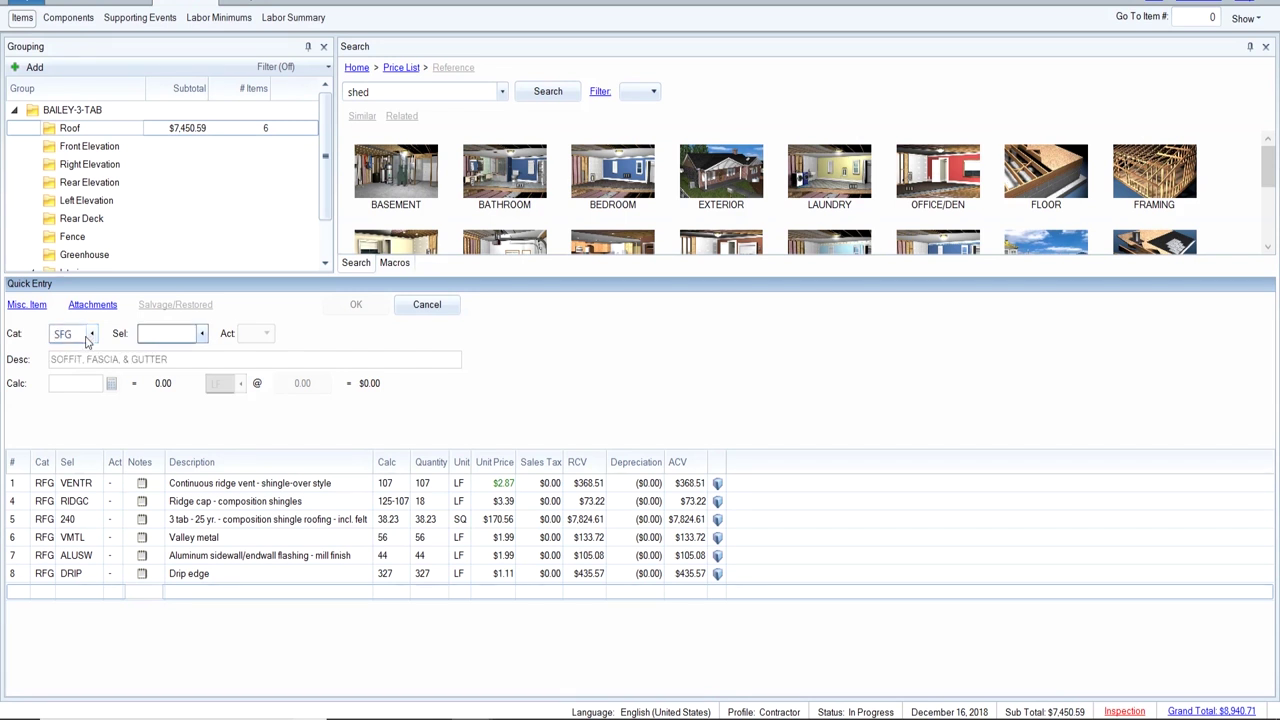
{"action": "left_click", "coordinate": [91, 334]}
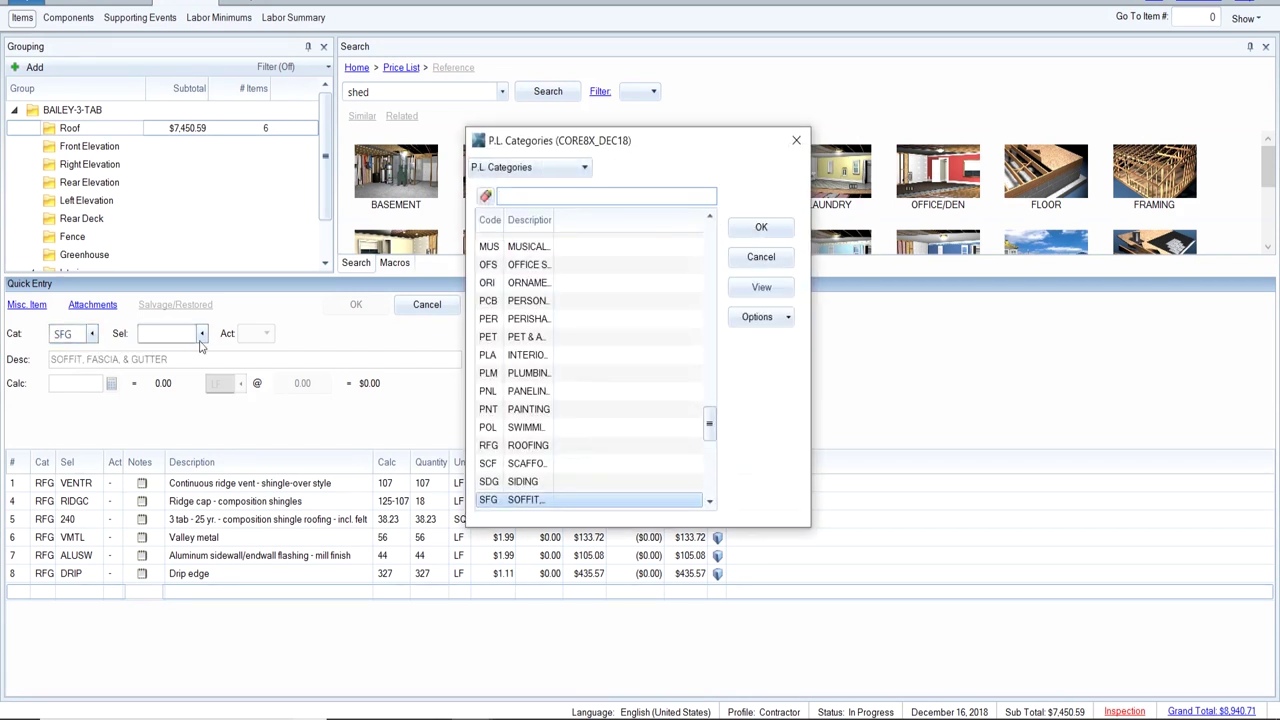
{"action": "double_click", "coordinate": [540, 502]}
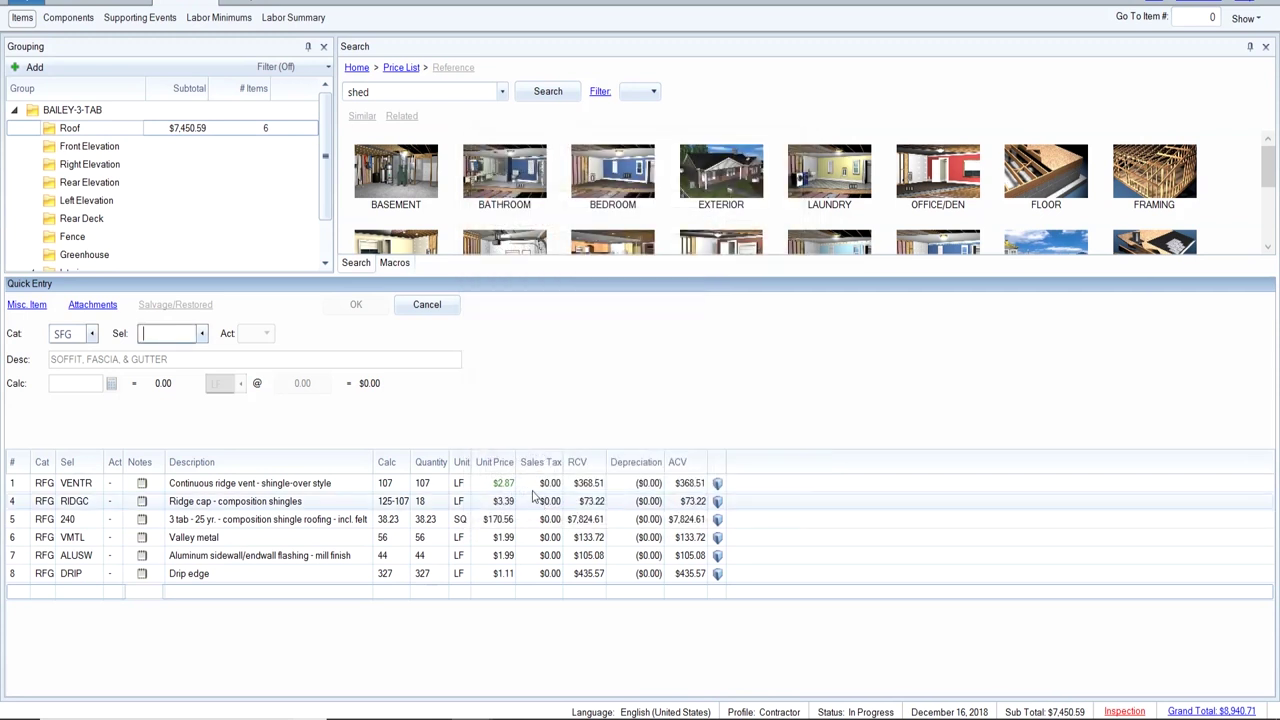
Look through the SFG selector list for the available gutter, downspout, fascia and soffit items.
{"action": "left_click", "coordinate": [201, 336]}
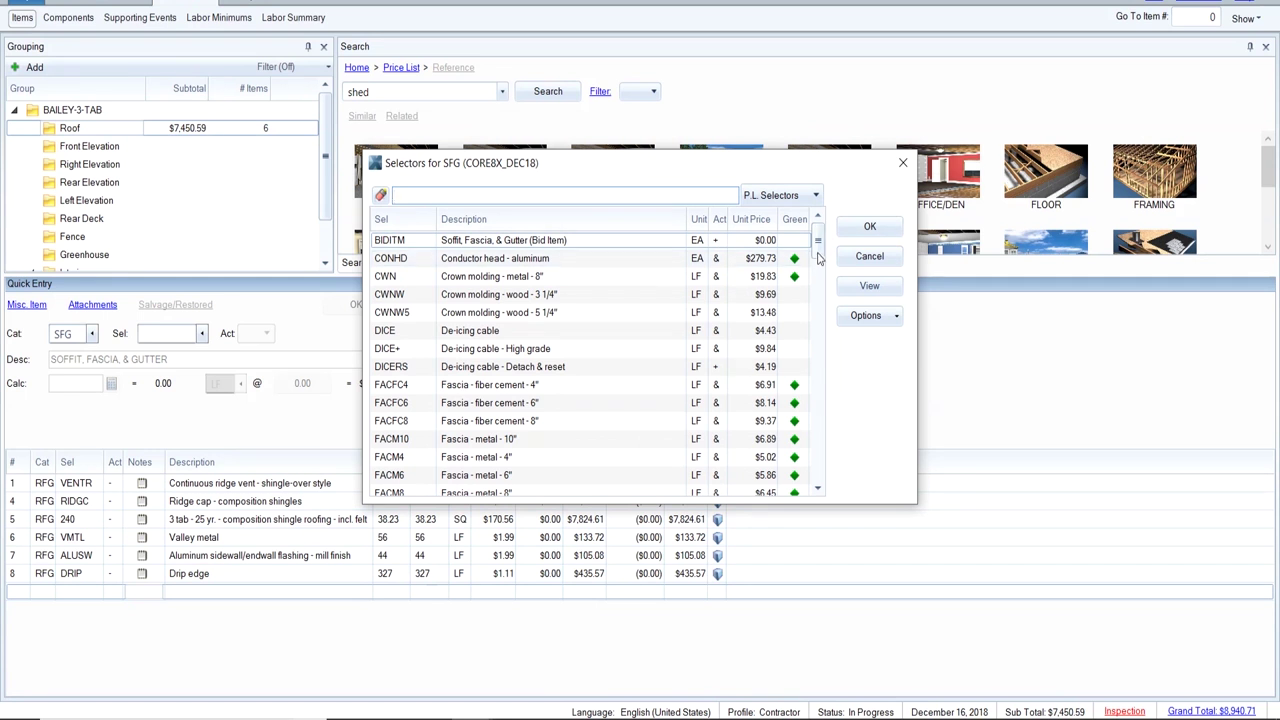
{"action": "left_click_drag", "start_coordinate": [818, 258], "coordinate": [818, 305]}
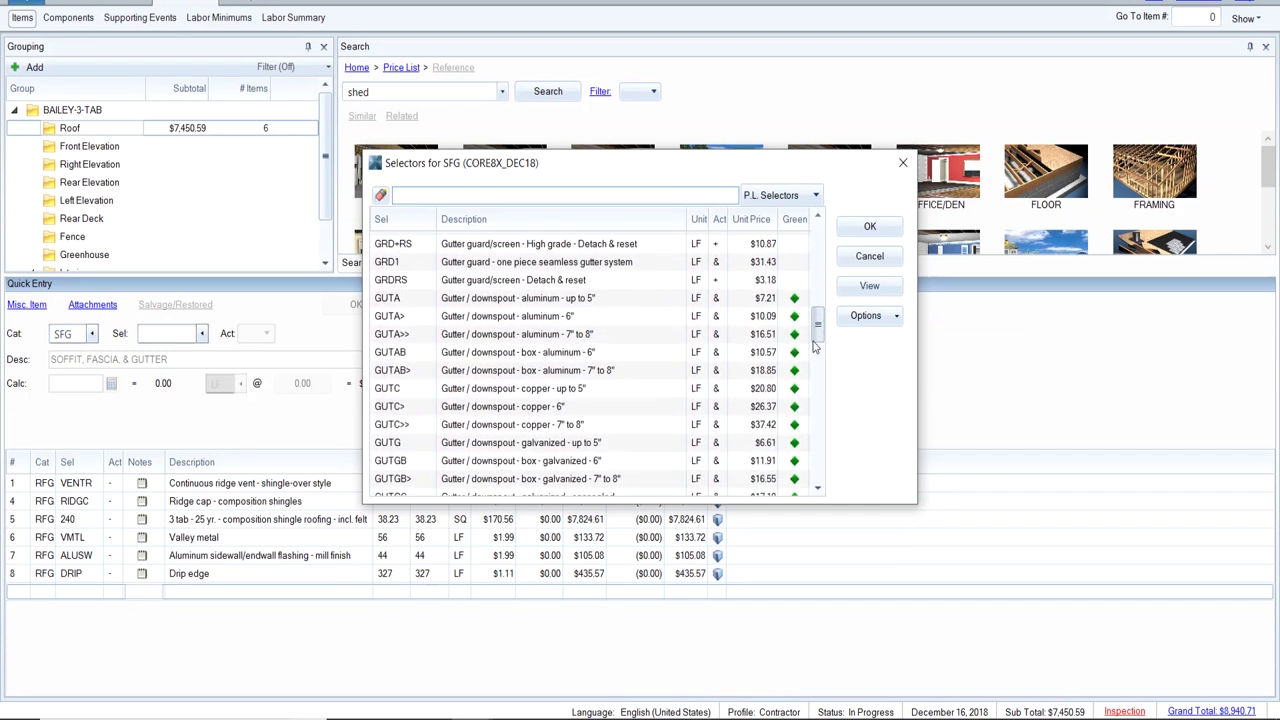
{"action": "scroll", "coordinate": [812, 369], "scroll_direction": "down", "scroll_amount": 2}
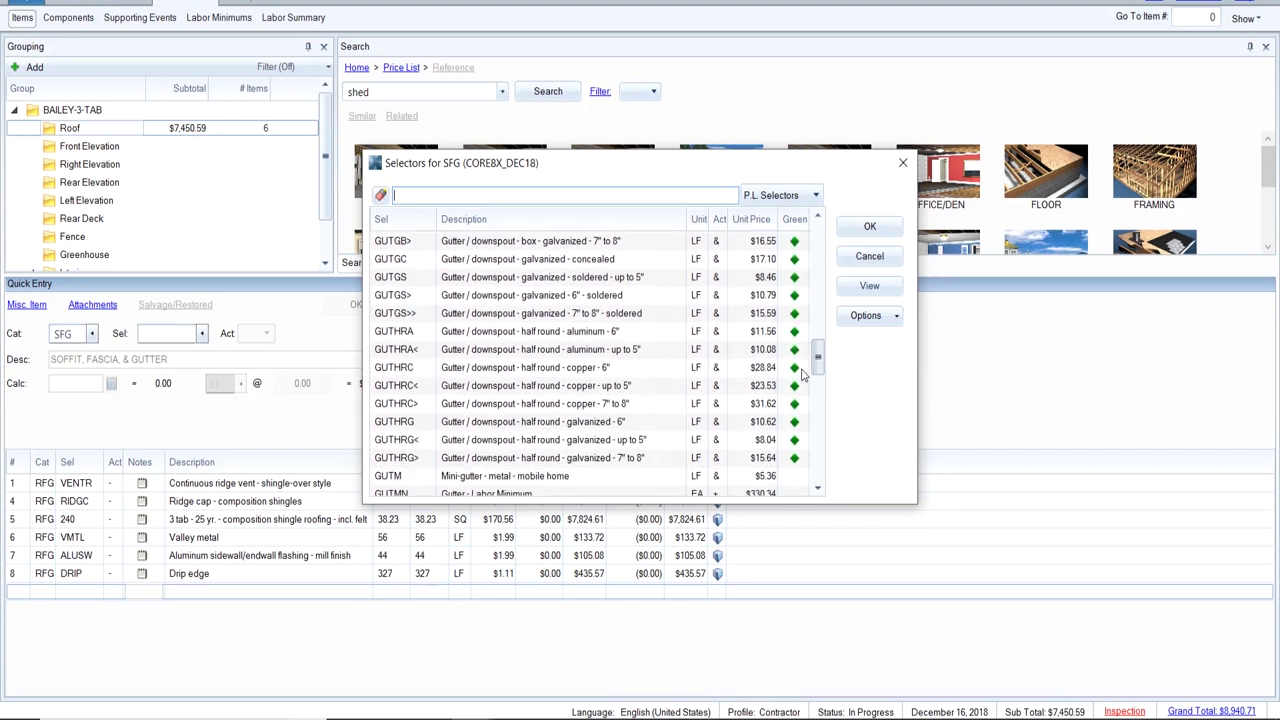
{"action": "scroll", "coordinate": [800, 380], "scroll_direction": "down", "scroll_amount": 1}
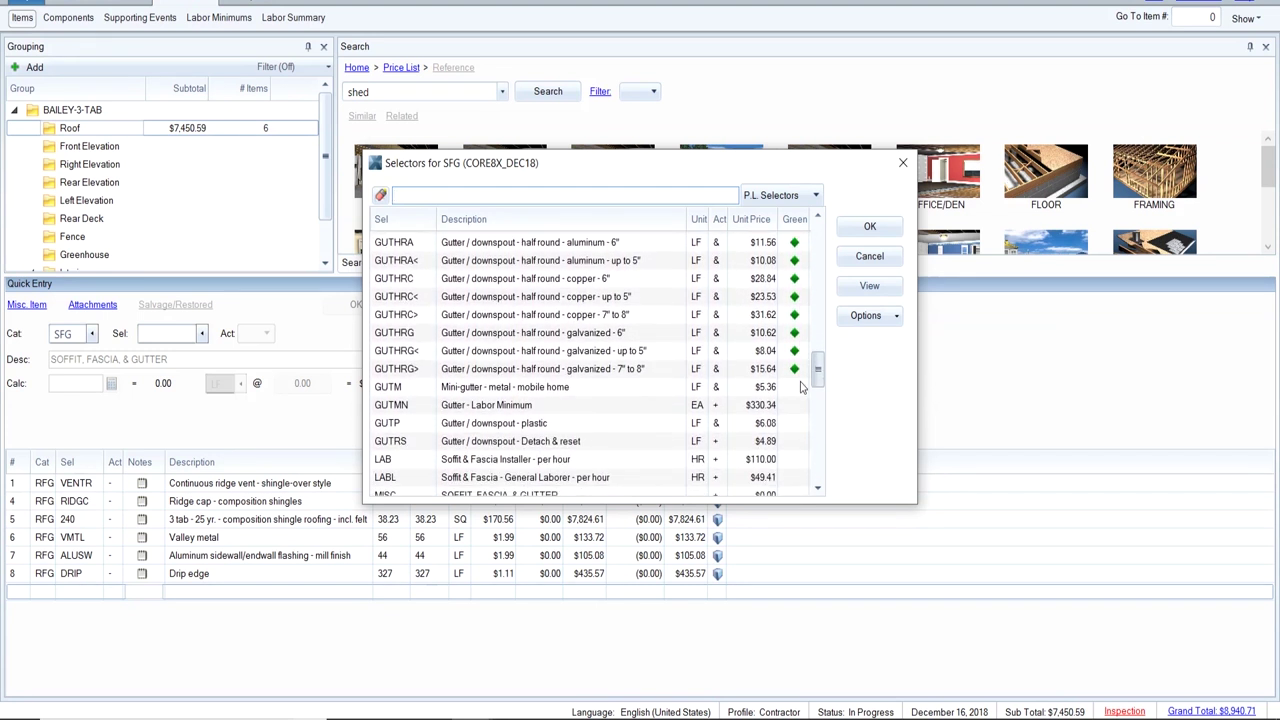
{"action": "scroll", "coordinate": [800, 390], "scroll_direction": "down", "scroll_amount": 3}
{"action": "scroll", "coordinate": [800, 400], "scroll_direction": "down", "scroll_amount": 2}
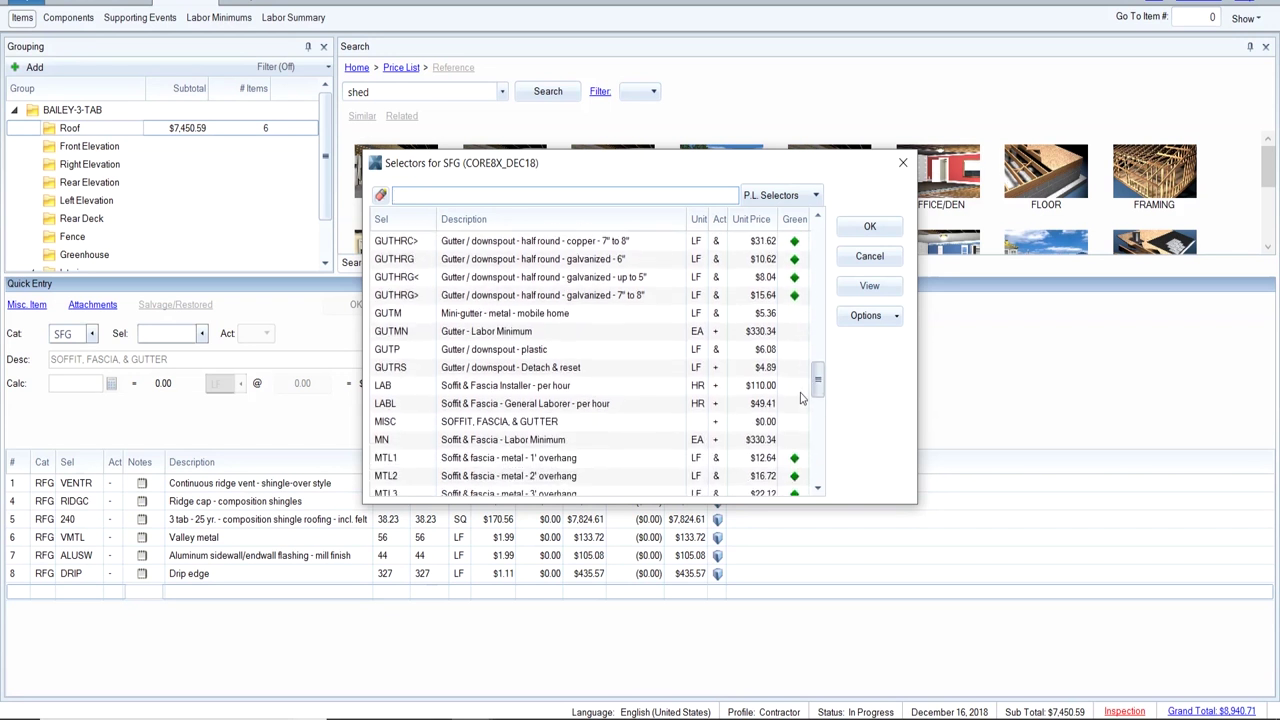
{"action": "scroll", "coordinate": [800, 420], "scroll_direction": "down", "scroll_amount": 5}
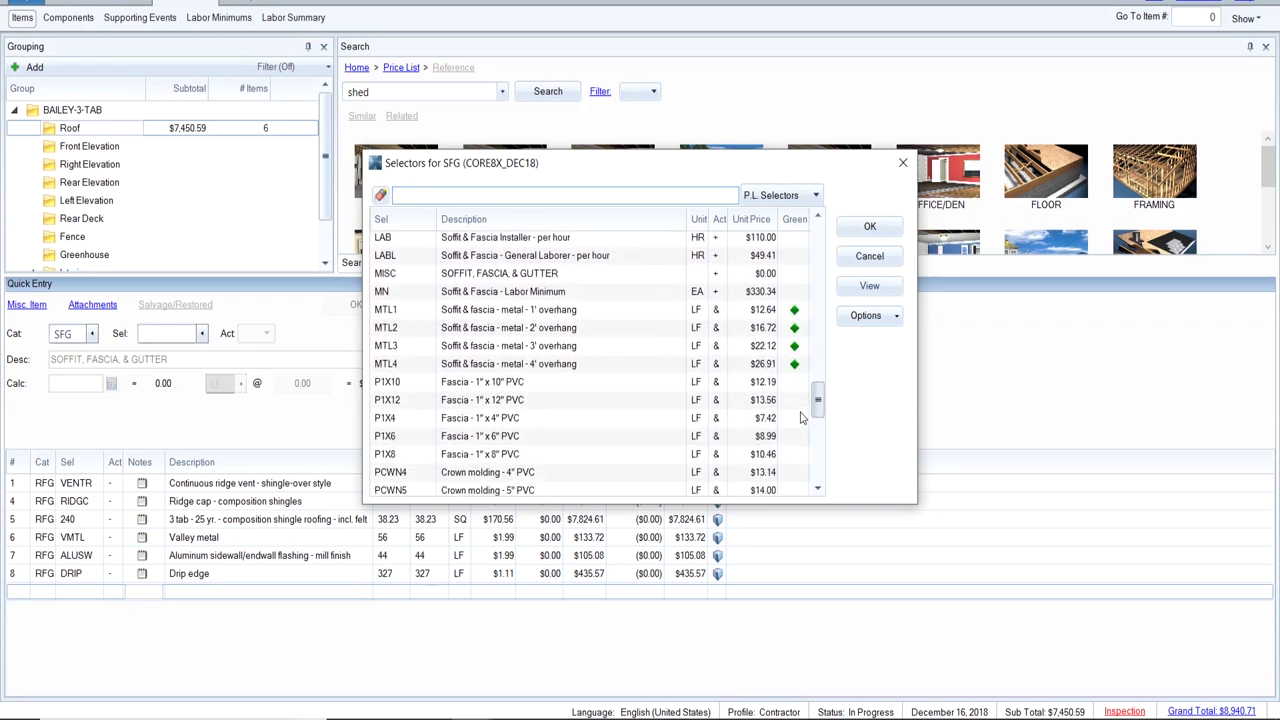
{"action": "scroll", "coordinate": [800, 441], "scroll_direction": "down", "scroll_amount": 6}
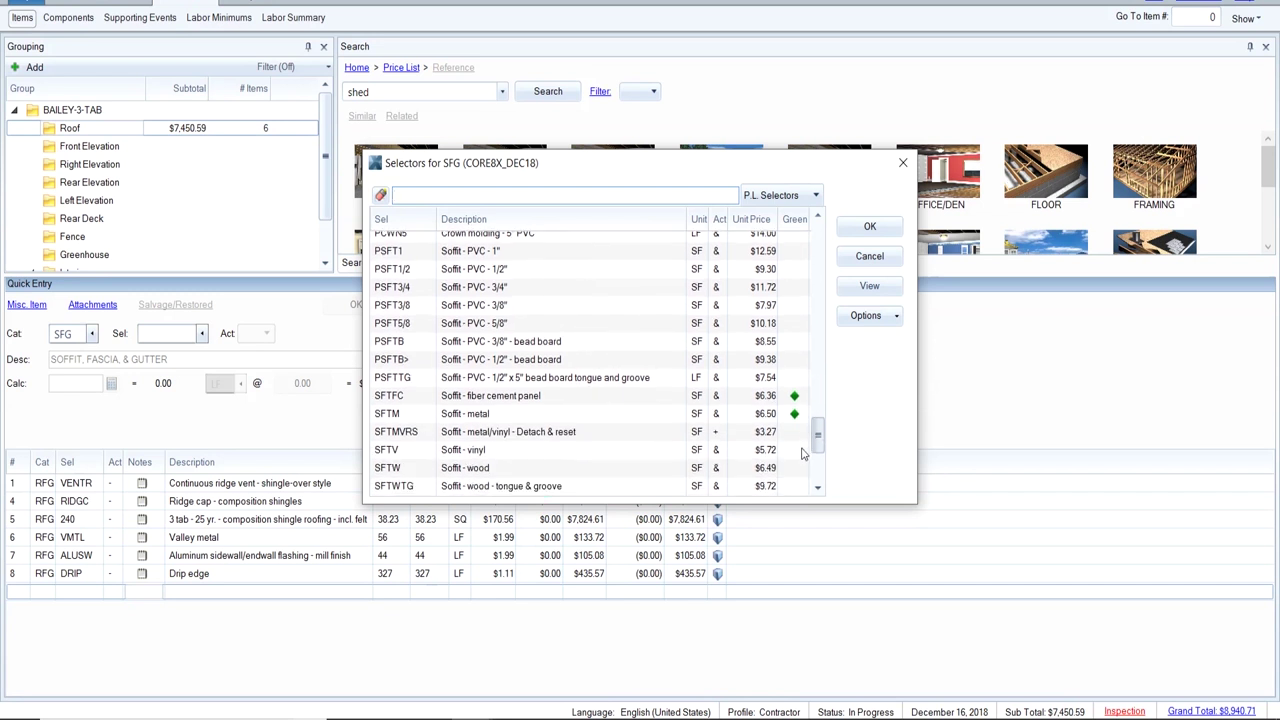
{"action": "scroll", "coordinate": [802, 478], "scroll_direction": "down", "scroll_amount": 1}
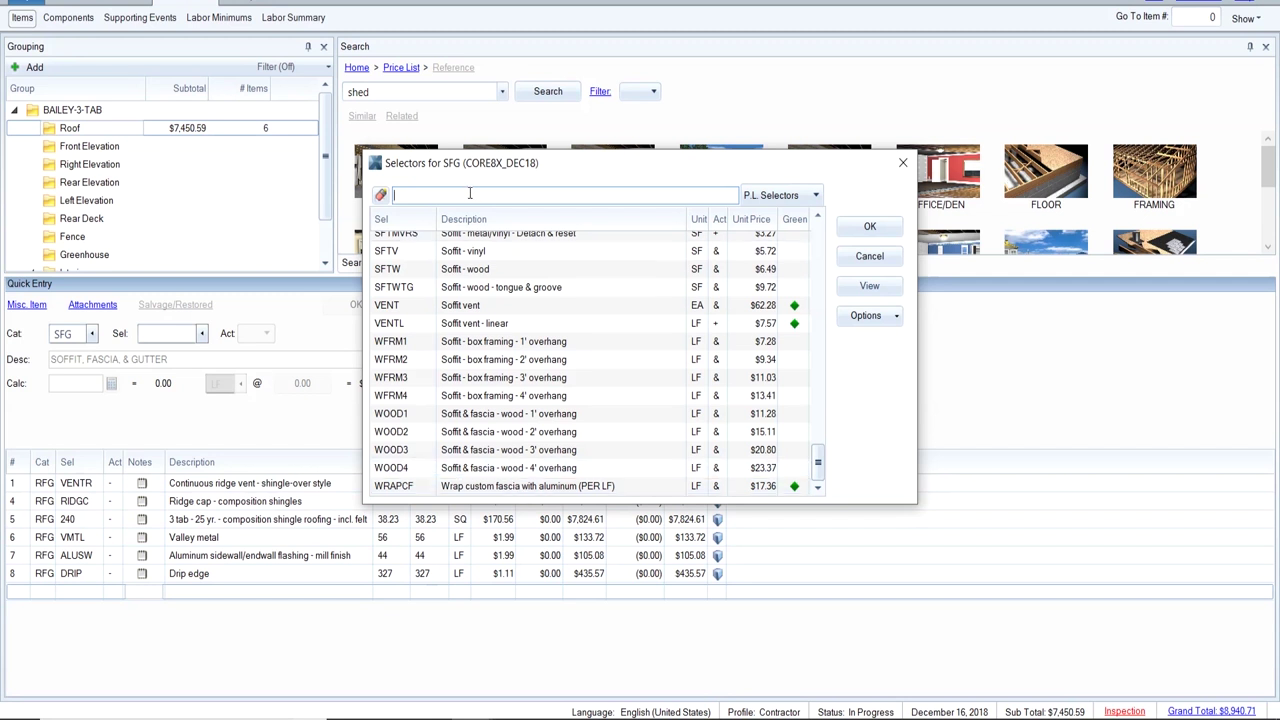
Filter the SFG selectors by "gutter" and choose GUTA, the aluminum gutter / downspout up to 5".
{"action": "type", "text": "gutter"}
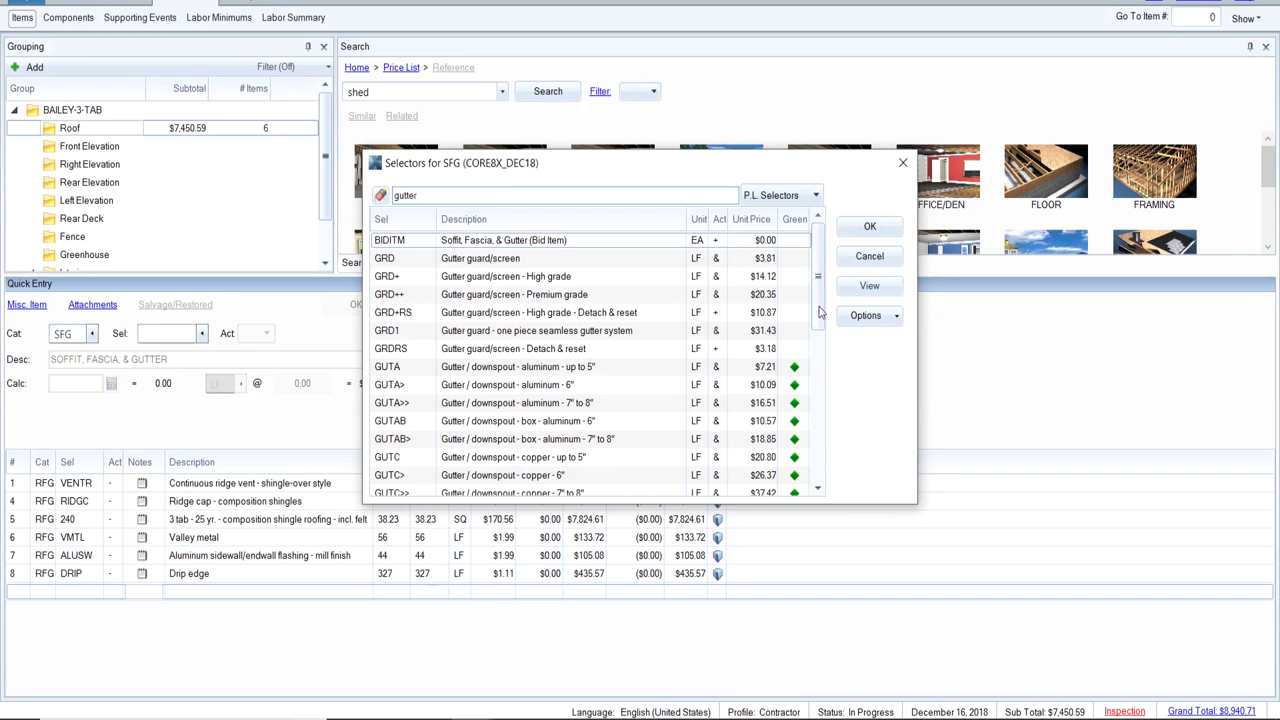
{"action": "left_click_drag", "start_coordinate": [820, 313], "coordinate": [820, 335]}
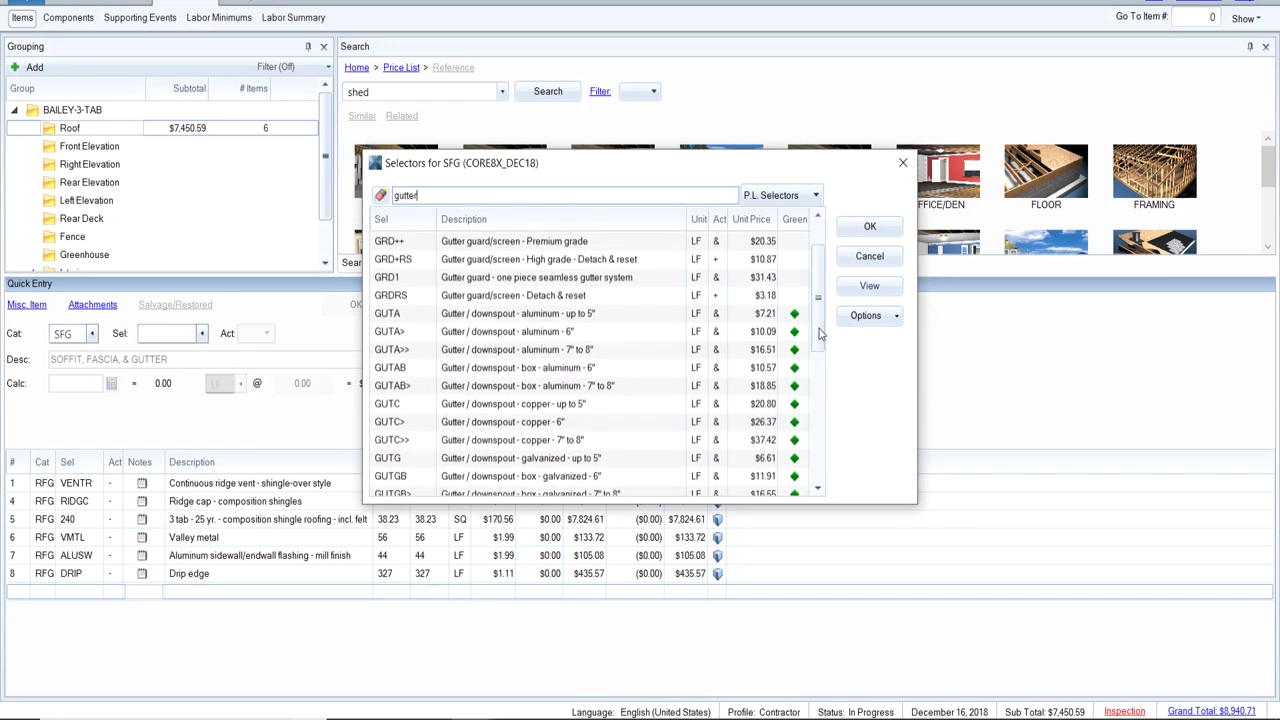
{"action": "left_click", "coordinate": [550, 317]}
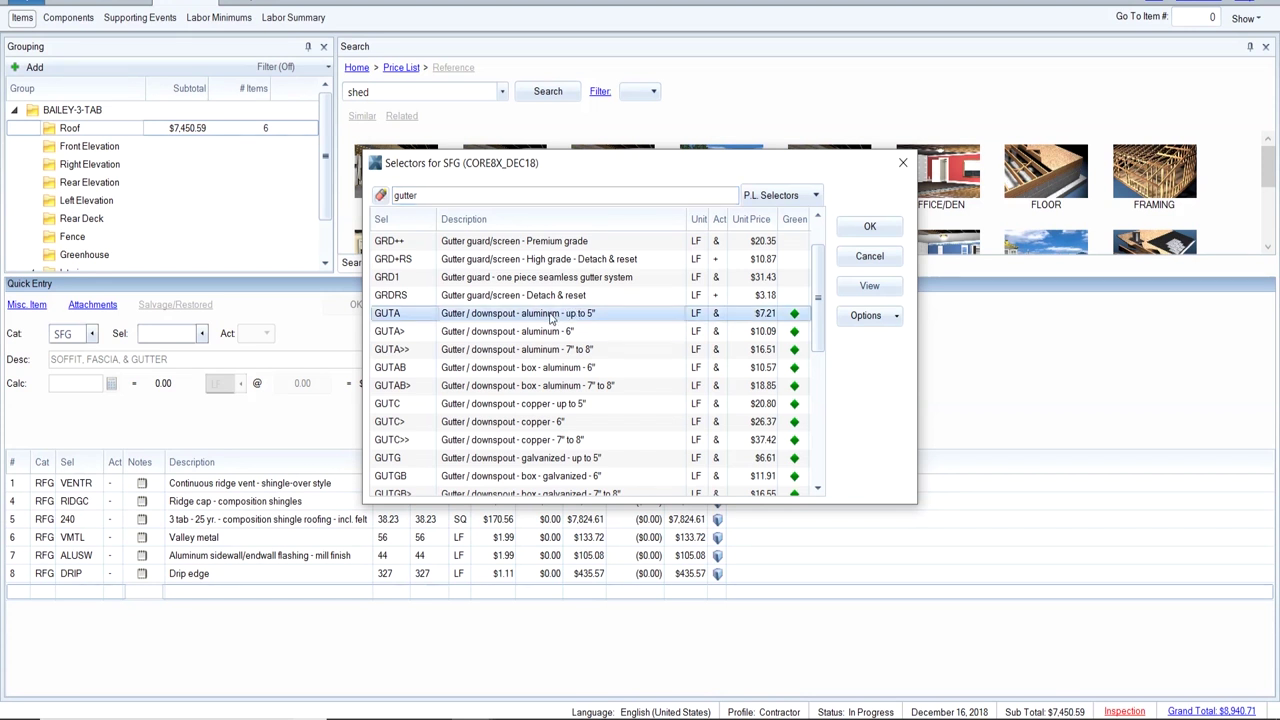
{"action": "double_click", "coordinate": [389, 316]}
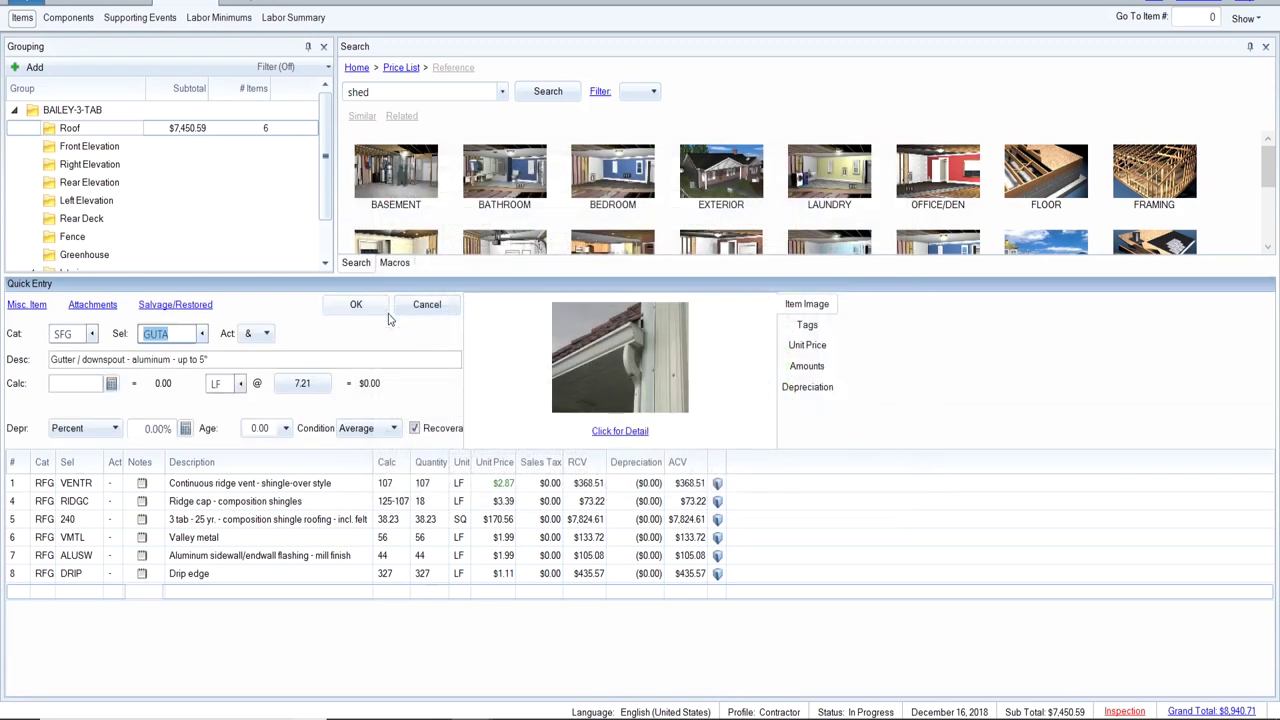
Read the GUTA item definition for what it includes, how it is measured and its depreciation, and close it.
{"action": "left_click", "coordinate": [630, 380]}
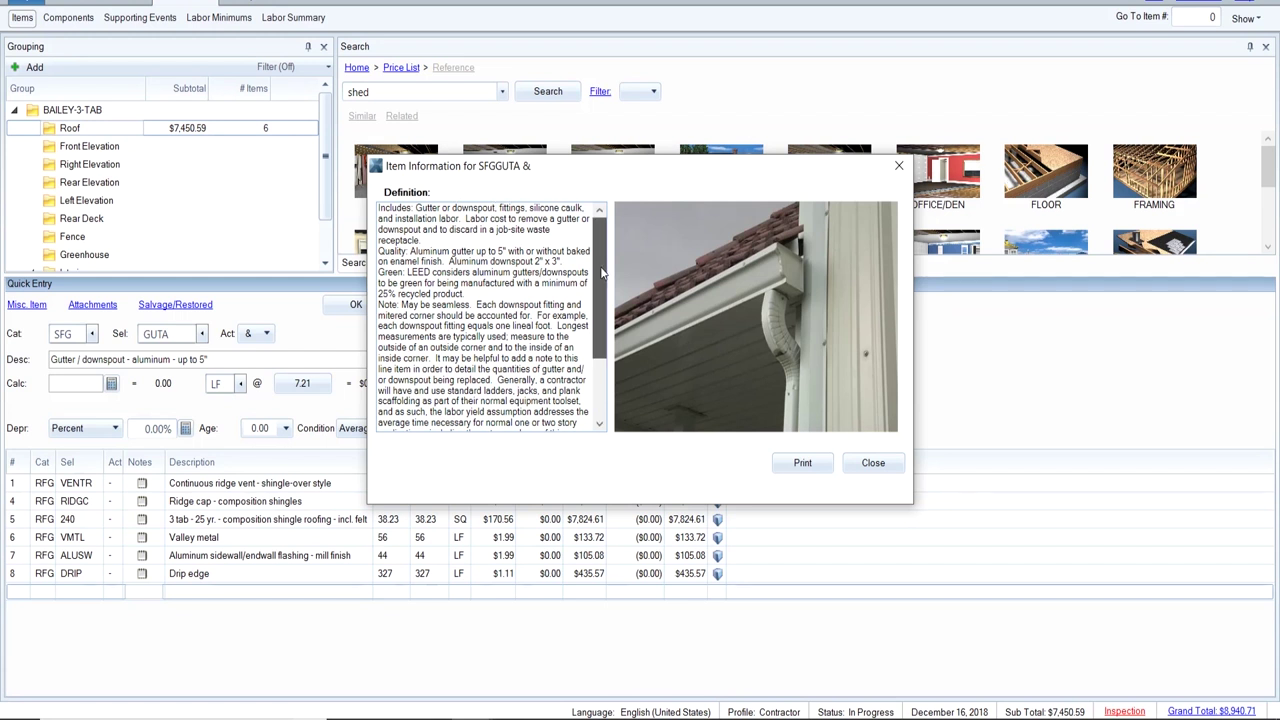
{"action": "left_click_drag", "start_coordinate": [601, 272], "coordinate": [602, 310]}
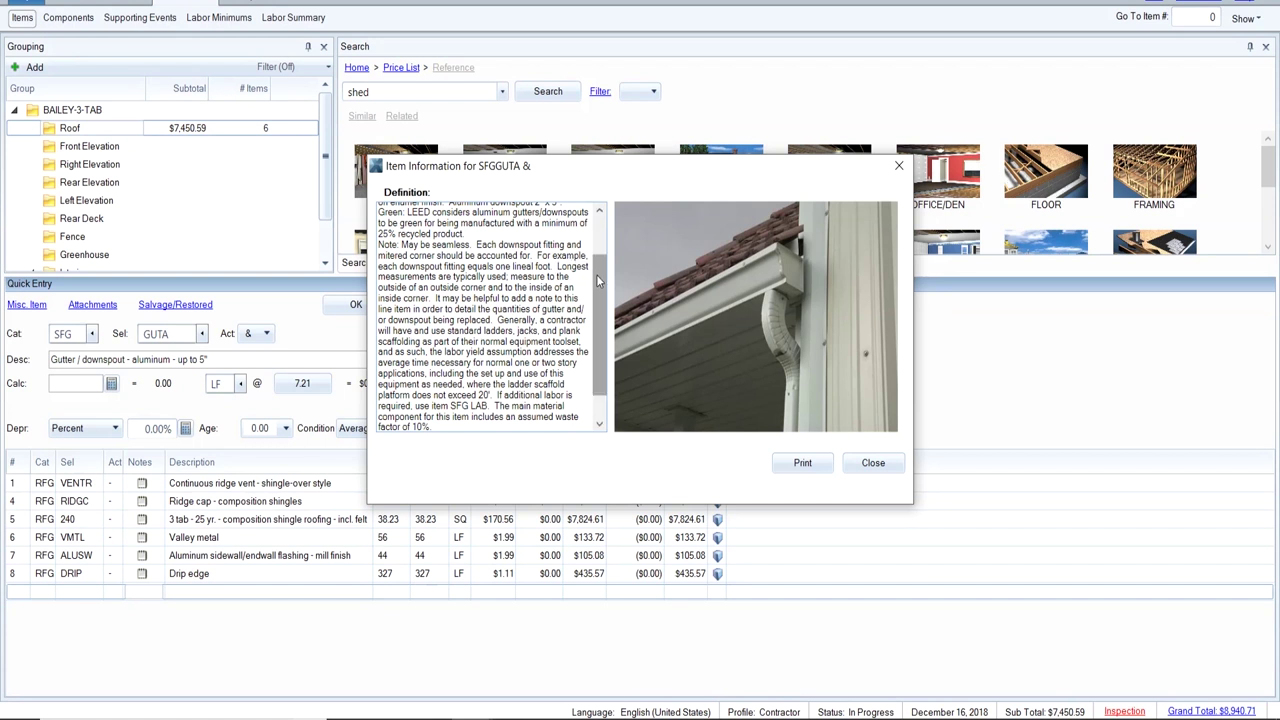
{"action": "left_click_drag", "start_coordinate": [596, 274], "coordinate": [598, 304]}
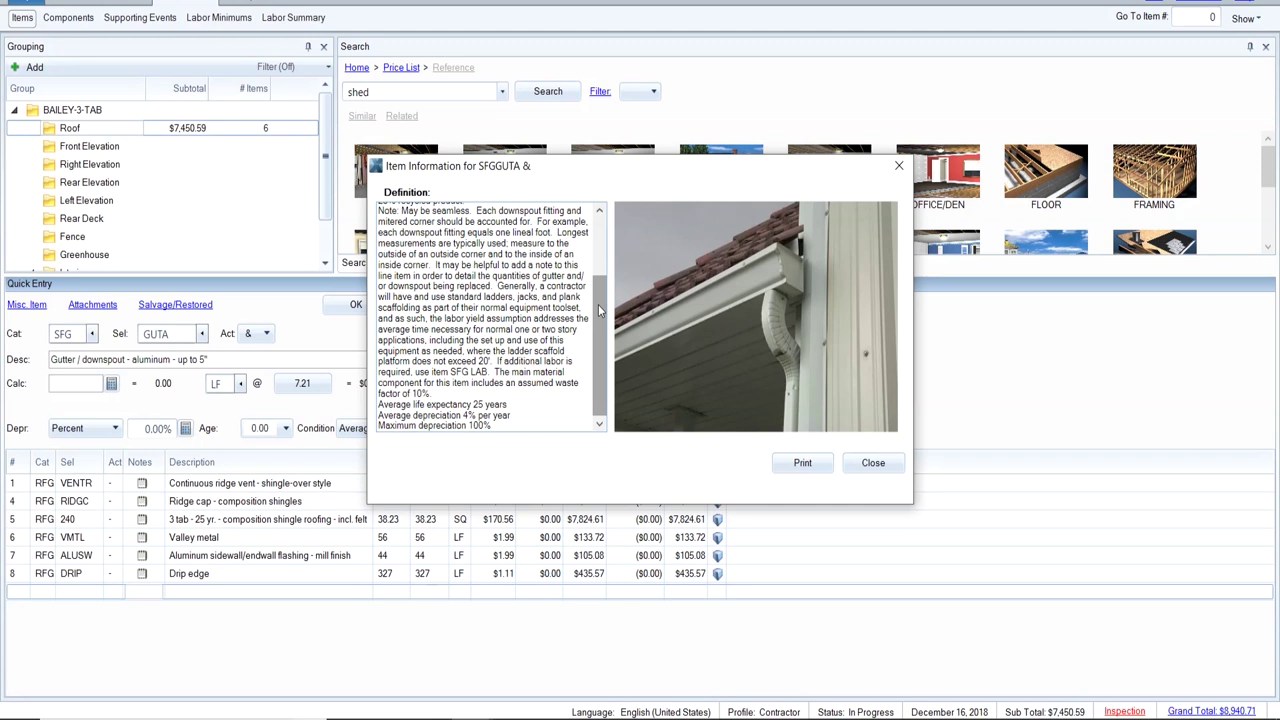
{"action": "left_click", "coordinate": [598, 308]}
{"action": "left_click_drag", "start_coordinate": [598, 304], "coordinate": [598, 241]}
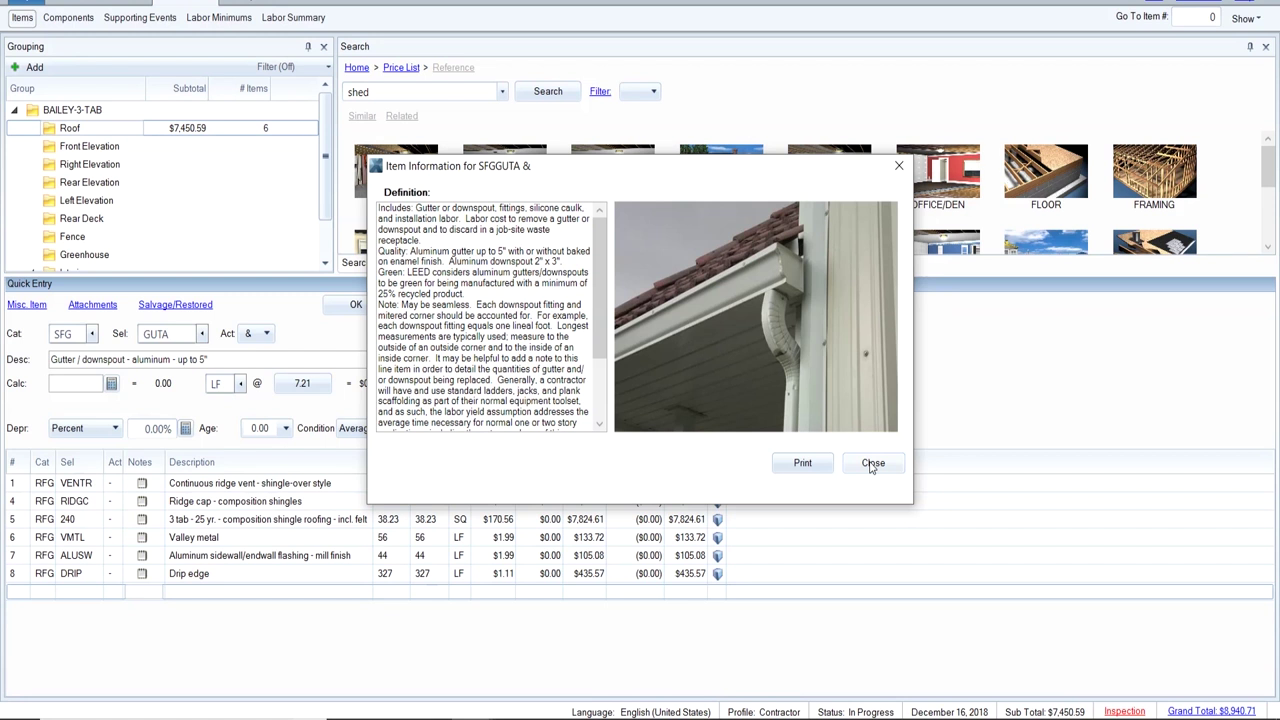
{"action": "mouse_move", "coordinate": [601, 284]}
{"action": "left_mouse_down"}
{"action": "mouse_move", "coordinate": [604, 357]}
{"action": "mouse_move", "coordinate": [604, 280]}
{"action": "left_mouse_up"}
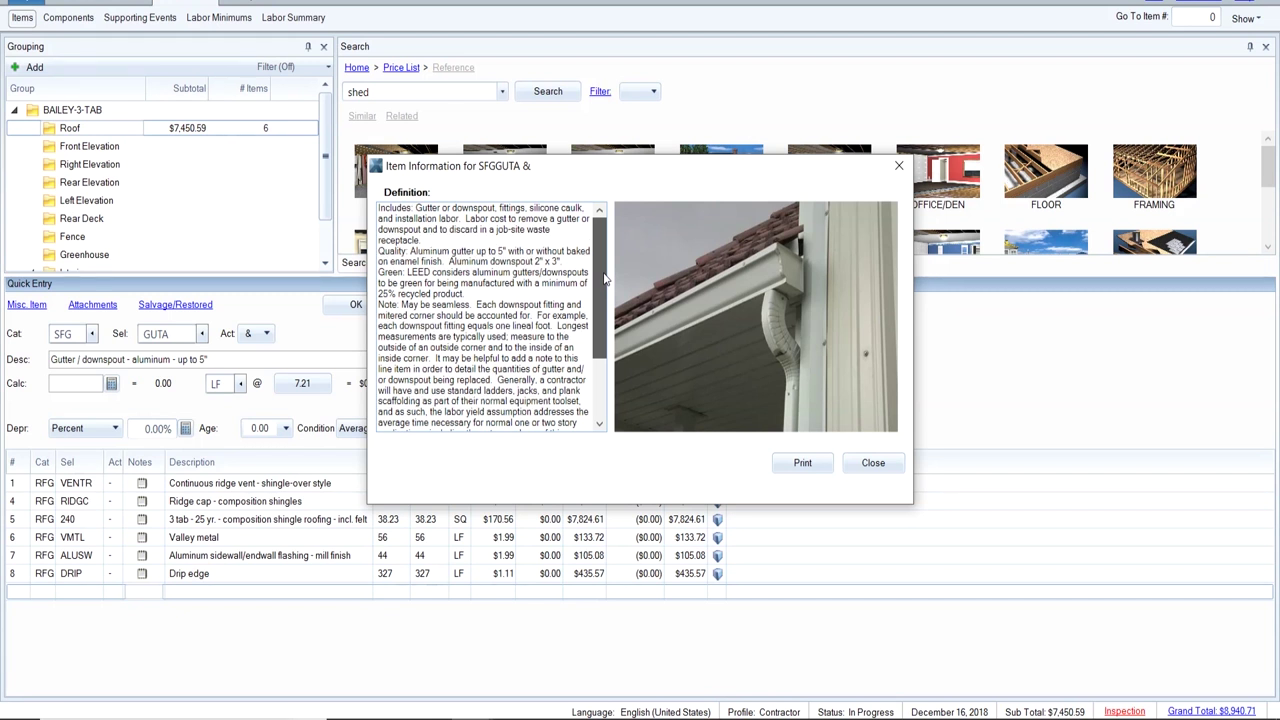
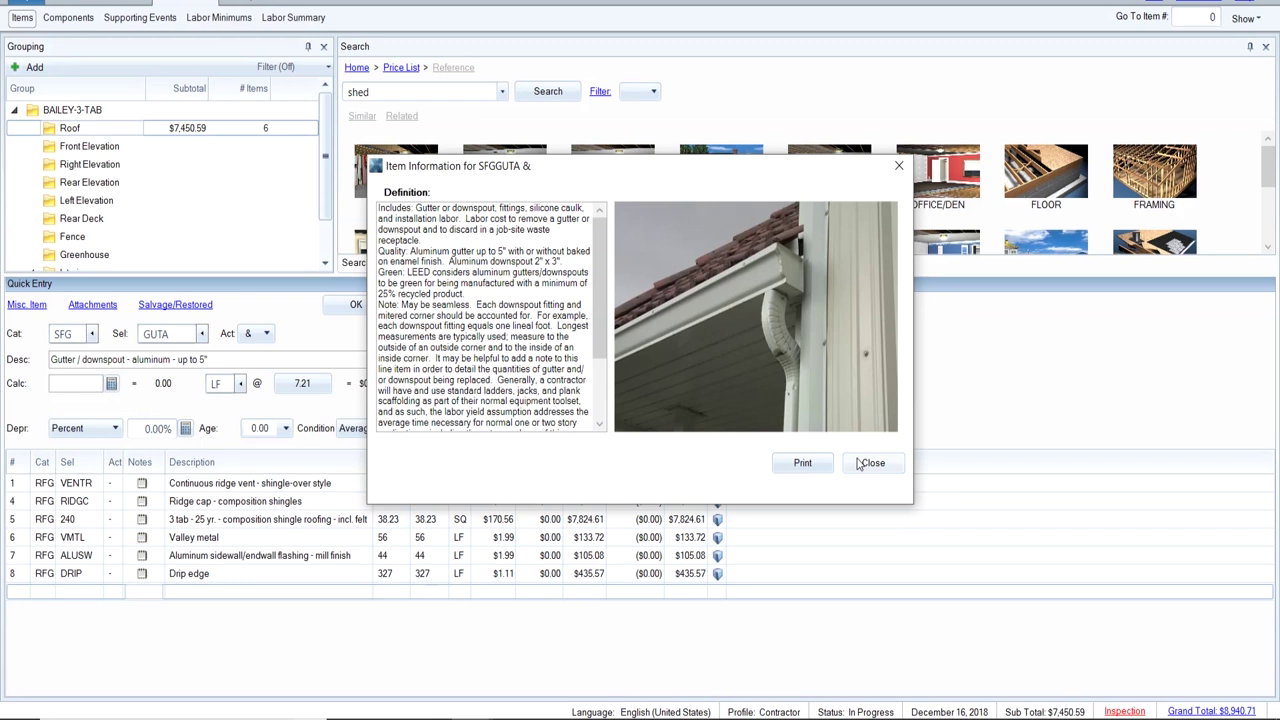
{"action": "left_click", "coordinate": [870, 463]}
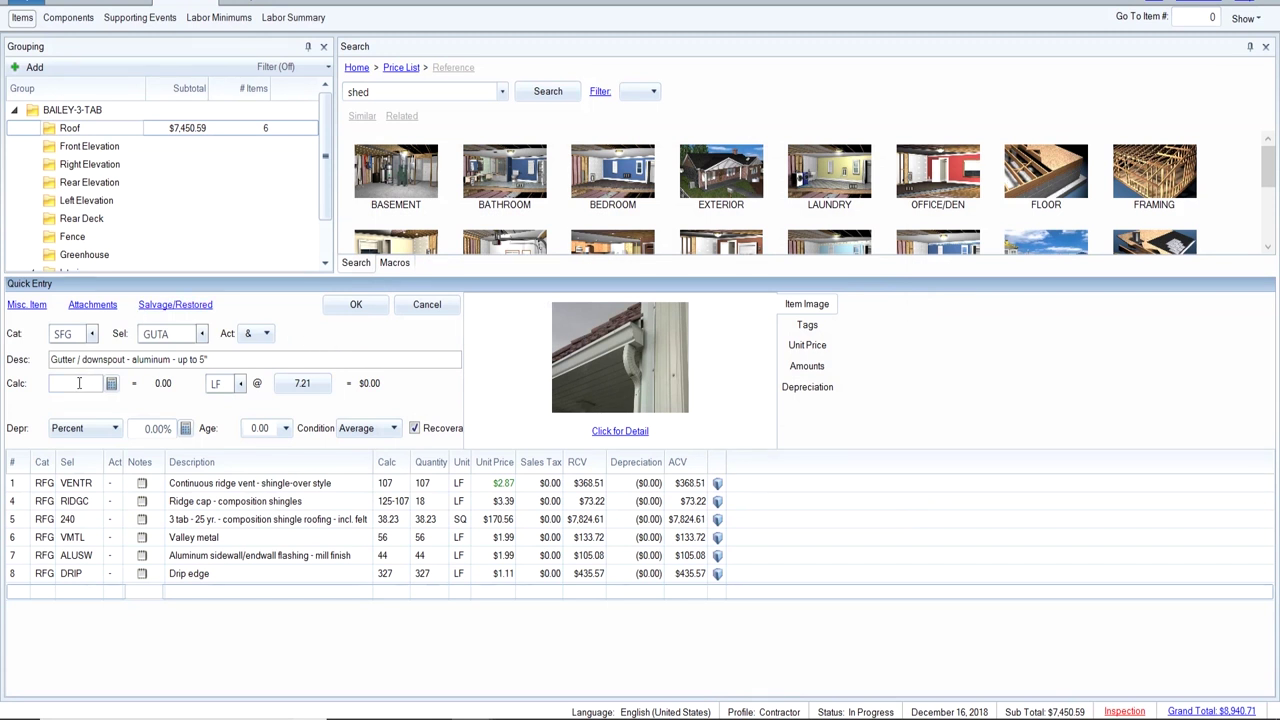
Show the gutter entry's unit price details and set the remove price trade to SDG.
{"action": "left_click", "coordinate": [267, 335]}
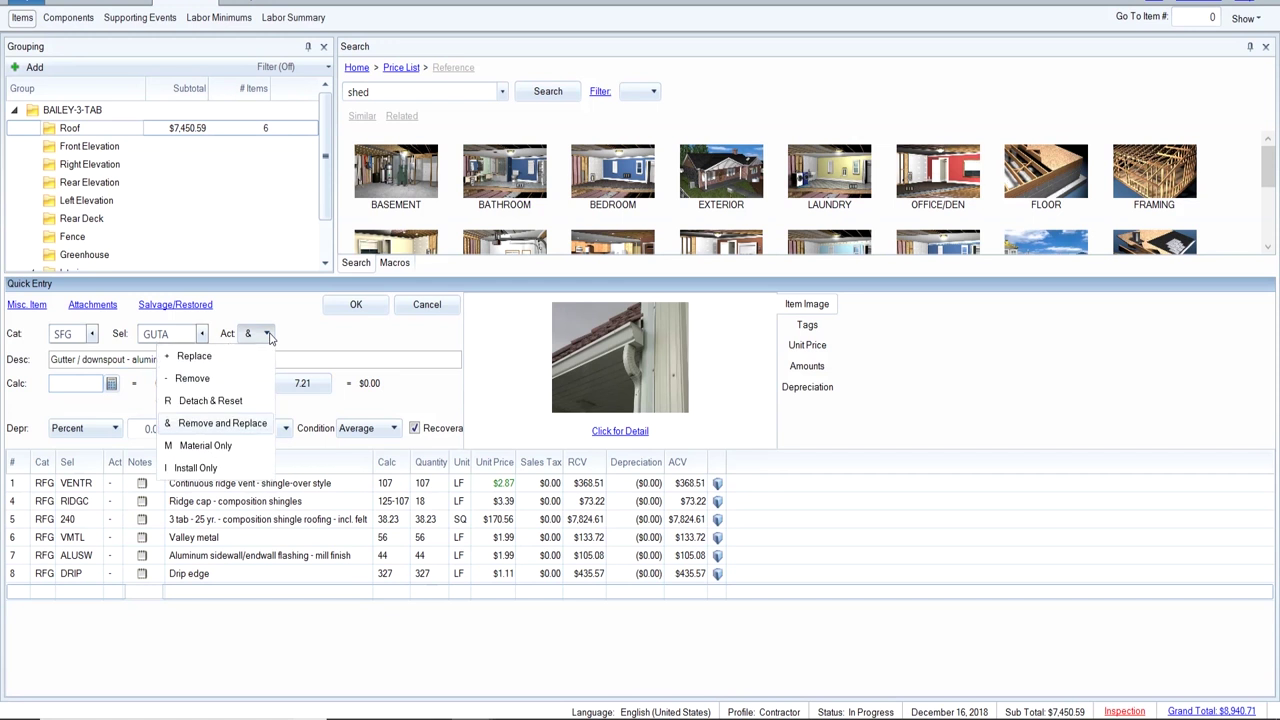
{"action": "left_click", "coordinate": [812, 347]}
{"action": "left_click", "coordinate": [812, 347]}
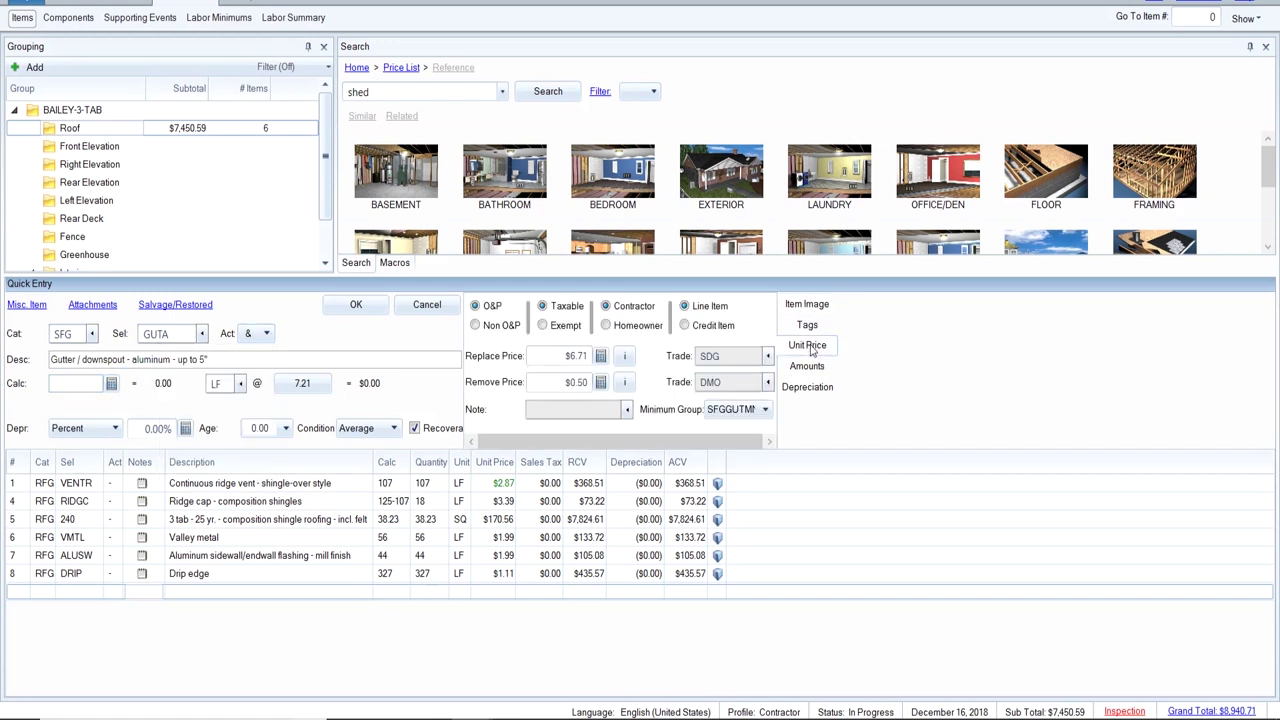
{"action": "left_click", "coordinate": [726, 383]}
{"action": "type", "text": "SDG"}
{"action": "left_click", "coordinate": [729, 356]}
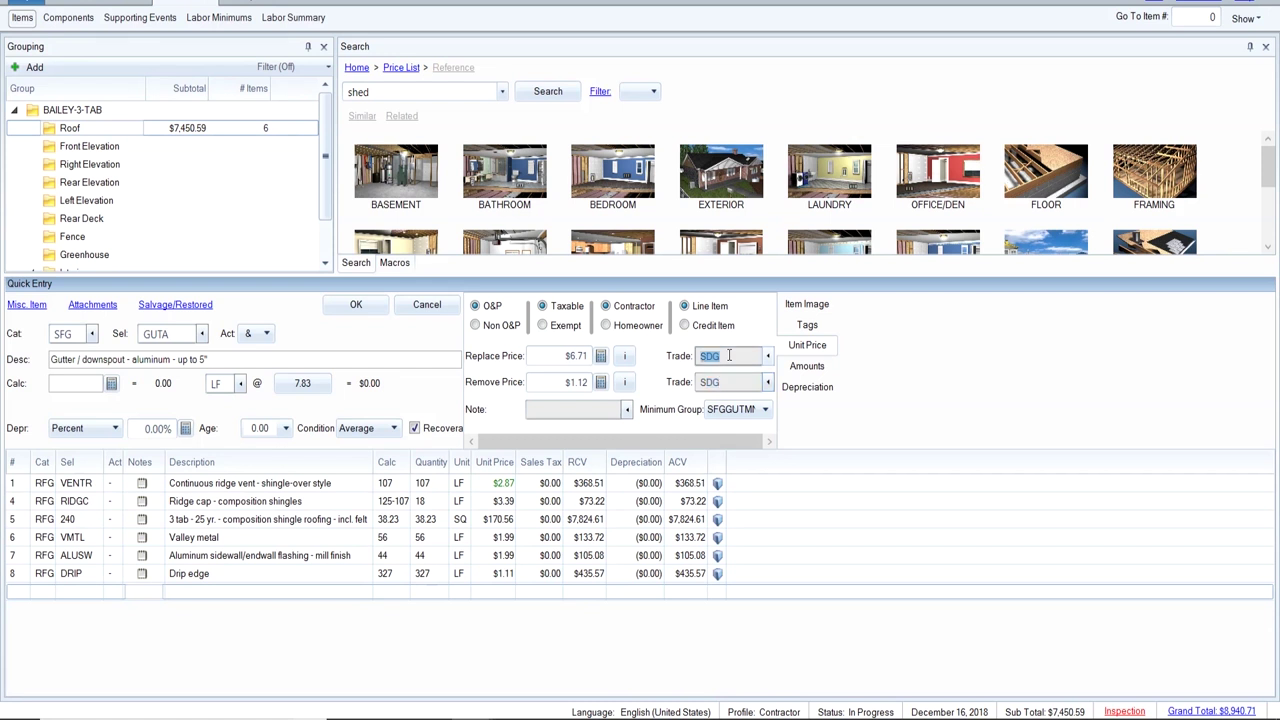
{"action": "left_click", "coordinate": [729, 382]}
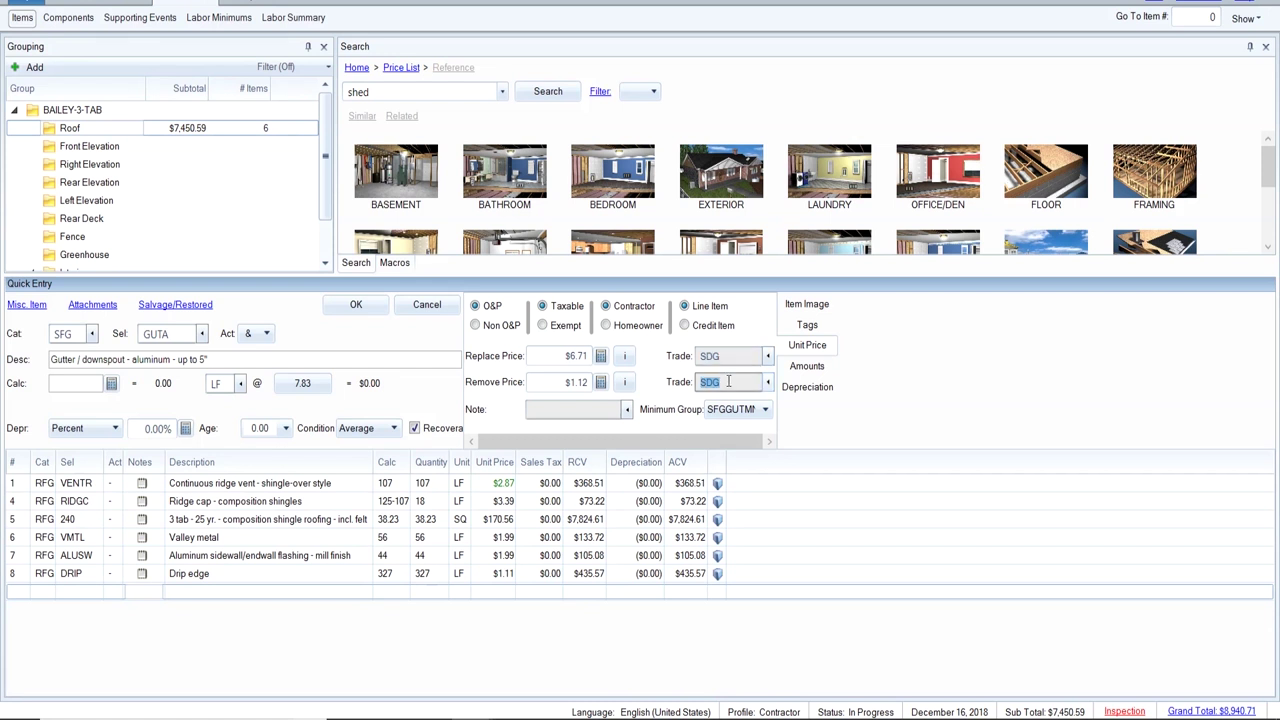
{"action": "type", "text": "DMO"}
{"action": "key", "text": "ctrl+a"}
{"action": "type", "text": "SDG"}
Set the gutter entry's action to Remove and its quantity calculation to 327-(80'4+24+14'6) LF.
{"action": "left_click", "coordinate": [266, 334]}
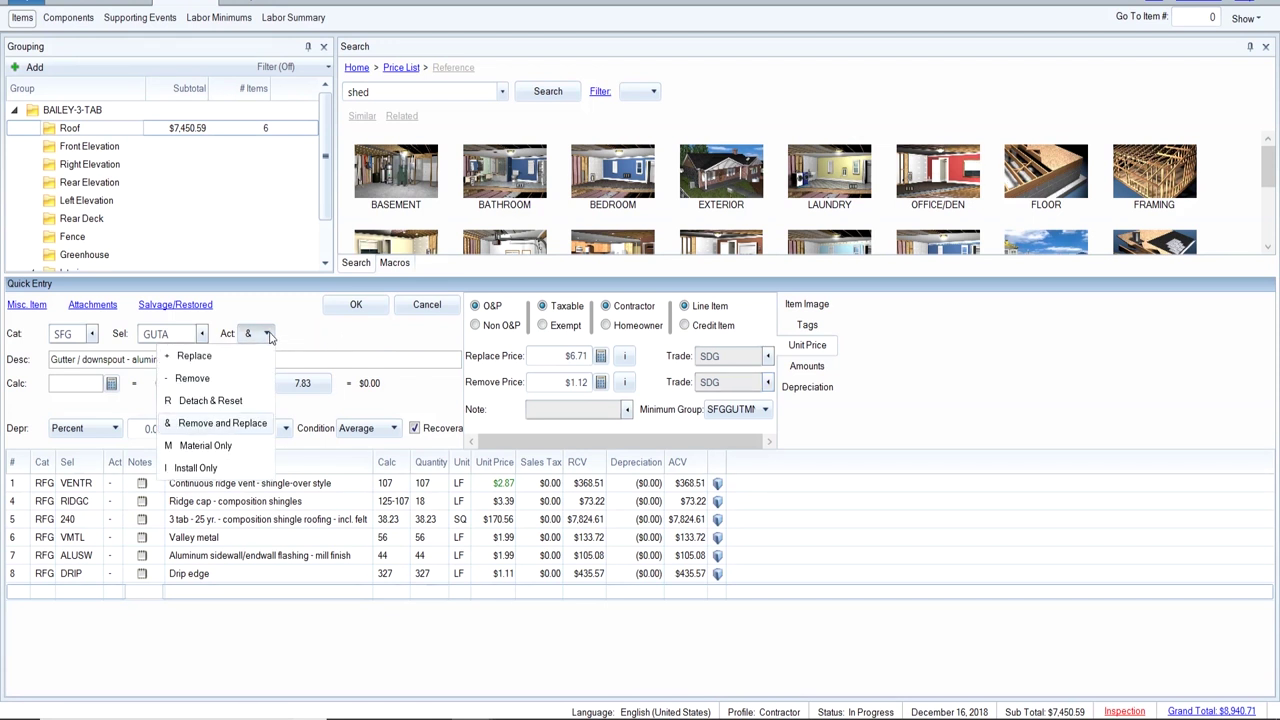
{"action": "left_click", "coordinate": [212, 379]}
{"action": "left_click", "coordinate": [84, 384]}
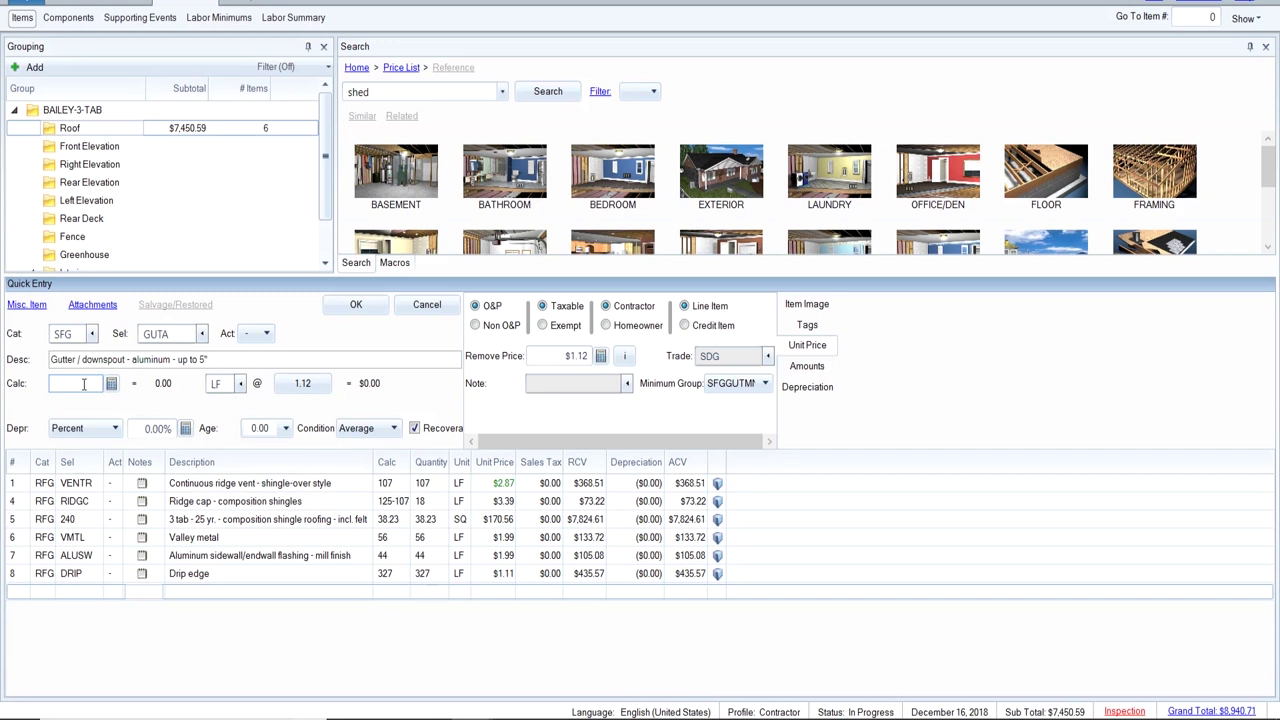
{"action": "type", "text": "327"}
{"action": "type", "text": "-("}
{"action": "type", "text": "80"}
{"action": "type", "text": "/"}
{"action": "type", "text": "24"}
{"action": "type", "text": "+"}
{"action": "type", "text": "14'6"}
{"action": "type", "text": ")"}
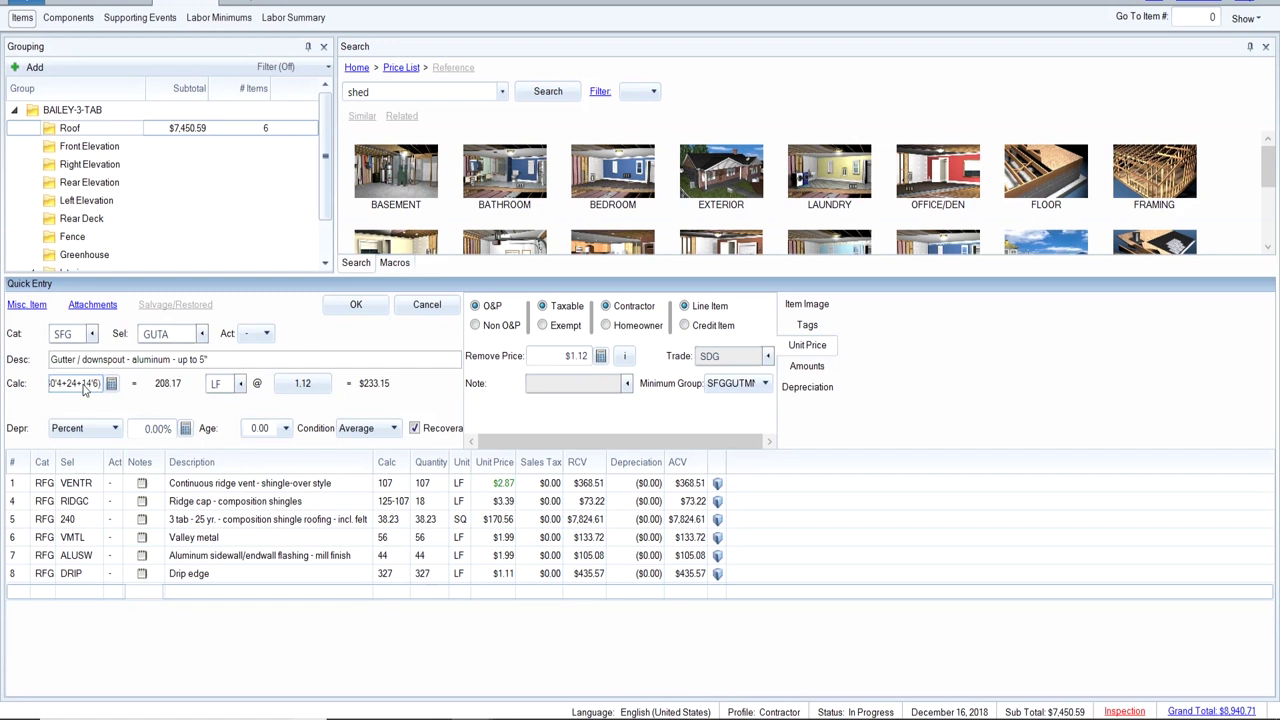
Append +60 to the gutter quantity calculation, add the item to Roof, and reopen the saved item.
{"action": "key", "text": "Home"}
{"action": "key", "text": "Right"}
{"action": "key", "text": "Right"}
{"action": "key", "text": "Right"}
{"action": "key", "text": "Right"}
{"action": "key", "text": "Right"}
{"action": "key", "text": "Right"}
{"action": "key", "text": "Right"}
{"action": "key", "text": "Right"}
{"action": "key", "text": "Right"}
{"action": "type", "text": "+60"}
{"action": "left_click", "coordinate": [354, 307]}
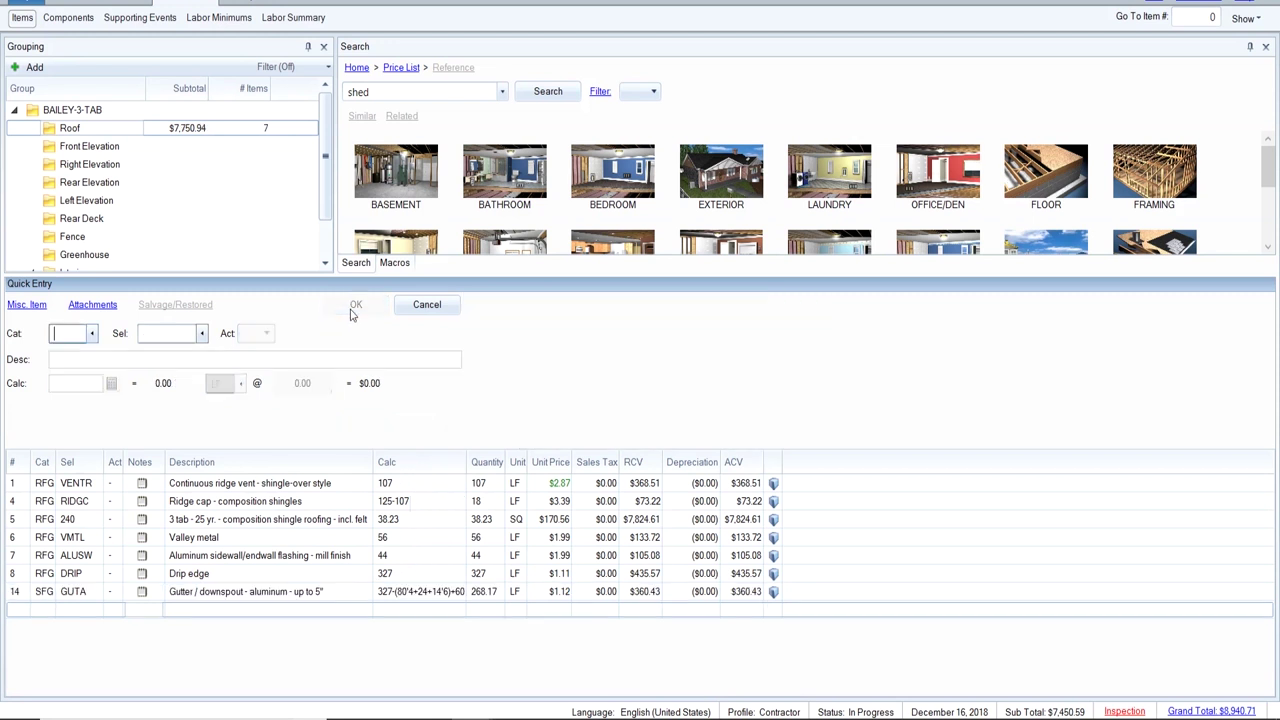
{"action": "double_click", "coordinate": [158, 591]}
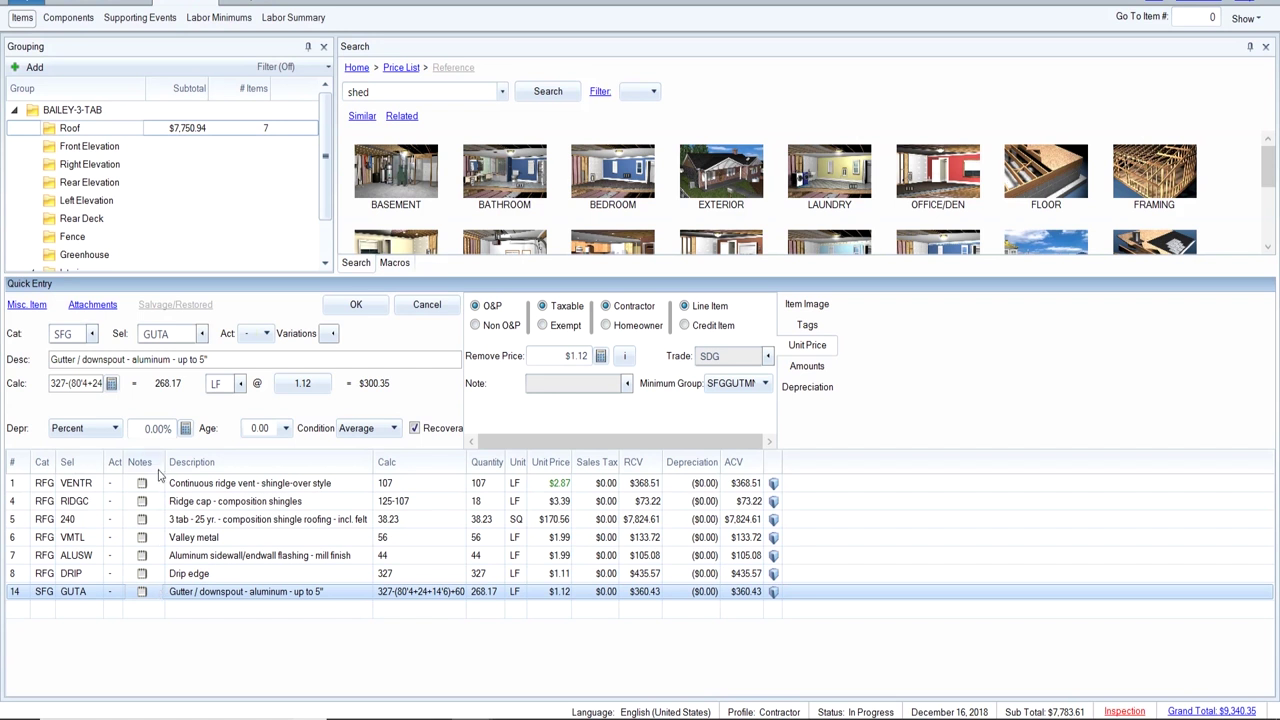
Move the gutter/downspout line item above the continuous ridge vent so it heads the Roof item list.
{"action": "double_click", "coordinate": [158, 576]}
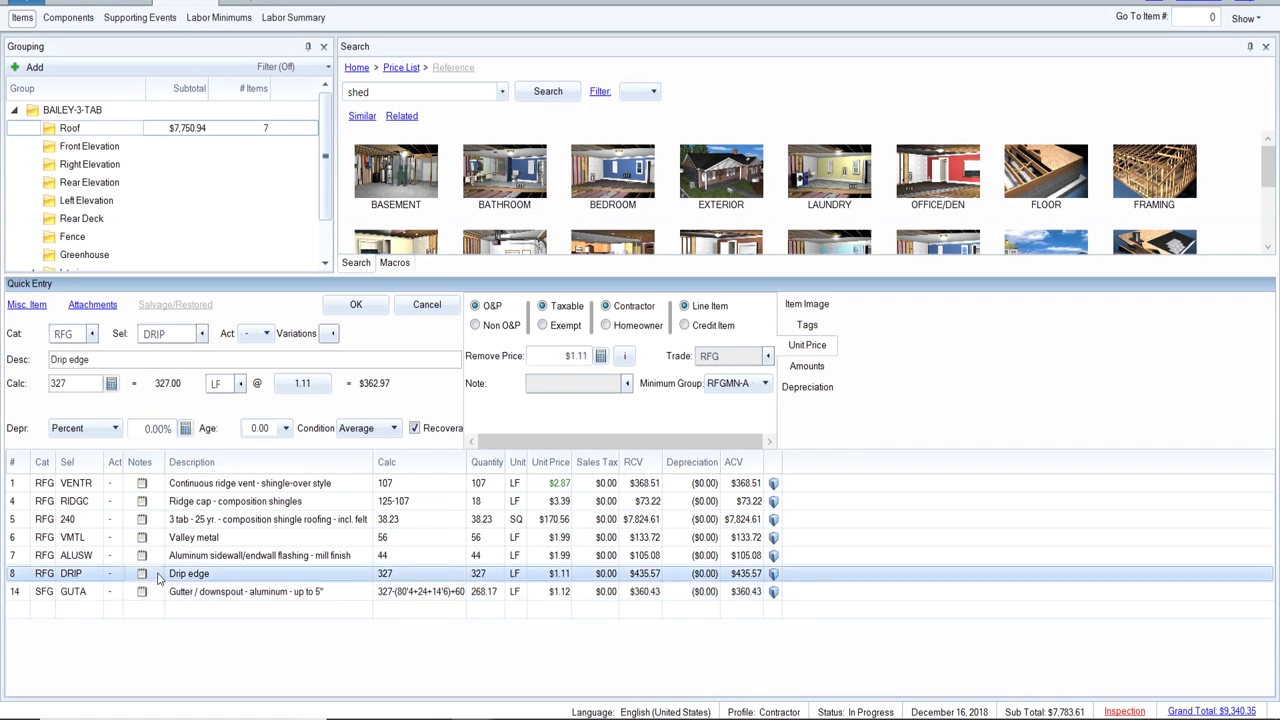
{"action": "double_click", "coordinate": [158, 592]}
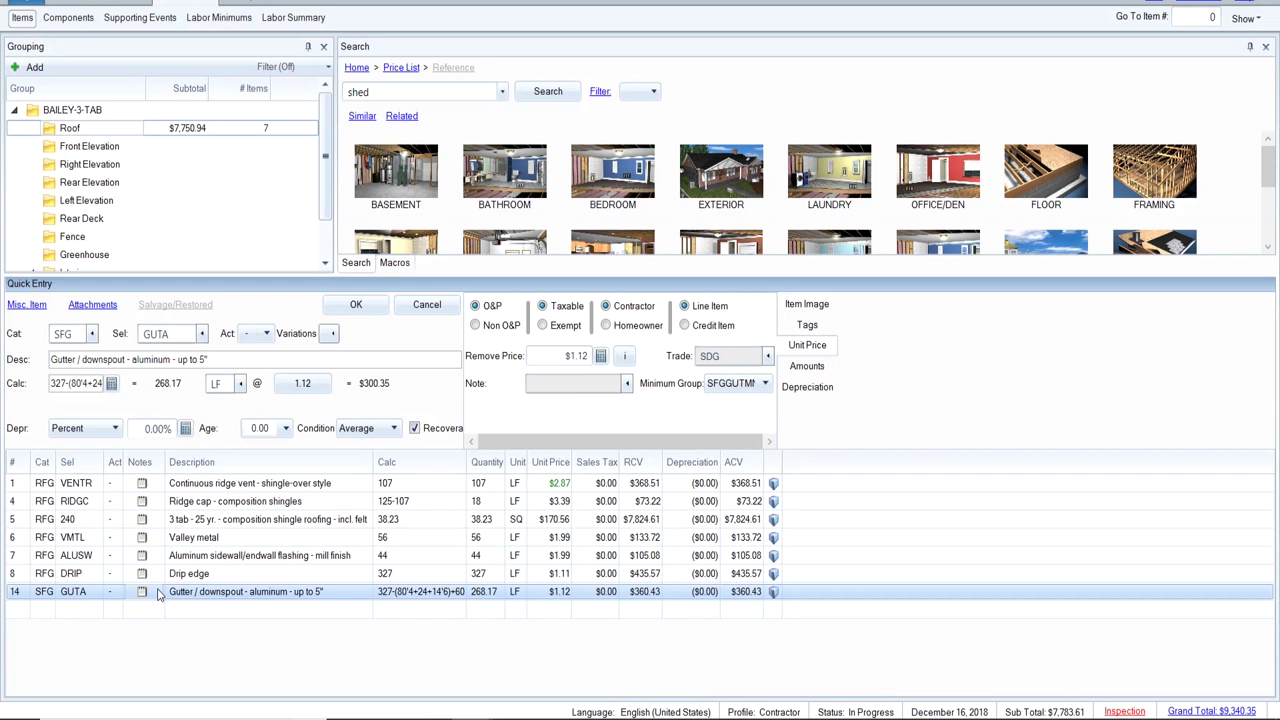
{"action": "left_click_drag", "start_coordinate": [158, 595], "coordinate": [148, 488]}
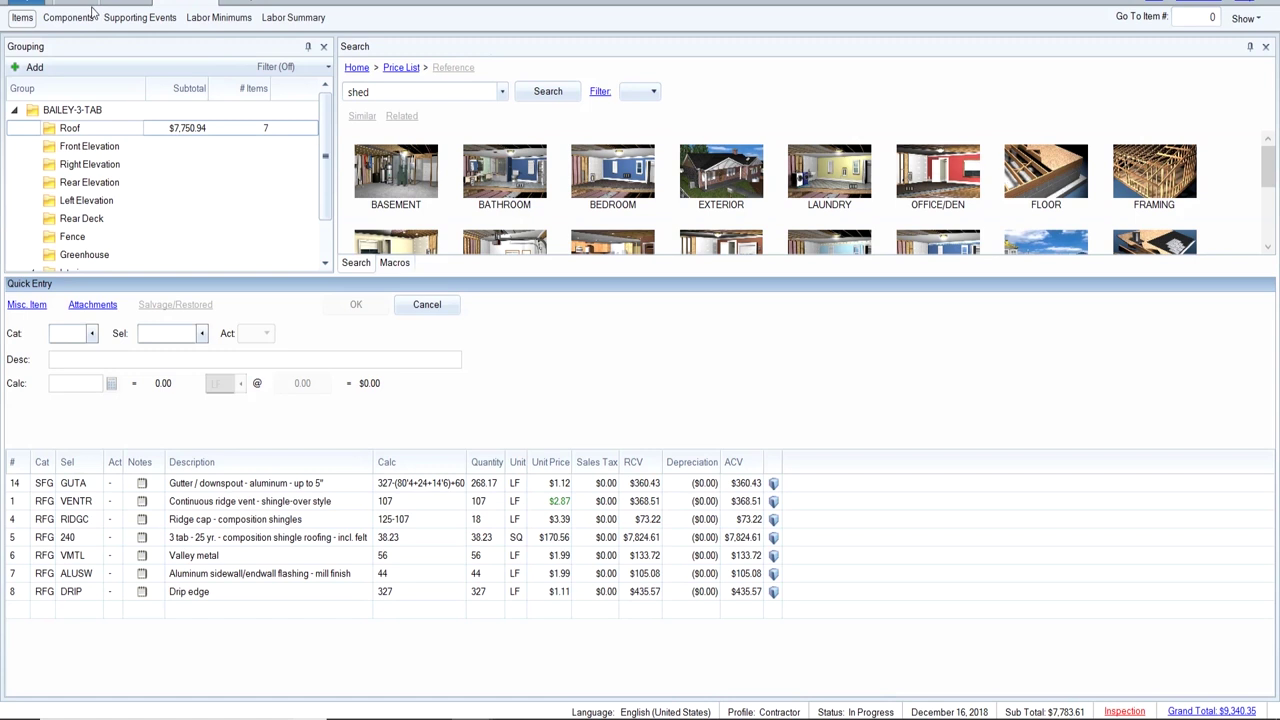
Resequence the estimate's line numbers from the estimate report options and dismiss the completion notice.
{"action": "left_click", "coordinate": [1156, 4]}
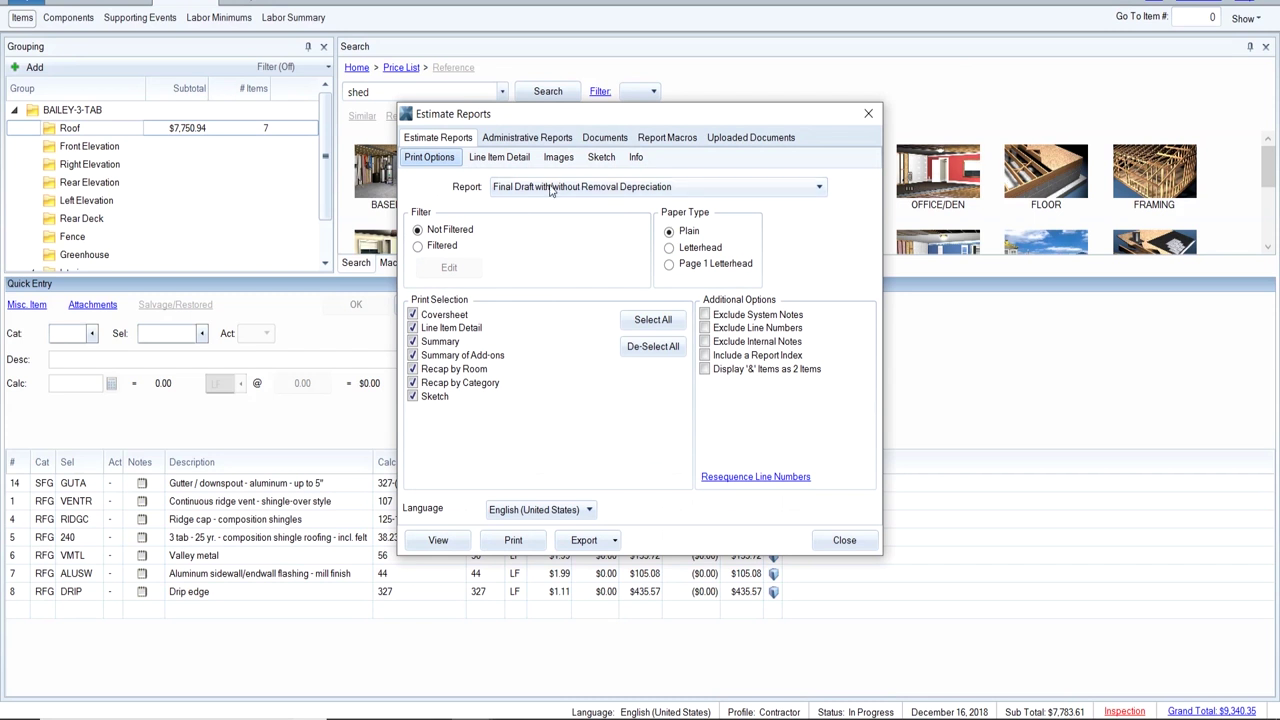
{"action": "left_click", "coordinate": [795, 481]}
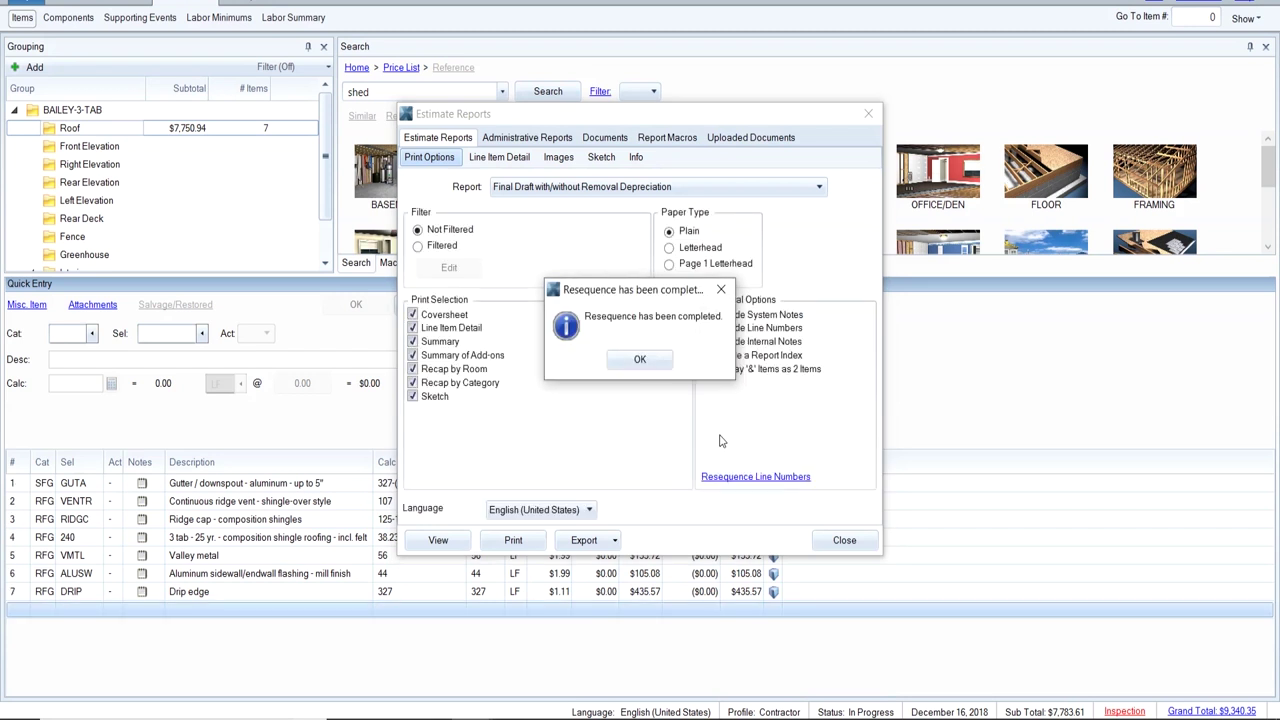
{"action": "left_click", "coordinate": [640, 360]}
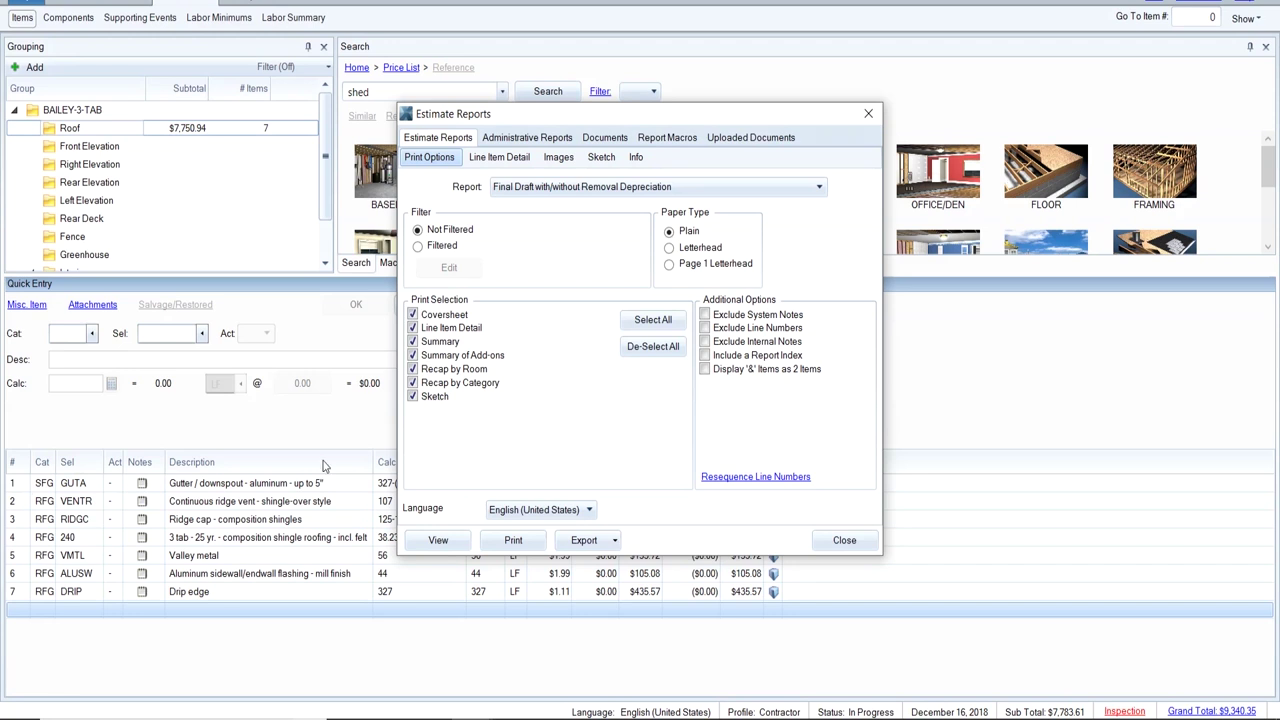
Preview the Final Draft report's coversheet, Roof line items and interior sketch page, and close the preview and report options.
{"action": "left_click", "coordinate": [440, 540]}
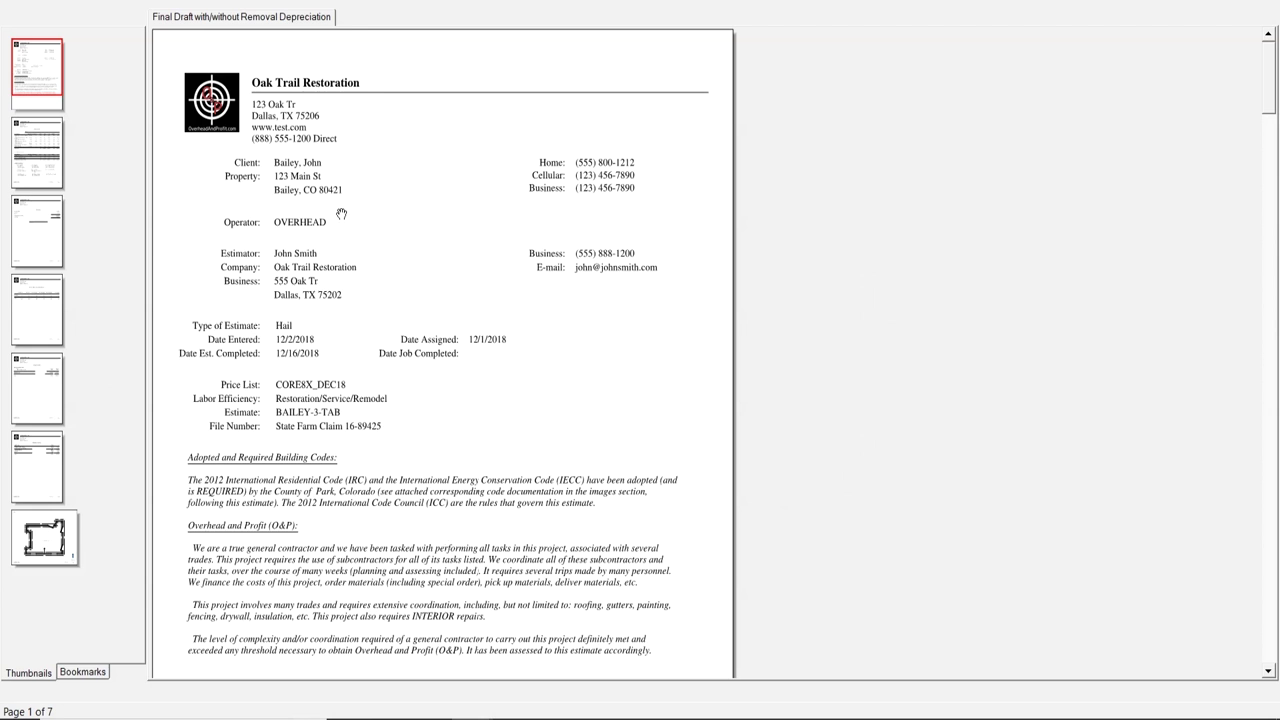
{"action": "left_click", "coordinate": [36, 170]}
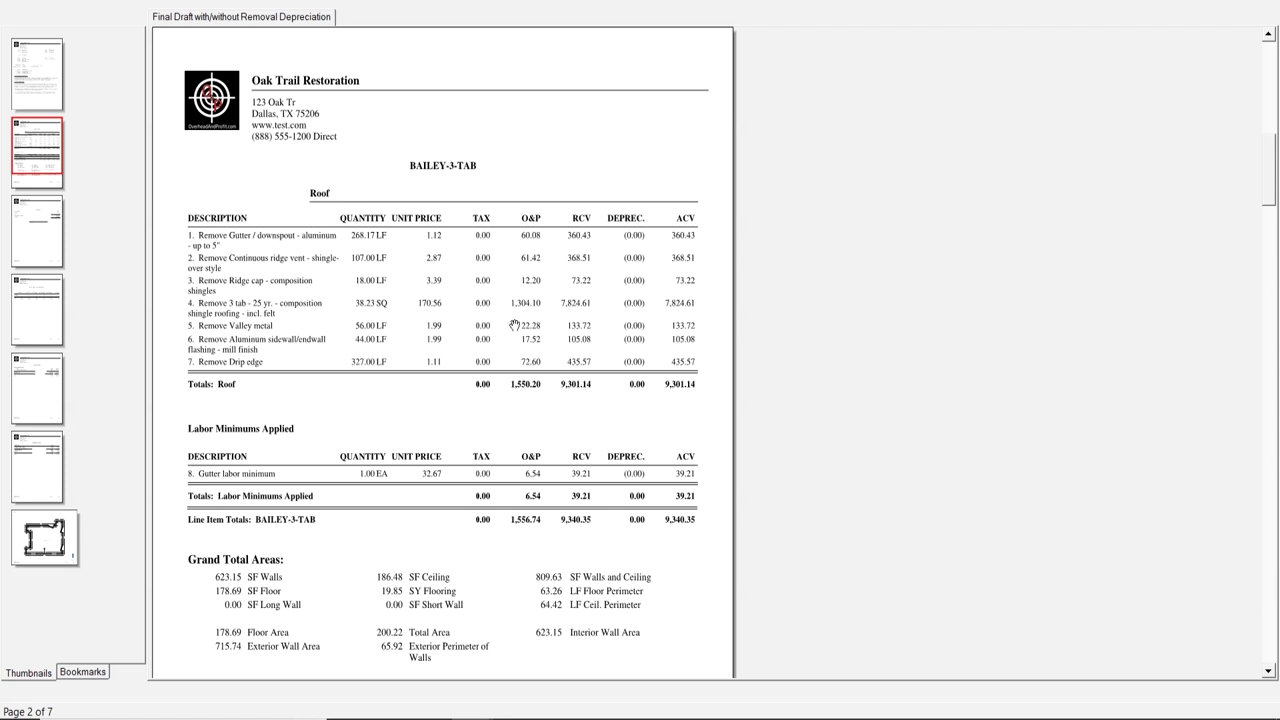
{"action": "left_click", "coordinate": [44, 545]}
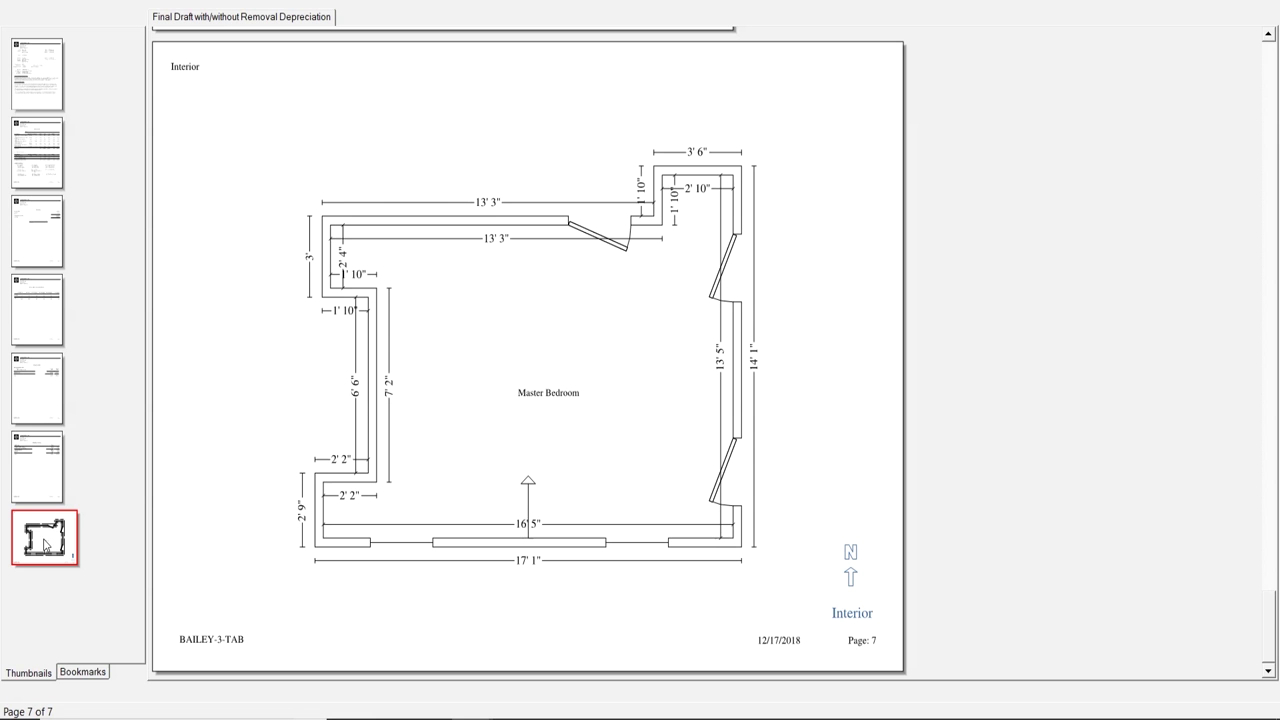
{"action": "left_click", "coordinate": [40, 107]}
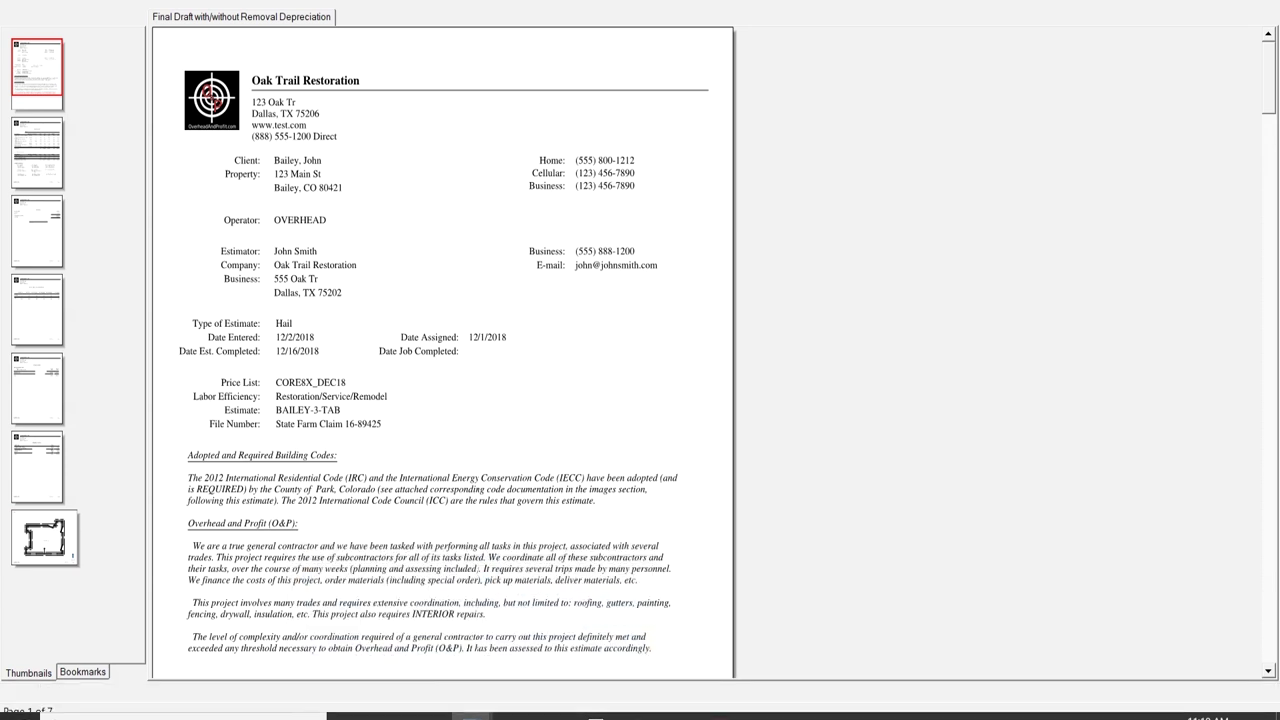
{"action": "key", "text": "alt+F4"}
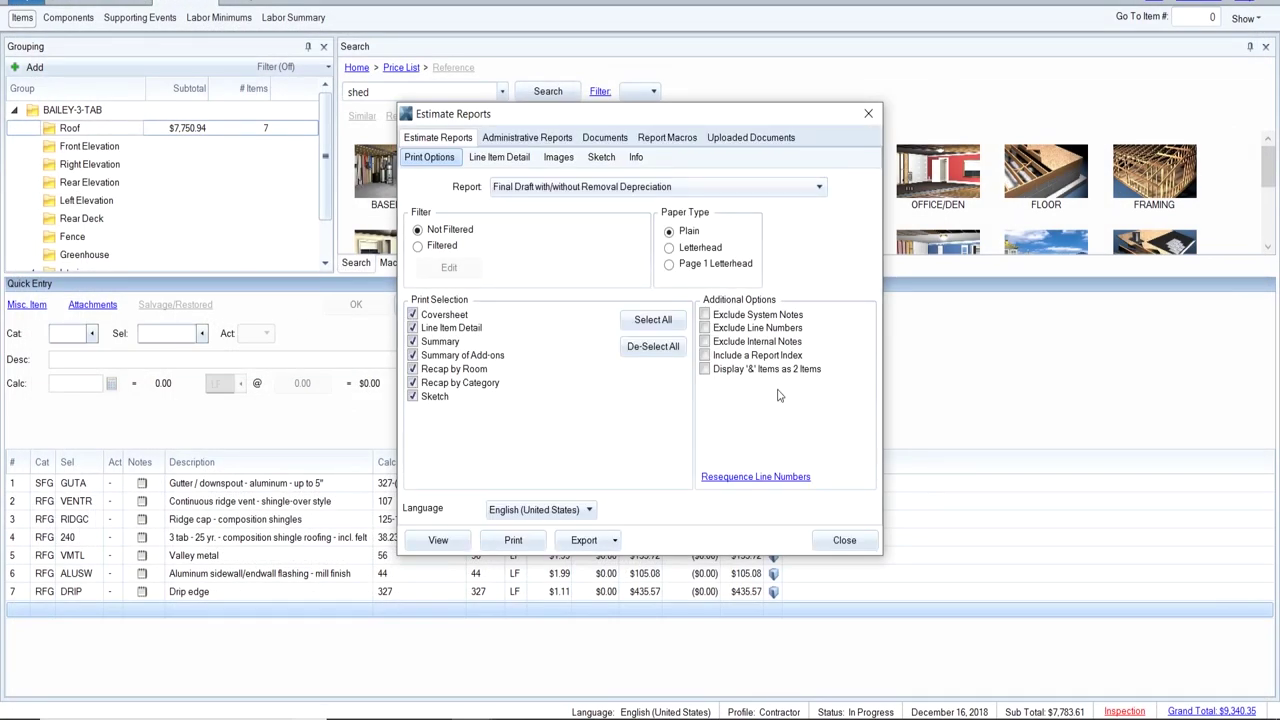
{"action": "left_click", "coordinate": [840, 541]}
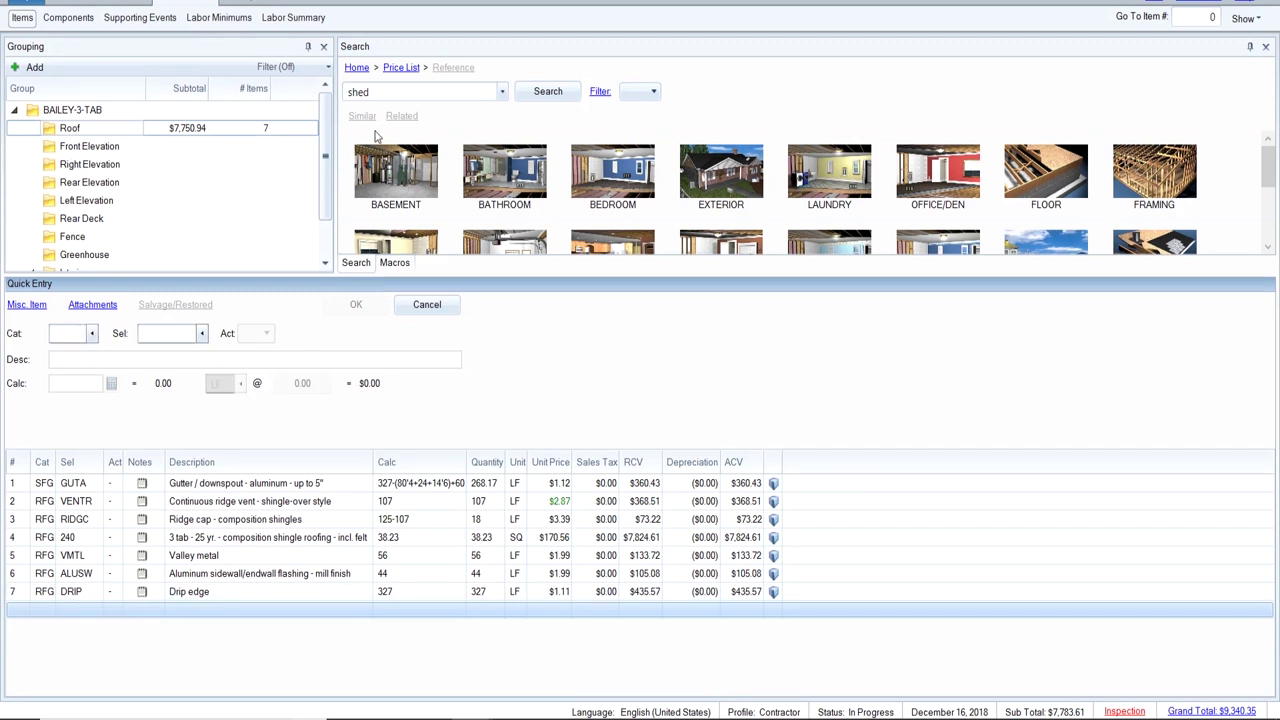
Start a Roof entry for the 8" furnace vent rain cap and storm collar with category HVC and selector VENTCP8.
{"action": "left_click", "coordinate": [75, 330]}
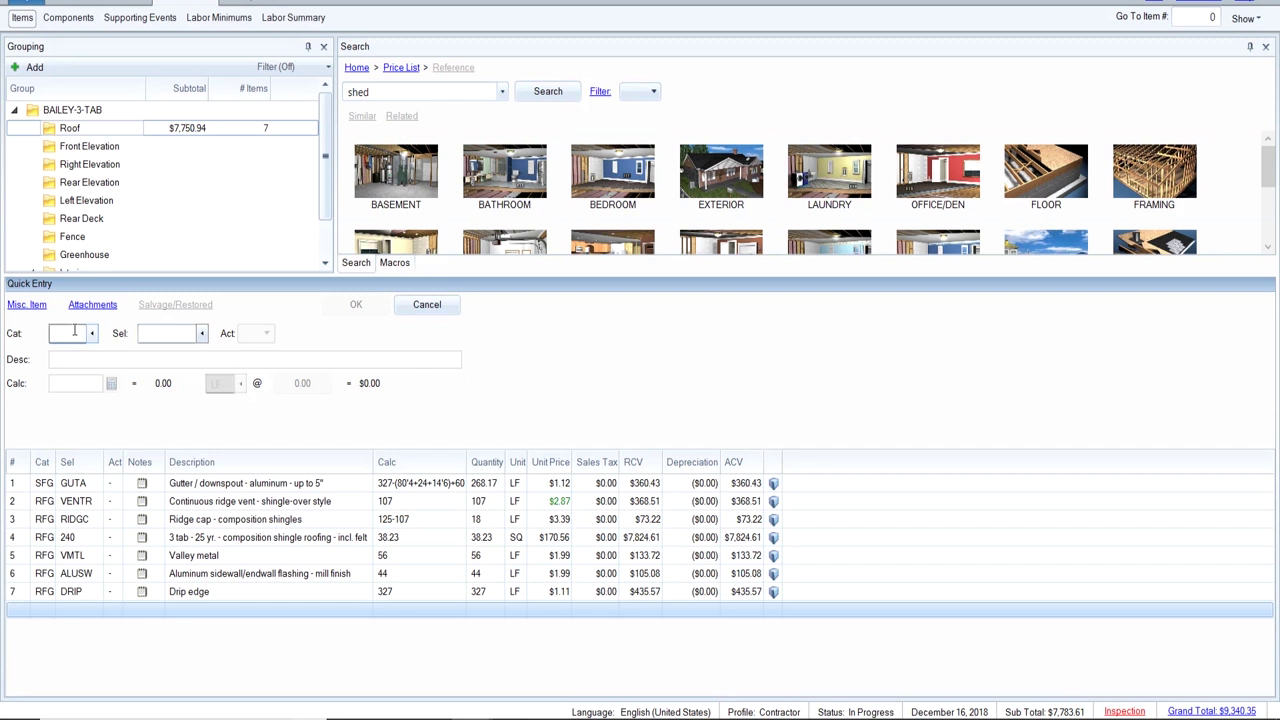
{"action": "type", "text": "HVC"}
{"action": "key", "text": "Tab"}
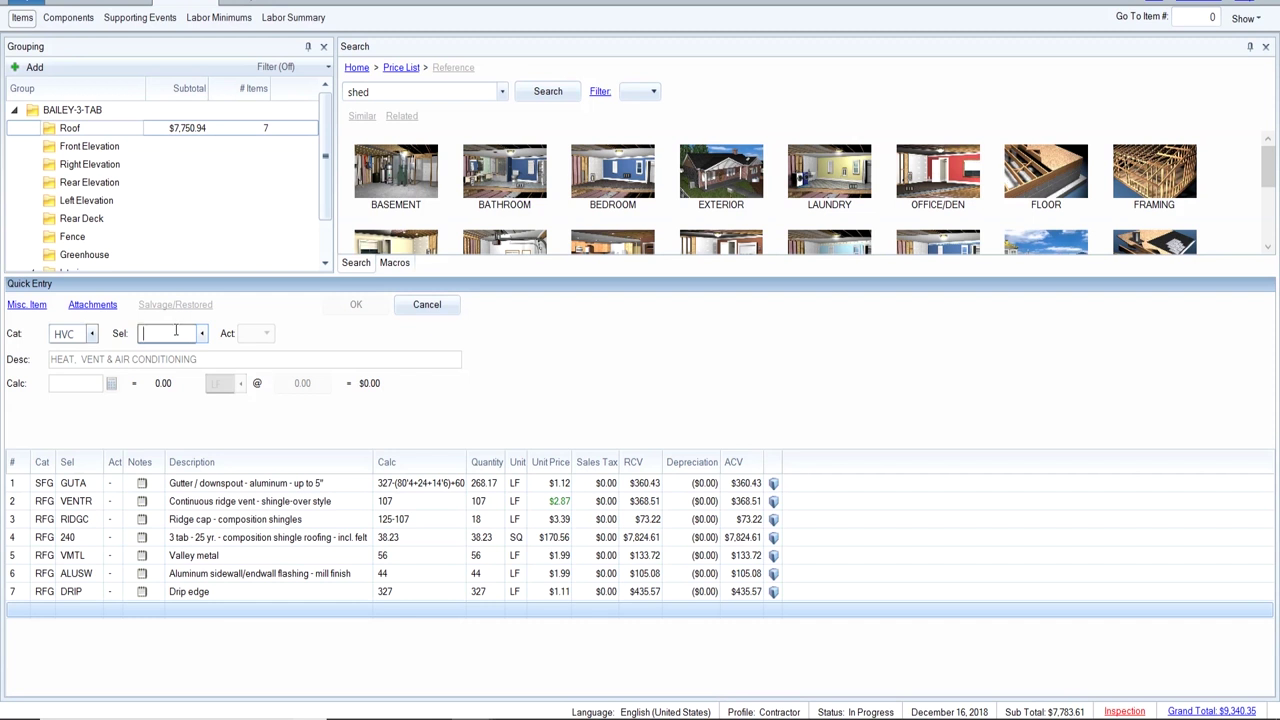
{"action": "type", "text": "VENT3"}
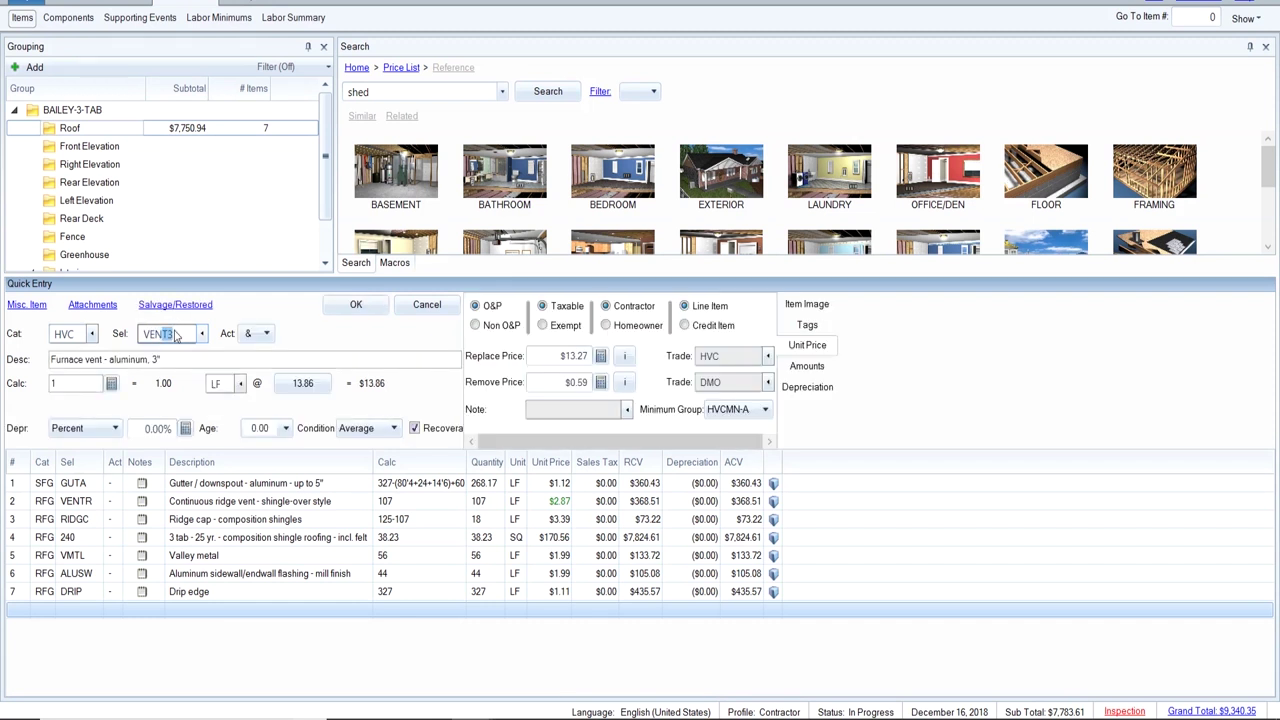
{"action": "key", "text": "BackSpace"}
{"action": "type", "text": "C8"}
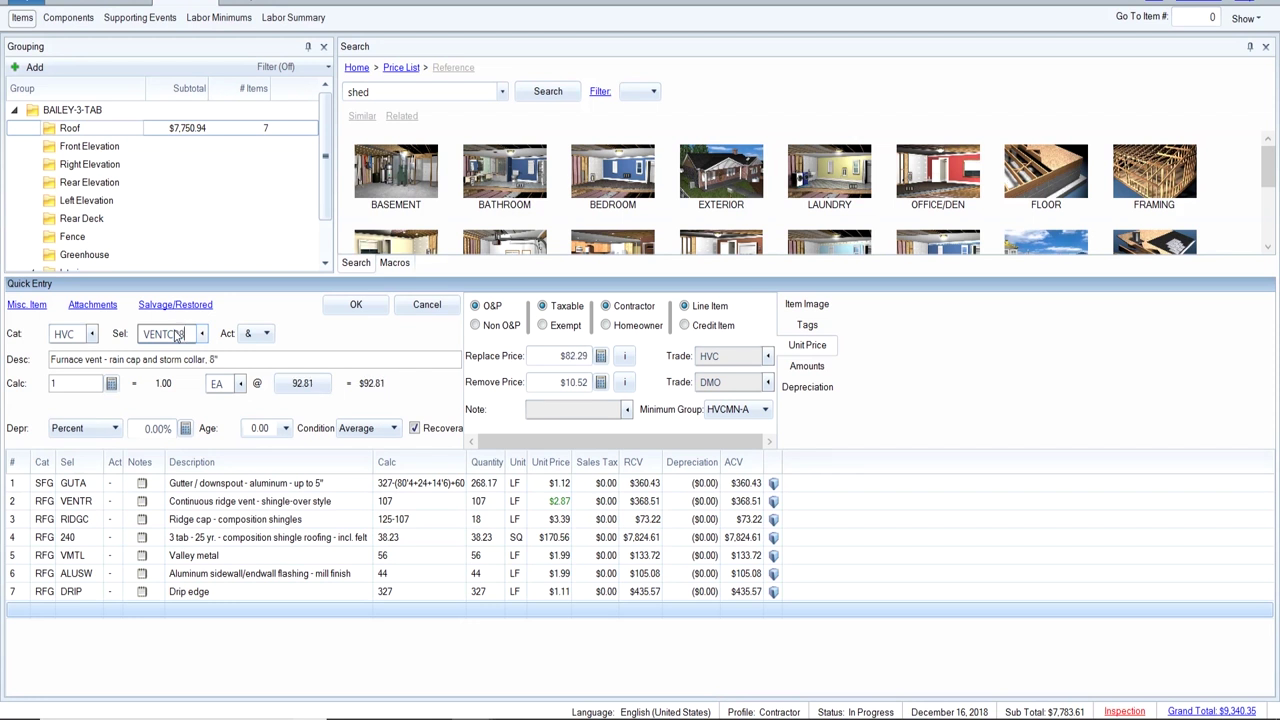
{"action": "key", "text": "BackSpace"}
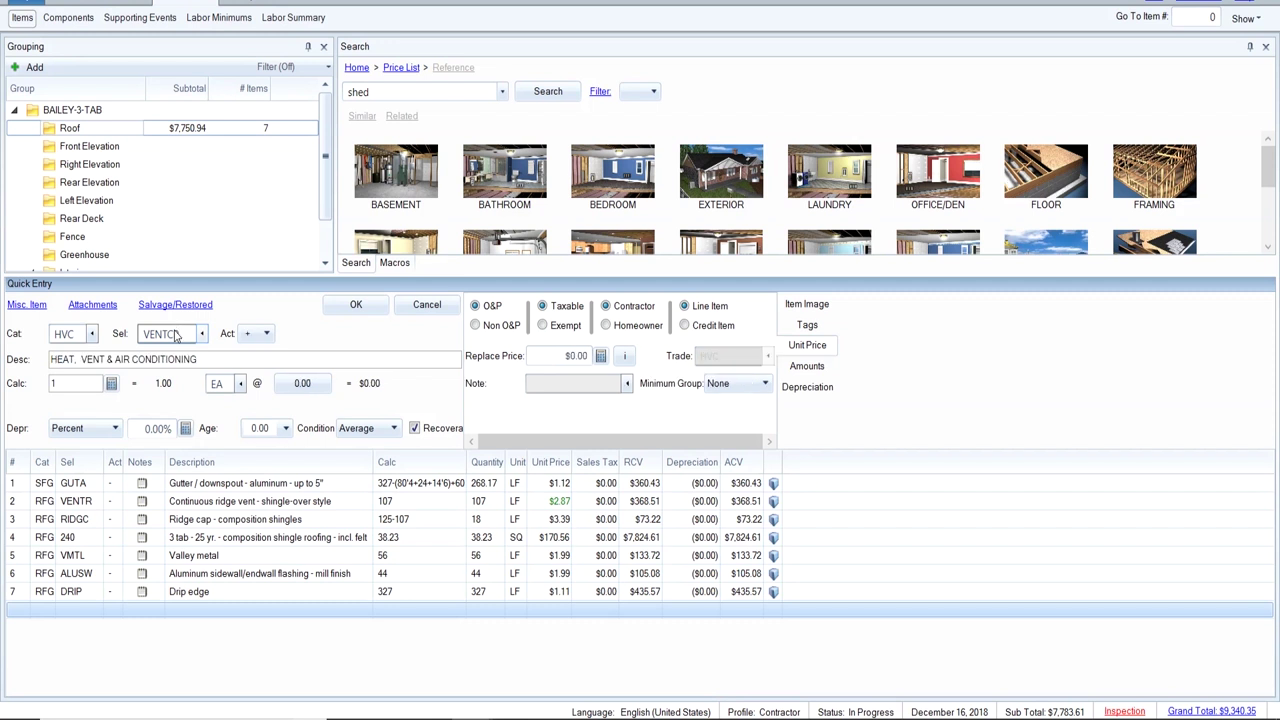
{"action": "type", "text": "5"}
{"action": "key", "text": "BackSpace"}
{"action": "type", "text": "8"}
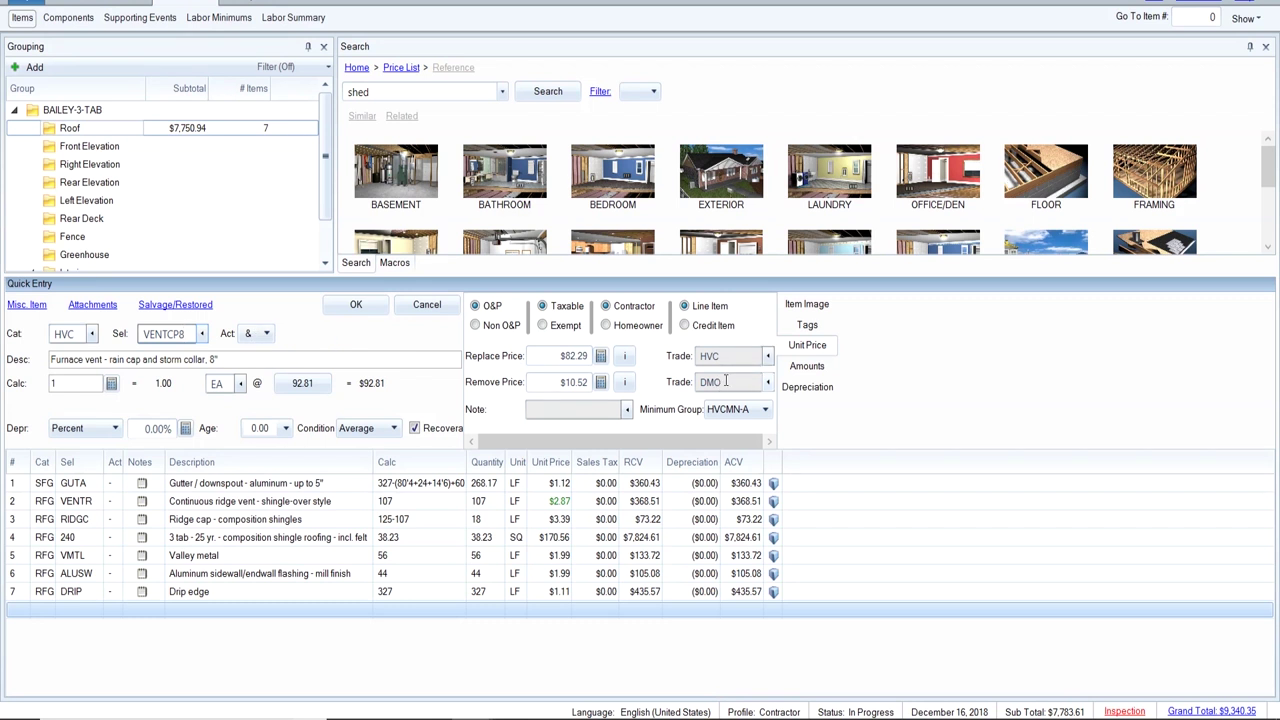
Set the furnace vent entry's replace and remove price trades to RFG and its quantity to 2, and add it to Roof.
{"action": "left_click", "coordinate": [718, 355]}
{"action": "type", "text": "RFG"}
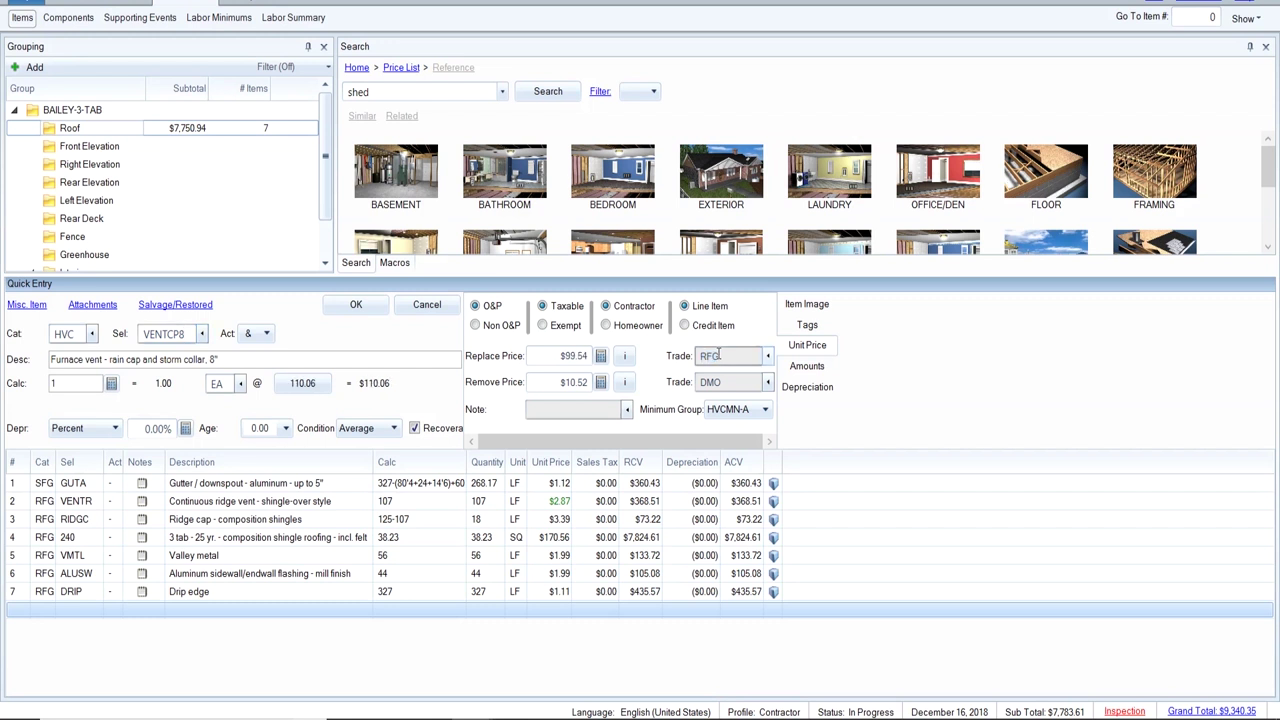
{"action": "left_click", "coordinate": [728, 383]}
{"action": "type", "text": "RFG"}
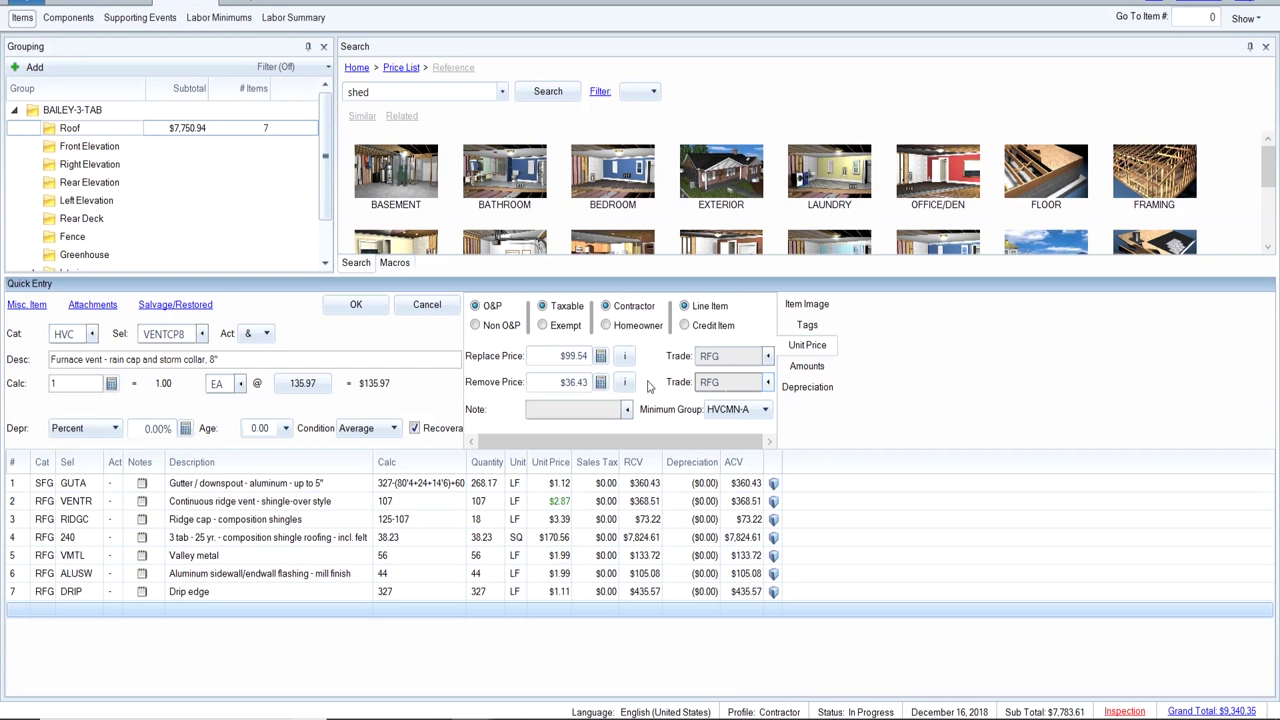
{"action": "left_click", "coordinate": [72, 383]}
{"action": "type", "text": "2"}
{"action": "left_click", "coordinate": [352, 305]}
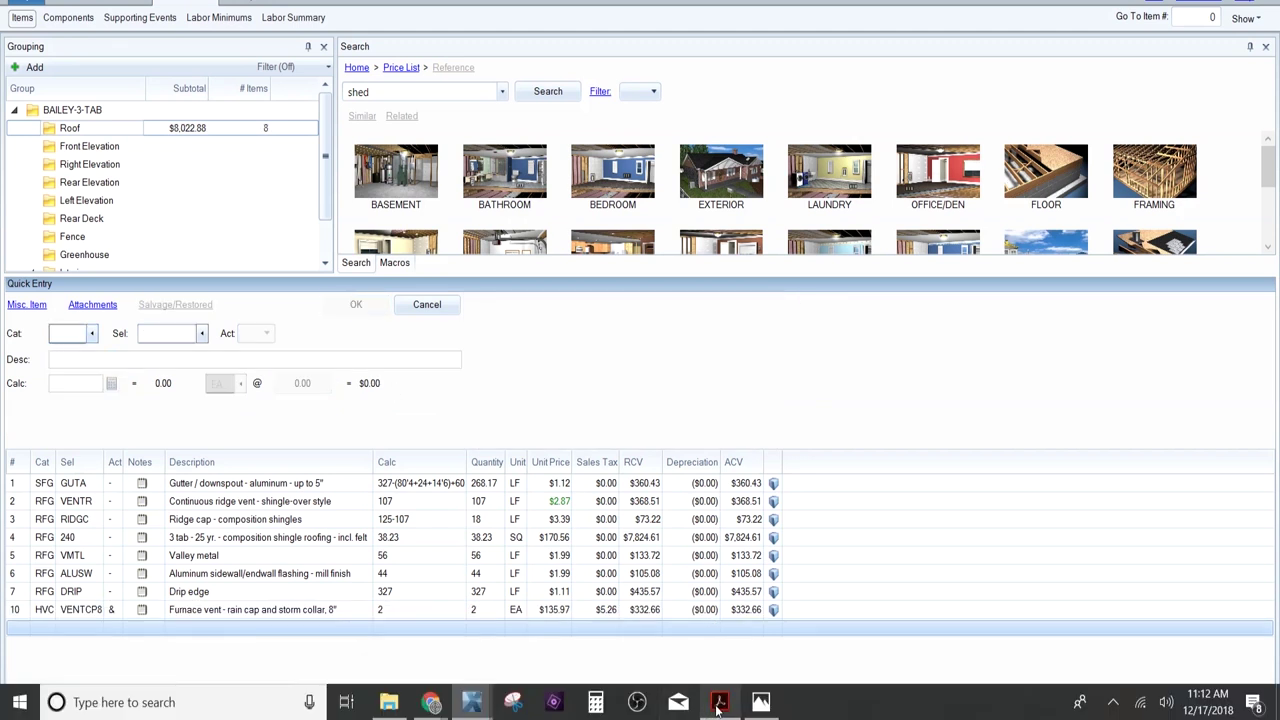
Check the next item in the PDF estimate and start a metal turtle roof vent entry with category RFG and selector VENTT.
{"action": "mouse_move", "coordinate": [719, 702]}
{"action": "left_click", "coordinate": [738, 665]}
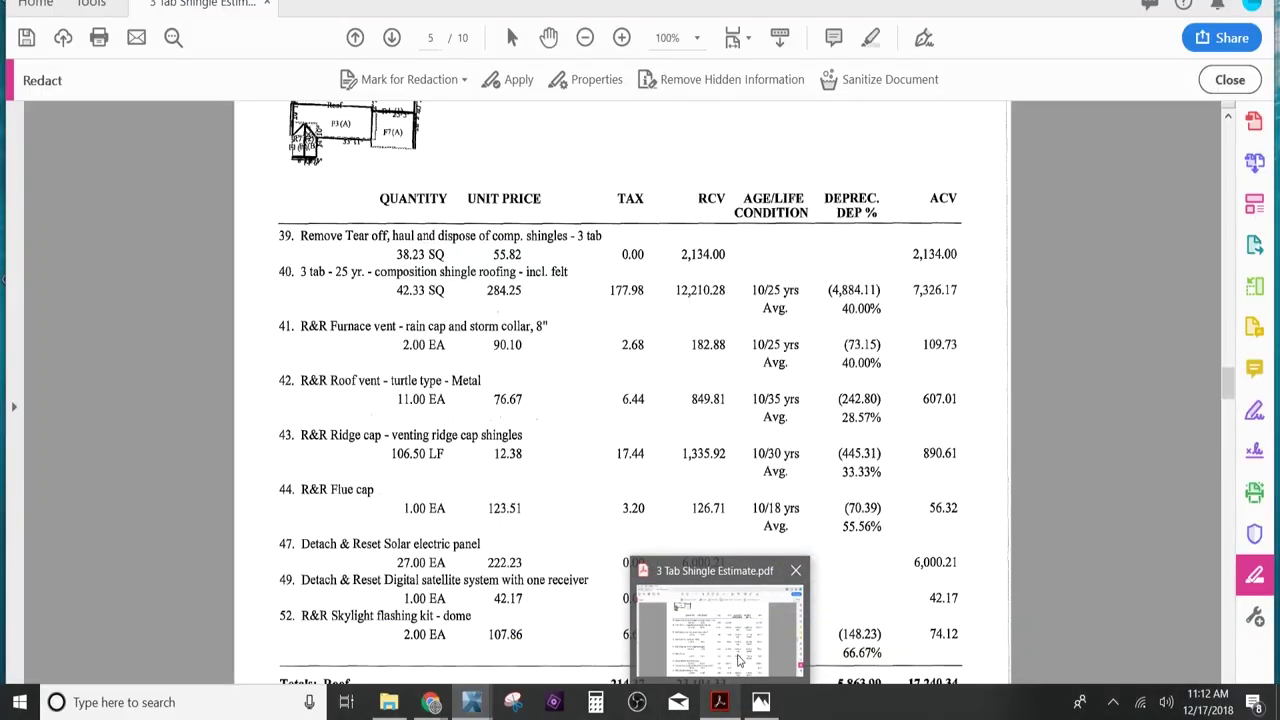
{"action": "type", "text": "RFG"}
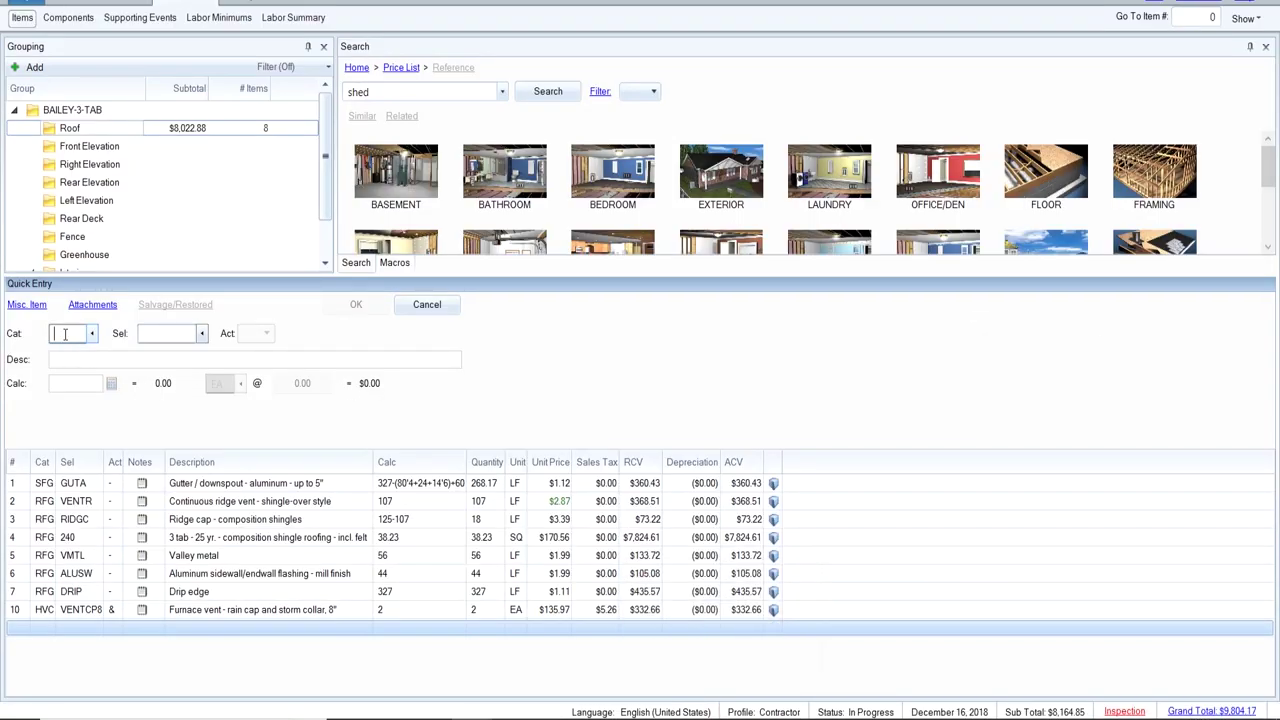
{"action": "key", "text": "Tab"}
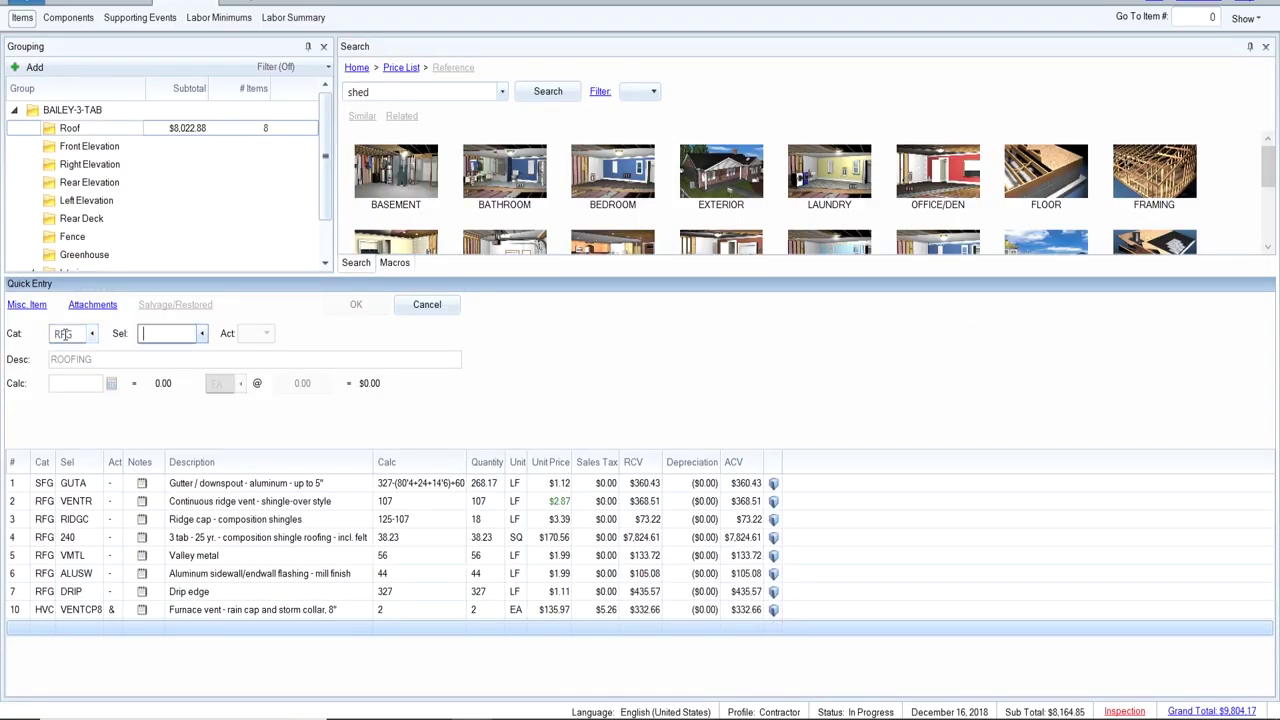
{"action": "type", "text": "VENTT"}
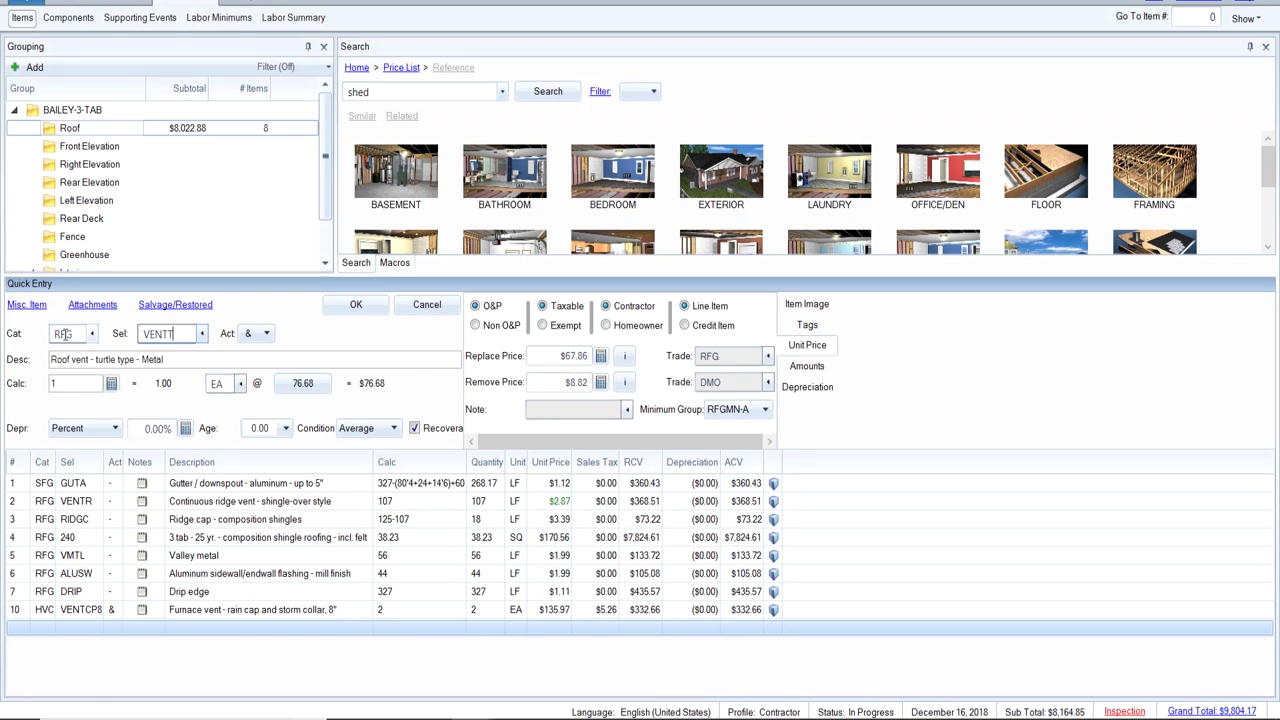
Set the turtle vent entry's remove price trade to RFG and its quantity to 11, and add it to Roof.
{"action": "left_click", "coordinate": [732, 382]}
{"action": "type", "text": "RFG"}
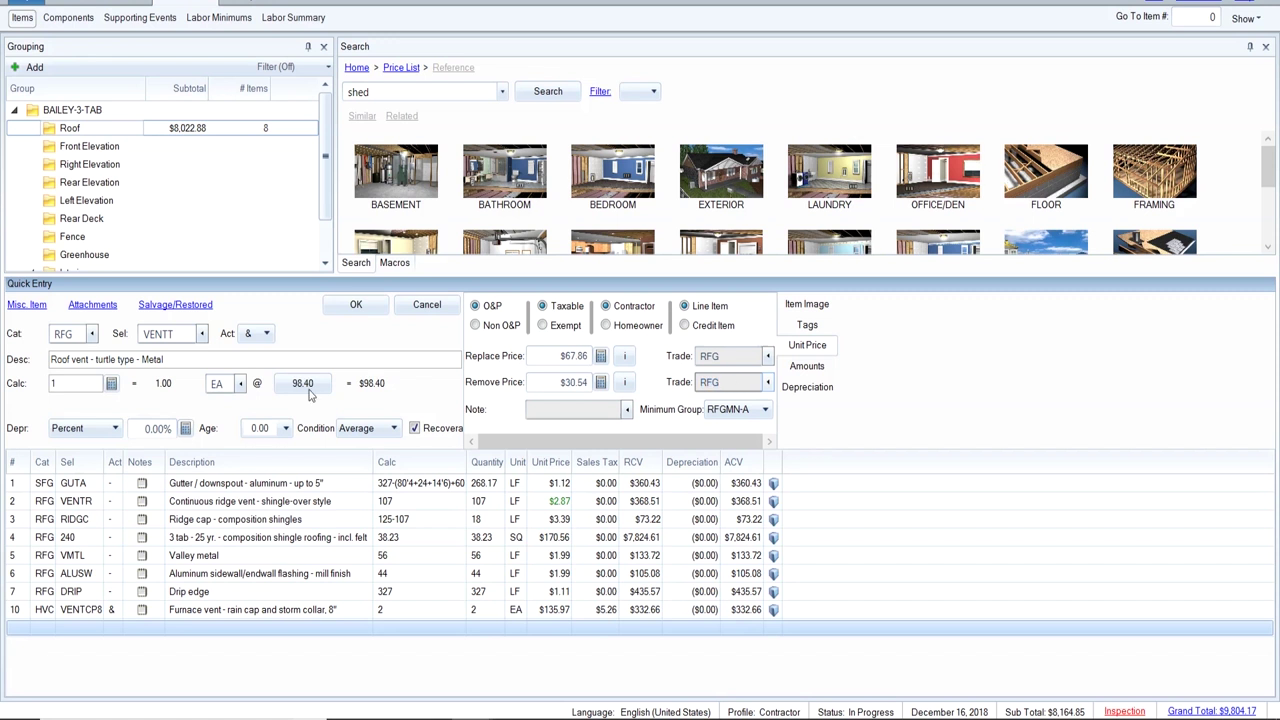
{"action": "left_click", "coordinate": [96, 383]}
{"action": "type", "text": "11"}
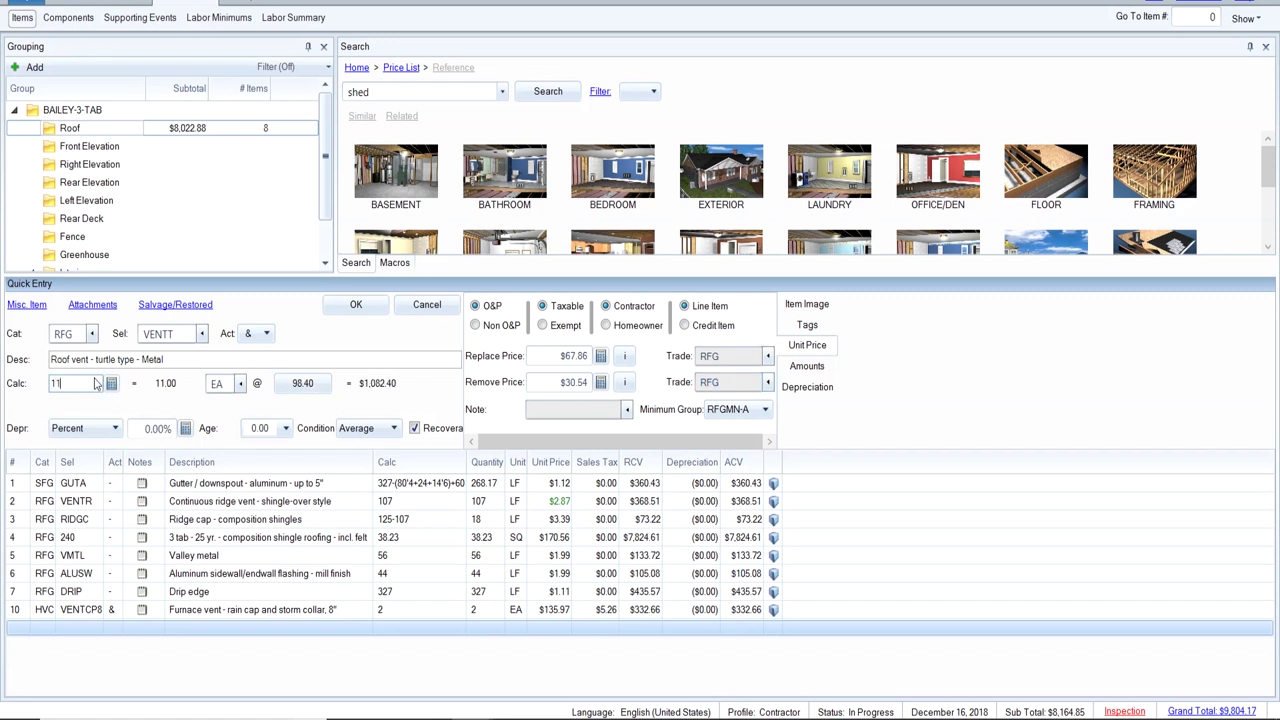
{"action": "key", "text": "Return"}
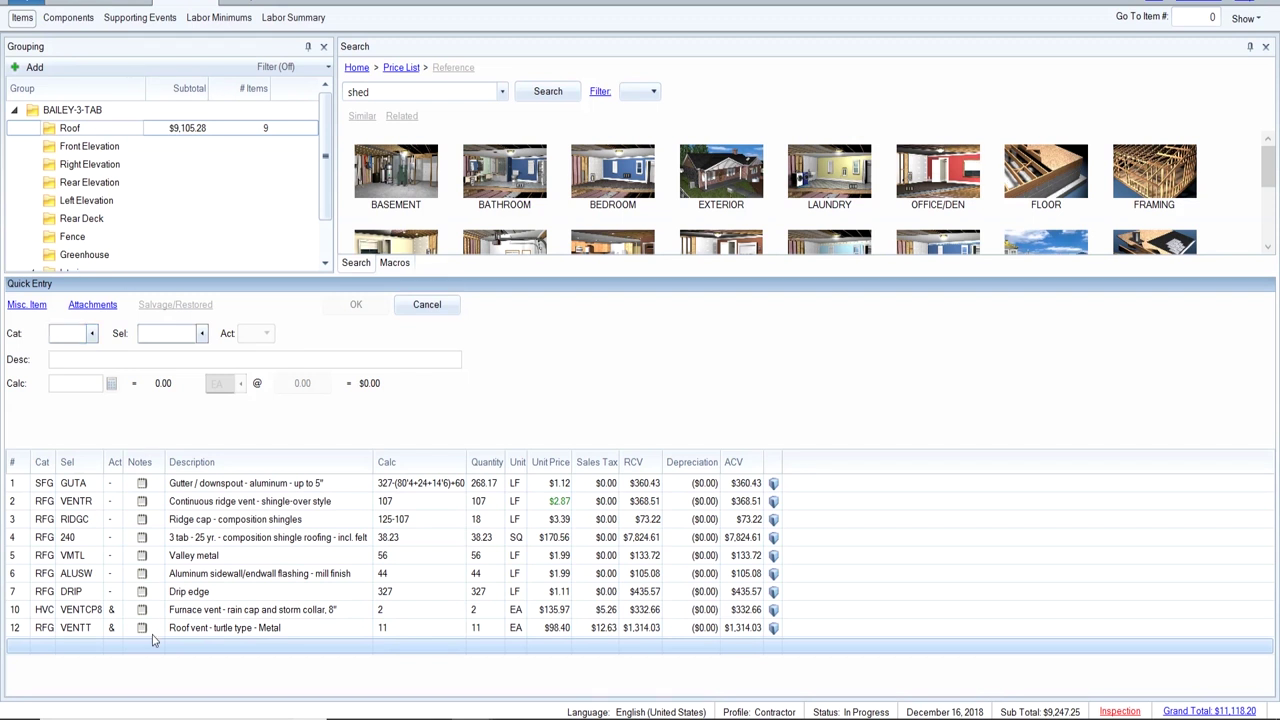
Review the remaining roof items in 3 Tab Shingle Estimate.pdf and start a chimney flashing entry with category RFG and selector FLCH.
{"action": "mouse_move", "coordinate": [158, 716]}
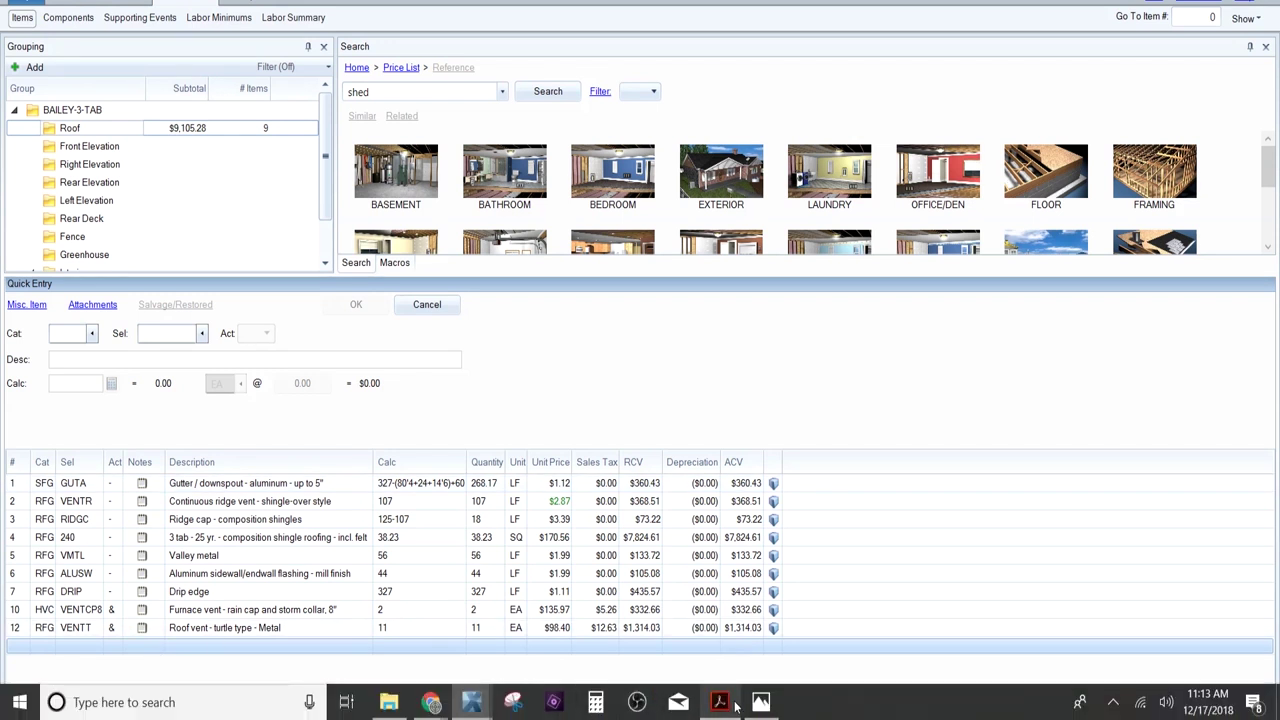
{"action": "mouse_move", "coordinate": [719, 702]}
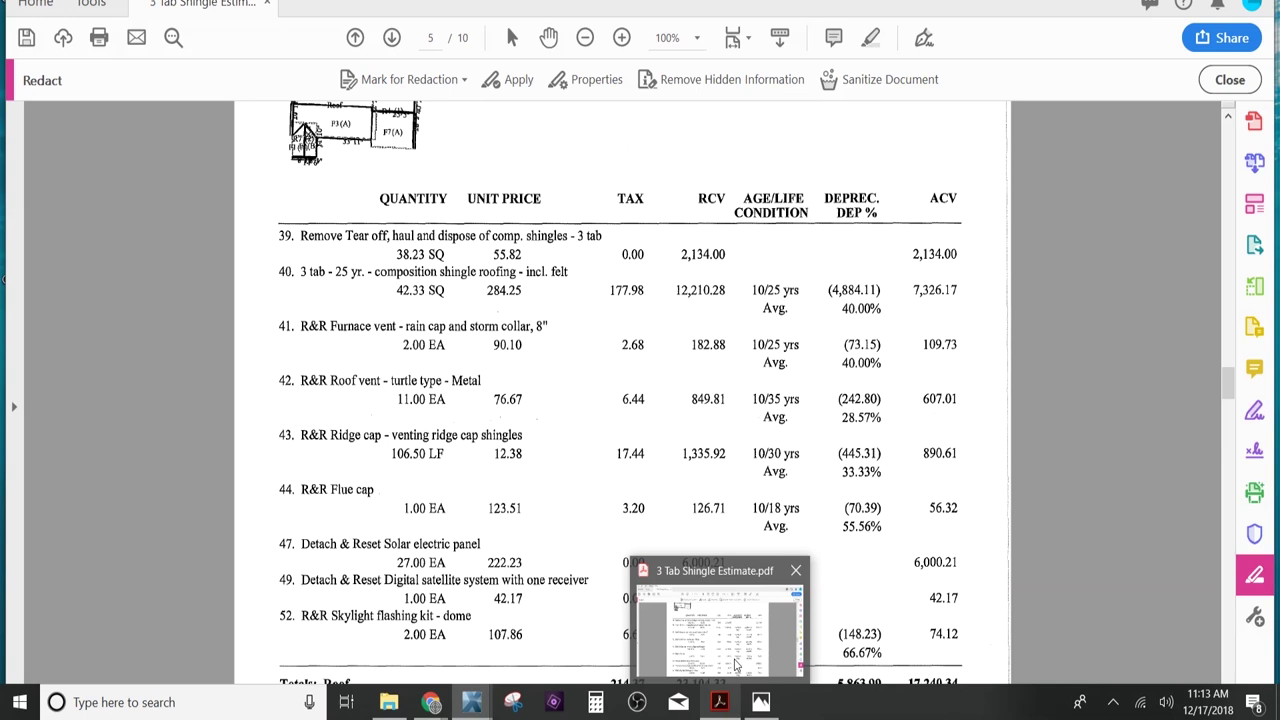
{"action": "left_click", "coordinate": [735, 663]}
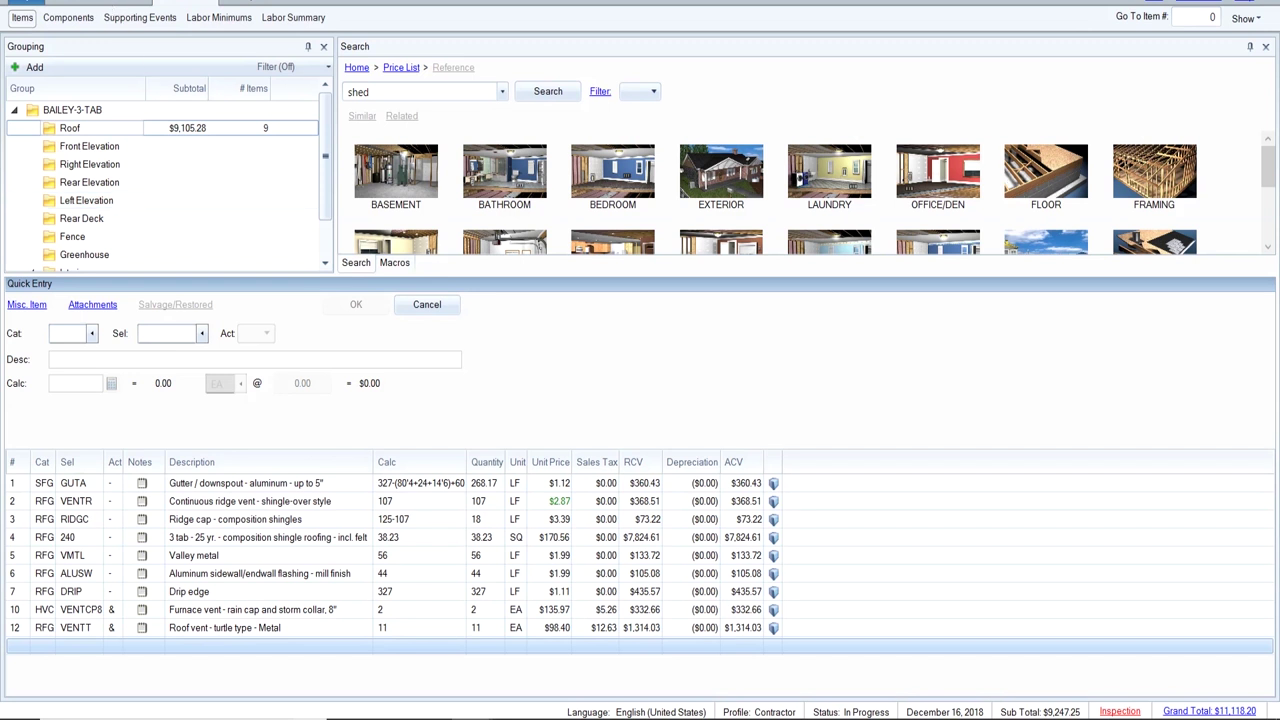
{"action": "left_click", "coordinate": [68, 334]}
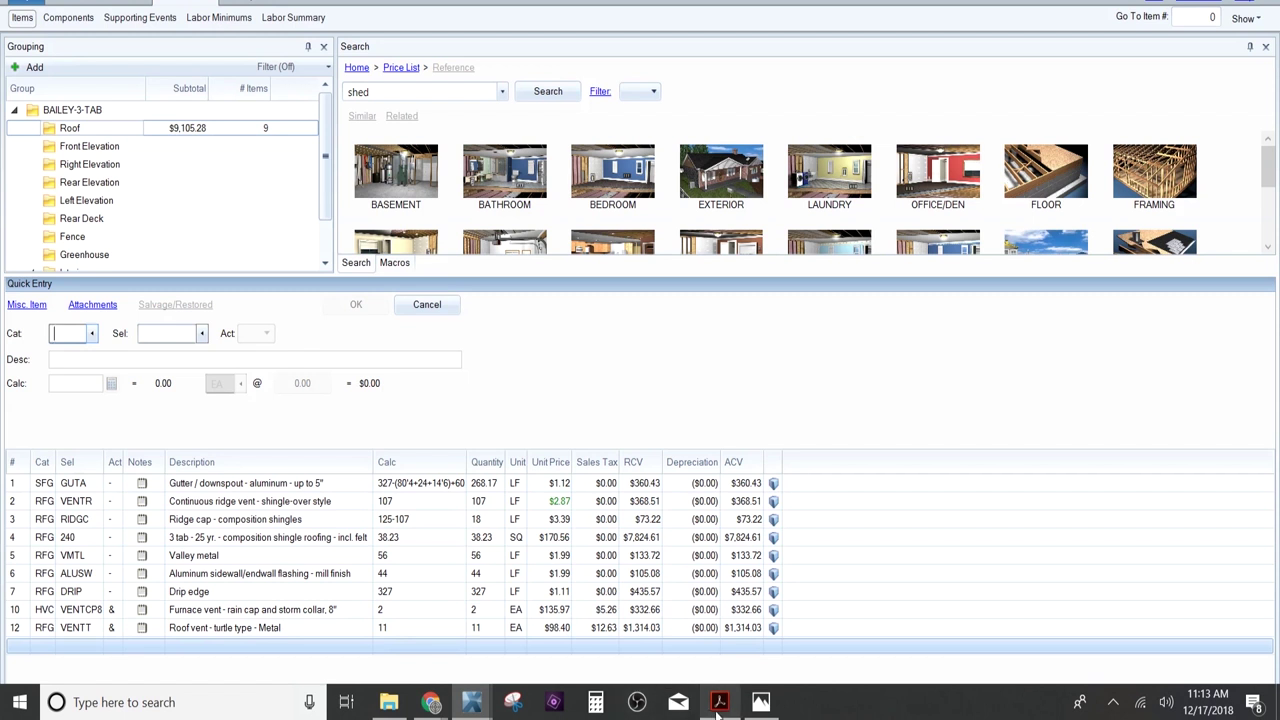
{"action": "left_click", "coordinate": [718, 702]}
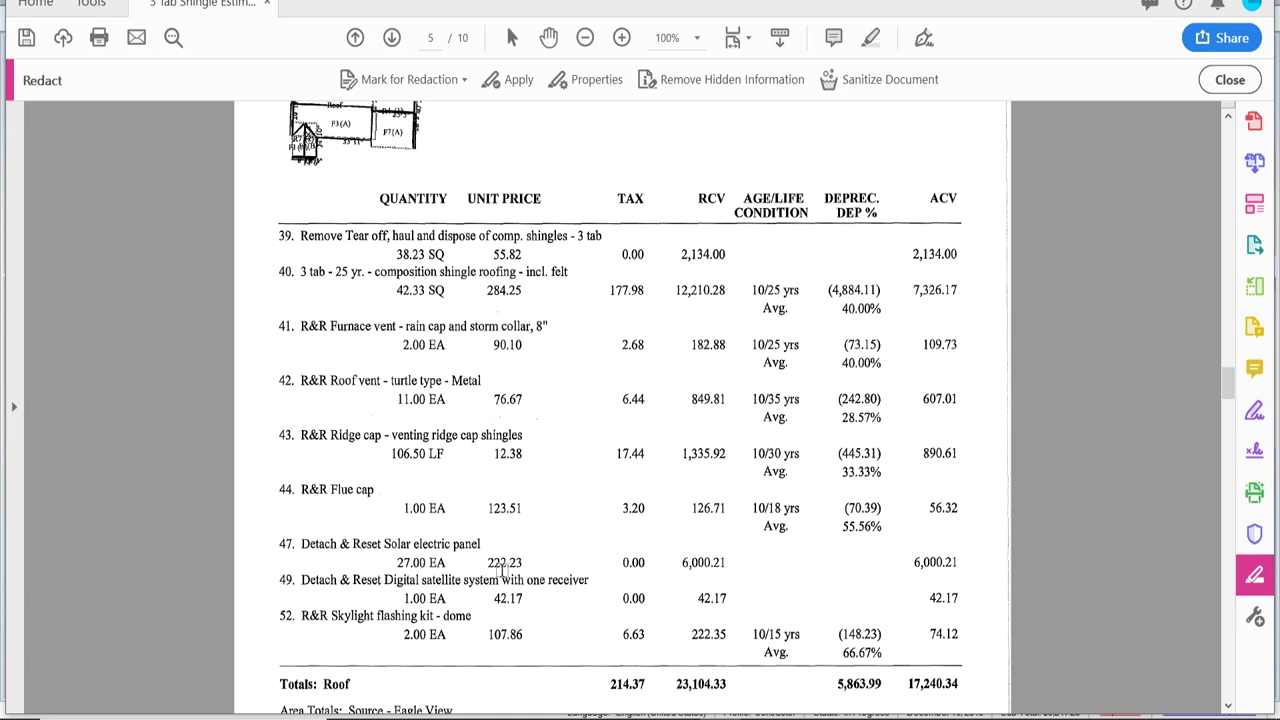
{"action": "left_click", "coordinate": [719, 707]}
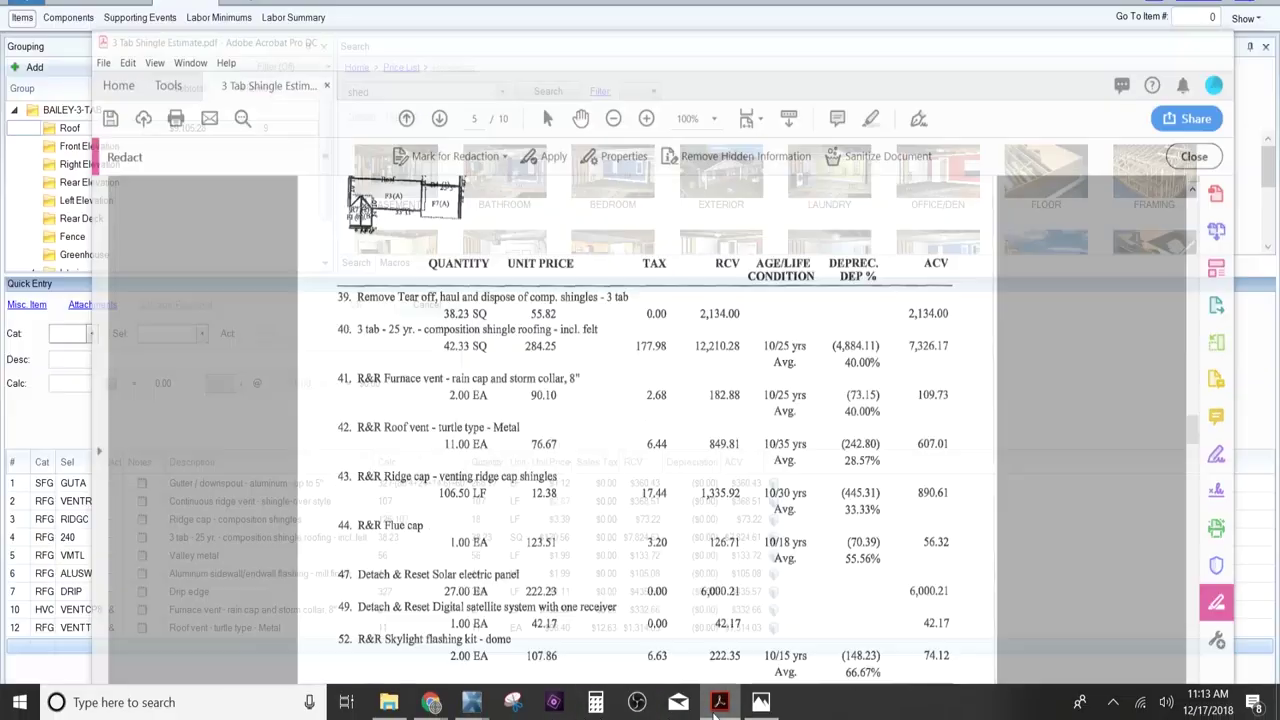
{"action": "type", "text": "RFG"}
{"action": "key", "text": "Tab"}
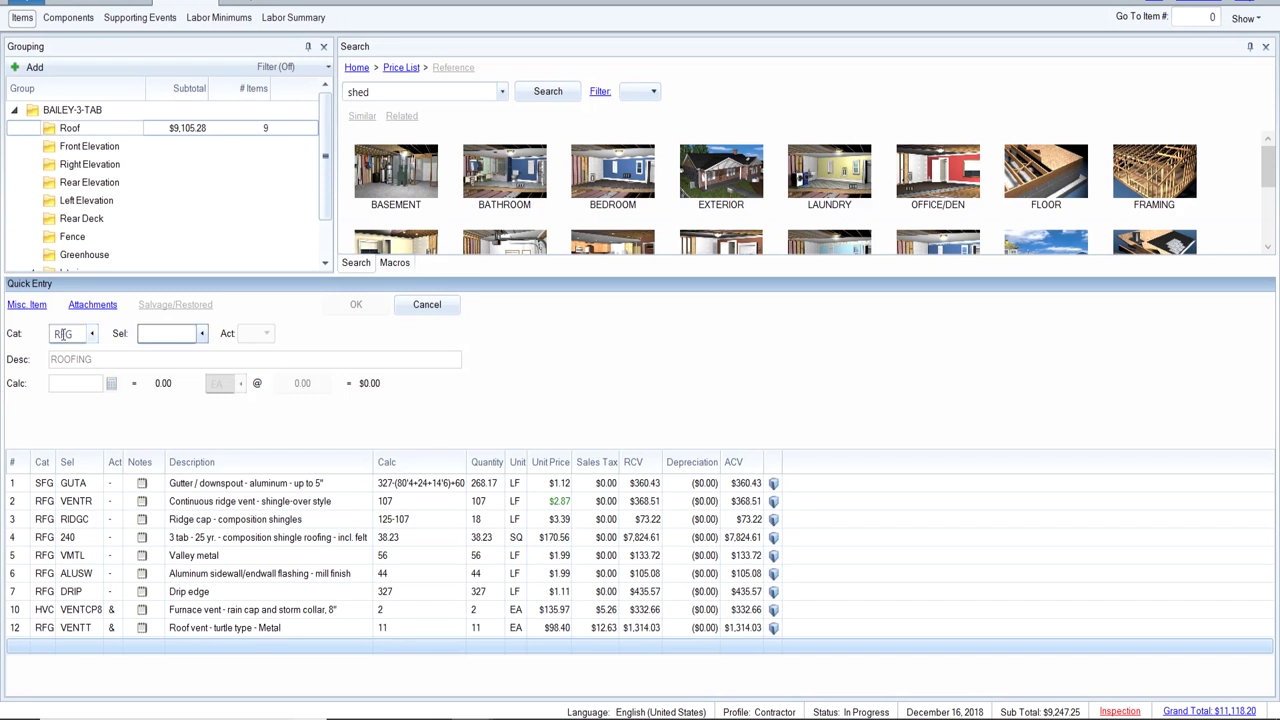
{"action": "type", "text": "FLCH"}
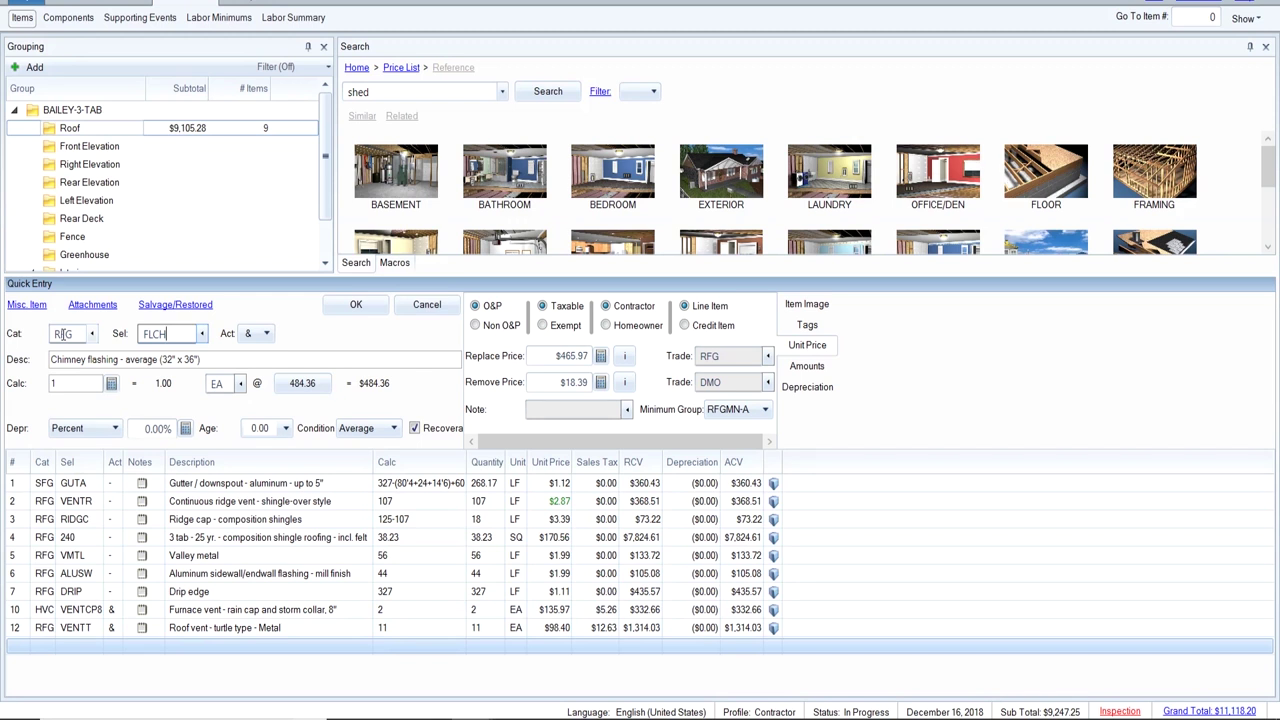
Browse the RFG selector list for the available sizes and materials of chimney flashing.
{"action": "left_click", "coordinate": [203, 334]}
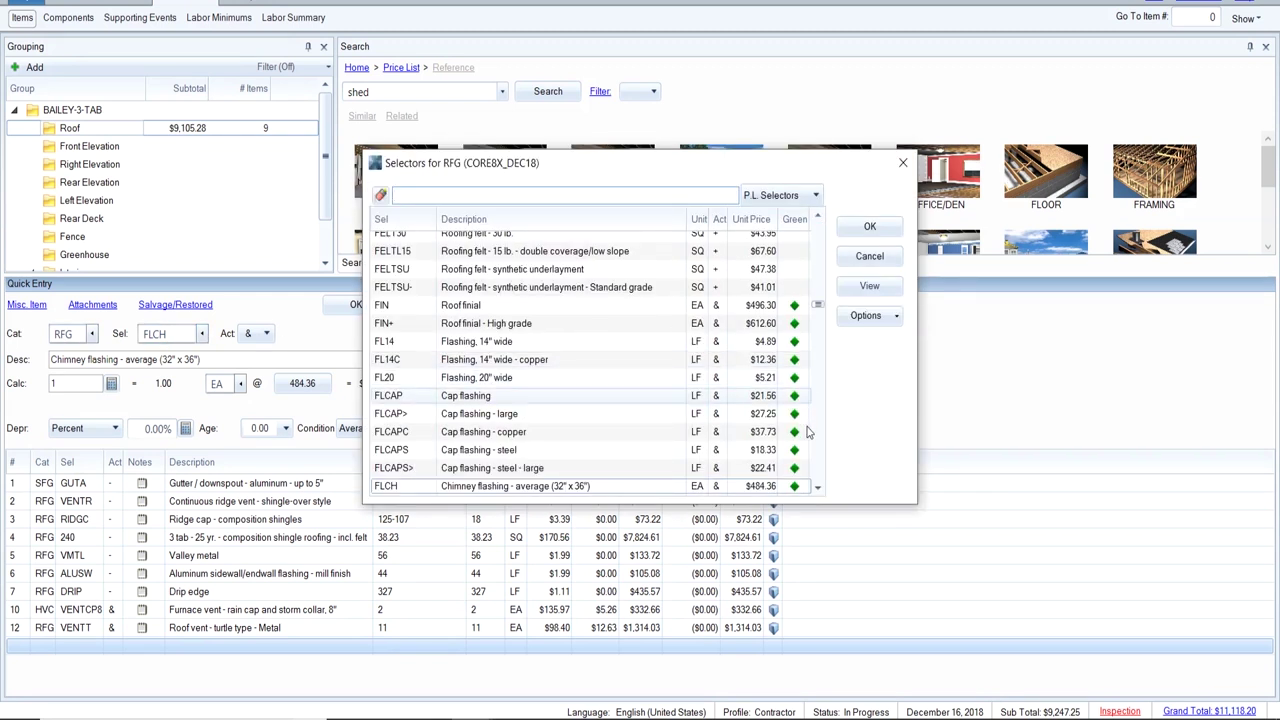
{"action": "left_click", "coordinate": [818, 489]}
{"action": "left_click", "coordinate": [818, 489]}
{"action": "left_click", "coordinate": [818, 489]}
{"action": "left_click", "coordinate": [818, 489]}
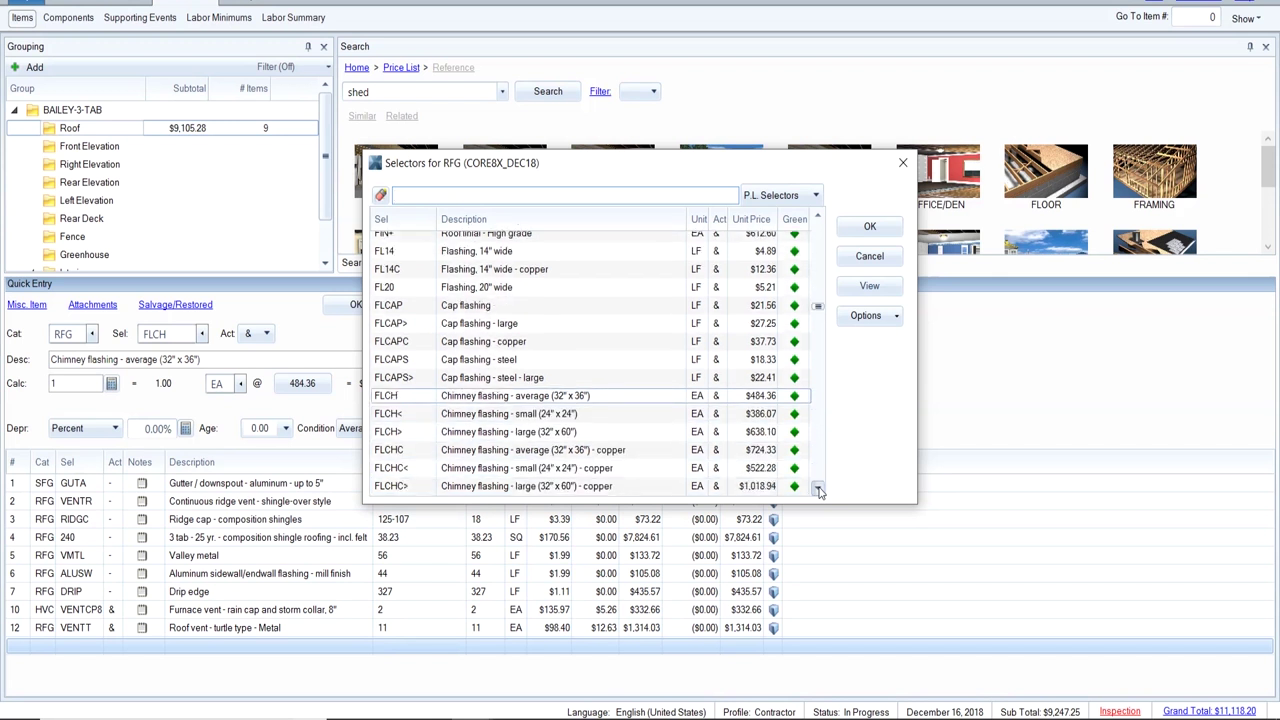
Choose the large (32" x 60") chimney flashing, FLCH>, from the RFG selectors for the new line item.
{"action": "left_click", "coordinate": [818, 489]}
{"action": "left_click", "coordinate": [818, 489]}
{"action": "left_click", "coordinate": [818, 489]}
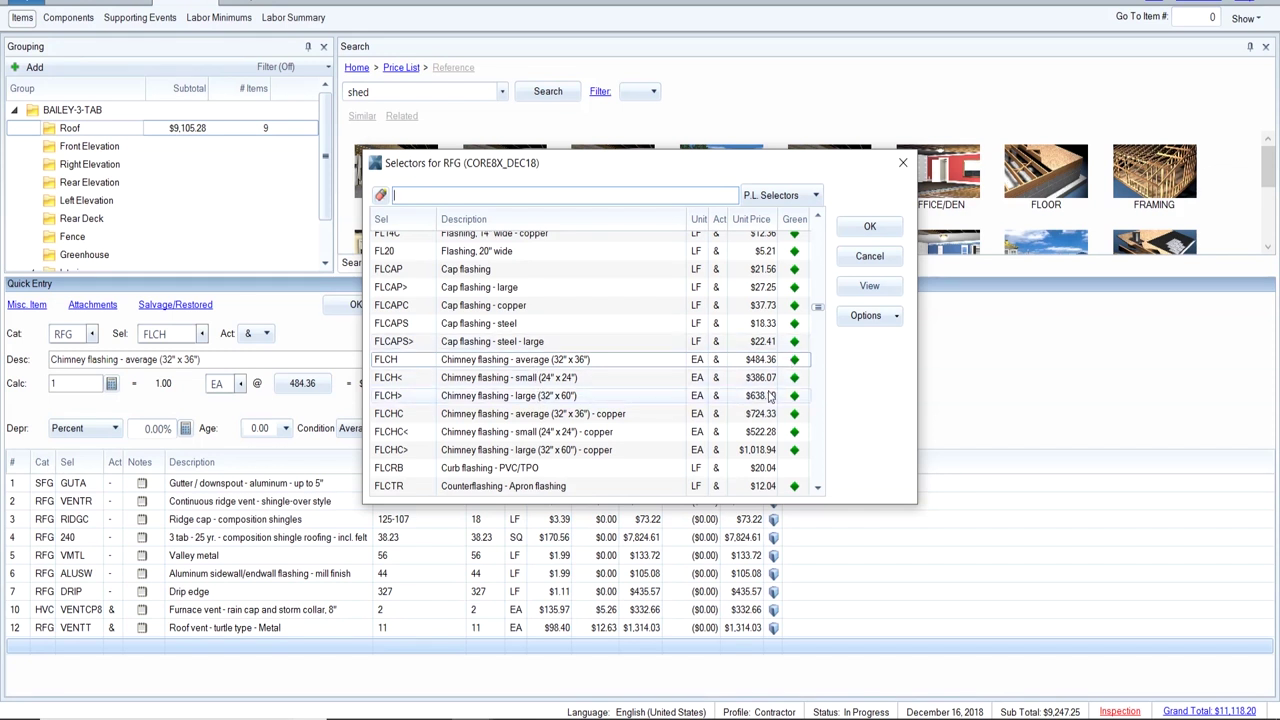
{"action": "double_click", "coordinate": [519, 400]}
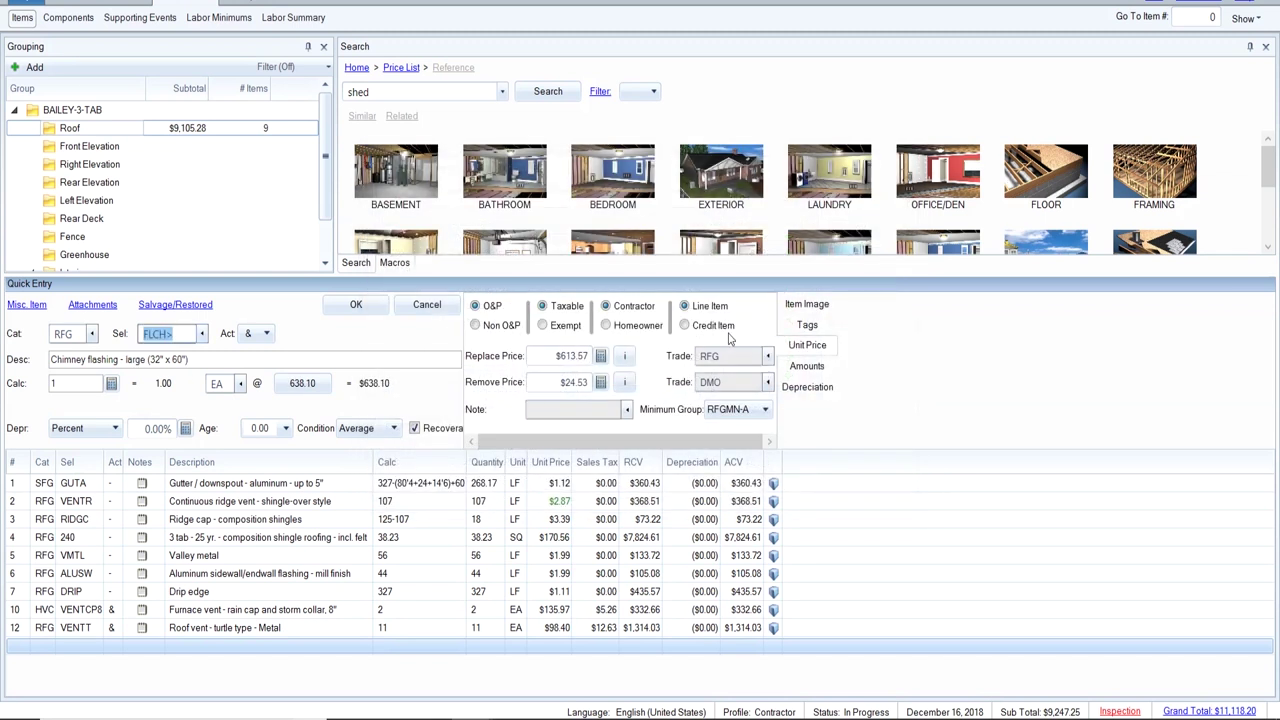
Examine the item image and detailed definition of the large chimney flashing.
{"action": "left_click", "coordinate": [792, 306]}
{"action": "left_click", "coordinate": [640, 364]}
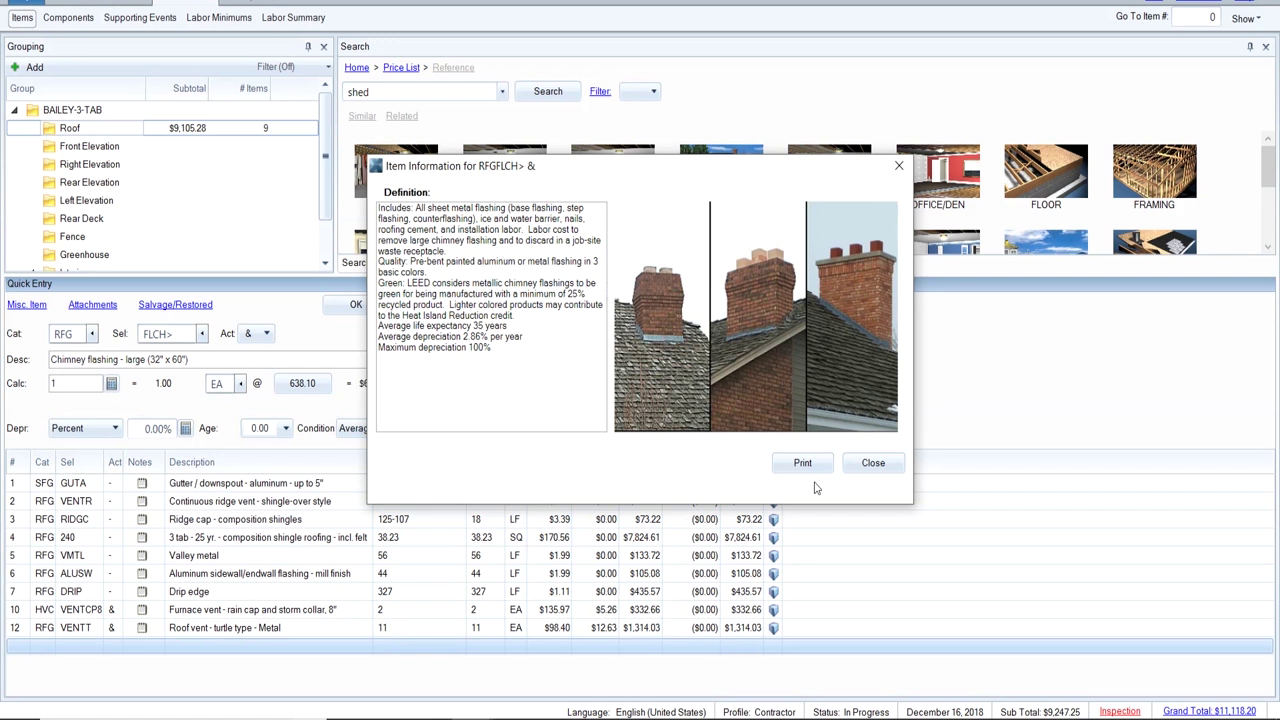
{"action": "left_click", "coordinate": [871, 464]}
Switch to Google Drive in the browser and view the house photo IMG_8648.JPG in the Photos folder of Inspection Results.
{"action": "mouse_move", "coordinate": [512, 705]}
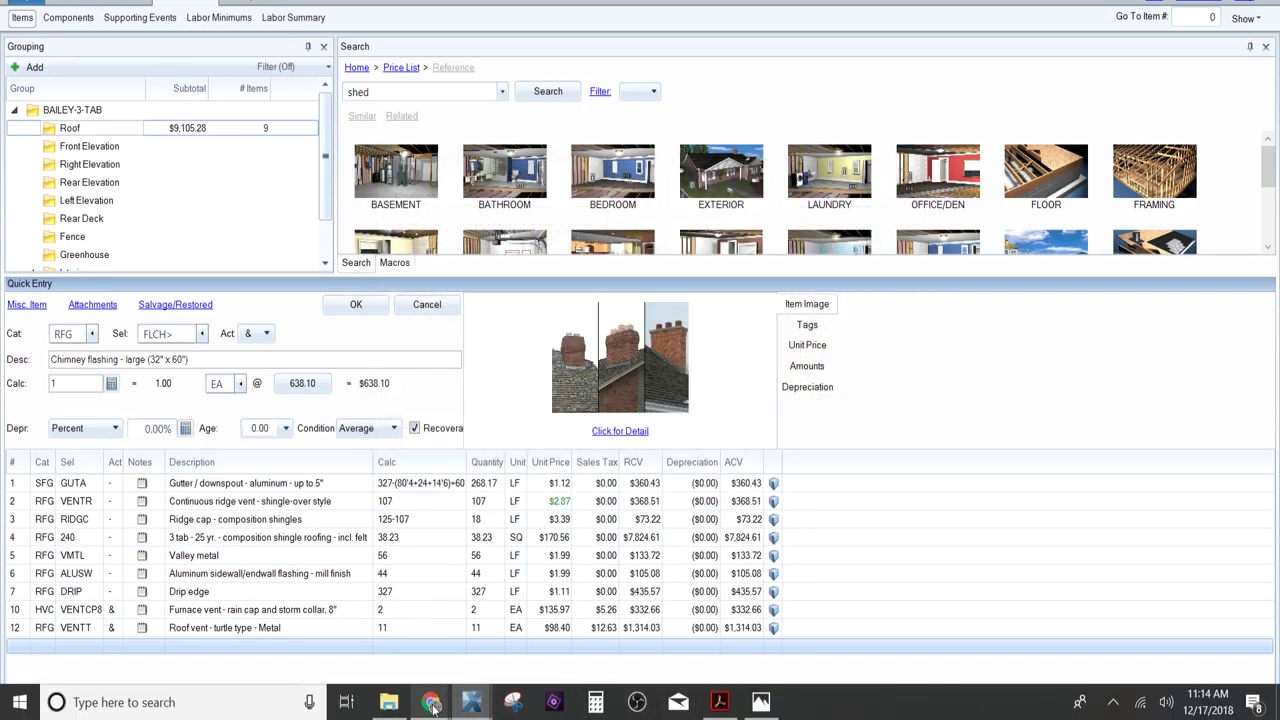
{"action": "mouse_move", "coordinate": [431, 702]}
{"action": "left_click", "coordinate": [383, 648]}
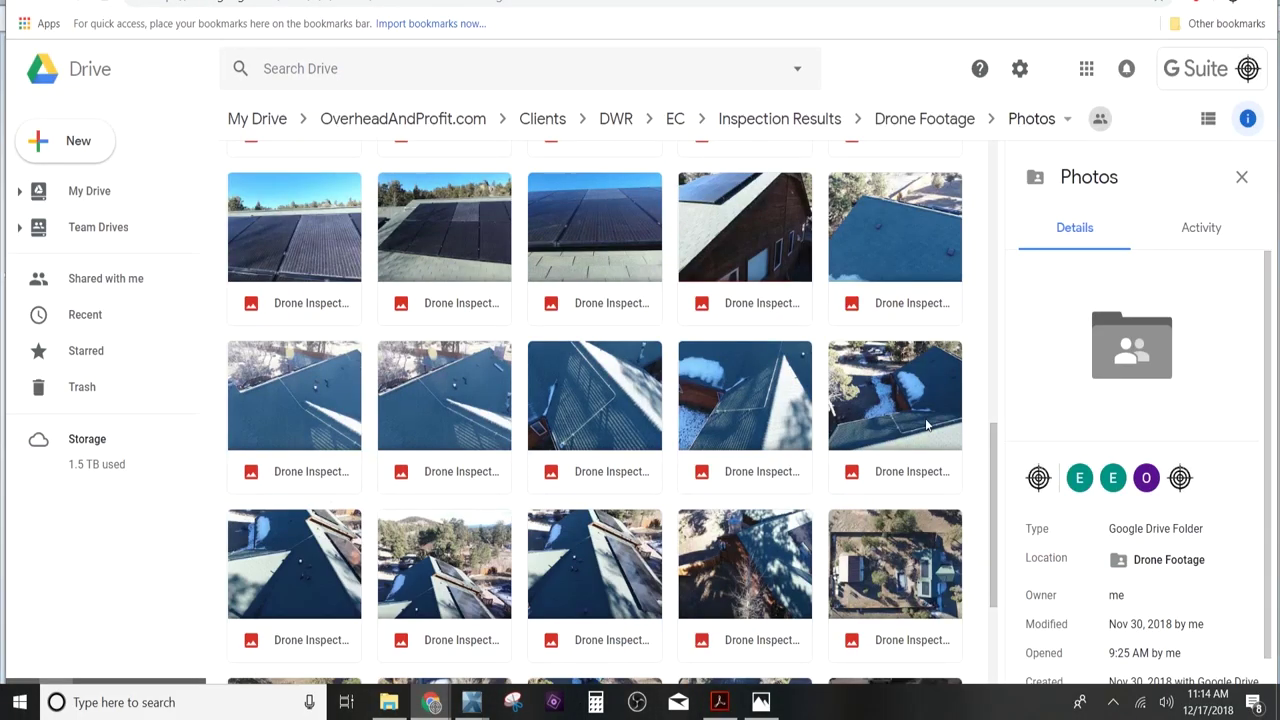
{"action": "left_click_drag", "start_coordinate": [995, 467], "coordinate": [997, 544]}
{"action": "left_click", "coordinate": [790, 122]}
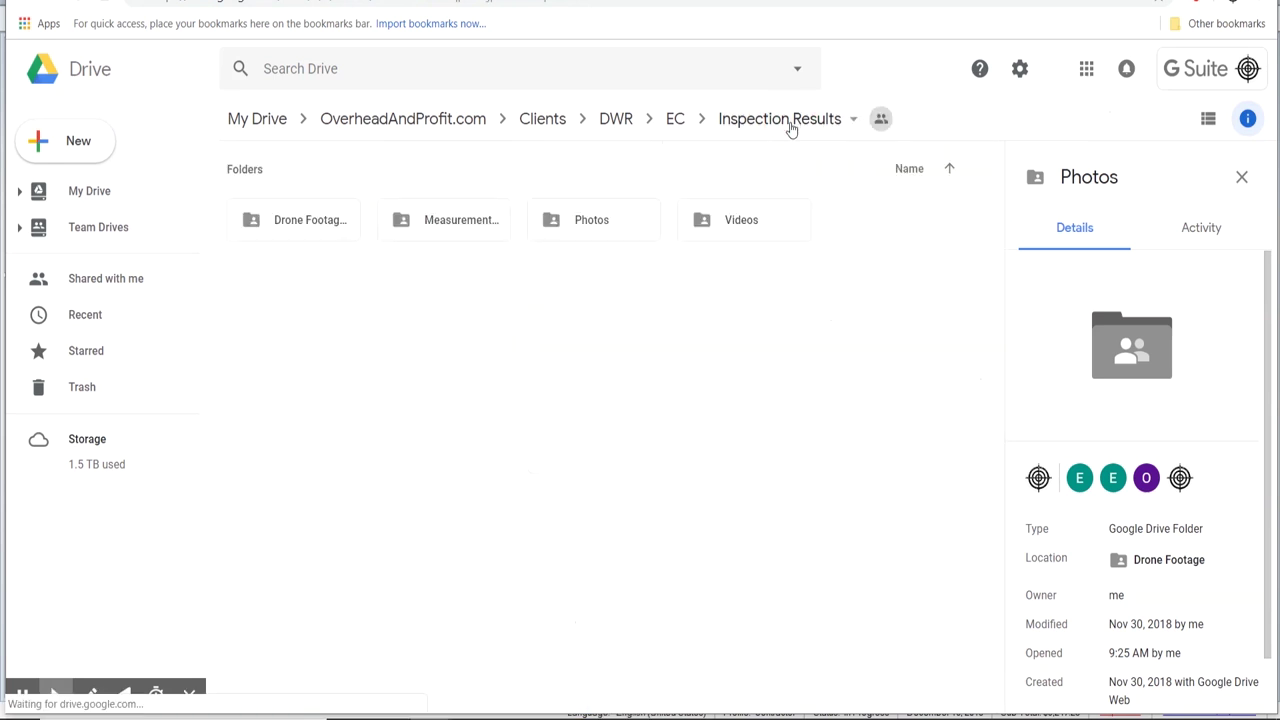
{"action": "double_click", "coordinate": [617, 219]}
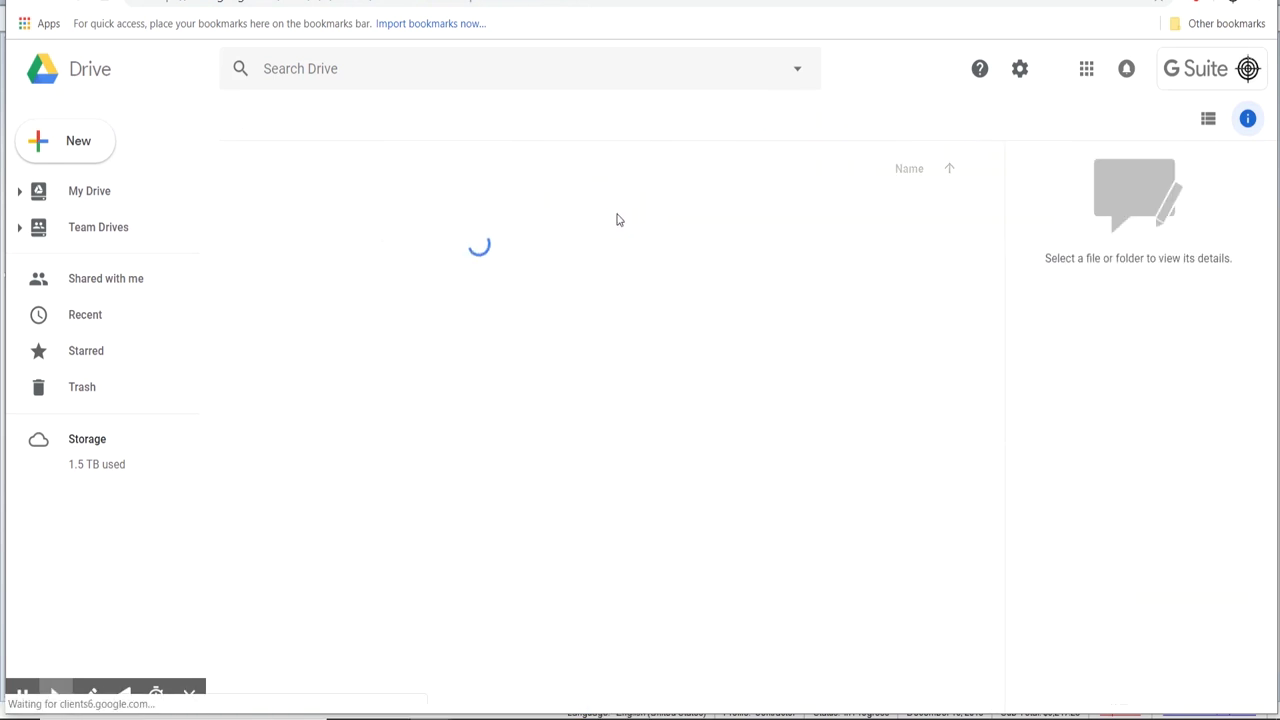
{"action": "left_click", "coordinate": [995, 203]}
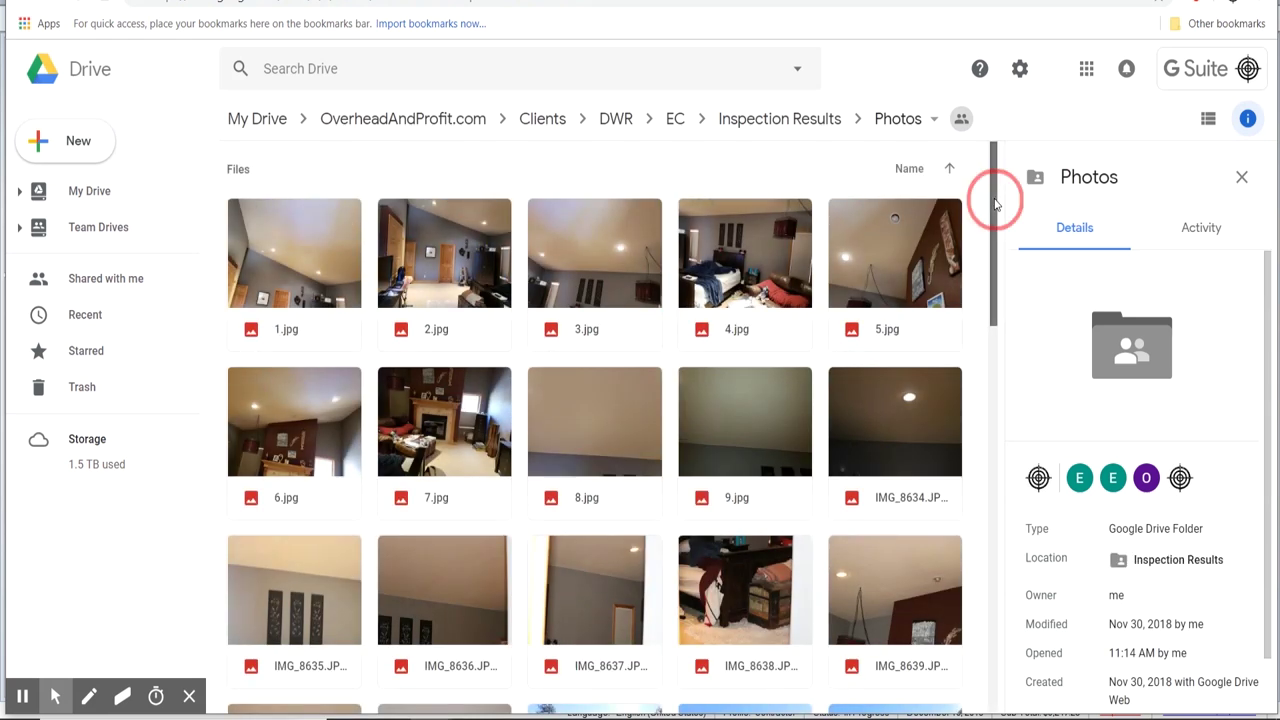
{"action": "scroll", "coordinate": [995, 203], "scroll_direction": "down", "scroll_amount": 4}
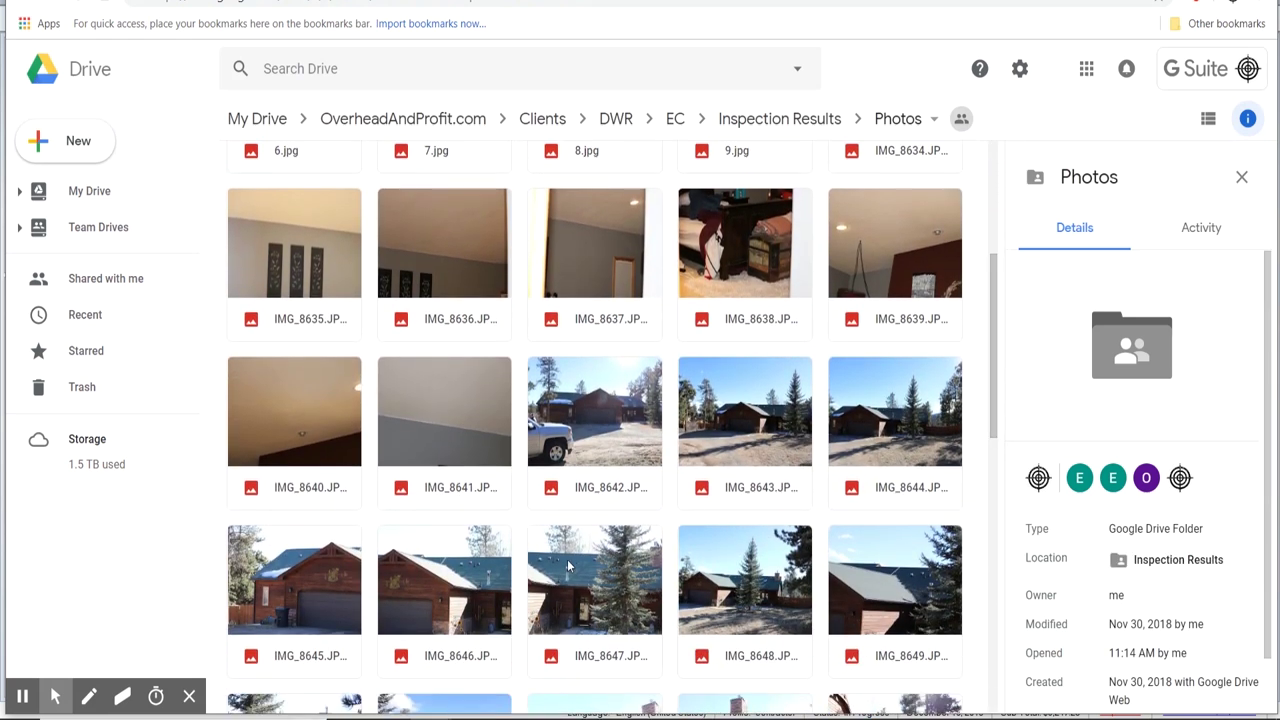
{"action": "double_click", "coordinate": [783, 590]}
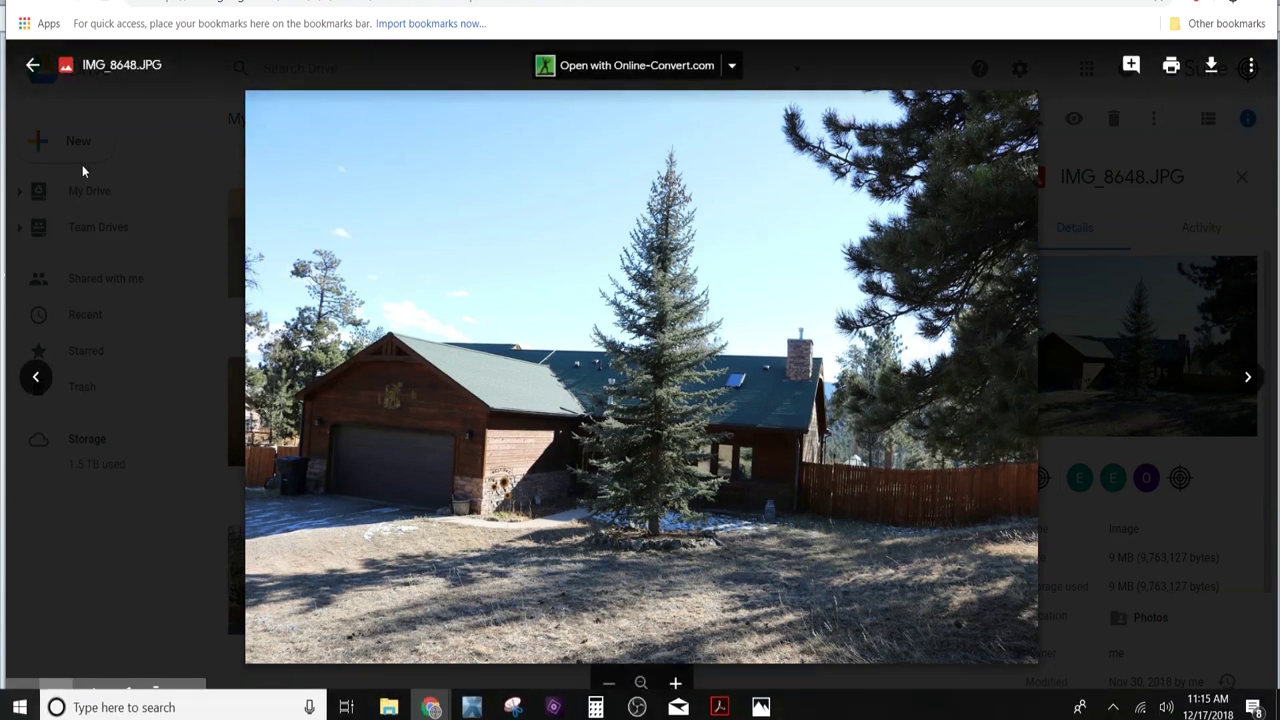
{"action": "left_click", "coordinate": [32, 64]}
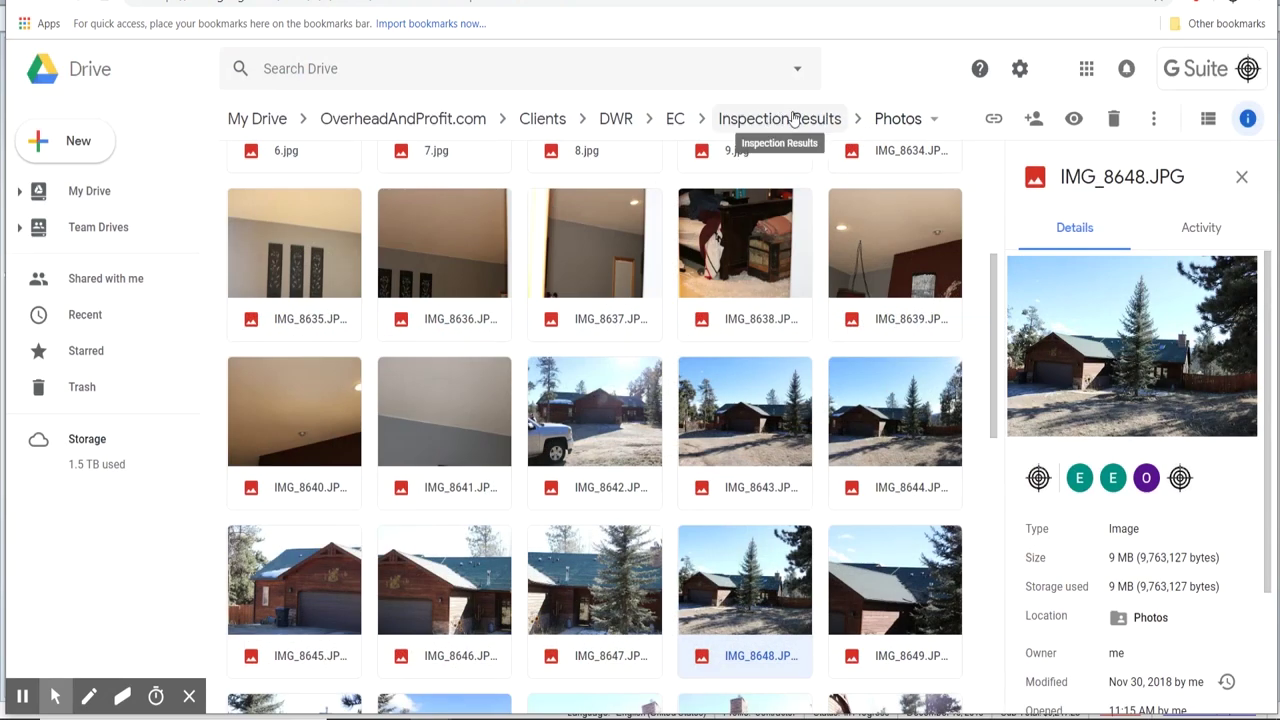
Open the Photos folder inside Drone Footage and look through the drone inspection pictures of the chimney and roof.
{"action": "left_click", "coordinate": [793, 118]}
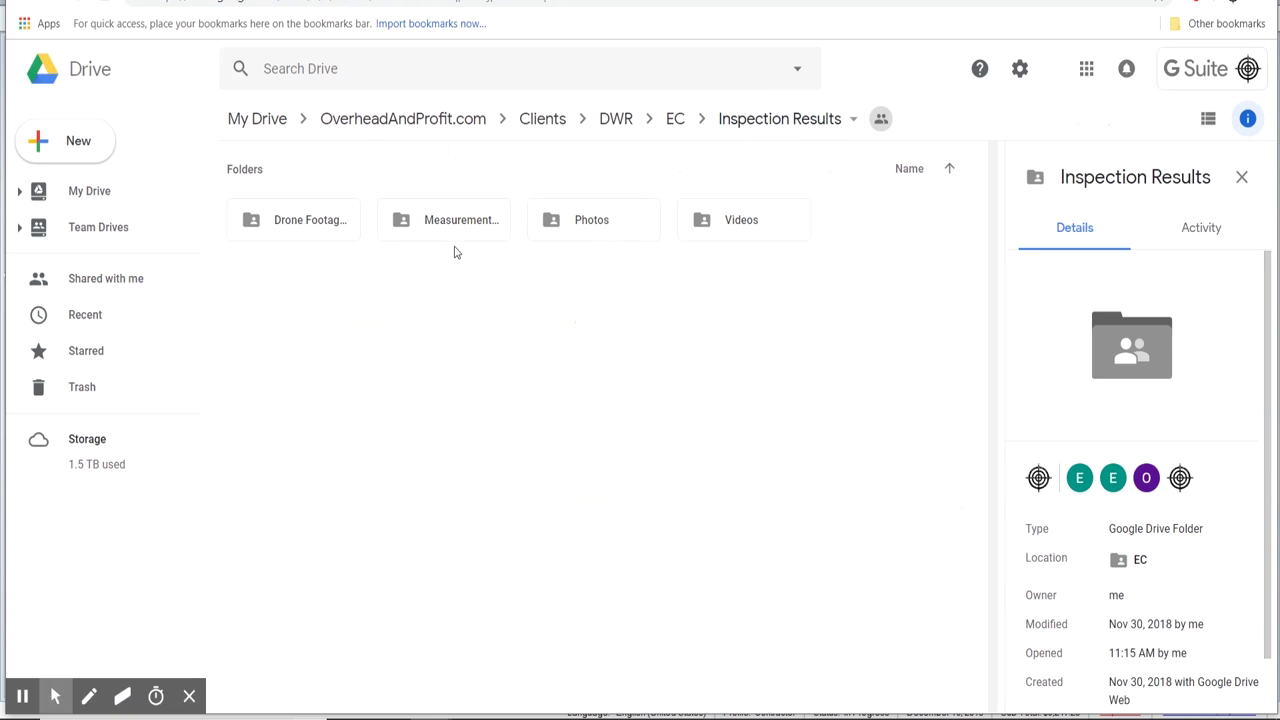
{"action": "double_click", "coordinate": [306, 217]}
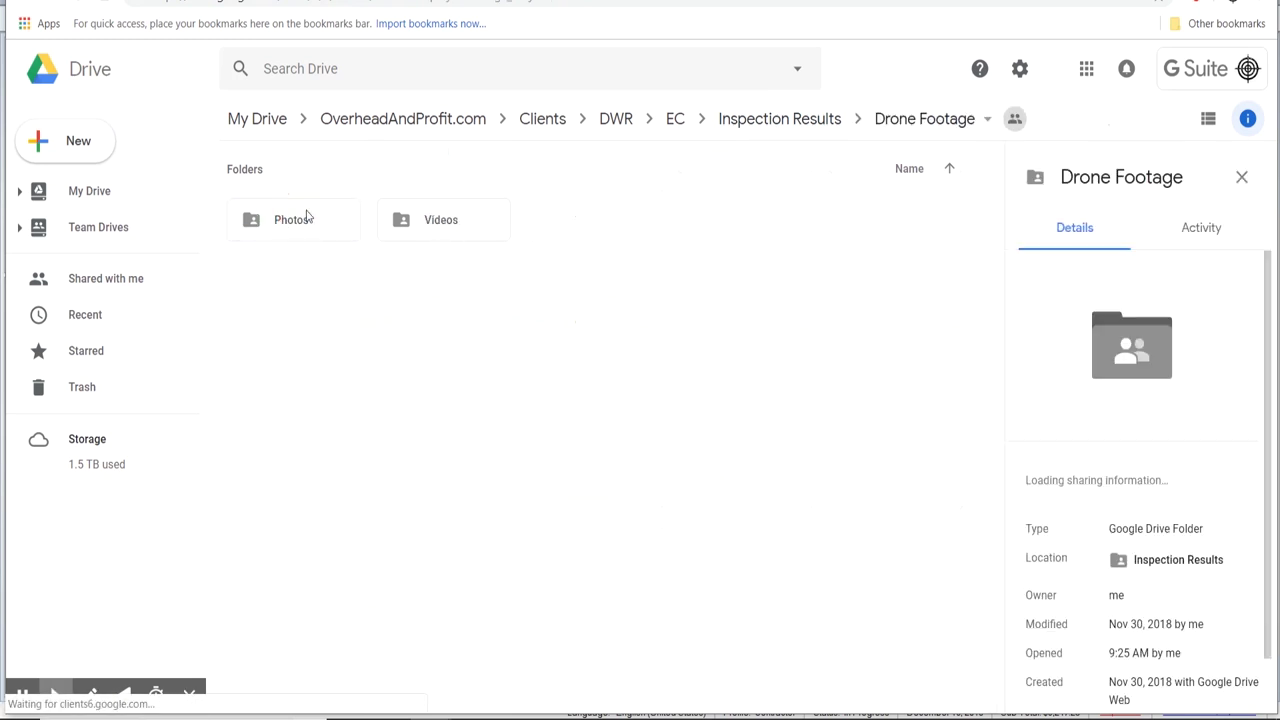
{"action": "double_click", "coordinate": [294, 224]}
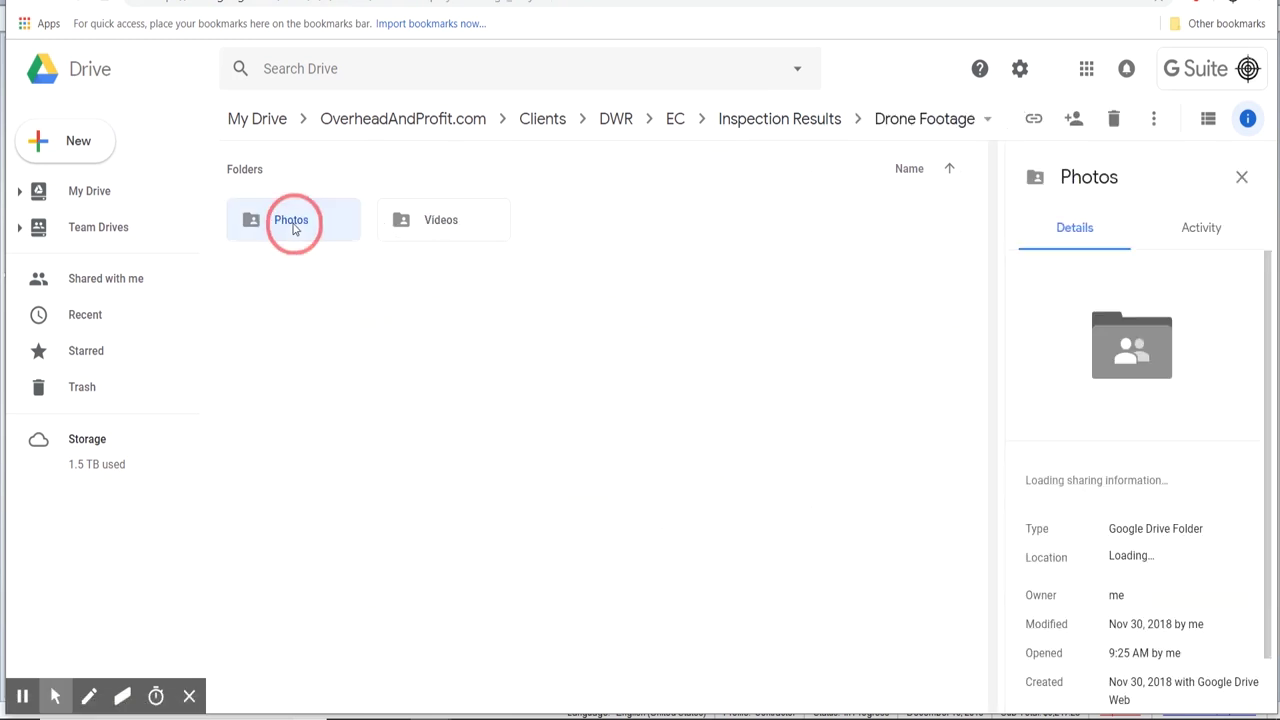
{"action": "left_click", "coordinate": [992, 240]}
{"action": "left_click_drag", "start_coordinate": [992, 240], "coordinate": [1000, 376]}
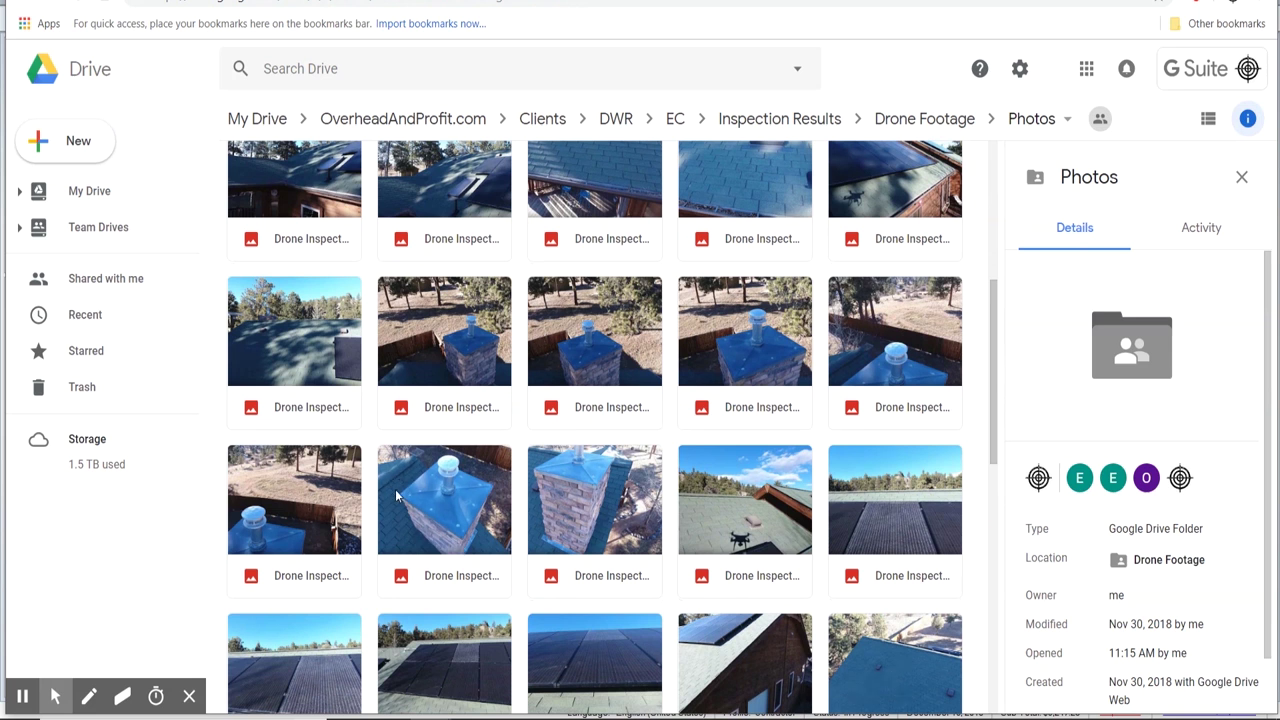
{"action": "left_click", "coordinate": [995, 375]}
{"action": "left_click_drag", "start_coordinate": [995, 375], "coordinate": [995, 437]}
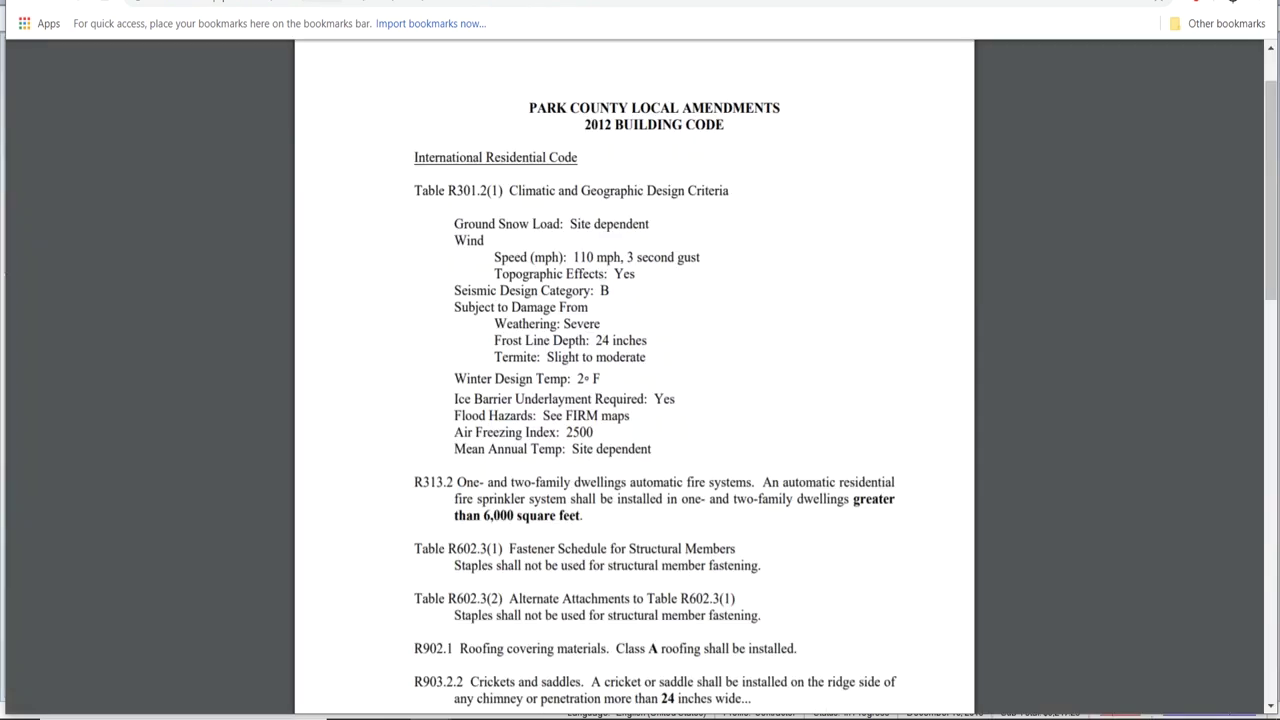
Examine the roofing, cricket and flashing sections of the Park County 2012 building code amendments.
{"action": "left_click_drag", "start_coordinate": [1274, 145], "coordinate": [1273, 228]}
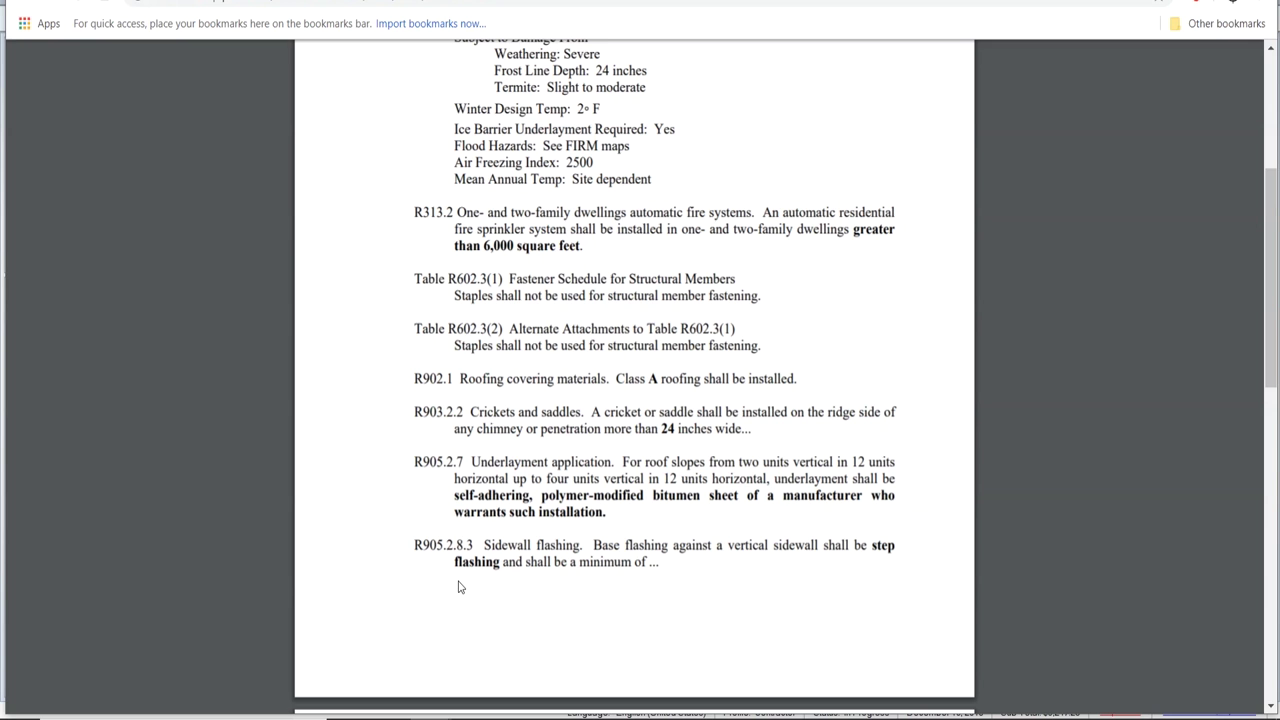
{"action": "mouse_move", "coordinate": [433, 710]}
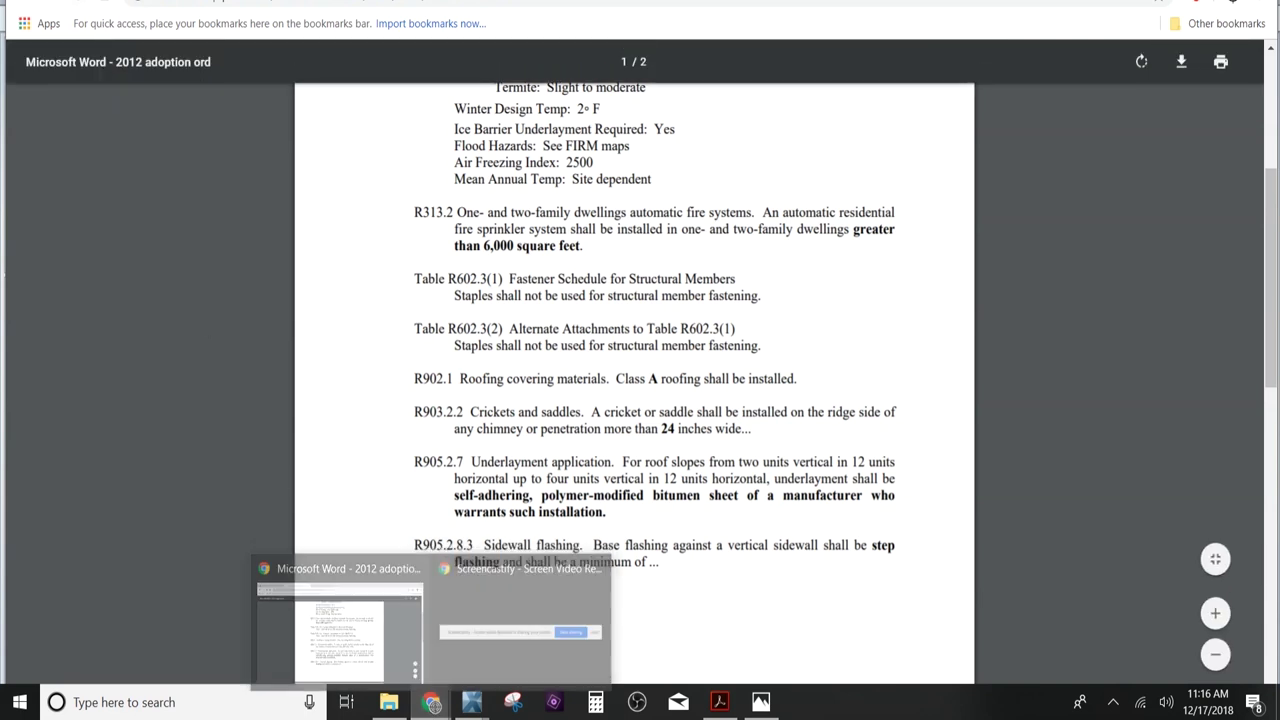
{"action": "left_click", "coordinate": [315, 615]}
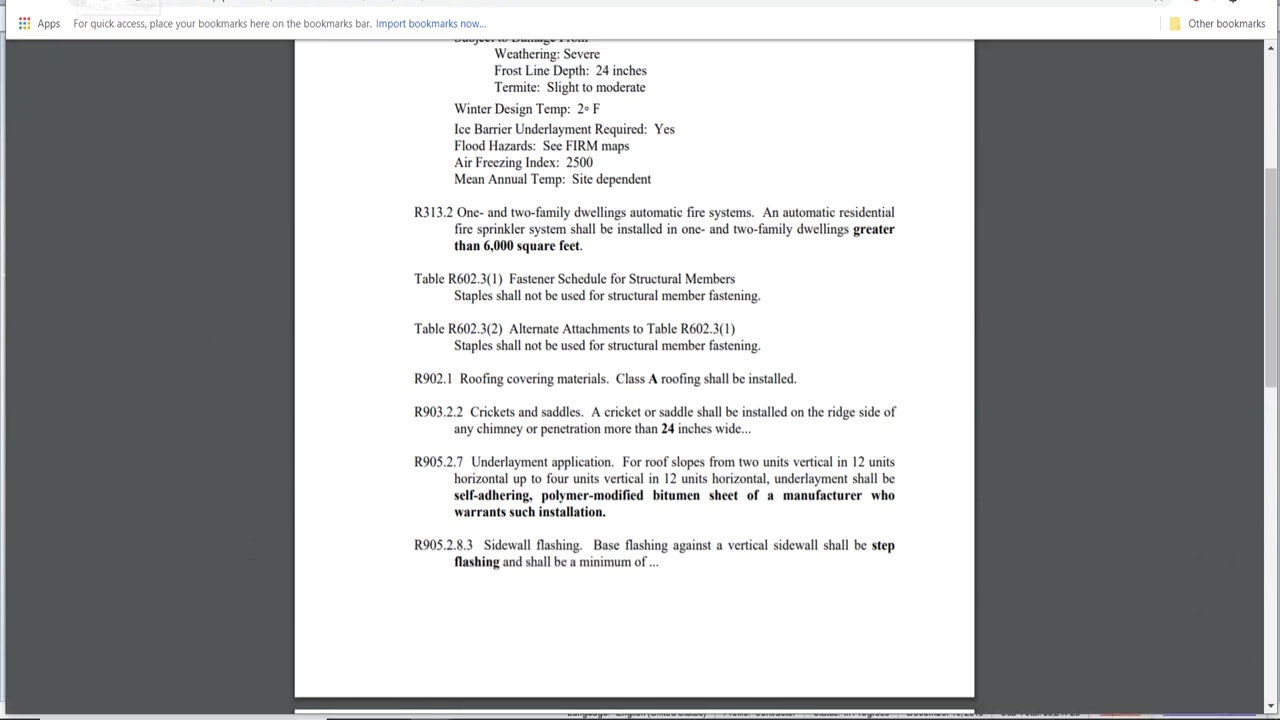
Return to the drone photos in Google Drive and examine the chimney cap in Drone Inspection (21).JPG.
{"action": "left_click", "coordinate": [110, 3]}
{"action": "key", "text": "ctrl+Tab"}
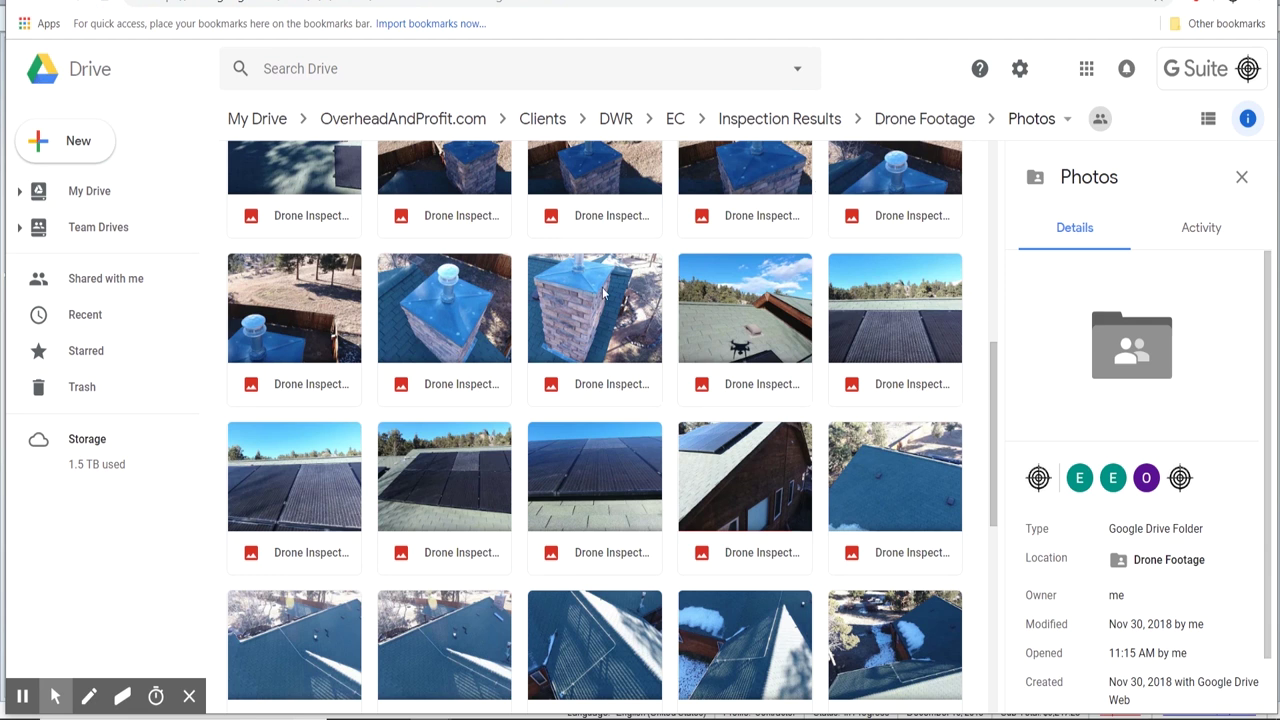
{"action": "double_click", "coordinate": [453, 309]}
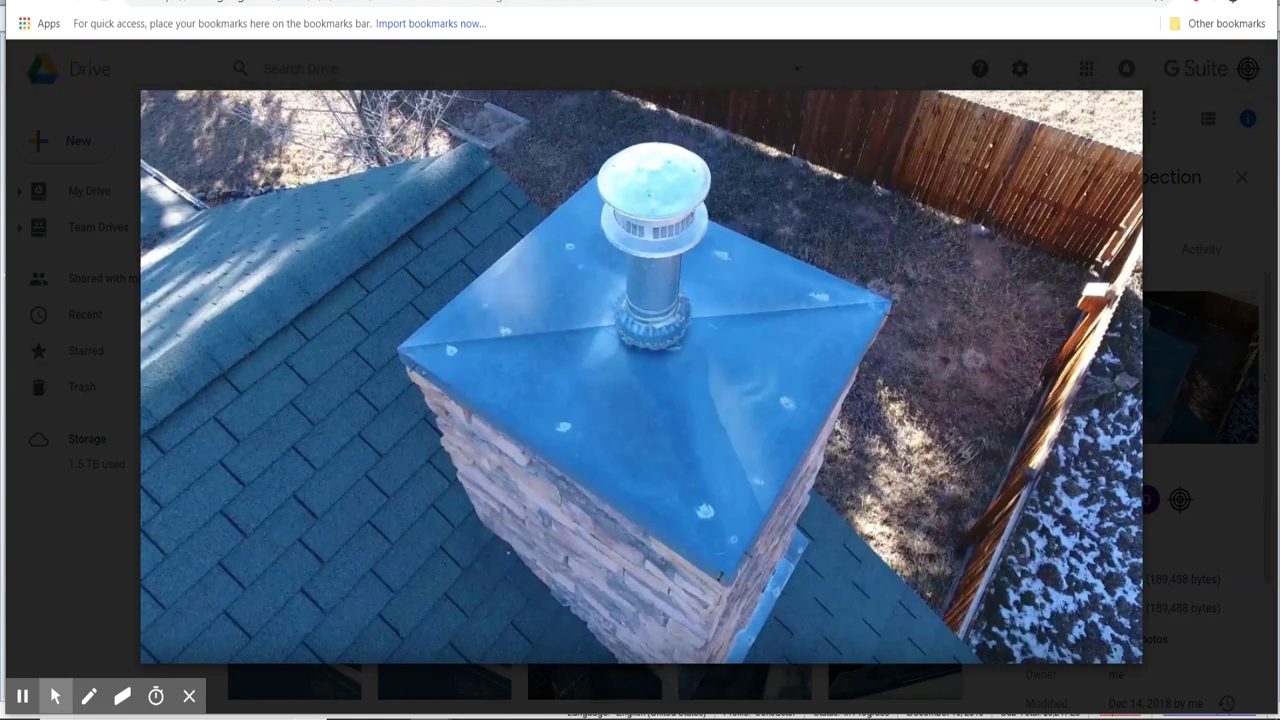
{"action": "key", "text": "Escape"}
Switch back to the Xactimate estimate, set the chimney flashing's removal trade to RFG and add the item to the Roof group.
{"action": "mouse_move", "coordinate": [467, 712]}
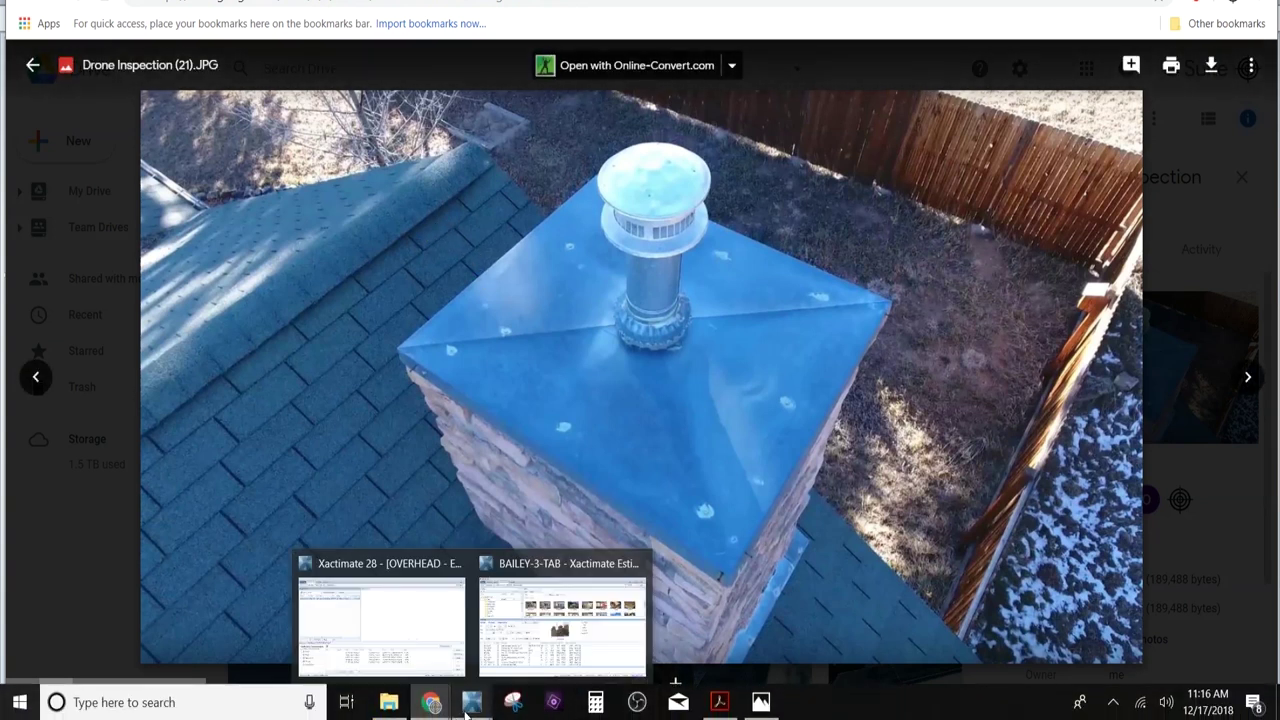
{"action": "left_click", "coordinate": [545, 650]}
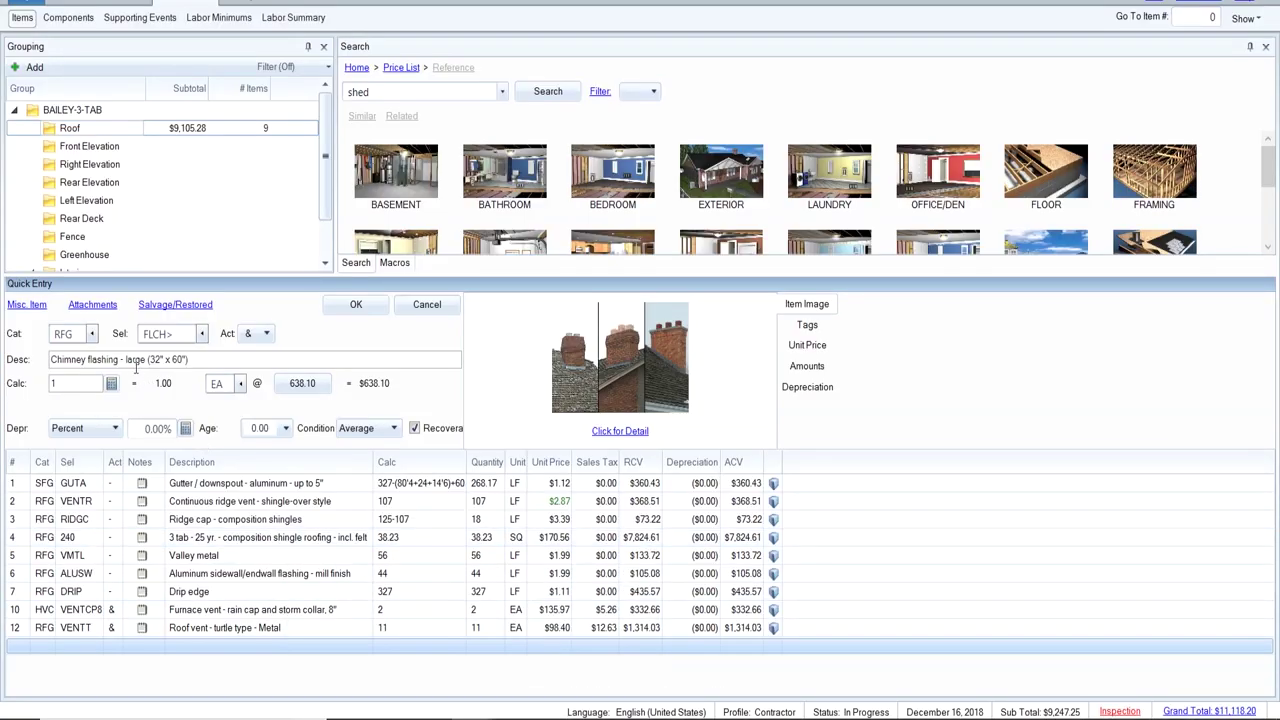
{"action": "left_click", "coordinate": [800, 345]}
{"action": "left_click", "coordinate": [732, 380]}
{"action": "type", "text": "RFG"}
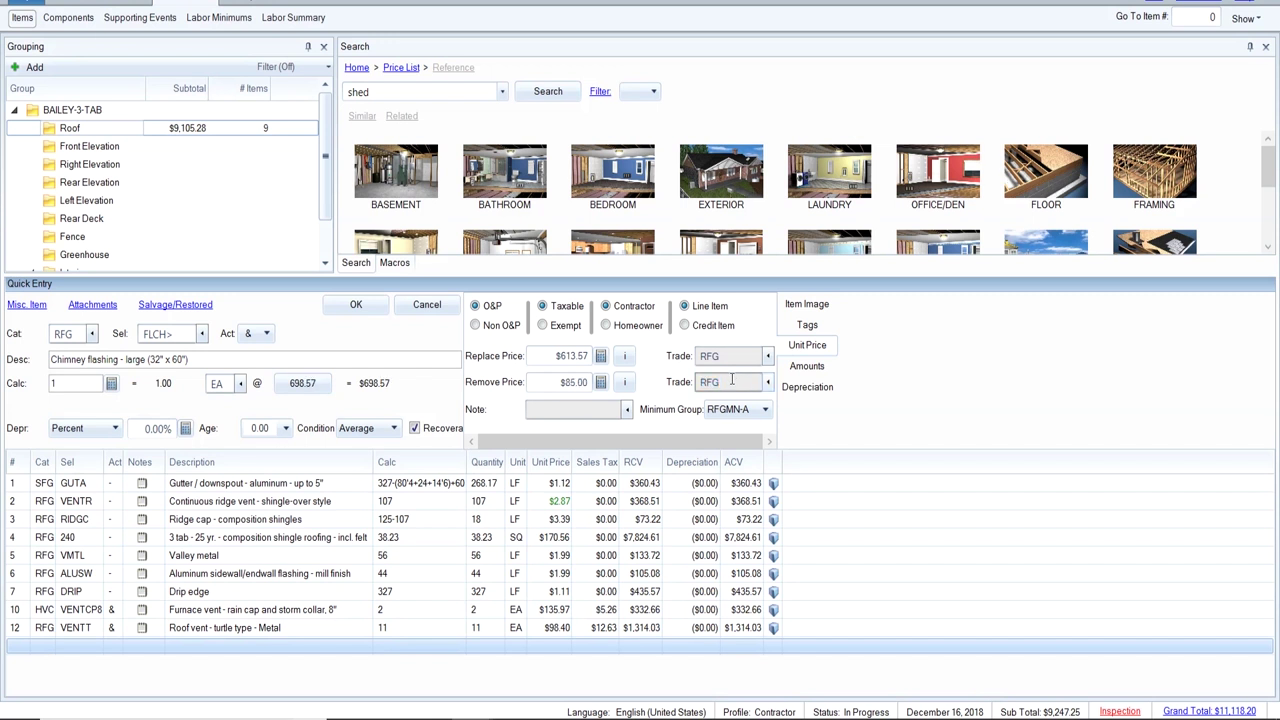
{"action": "left_click", "coordinate": [342, 307]}
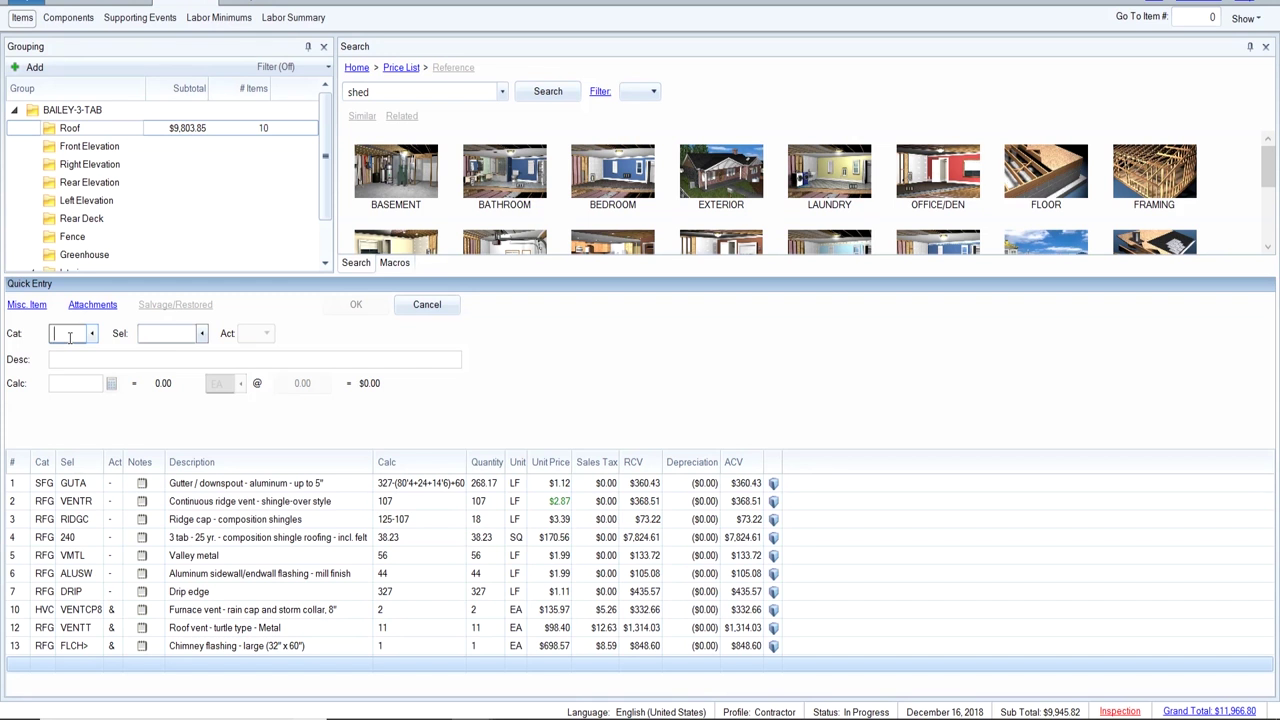
Search the price list for "flu" and add the standard Flue cap to the Roof group.
{"action": "left_click", "coordinate": [364, 97]}
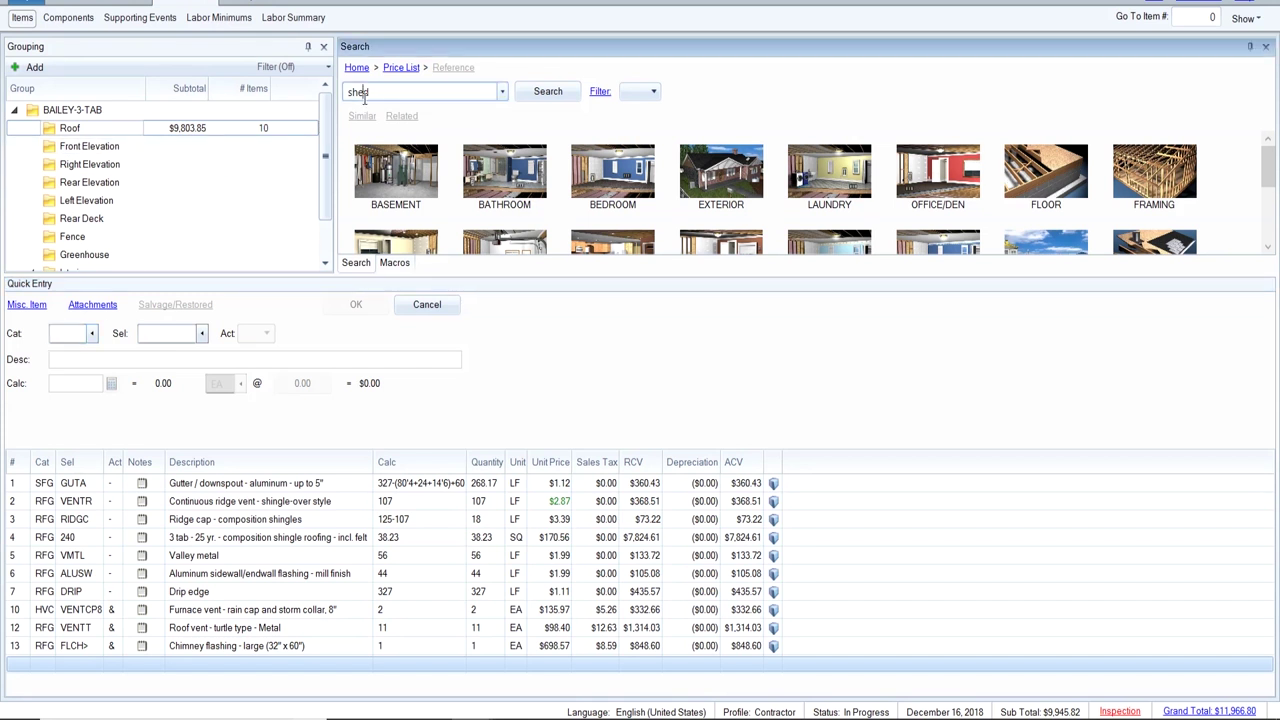
{"action": "left_click_drag", "start_coordinate": [377, 94], "coordinate": [326, 104]}
{"action": "type", "text": "flu"}
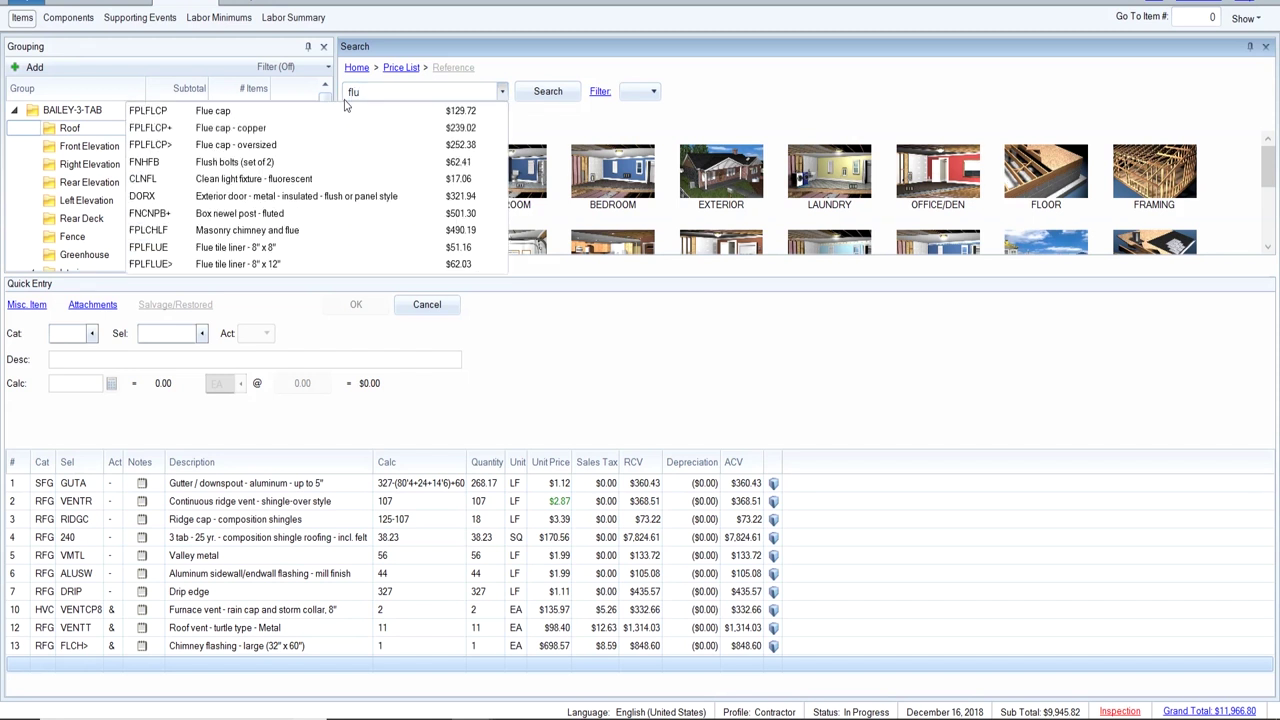
{"action": "left_click", "coordinate": [293, 111]}
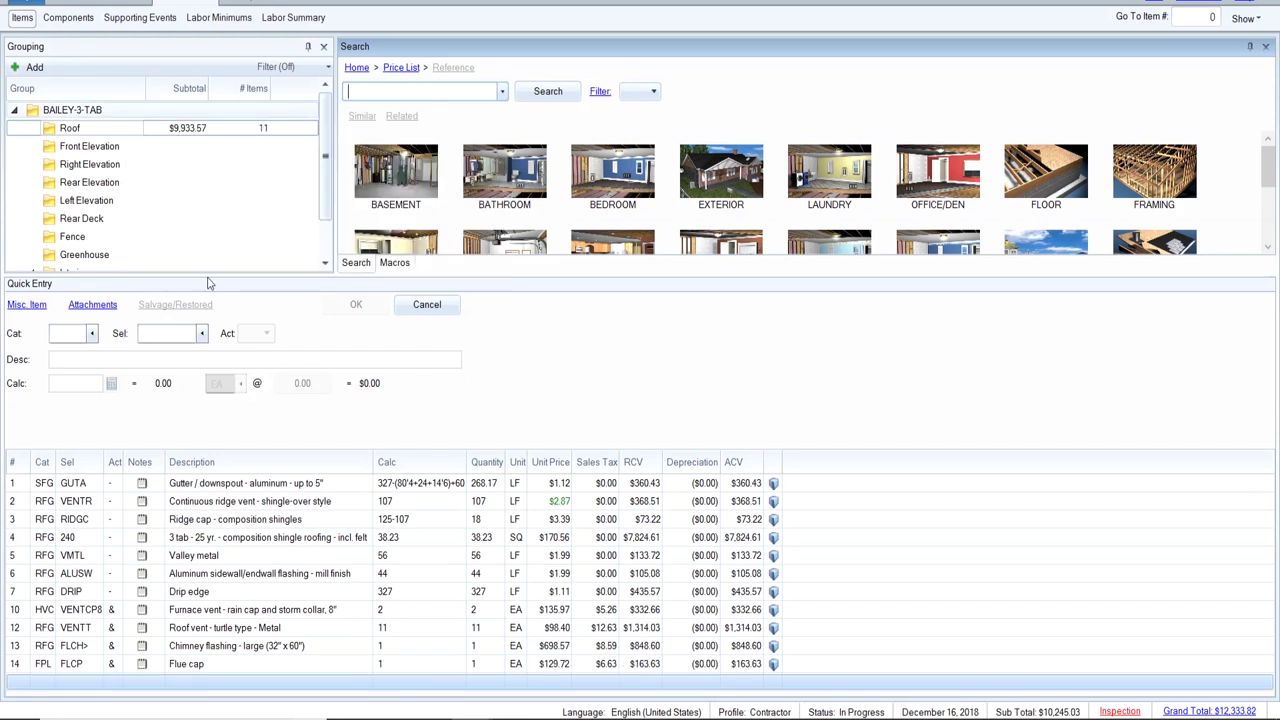
Set both the replacement and removal trades of the Flue cap item to RFG and save it.
{"action": "left_click", "coordinate": [155, 666]}
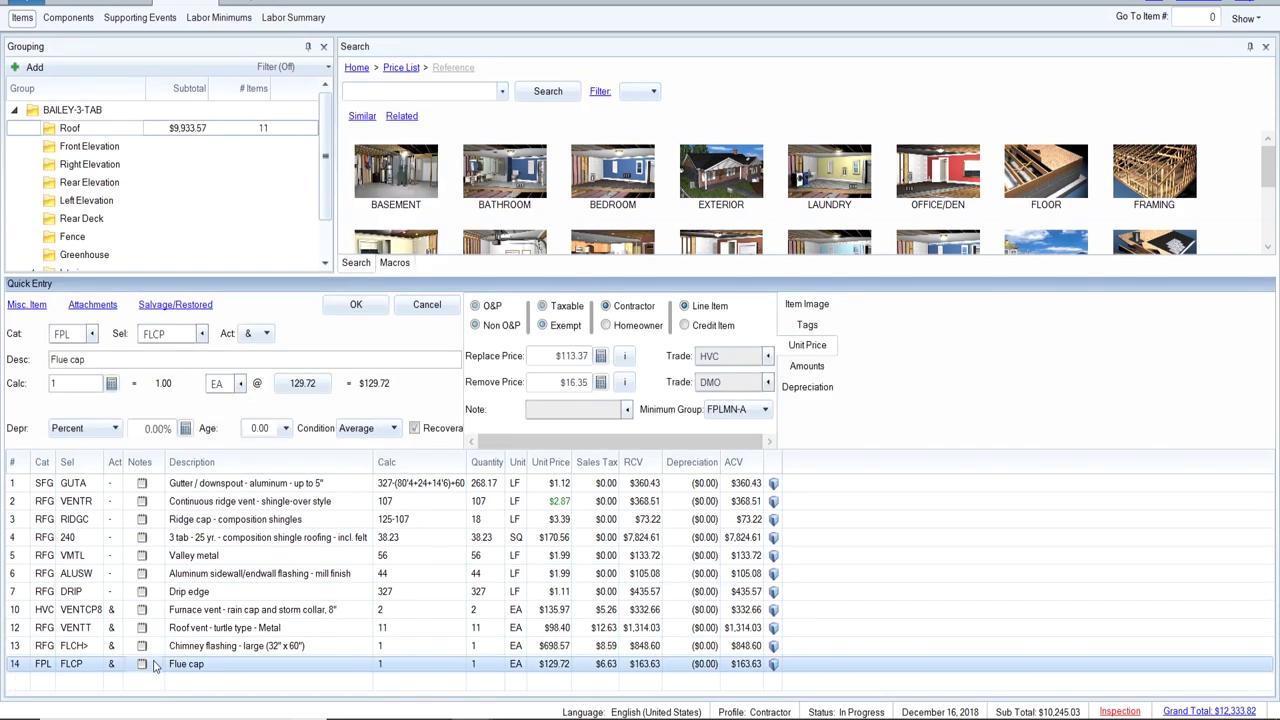
{"action": "left_click", "coordinate": [725, 358]}
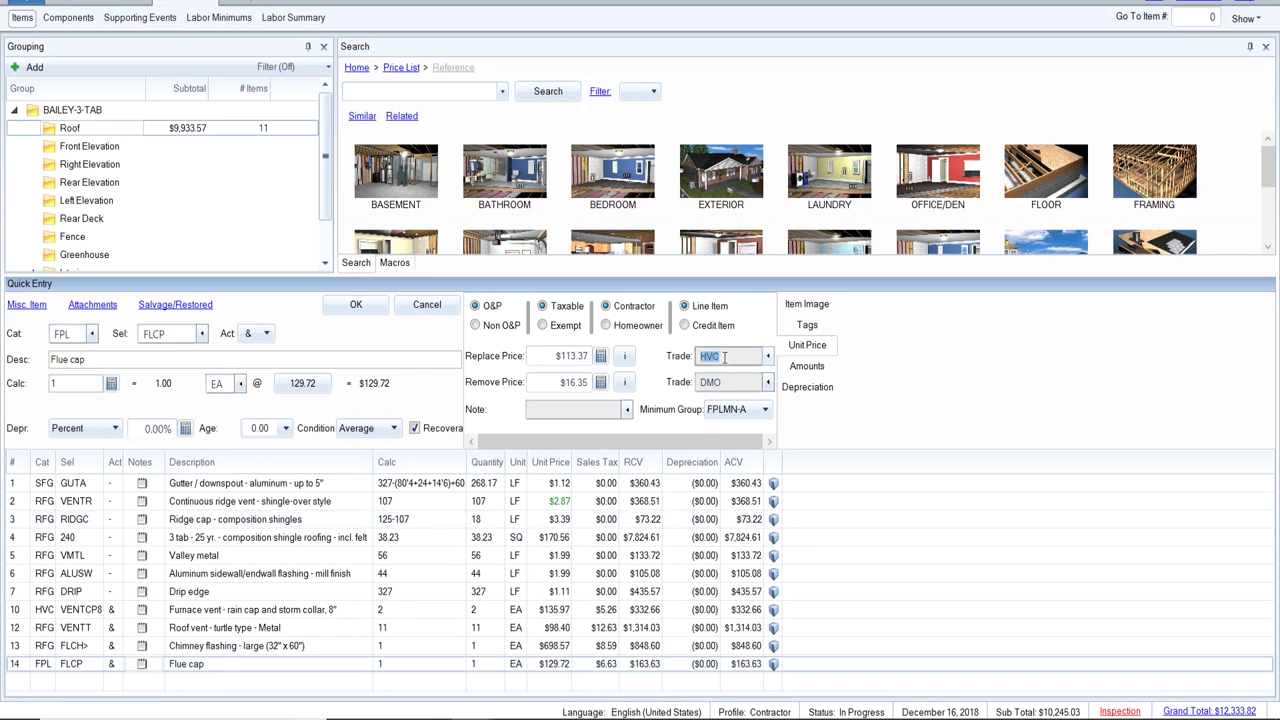
{"action": "type", "text": "RF"}
{"action": "type", "text": "RFG"}
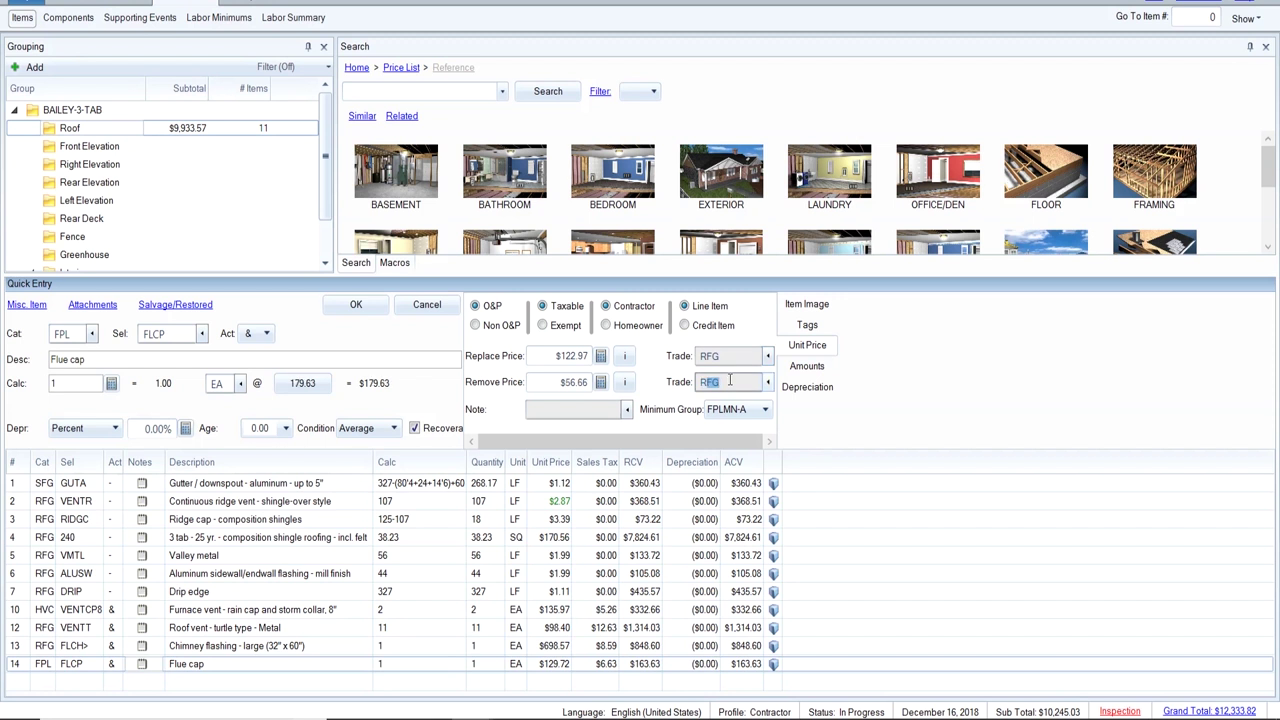
{"action": "left_click", "coordinate": [362, 304]}
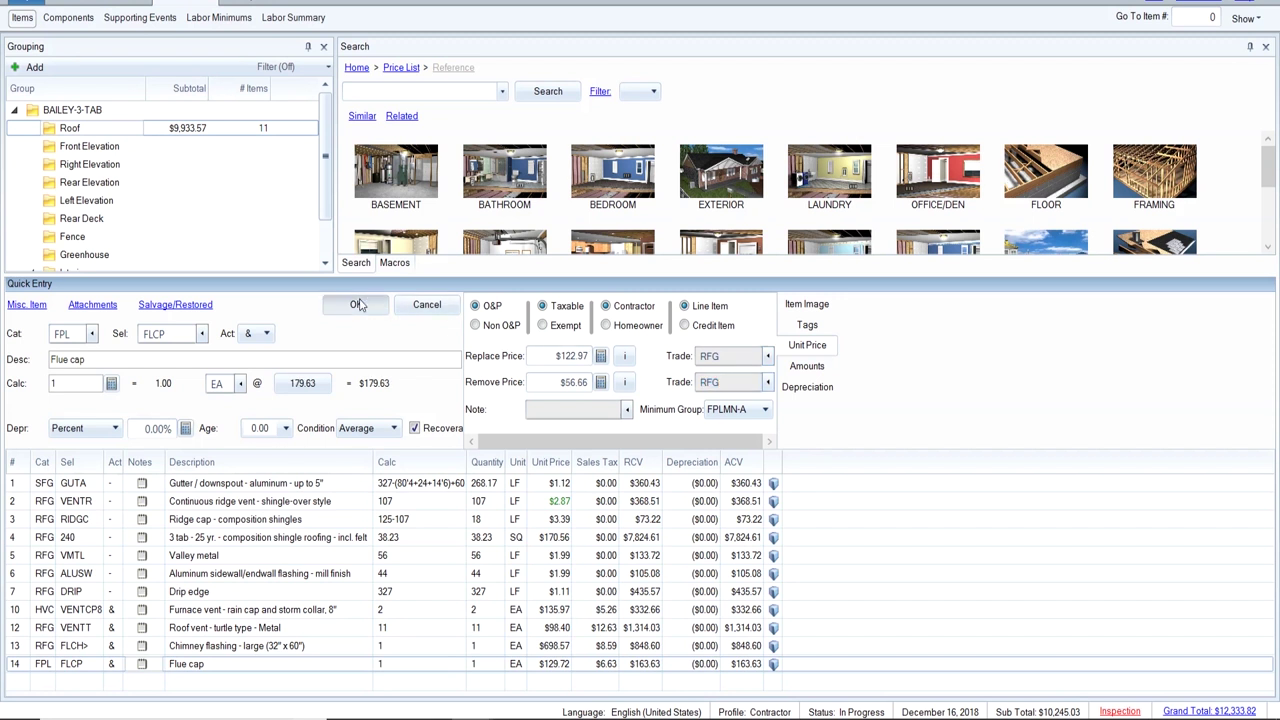
Search the price list for "chase" and add the sheet metal fireplace chimney chase cover.
{"action": "left_click", "coordinate": [428, 97]}
{"action": "type", "text": "chas"}
{"action": "key", "text": "BackSpace"}
{"action": "type", "text": "ase"}
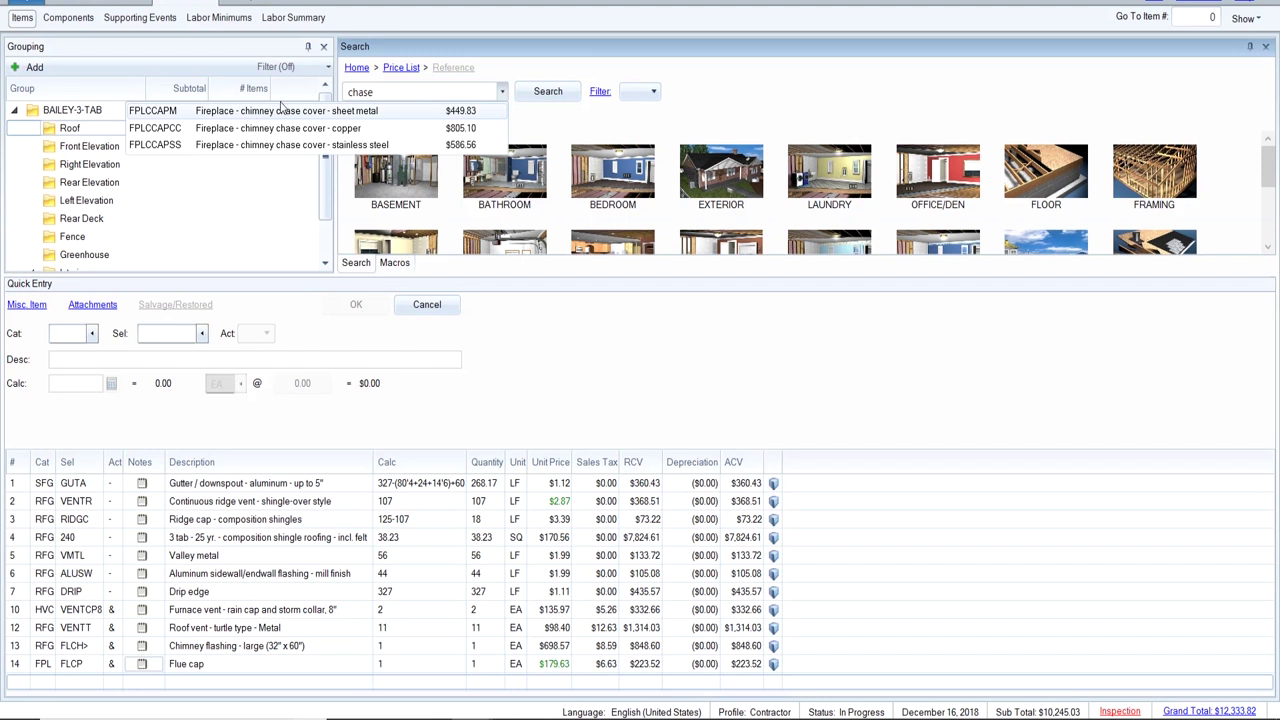
{"action": "left_click", "coordinate": [421, 114]}
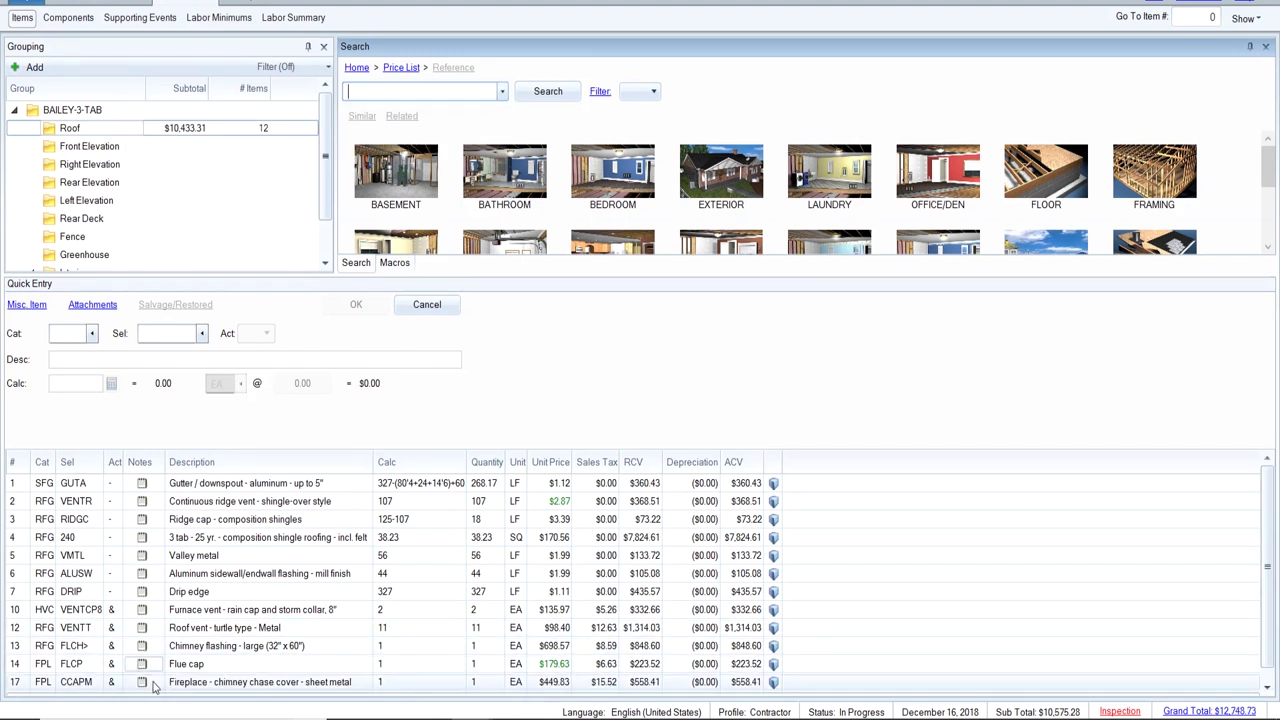
Set both the replacement and removal trades of the chimney chase cover item to RFG and save it.
{"action": "left_click", "coordinate": [153, 684]}
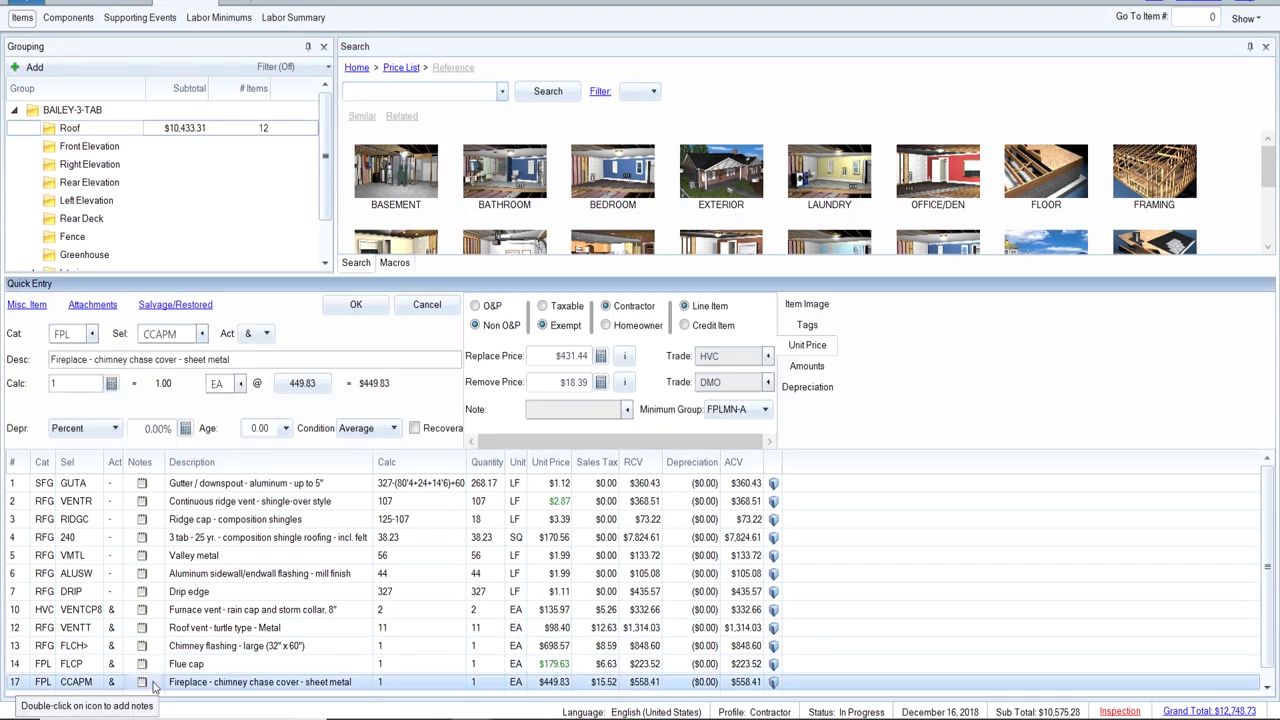
{"action": "left_click", "coordinate": [719, 354]}
{"action": "type", "text": "RFG"}
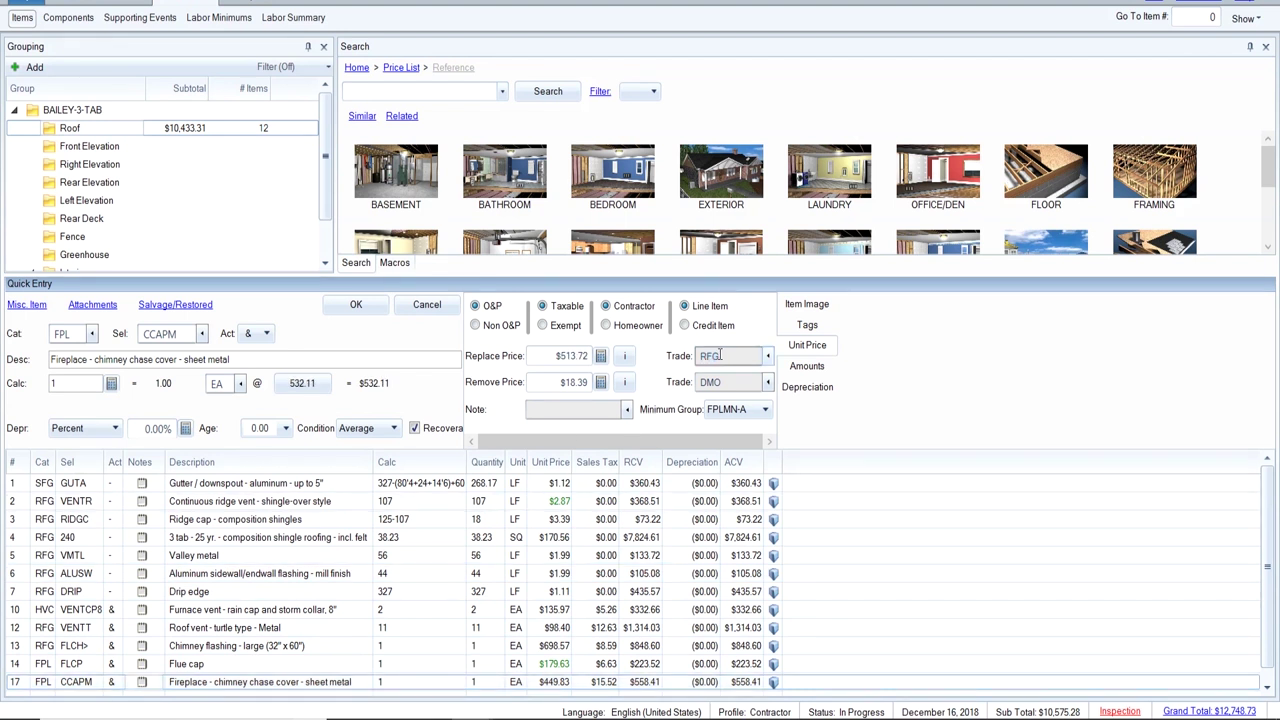
{"action": "left_click", "coordinate": [734, 386]}
{"action": "type", "text": "RFG"}
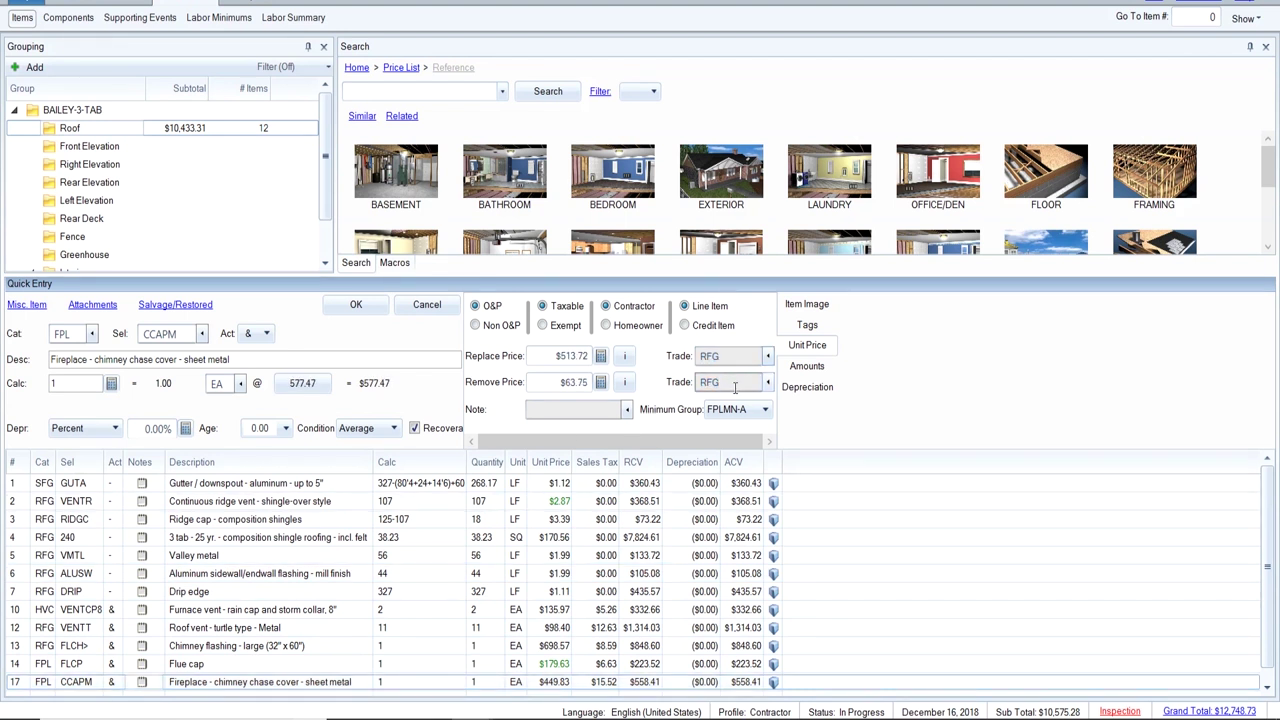
{"action": "left_click", "coordinate": [362, 312]}
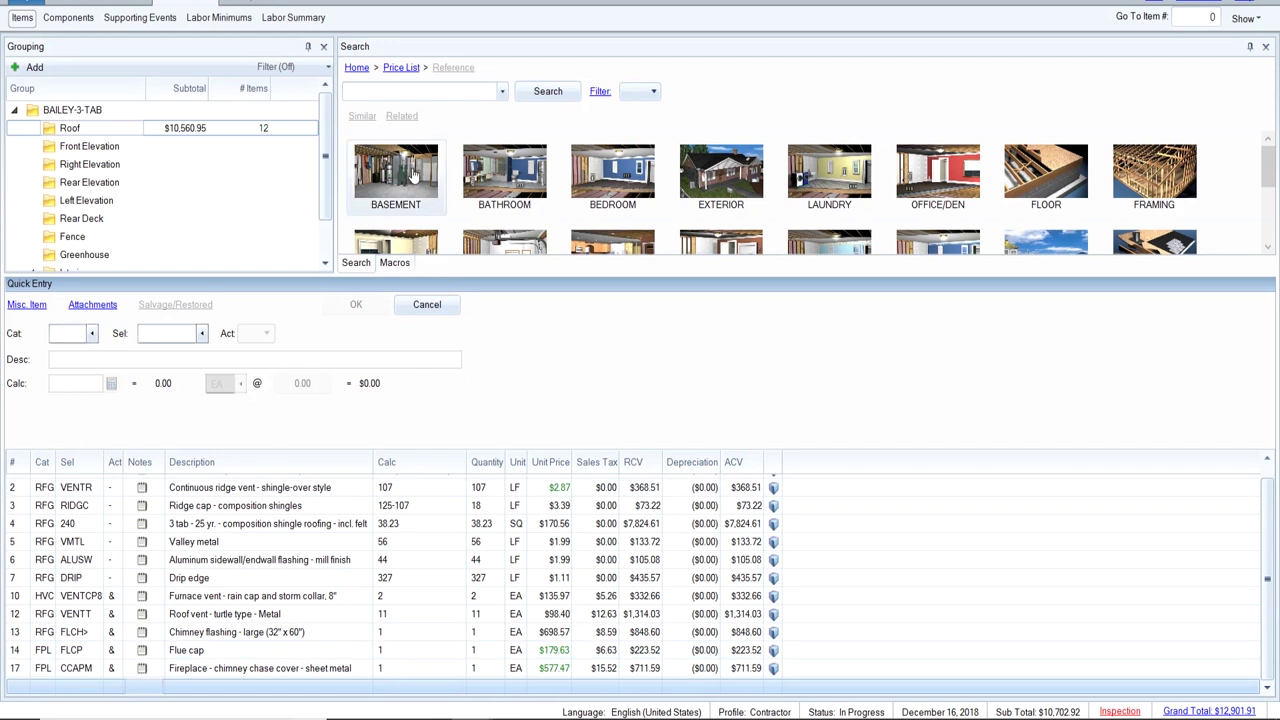
Switch to Google Drive in Chrome, close the drone photo and open IMG_8642.JPG from the Photos folder in Inspection Results.
{"action": "mouse_move", "coordinate": [516, 706]}
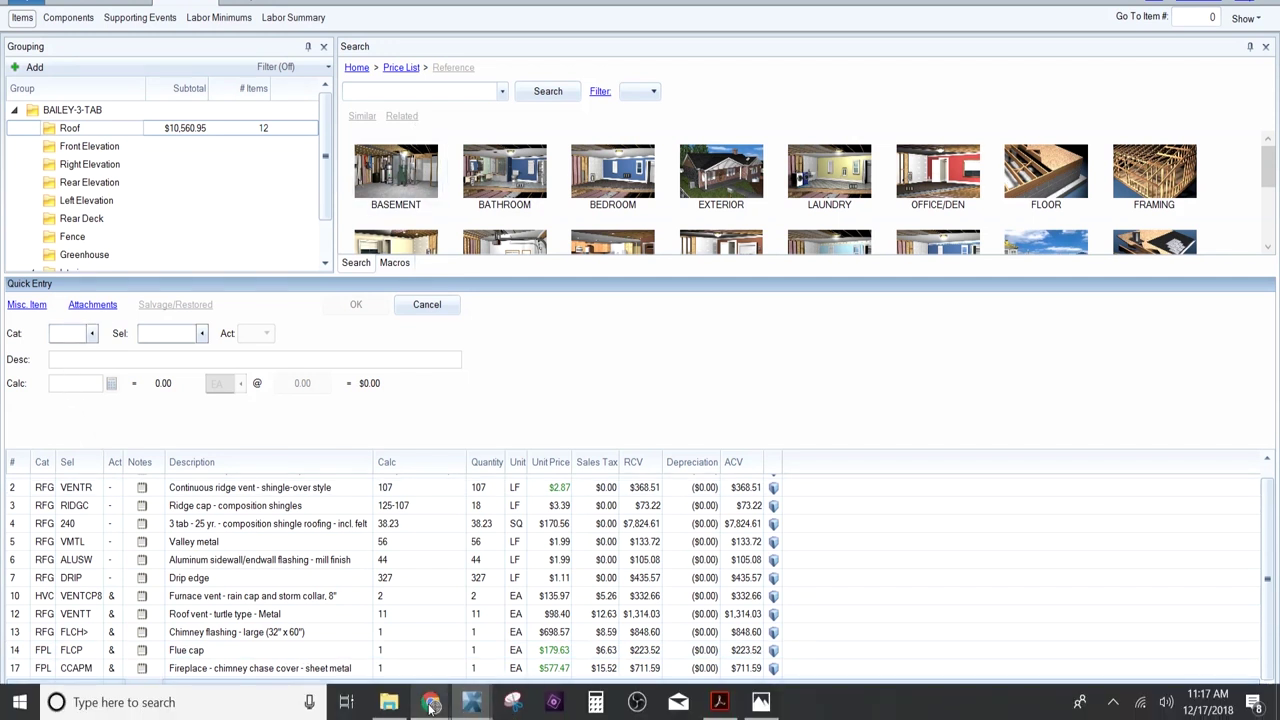
{"action": "mouse_move", "coordinate": [431, 702]}
{"action": "left_click", "coordinate": [334, 628]}
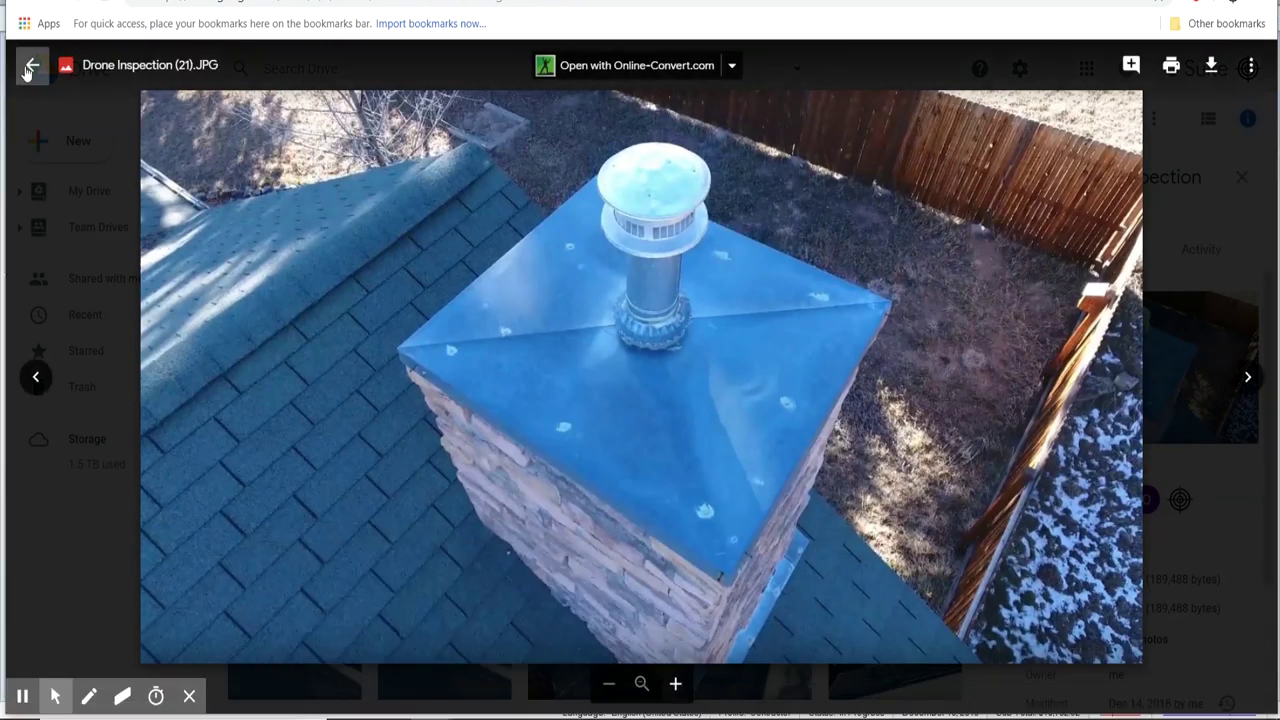
{"action": "left_click", "coordinate": [32, 65]}
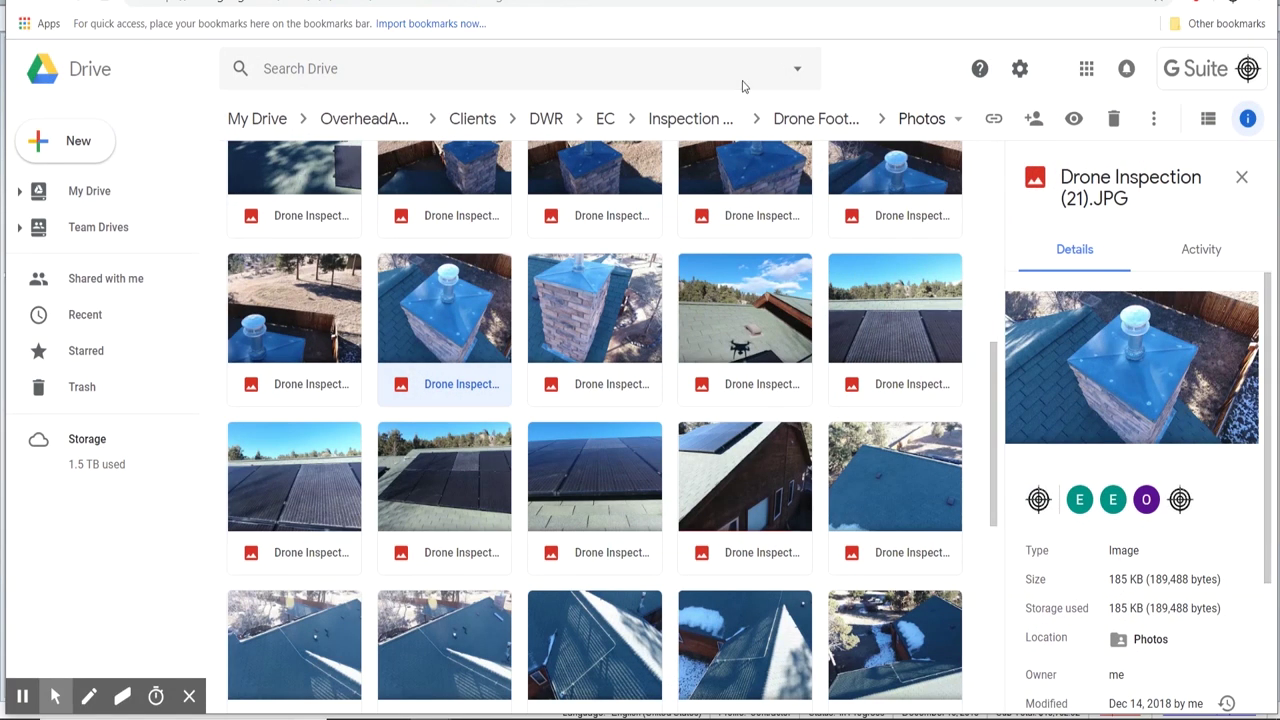
{"action": "left_click", "coordinate": [696, 131]}
{"action": "double_click", "coordinate": [600, 214]}
{"action": "left_click_drag", "start_coordinate": [994, 197], "coordinate": [1003, 336]}
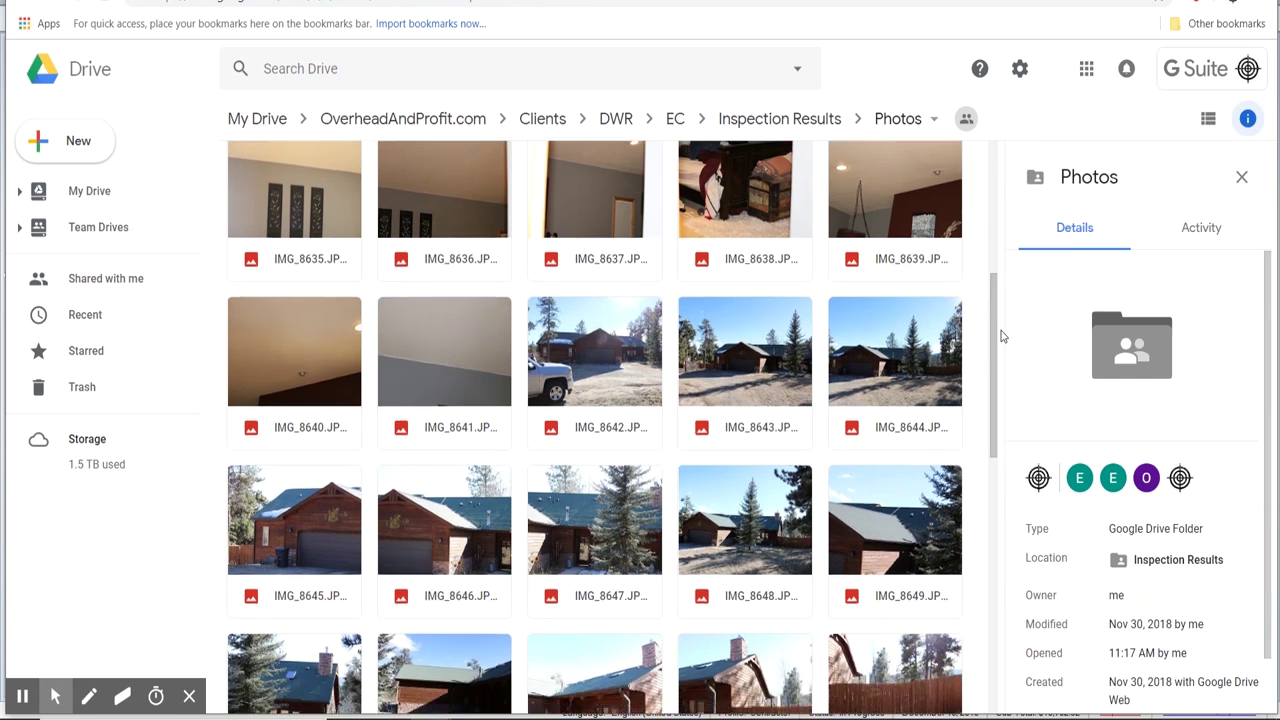
{"action": "double_click", "coordinate": [610, 343]}
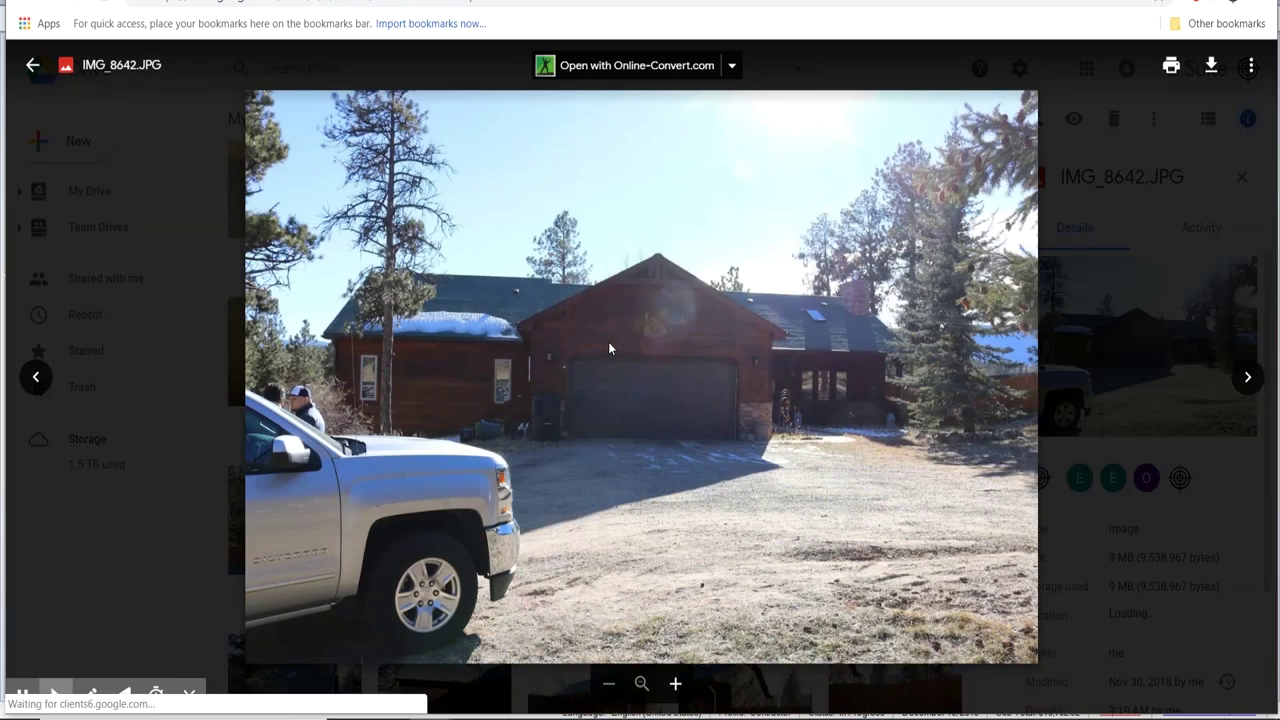
Review the garage and front entry photos from IMG_8643 to IMG_8648, examining the roof vents, pipes and chimney.
{"action": "left_click", "coordinate": [1248, 377]}
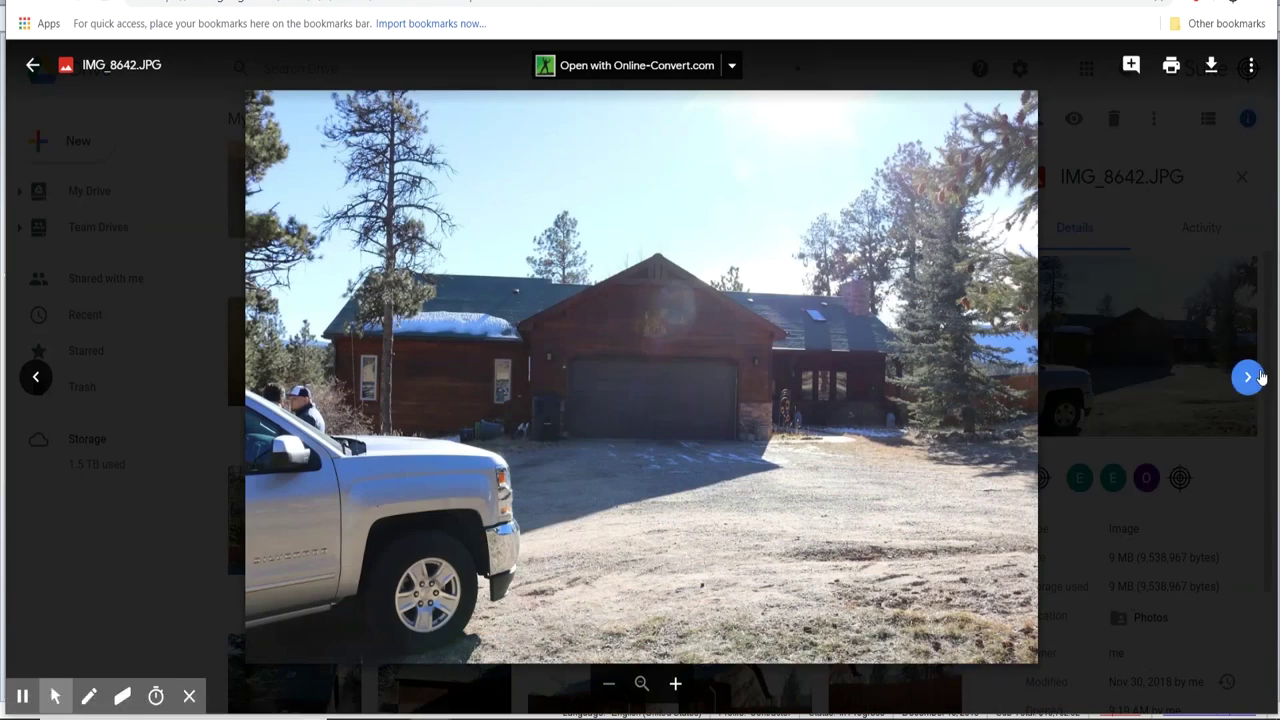
{"action": "left_click", "coordinate": [1249, 378]}
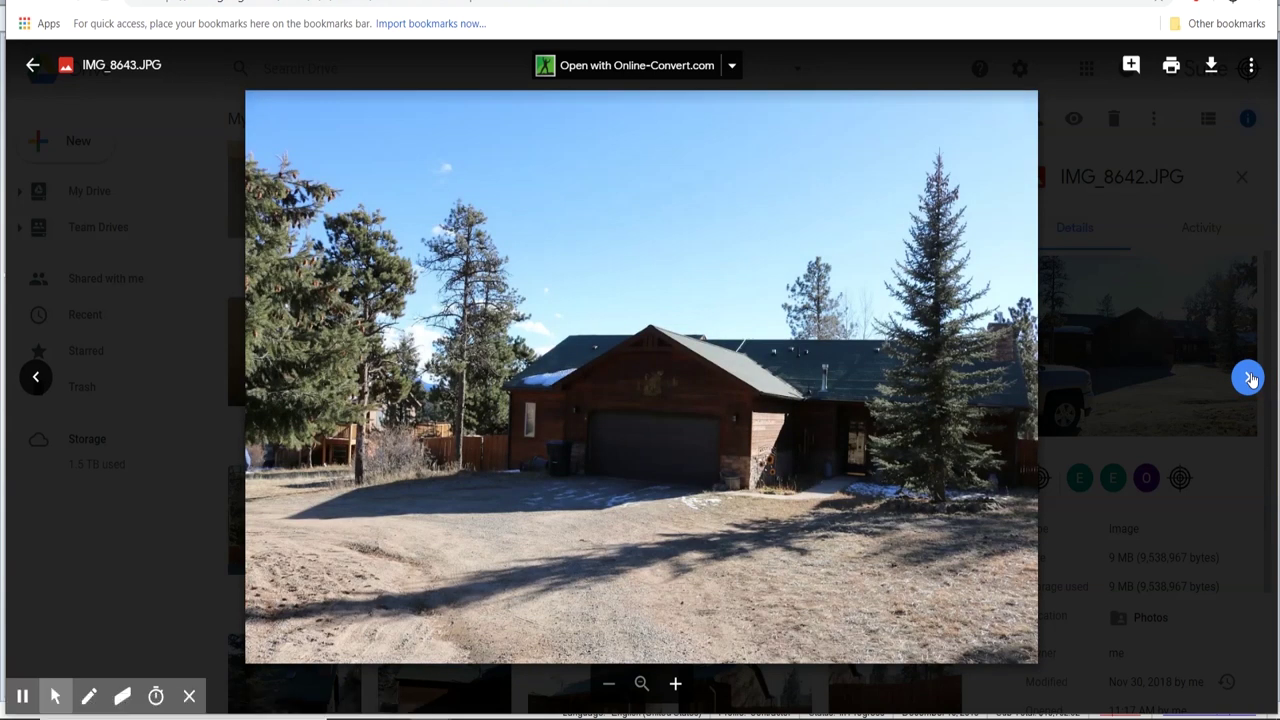
{"action": "left_click", "coordinate": [1249, 378]}
{"action": "left_click", "coordinate": [1249, 378]}
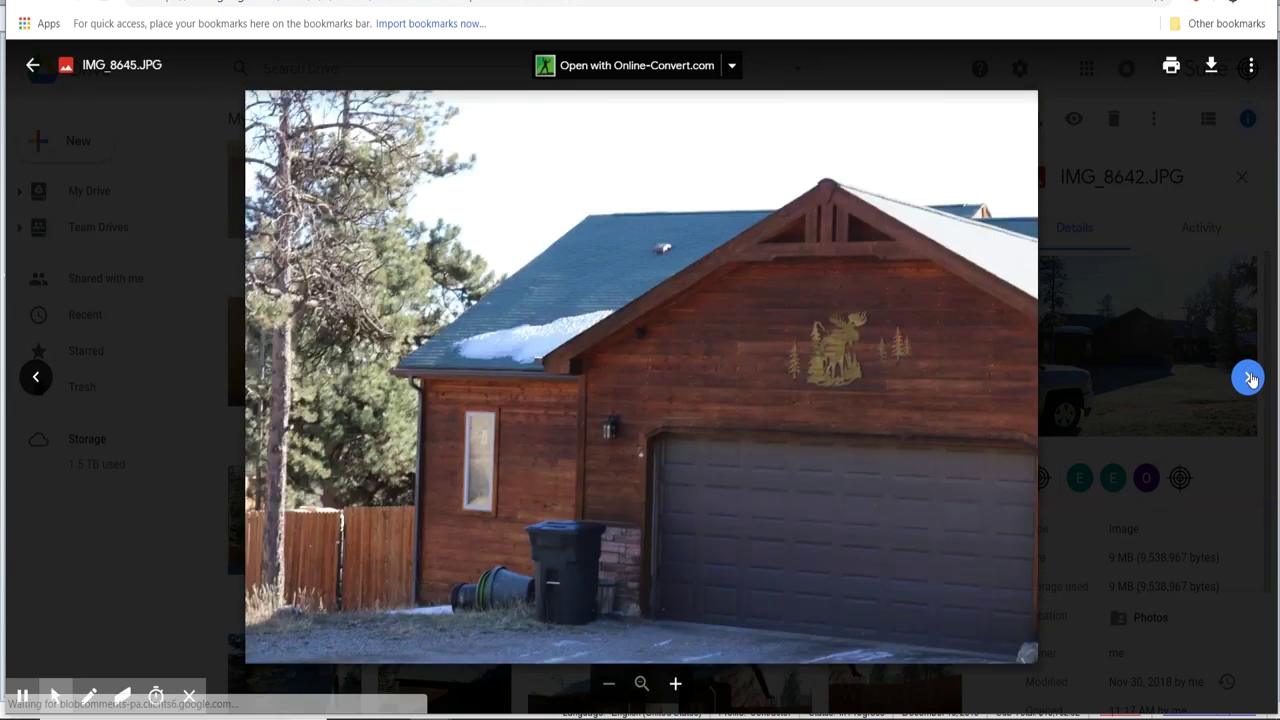
{"action": "left_click", "coordinate": [1249, 378]}
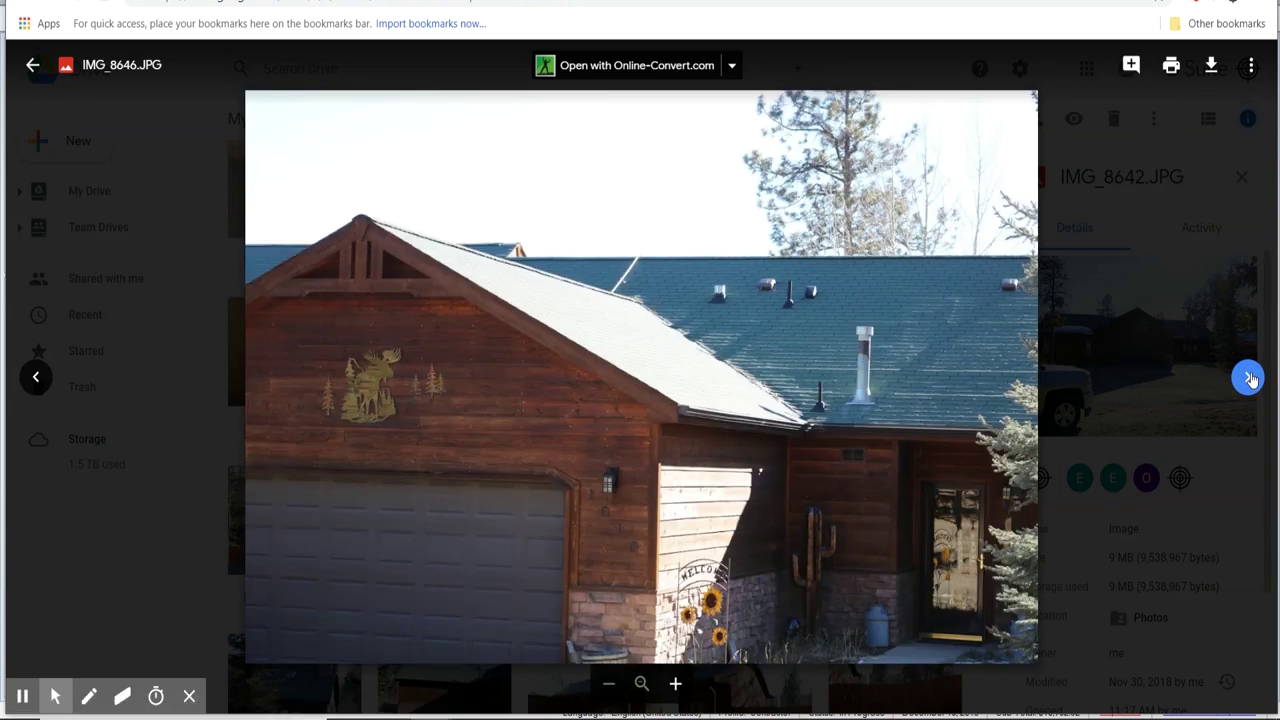
{"action": "left_click", "coordinate": [1249, 378]}
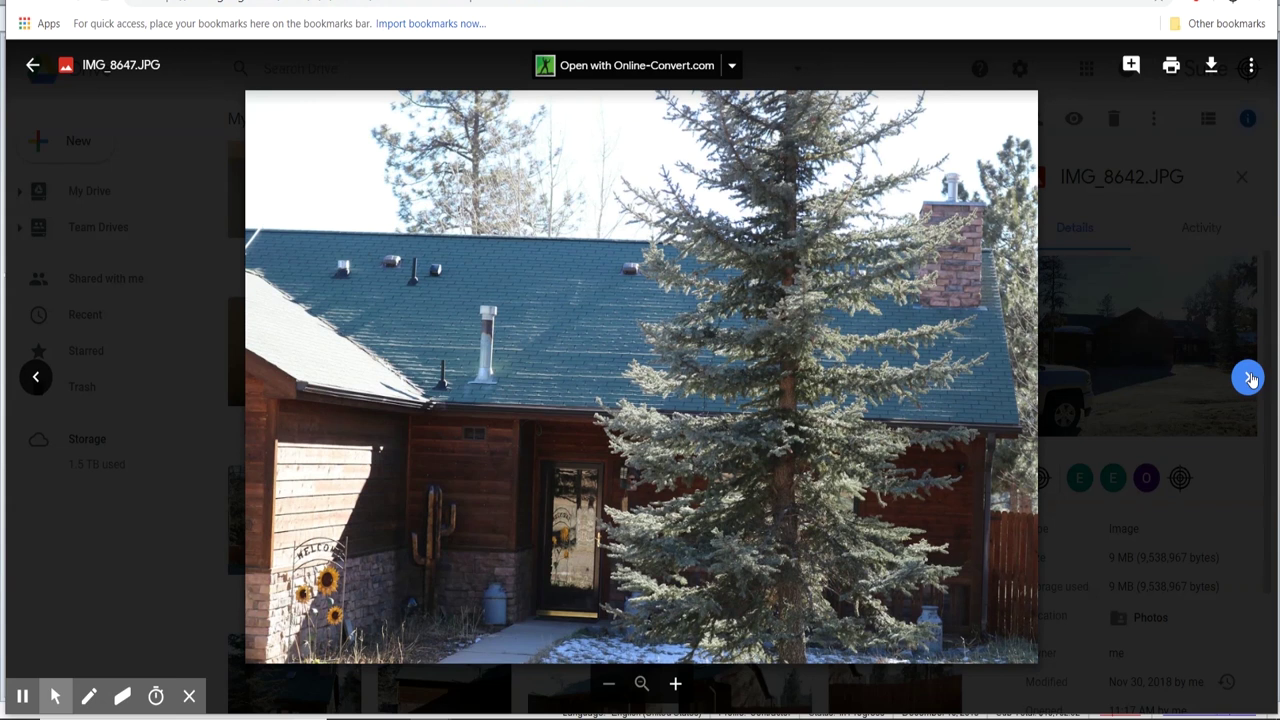
{"action": "left_click", "coordinate": [1249, 378]}
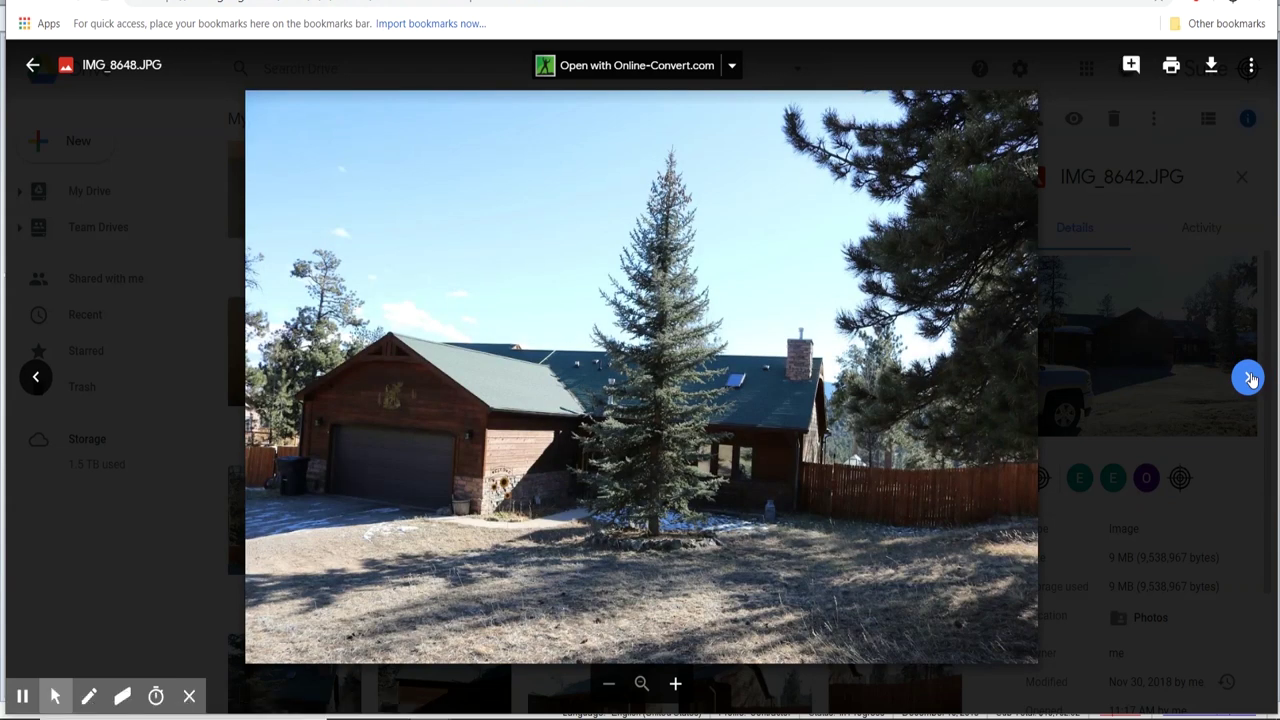
{"action": "left_click", "coordinate": [50, 383]}
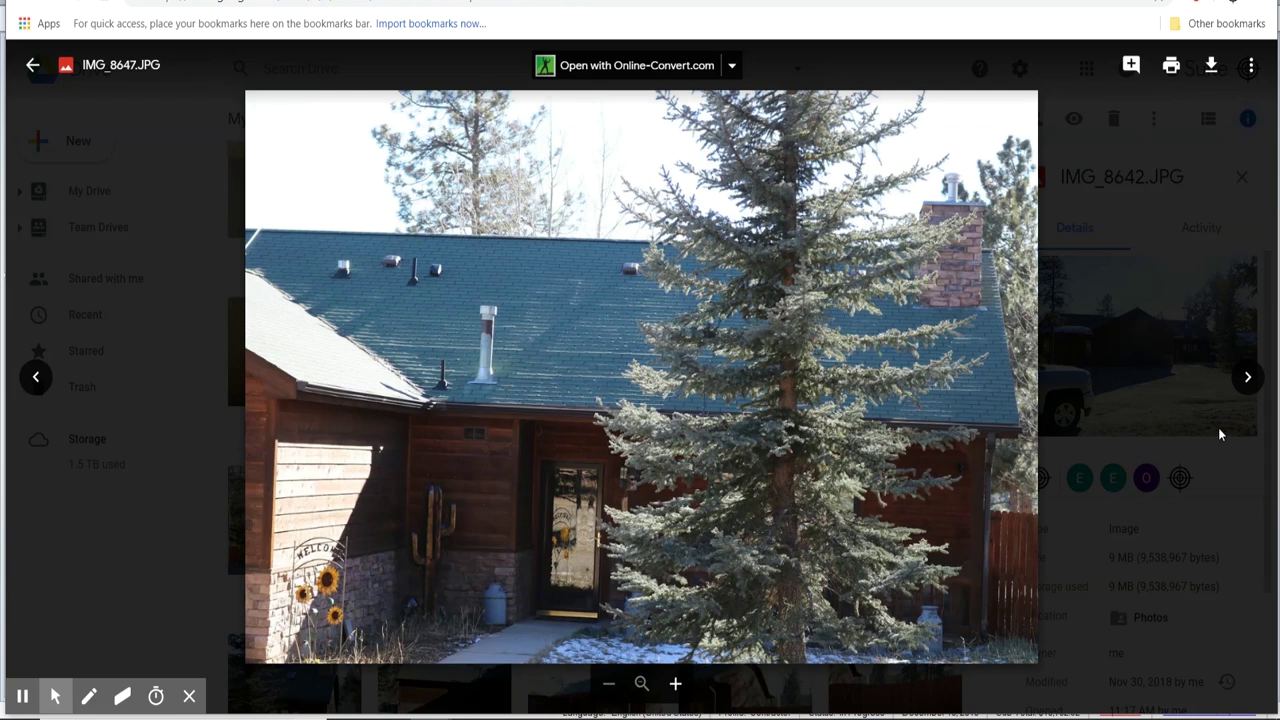
{"action": "left_click", "coordinate": [1248, 379]}
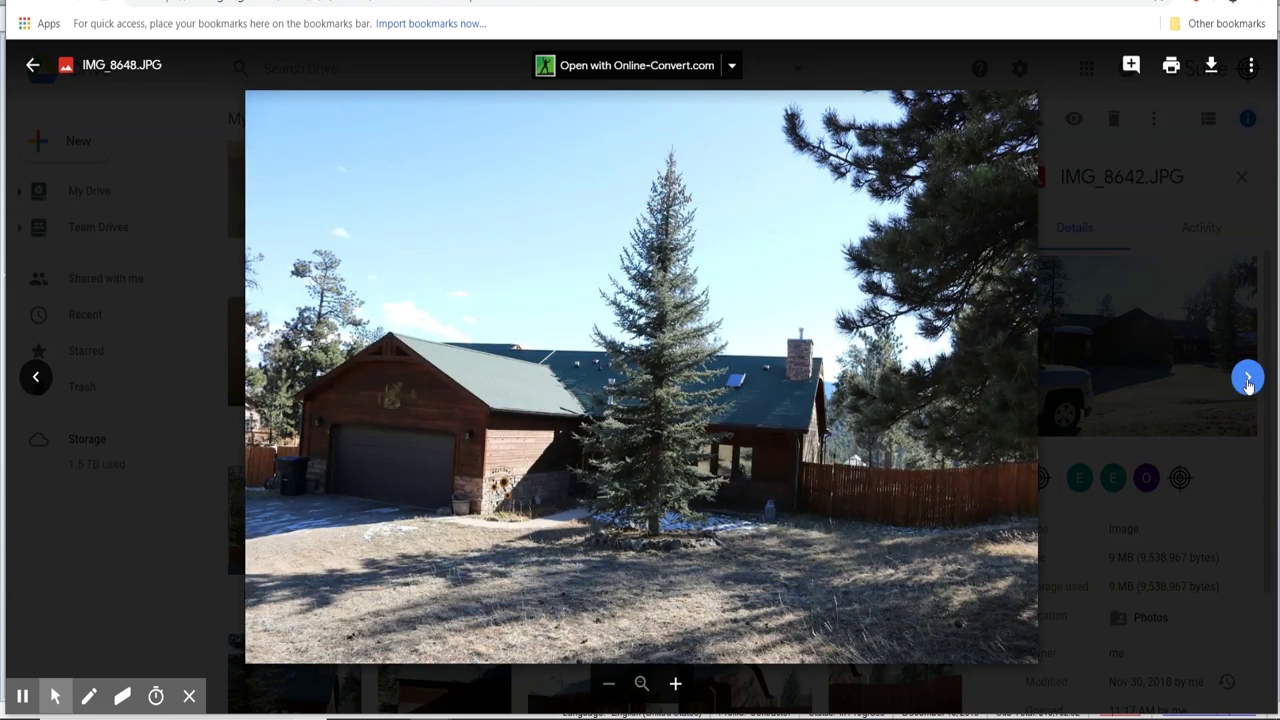
Continue through the photos to IMG_8653, examining the skylight, chimney and roof edge beside the front porch.
{"action": "left_click", "coordinate": [1248, 379]}
{"action": "left_click", "coordinate": [1248, 379]}
{"action": "left_click", "coordinate": [1248, 379]}
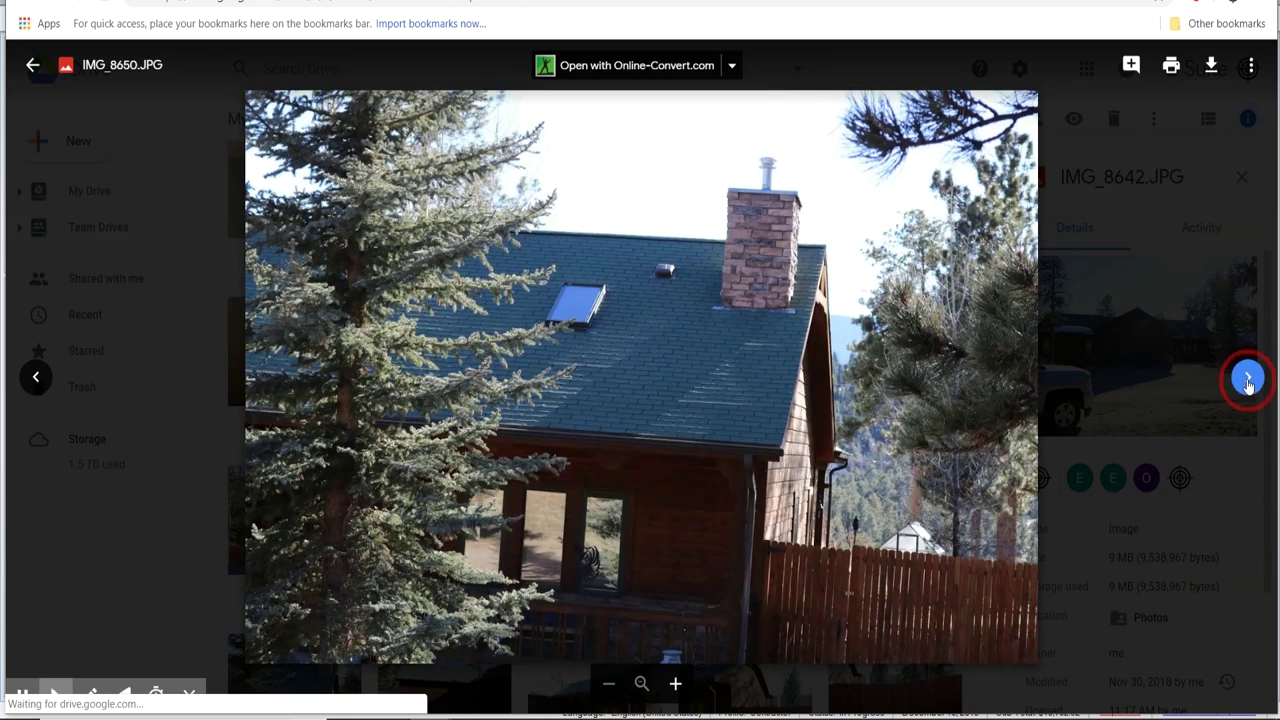
{"action": "left_click", "coordinate": [1248, 379]}
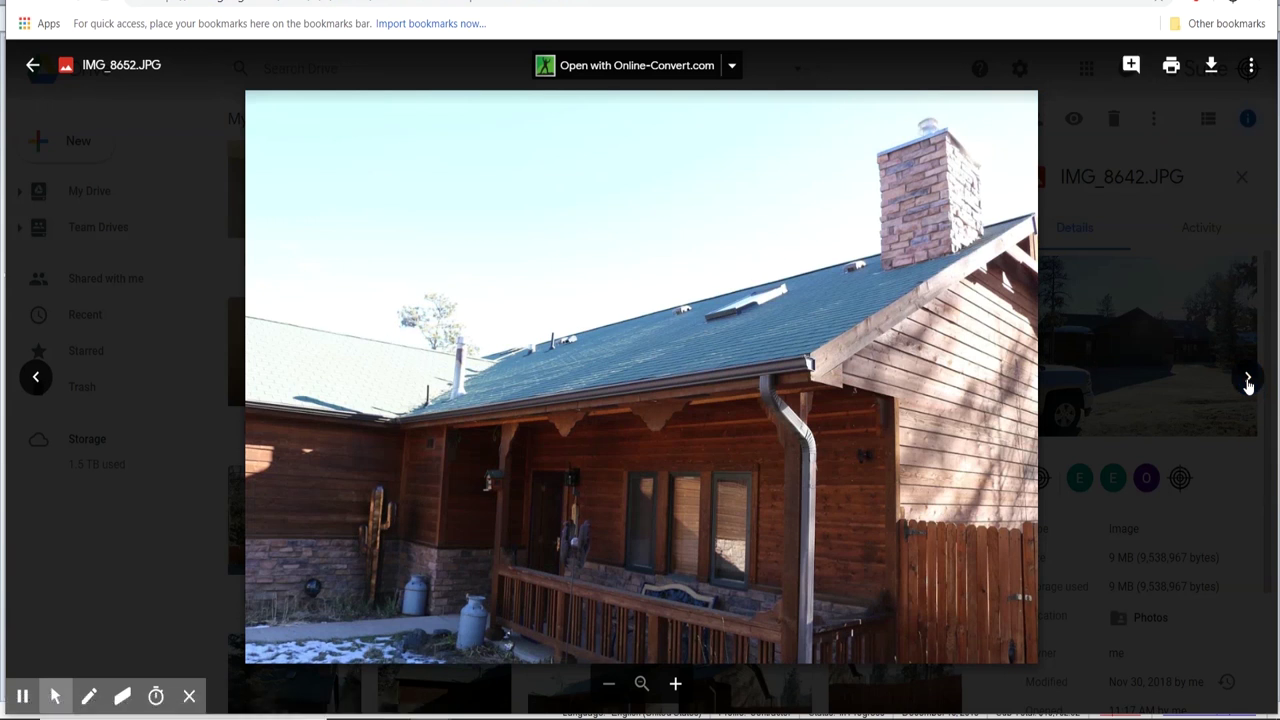
{"action": "left_click", "coordinate": [1248, 379]}
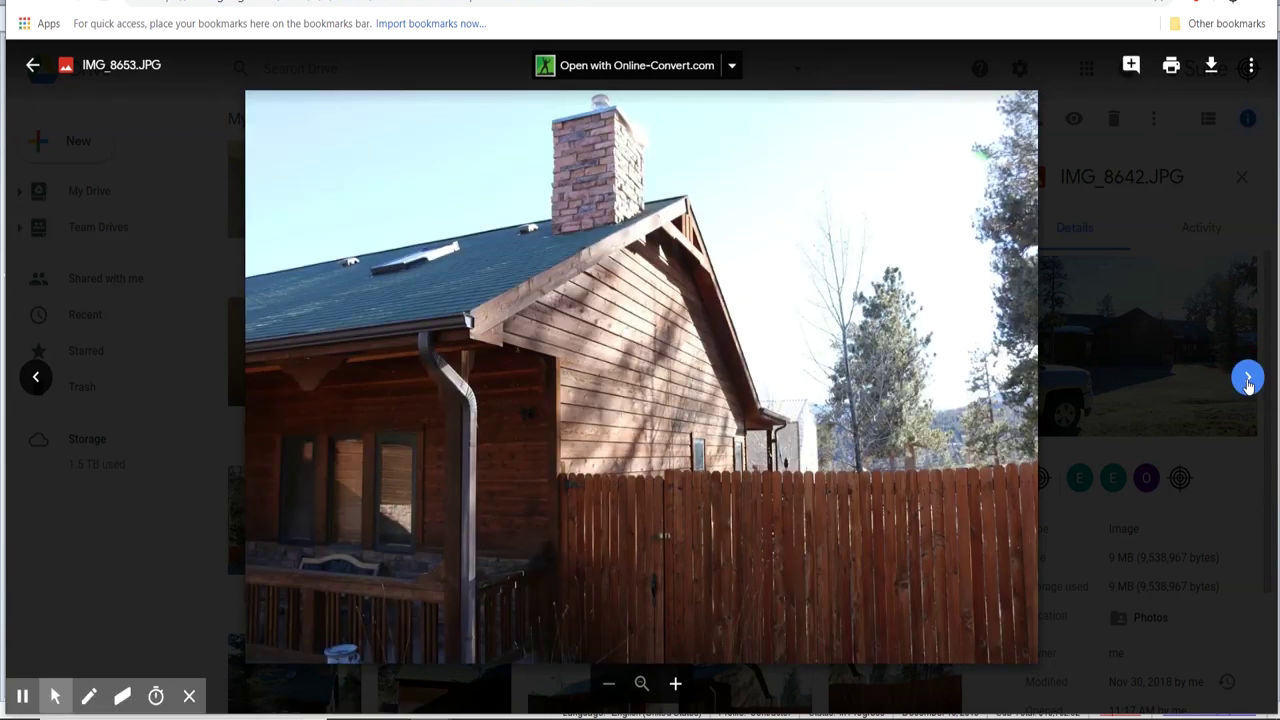
Examine the snow-covered roof slope, valley and gable end in the photos from IMG_8656 to IMG_8662.
{"action": "left_click", "coordinate": [1248, 379]}
{"action": "left_click", "coordinate": [1248, 379]}
{"action": "left_click", "coordinate": [1248, 379]}
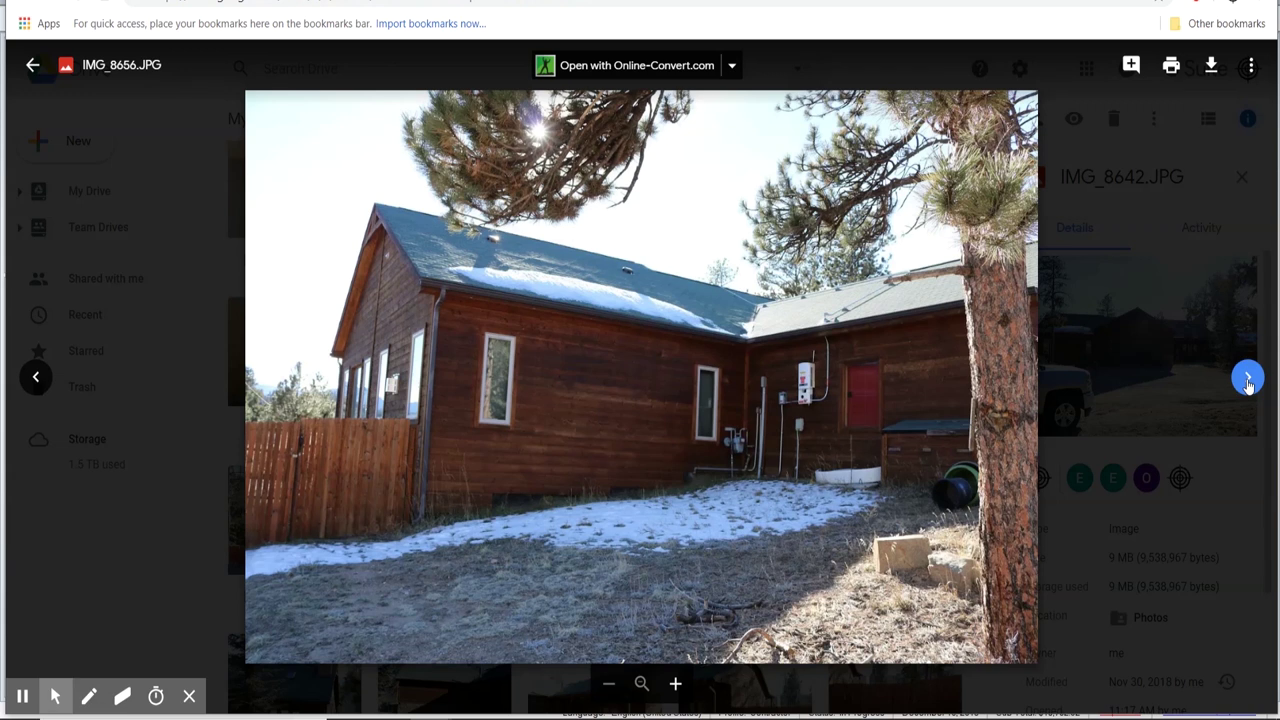
{"action": "left_click", "coordinate": [1248, 379]}
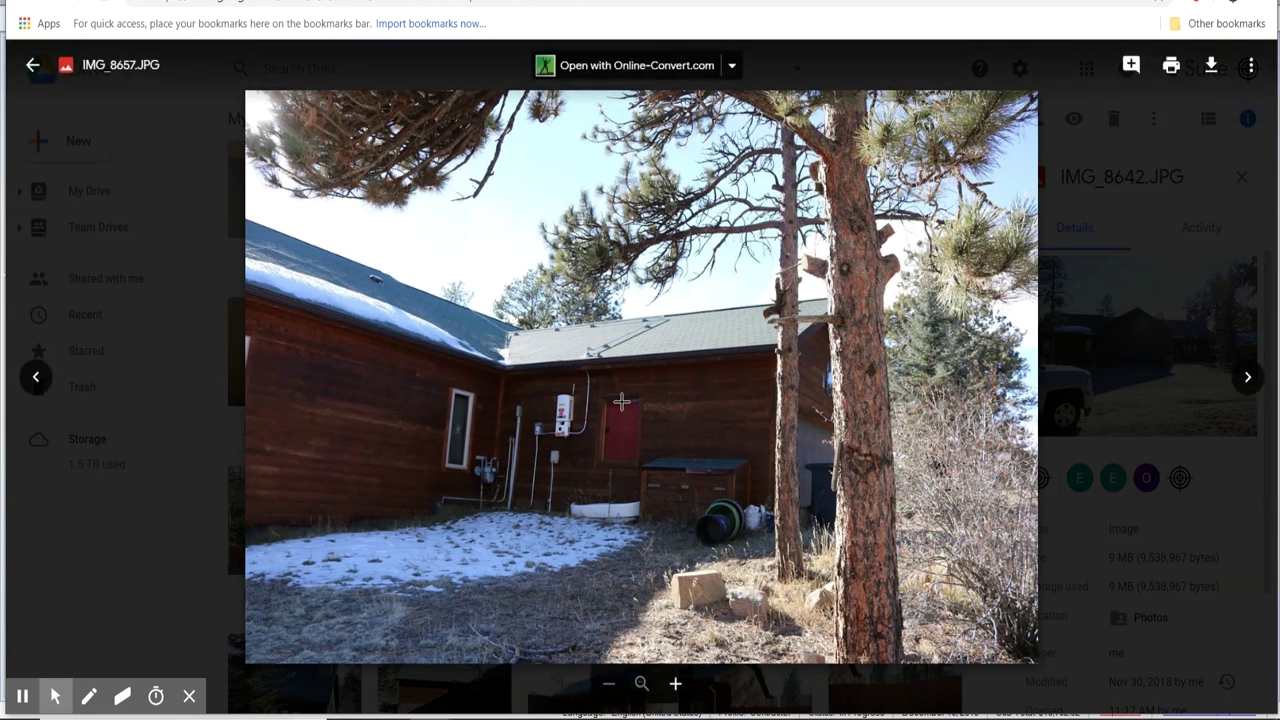
{"action": "left_click", "coordinate": [1250, 378]}
{"action": "left_click", "coordinate": [1250, 378]}
{"action": "left_click", "coordinate": [1250, 378]}
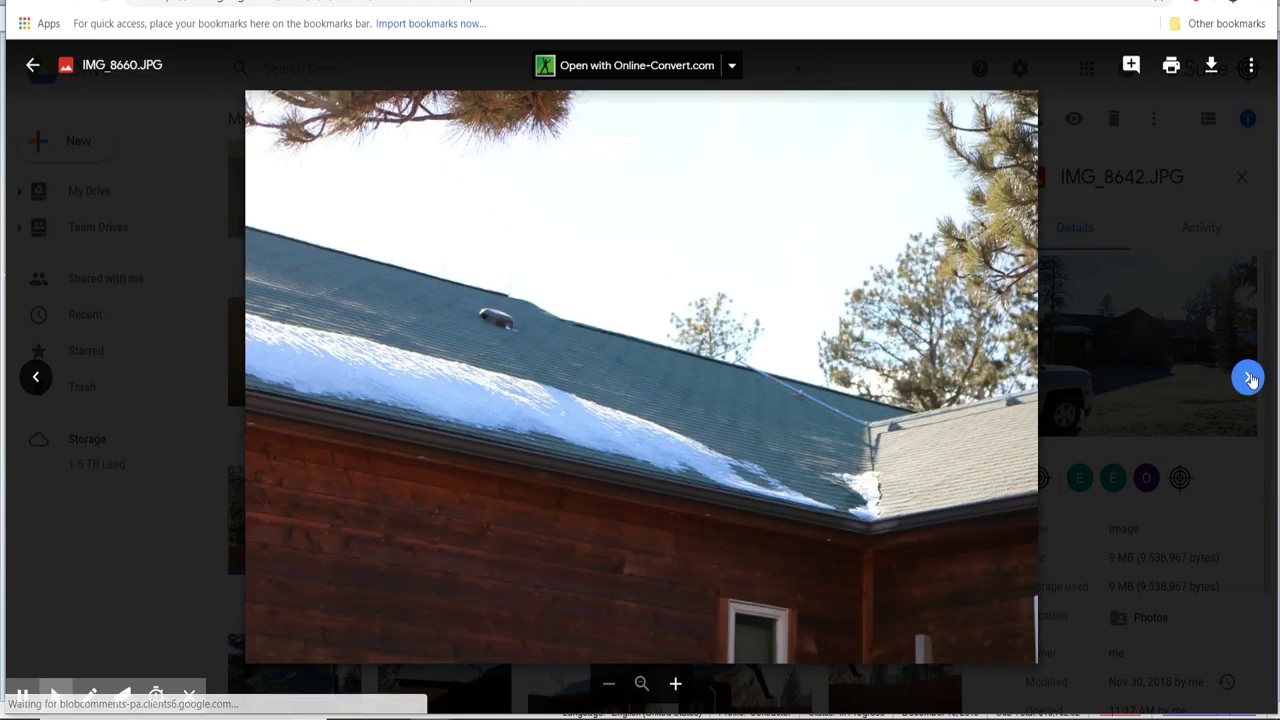
{"action": "left_click", "coordinate": [1250, 378]}
{"action": "left_click", "coordinate": [1250, 378]}
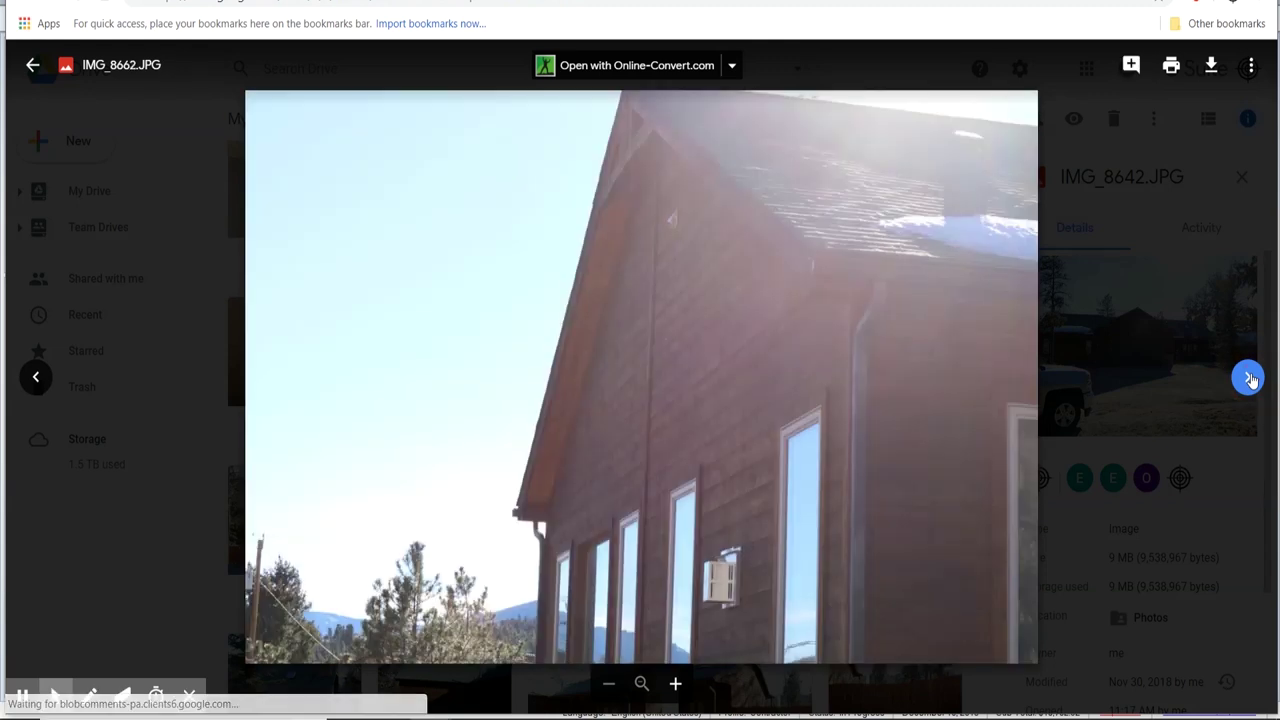
Review the backyard, greenhouse and covered deck roof in the photos from IMG_8663 to IMG_8669.
{"action": "left_click", "coordinate": [1250, 378]}
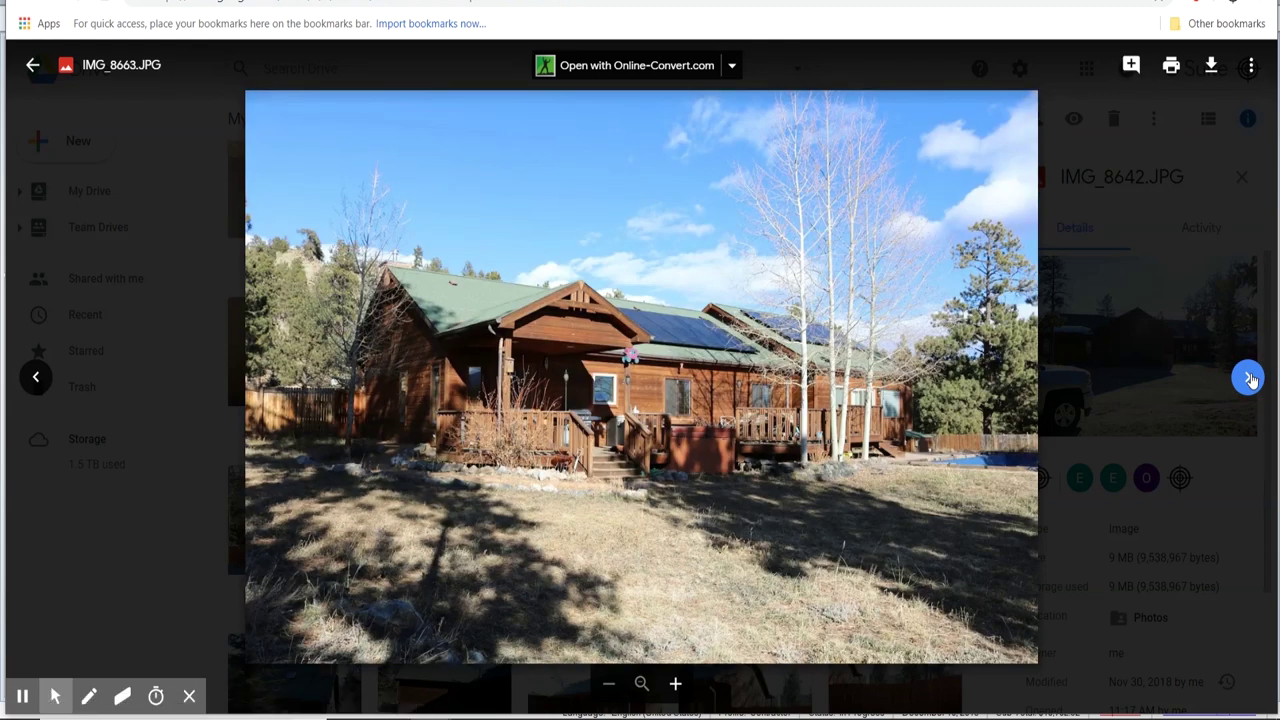
{"action": "left_click", "coordinate": [1250, 378]}
{"action": "left_click", "coordinate": [1250, 378]}
{"action": "left_click", "coordinate": [1250, 378]}
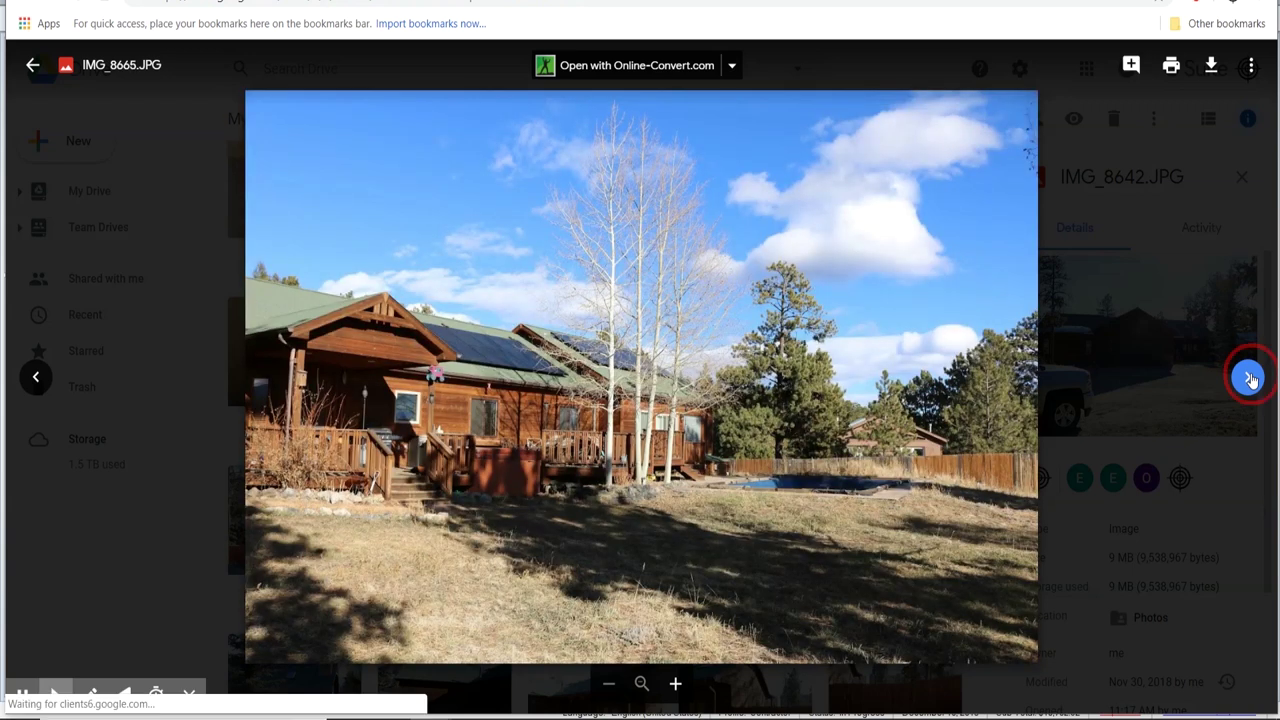
{"action": "left_click", "coordinate": [1250, 378]}
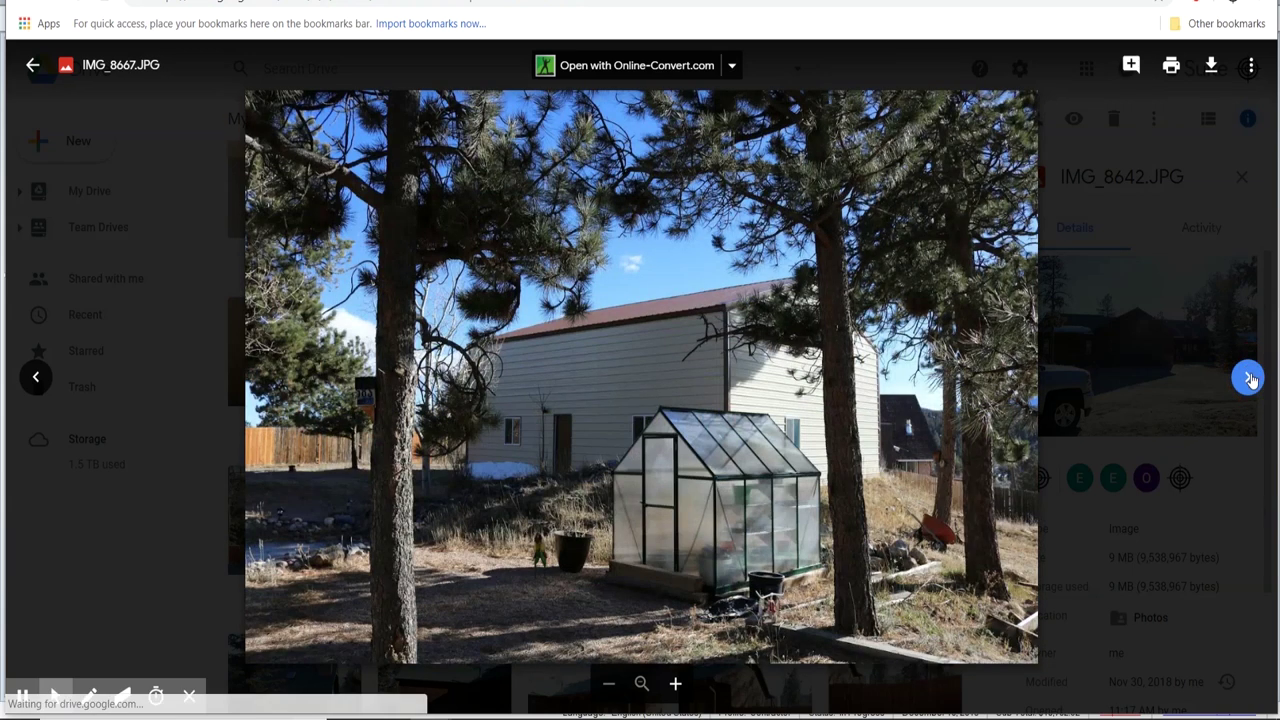
{"action": "left_click", "coordinate": [1250, 378]}
{"action": "left_click", "coordinate": [1250, 378]}
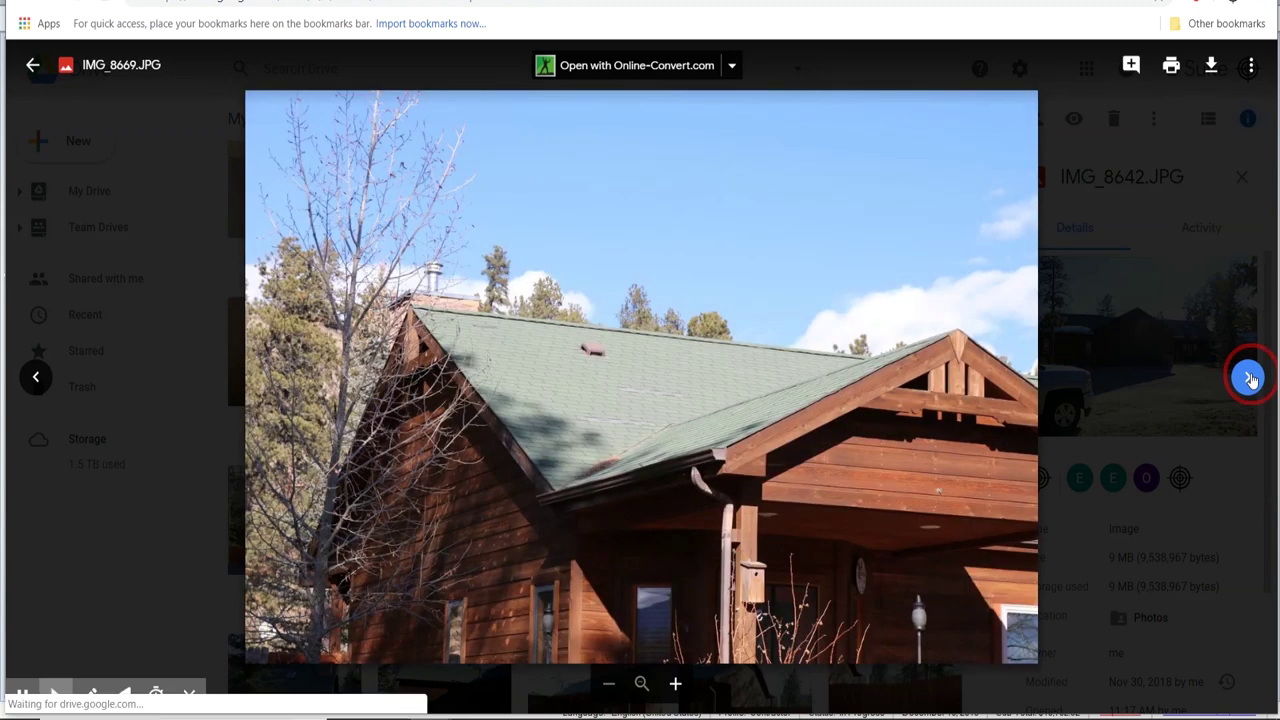
Examine the solar panels on the rear roof slopes in the photos from IMG_8671 onward, past IMG_8676.
{"action": "left_click", "coordinate": [1250, 378]}
{"action": "left_click", "coordinate": [1250, 378]}
{"action": "left_click", "coordinate": [1250, 378]}
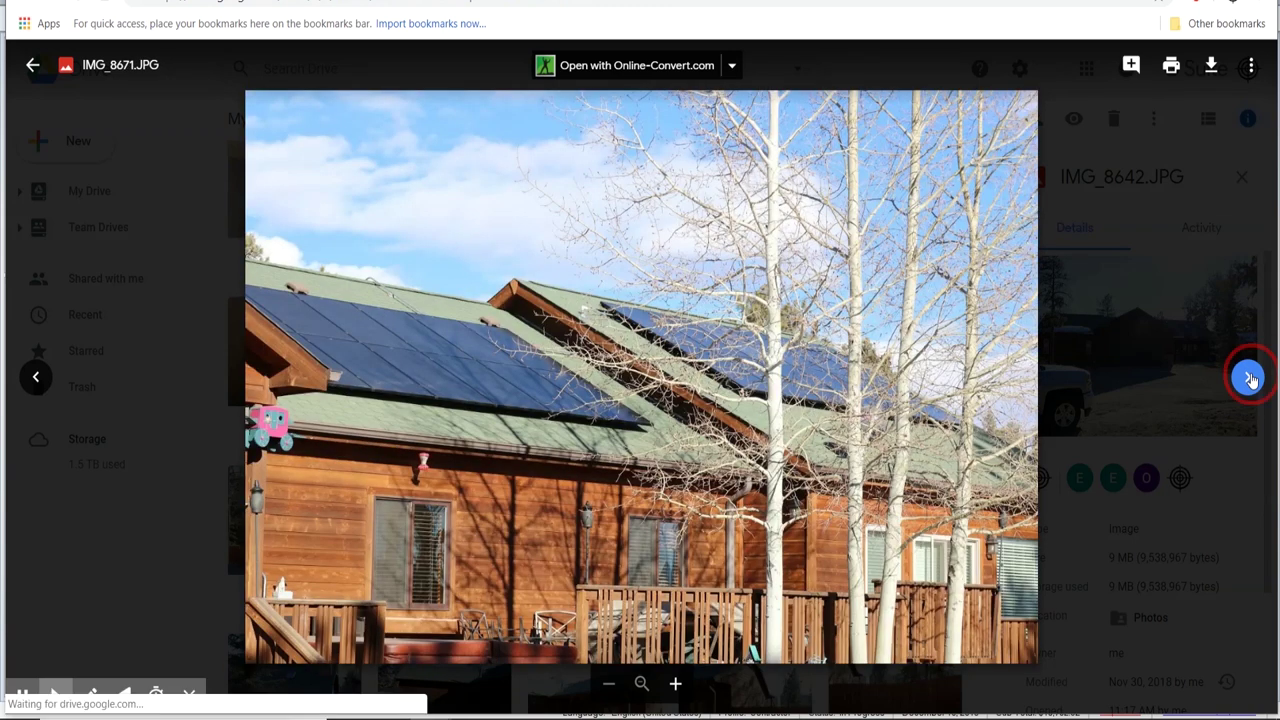
{"action": "left_click", "coordinate": [1250, 378]}
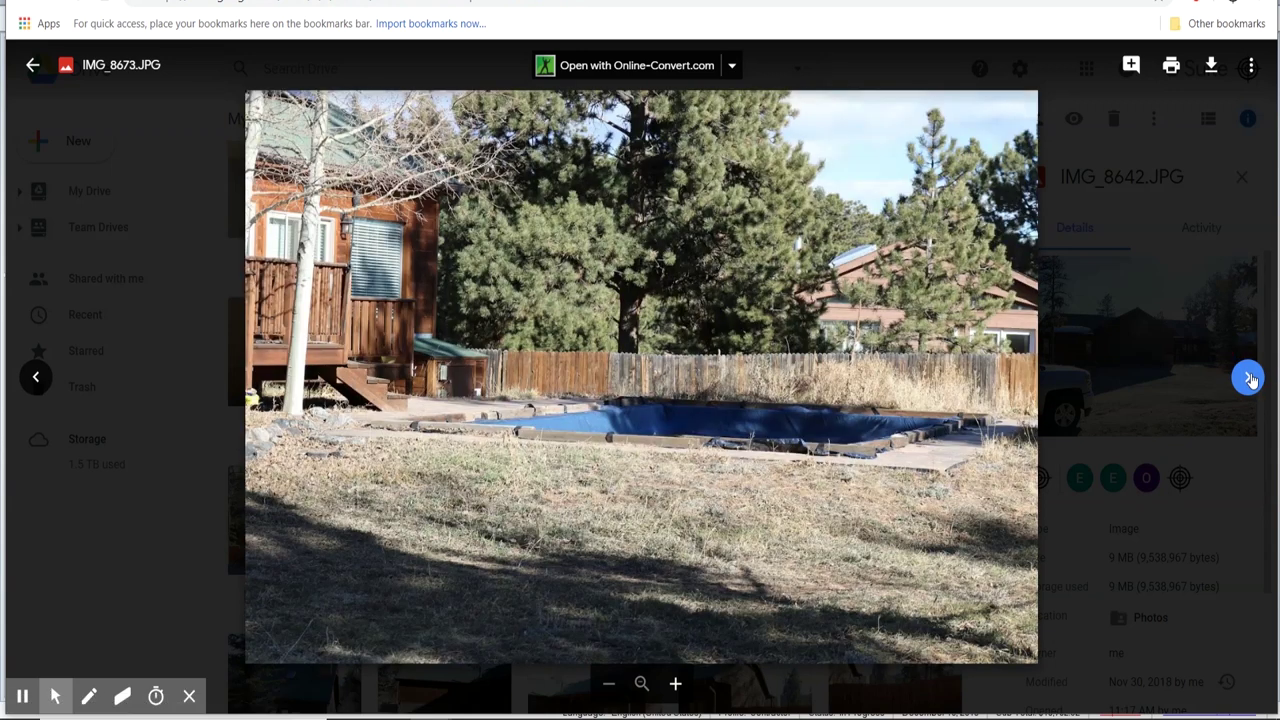
{"action": "left_click", "coordinate": [1250, 378]}
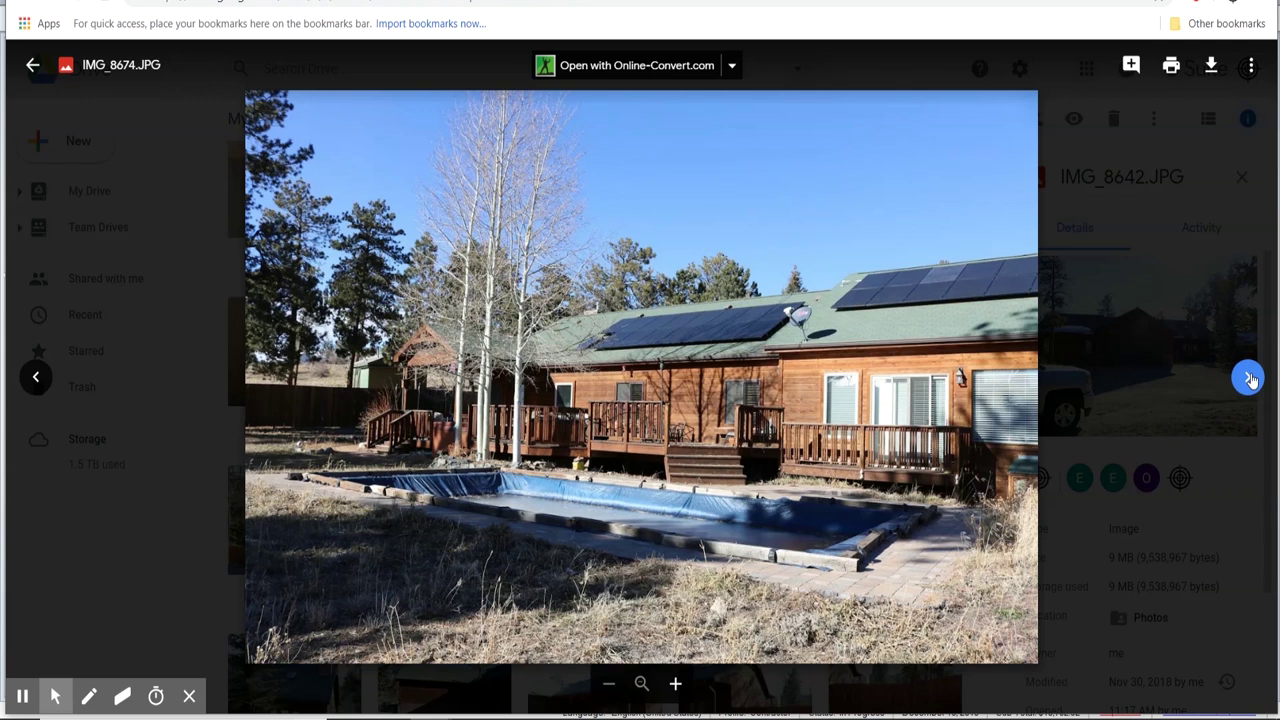
{"action": "left_click", "coordinate": [1250, 378]}
{"action": "left_click", "coordinate": [1250, 378]}
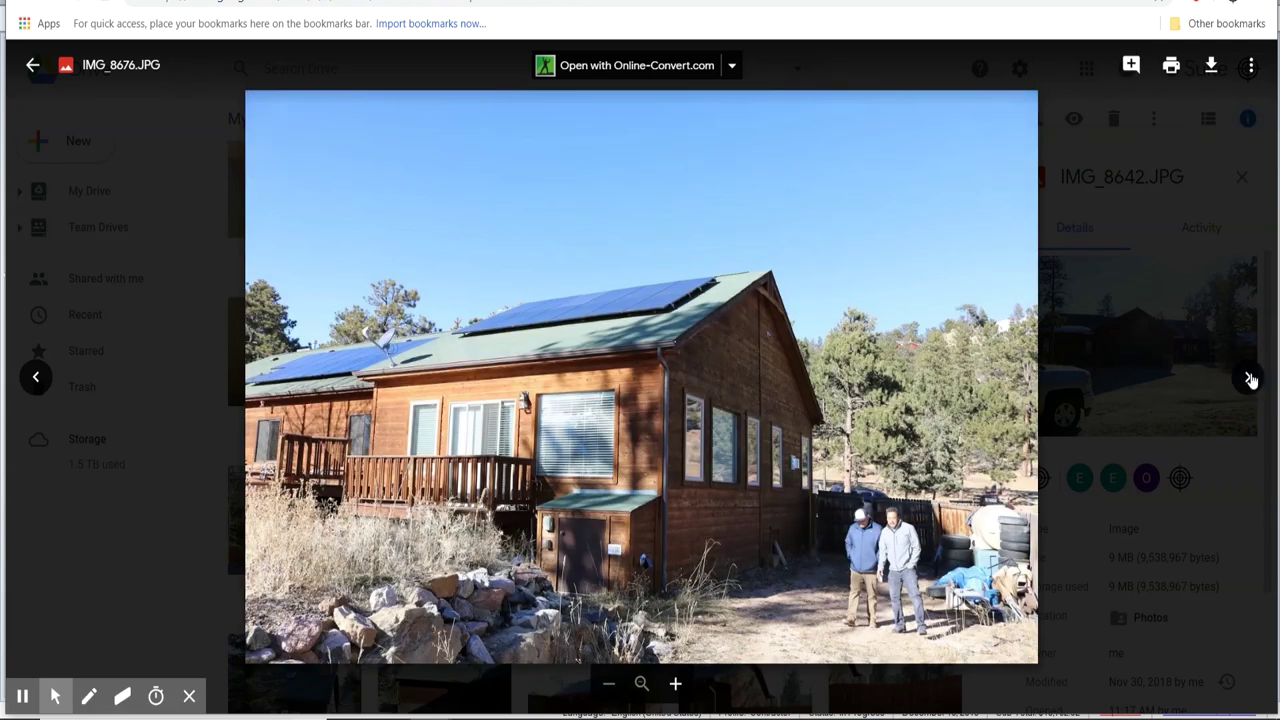
{"action": "left_click", "coordinate": [1250, 378]}
Go back through the rear elevation photos to IMG_8669, rechecking the roof vents around the solar panels.
{"action": "left_click", "coordinate": [38, 377]}
{"action": "left_click", "coordinate": [38, 377]}
{"action": "left_click", "coordinate": [40, 377]}
{"action": "left_click", "coordinate": [40, 377]}
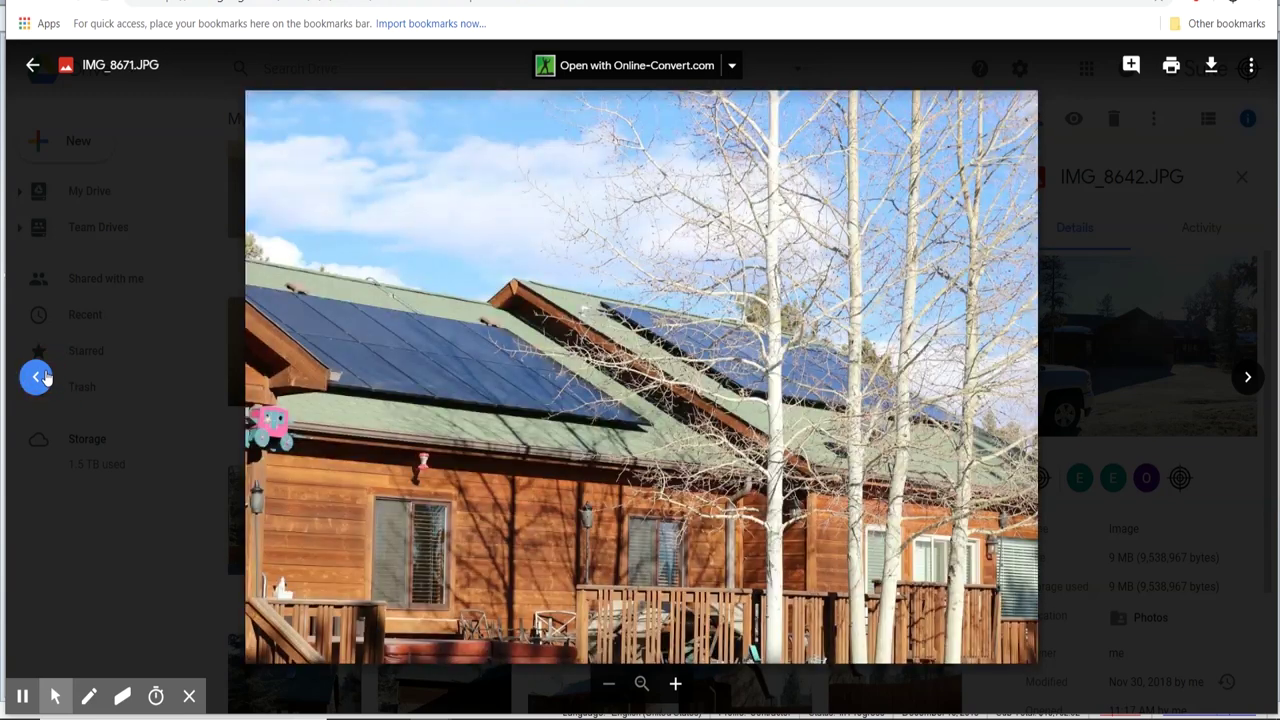
{"action": "left_click", "coordinate": [40, 377]}
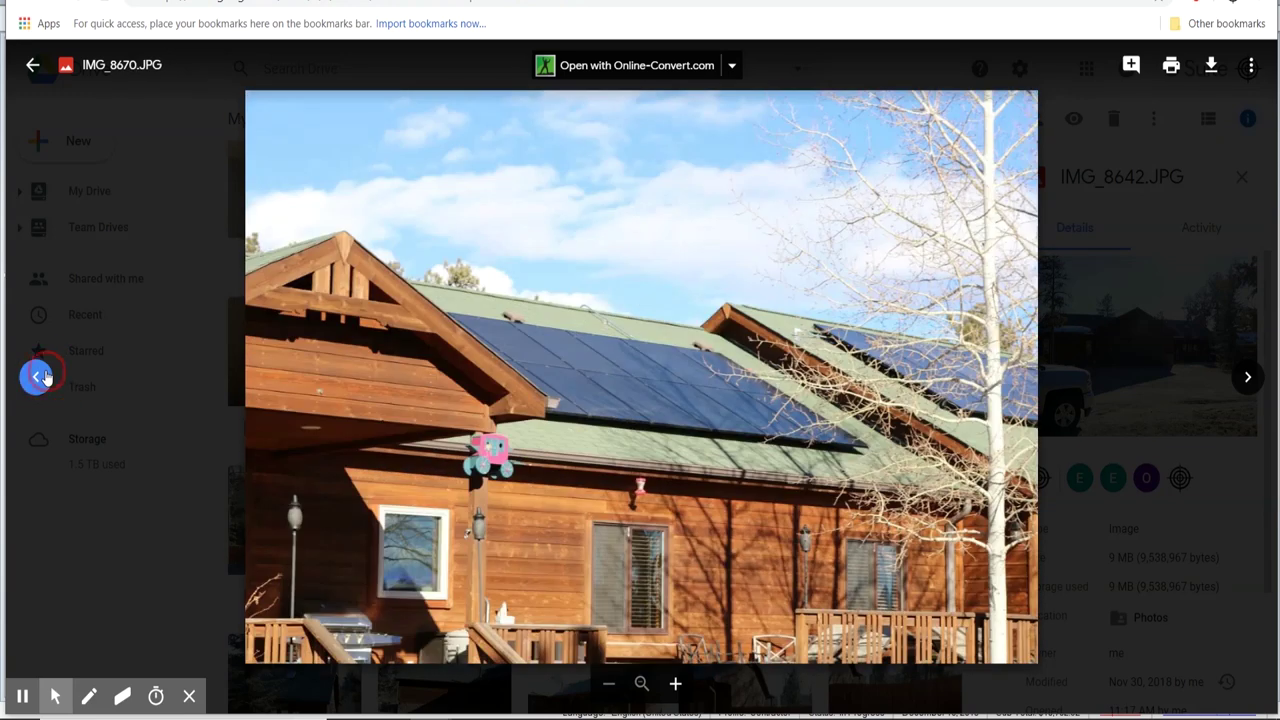
{"action": "left_click", "coordinate": [40, 377]}
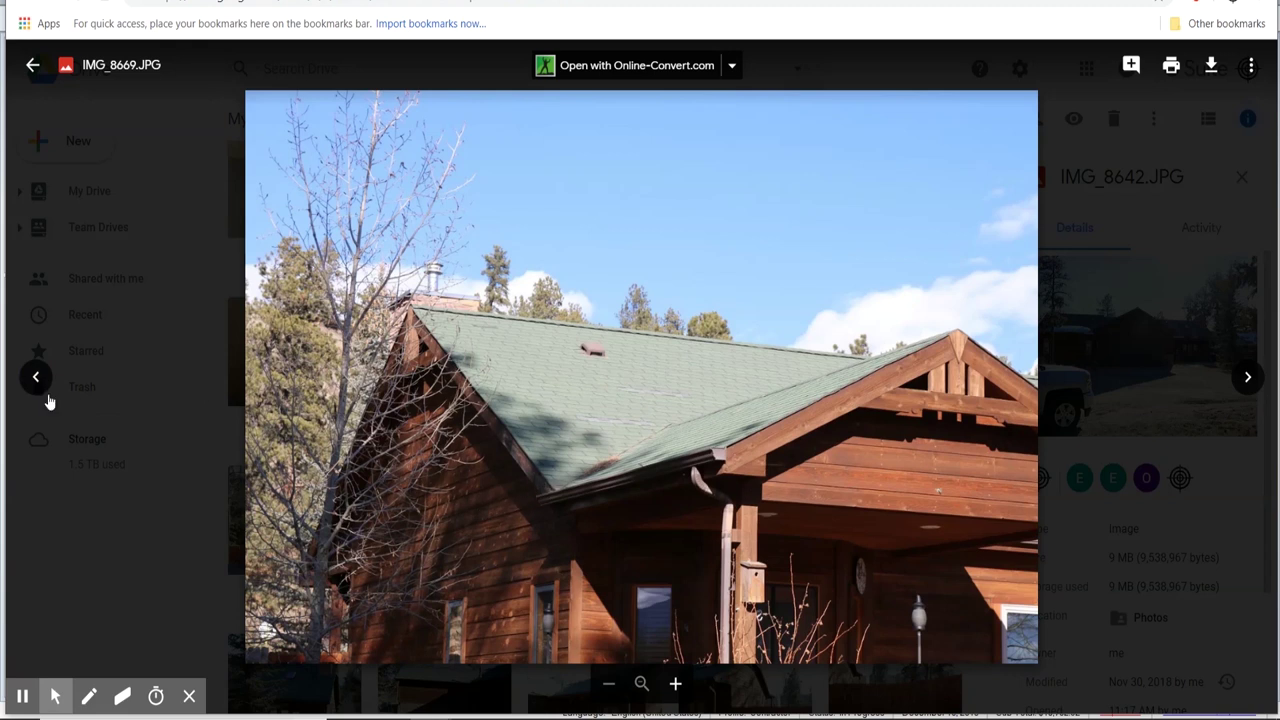
Go back through the backyard and rear elevation photos from IMG_8668 to IMG_8659, checking the roof edges and slopes.
{"action": "left_click", "coordinate": [33, 379]}
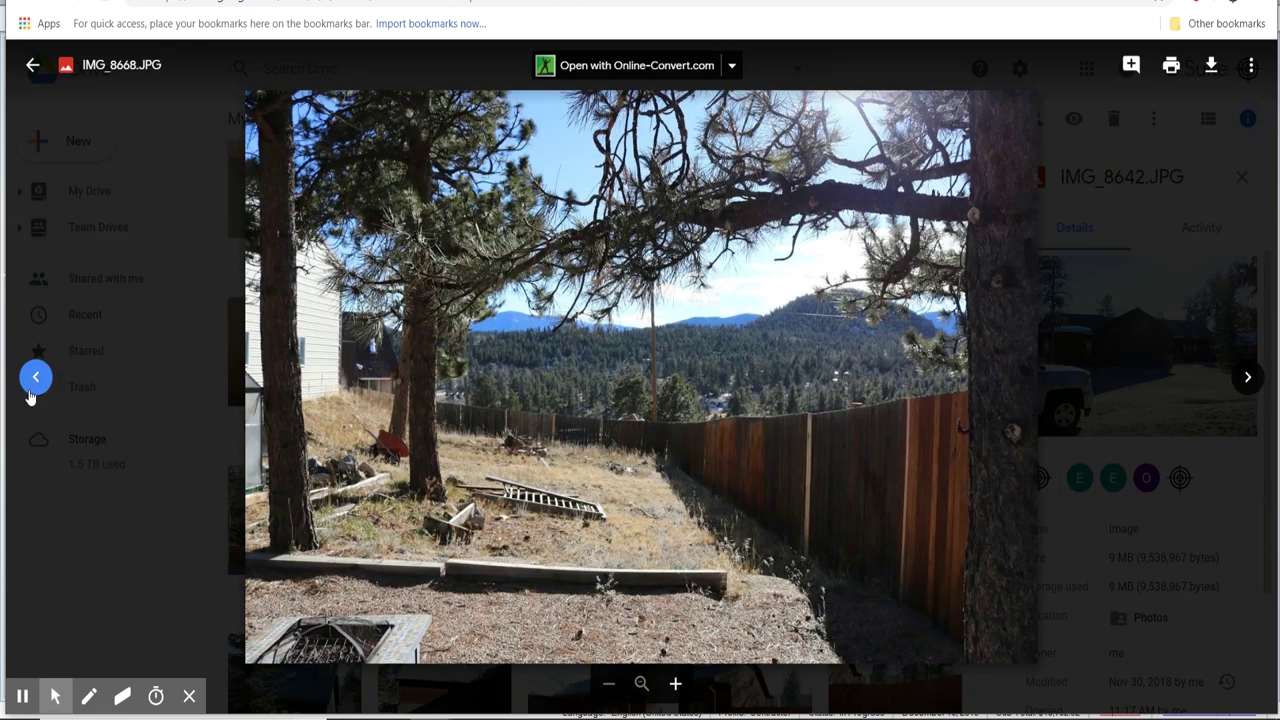
{"action": "left_click", "coordinate": [33, 382]}
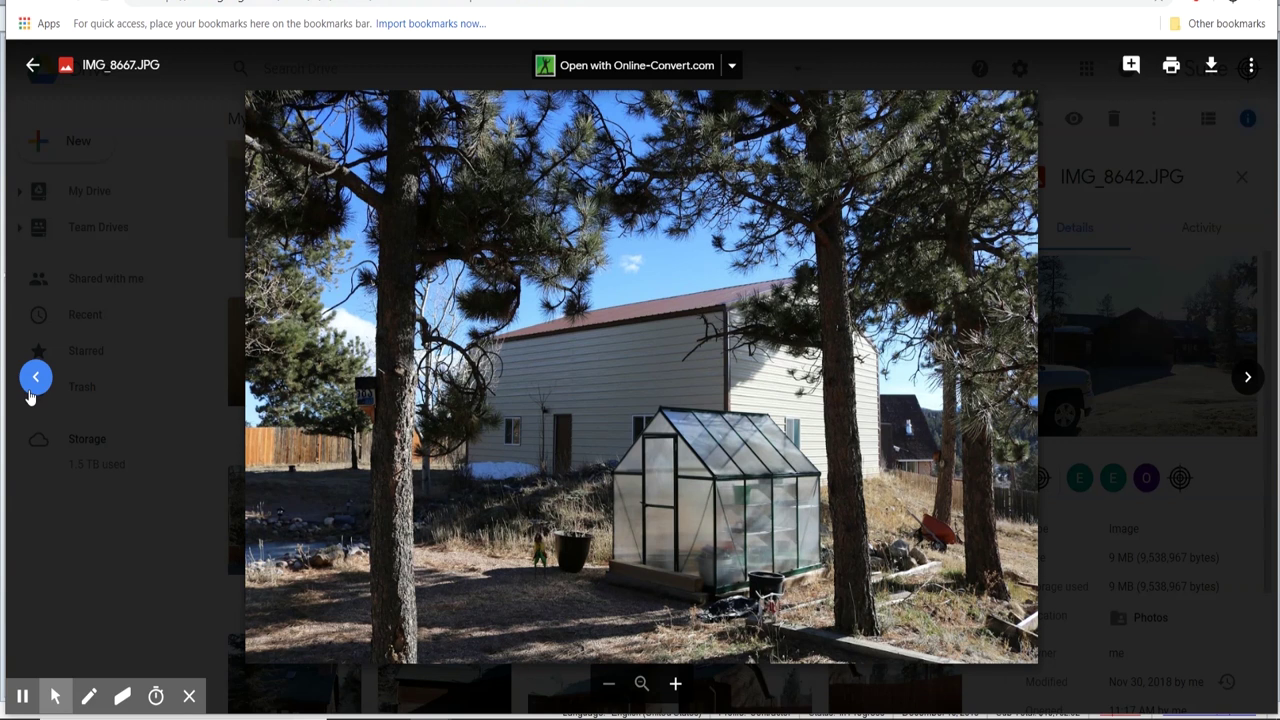
{"action": "left_click", "coordinate": [31, 394]}
{"action": "left_click", "coordinate": [31, 394]}
{"action": "left_click", "coordinate": [31, 394]}
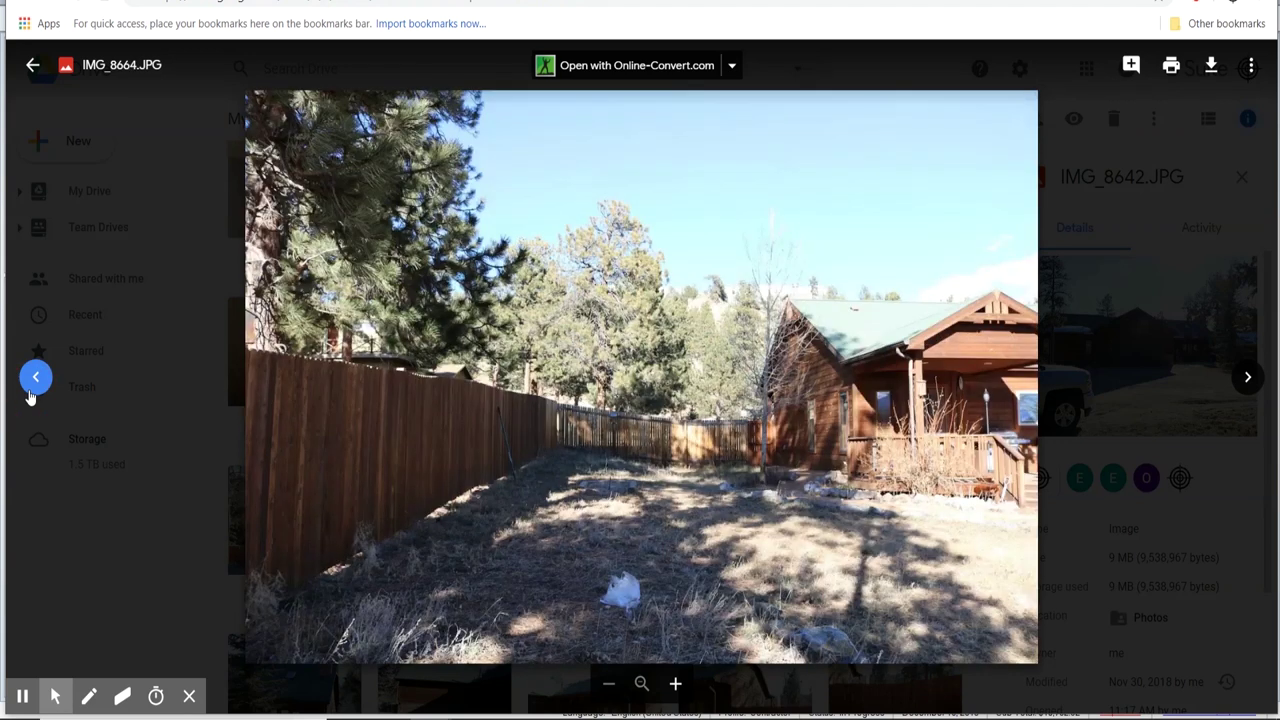
{"action": "left_click", "coordinate": [31, 394]}
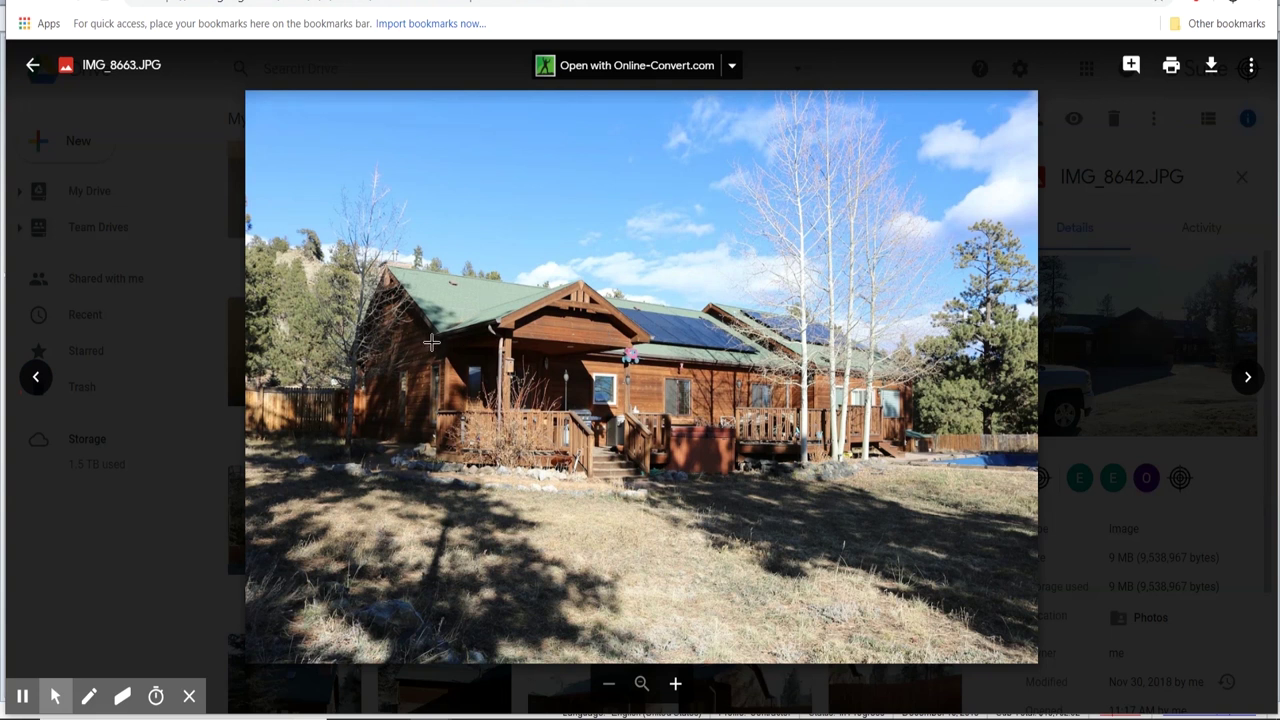
{"action": "left_click", "coordinate": [40, 375]}
{"action": "left_click", "coordinate": [40, 375]}
{"action": "left_click", "coordinate": [40, 375]}
{"action": "left_click", "coordinate": [40, 375]}
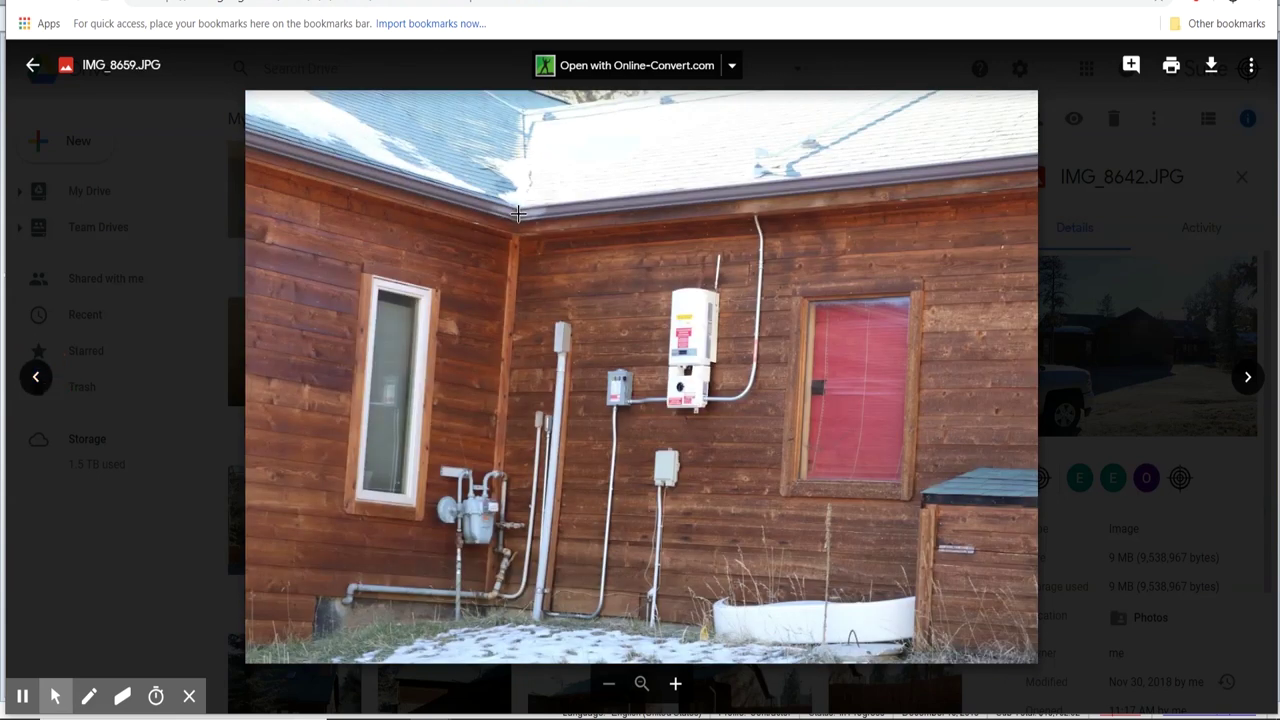
Examine the roof vents, skylight and chimney in the photos back to IMG_8651, rechecking IMG_8652.
{"action": "left_click", "coordinate": [38, 376]}
{"action": "left_click", "coordinate": [38, 376]}
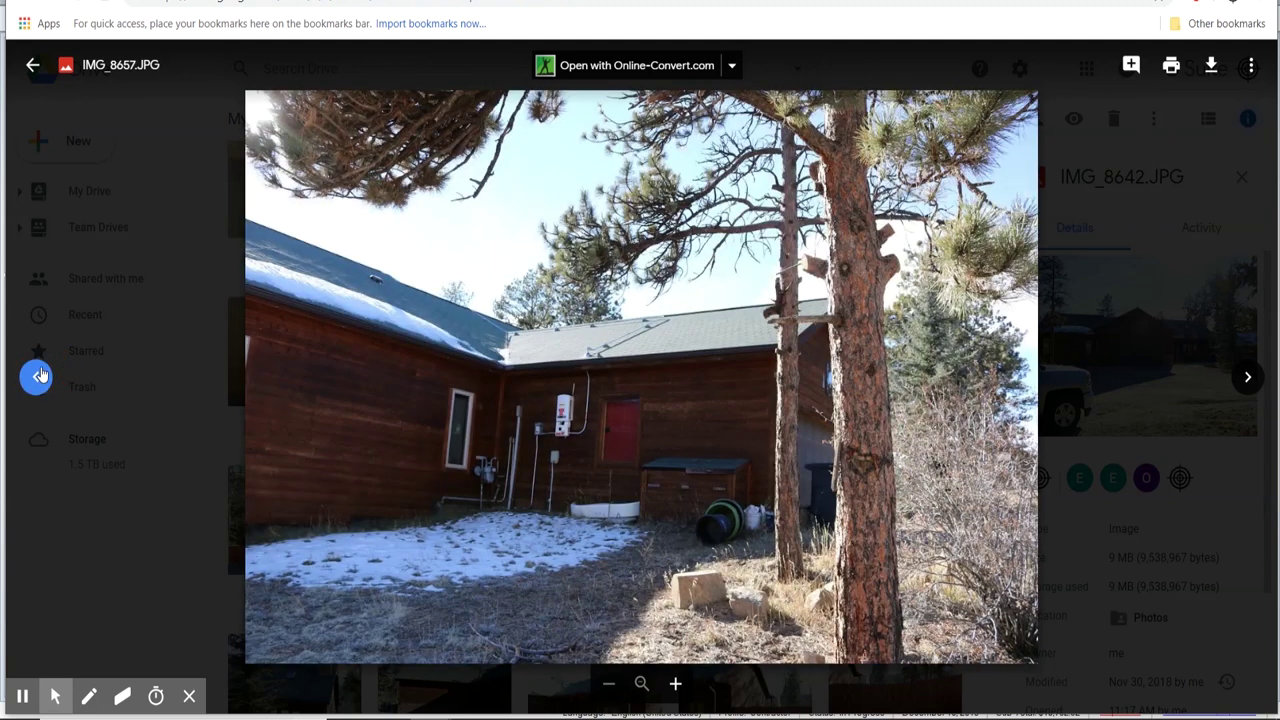
{"action": "left_click", "coordinate": [40, 375]}
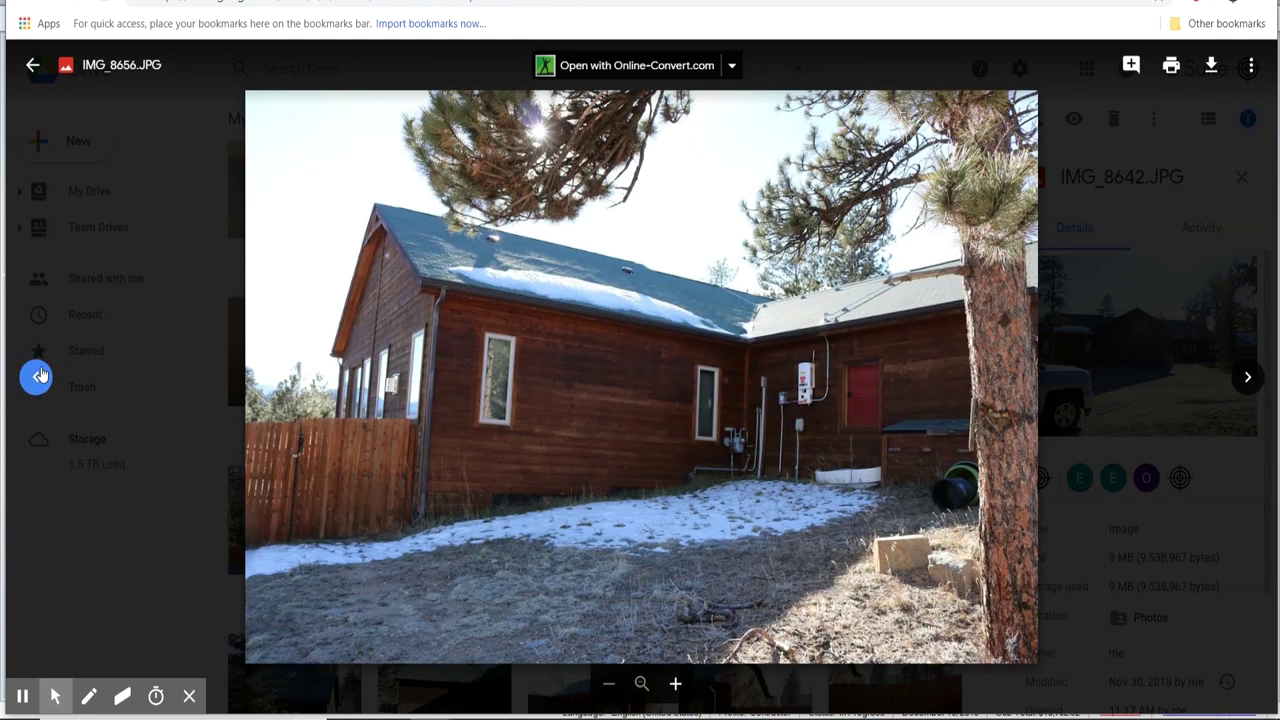
{"action": "left_click", "coordinate": [40, 375]}
{"action": "left_click", "coordinate": [40, 375]}
{"action": "left_click", "coordinate": [40, 375]}
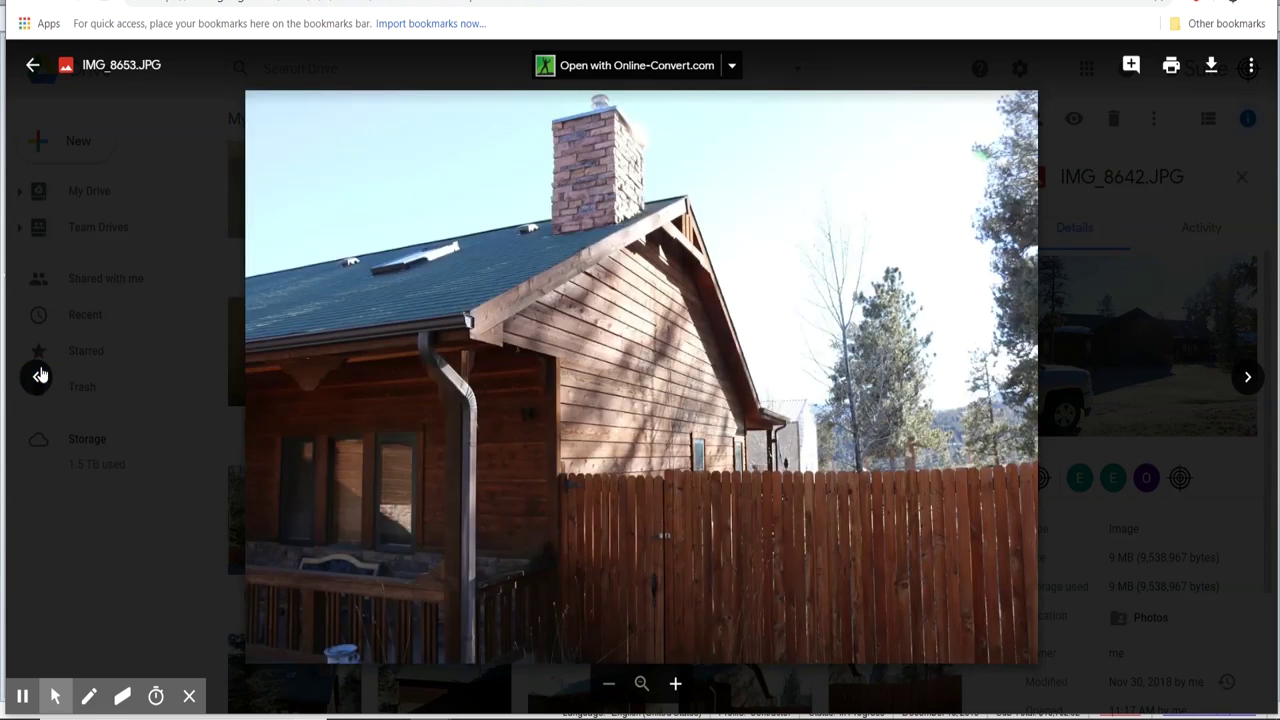
{"action": "left_click", "coordinate": [40, 375]}
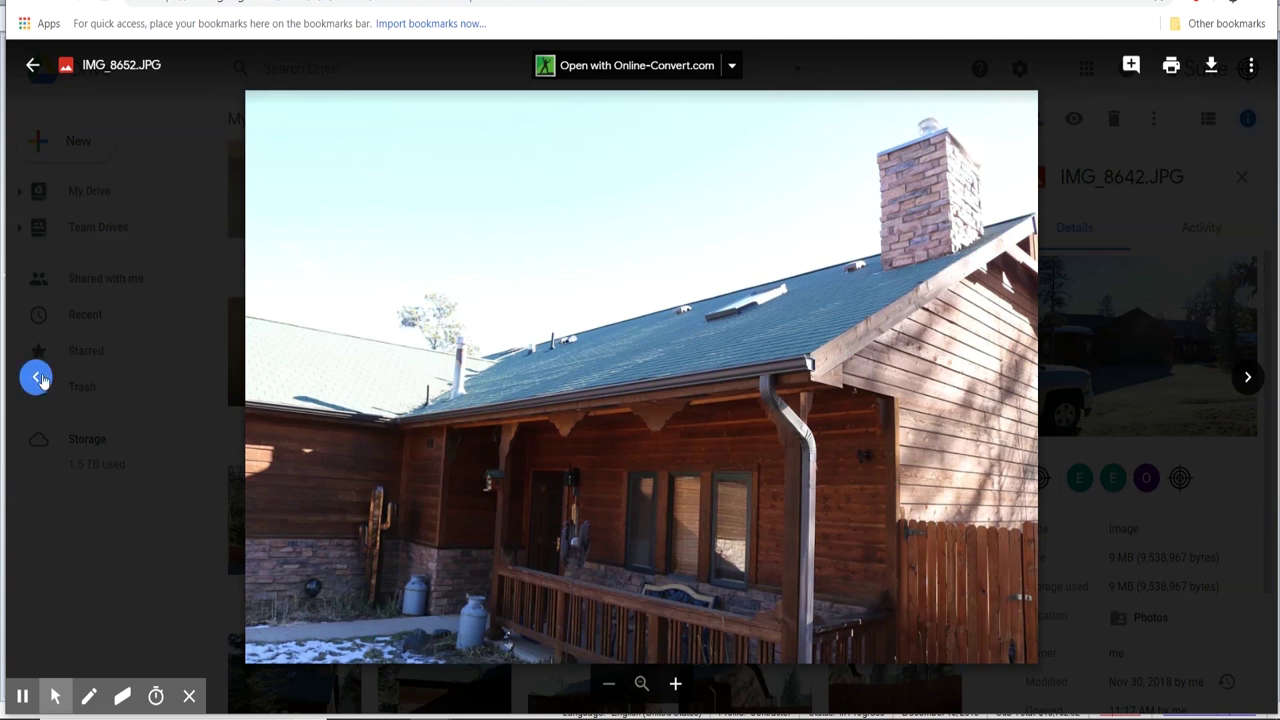
{"action": "left_click", "coordinate": [40, 377]}
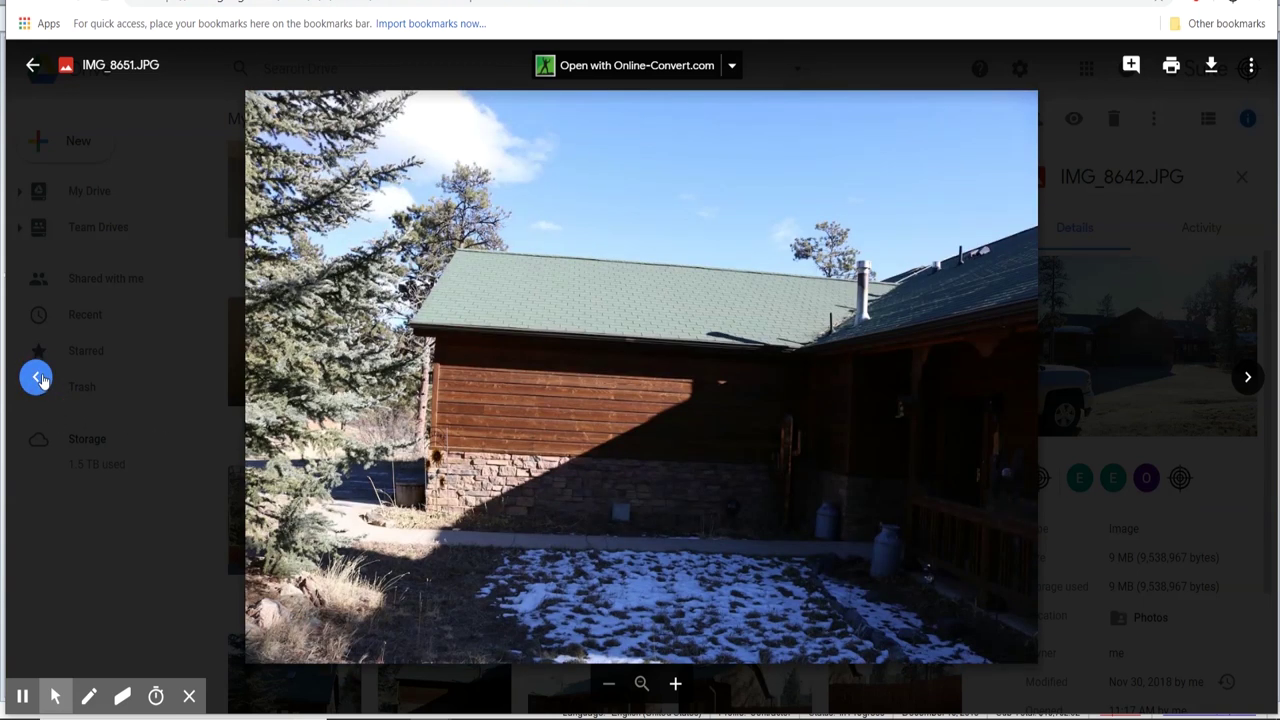
{"action": "left_click", "coordinate": [1246, 380]}
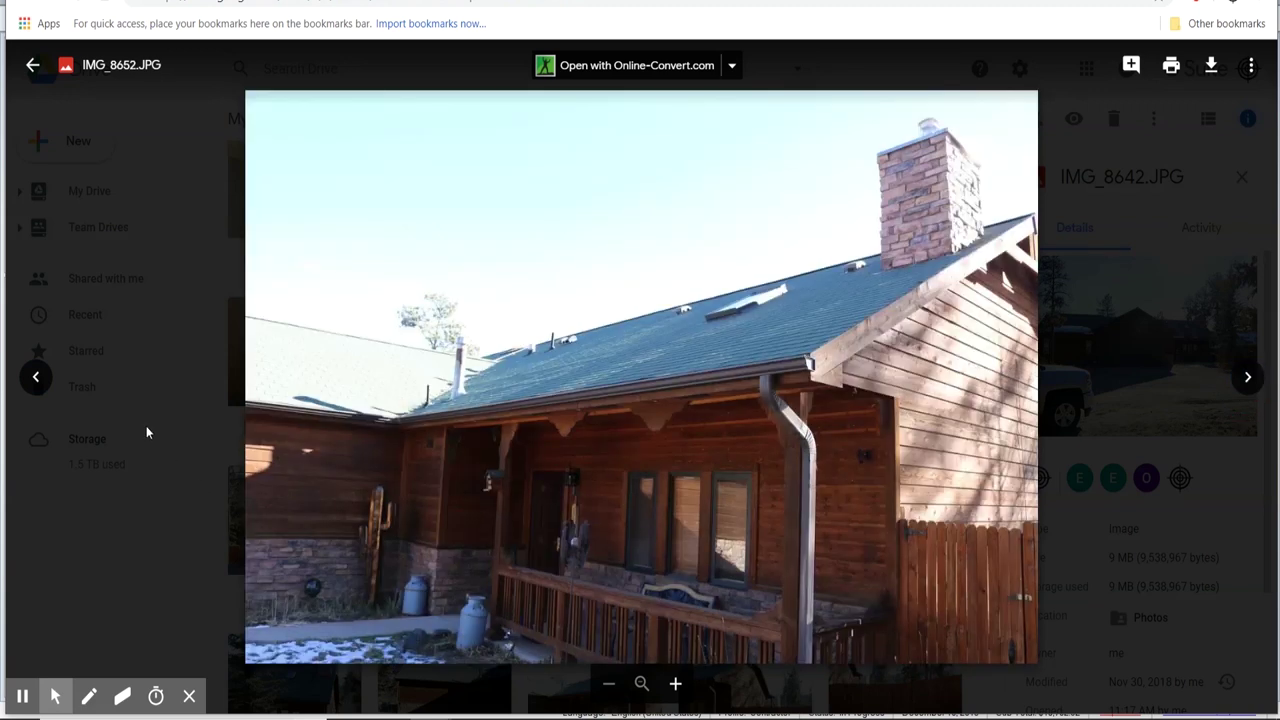
Inspect the front roof slopes, pipes and chimney cap in the photos from IMG_8650 back to IMG_8645.
{"action": "left_click", "coordinate": [33, 379]}
{"action": "left_click", "coordinate": [33, 379]}
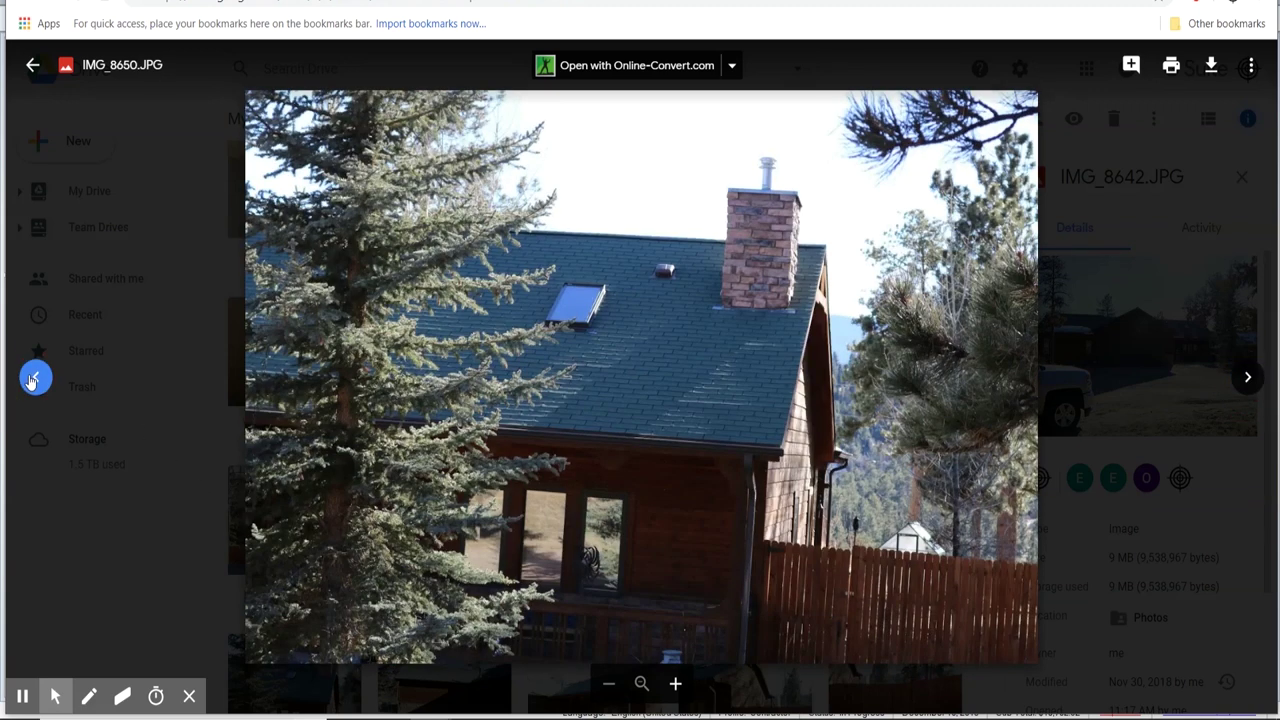
{"action": "left_click", "coordinate": [33, 379]}
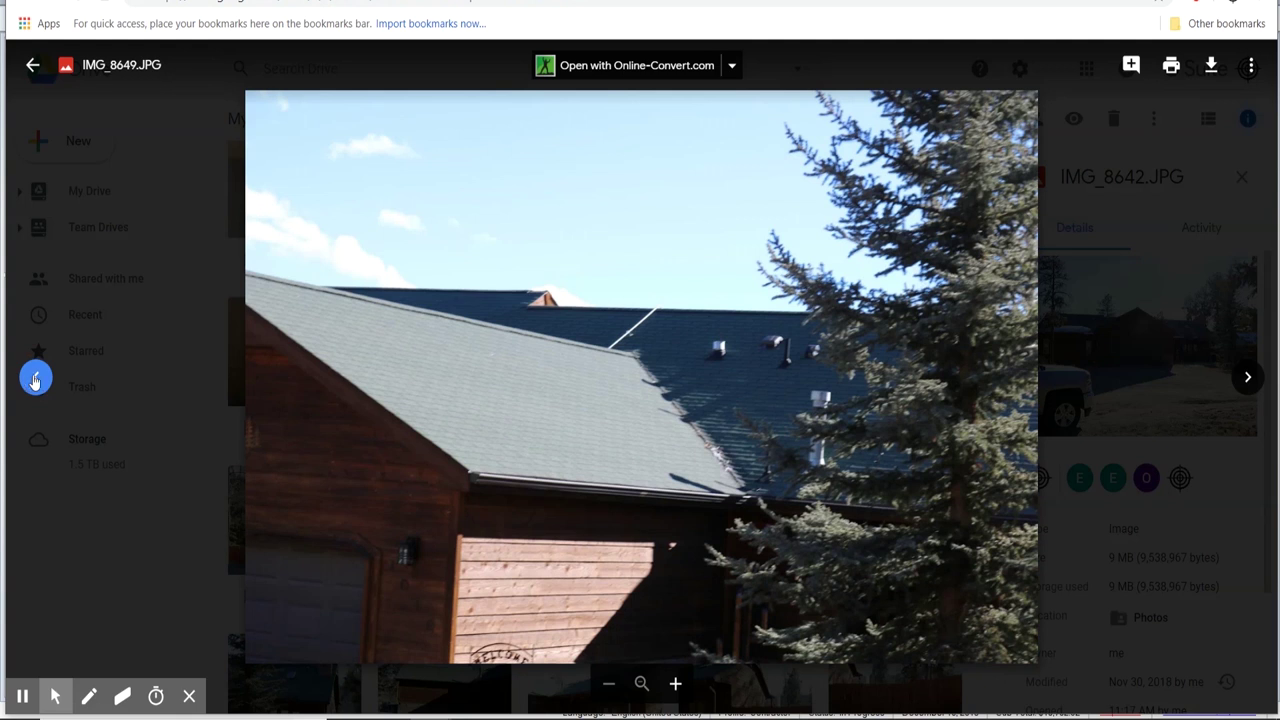
{"action": "left_click", "coordinate": [36, 378]}
{"action": "left_click", "coordinate": [34, 380]}
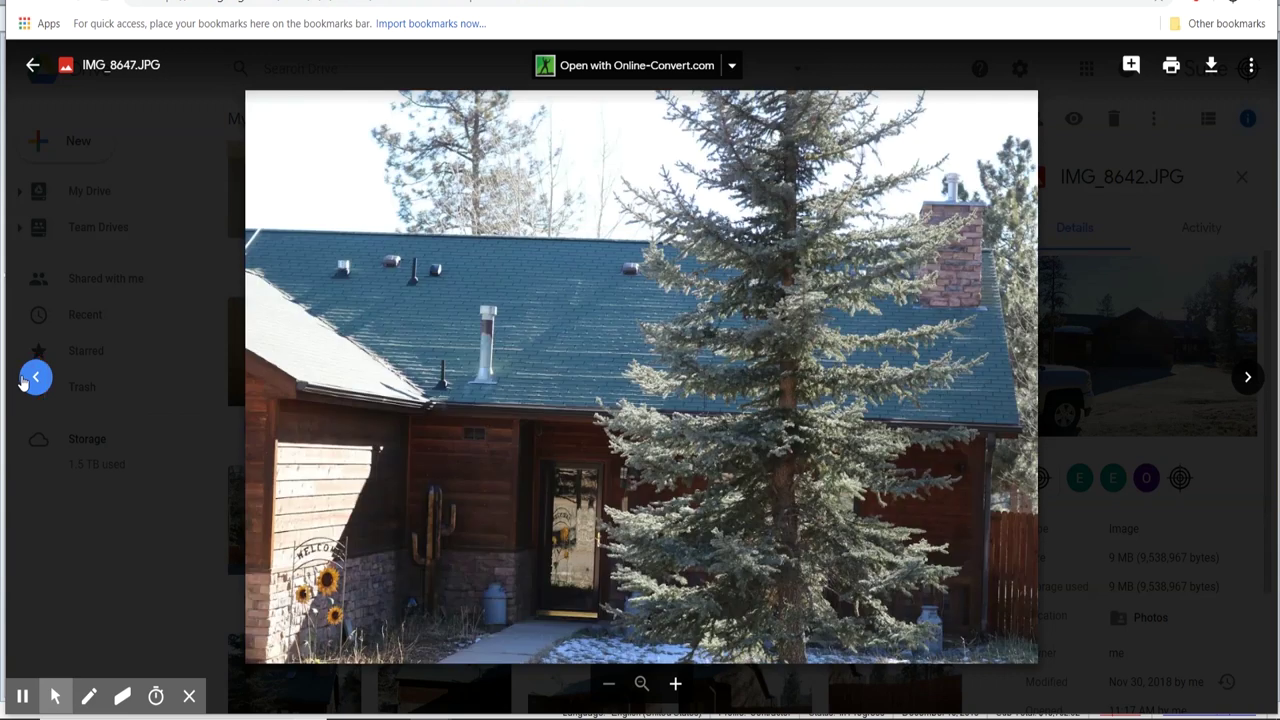
{"action": "left_click", "coordinate": [28, 381]}
{"action": "left_click", "coordinate": [38, 383]}
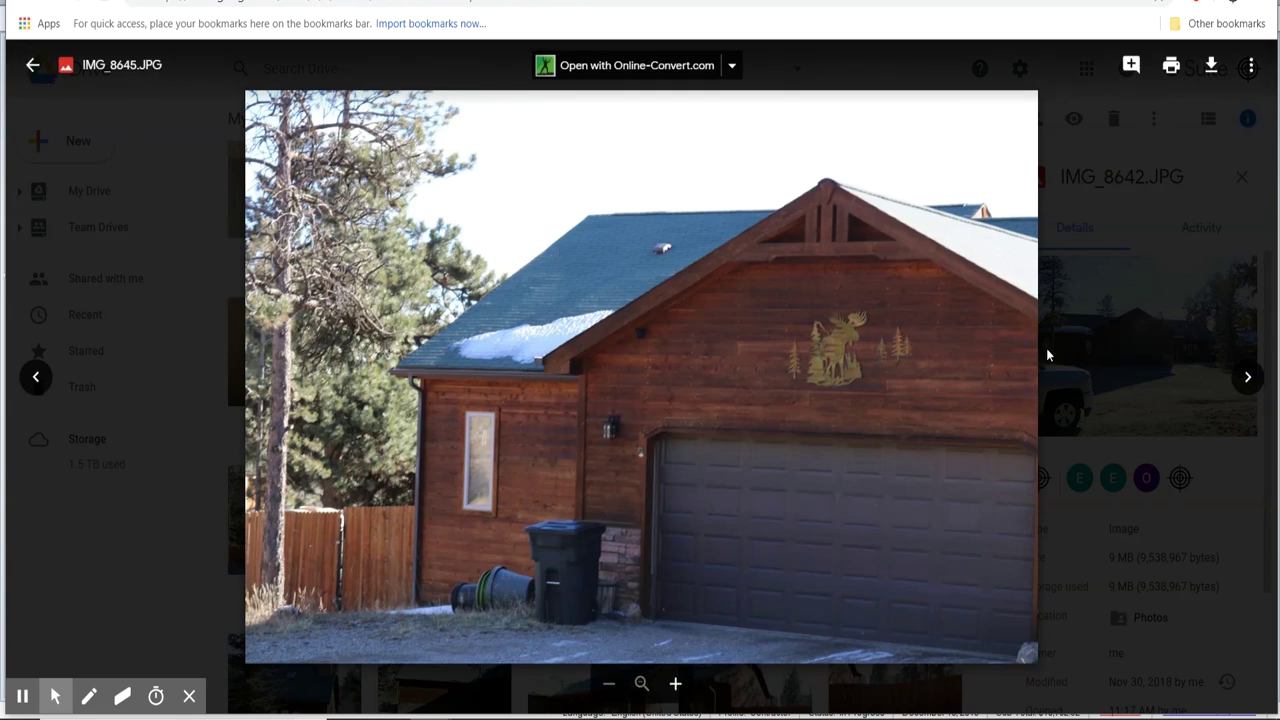
Recheck the furnace vent, pipe jacks and roof vents in the front photos from IMG_8646 forward to IMG_8651.
{"action": "left_click", "coordinate": [1249, 377]}
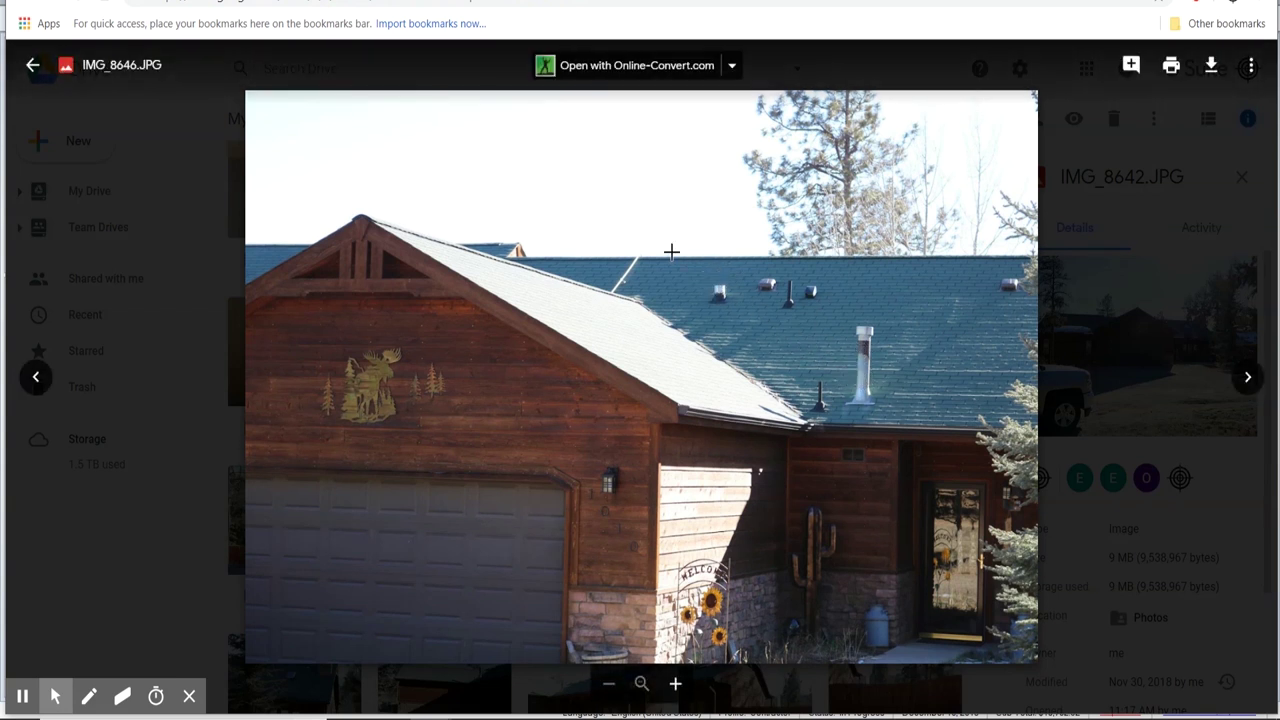
{"action": "left_click", "coordinate": [1247, 380]}
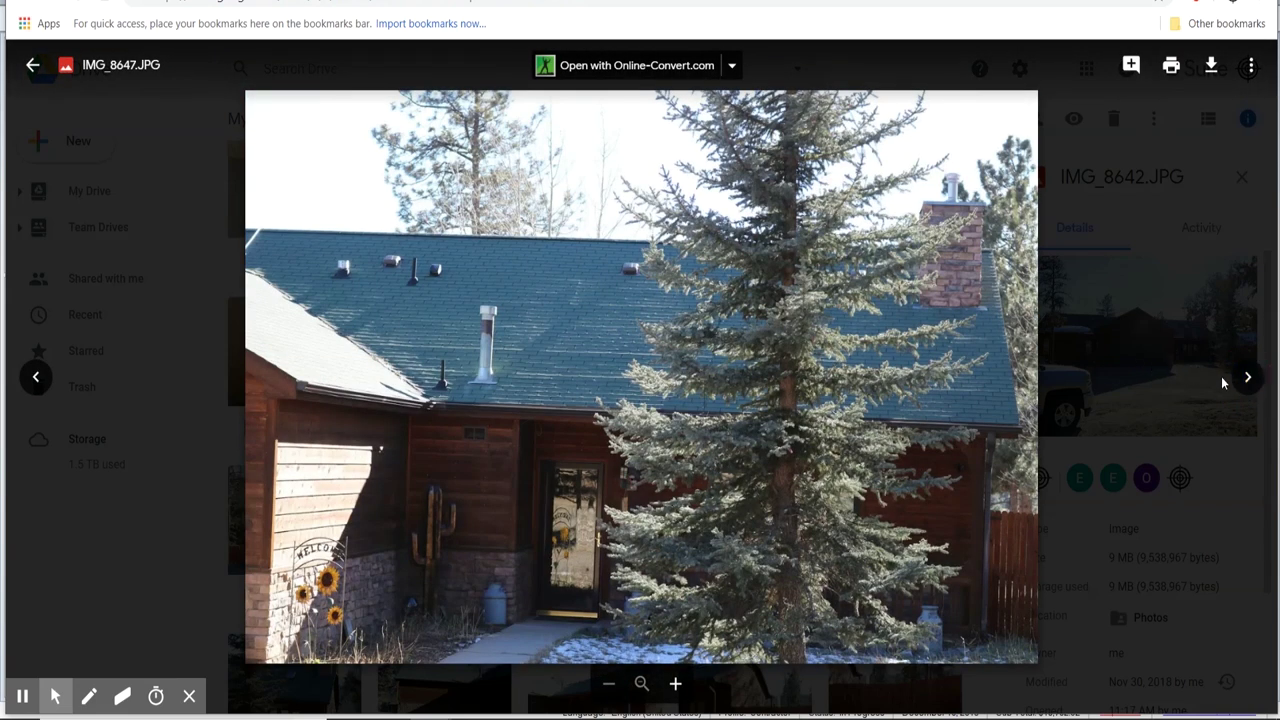
{"action": "left_click", "coordinate": [1255, 391]}
{"action": "left_click", "coordinate": [1255, 391]}
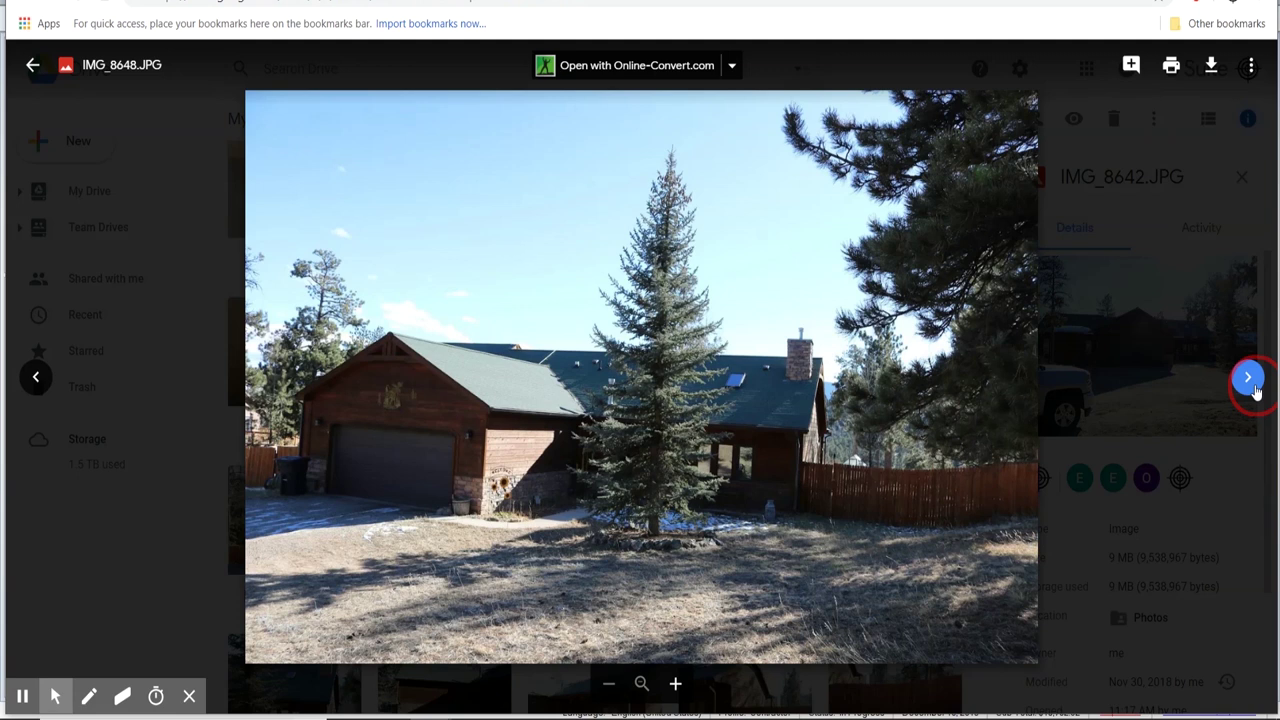
{"action": "left_click", "coordinate": [1255, 391]}
{"action": "left_click", "coordinate": [1255, 391]}
Switch to Xactimate and set the quantity of the 8" furnace vent rain cap and storm collar to 1.
{"action": "mouse_move", "coordinate": [655, 712]}
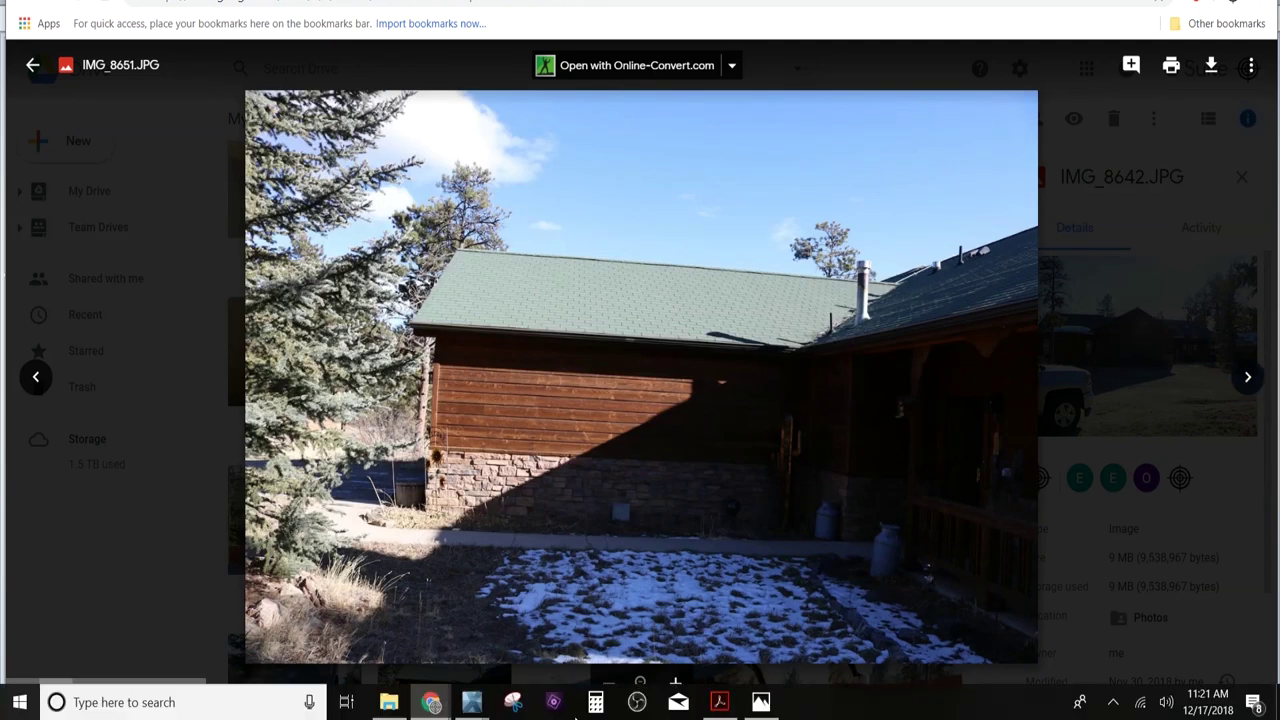
{"action": "mouse_move", "coordinate": [488, 708]}
{"action": "left_click", "coordinate": [565, 615]}
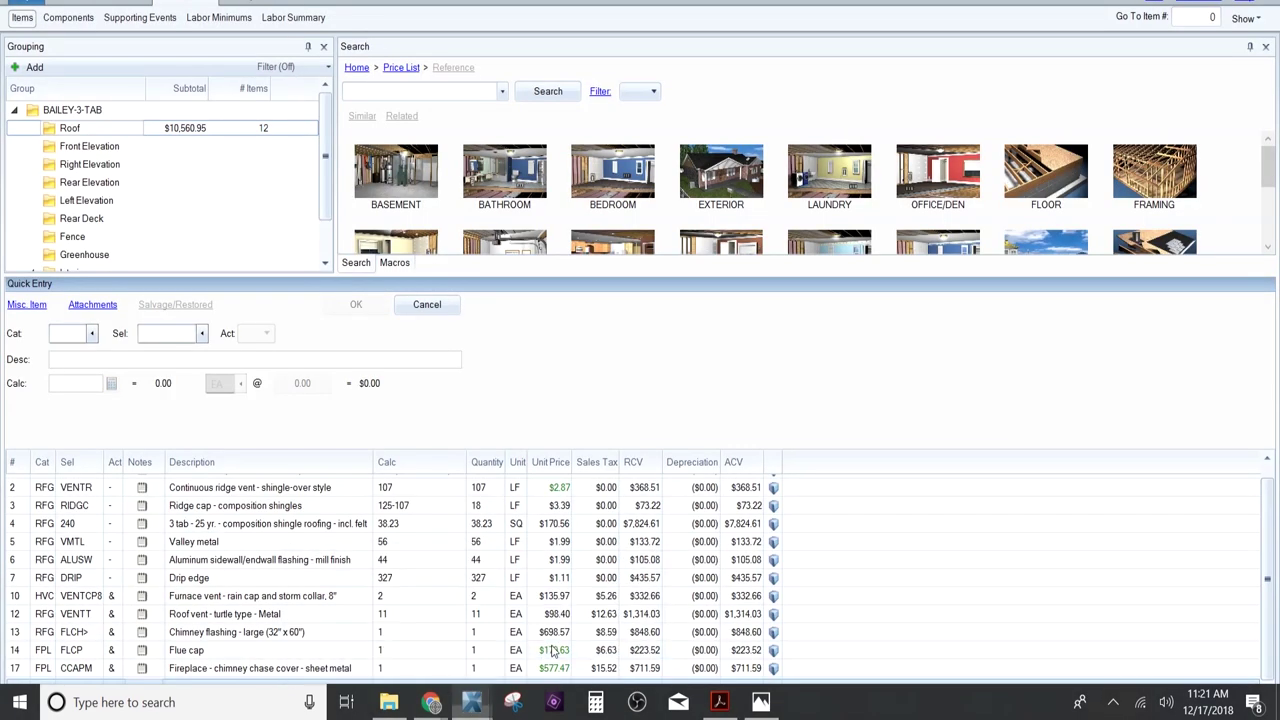
{"action": "left_click", "coordinate": [142, 598]}
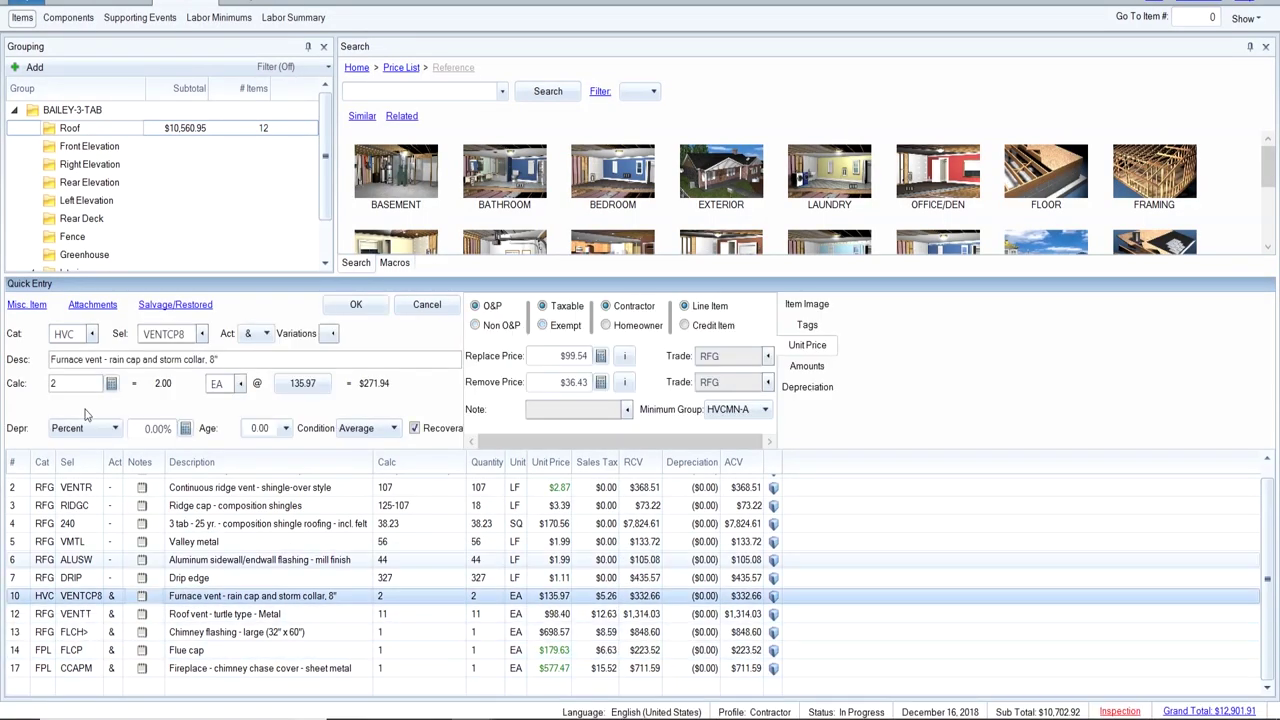
{"action": "type", "text": "1"}
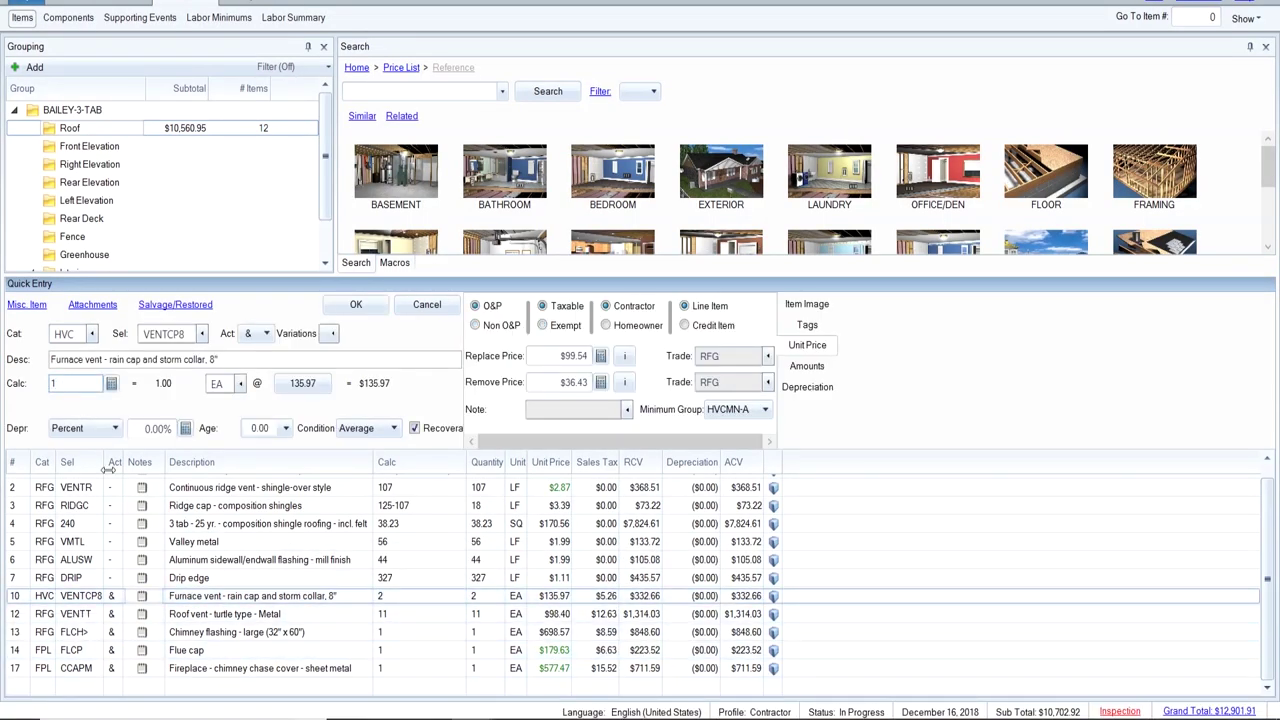
Set the flue cap quantity to 2 and the aluminum sidewall/endwall flashing to 20 LF.
{"action": "left_click", "coordinate": [150, 650]}
{"action": "left_click", "coordinate": [89, 386]}
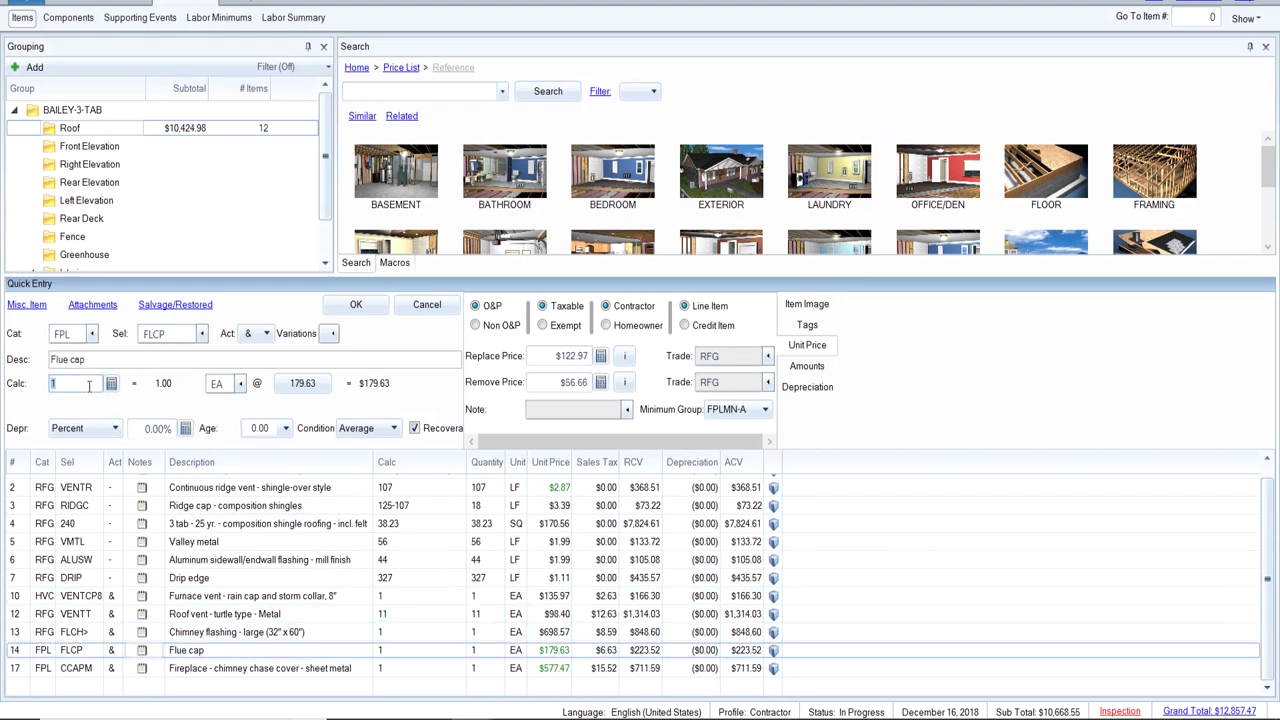
{"action": "type", "text": "2"}
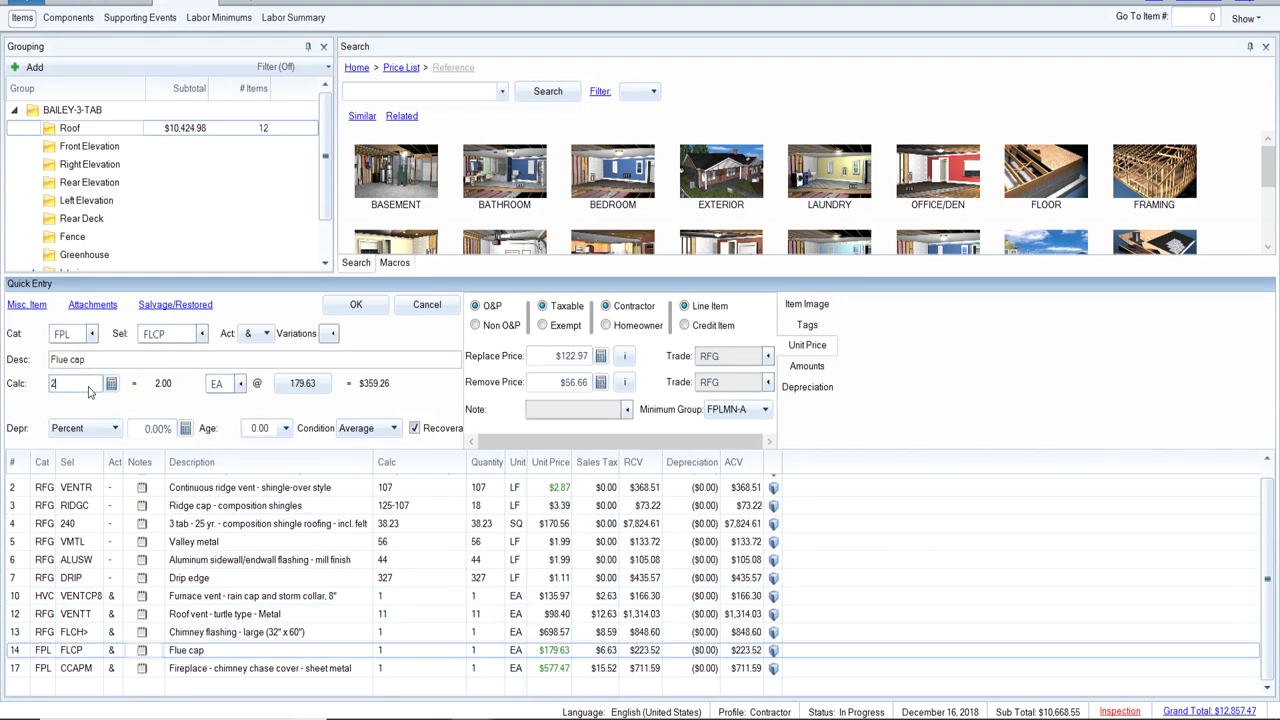
{"action": "left_click", "coordinate": [157, 563]}
{"action": "left_click", "coordinate": [80, 389]}
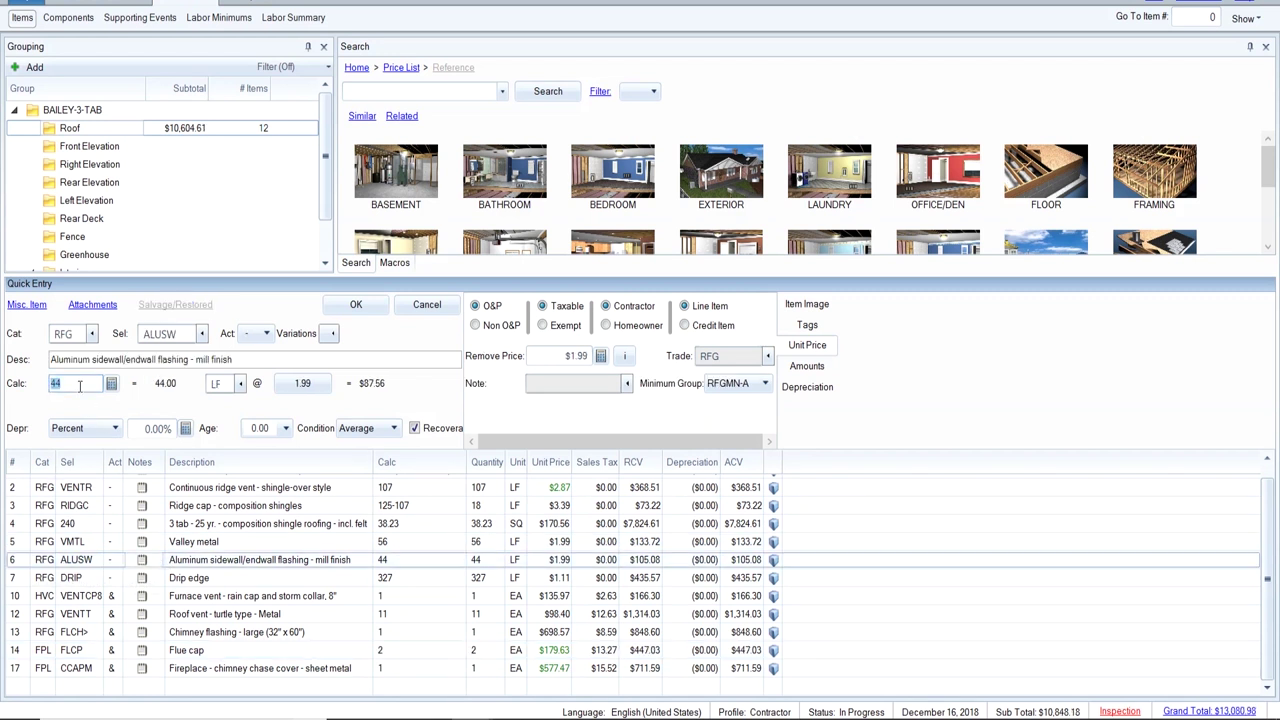
{"action": "type", "text": "20"}
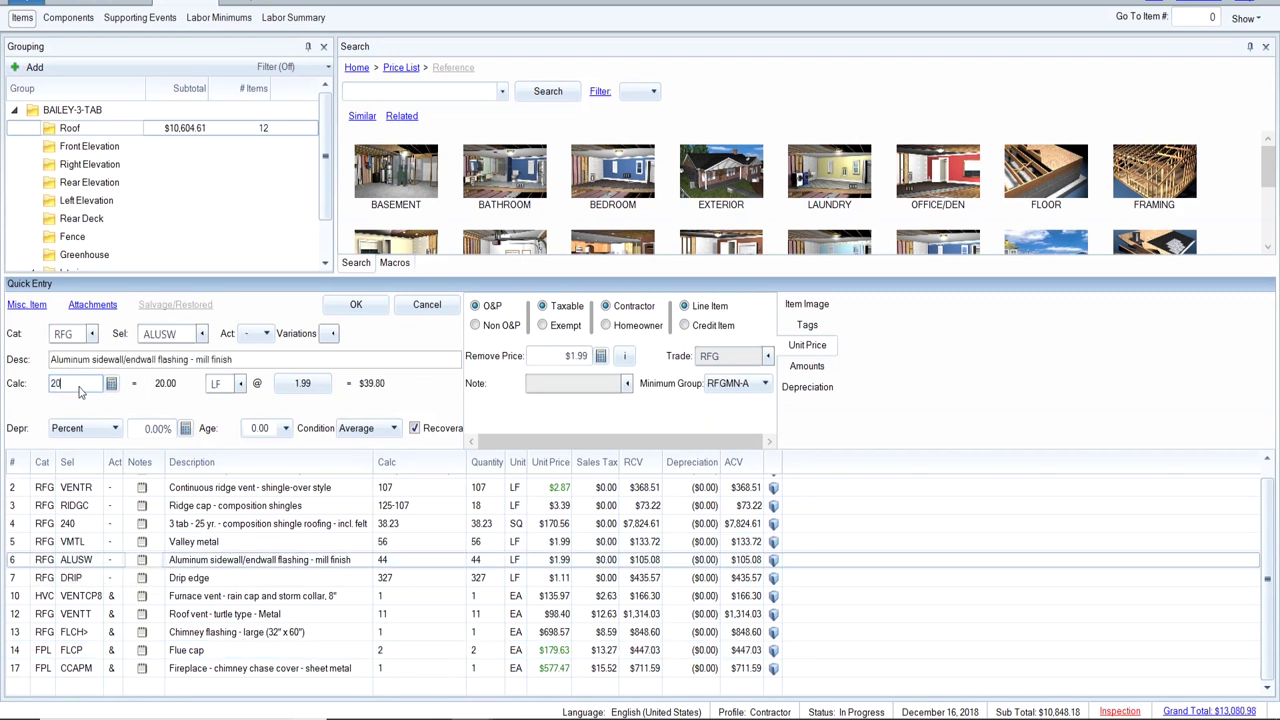
{"action": "left_click", "coordinate": [156, 584]}
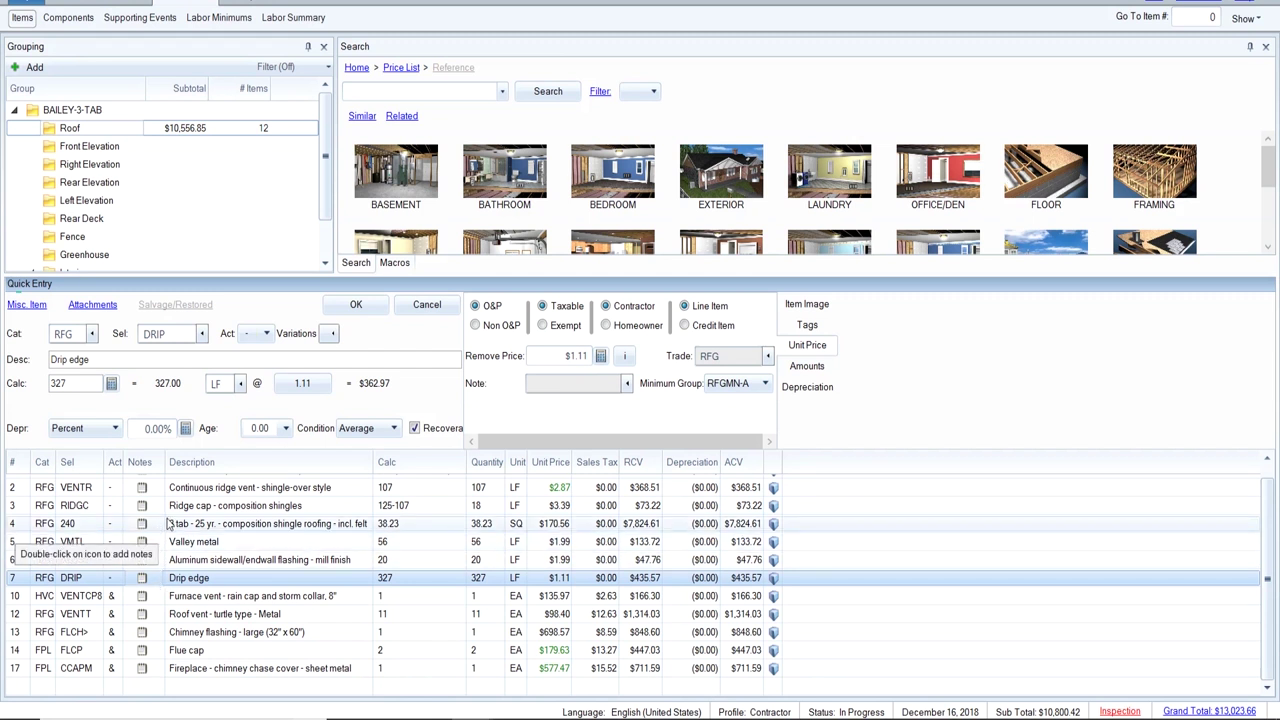
Add an RFG FLPIPE pipe jack flashing line item with a quantity of 2 and RFG as the removal trade.
{"action": "left_click", "coordinate": [156, 690]}
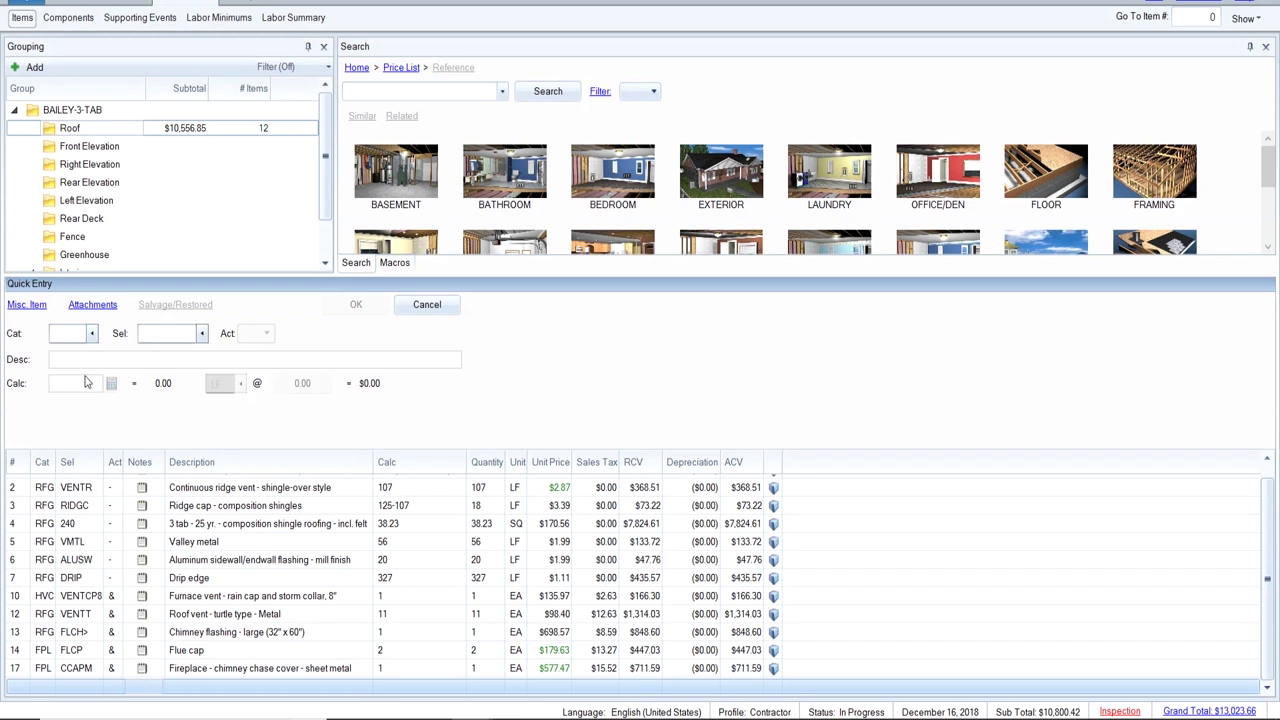
{"action": "left_click", "coordinate": [71, 337]}
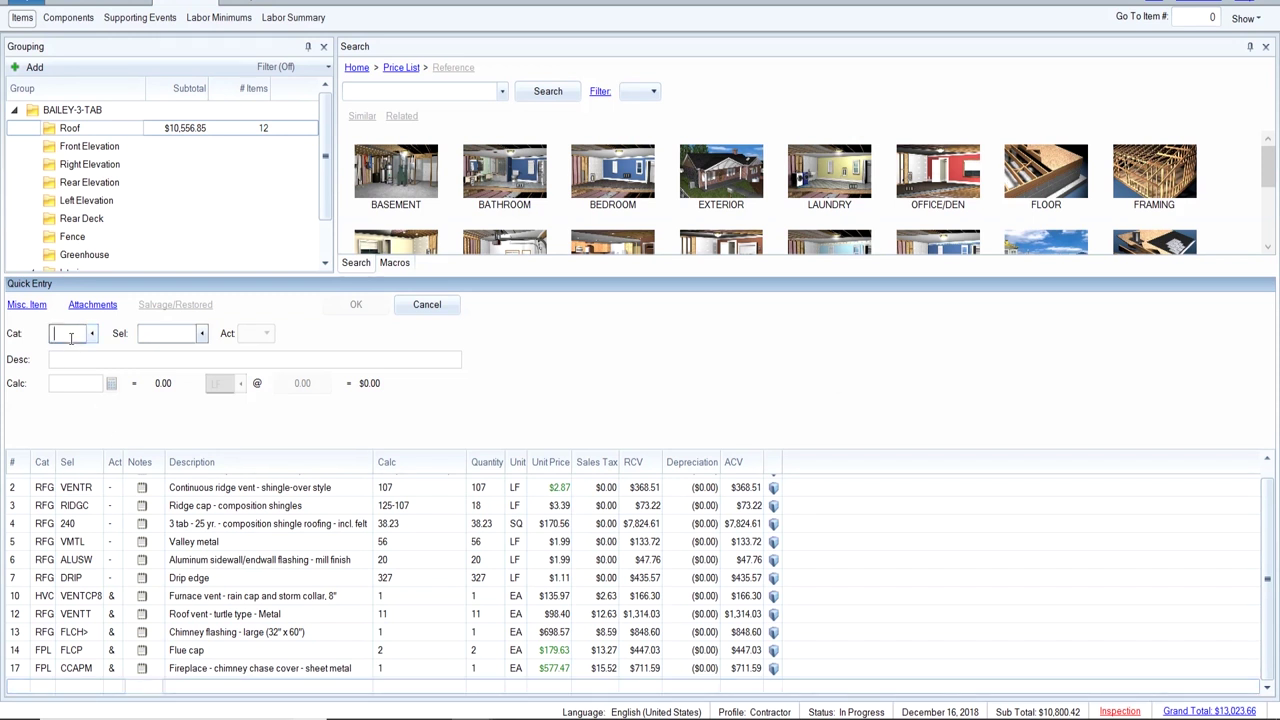
{"action": "type", "text": "RFG"}
{"action": "key", "text": "Tab"}
{"action": "type", "text": "FL"}
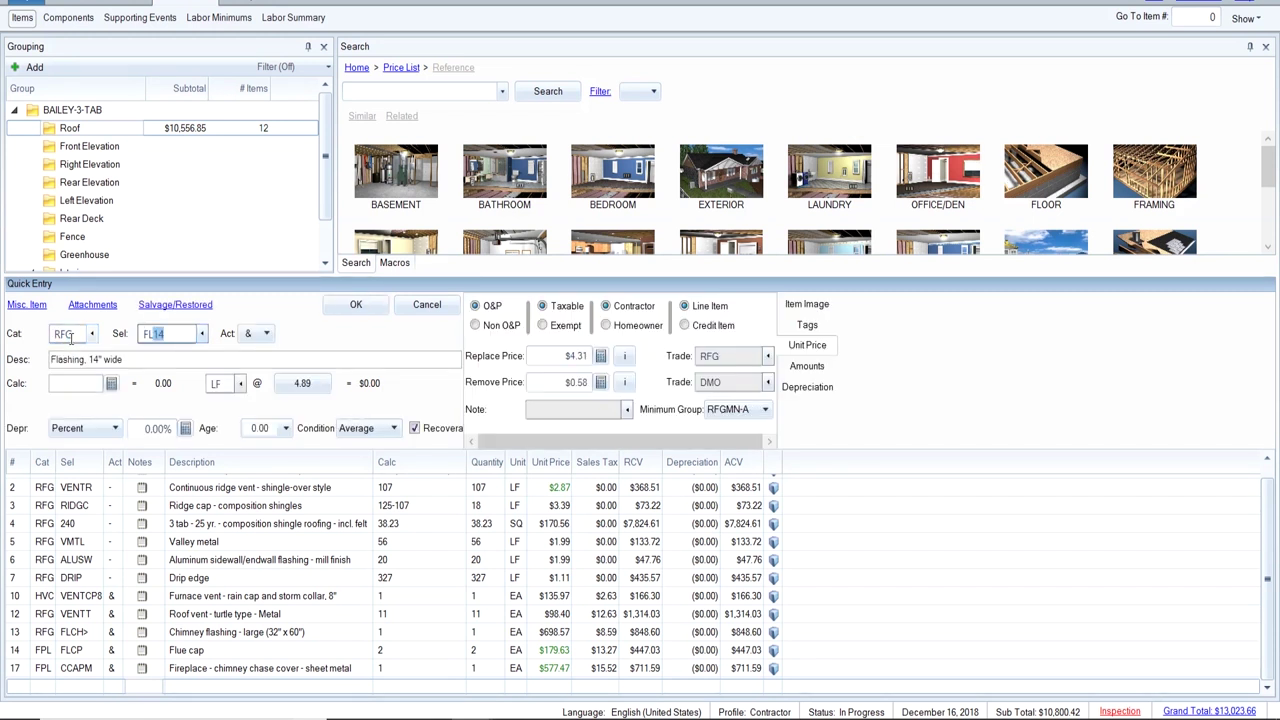
{"action": "type", "text": "PIPE"}
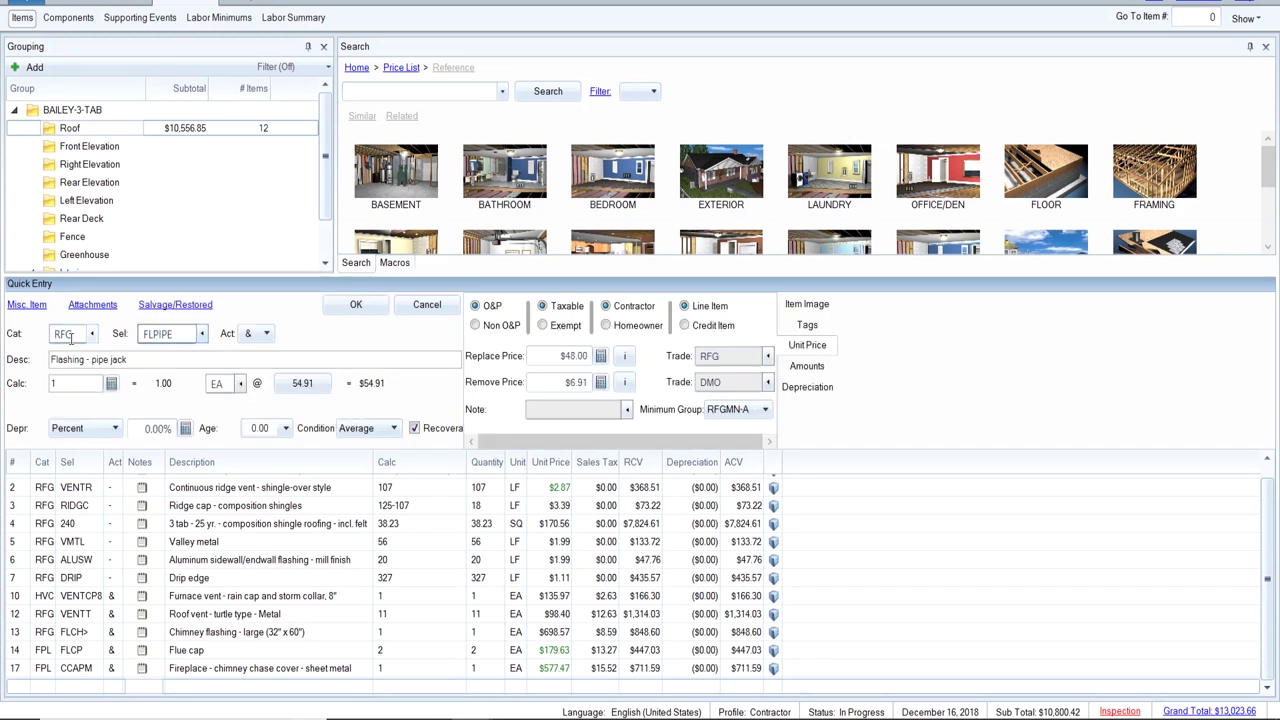
{"action": "left_click", "coordinate": [733, 384]}
{"action": "type", "text": "RFG"}
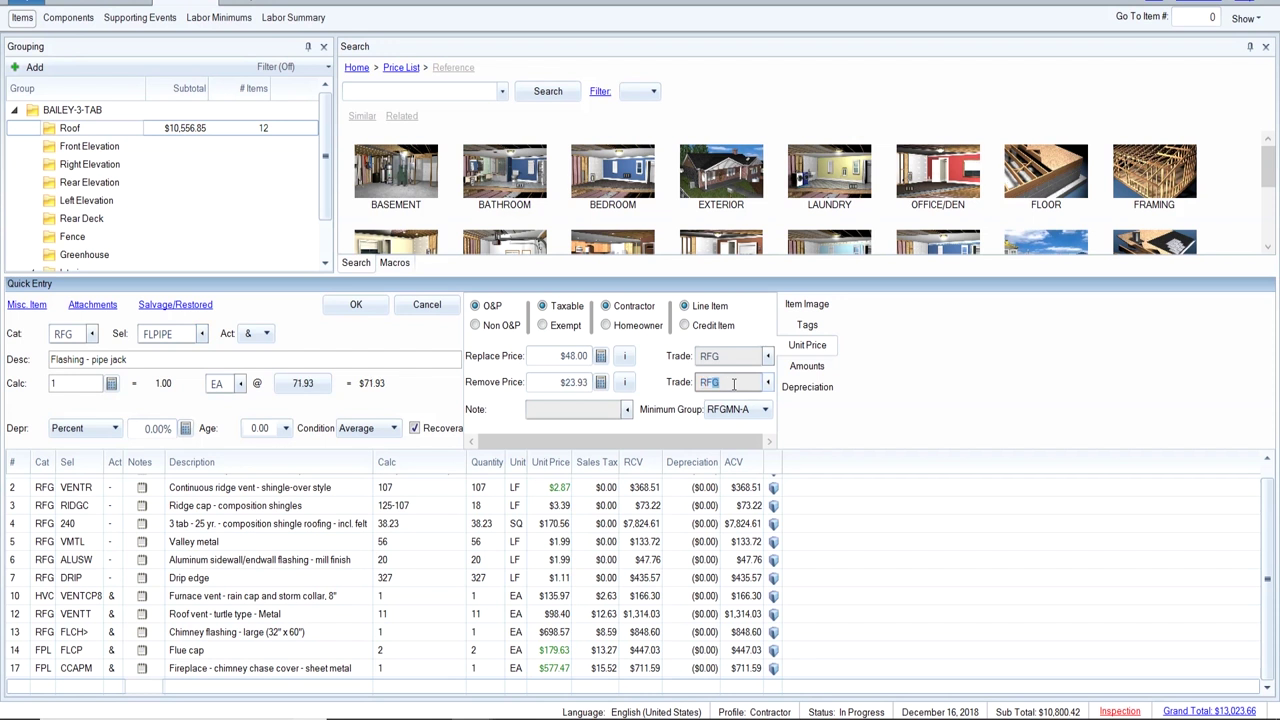
{"action": "left_click", "coordinate": [69, 383]}
{"action": "type", "text": "2"}
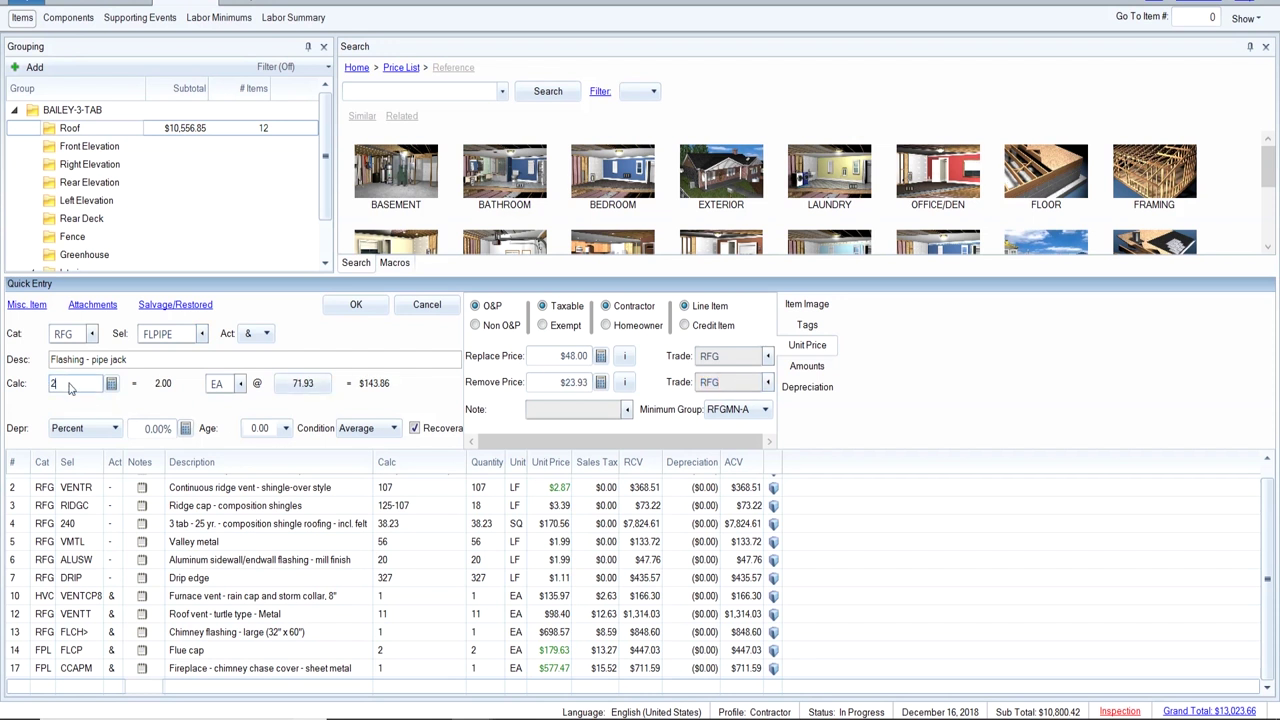
{"action": "left_click", "coordinate": [355, 306]}
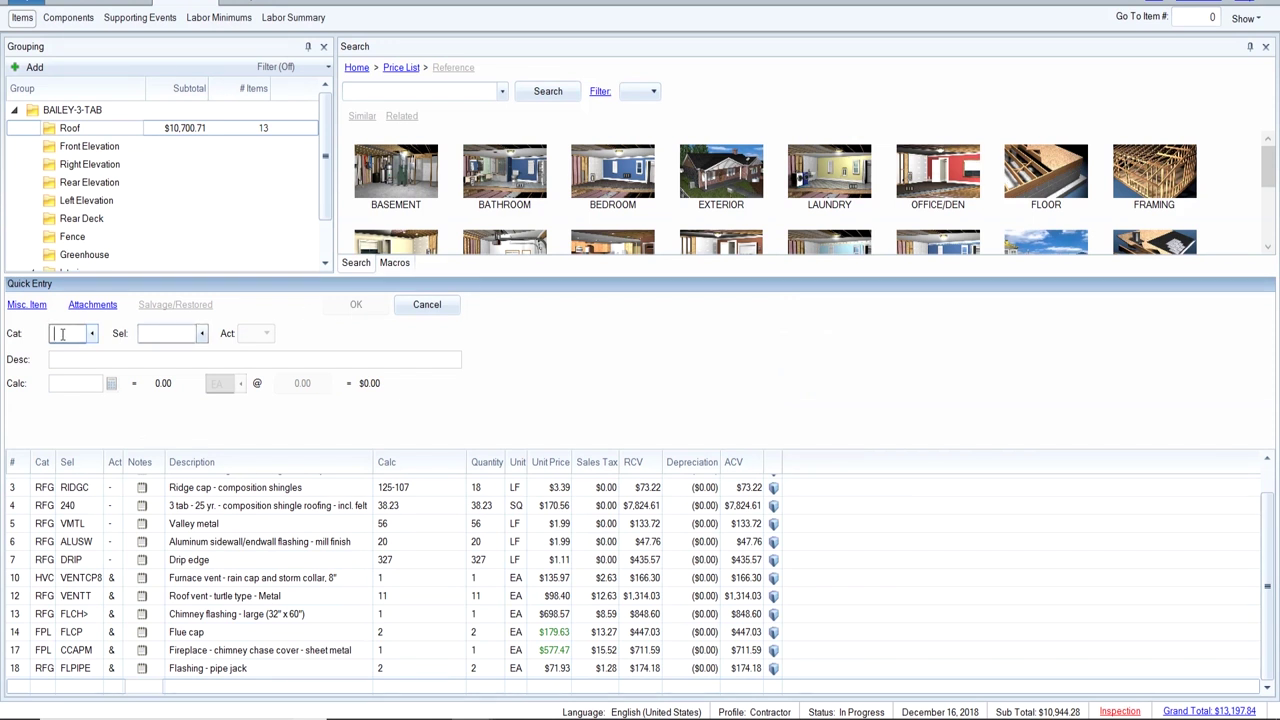
Enter an ELS DISHRS digital satellite system detach and reset item, trying ELE and LBR as trades before RFG.
{"action": "type", "text": "ELS"}
{"action": "key", "text": "Tab"}
{"action": "type", "text": "DISH"}
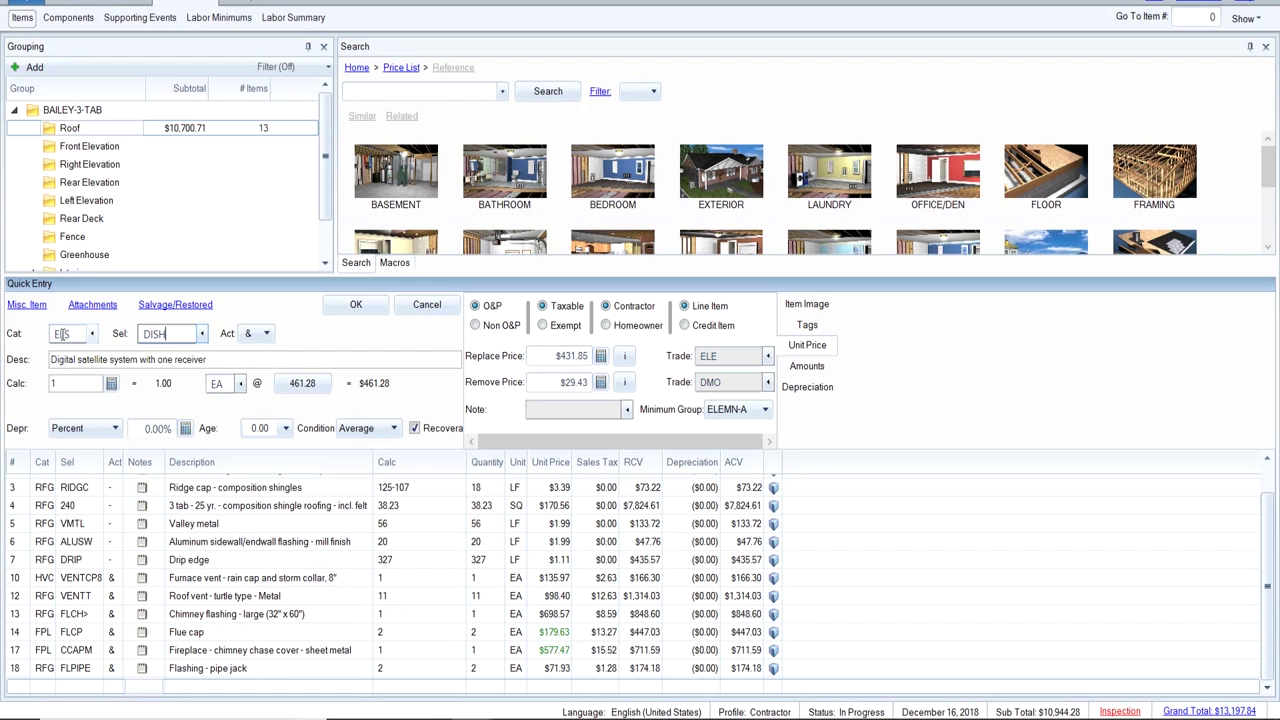
{"action": "type", "text": "RS"}
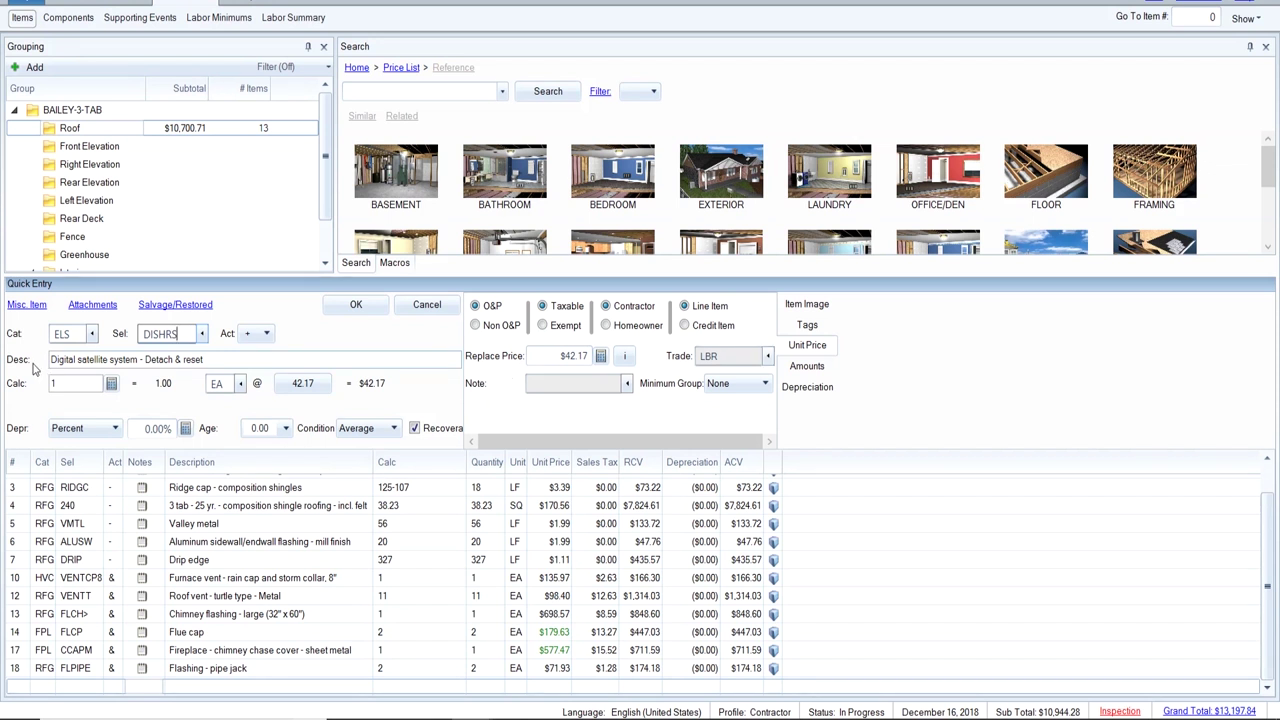
{"action": "left_click", "coordinate": [731, 357]}
{"action": "type", "text": "ELE"}
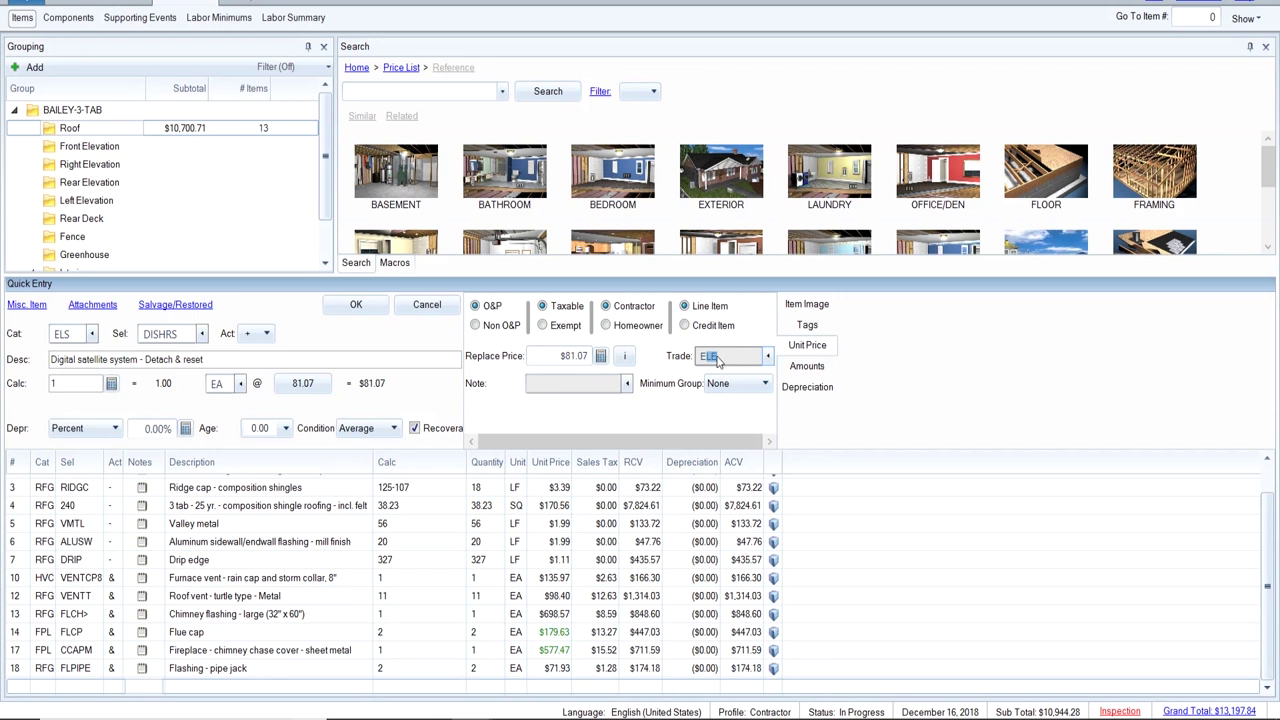
{"action": "key", "text": "BackSpace"}
{"action": "type", "text": "LBR"}
{"action": "double_click", "coordinate": [729, 355]}
{"action": "type", "text": "RFG"}
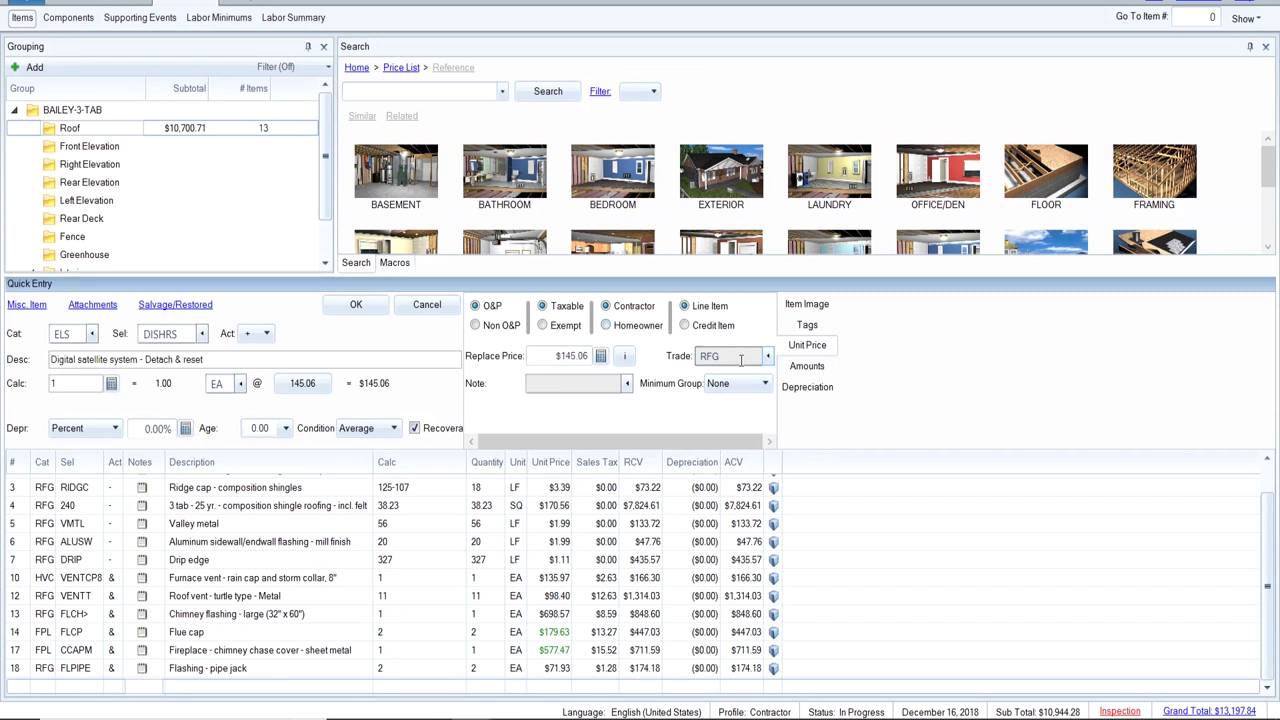
Compare the ELE and LBR trade prices for the satellite detach and reset item again, and add it with RFG as the trade.
{"action": "left_click_drag", "start_coordinate": [738, 360], "coordinate": [647, 368]}
{"action": "type", "text": "ELE"}
{"action": "key", "text": "BackSpace"}
{"action": "key", "text": "BackSpace"}
{"action": "key", "text": "BackSpace"}
{"action": "type", "text": "LBR"}
{"action": "double_click", "coordinate": [731, 355]}
{"action": "type", "text": "RFG"}
{"action": "left_click", "coordinate": [731, 355]}
{"action": "left_click", "coordinate": [345, 307]}
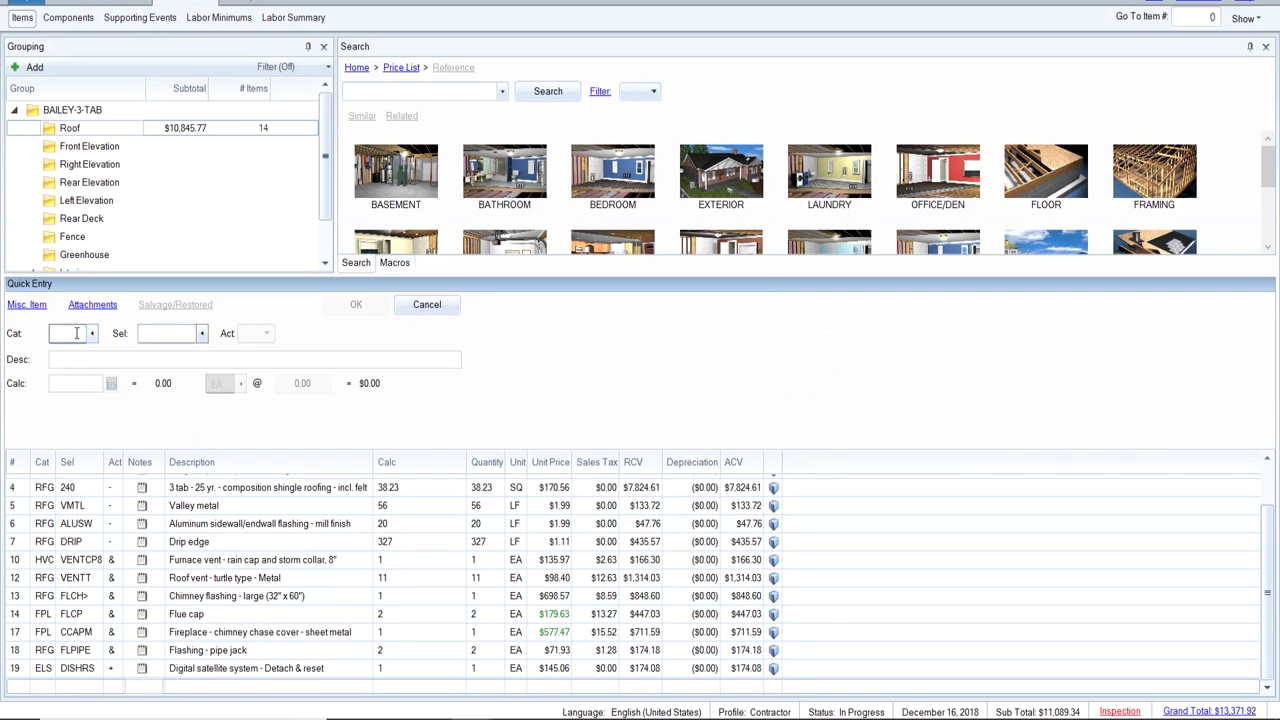
Add an ELS DISHA satellite alignment and calibration item with RFG as the trade, comparing its price against LBR.
{"action": "type", "text": "els"}
{"action": "key", "text": "Tab"}
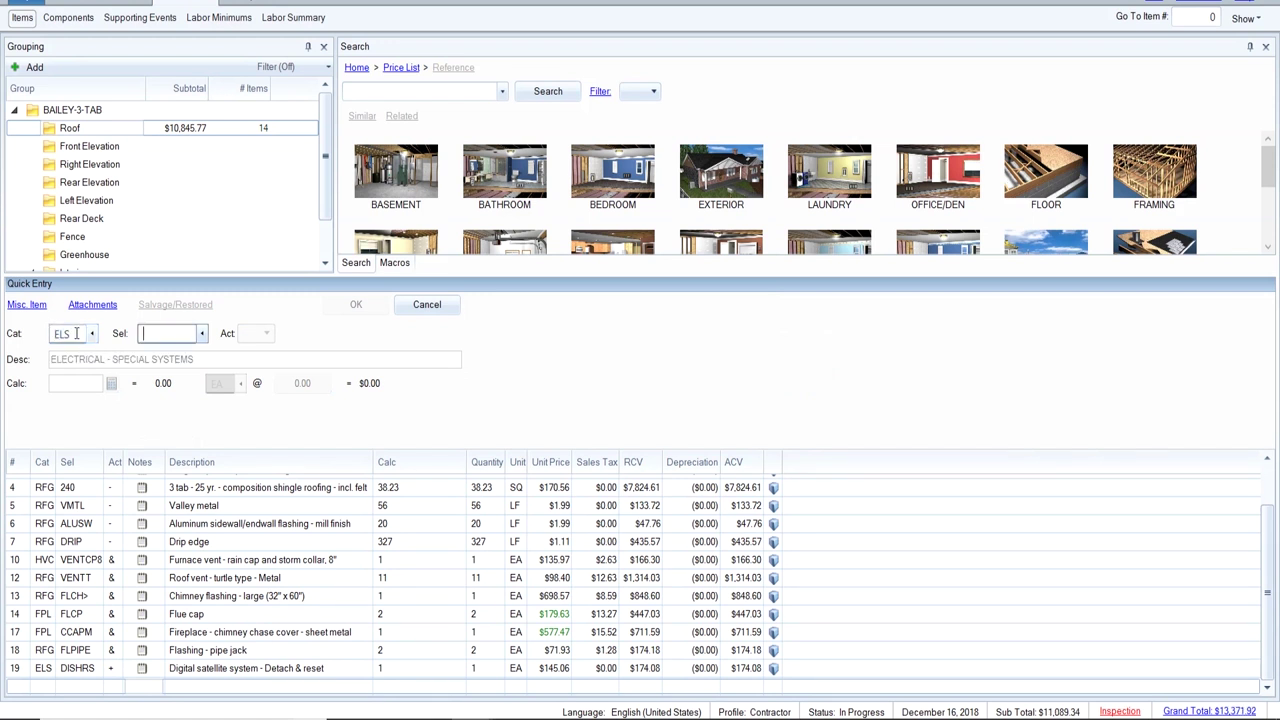
{"action": "type", "text": "dish"}
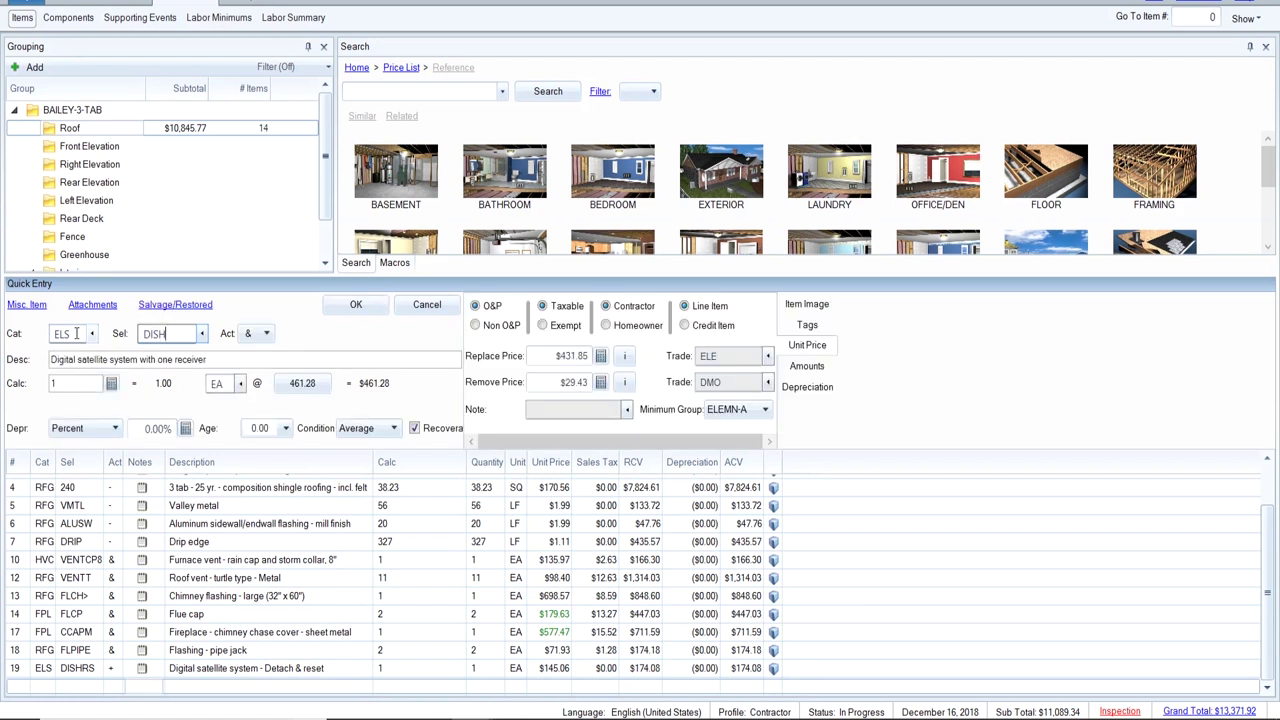
{"action": "type", "text": "a"}
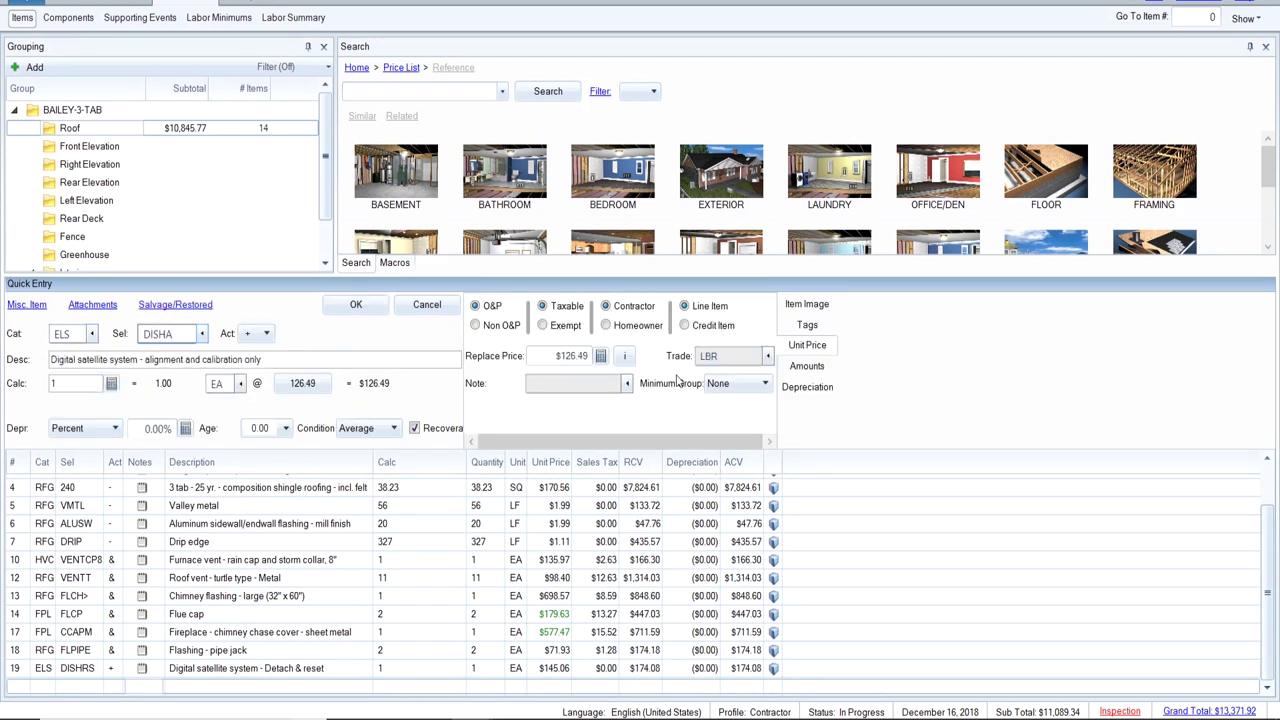
{"action": "left_click", "coordinate": [726, 357]}
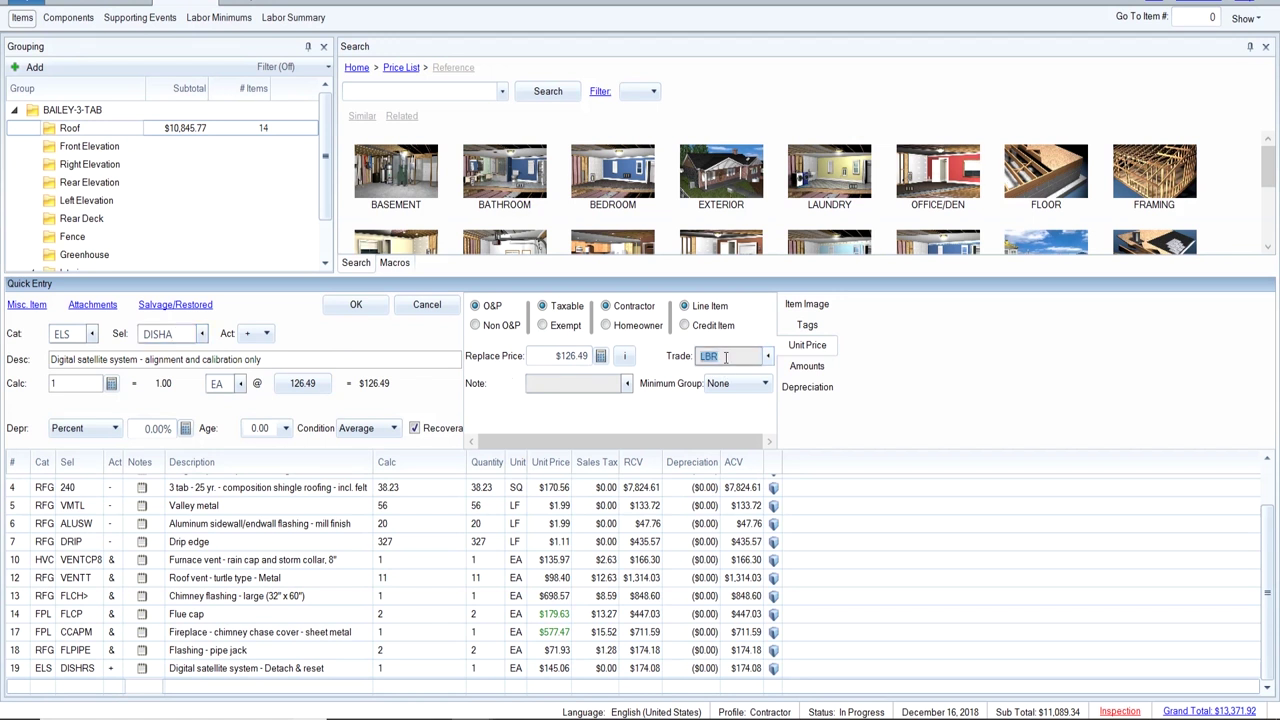
{"action": "type", "text": "RFG"}
{"action": "left_click_drag", "start_coordinate": [734, 354], "coordinate": [674, 360]}
{"action": "type", "text": "LBR"}
{"action": "left_click_drag", "start_coordinate": [720, 356], "coordinate": [674, 362]}
{"action": "type", "text": "RFG"}
{"action": "left_click", "coordinate": [372, 309]}
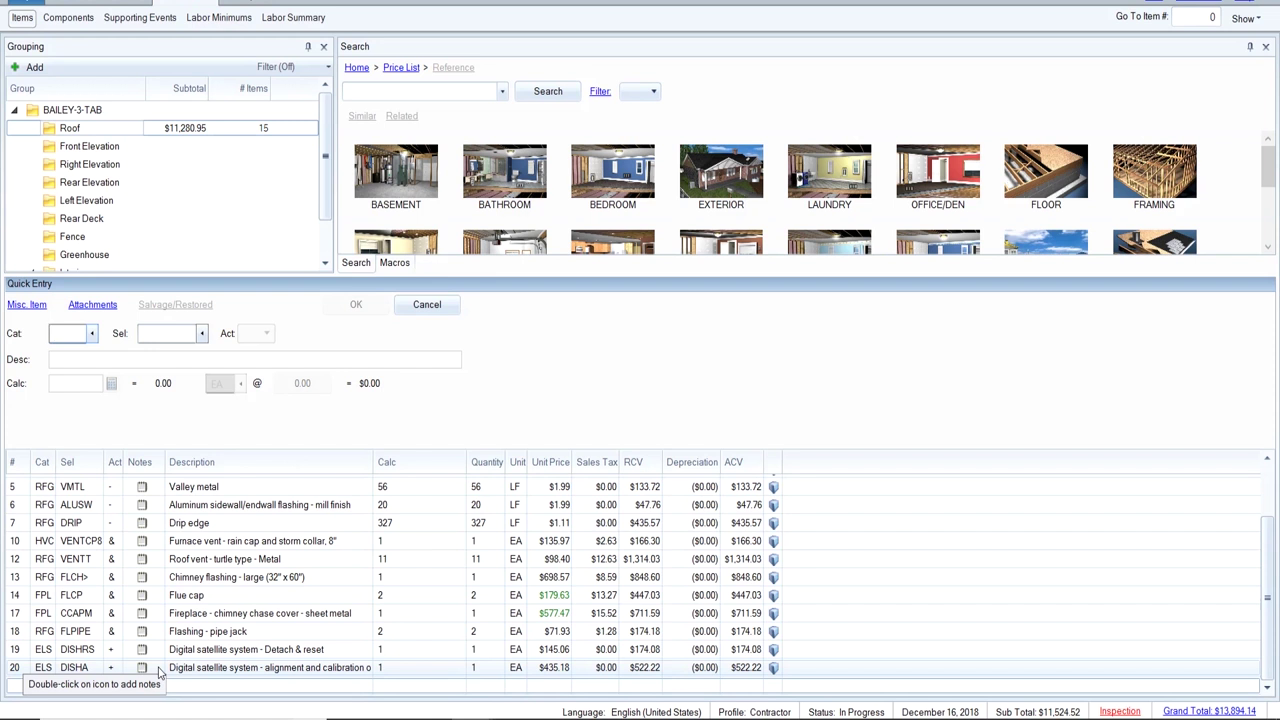
Find and add the RFG FLKICK kick-out diverter flashing to the Roof group and check its item image.
{"action": "left_click", "coordinate": [410, 88]}
{"action": "type", "text": "diverter"}
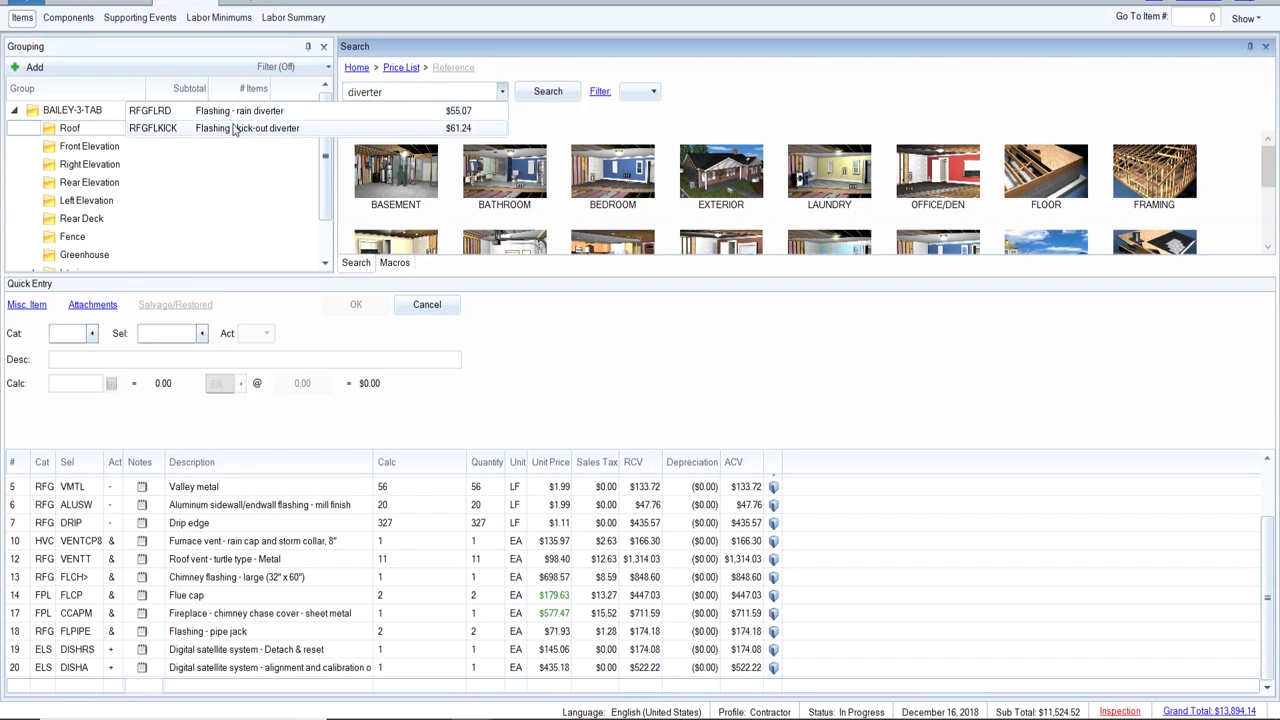
{"action": "left_click", "coordinate": [234, 130]}
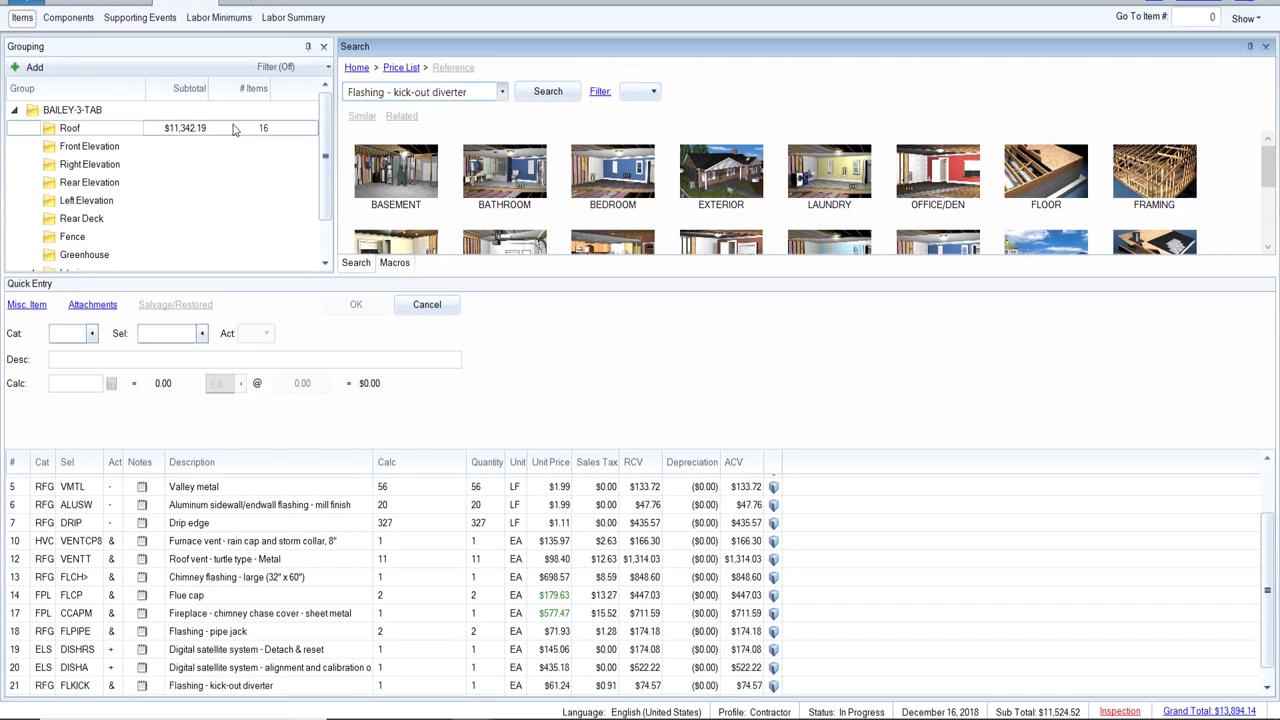
{"action": "left_click", "coordinate": [153, 688]}
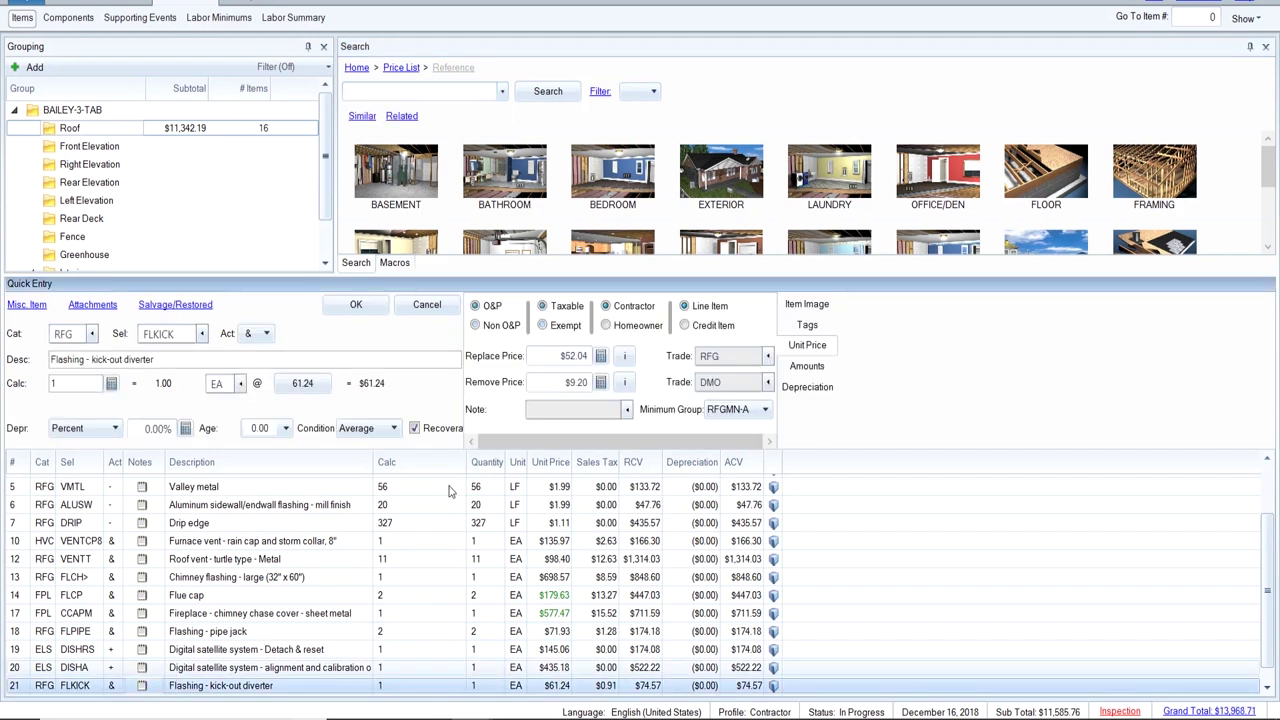
{"action": "left_click", "coordinate": [810, 305]}
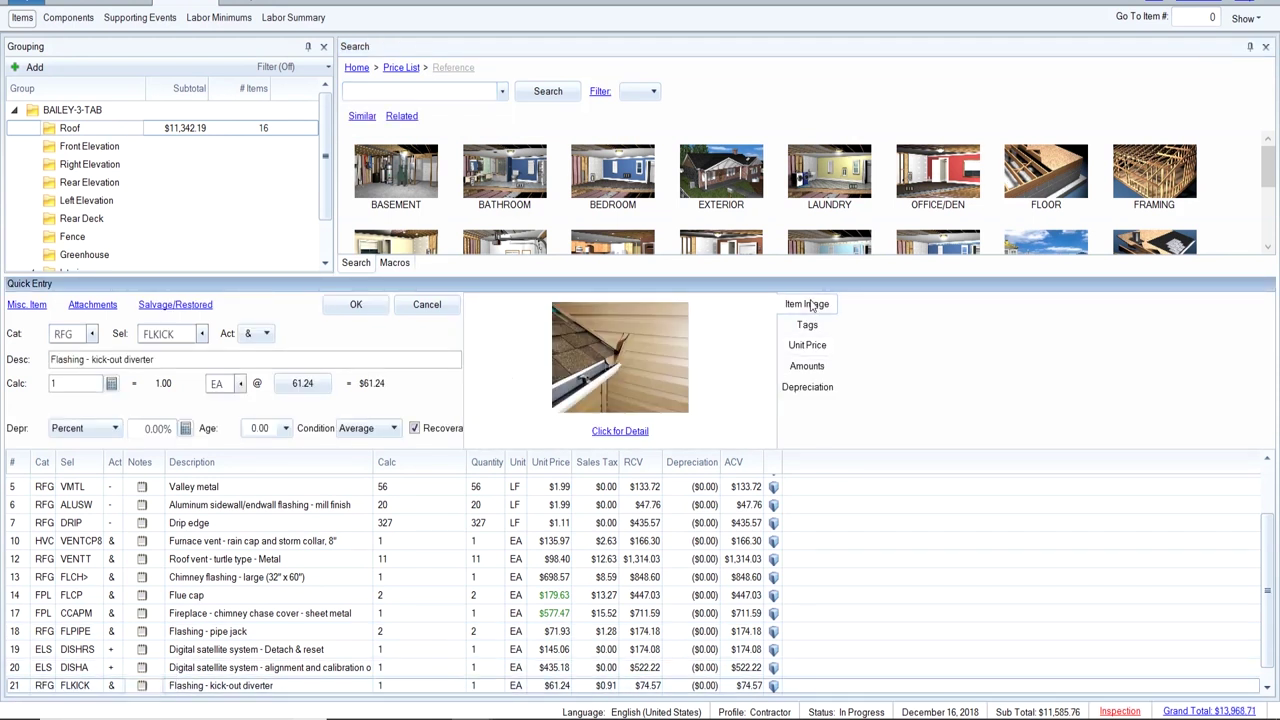
{"action": "left_click", "coordinate": [807, 345]}
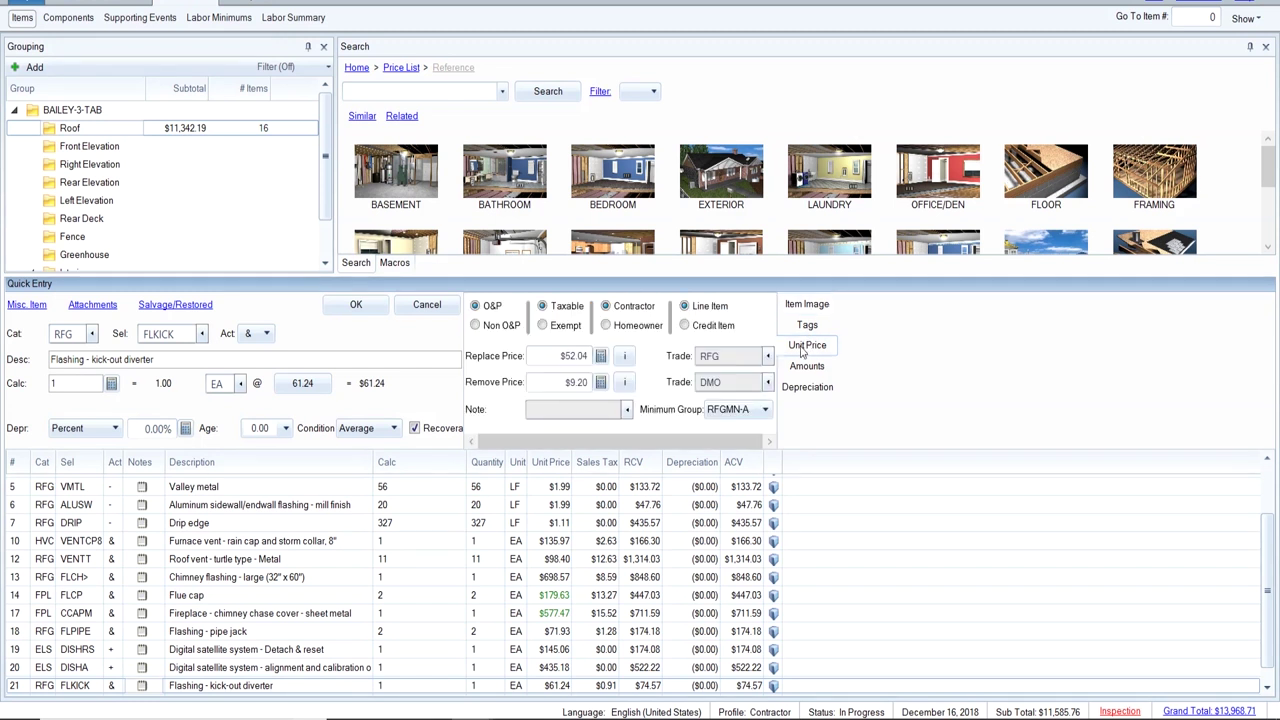
Change the kick-out diverter flashing to the Replace action with a quantity of 5.
{"action": "left_click", "coordinate": [265, 335]}
{"action": "left_click", "coordinate": [210, 354]}
{"action": "double_click", "coordinate": [95, 388]}
{"action": "type", "text": "5"}
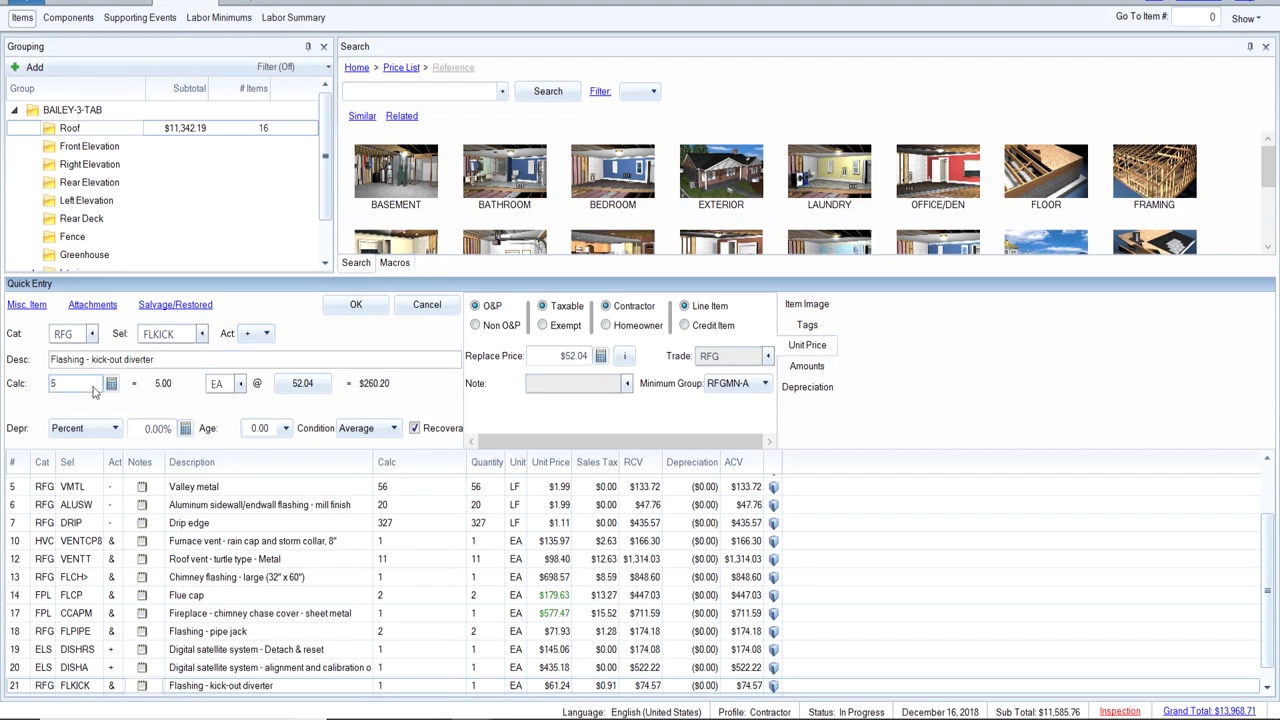
{"action": "left_click", "coordinate": [356, 304]}
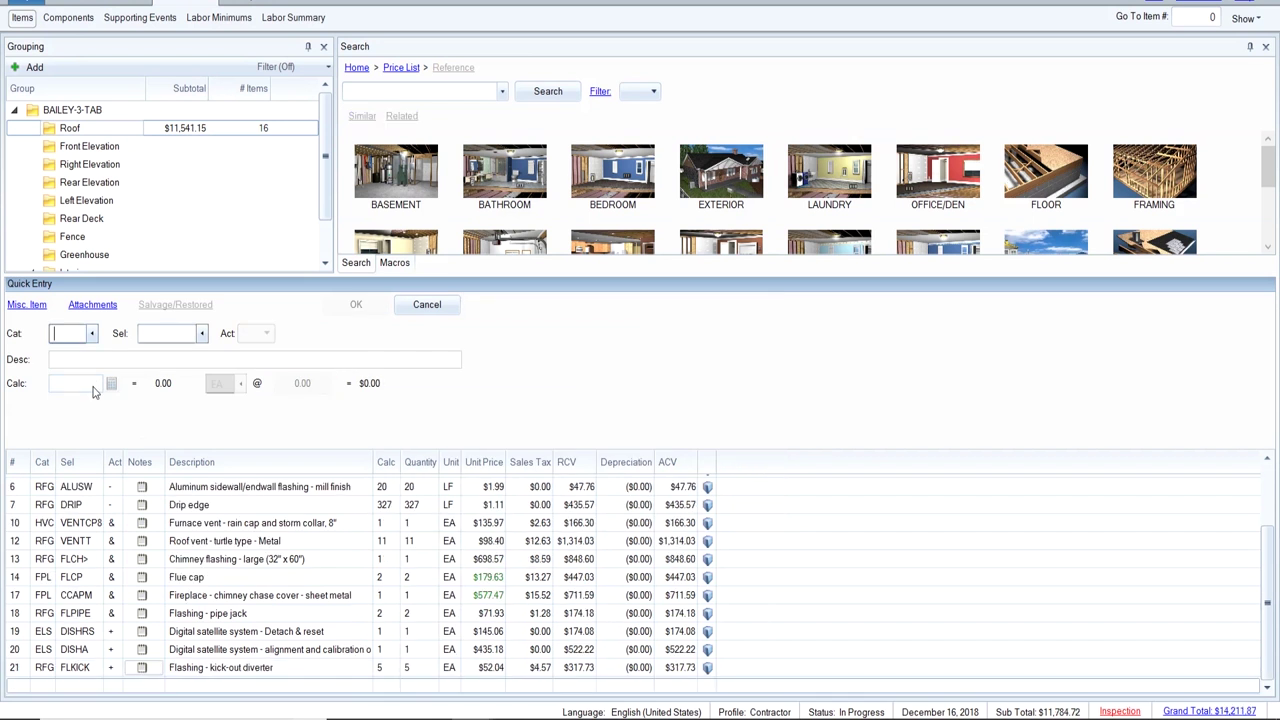
Add a saddle or cricket item for up to 25 SF to the Roof group and set its action to Replace.
{"action": "left_click", "coordinate": [370, 91]}
{"action": "type", "text": "crib"}
{"action": "type", "text": "ket"}
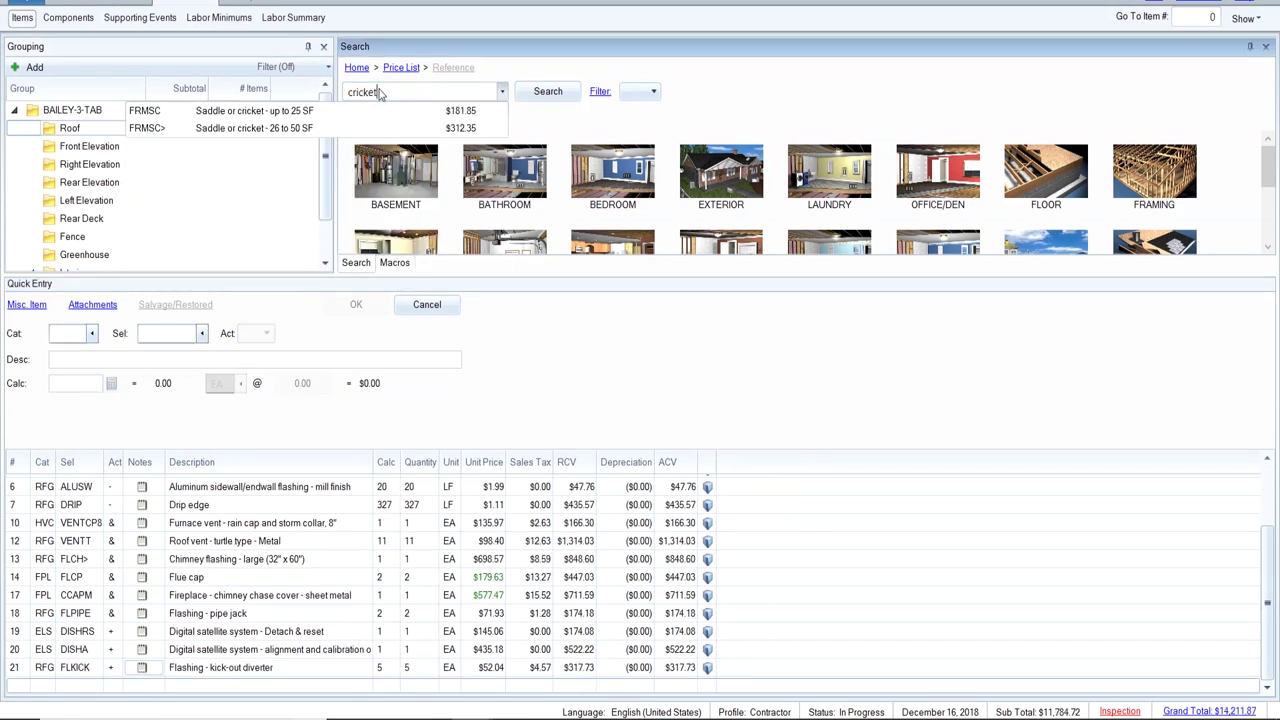
{"action": "left_click", "coordinate": [262, 113]}
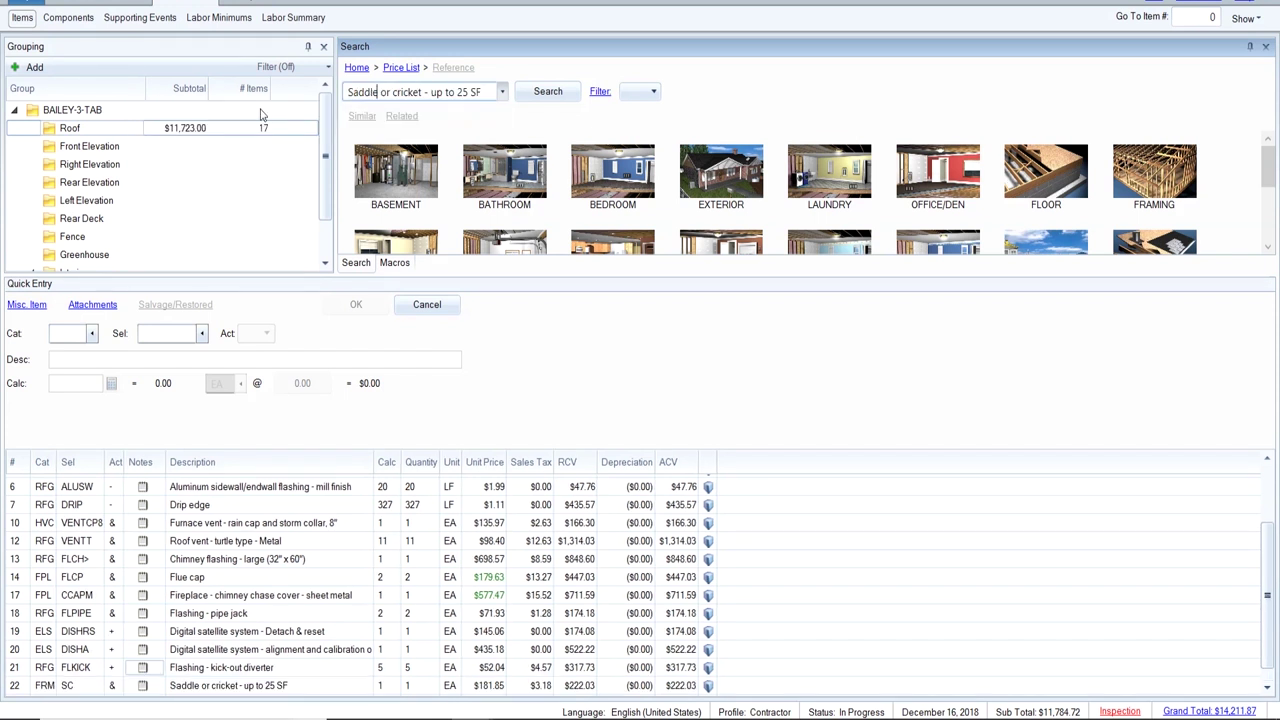
{"action": "left_click", "coordinate": [148, 688]}
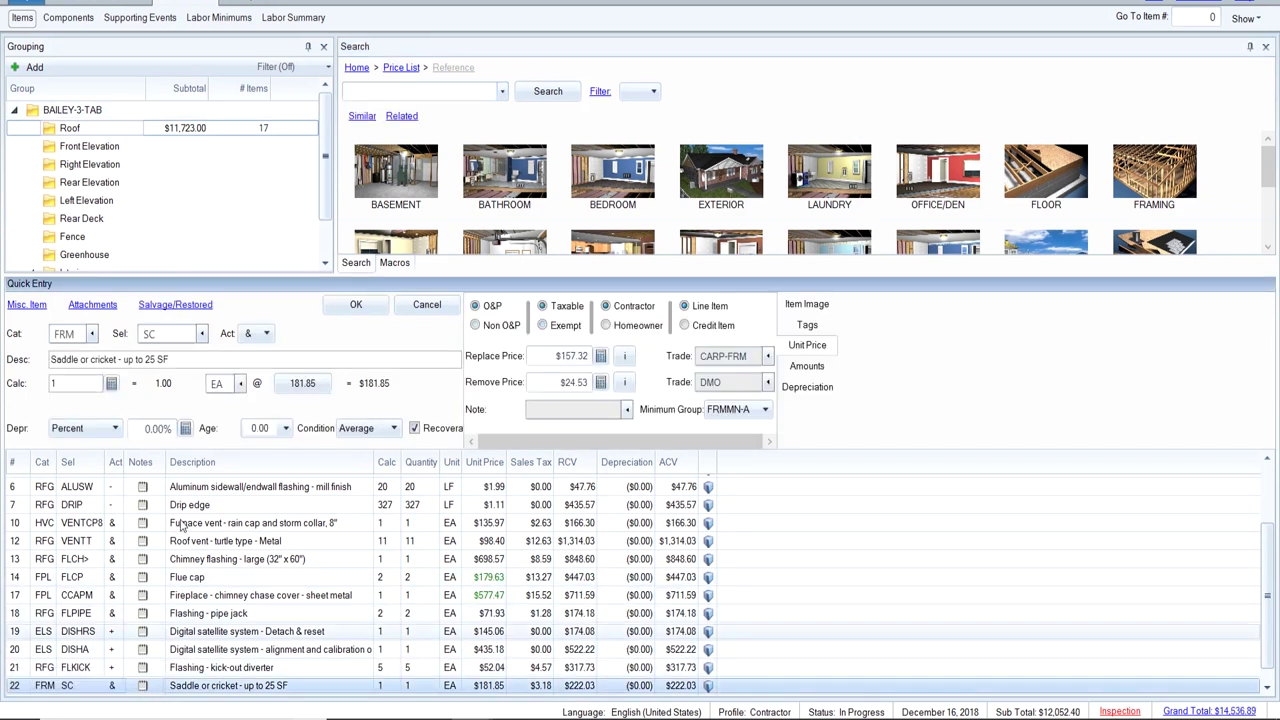
{"action": "left_click", "coordinate": [264, 334]}
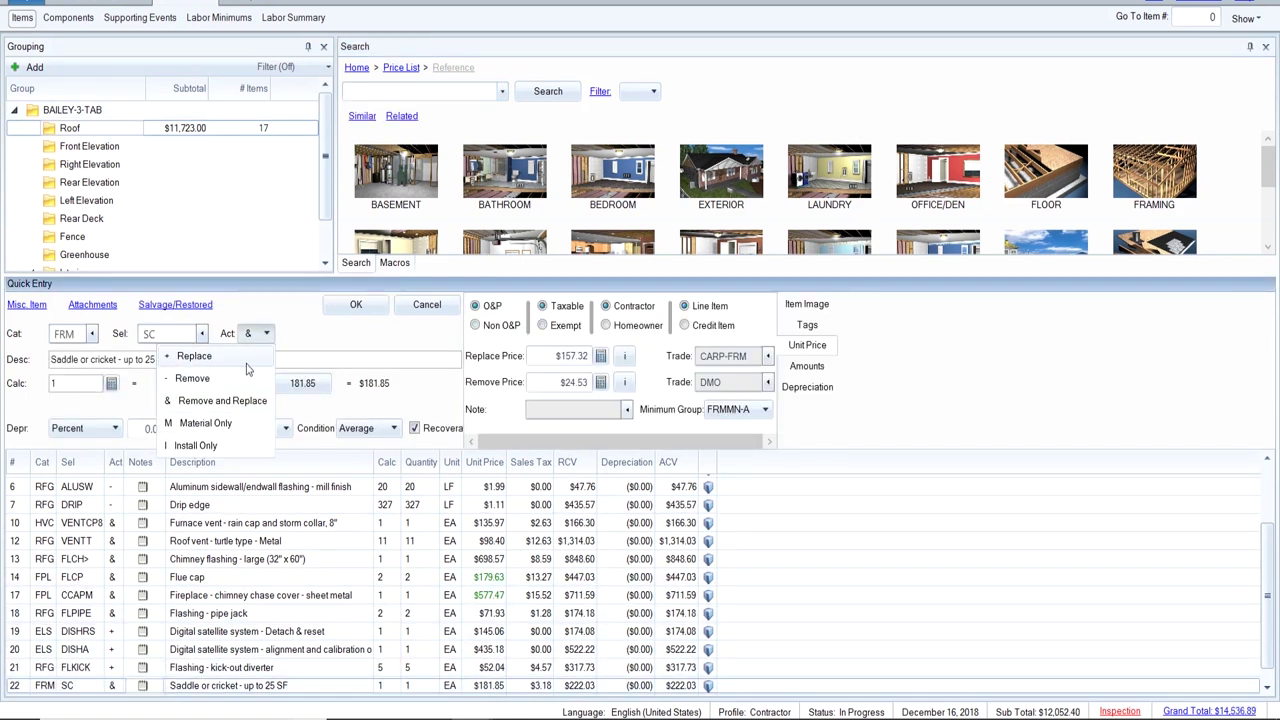
{"action": "left_click", "coordinate": [250, 357]}
{"action": "left_click", "coordinate": [355, 306]}
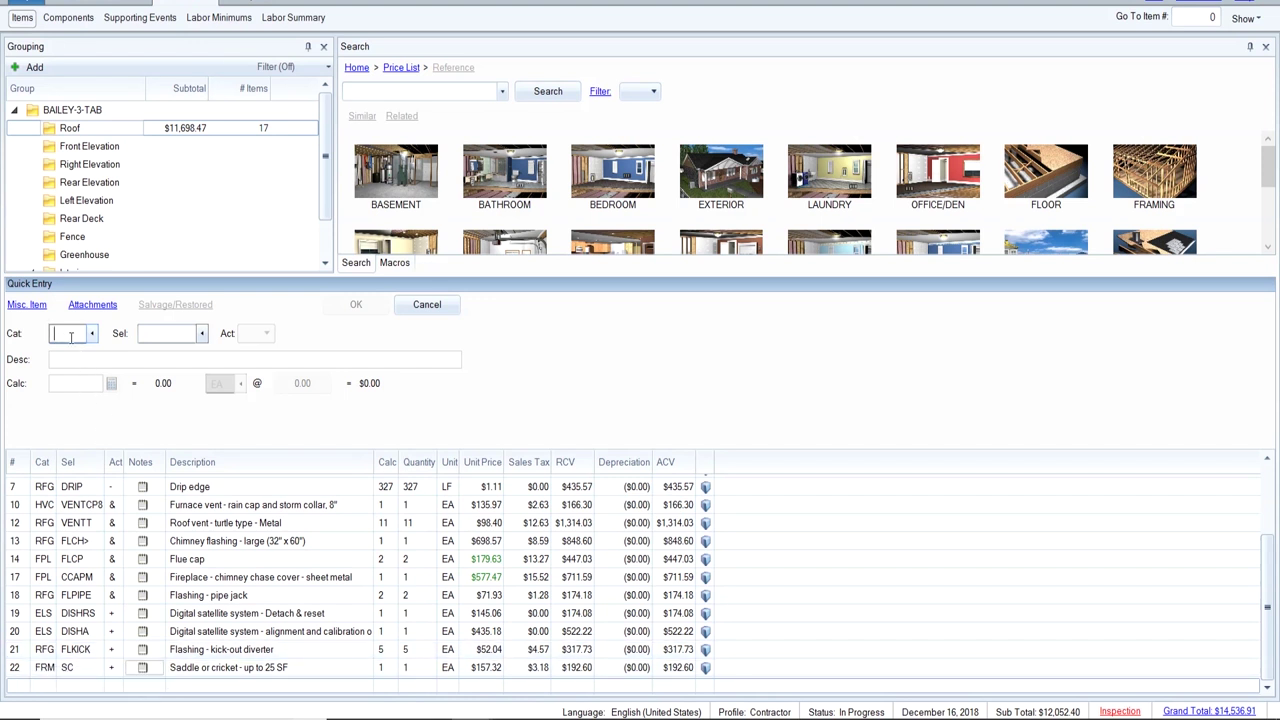
Search the price list for solar items and clear the search.
{"action": "left_click", "coordinate": [390, 91]}
{"action": "type", "text": "solar"}
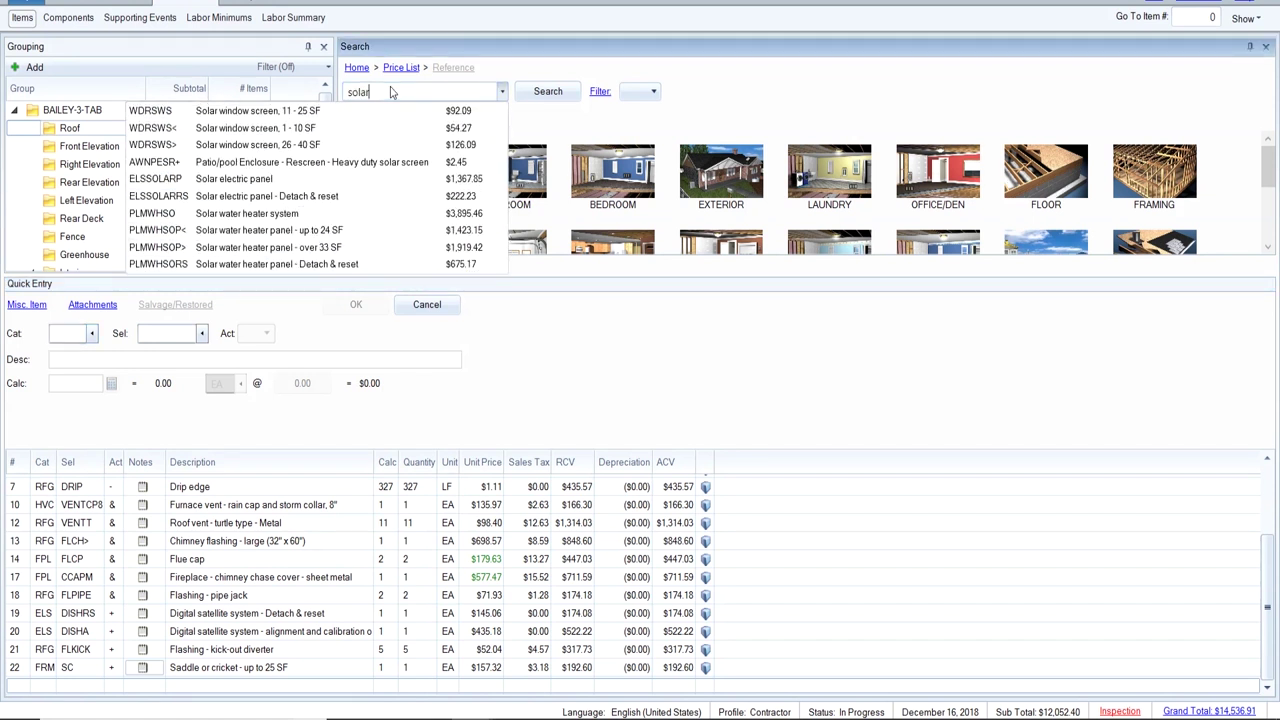
{"action": "key", "text": "BackSpace"}
{"action": "key", "text": "BackSpace"}
{"action": "key", "text": "BackSpace"}
{"action": "key", "text": "BackSpace"}
{"action": "key", "text": "BackSpace"}
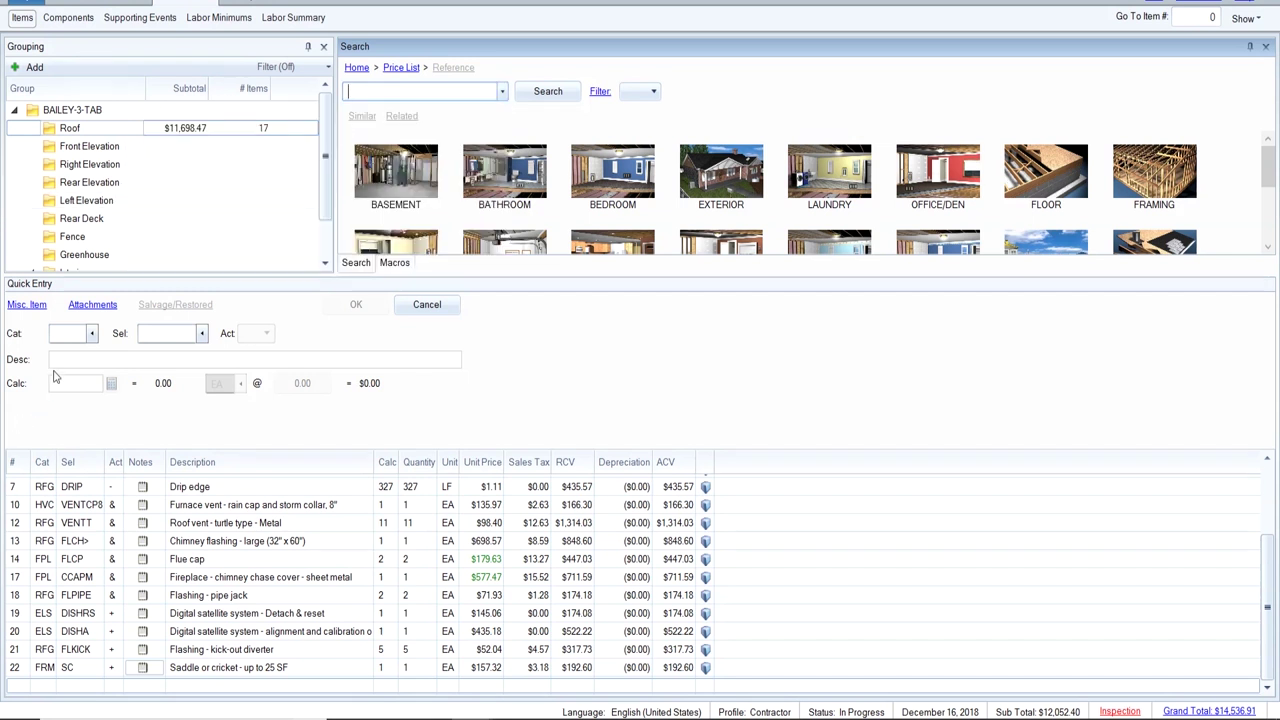
Look up solar among the ELS selectors and choose SOLARP, the solar electric panel, for a line item.
{"action": "left_click", "coordinate": [67, 335]}
{"action": "type", "text": "ELS"}
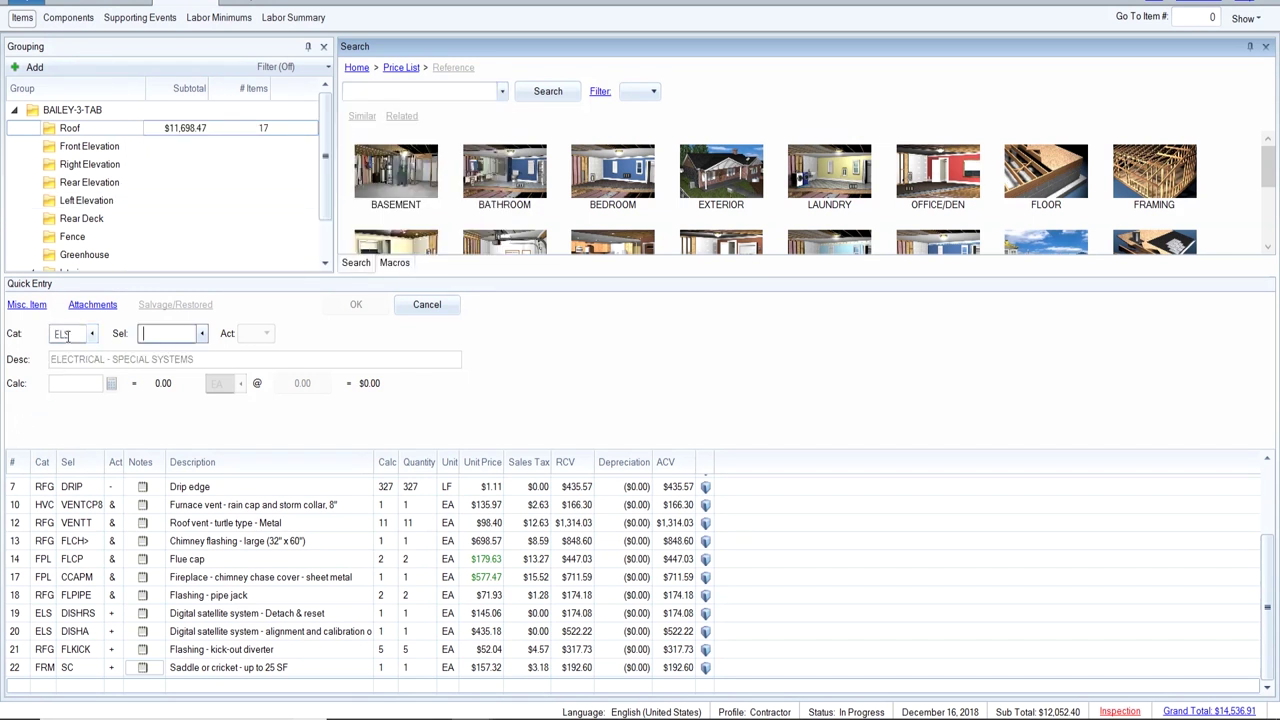
{"action": "left_click", "coordinate": [202, 338]}
{"action": "type", "text": "solar"}
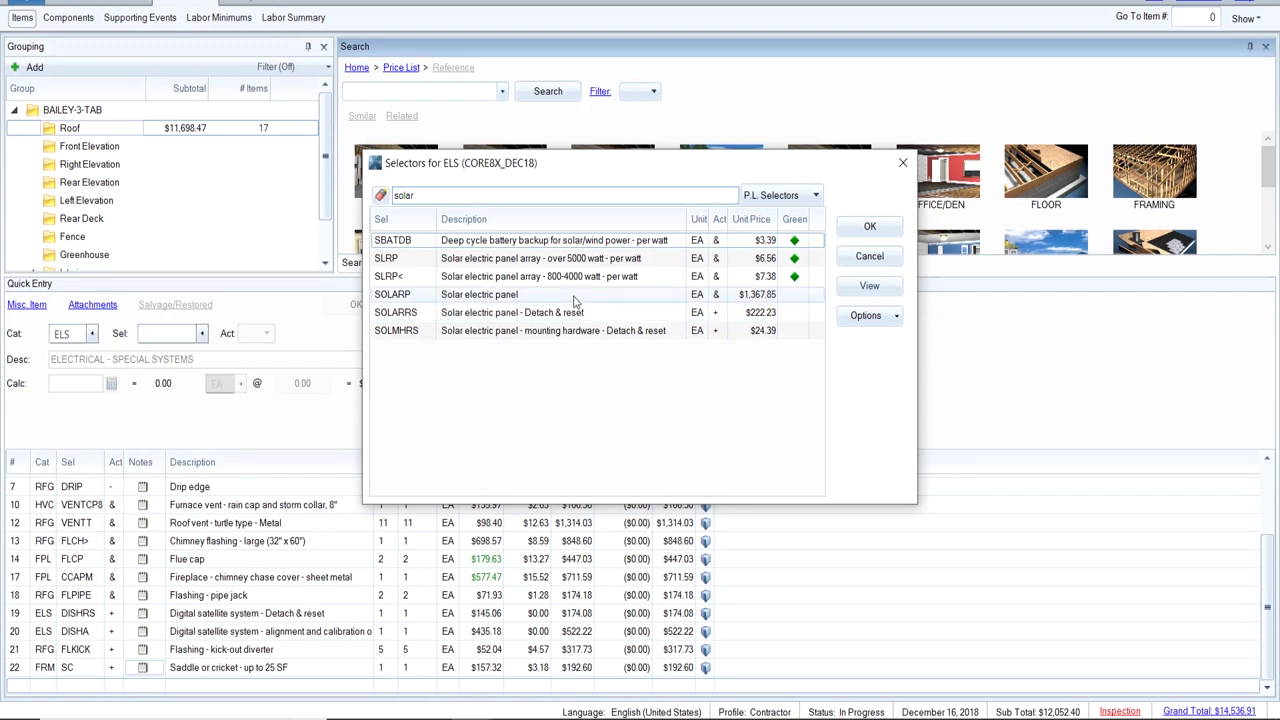
{"action": "double_click", "coordinate": [575, 297]}
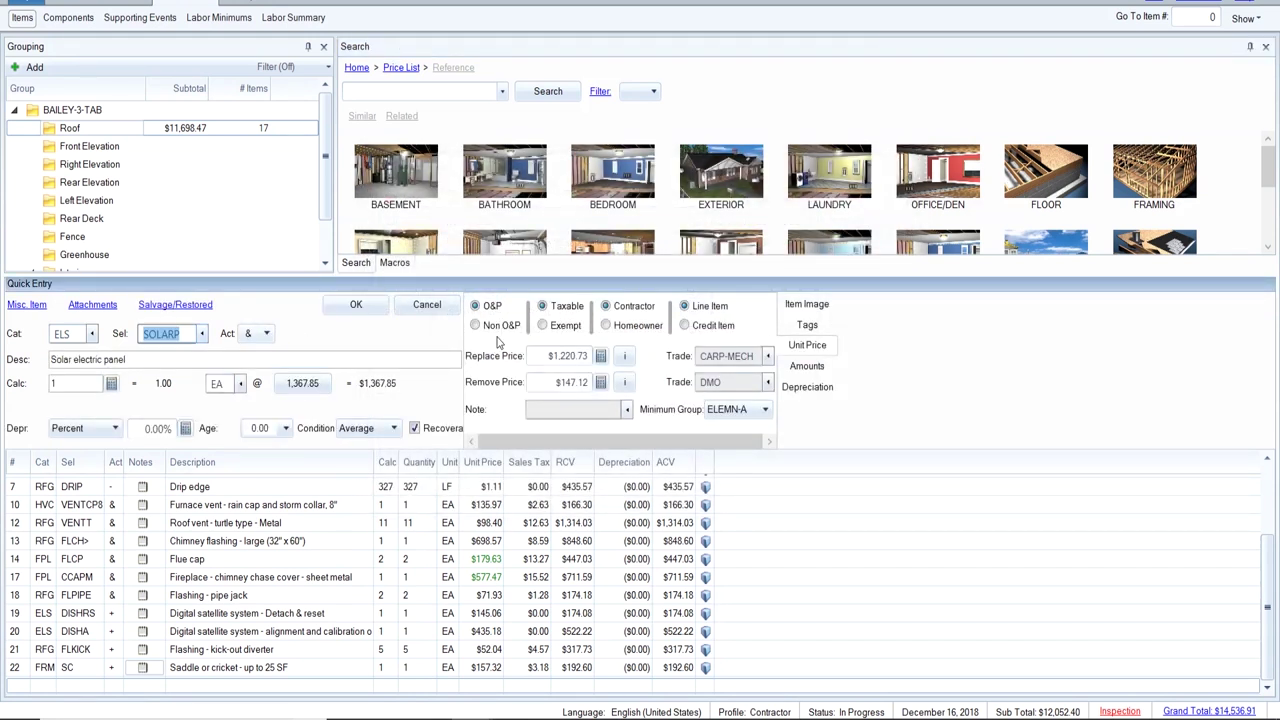
Read the item image and detailed definition of the solar electric panel, and return to its unit price details.
{"action": "left_click", "coordinate": [792, 305]}
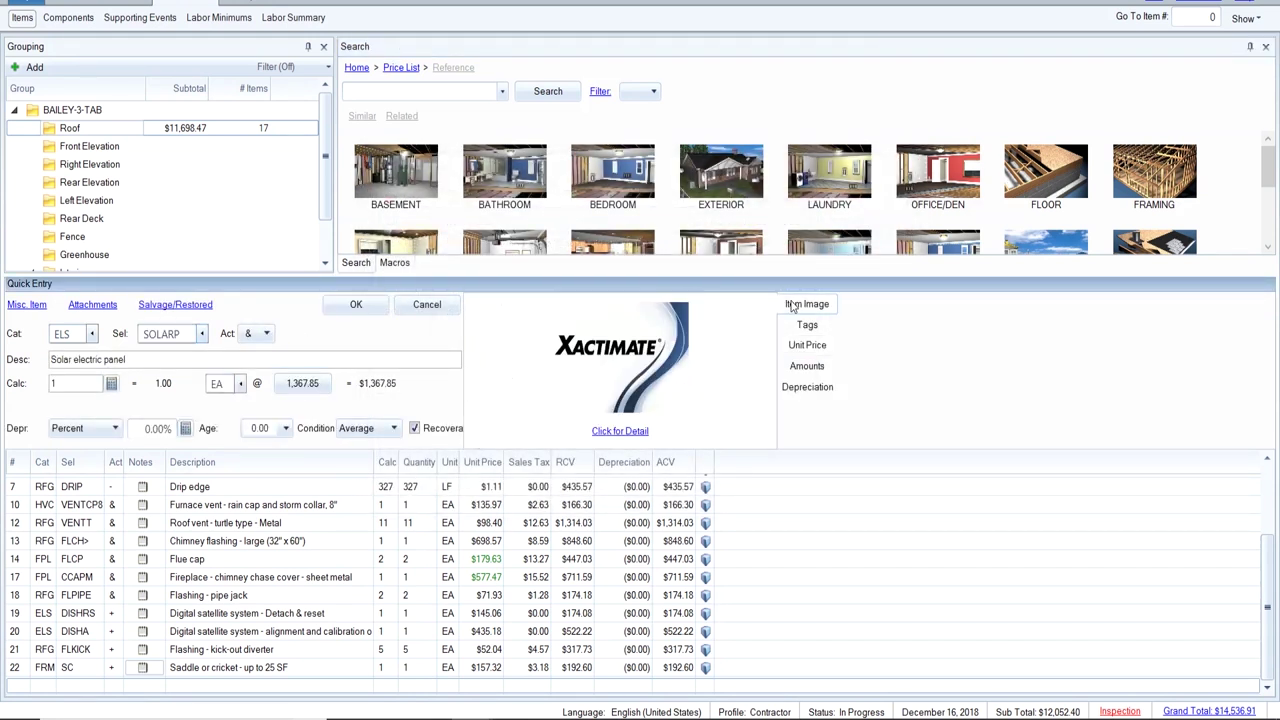
{"action": "left_click", "coordinate": [621, 381]}
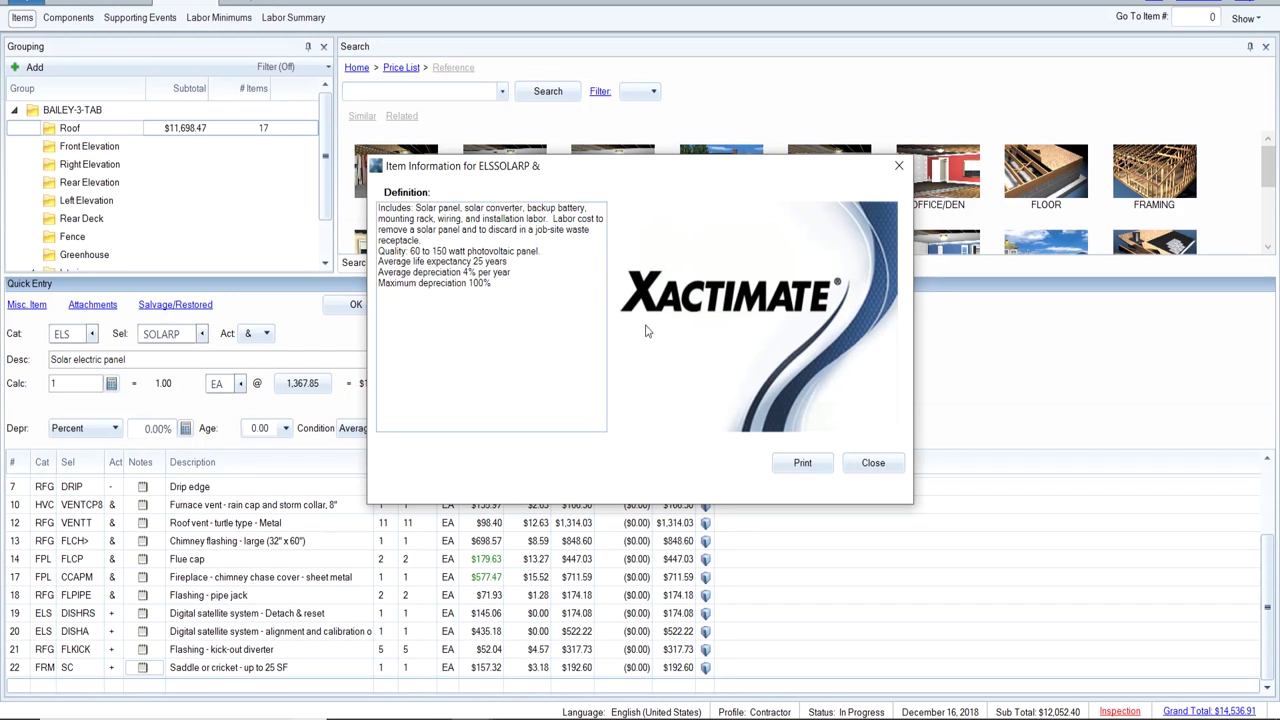
{"action": "left_click", "coordinate": [868, 465]}
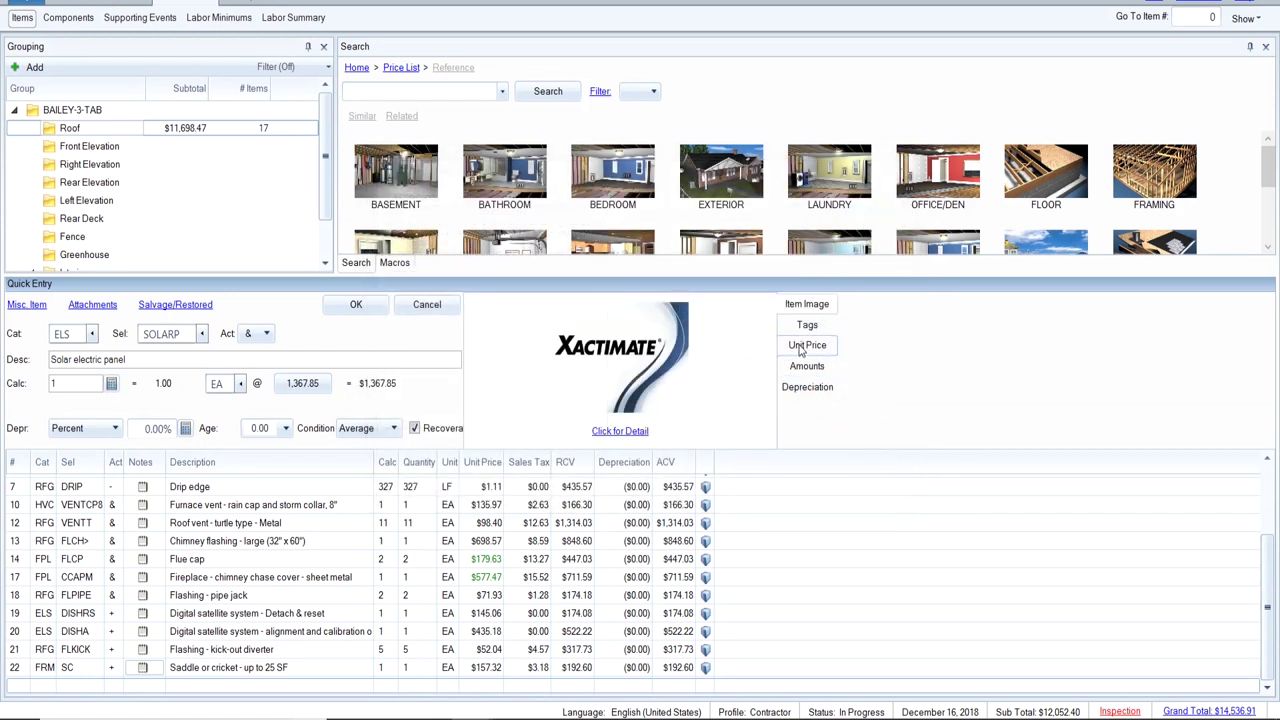
{"action": "left_click", "coordinate": [807, 346]}
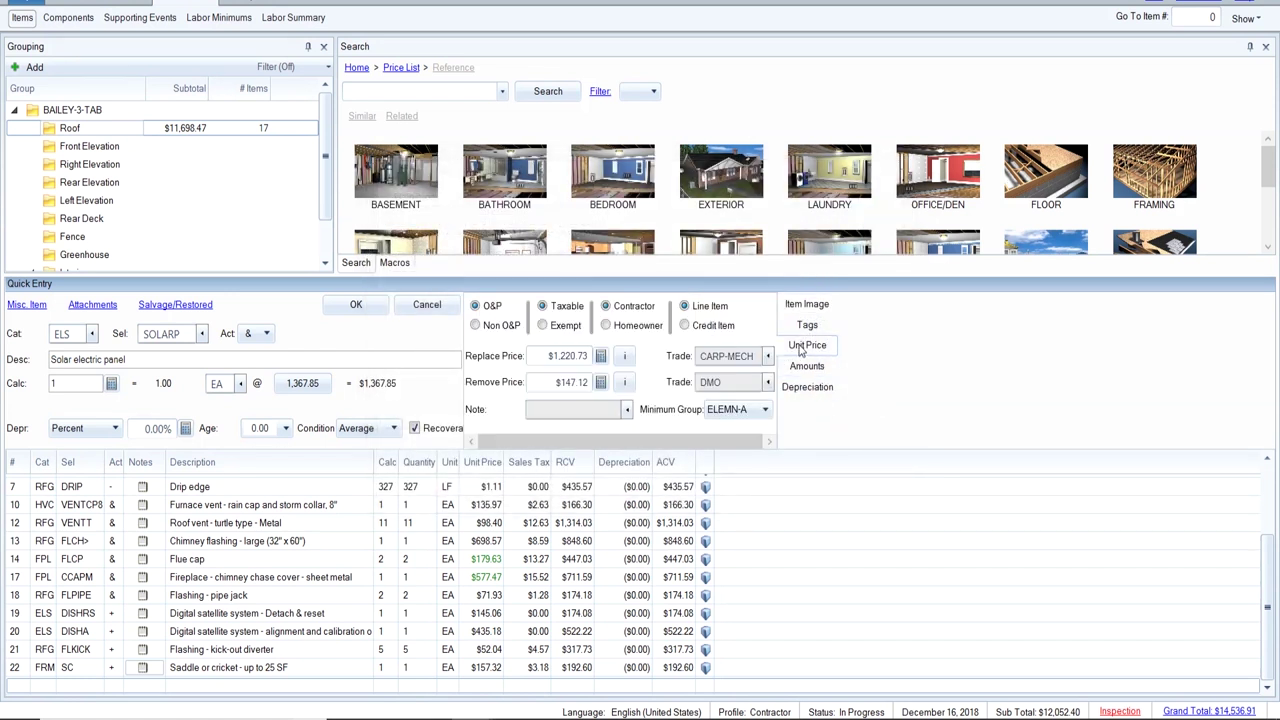
Set the solar panel's removal trade to CARP-MECH and add the item to the Roof group.
{"action": "left_click", "coordinate": [727, 381]}
{"action": "type", "text": "CARP-"}
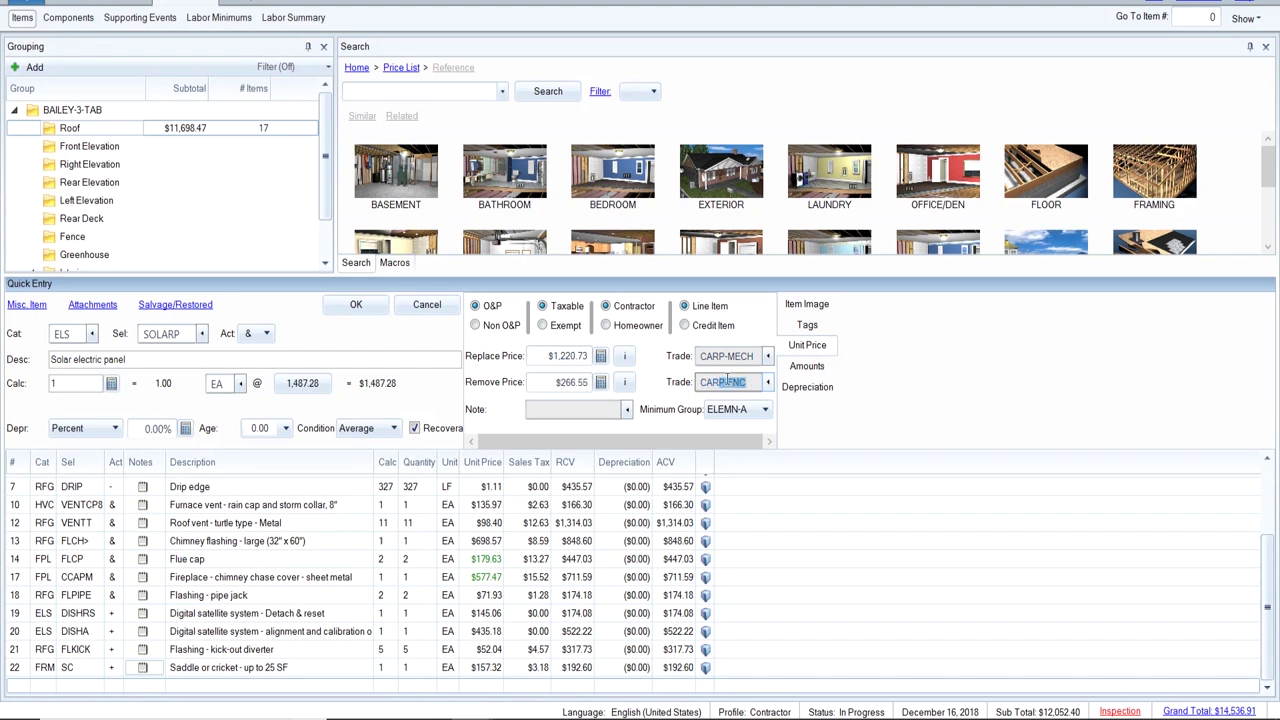
{"action": "type", "text": "MECH"}
{"action": "left_click", "coordinate": [343, 310]}
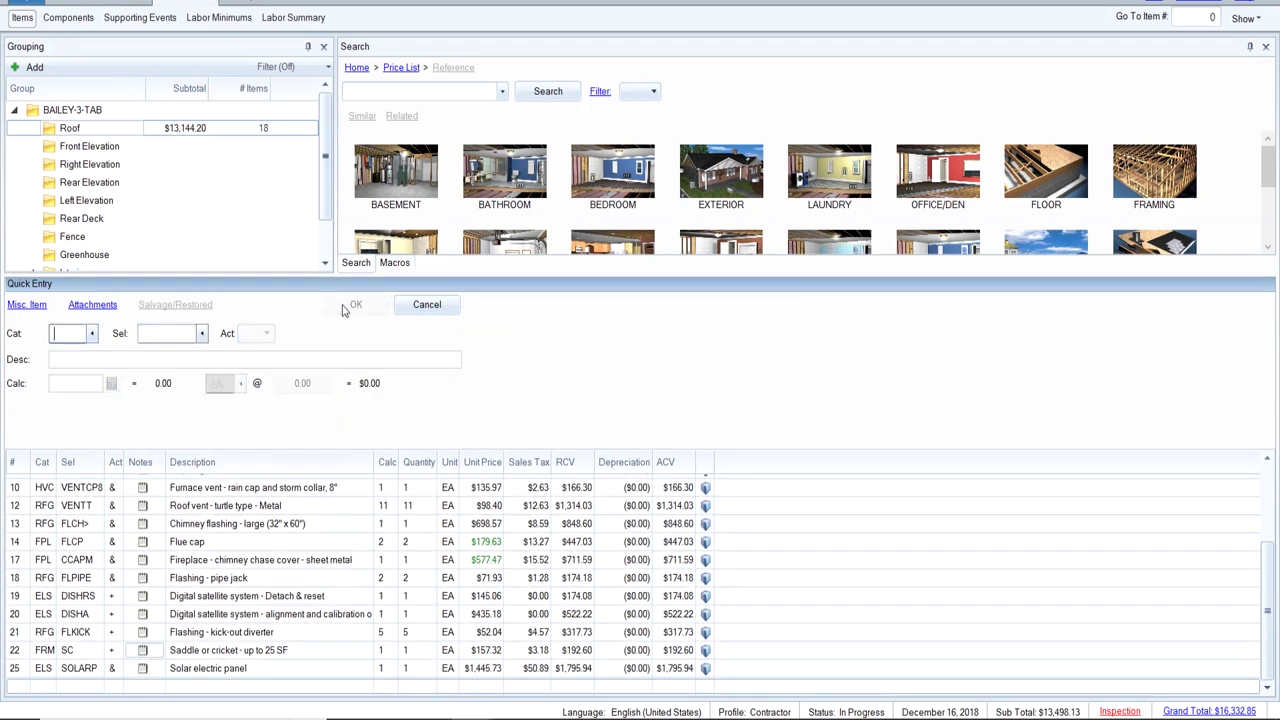
Look up solar among the ELS selectors and choose SOLARRS, the solar electric panel detach and reset, for a new line item.
{"action": "type", "text": "ELS"}
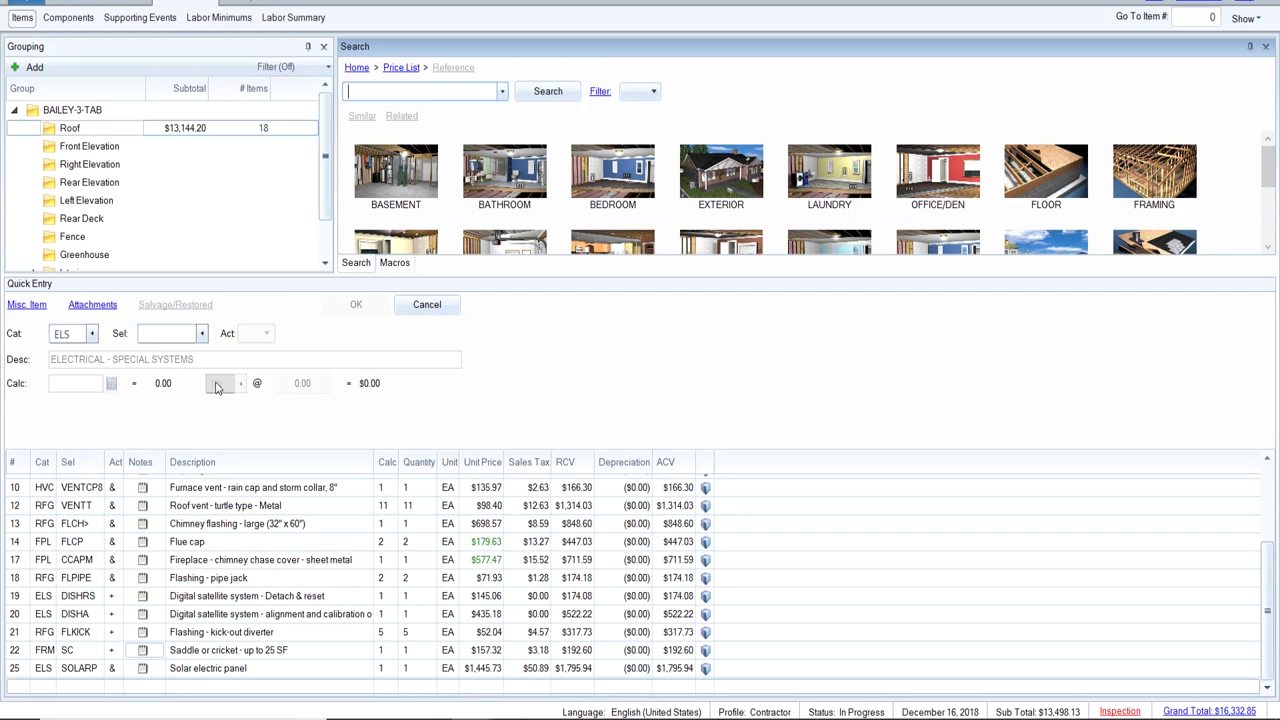
{"action": "left_click", "coordinate": [201, 335]}
{"action": "type", "text": "solar"}
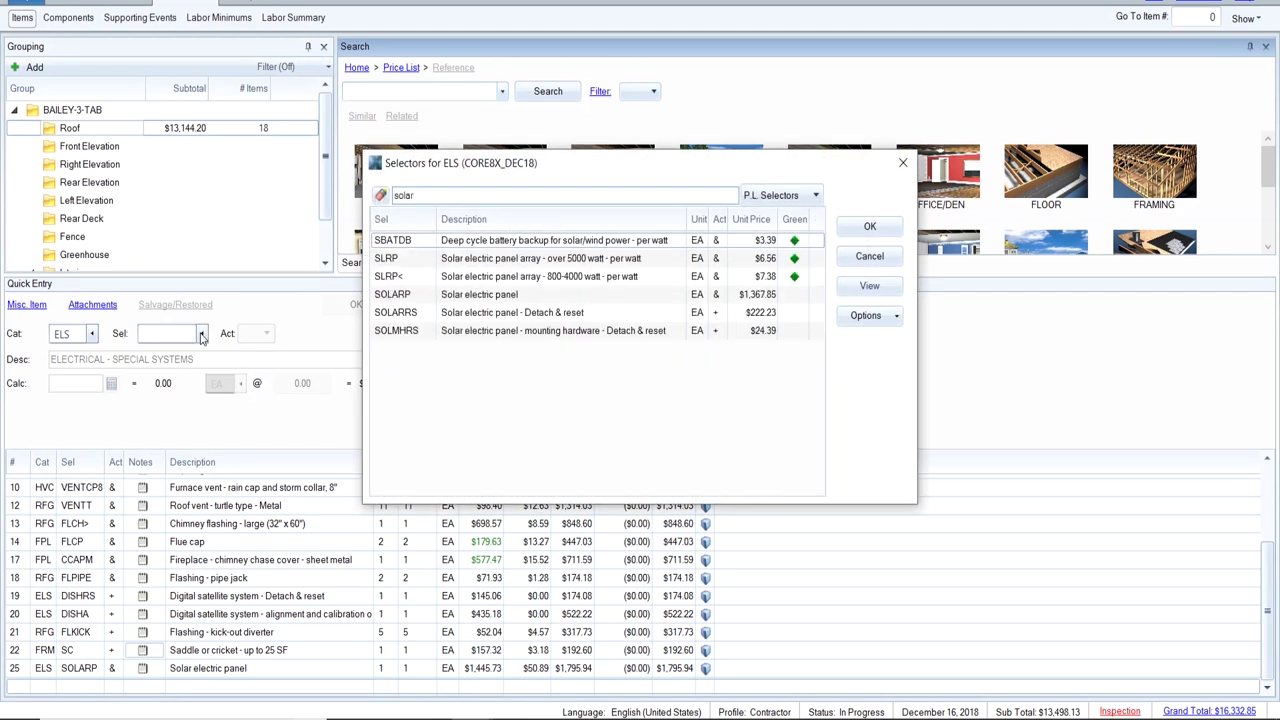
{"action": "left_click", "coordinate": [422, 316]}
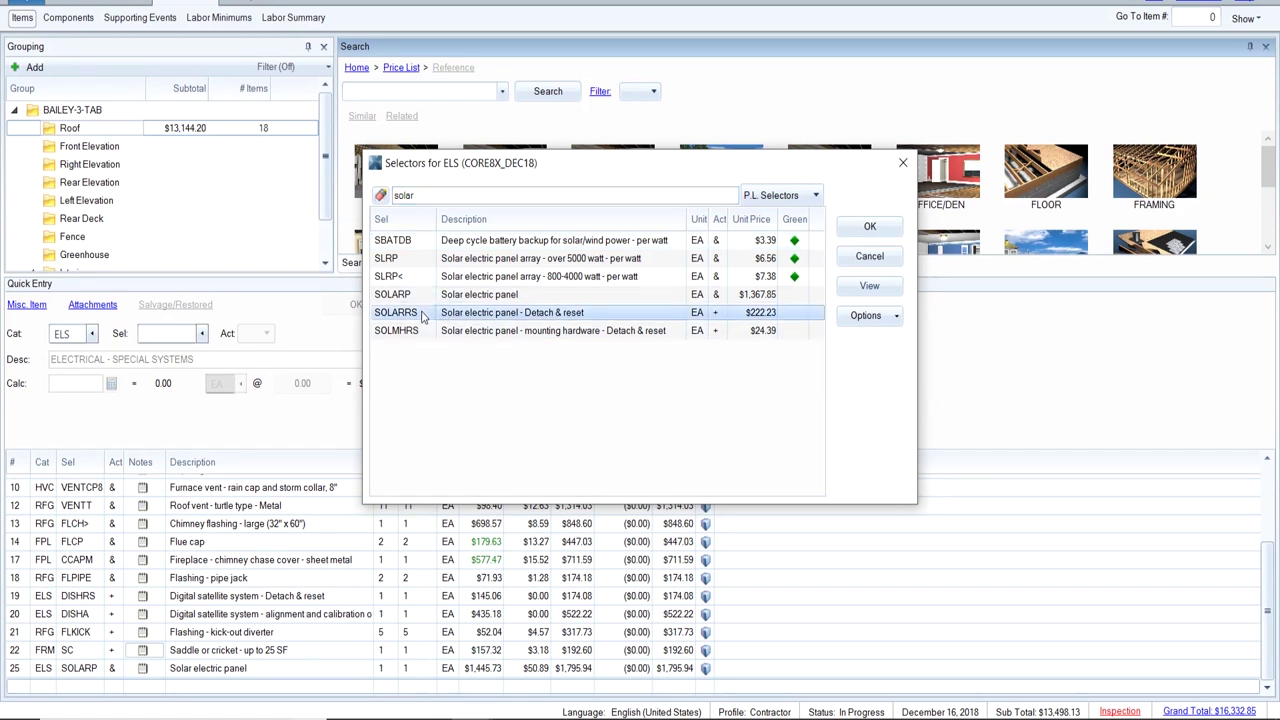
{"action": "double_click", "coordinate": [422, 316]}
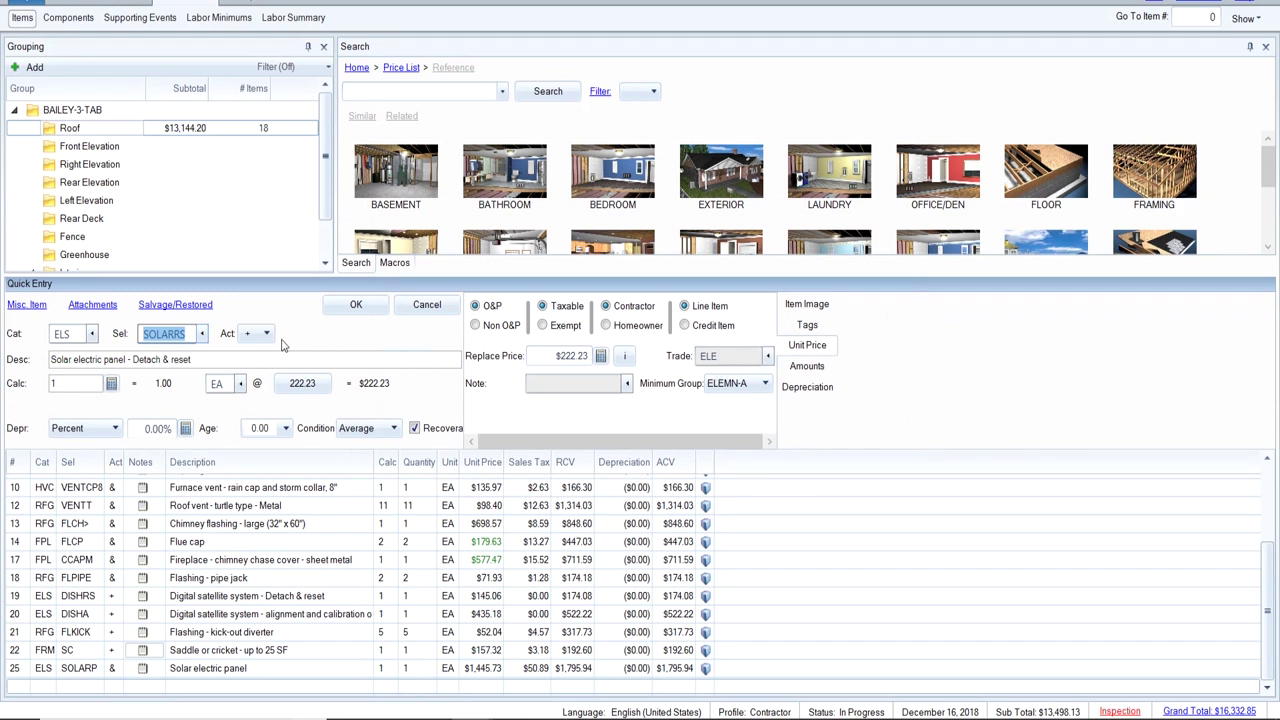
Set the solar panel detach and reset quantity to 26 and add the item to the Roof group.
{"action": "left_click", "coordinate": [91, 389]}
{"action": "type", "text": "26"}
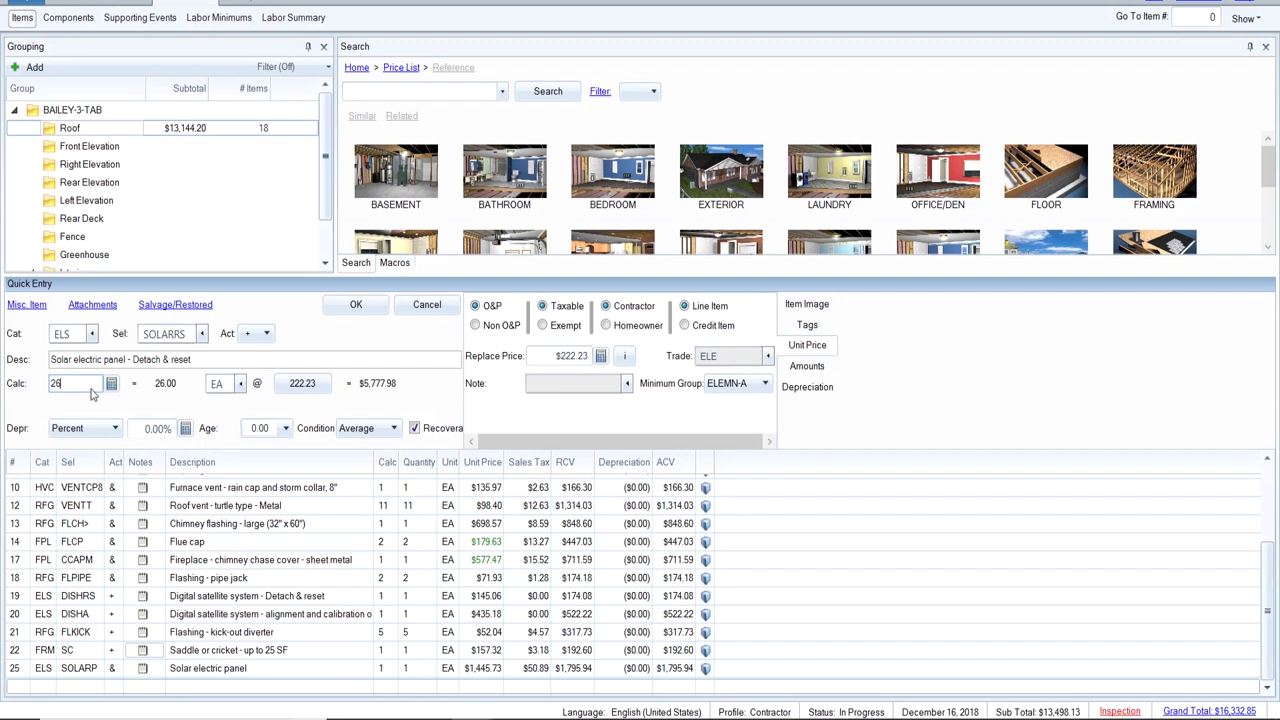
{"action": "double_click", "coordinate": [91, 393]}
{"action": "left_click", "coordinate": [357, 305]}
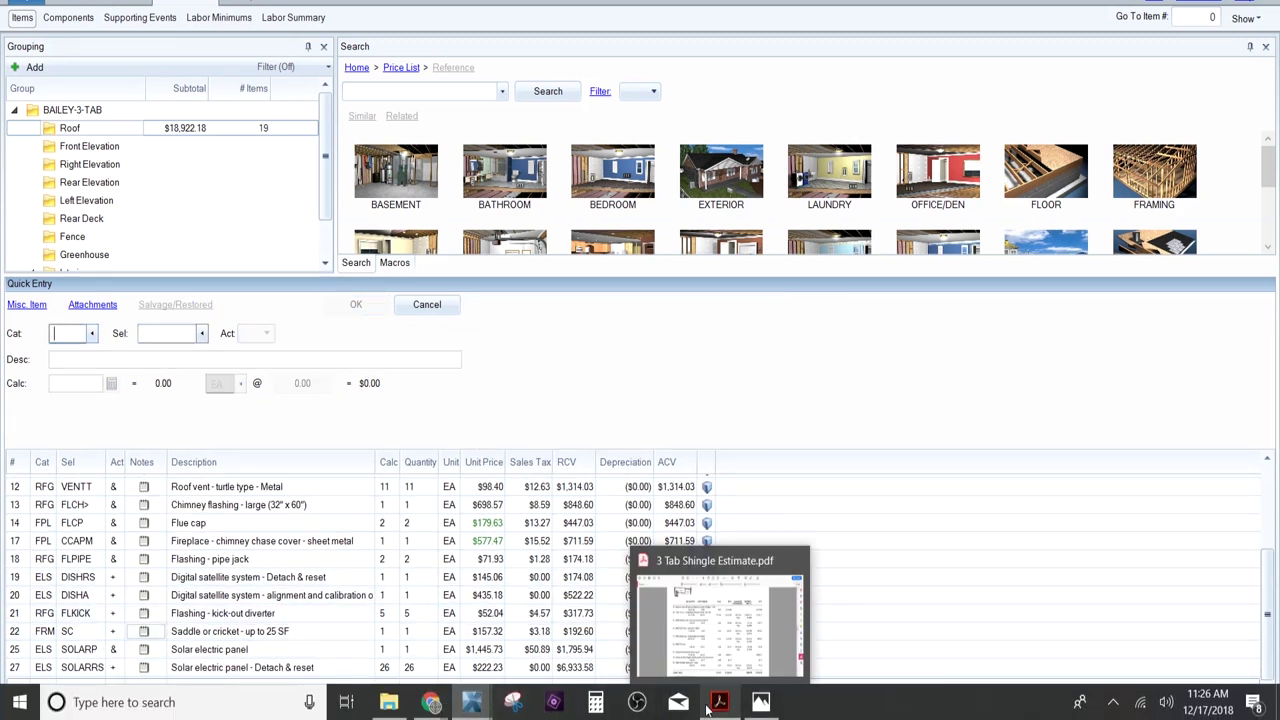
Switch to 3 Tab Shingle Estimate.pdf to check its solar panel detach and reset line, and return to the BAILEY-3-TAB estimate in Xactimate.
{"action": "left_click", "coordinate": [709, 706]}
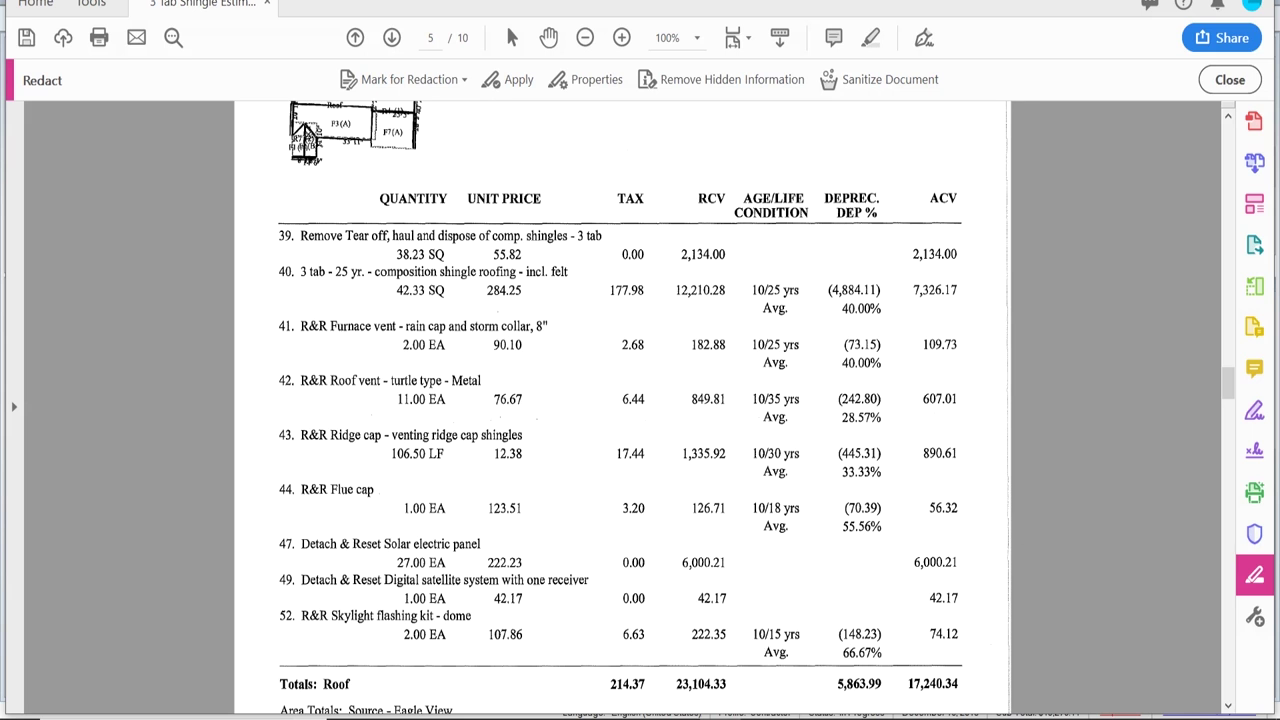
{"action": "mouse_move", "coordinate": [466, 716]}
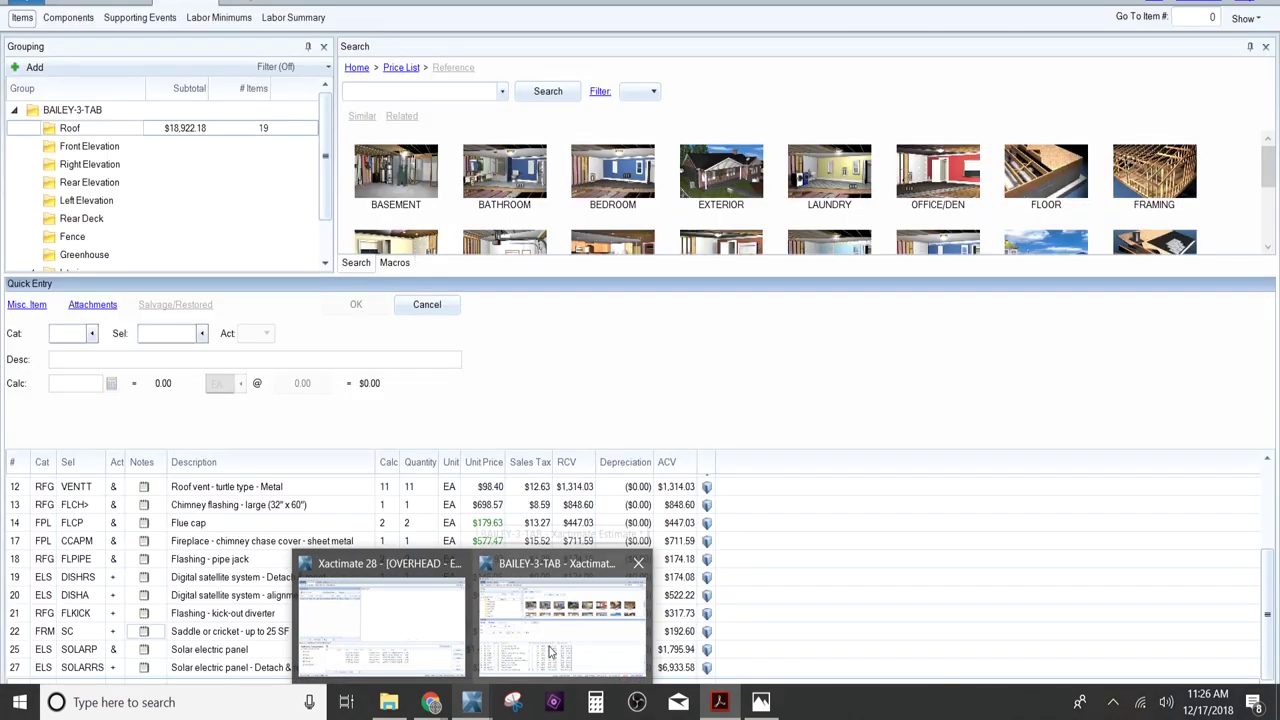
{"action": "left_click", "coordinate": [549, 652]}
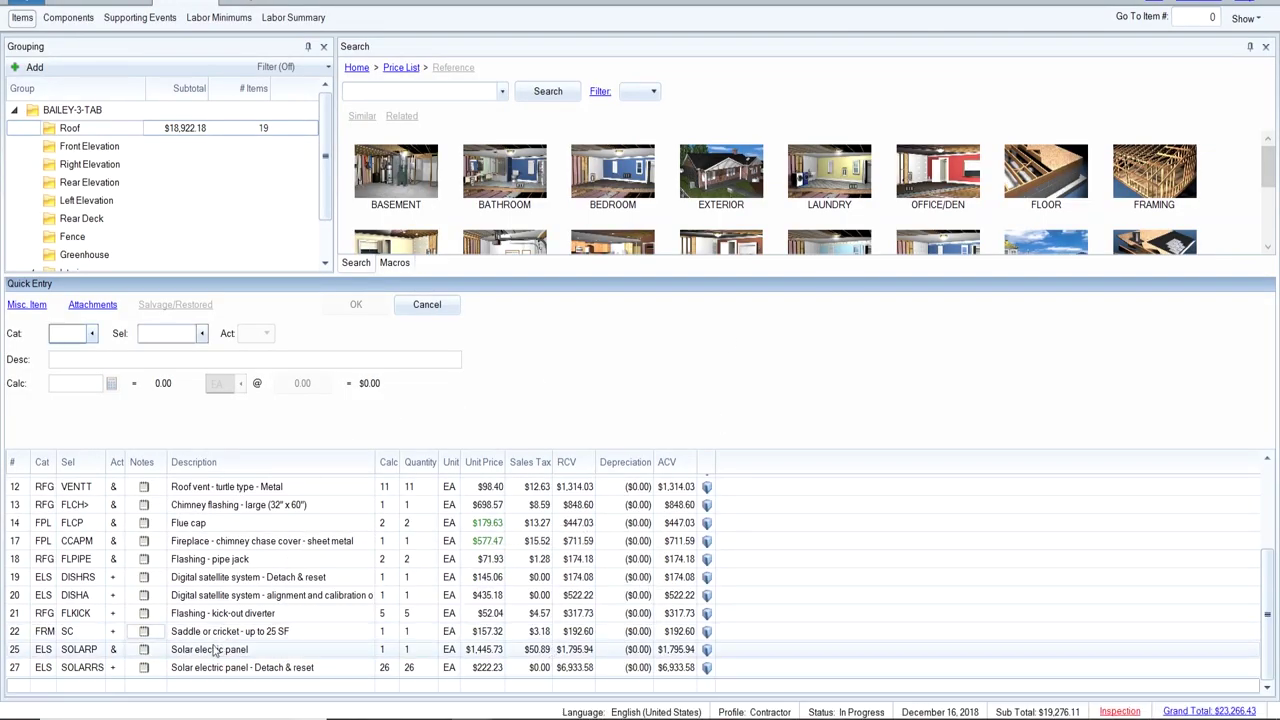
Open the SOLARRS line item and read its image details and full definition.
{"action": "left_click", "coordinate": [165, 688]}
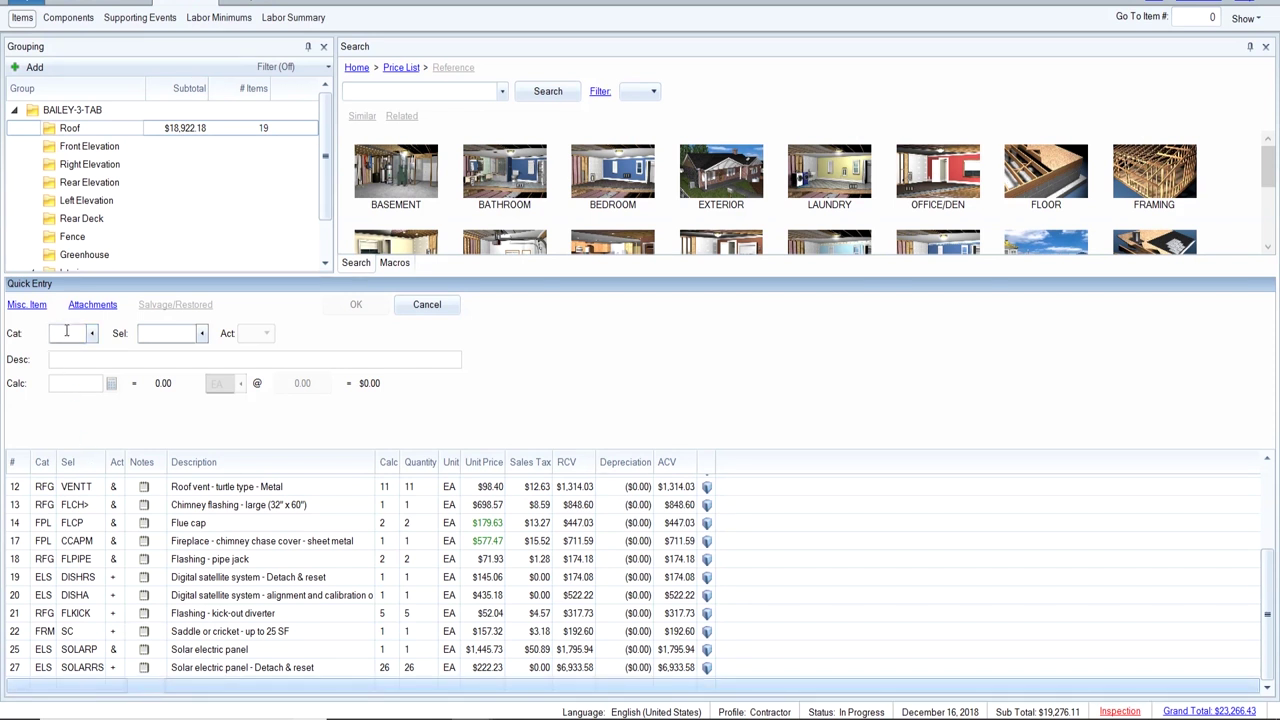
{"action": "left_click", "coordinate": [157, 667]}
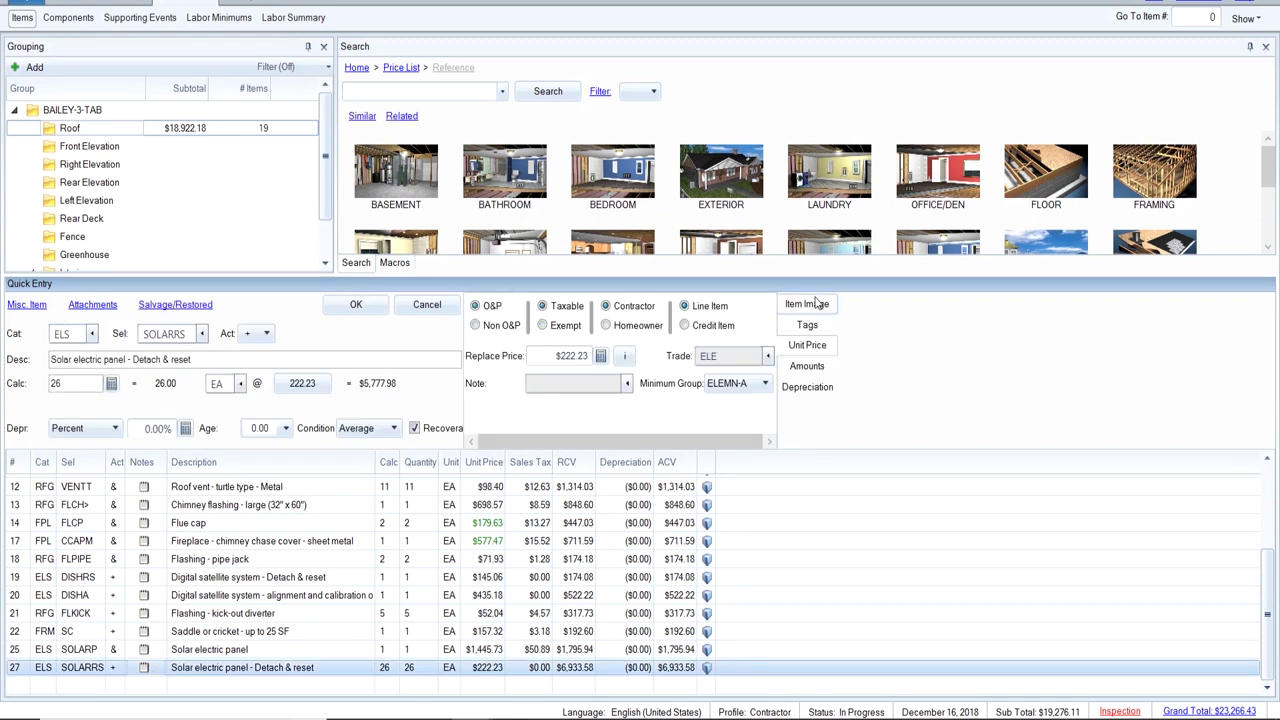
{"action": "left_click", "coordinate": [807, 303]}
{"action": "left_click", "coordinate": [623, 350]}
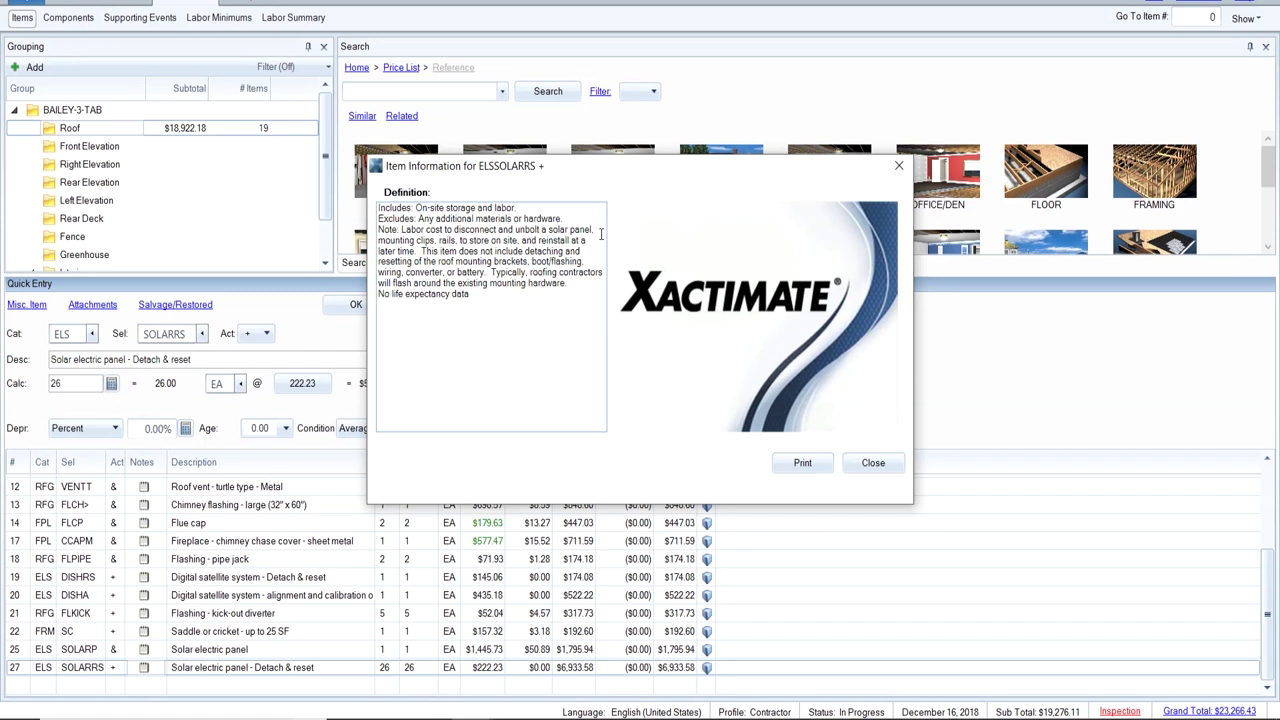
{"action": "left_click", "coordinate": [862, 464]}
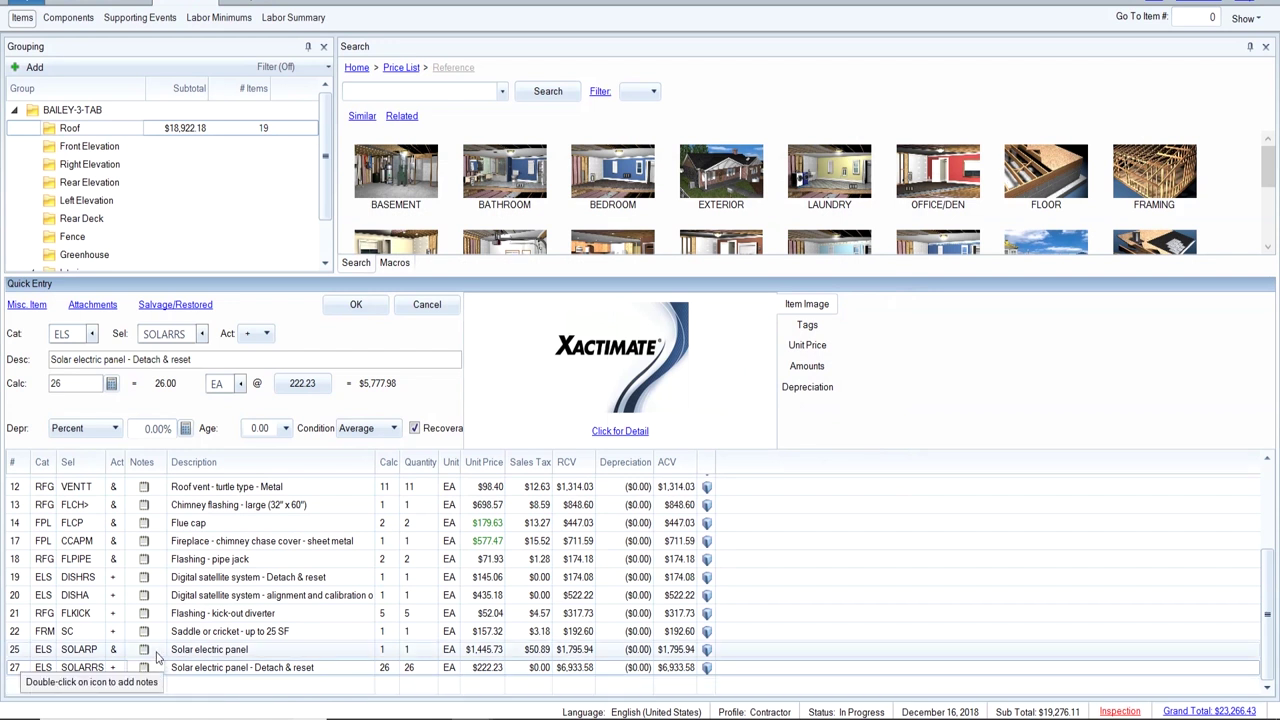
Start a new ELS line item with selector SLRP<, the 800-4000 watt solar electric panel array, and read its detailed definition.
{"action": "left_click", "coordinate": [155, 686]}
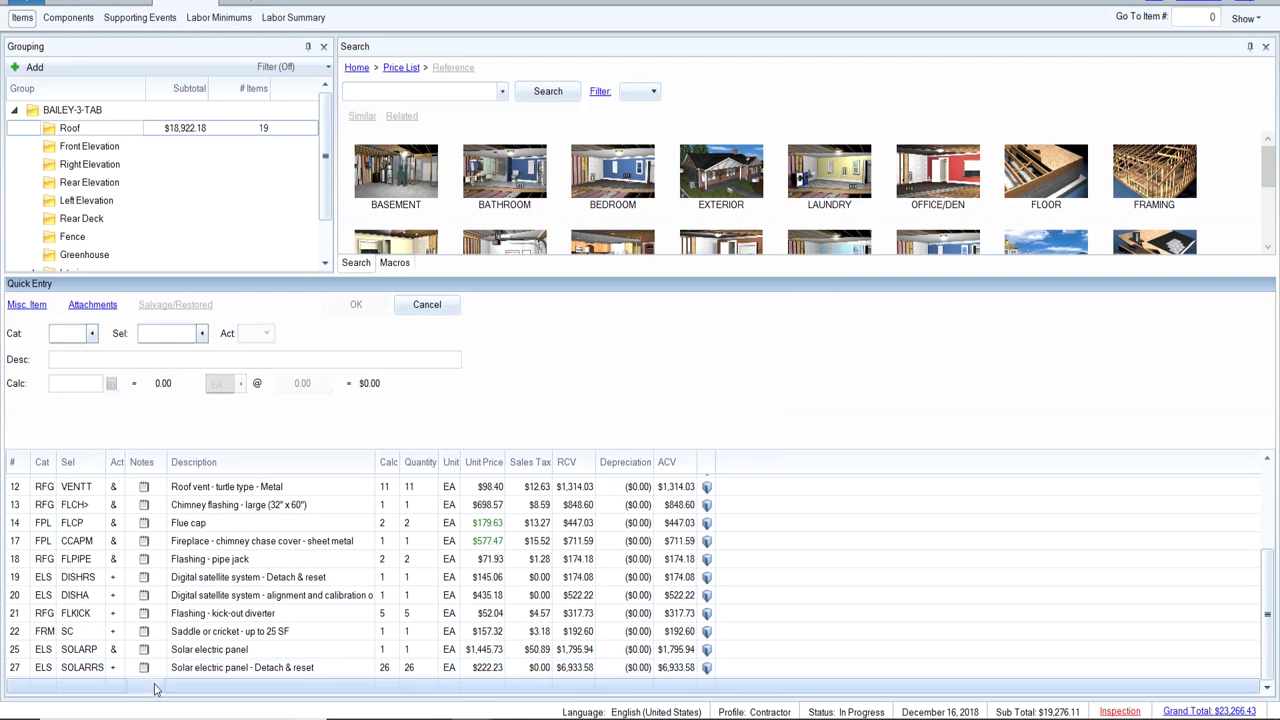
{"action": "left_click", "coordinate": [75, 338]}
{"action": "type", "text": "els"}
{"action": "key", "text": "Tab"}
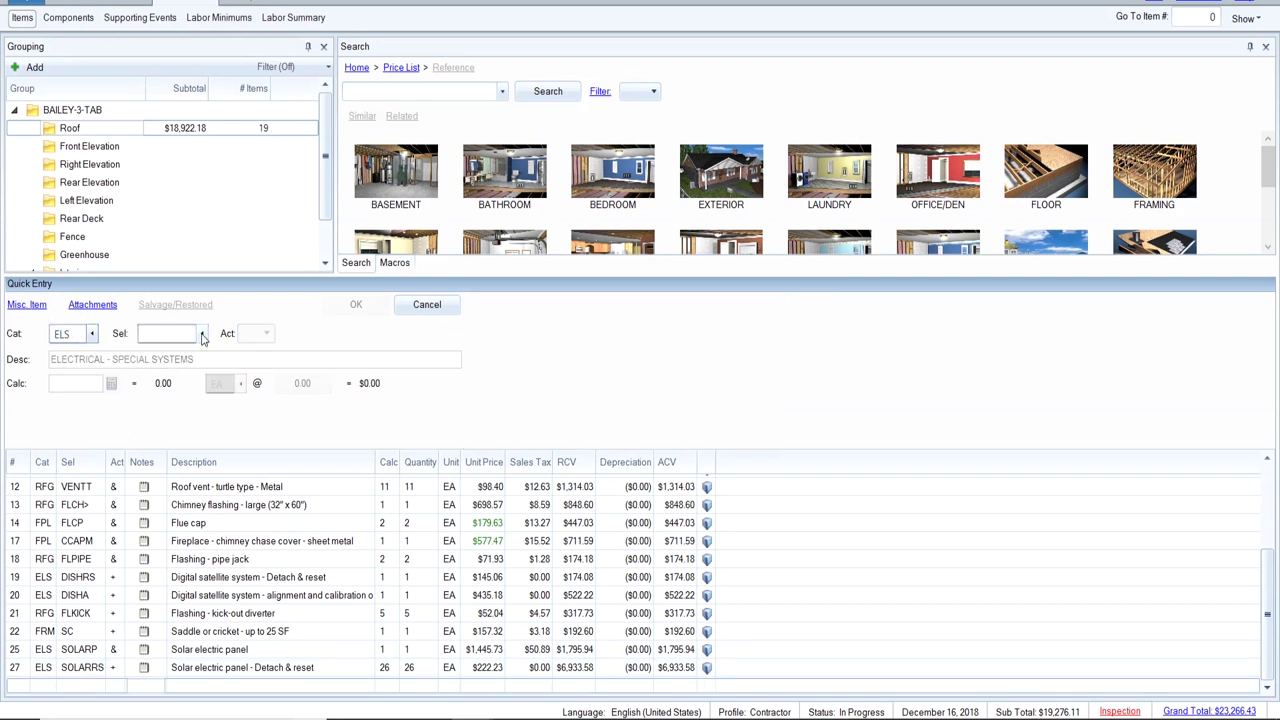
{"action": "left_click", "coordinate": [202, 338]}
{"action": "type", "text": "solar"}
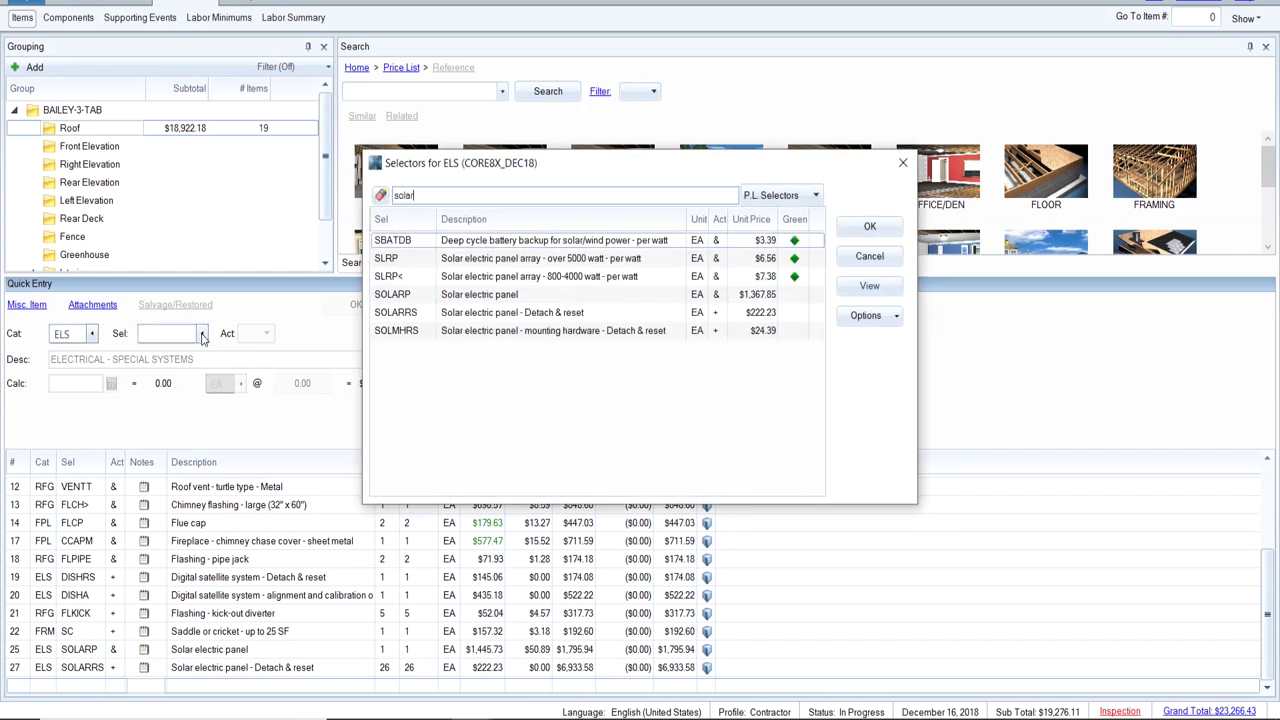
{"action": "double_click", "coordinate": [443, 279]}
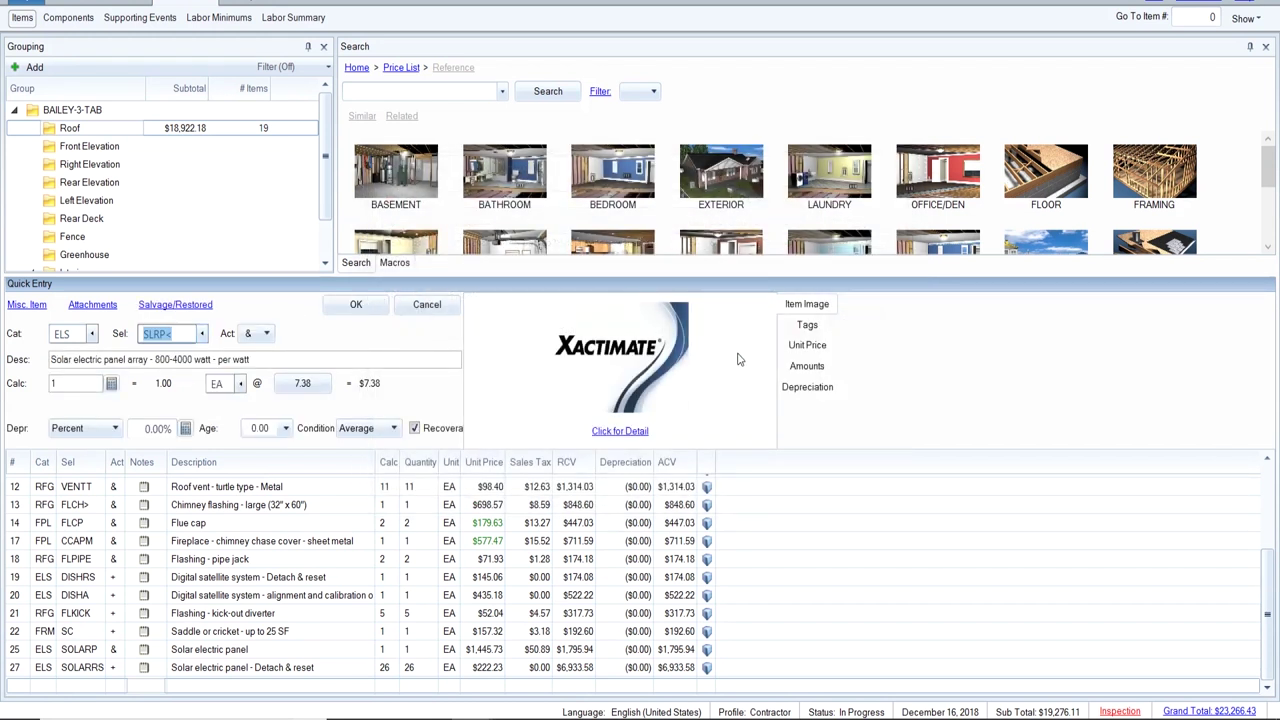
{"action": "left_click", "coordinate": [640, 383]}
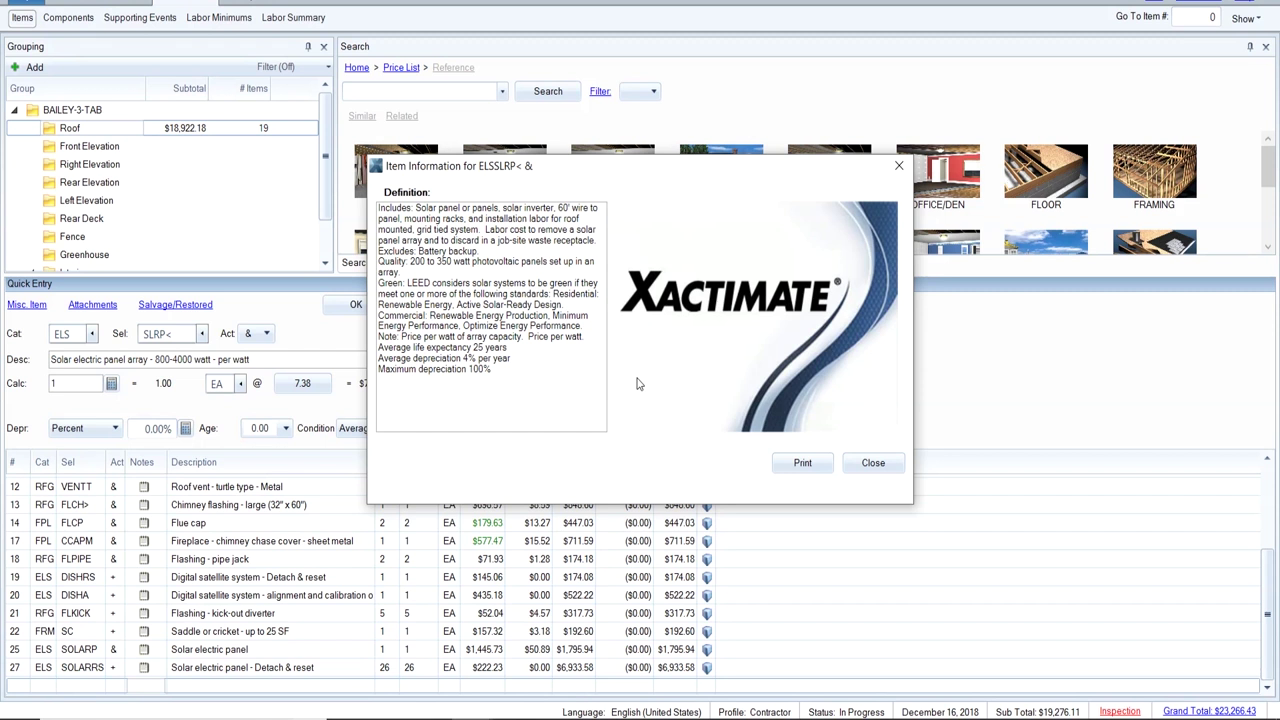
Switch to the Google Drive inspection photos, examine the photovoltaic disconnect label in IMG_8699.JPG, and return to the Xactimate estimate.
{"action": "mouse_move", "coordinate": [418, 716]}
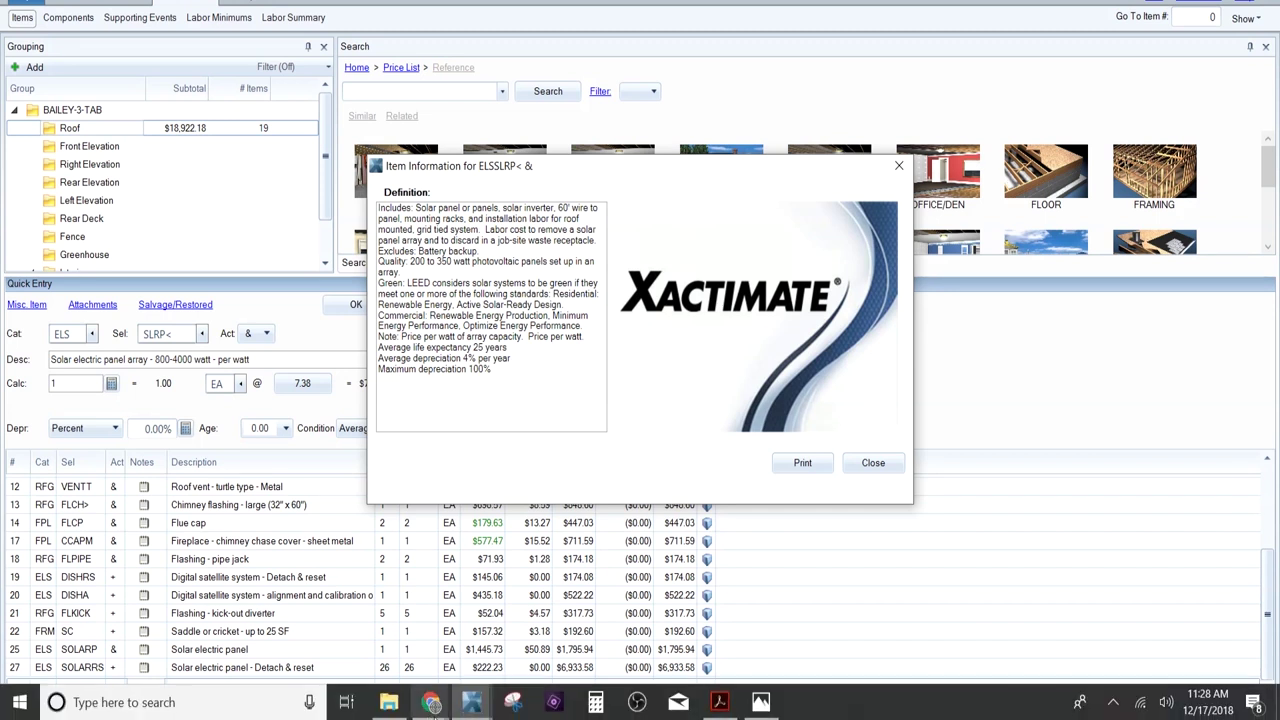
{"action": "left_click", "coordinate": [368, 655]}
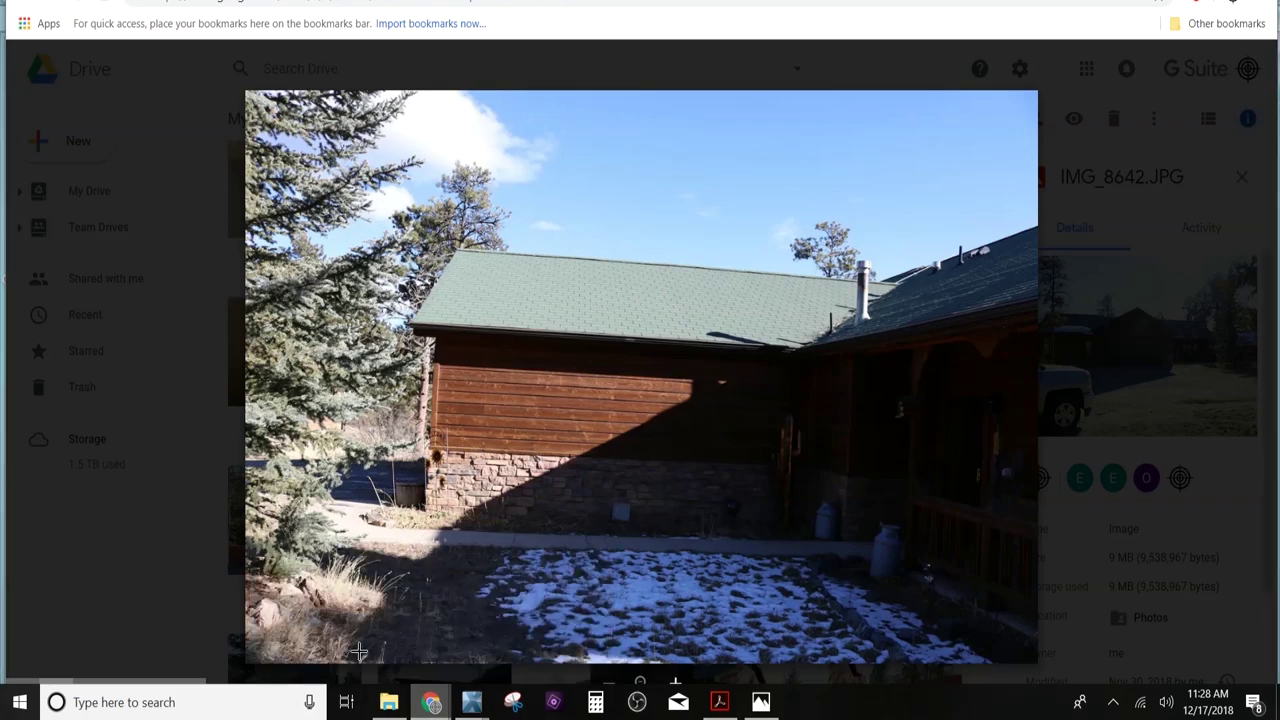
{"action": "left_click", "coordinate": [32, 64]}
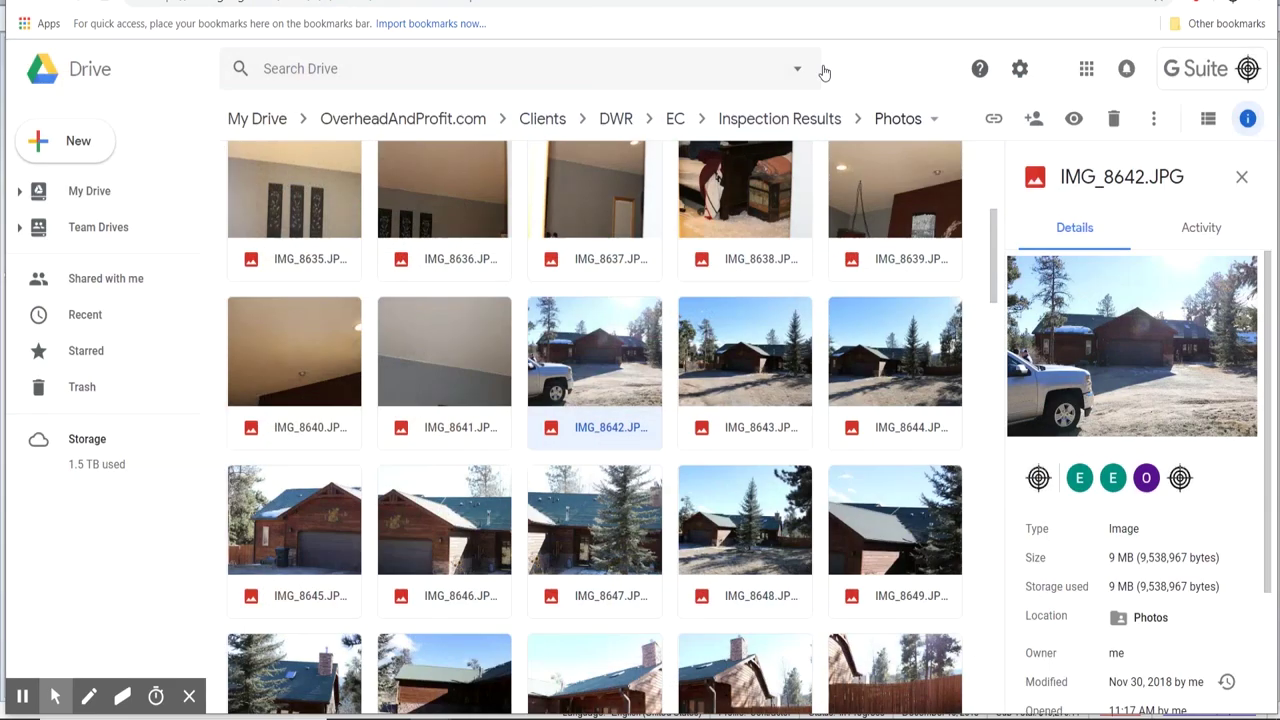
{"action": "left_click_drag", "start_coordinate": [995, 236], "coordinate": [997, 537]}
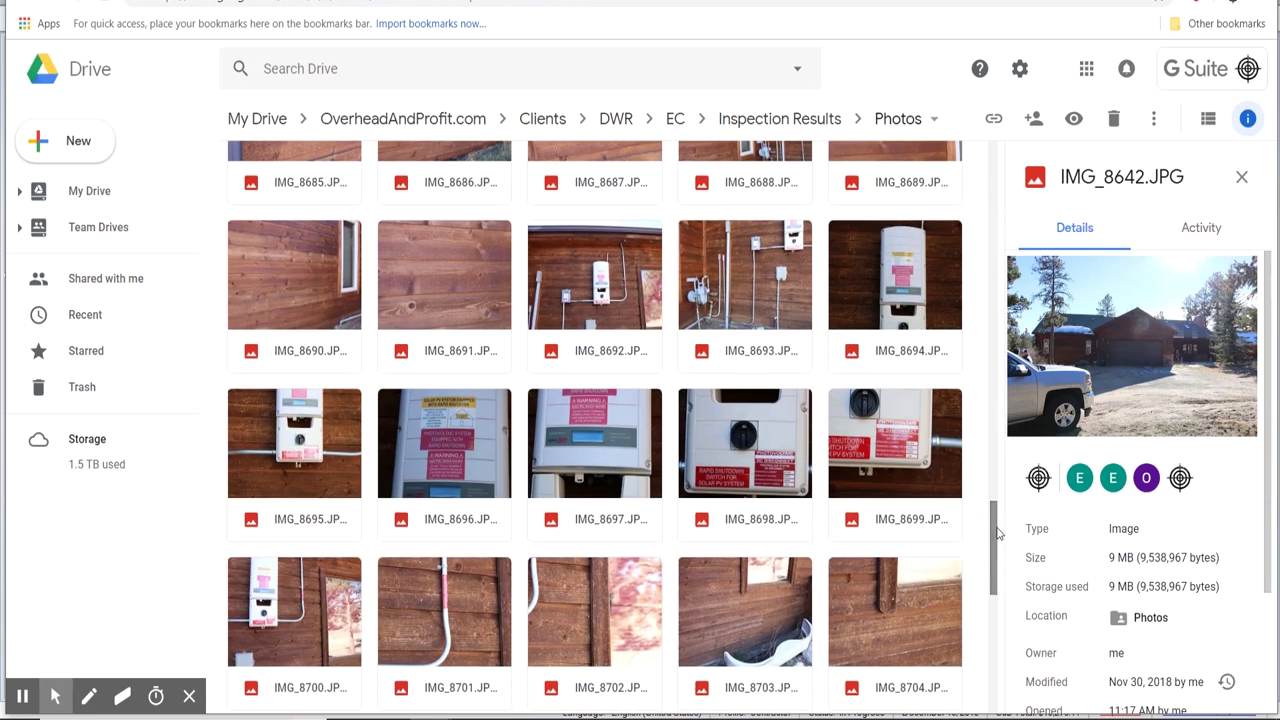
{"action": "double_click", "coordinate": [895, 453]}
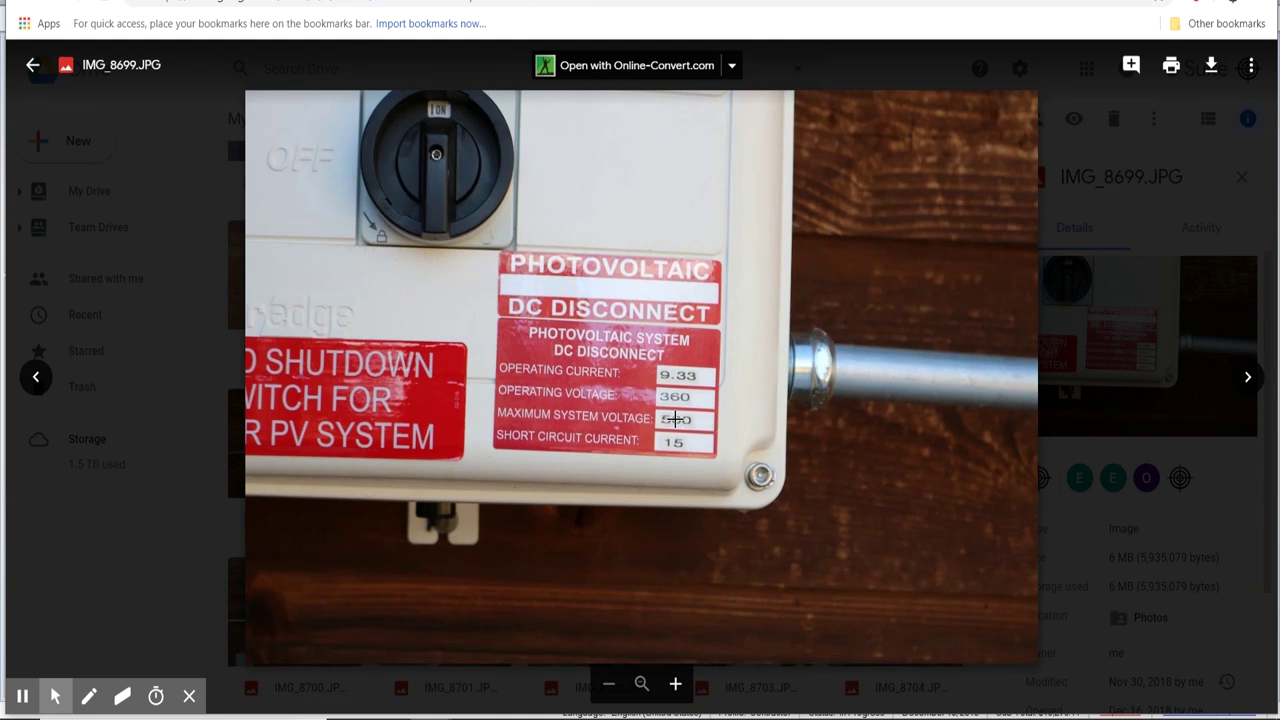
{"action": "mouse_move", "coordinate": [482, 703]}
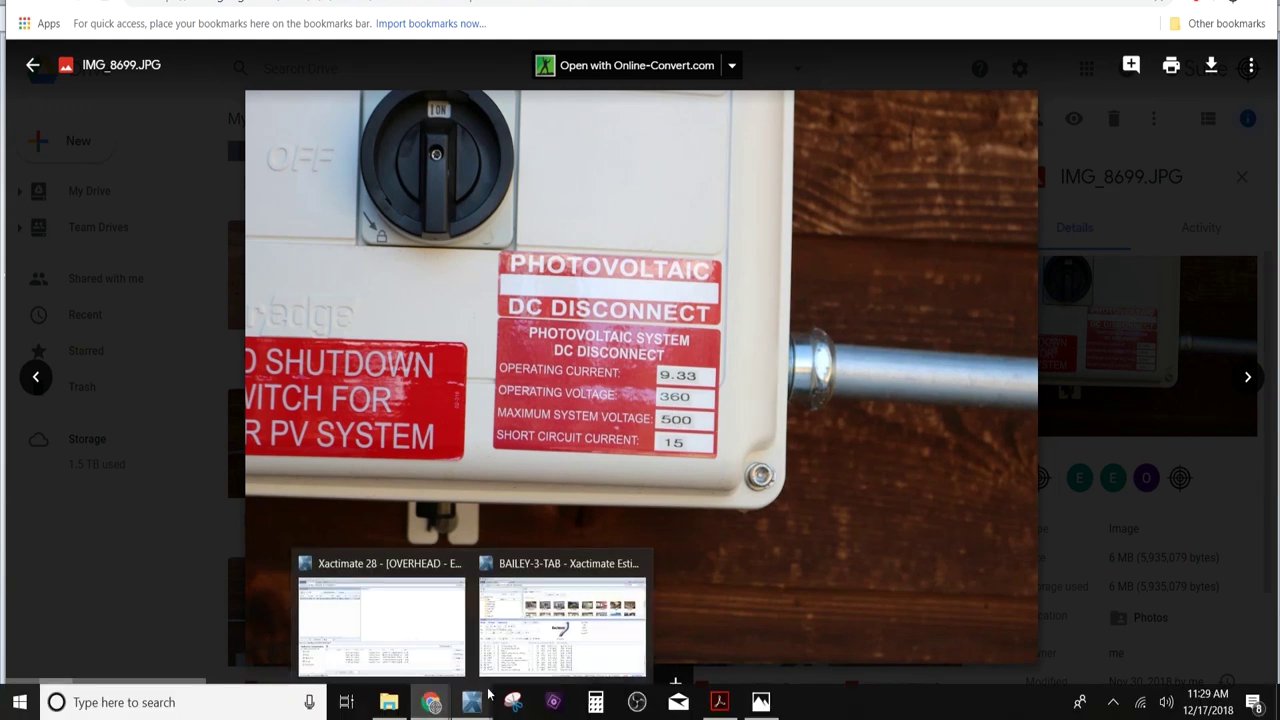
{"action": "left_click", "coordinate": [533, 648]}
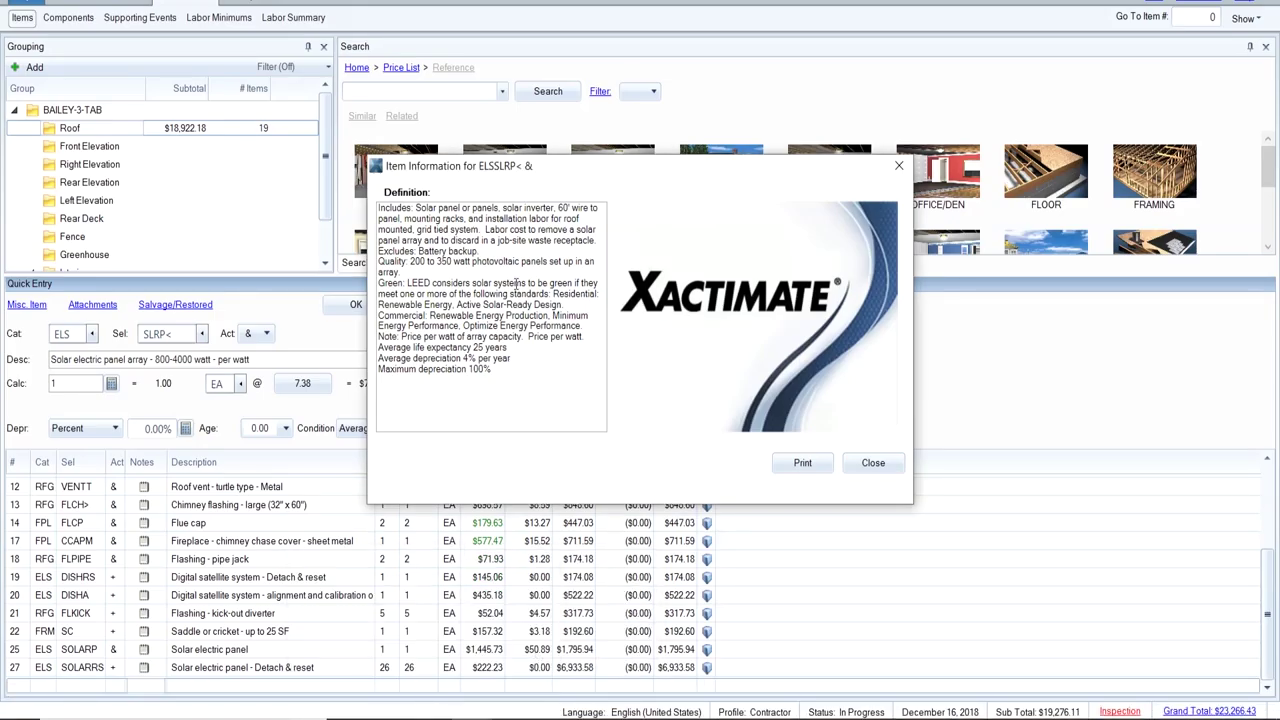
Switch the entry to selector SLRP, the over 5000 watt solar array, and read its detailed definition.
{"action": "left_click", "coordinate": [871, 463]}
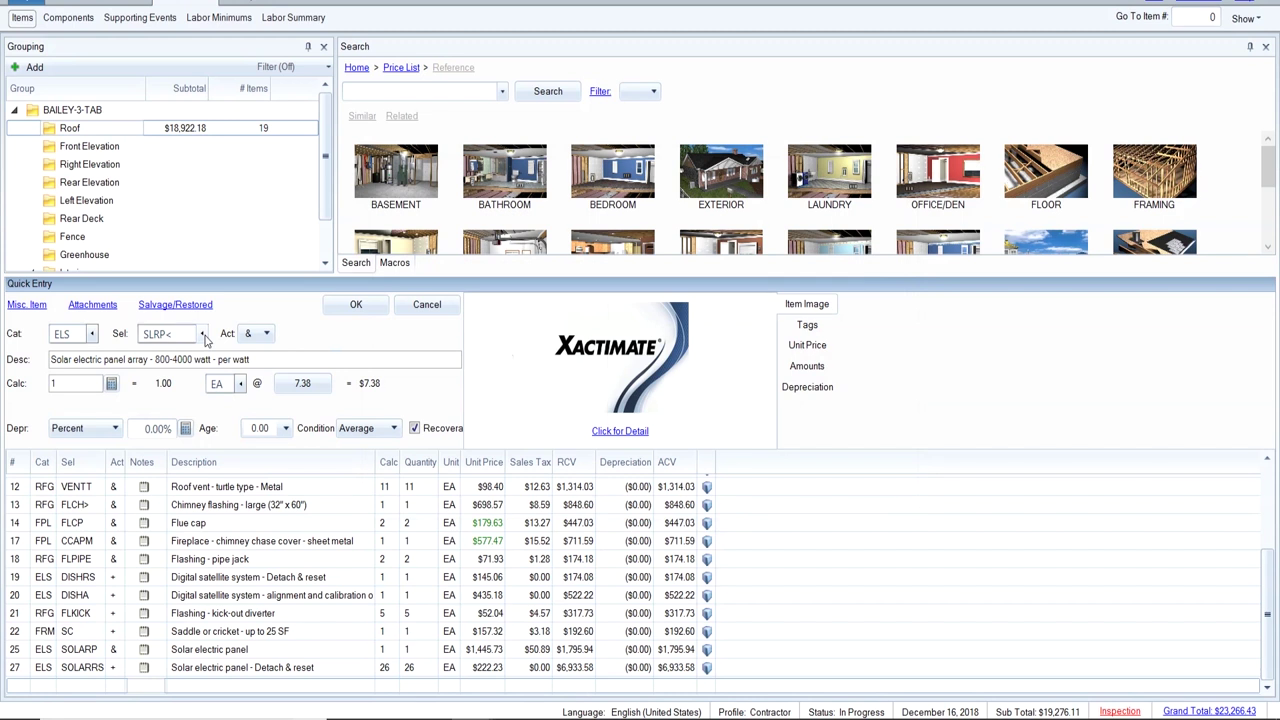
{"action": "left_click", "coordinate": [202, 334]}
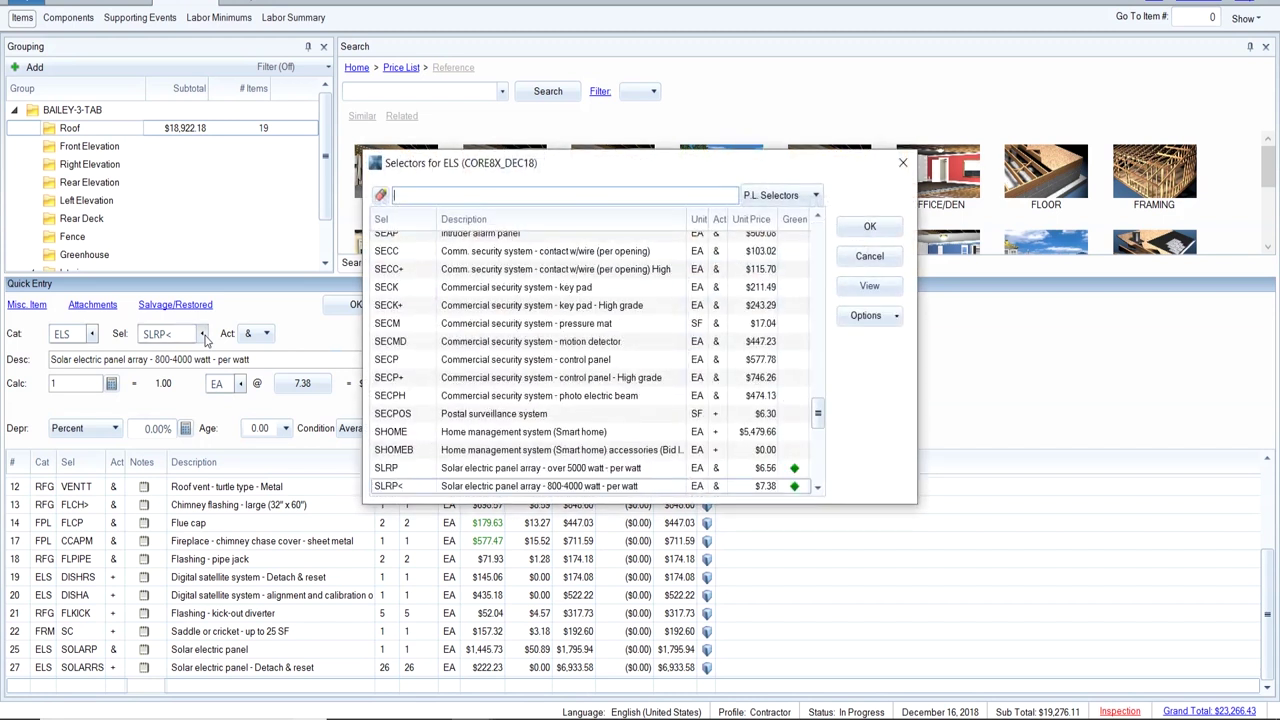
{"action": "double_click", "coordinate": [605, 471]}
{"action": "left_click", "coordinate": [632, 372]}
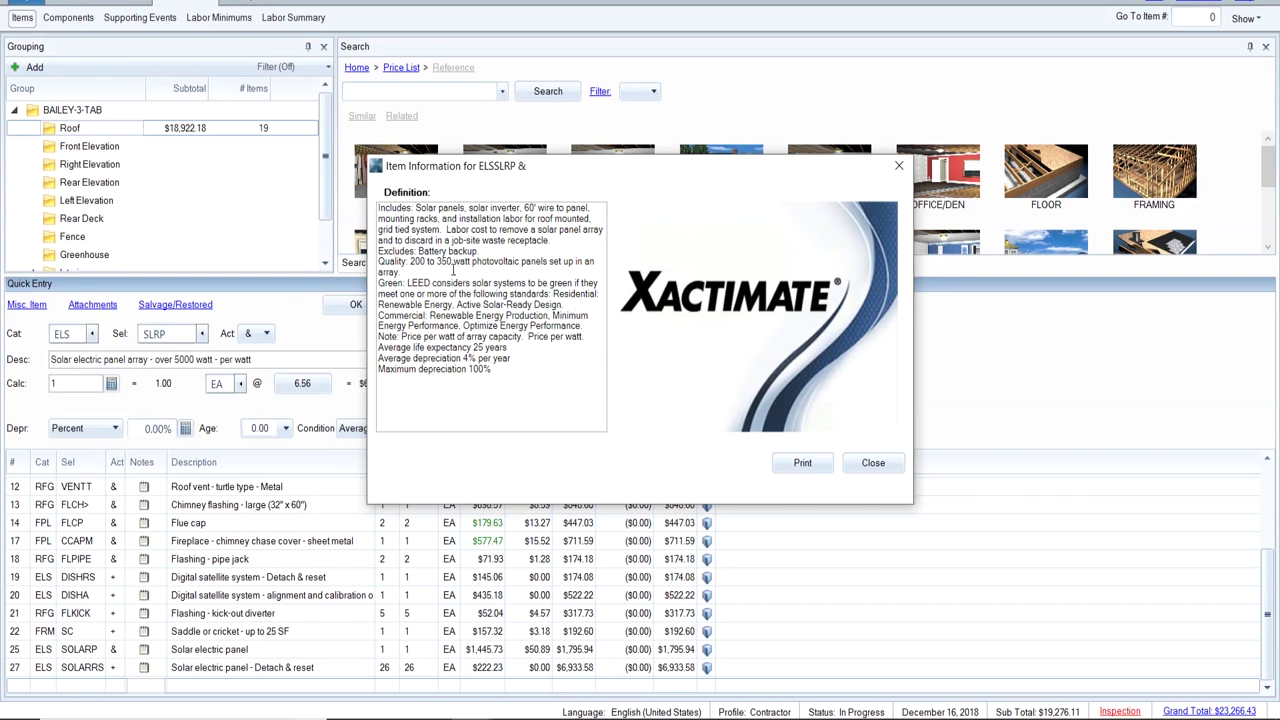
{"action": "left_click", "coordinate": [862, 466]}
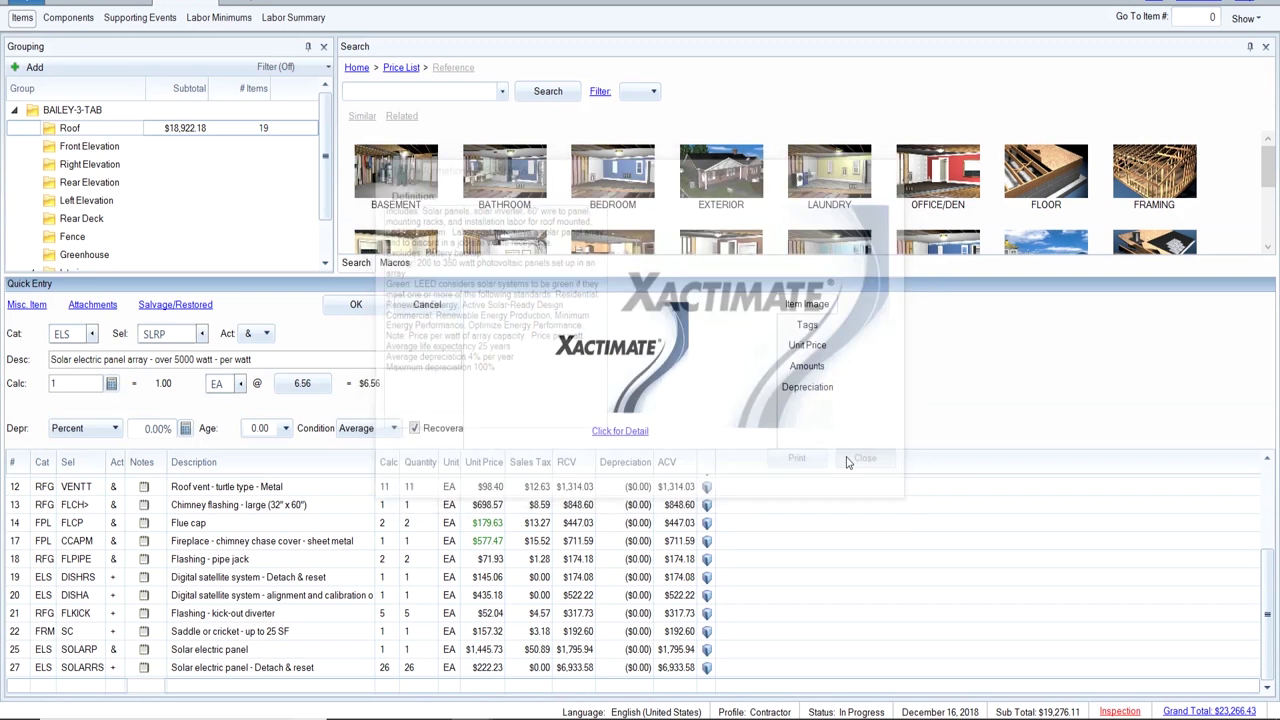
Change the selector back to SLRP< for the 800-4000 watt array and review its available actions.
{"action": "left_click", "coordinate": [195, 338]}
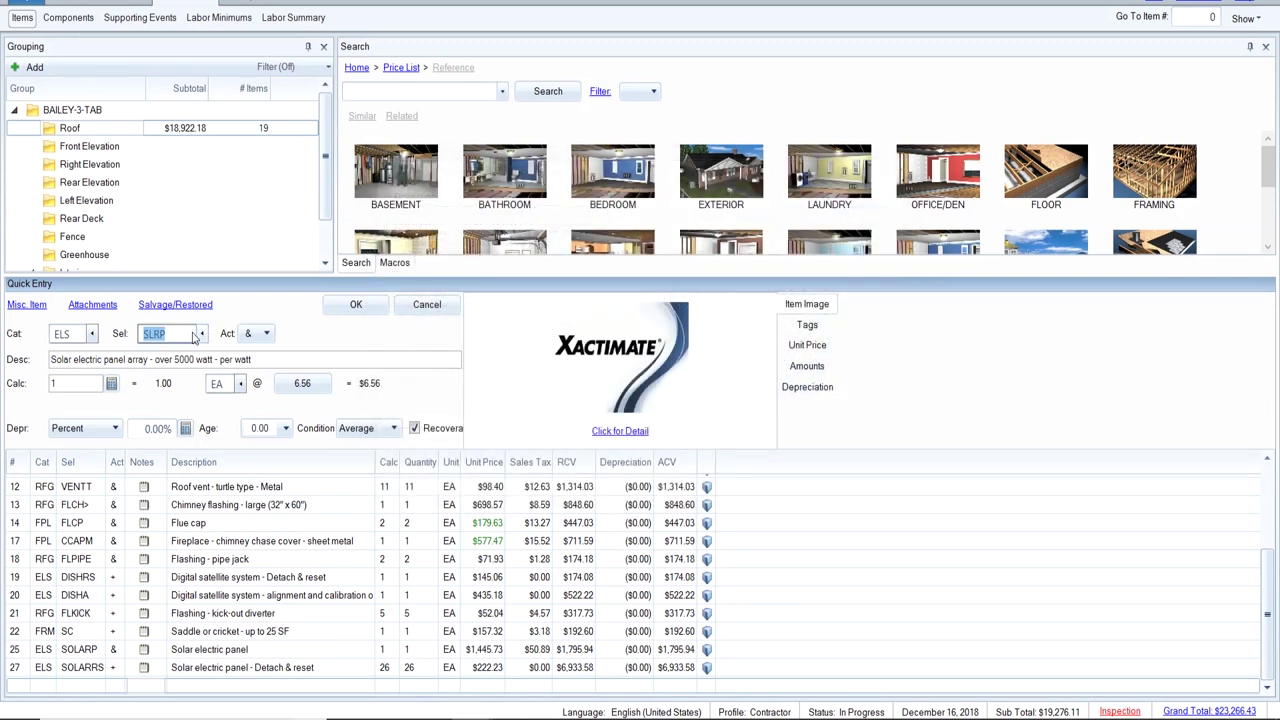
{"action": "left_click", "coordinate": [183, 332]}
{"action": "type", "text": "<"}
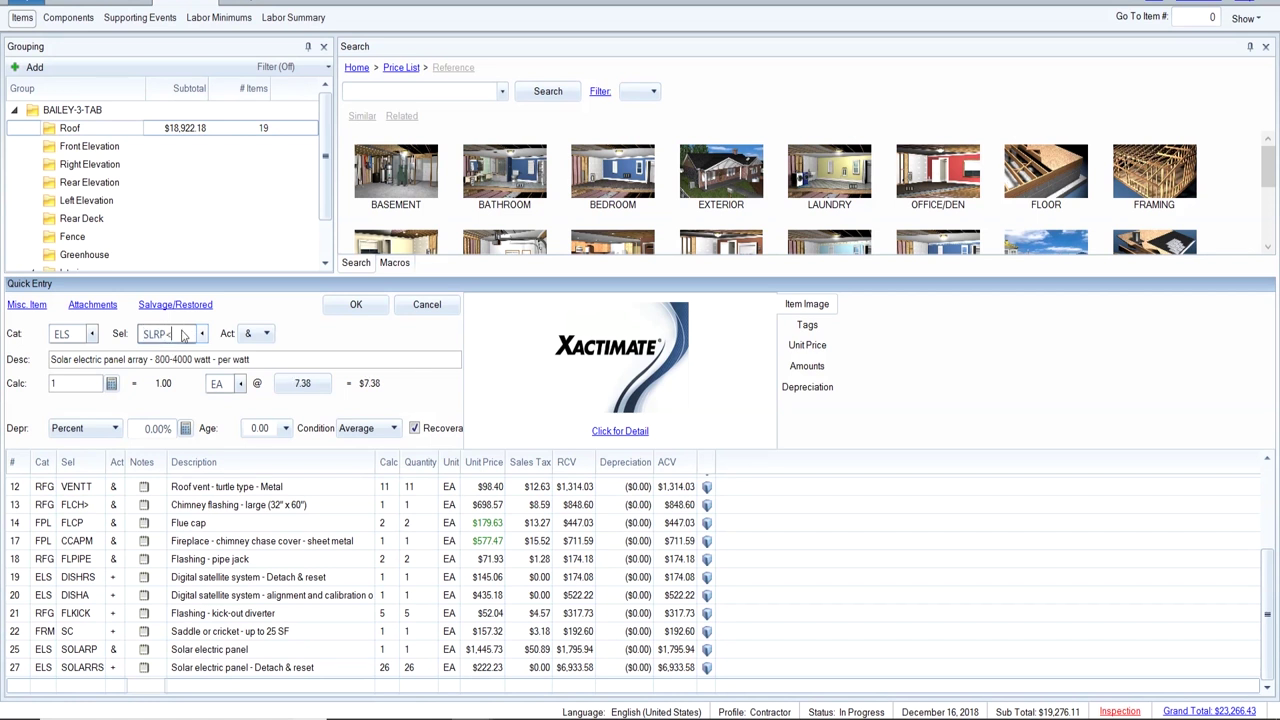
{"action": "left_click", "coordinate": [267, 334]}
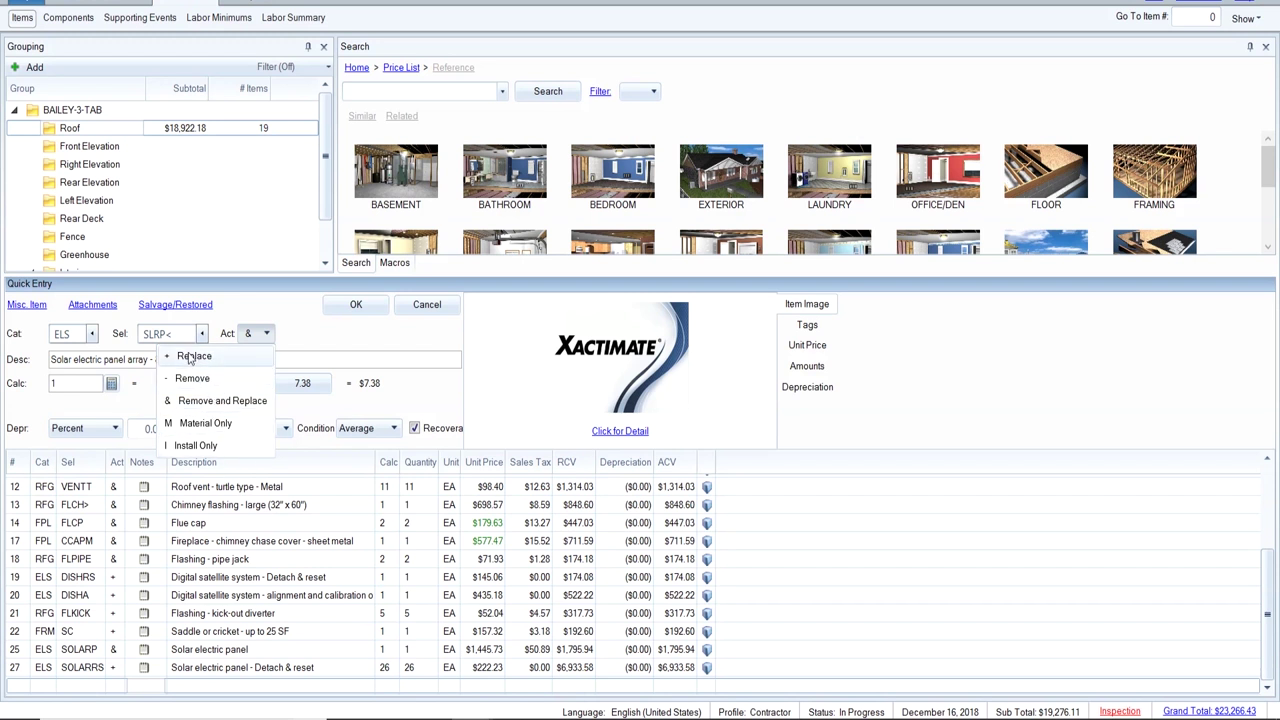
{"action": "left_click", "coordinate": [303, 342]}
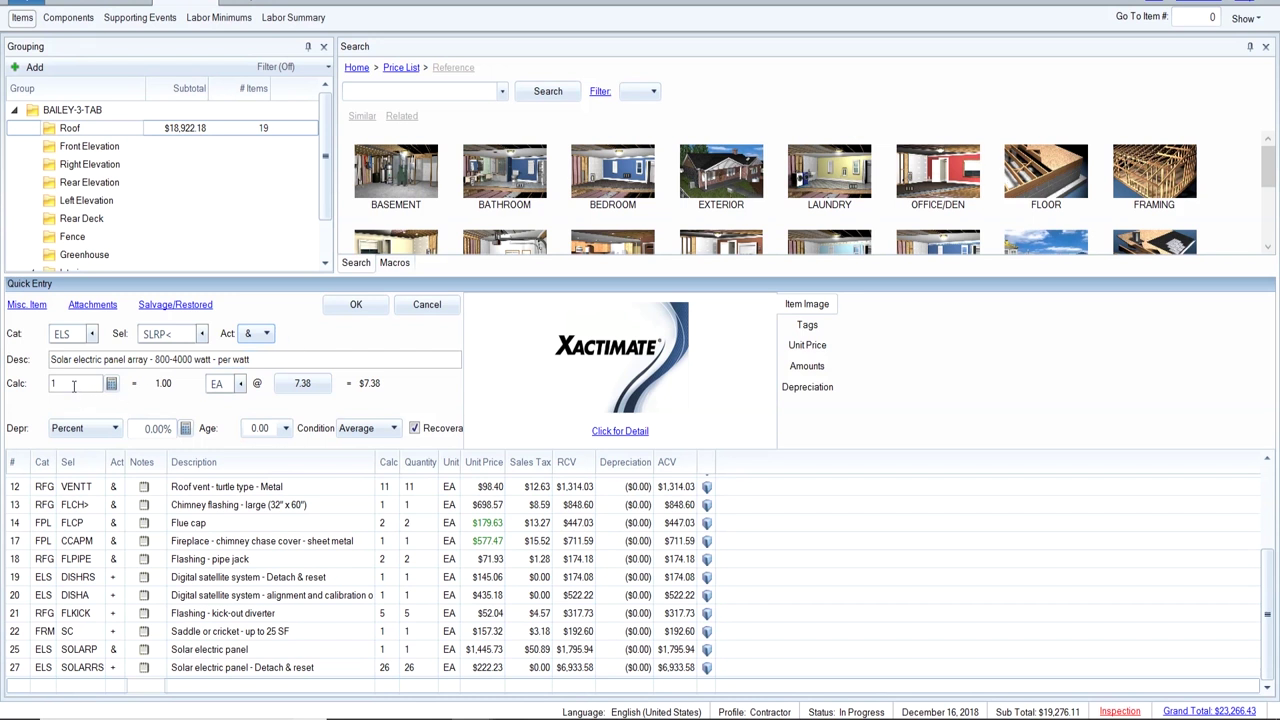
Try a quantity of 27 for the 800-4000 watt solar array item and clear it.
{"action": "double_click", "coordinate": [73, 387]}
{"action": "type", "text": "27"}
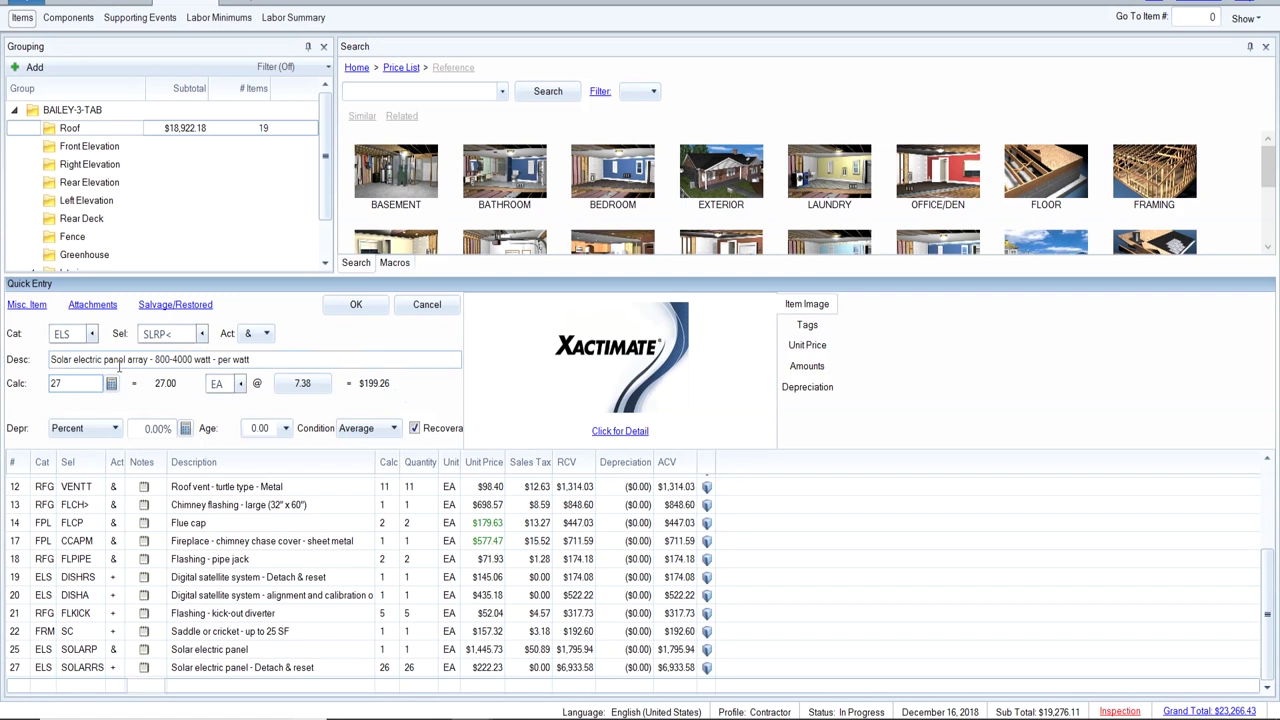
{"action": "key", "text": "BackSpace"}
{"action": "key", "text": "BackSpace"}
Add a Remove line for the 800-4000 watt solar array with trade ELE and a quantity of 500.
{"action": "left_click", "coordinate": [268, 335]}
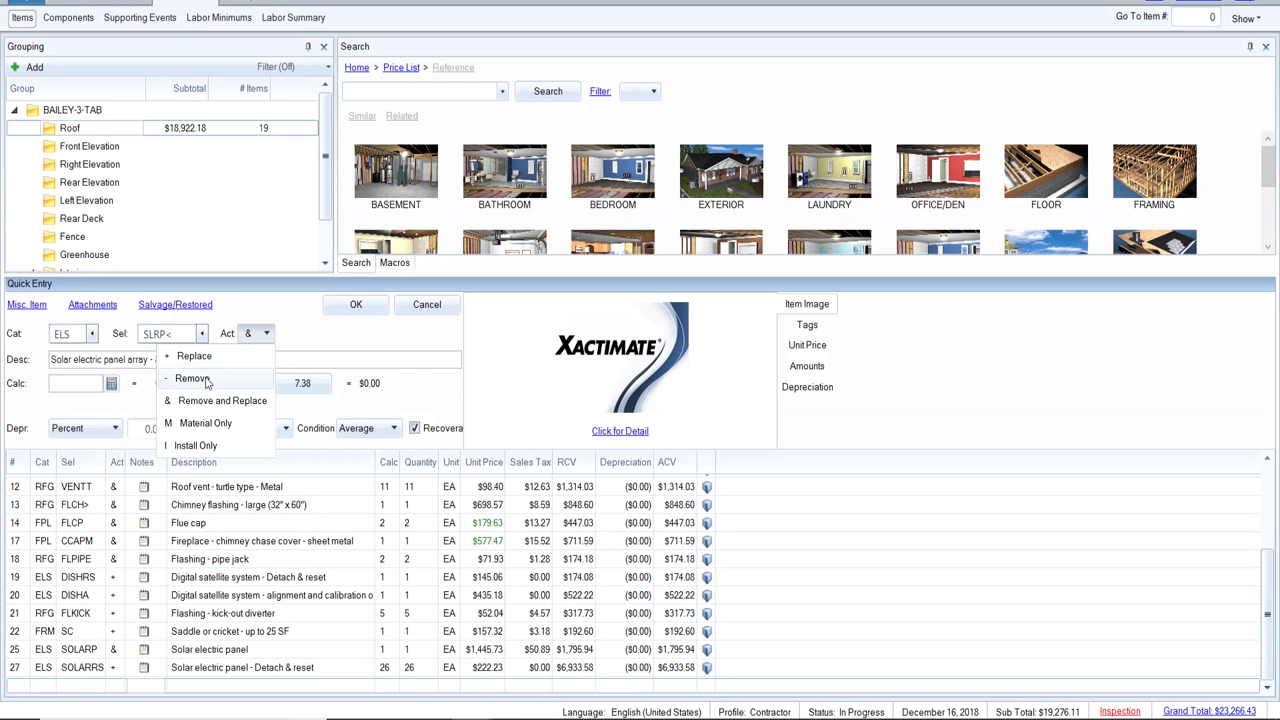
{"action": "left_click", "coordinate": [194, 378]}
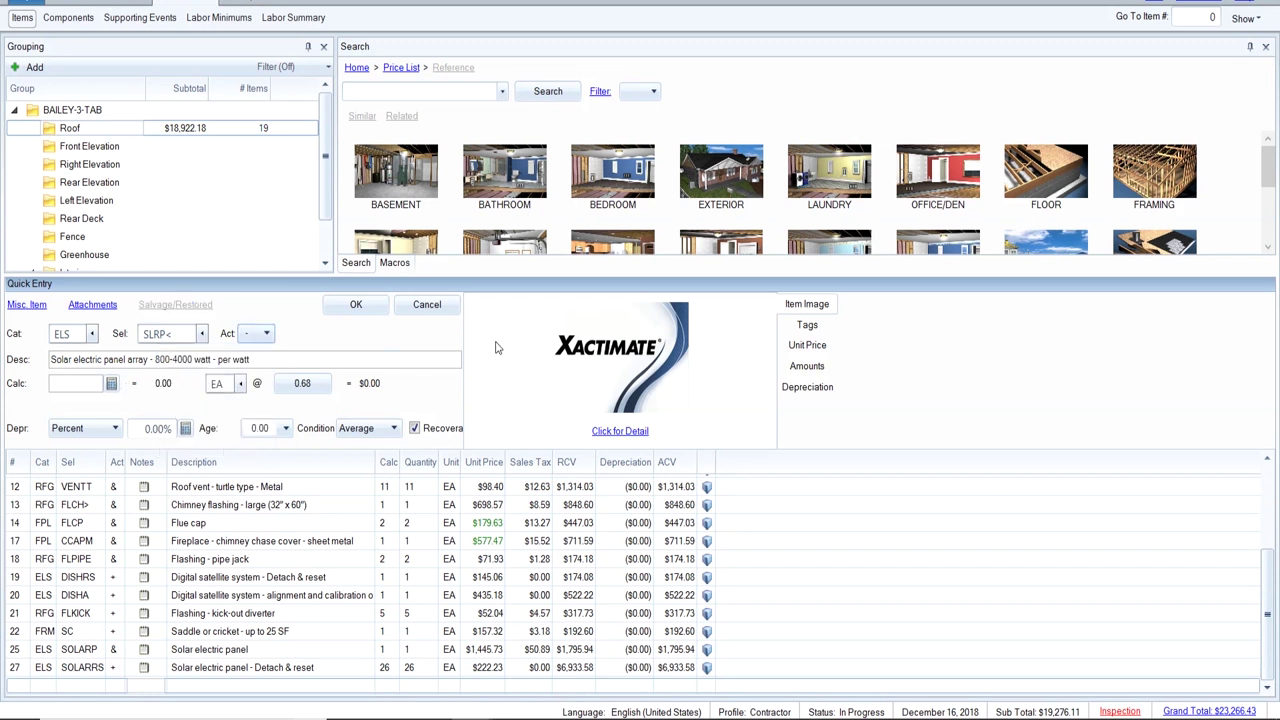
{"action": "left_click", "coordinate": [804, 348]}
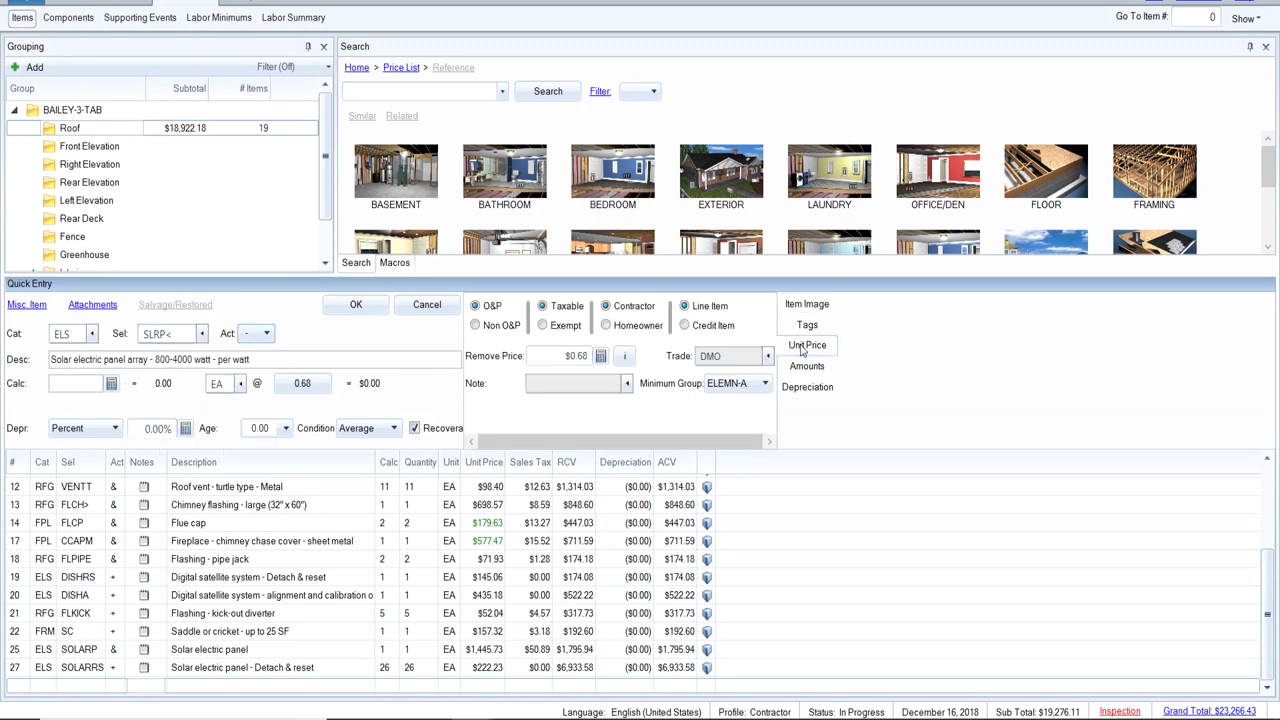
{"action": "left_click", "coordinate": [716, 362]}
{"action": "type", "text": "ELE"}
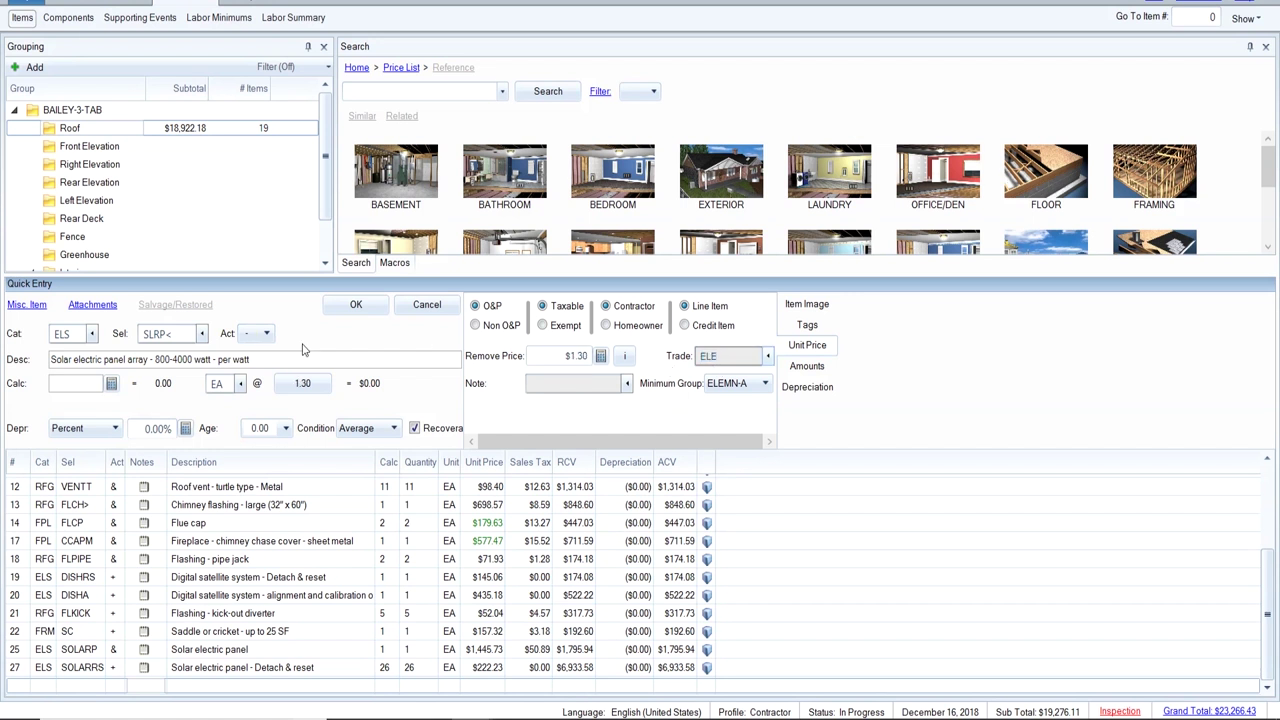
{"action": "left_click", "coordinate": [86, 383]}
{"action": "type", "text": "500"}
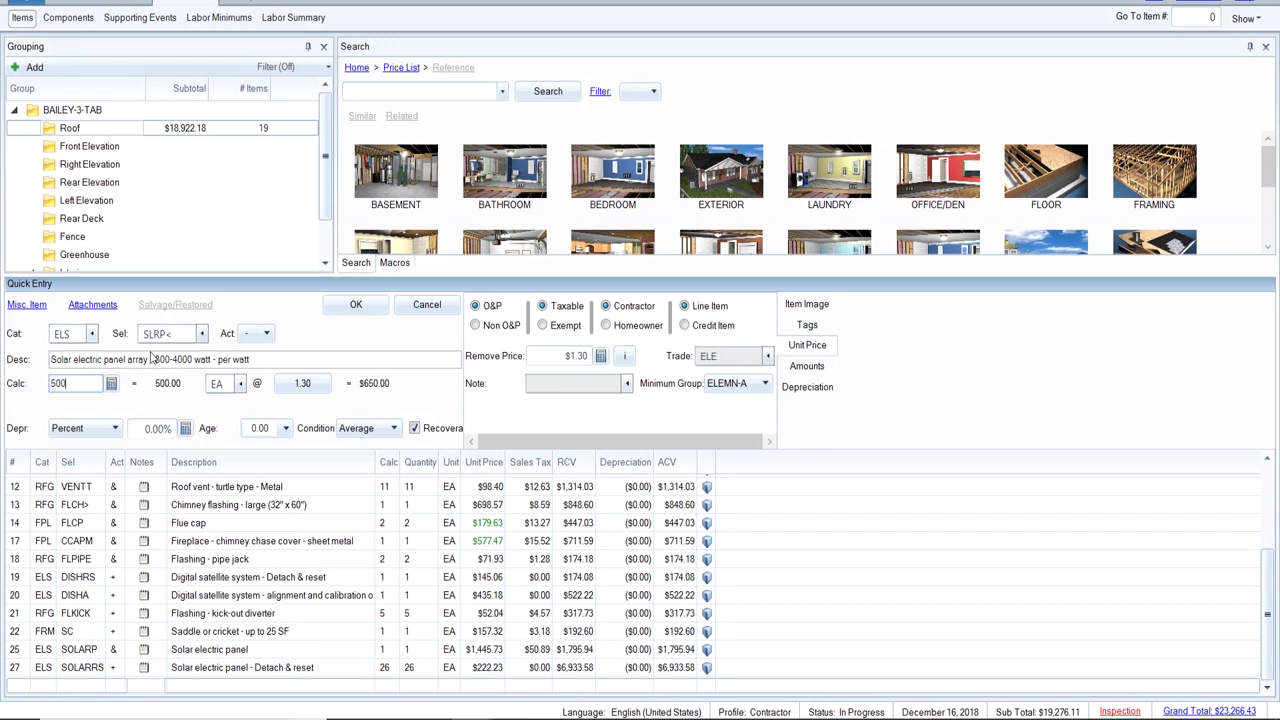
{"action": "left_click", "coordinate": [360, 308]}
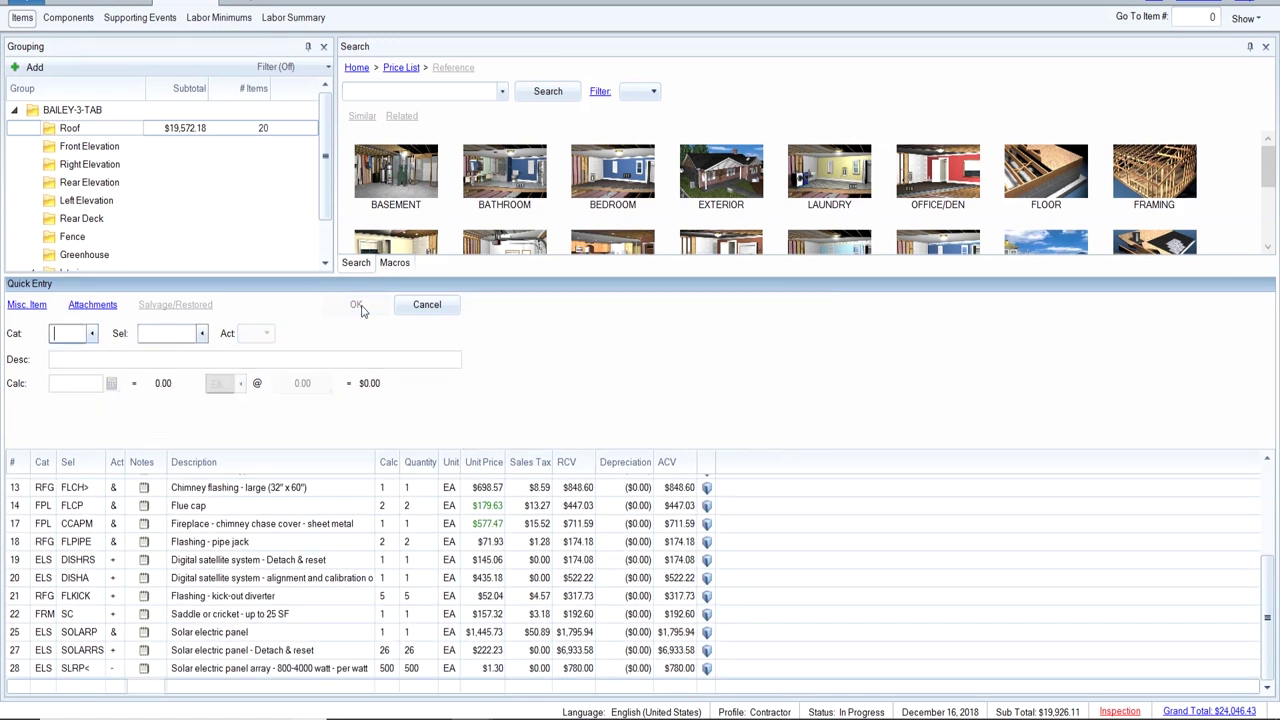
Enter a new ELS item with selector SLRP< for the 800-4000 watt solar array and the Install Only action.
{"action": "left_click", "coordinate": [70, 331]}
{"action": "type", "text": "ELCS"}
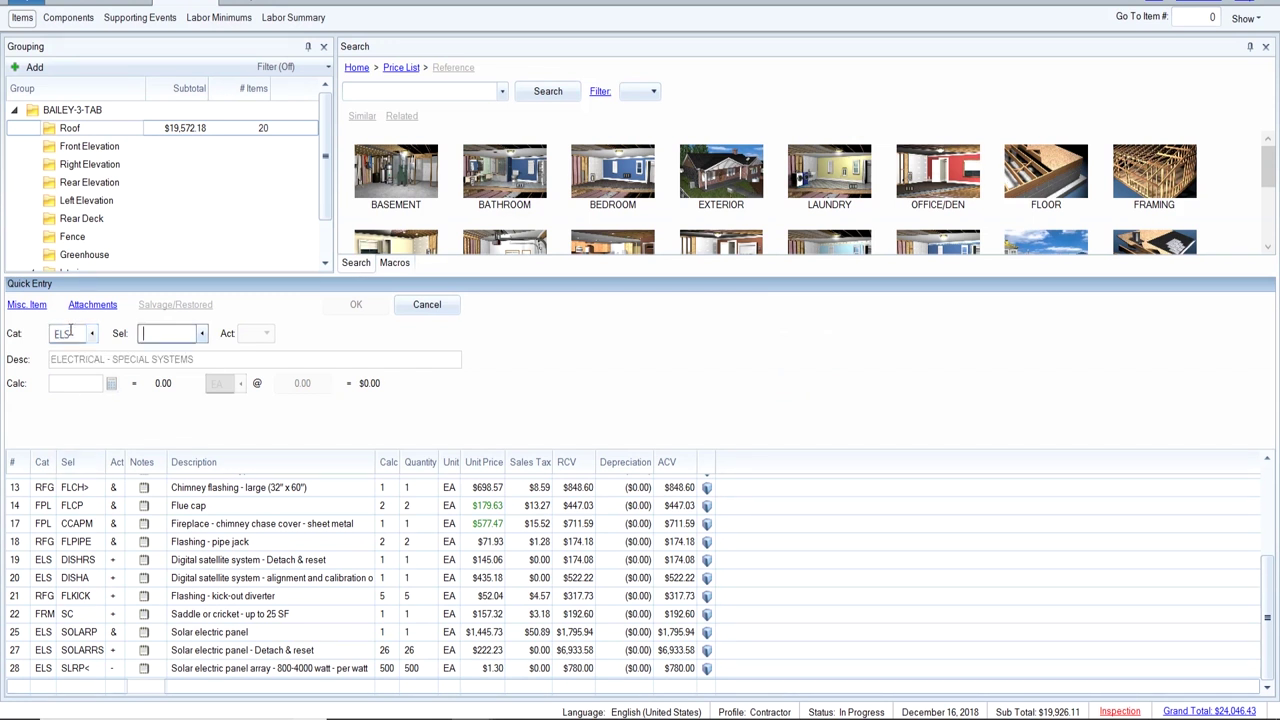
{"action": "type", "text": "SLRP"}
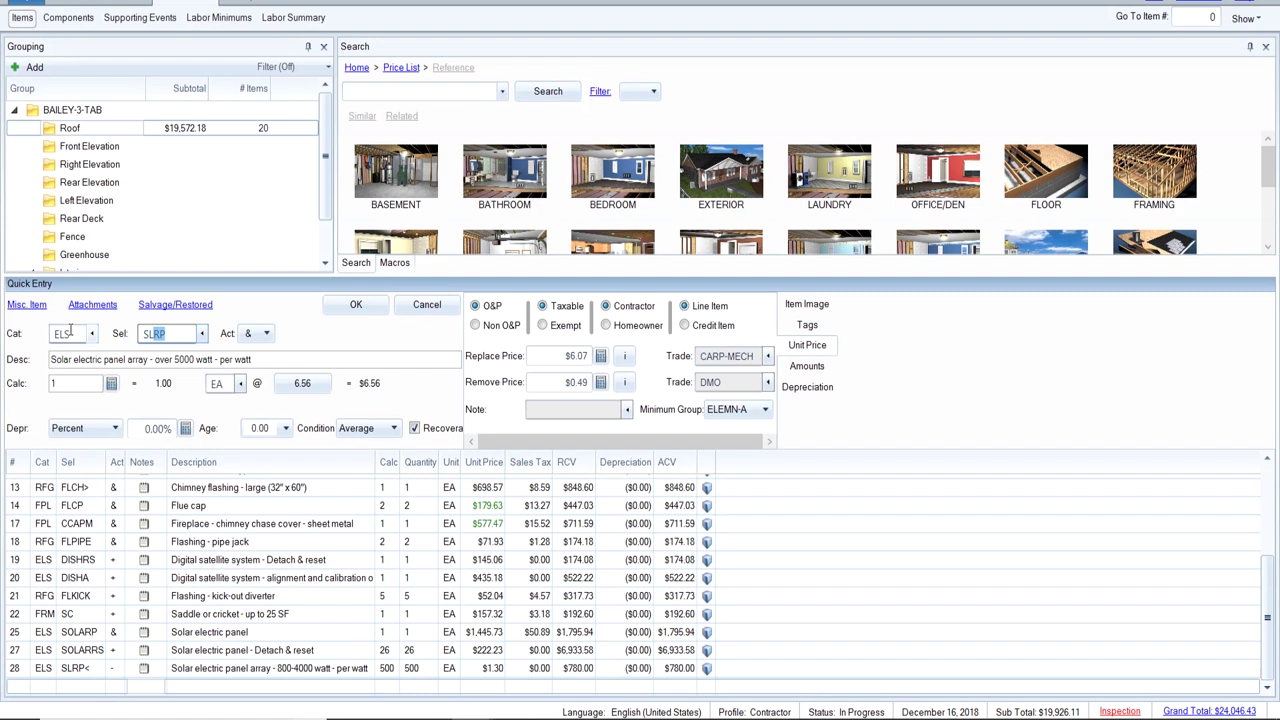
{"action": "type", "text": "<"}
{"action": "key", "text": "Tab"}
{"action": "type", "text": "i"}
{"action": "key", "text": "Return"}
Set the install-only solar array's trade to ELE and its quantity to 500, and accept the line item.
{"action": "left_click", "coordinate": [714, 355]}
{"action": "left_click", "coordinate": [714, 355]}
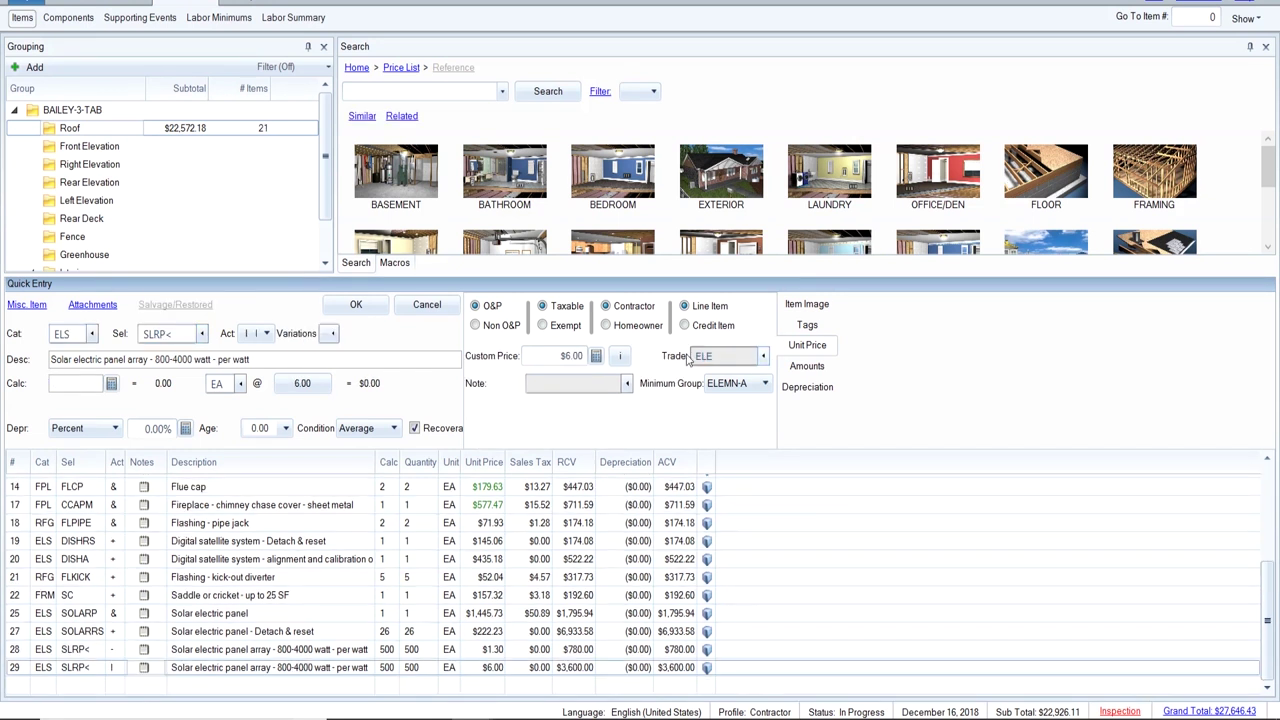
{"action": "left_click", "coordinate": [78, 382]}
{"action": "left_click", "coordinate": [270, 333]}
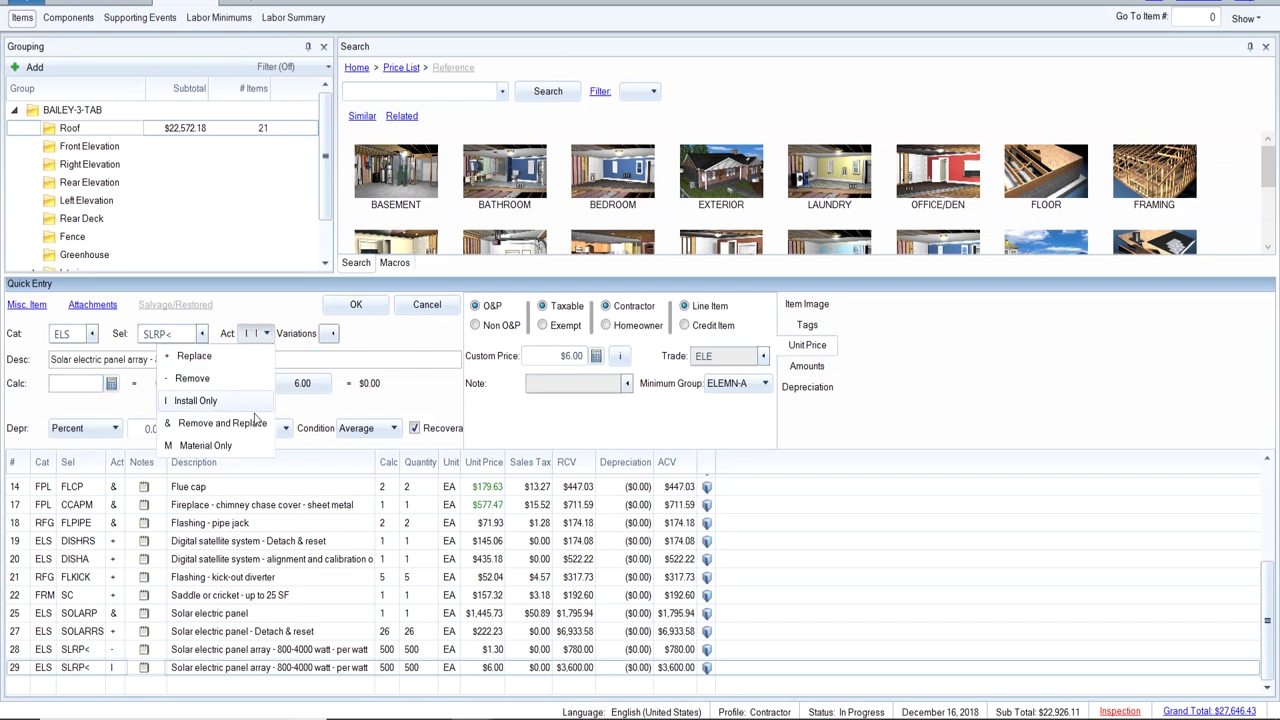
{"action": "key", "text": "Escape"}
{"action": "left_click", "coordinate": [83, 383]}
{"action": "type", "text": "500"}
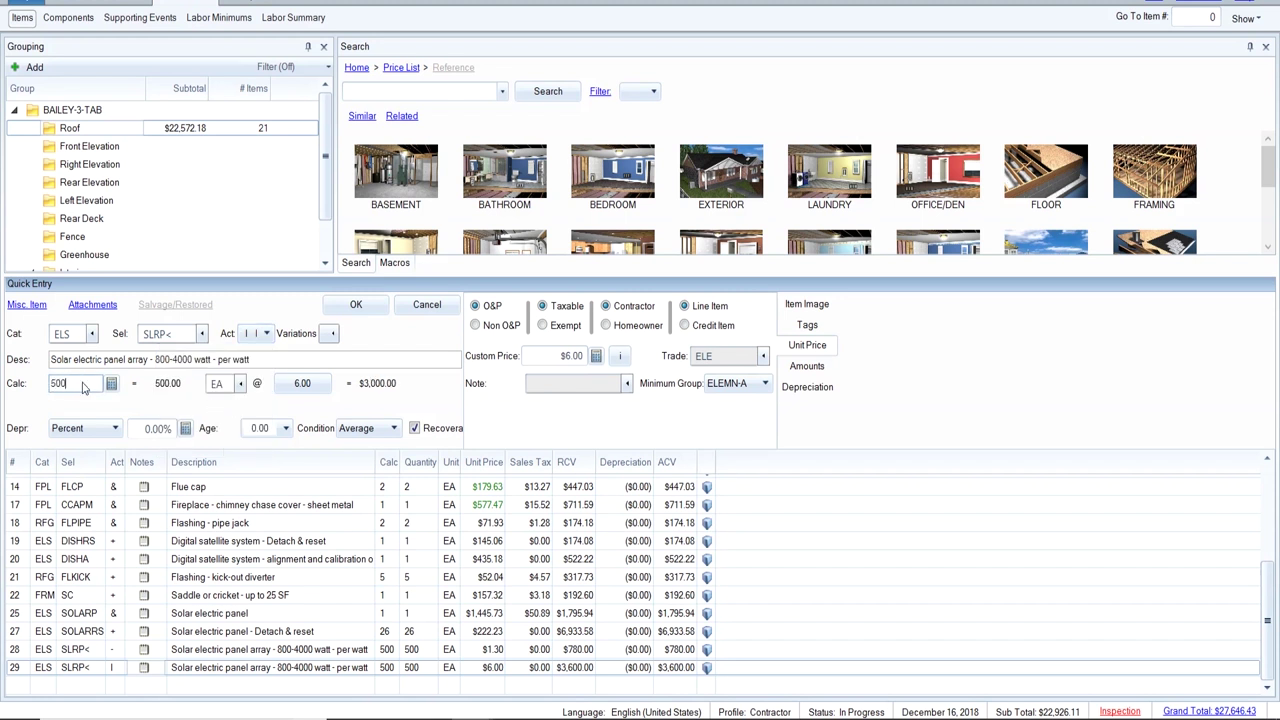
{"action": "left_click", "coordinate": [354, 308]}
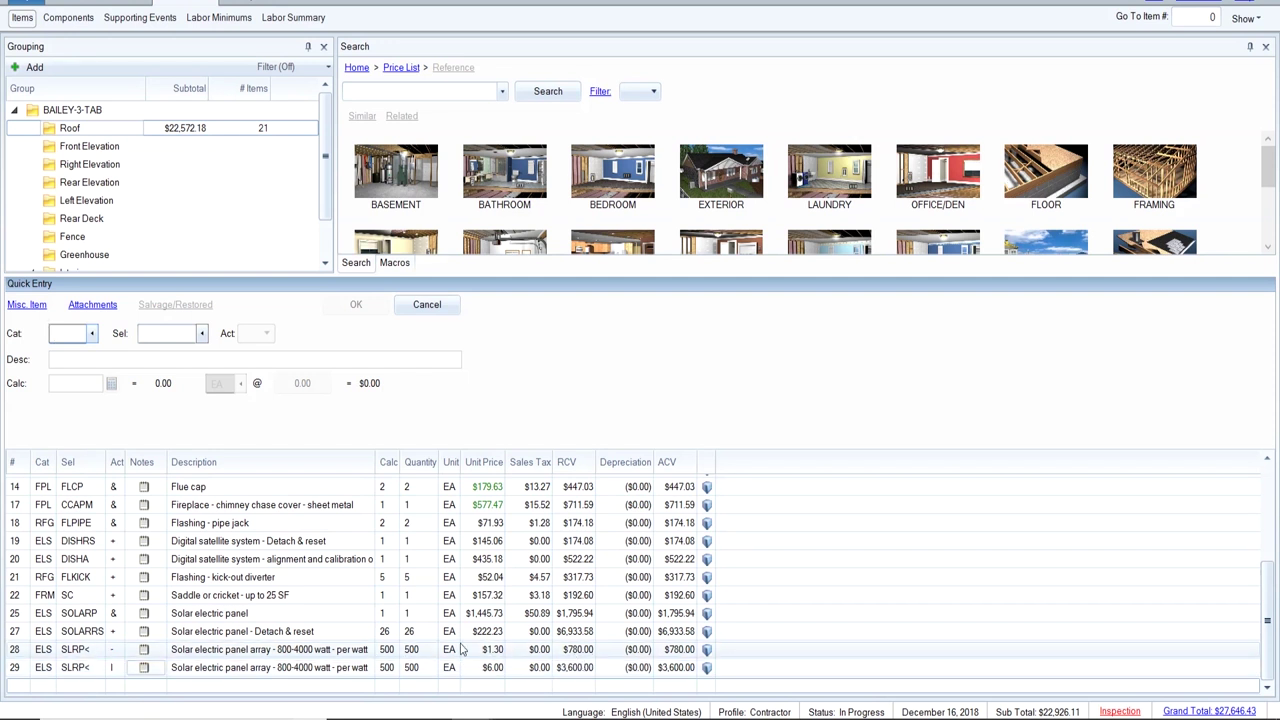
Review the pricing details of the solar electric panel and solar panel detach & reset line items.
{"action": "left_click", "coordinate": [380, 614]}
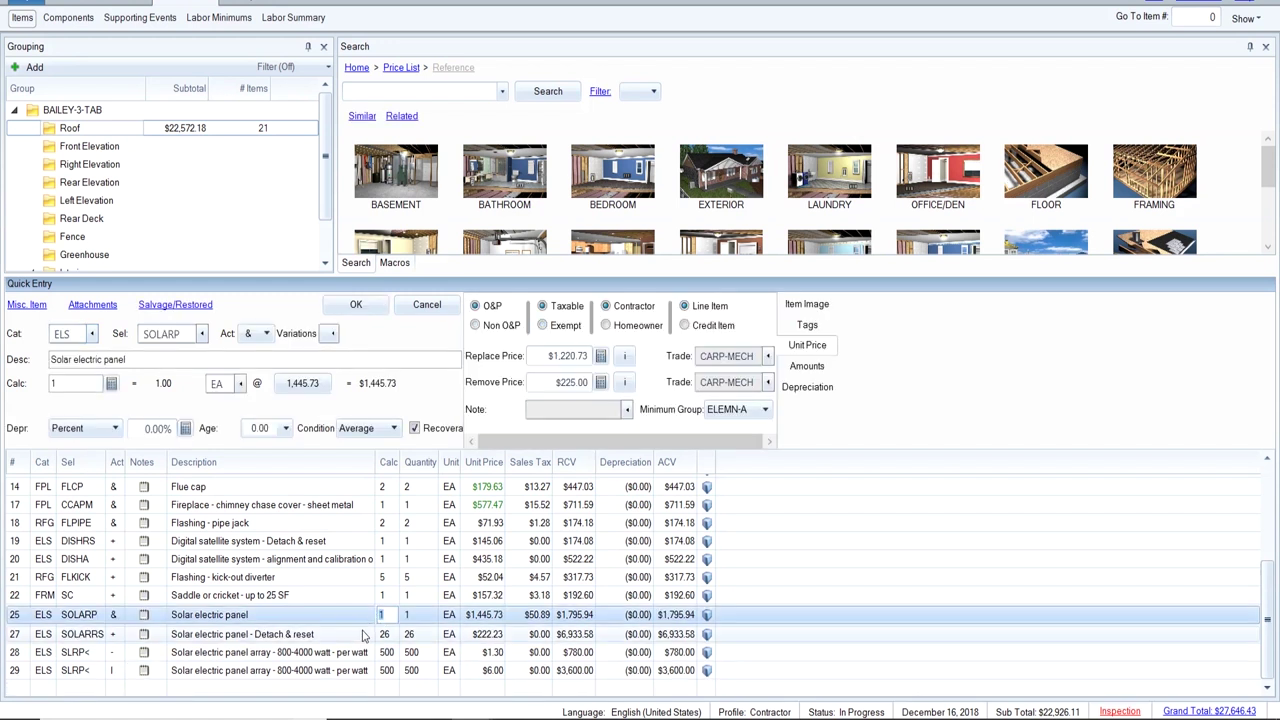
{"action": "left_click", "coordinate": [360, 634]}
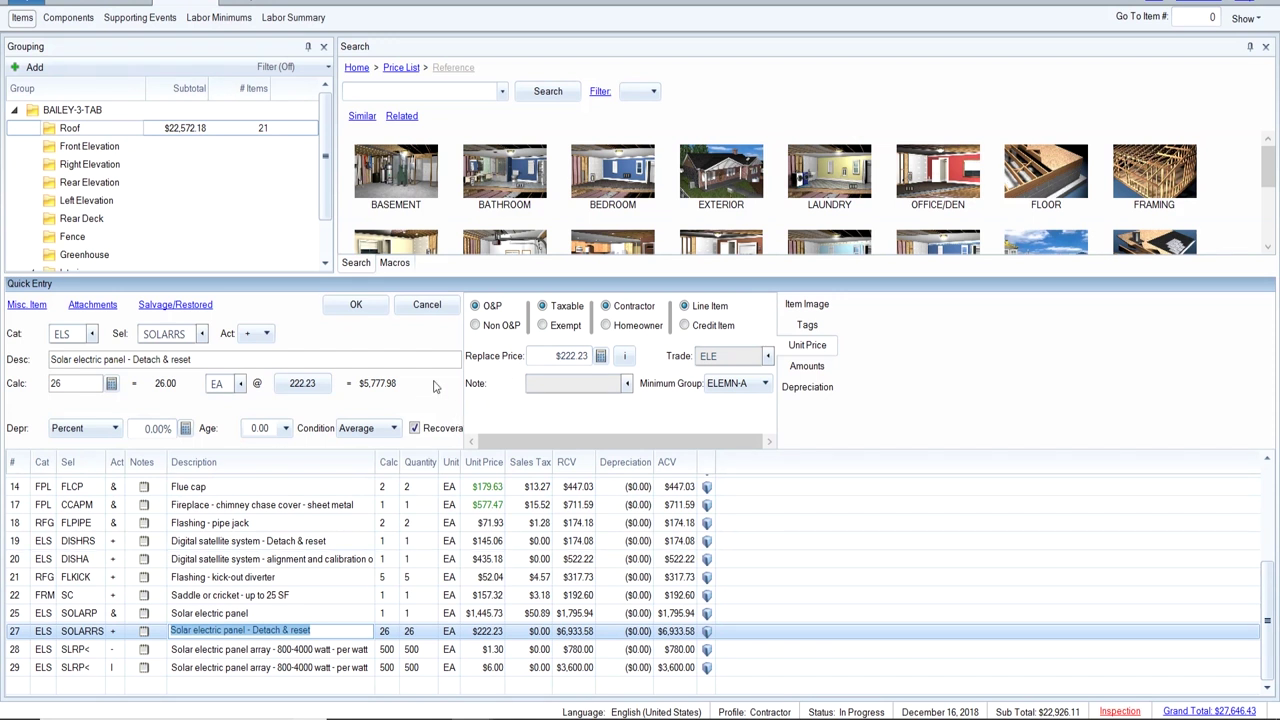
{"action": "left_click", "coordinate": [146, 636]}
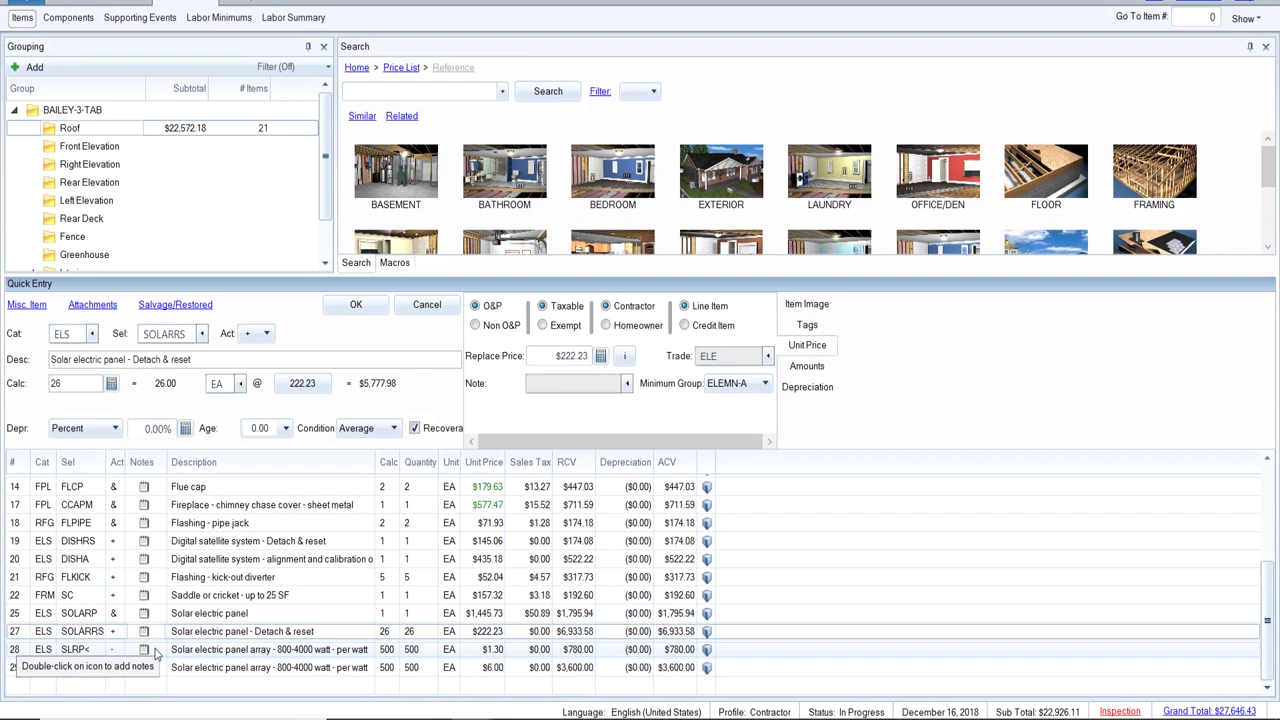
{"action": "left_click", "coordinate": [160, 688]}
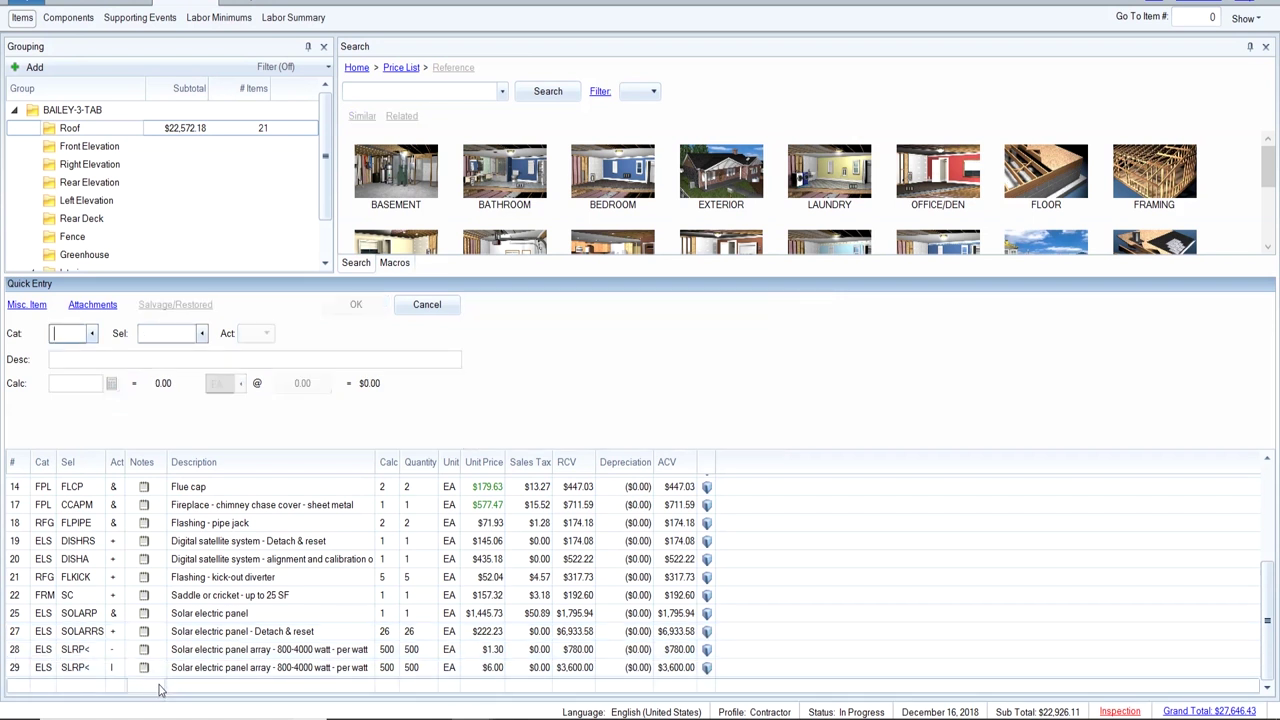
Select the SOLARP, SOLARRS and both SLRP< line items and move them above the digital satellite system detach & reset item.
{"action": "left_click", "coordinate": [155, 618]}
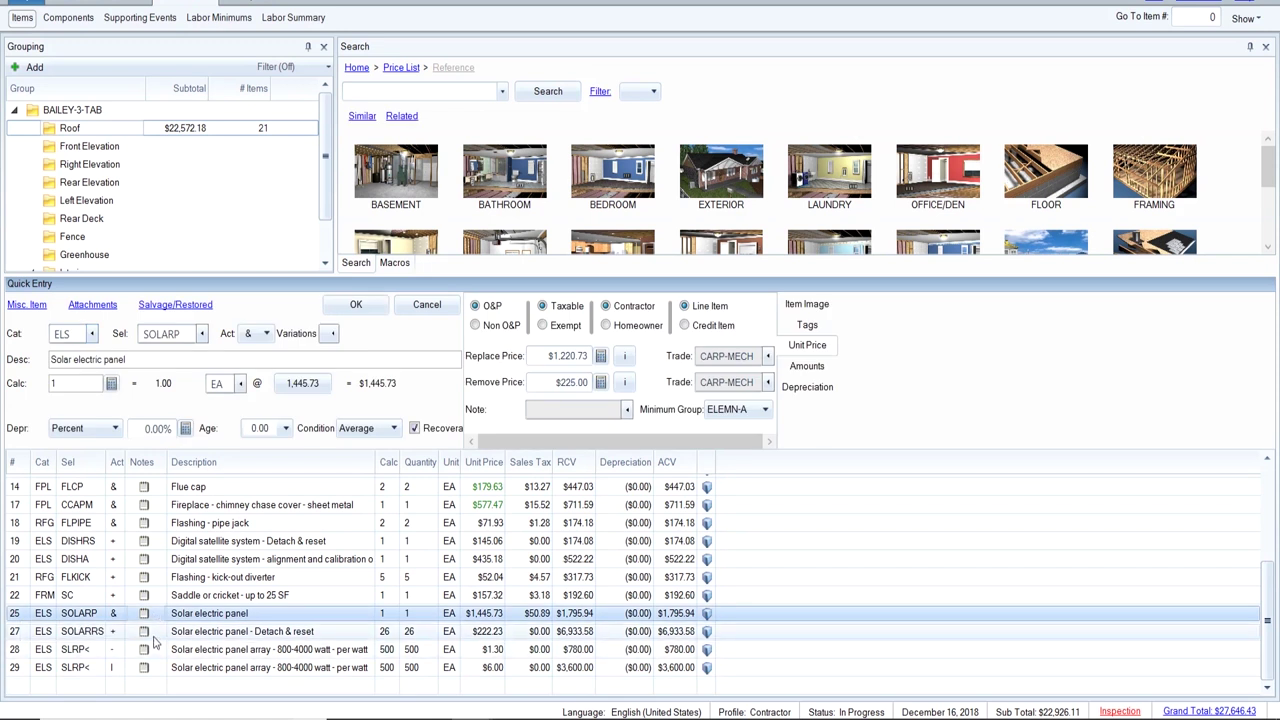
{"action": "left_click", "coordinate": [154, 631], "text": "ctrl"}
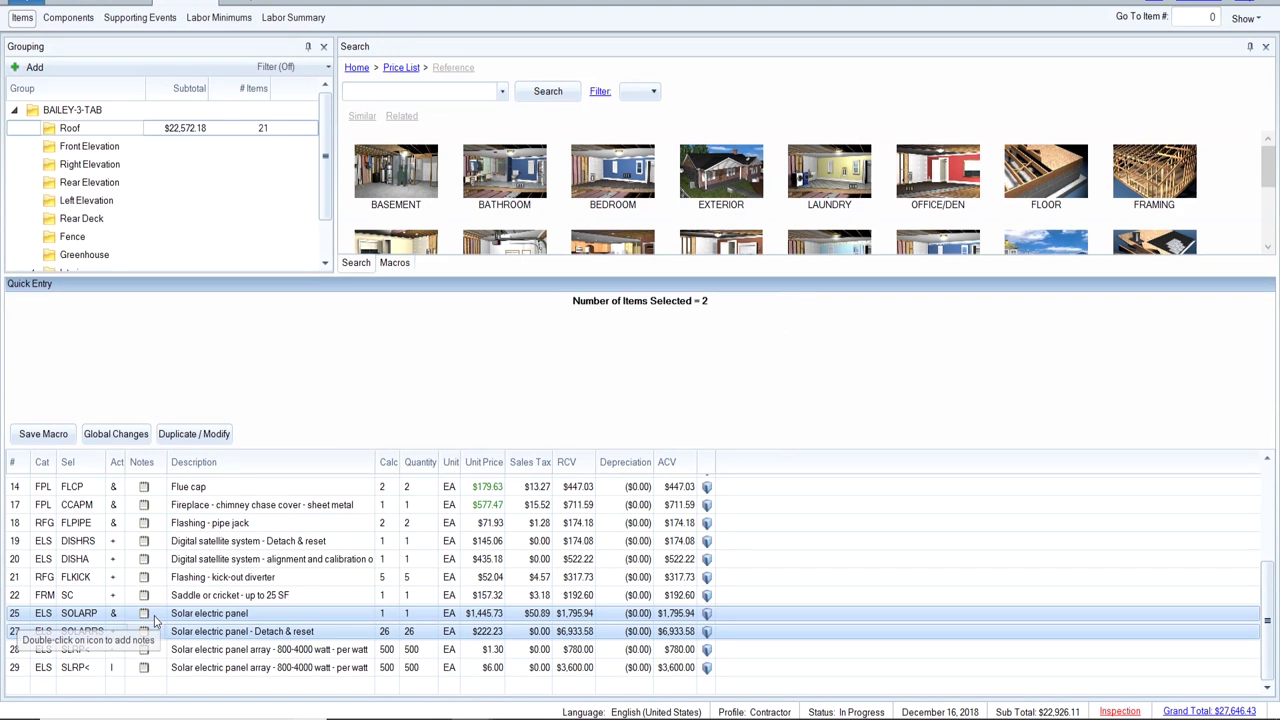
{"action": "left_click", "coordinate": [157, 633], "text": "ctrl"}
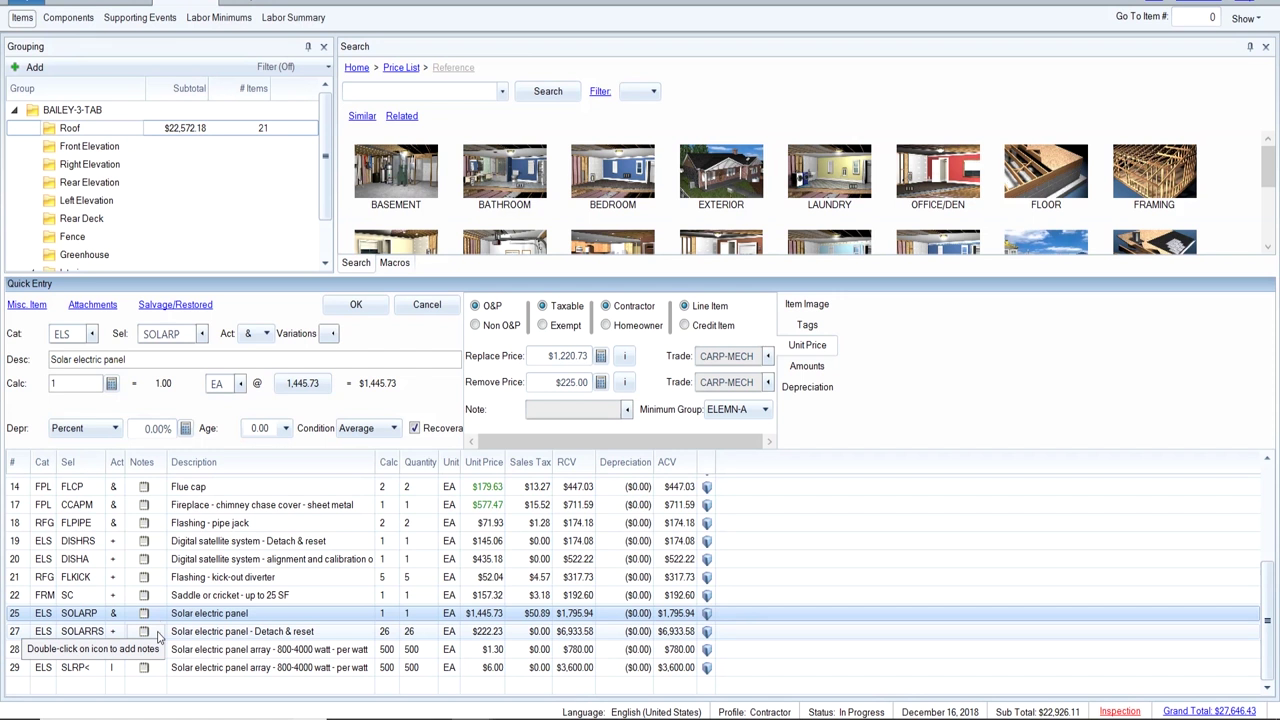
{"action": "left_click", "coordinate": [157, 633], "text": "ctrl"}
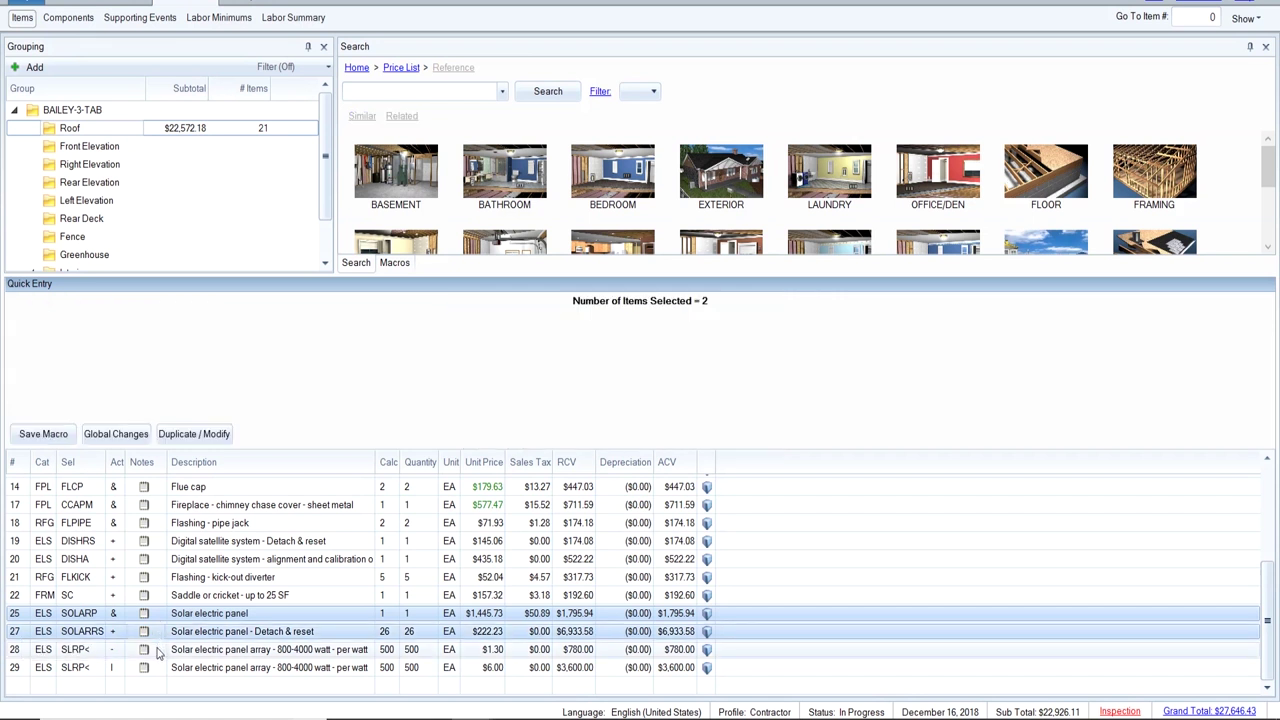
{"action": "left_click", "coordinate": [157, 651], "text": "ctrl"}
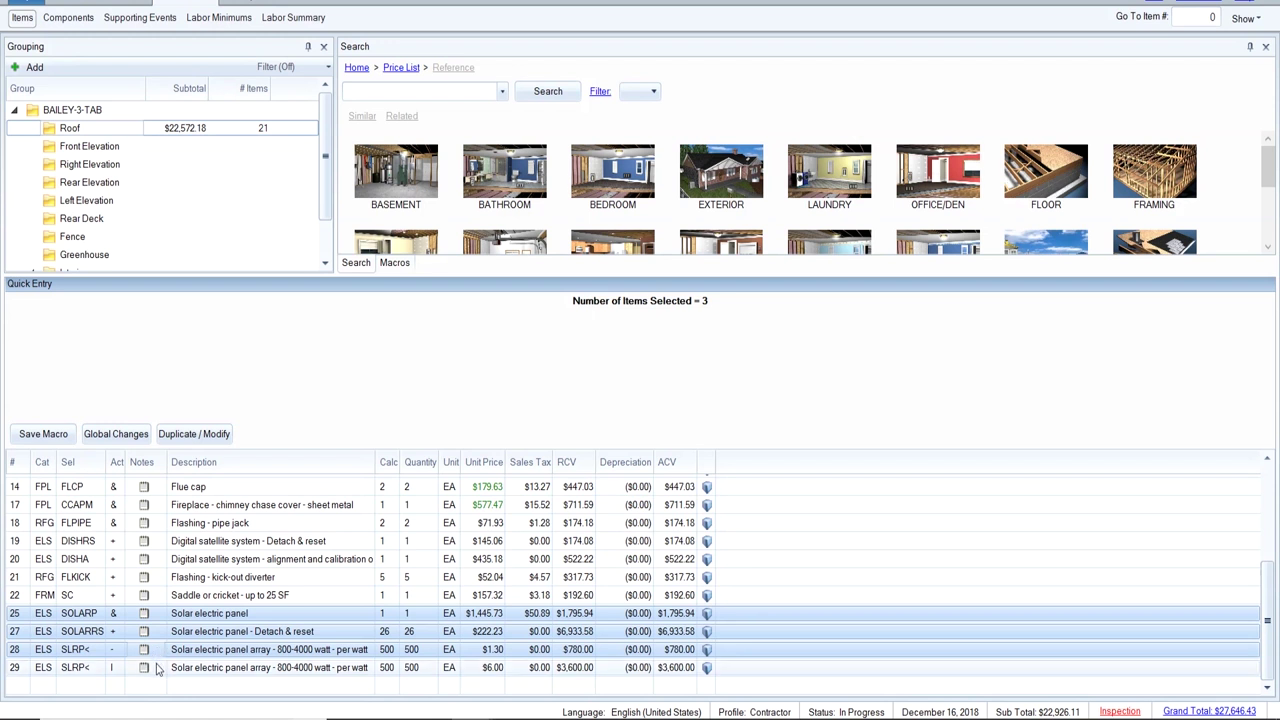
{"action": "left_click", "coordinate": [157, 669], "text": "ctrl"}
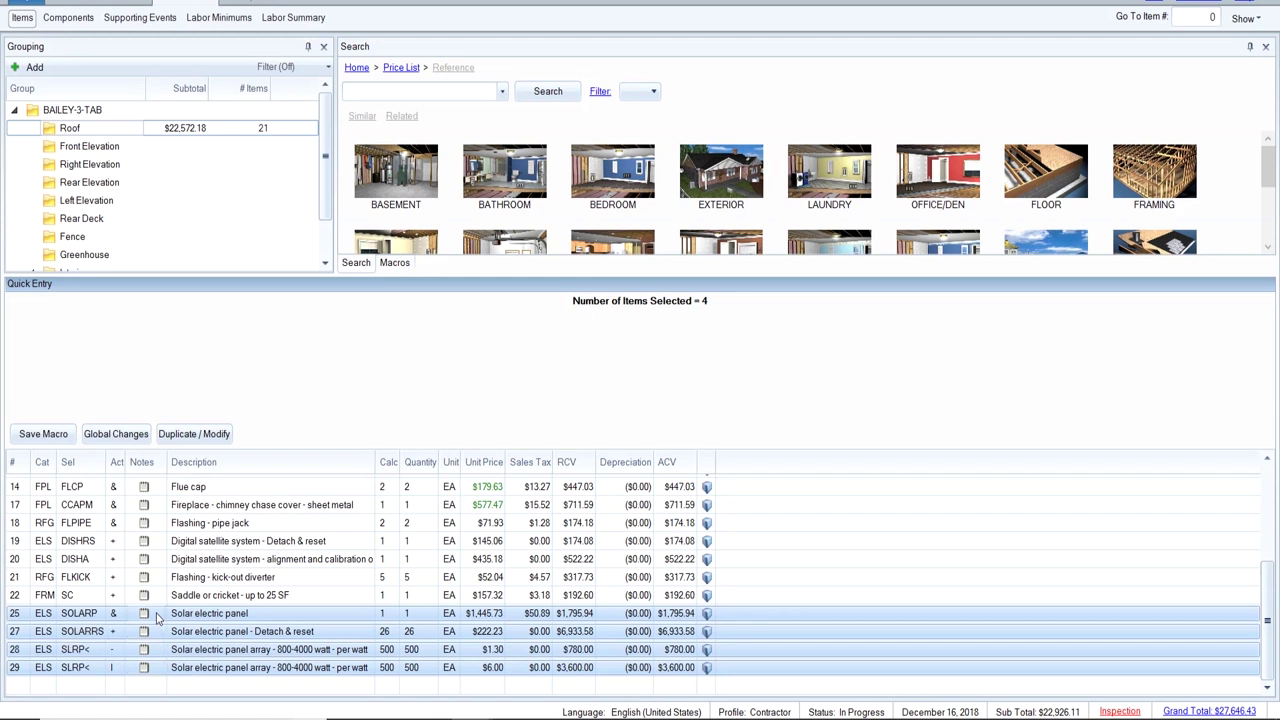
{"action": "left_click_drag", "start_coordinate": [157, 617], "coordinate": [157, 547]}
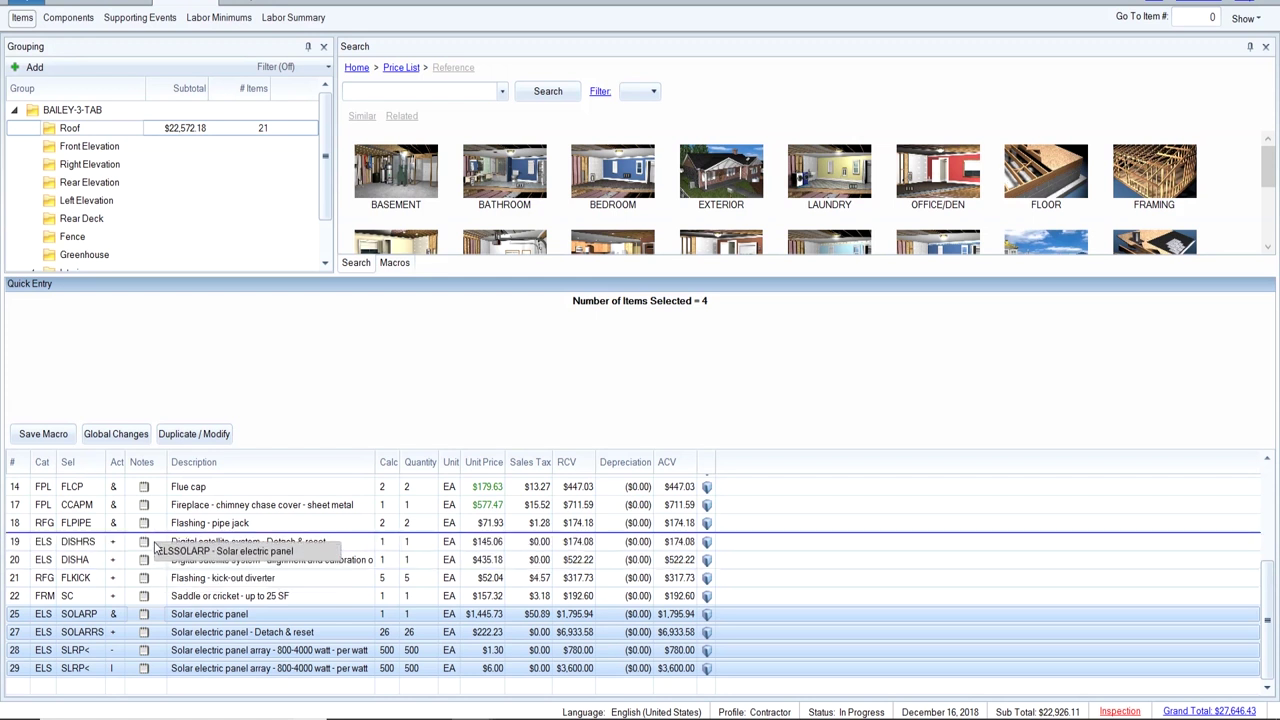
{"action": "left_click_drag", "start_coordinate": [157, 547], "coordinate": [156, 547]}
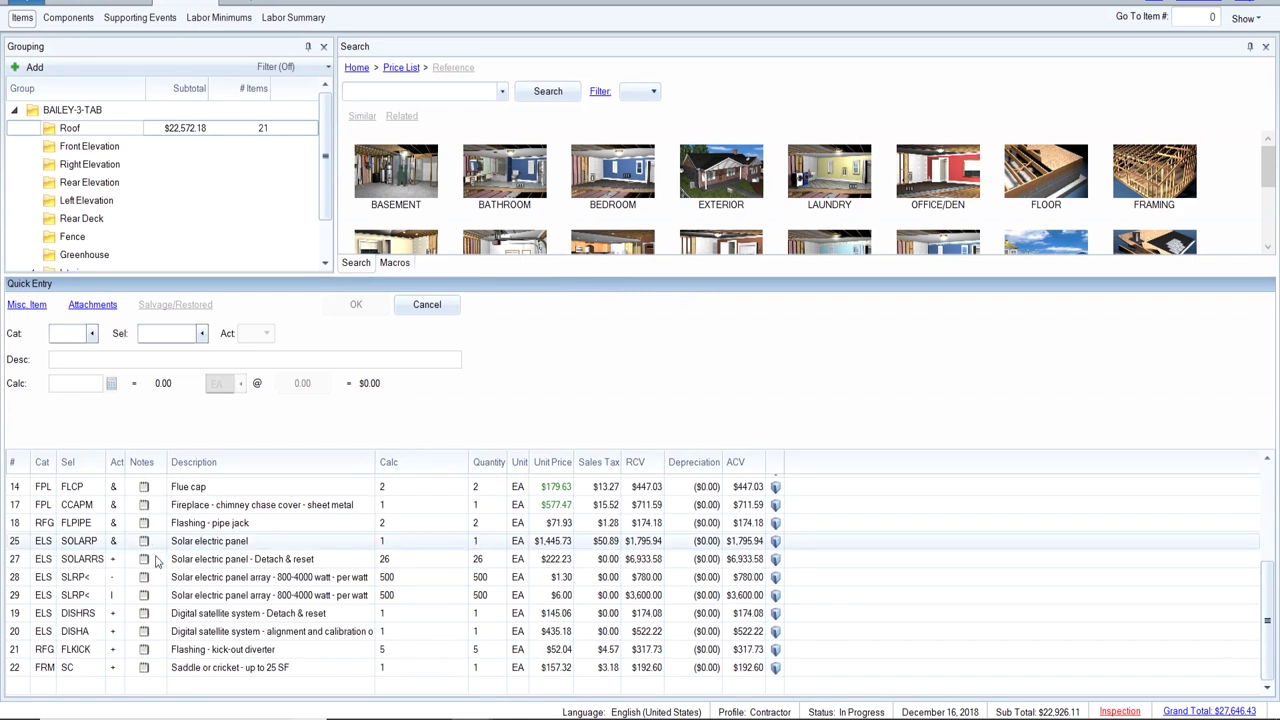
Check the kick-out diverter and saddle or cricket items, and enter a new RFG item with selector IWS for ice & water barrier.
{"action": "left_click", "coordinate": [160, 649]}
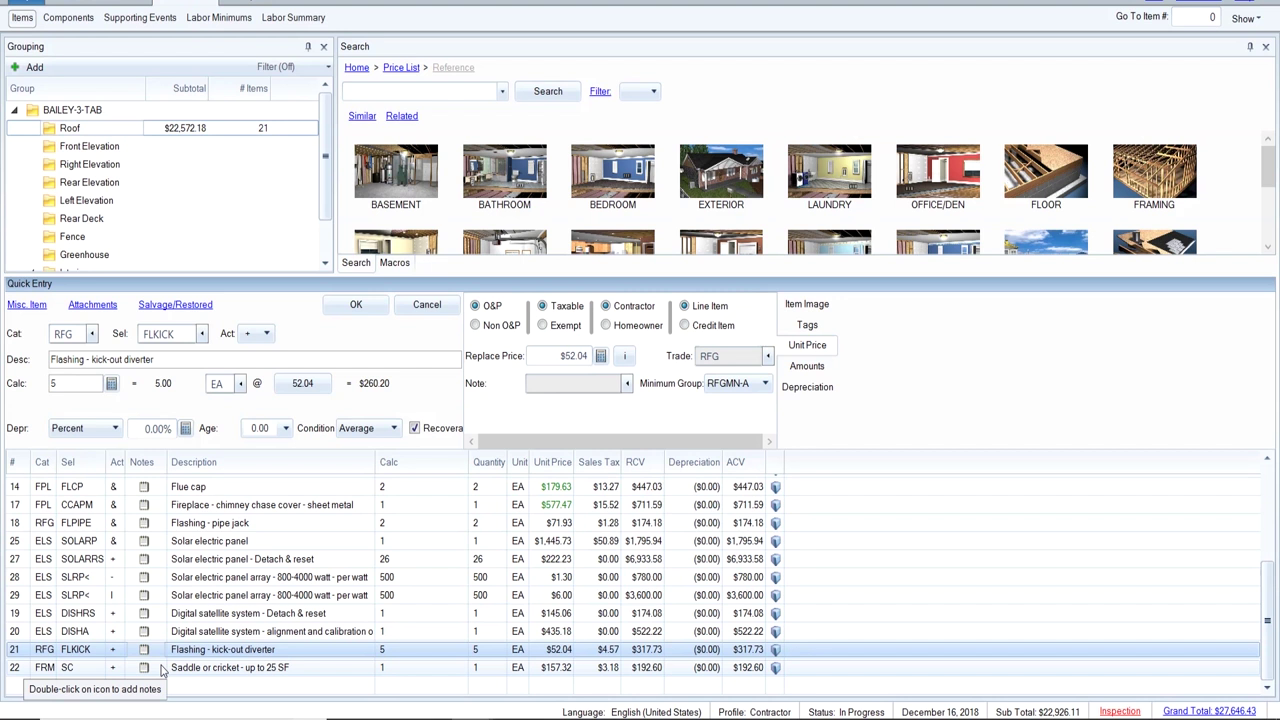
{"action": "left_click", "coordinate": [160, 667]}
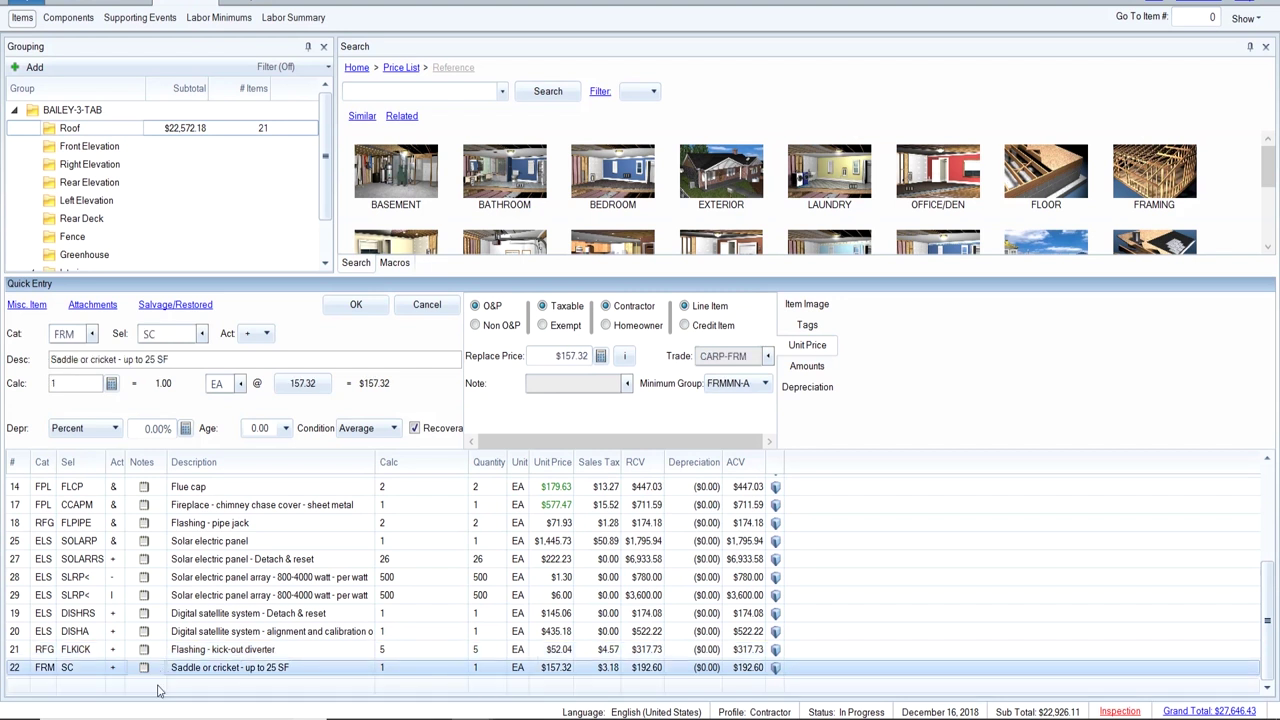
{"action": "left_click", "coordinate": [157, 687]}
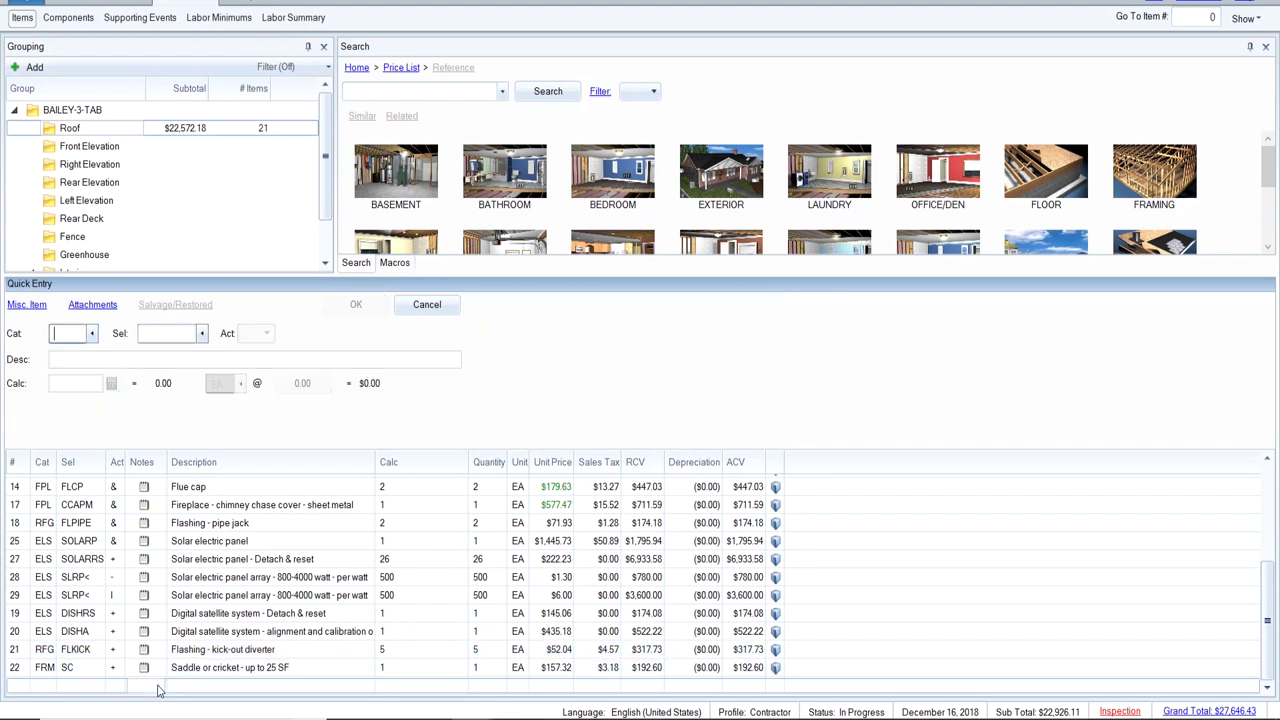
{"action": "left_click", "coordinate": [64, 338]}
{"action": "type", "text": "RFG"}
{"action": "key", "text": "Tab"}
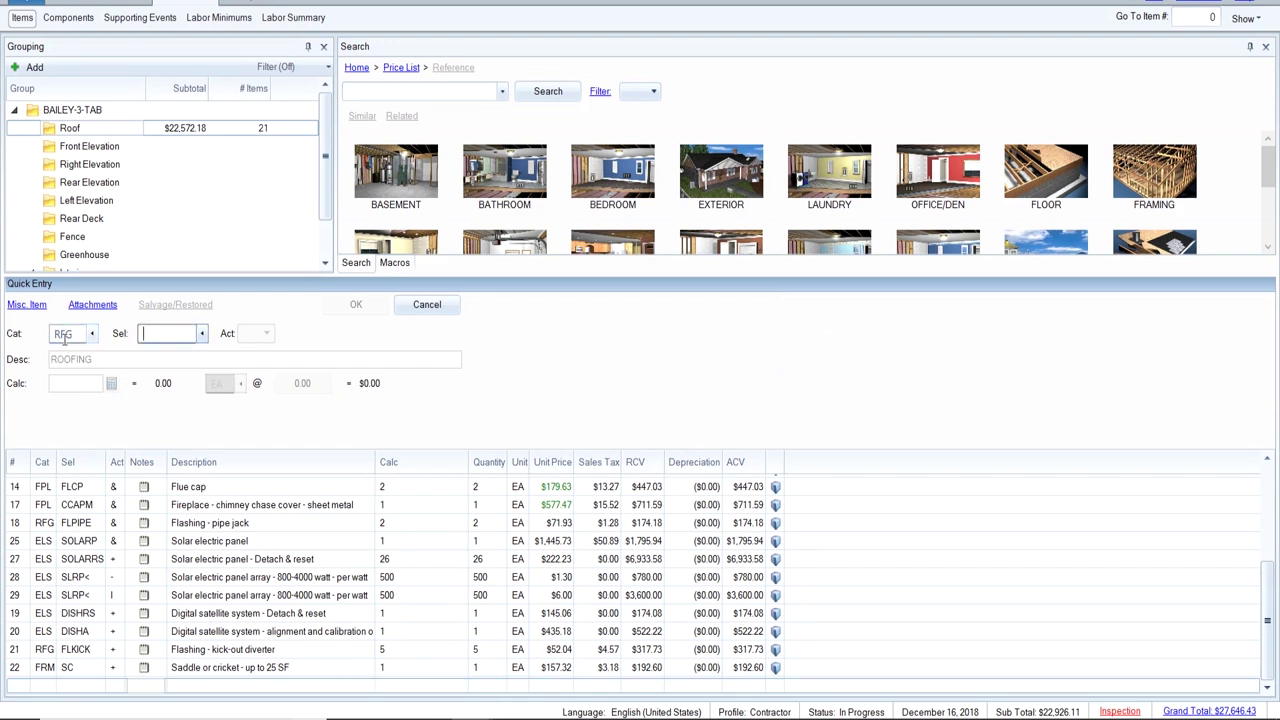
{"action": "type", "text": "IWS"}
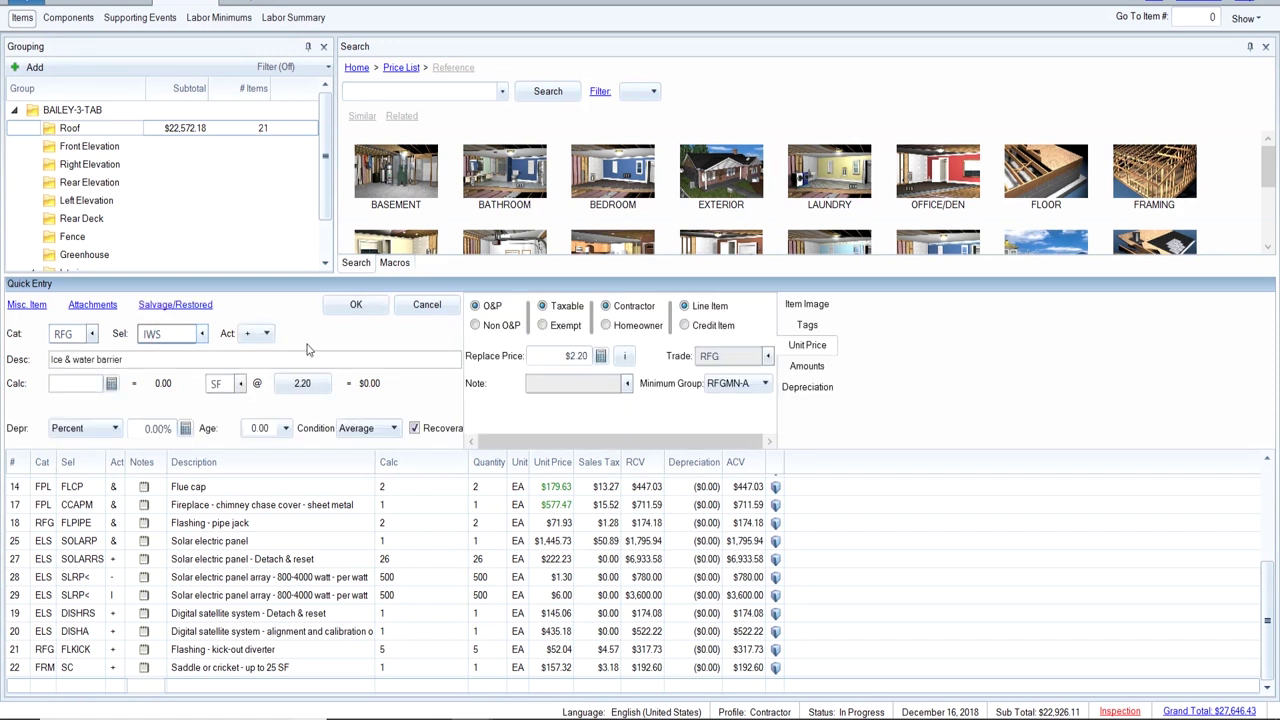
Browse the RFG selector list for ice & water barrier variants and choose the standard IWS item.
{"action": "left_click", "coordinate": [201, 334]}
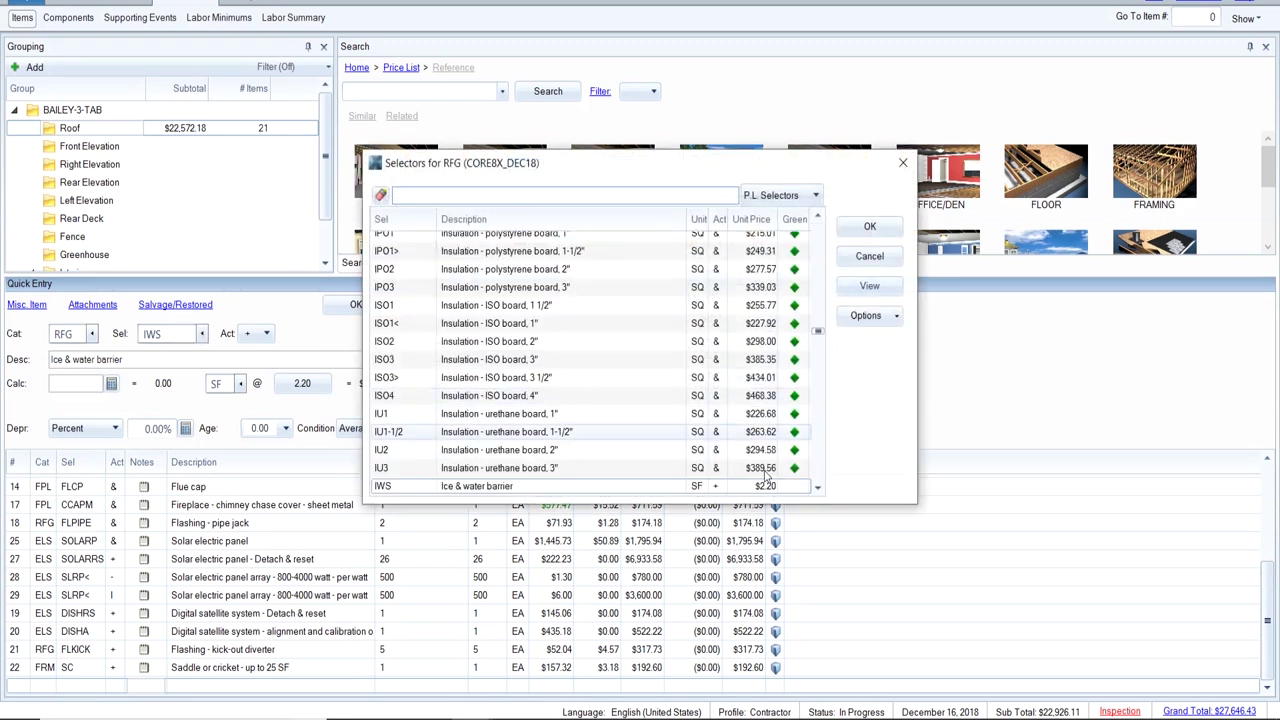
{"action": "left_click", "coordinate": [817, 488]}
{"action": "left_click", "coordinate": [817, 488]}
{"action": "left_click", "coordinate": [817, 488]}
{"action": "left_click", "coordinate": [817, 488]}
{"action": "left_click", "coordinate": [817, 488]}
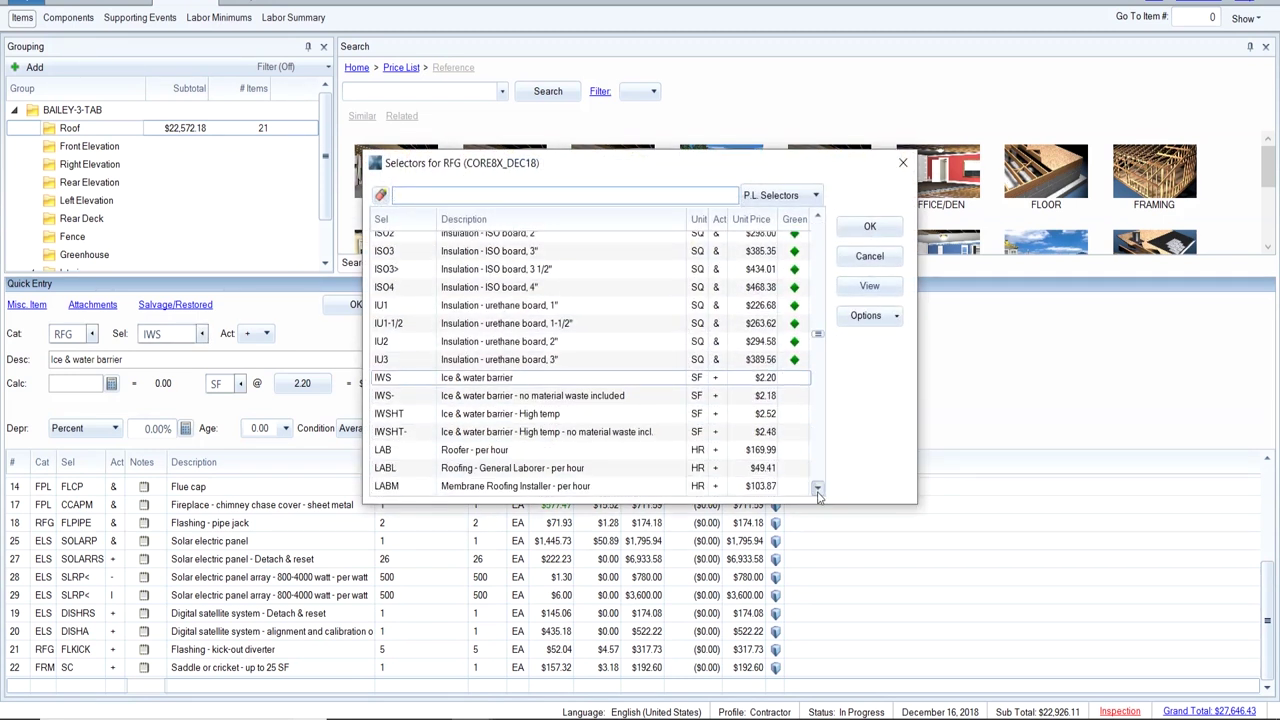
{"action": "left_click", "coordinate": [510, 378]}
{"action": "double_click", "coordinate": [510, 378]}
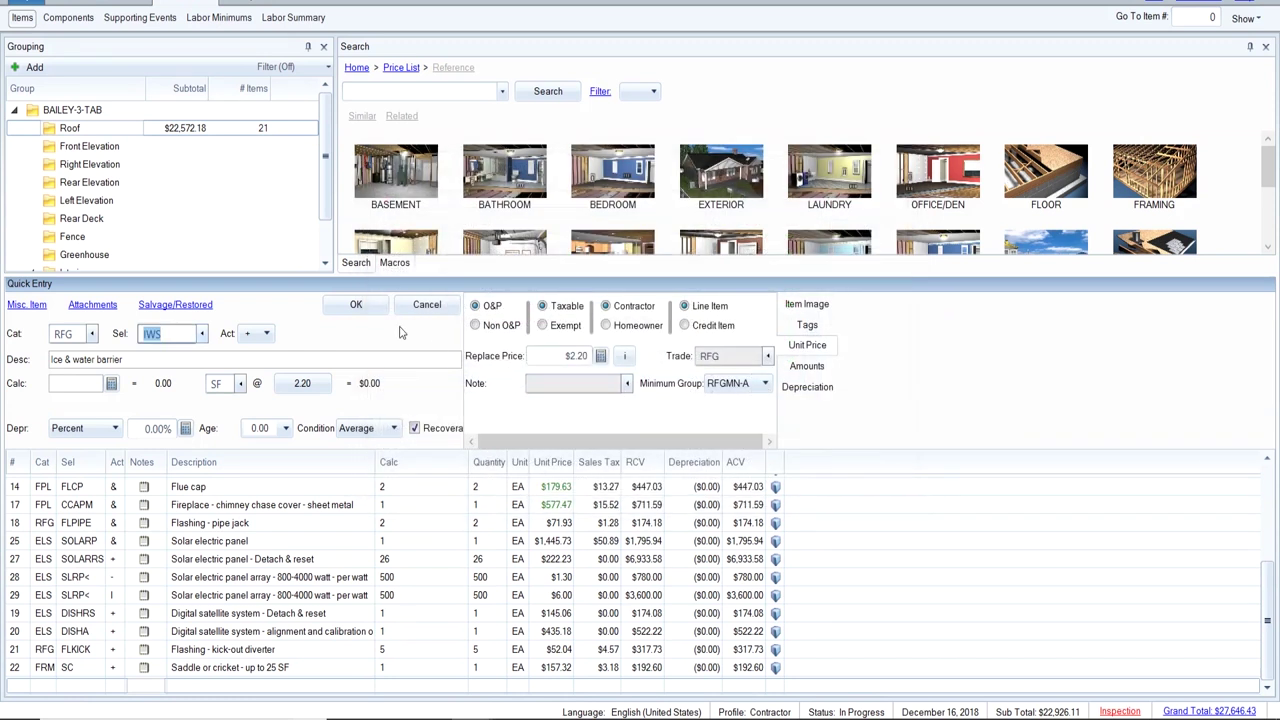
Enter (209*6) as the quantity calculation for the new ice & water barrier item.
{"action": "left_click", "coordinate": [77, 385]}
{"action": "left_click_drag", "start_coordinate": [1268, 572], "coordinate": [1238, 457]}
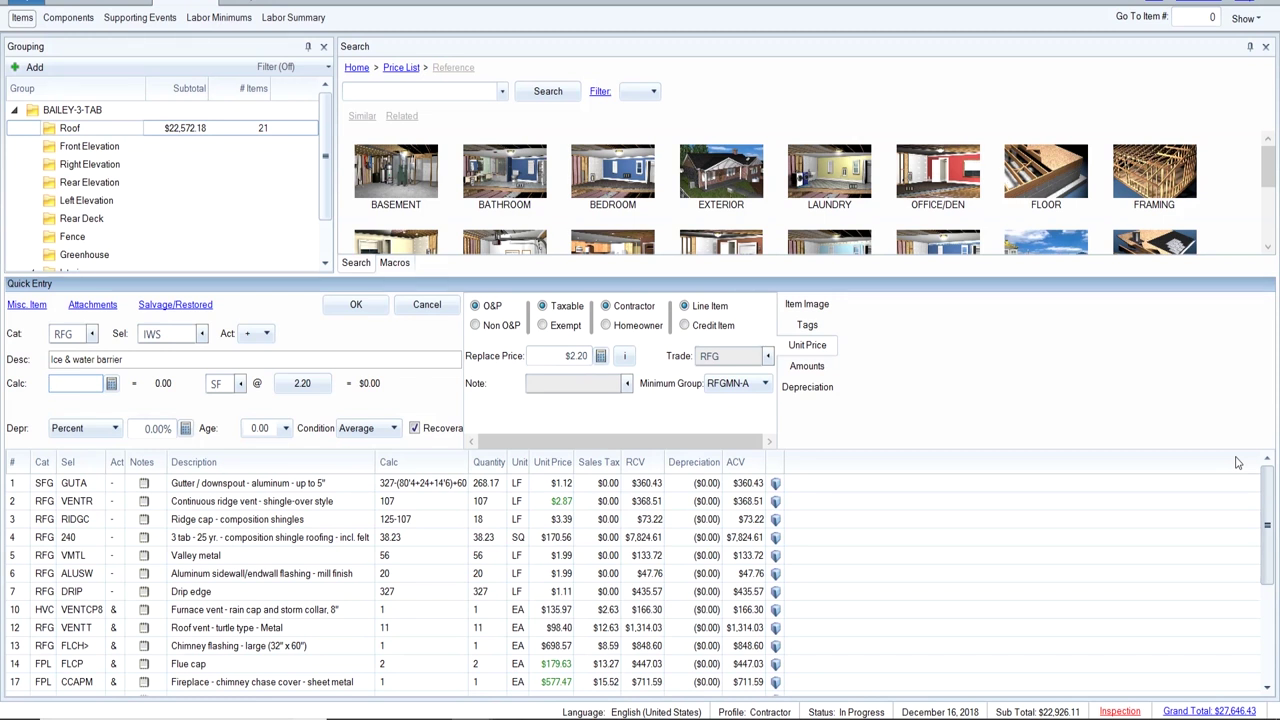
{"action": "scroll", "coordinate": [1237, 483], "scroll_direction": "down", "scroll_amount": 5}
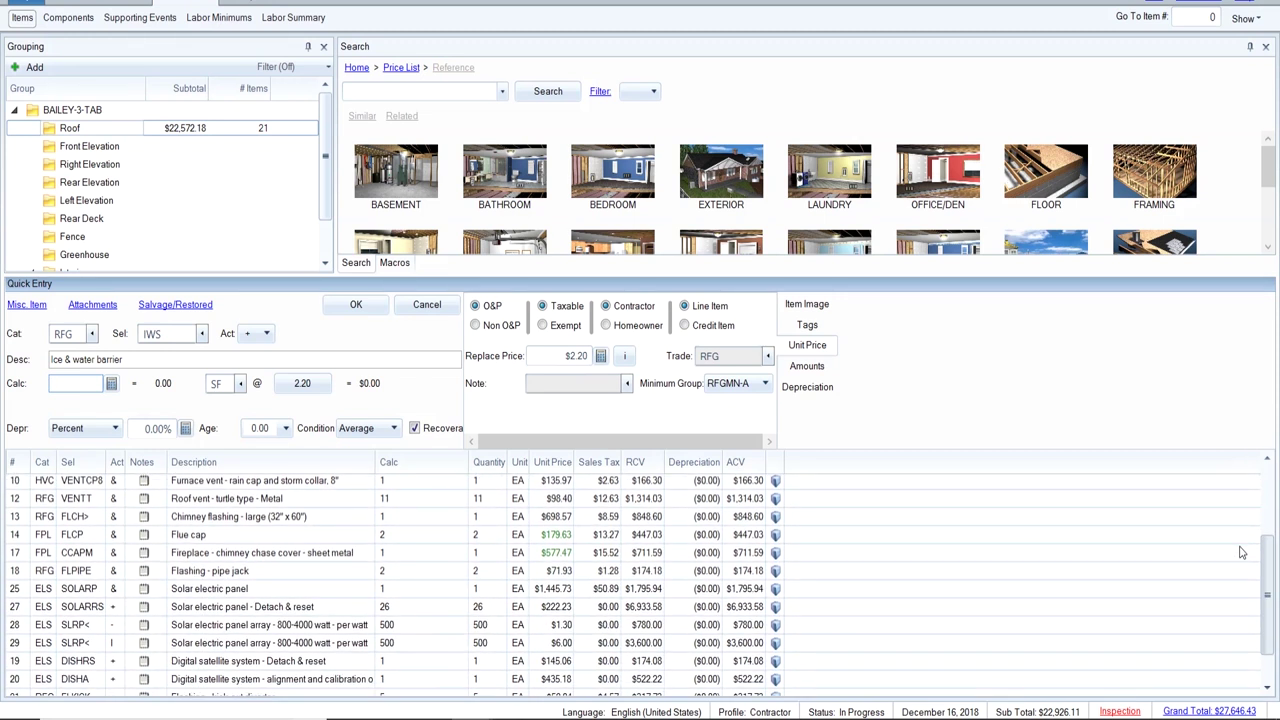
{"action": "scroll", "coordinate": [1240, 552], "scroll_direction": "down", "scroll_amount": 1}
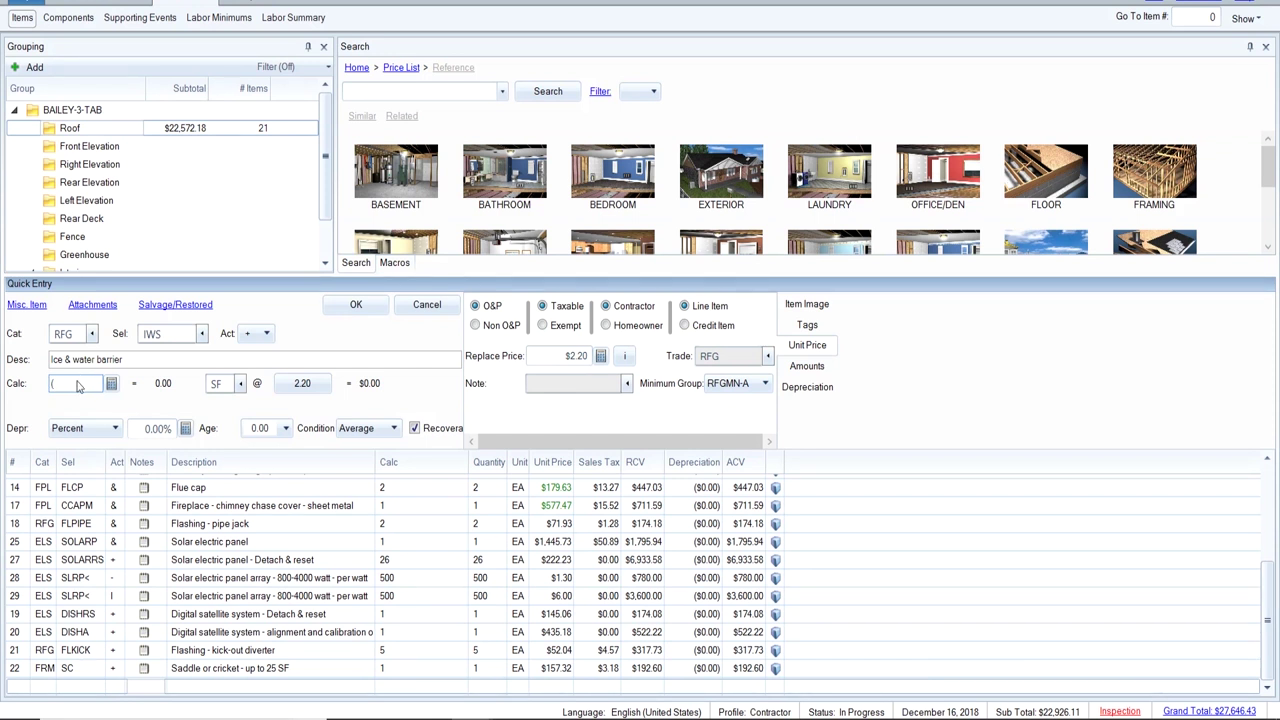
{"action": "type", "text": "209X"}
{"action": "key", "text": "BackSpace"}
{"action": "type", "text": ")*"}
{"action": "type", "text": "6"}
Switch to File Explorer, open the 2012 IRC Codes folder and read the 2012 IRC Ice Barrier Requirement image.
{"action": "mouse_move", "coordinate": [360, 712]}
{"action": "mouse_move", "coordinate": [405, 708]}
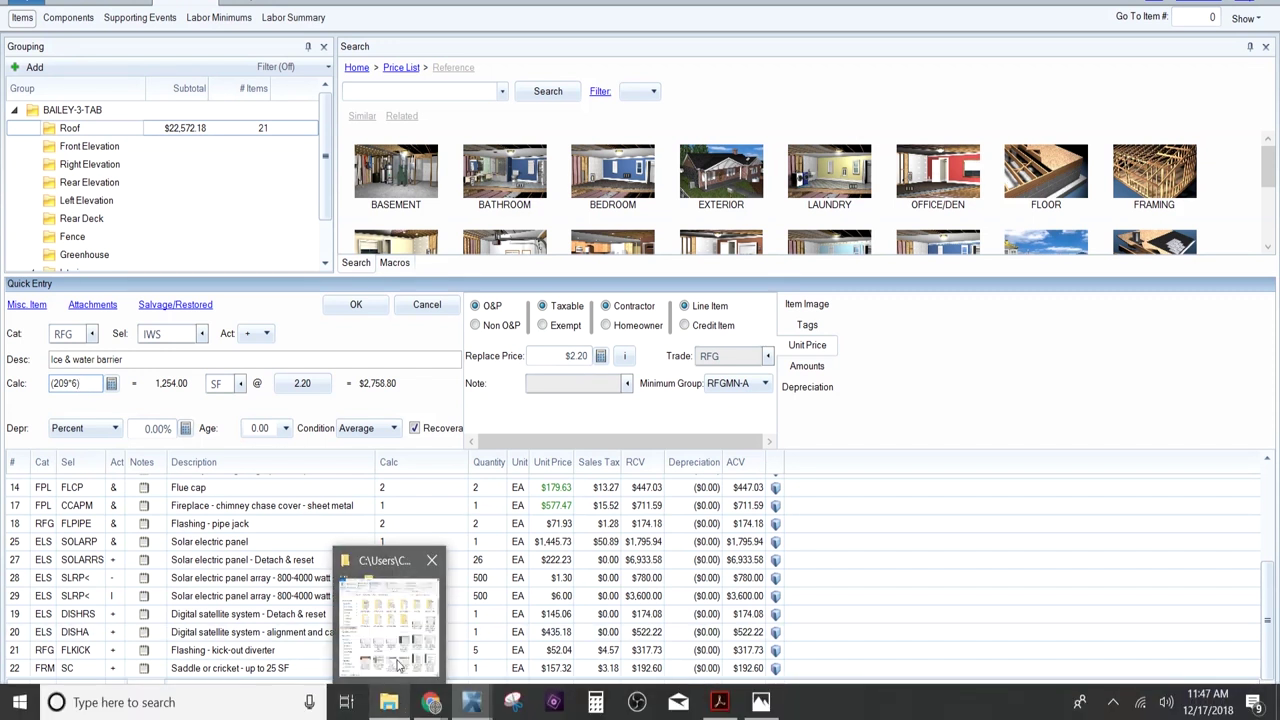
{"action": "left_click", "coordinate": [390, 620]}
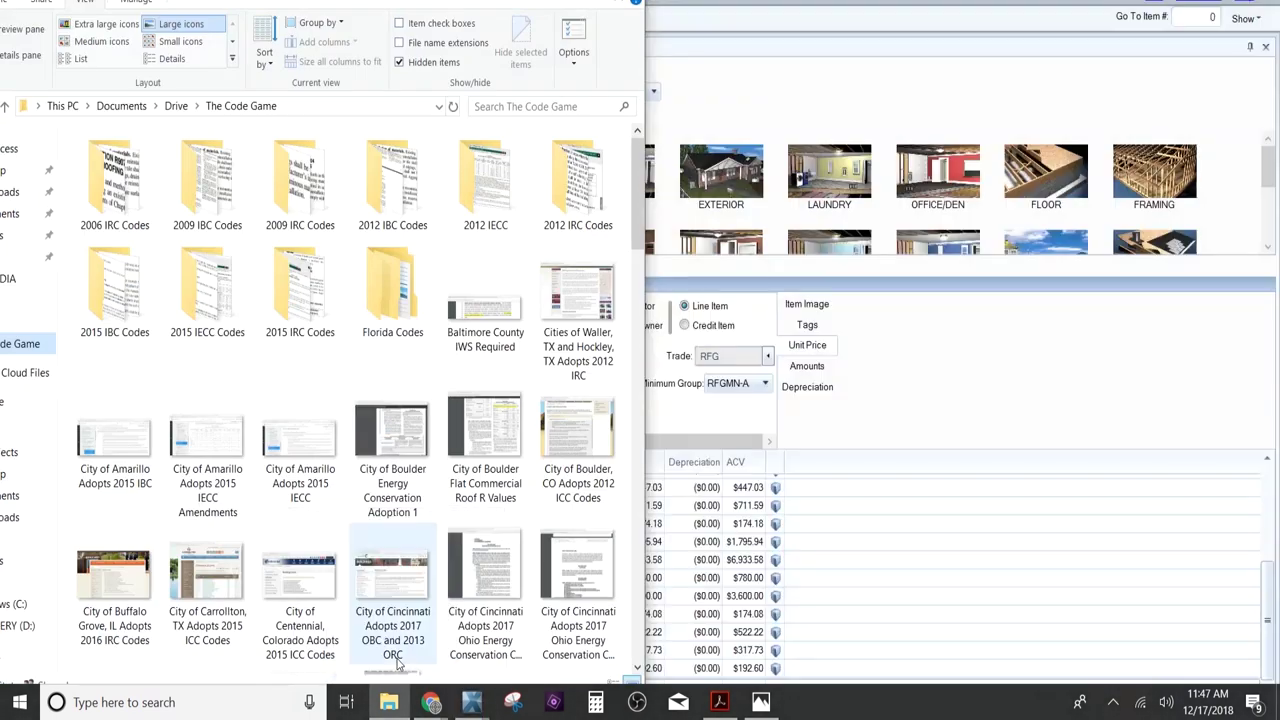
{"action": "double_click", "coordinate": [588, 200]}
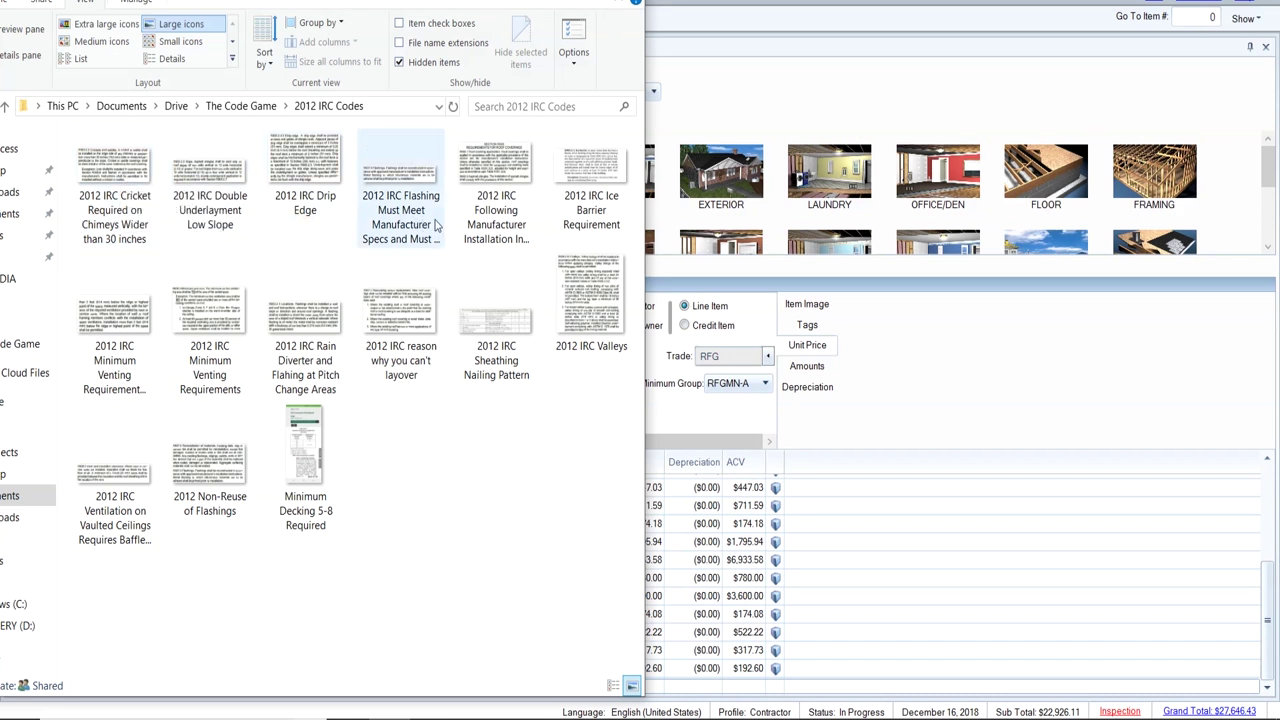
{"action": "double_click", "coordinate": [598, 205]}
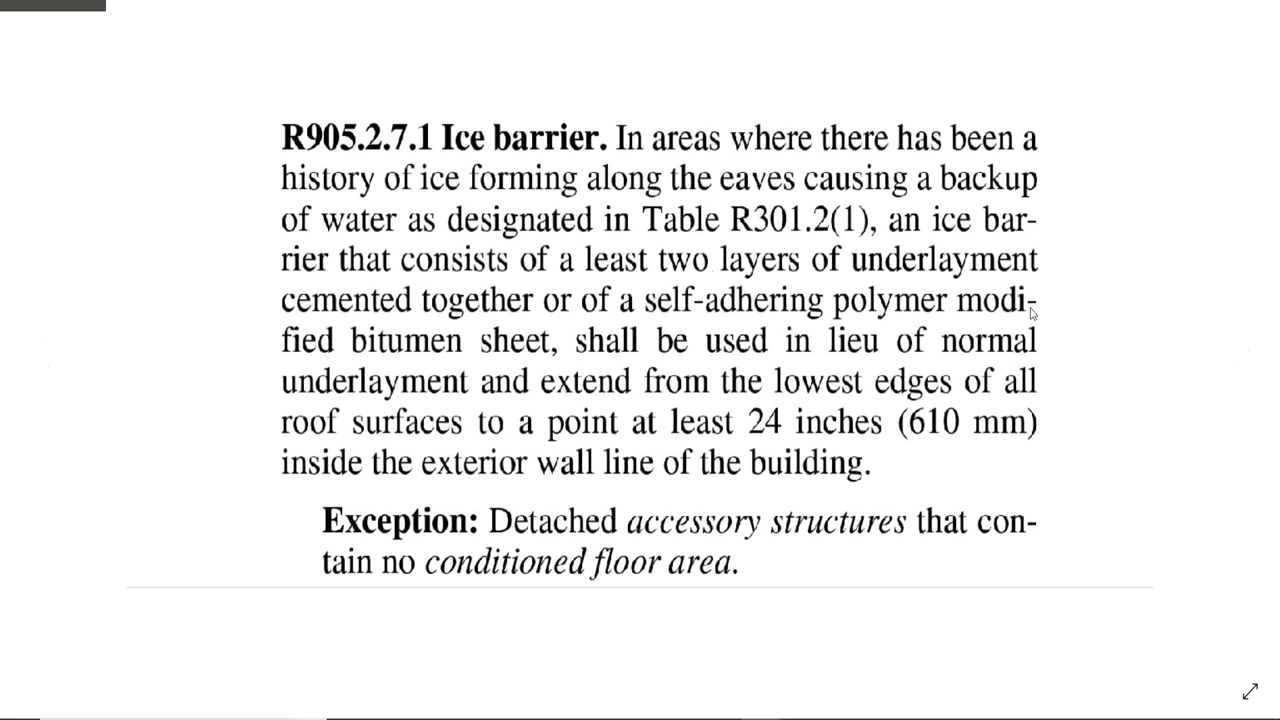
{"action": "scroll", "coordinate": [1030, 314], "scroll_direction": "down", "scroll_amount": 1}
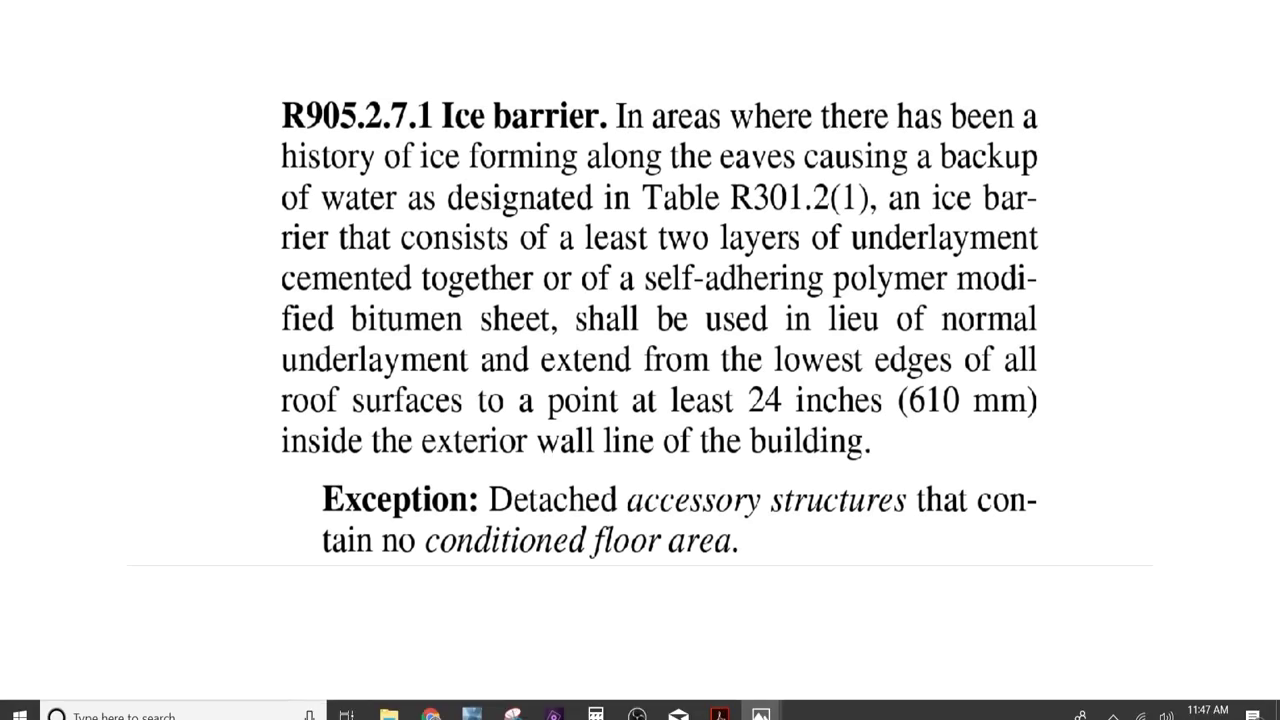
Switch to the Google Drive photos in Chrome and examine the roof eave in IMG_8651.JPG.
{"action": "mouse_move", "coordinate": [431, 706]}
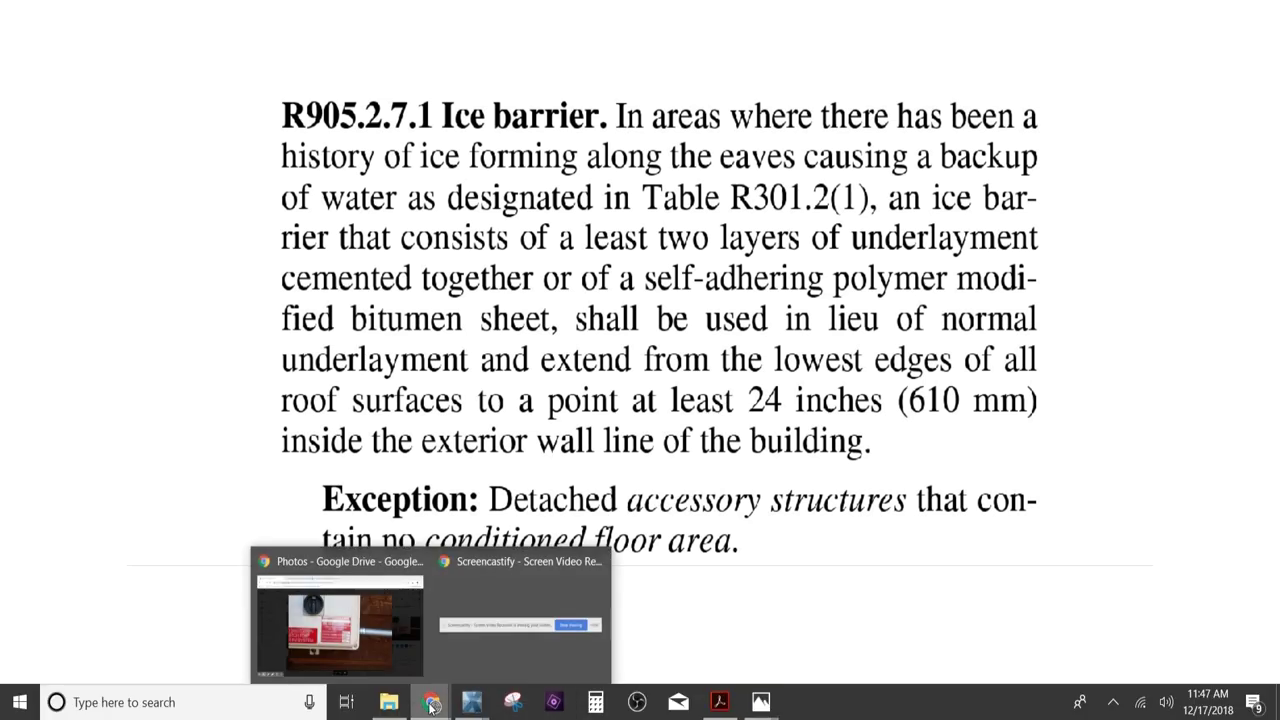
{"action": "left_click", "coordinate": [335, 625]}
{"action": "left_click", "coordinate": [33, 68]}
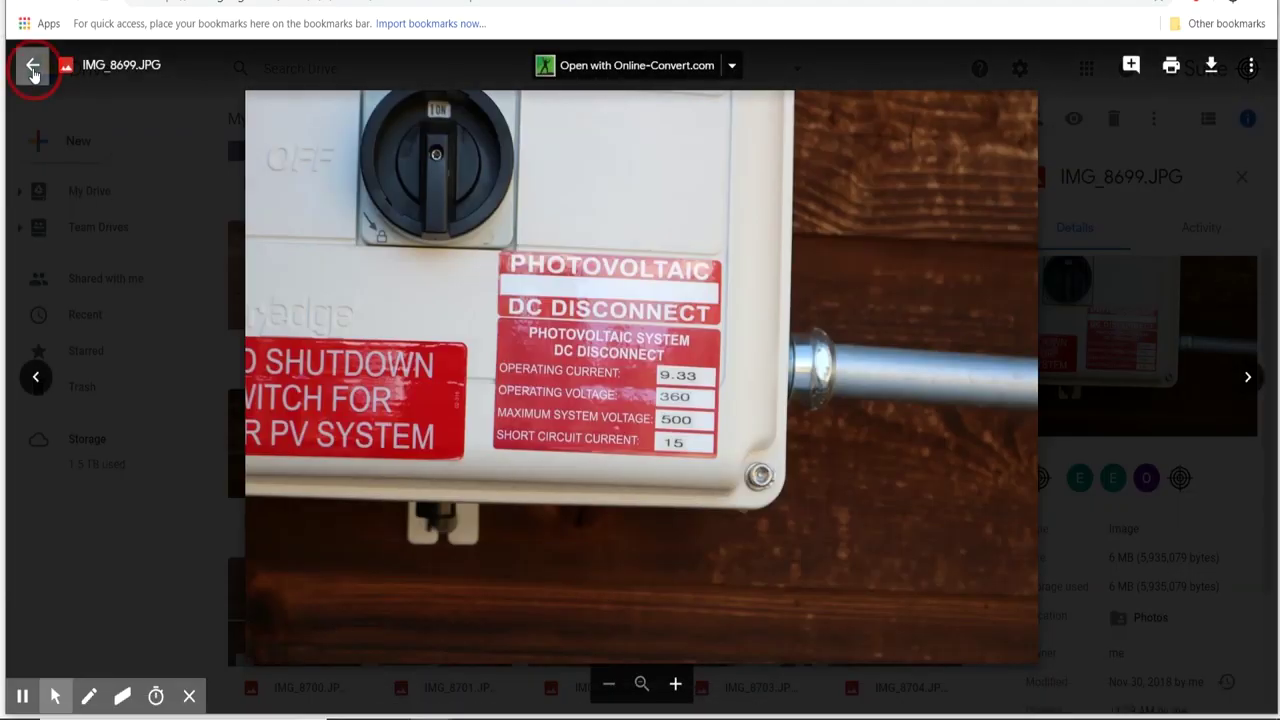
{"action": "left_click_drag", "start_coordinate": [995, 540], "coordinate": [980, 320]}
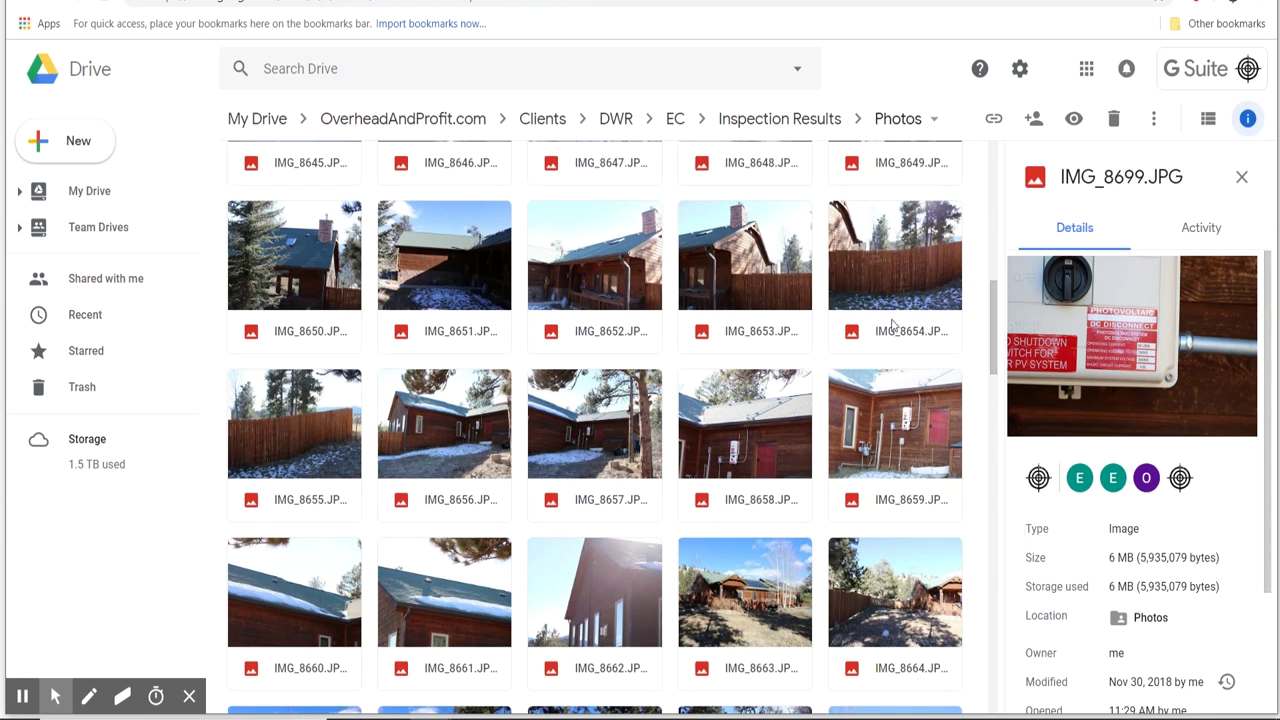
{"action": "double_click", "coordinate": [402, 254]}
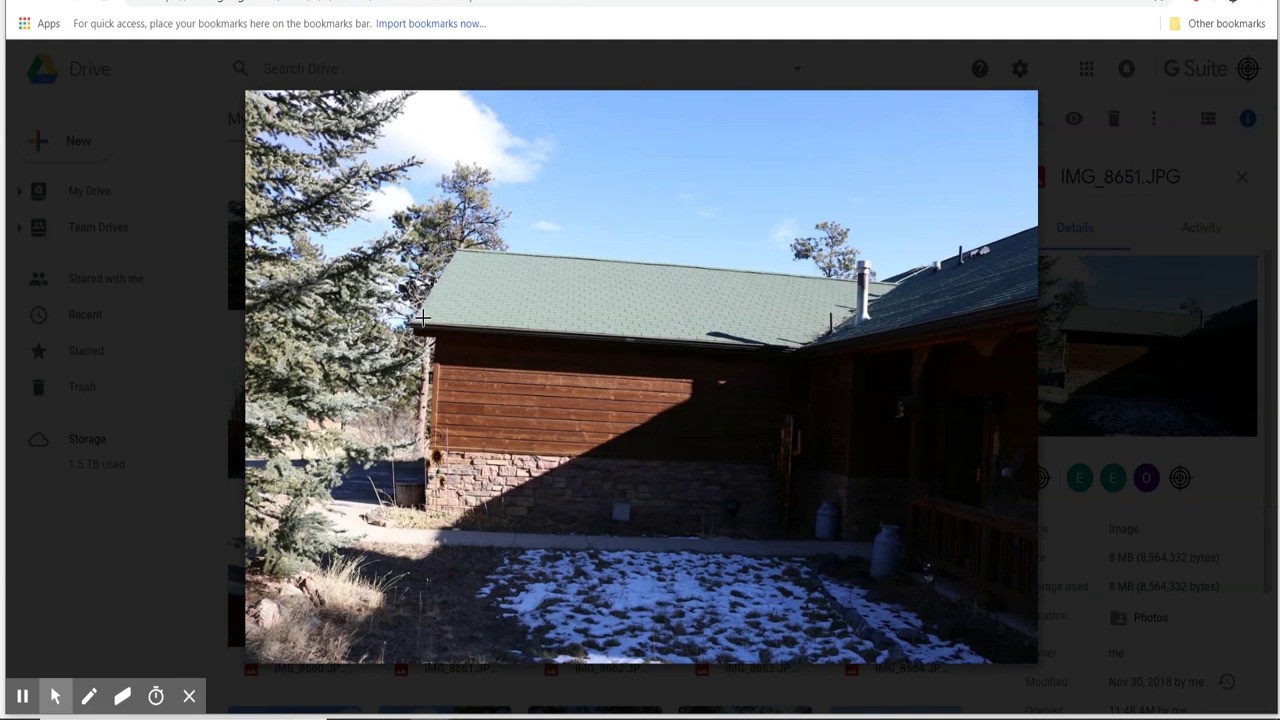
{"action": "mouse_move", "coordinate": [634, 306]}
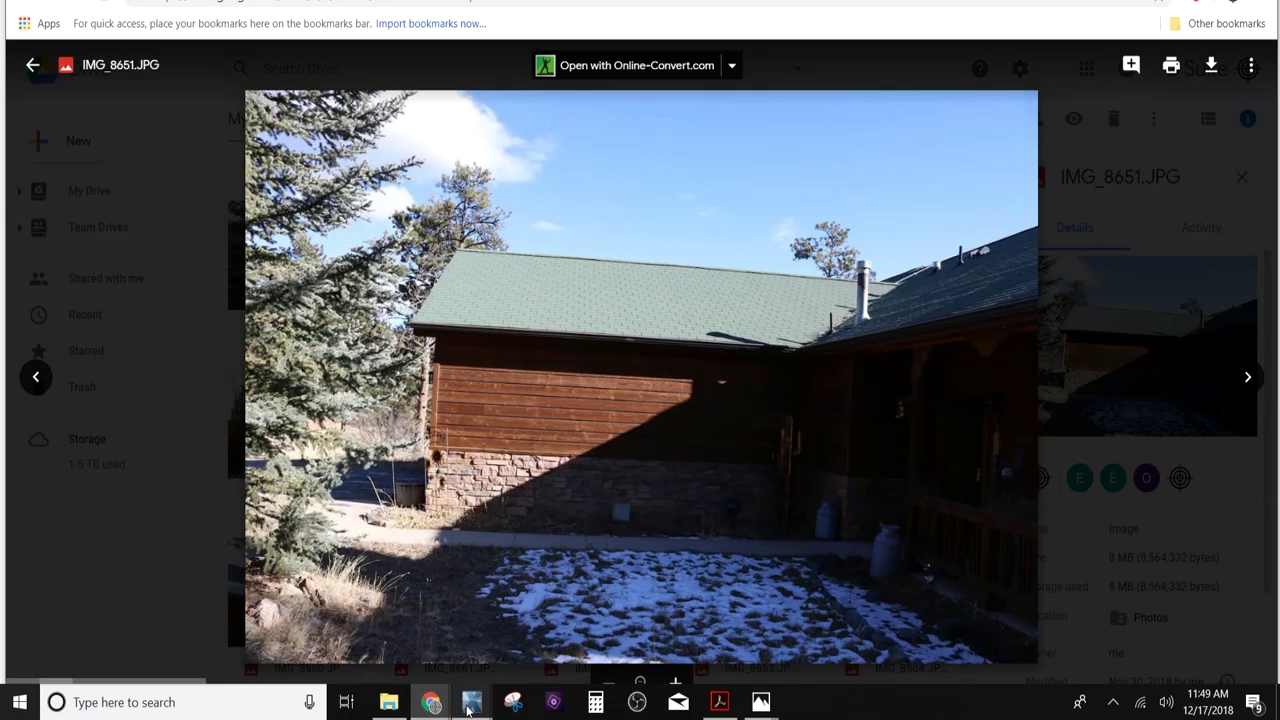
Return to the BAILEY-3-TAB estimate in Xactimate, extend the ice & water barrier calculation to (209*6)+(56*3), and add the item.
{"action": "mouse_move", "coordinate": [469, 706]}
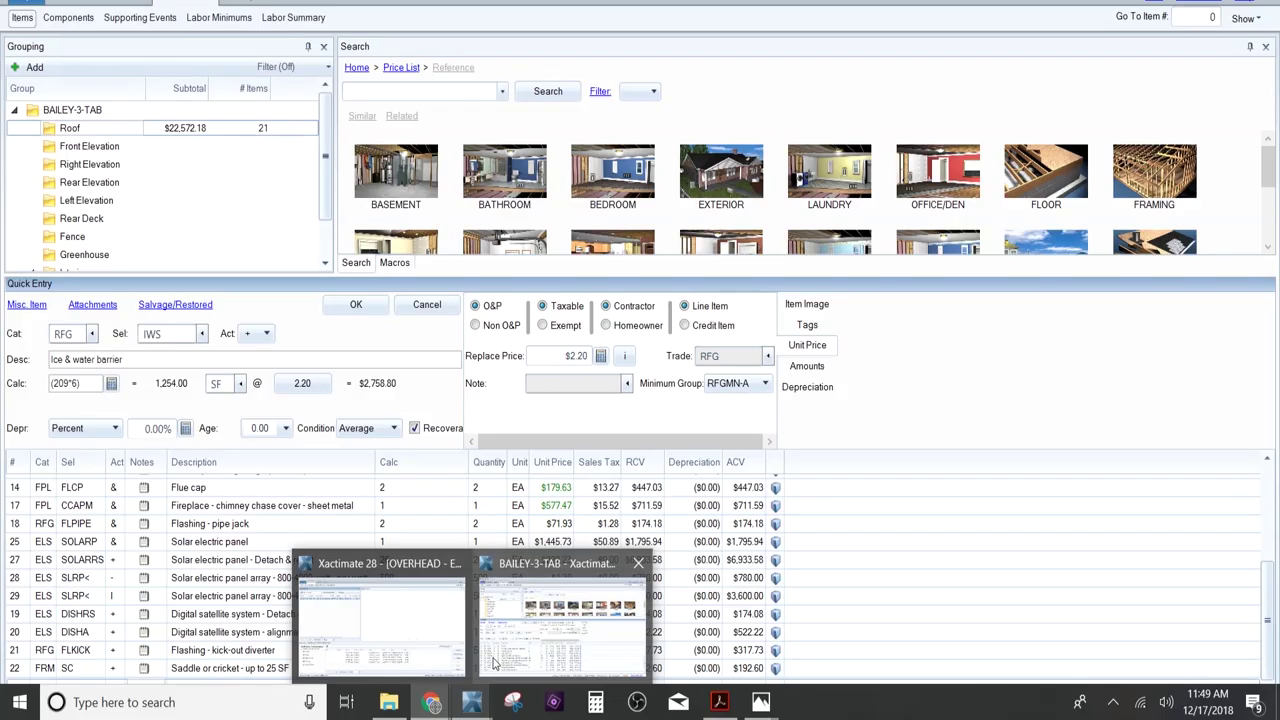
{"action": "left_click", "coordinate": [562, 615]}
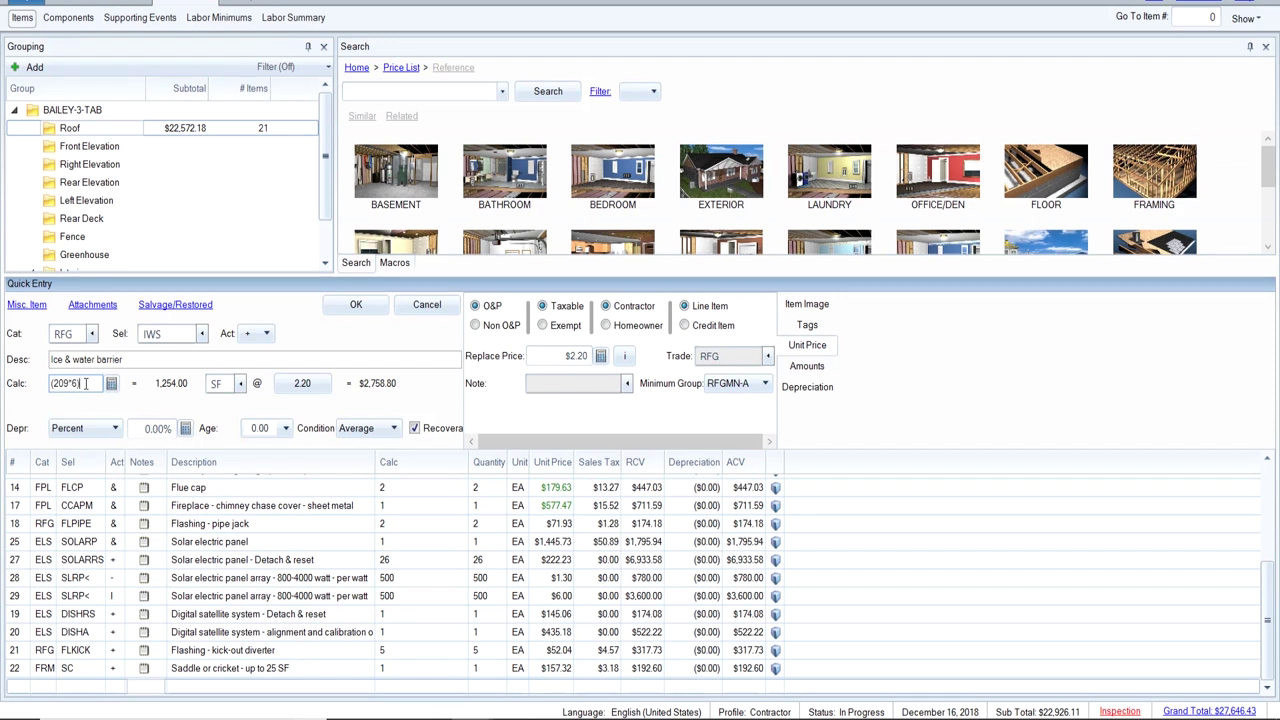
{"action": "double_click", "coordinate": [86, 383]}
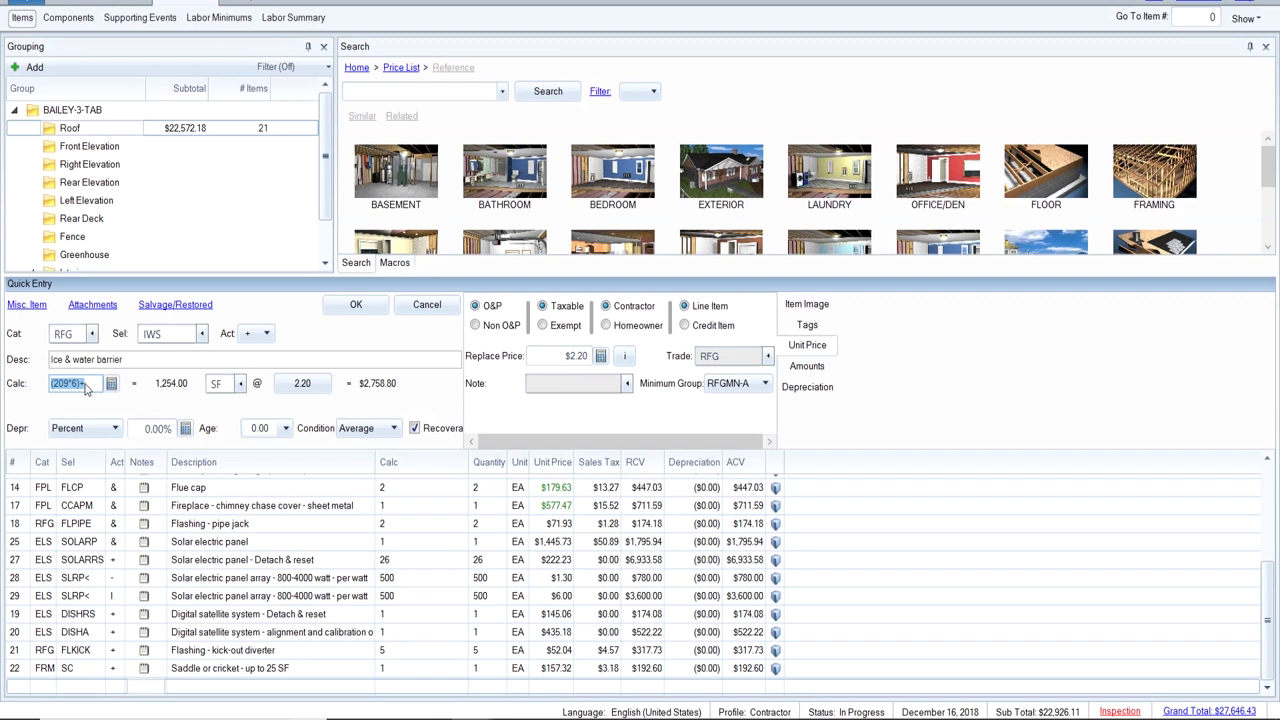
{"action": "left_click", "coordinate": [86, 383]}
{"action": "type", "text": "+("}
{"action": "left_click_drag", "start_coordinate": [1268, 580], "coordinate": [1263, 503]}
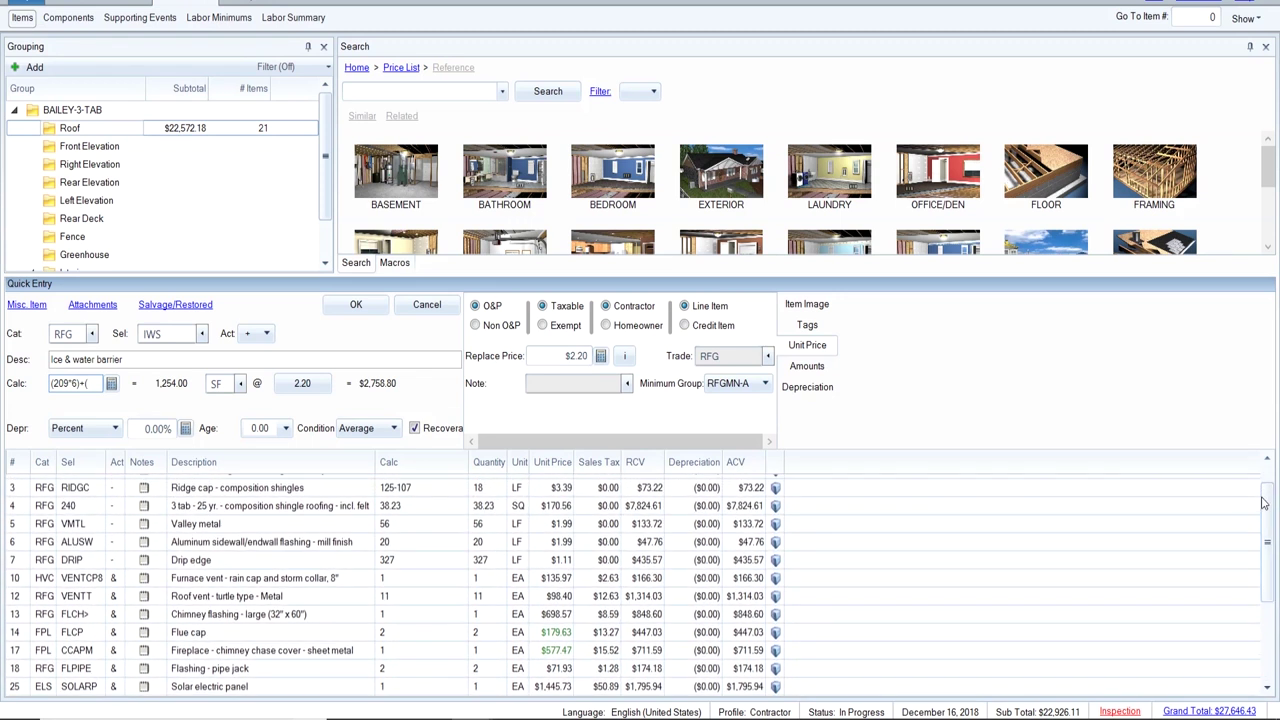
{"action": "type", "text": "56*3"}
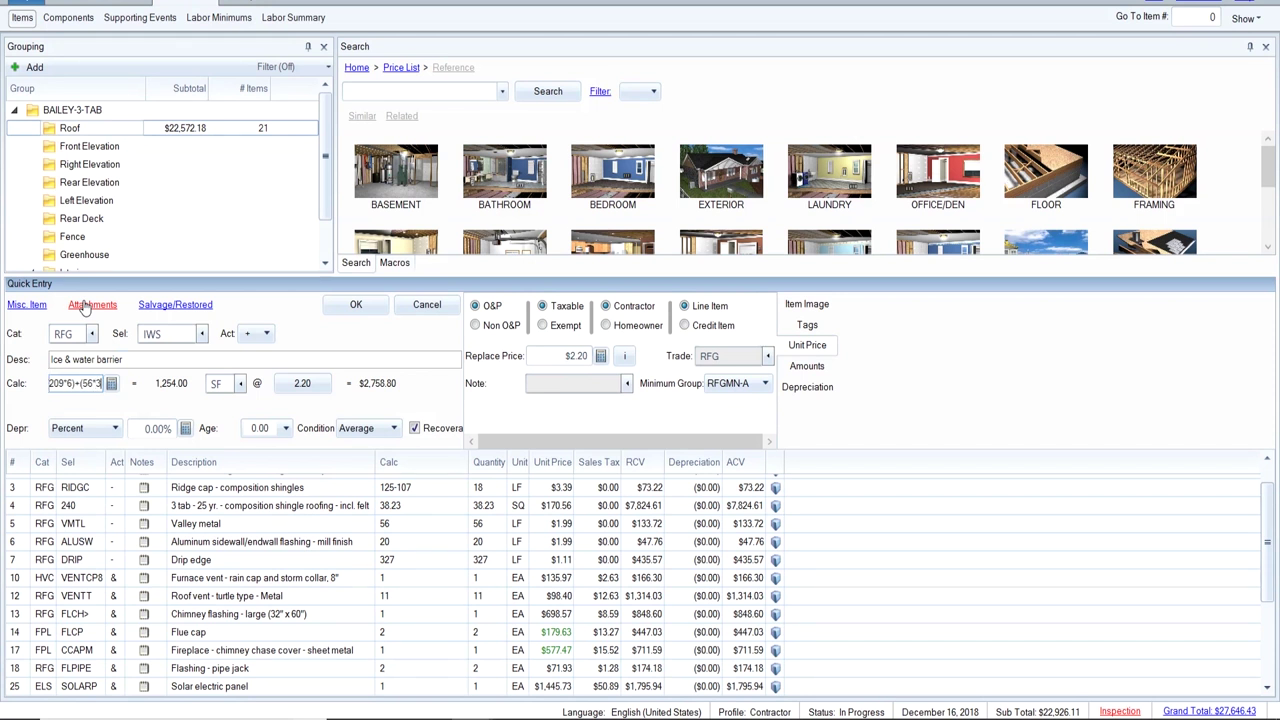
{"action": "type", "text": ")"}
{"action": "key", "text": "Home"}
{"action": "key", "text": "End"}
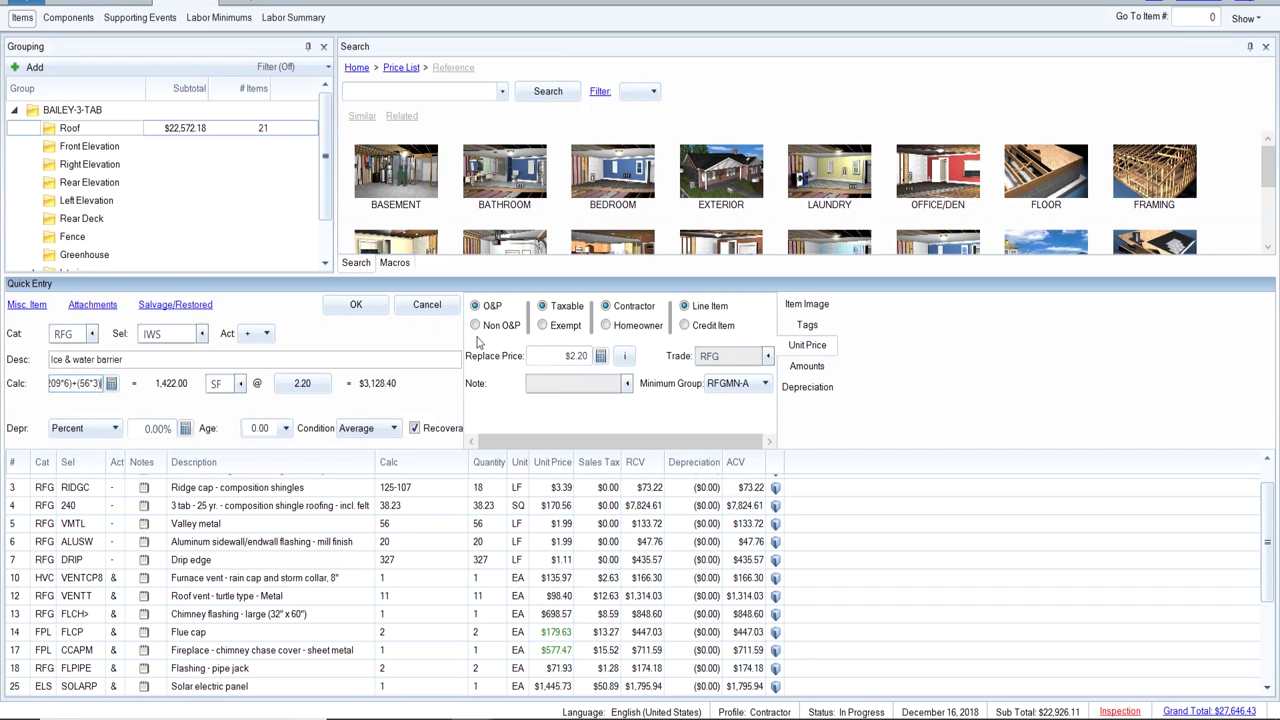
{"action": "left_click", "coordinate": [371, 307]}
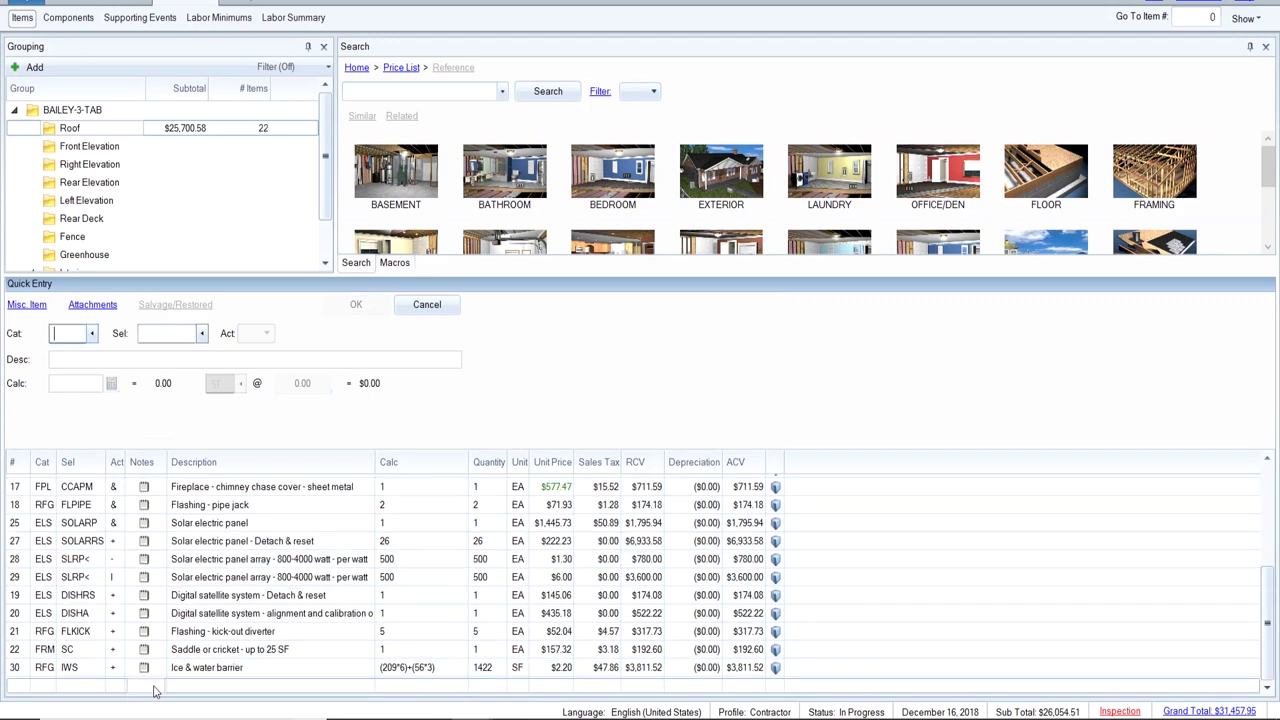
{"action": "left_click", "coordinate": [155, 689]}
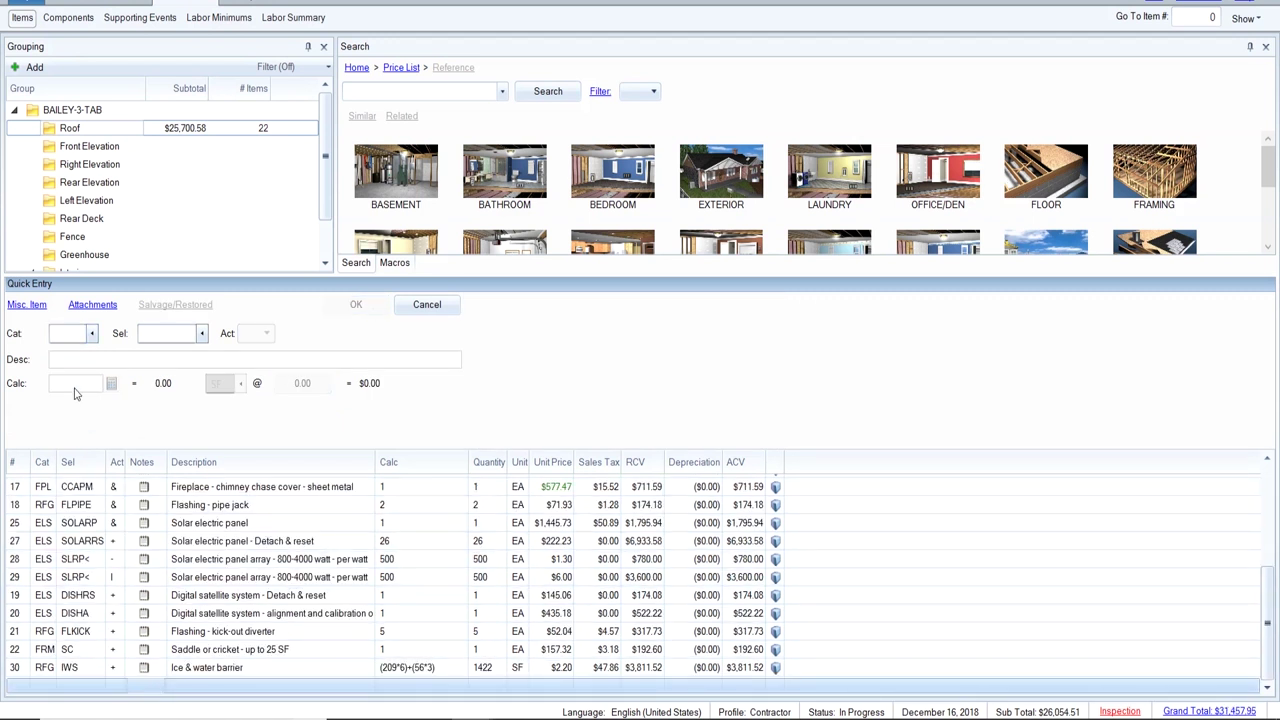
{"action": "left_click", "coordinate": [72, 337]}
{"action": "type", "text": "RFG"}
{"action": "key", "text": "Tab"}
{"action": "type", "text": "DRIP"}
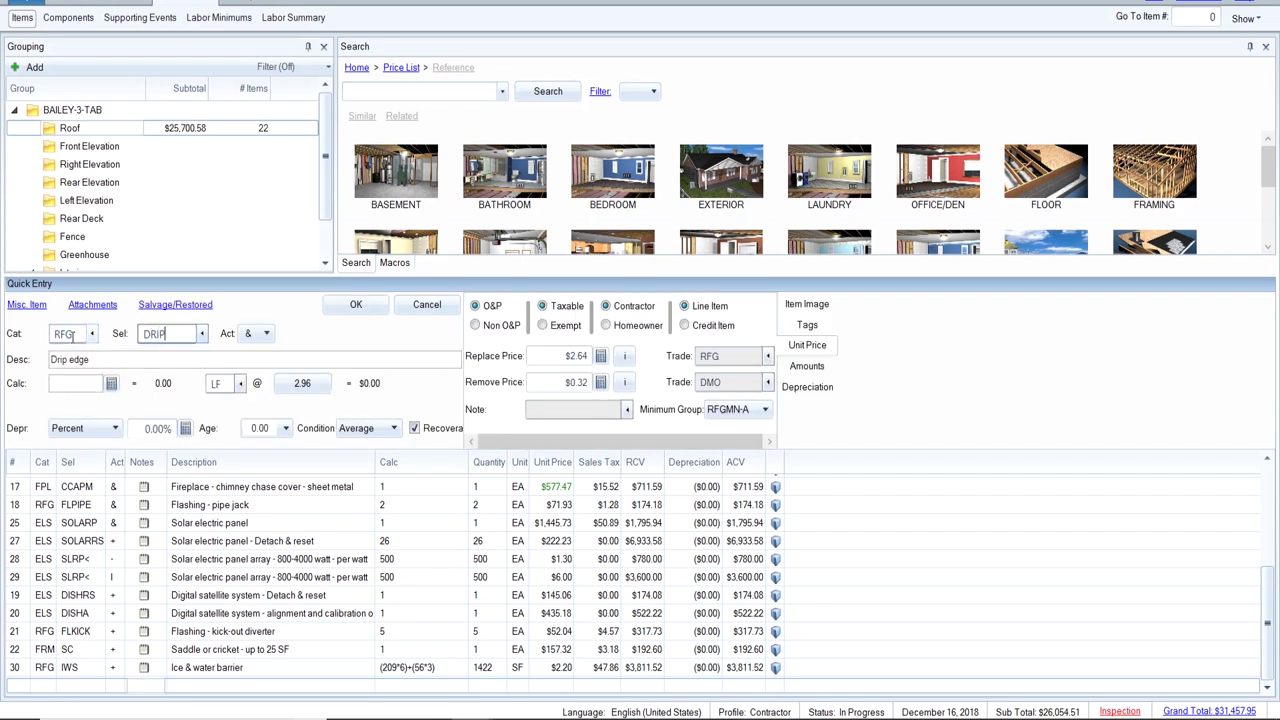
{"action": "left_click", "coordinate": [266, 334]}
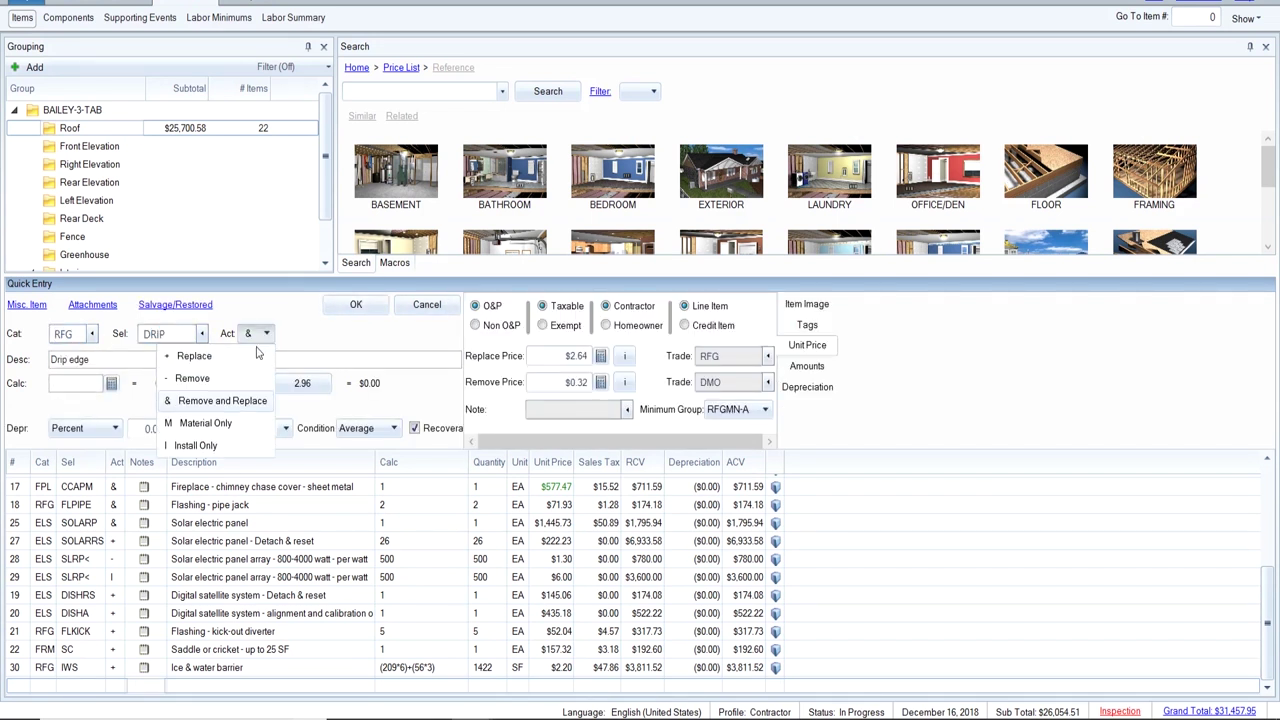
{"action": "left_click", "coordinate": [235, 380]}
{"action": "double_click", "coordinate": [715, 355]}
{"action": "type", "text": "RFG"}
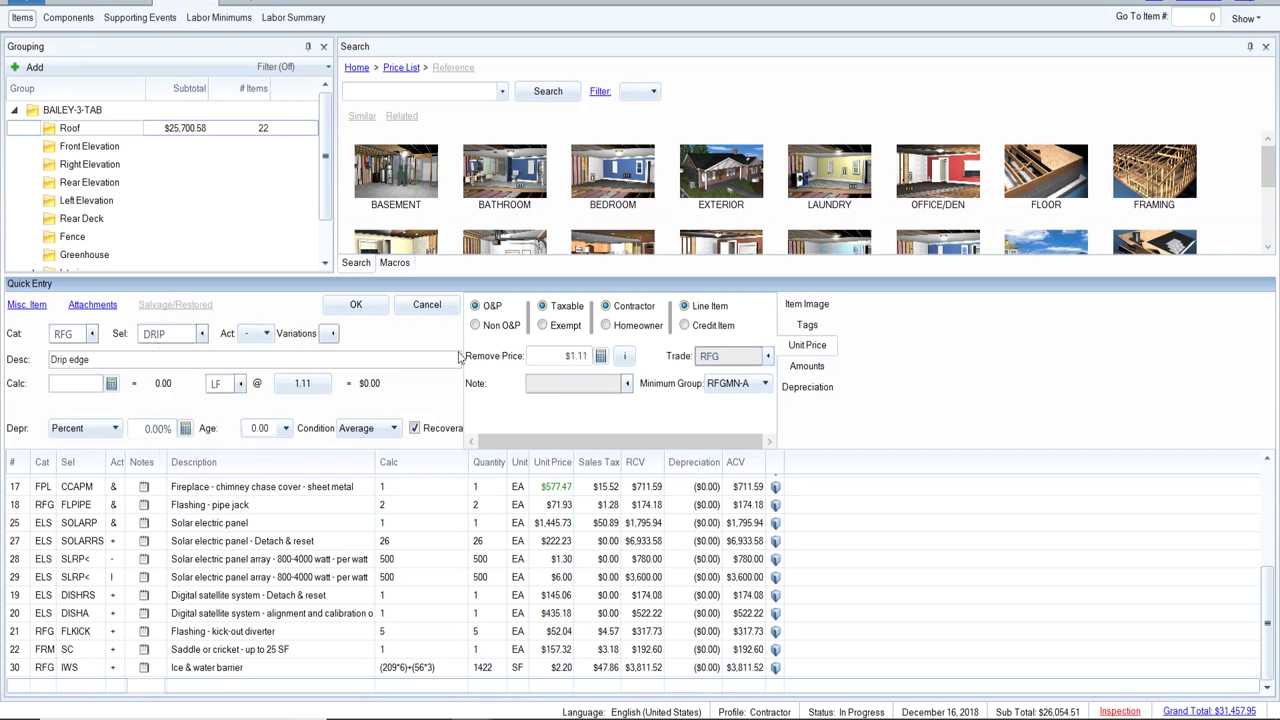
{"action": "left_click", "coordinate": [54, 382]}
{"action": "type", "text": "327"}
{"action": "left_click", "coordinate": [354, 306]}
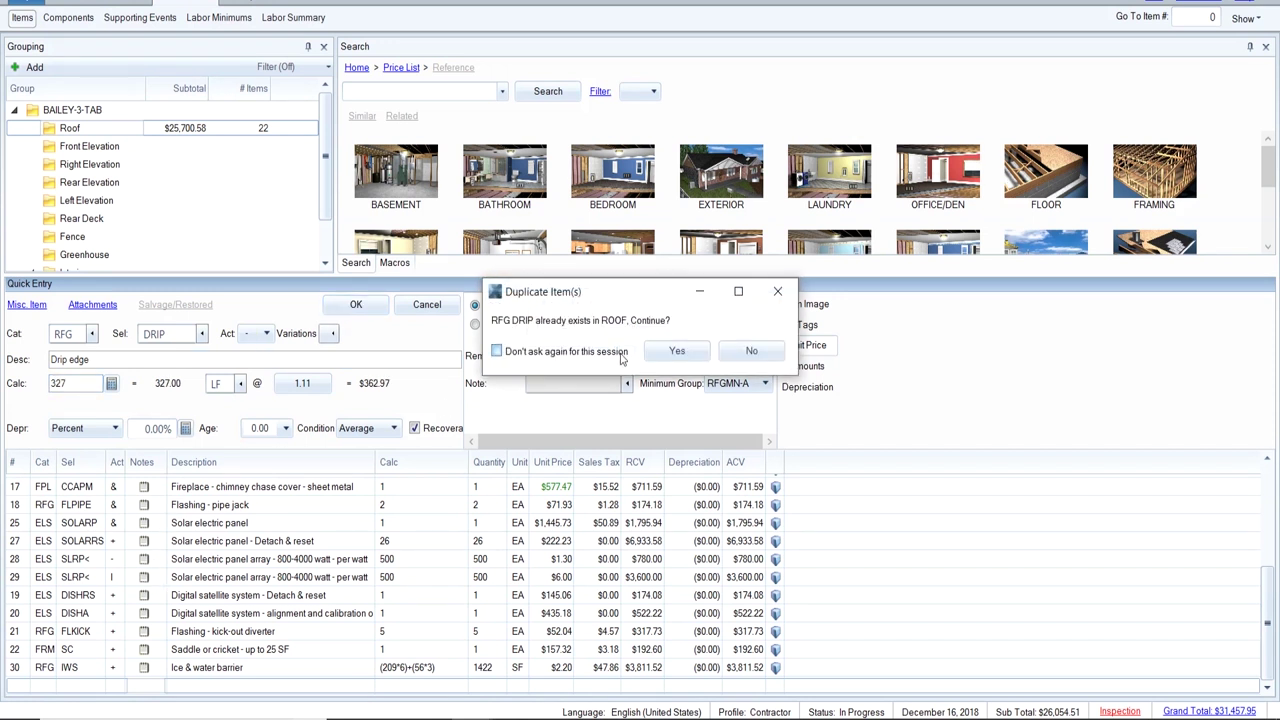
{"action": "left_click", "coordinate": [750, 351]}
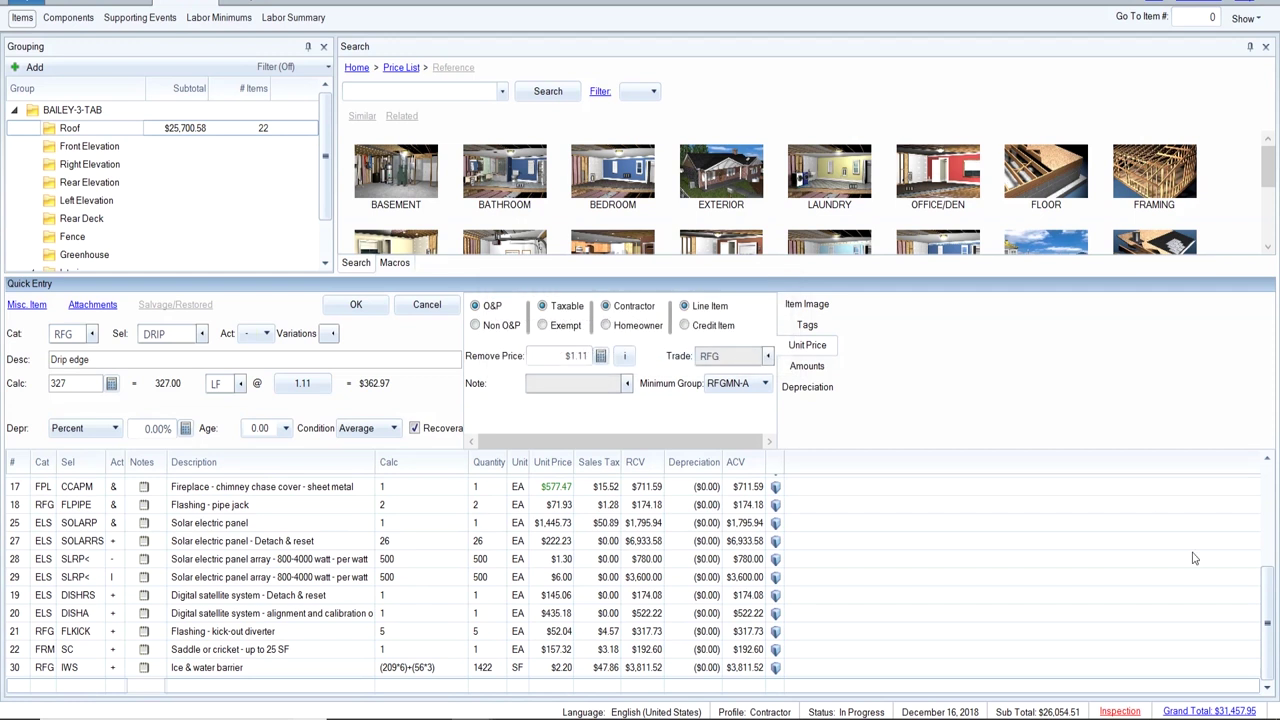
Add an RFG ALUSW aluminum sidewall/endwall flashing item with the Replace action and a quantity of 20 LF.
{"action": "left_click_drag", "start_coordinate": [1266, 600], "coordinate": [1268, 416]}
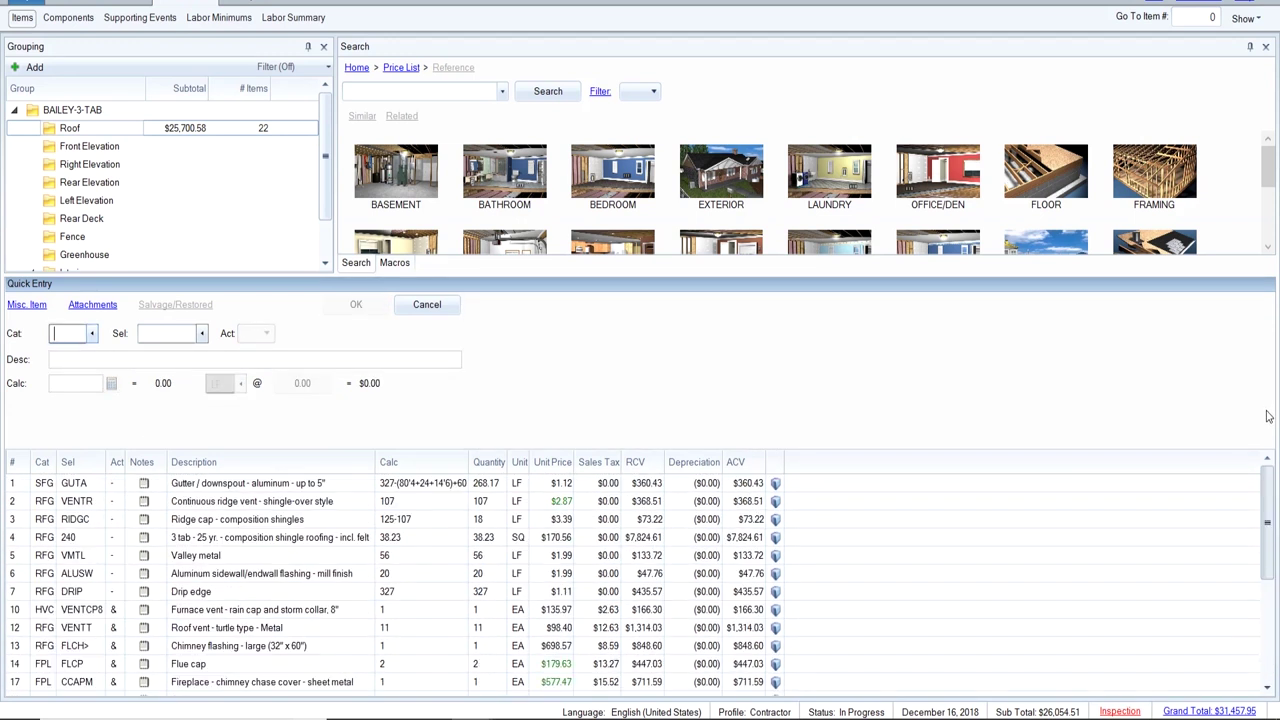
{"action": "left_click_drag", "start_coordinate": [1267, 472], "coordinate": [1265, 600]}
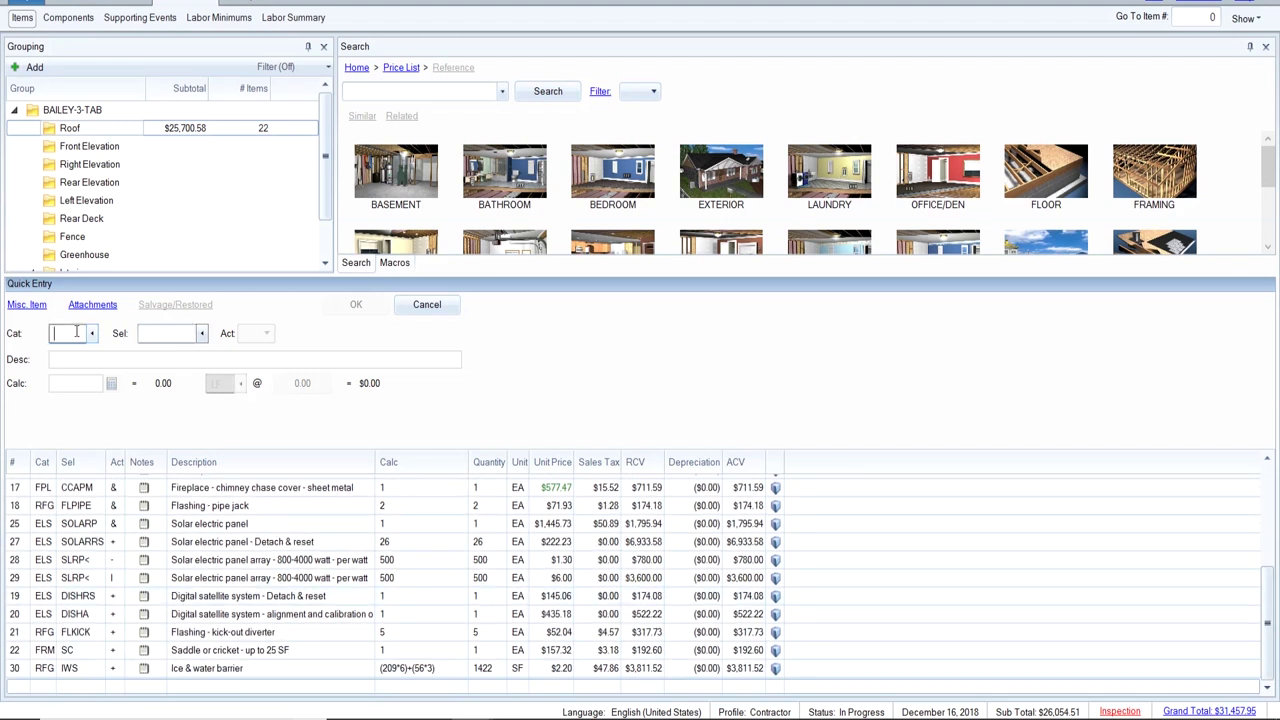
{"action": "type", "text": "RFG"}
{"action": "key", "text": "Tab"}
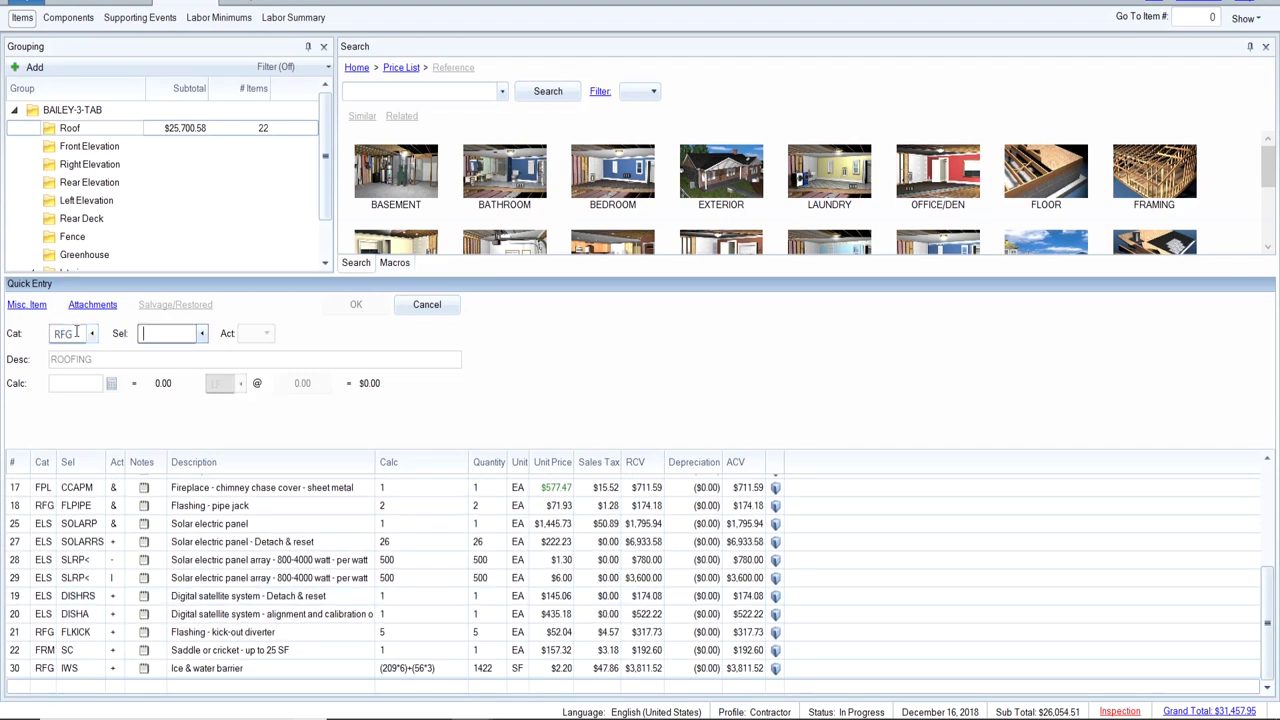
{"action": "type", "text": "ALUSW"}
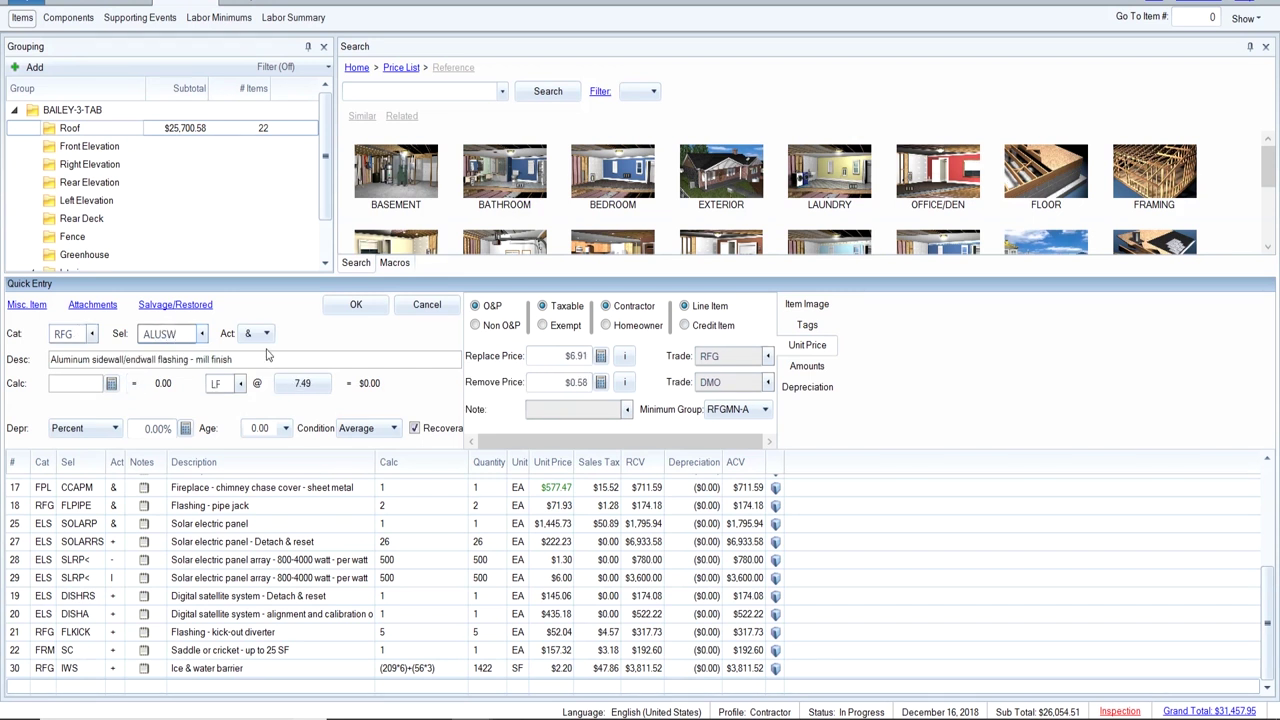
{"action": "left_click", "coordinate": [266, 333]}
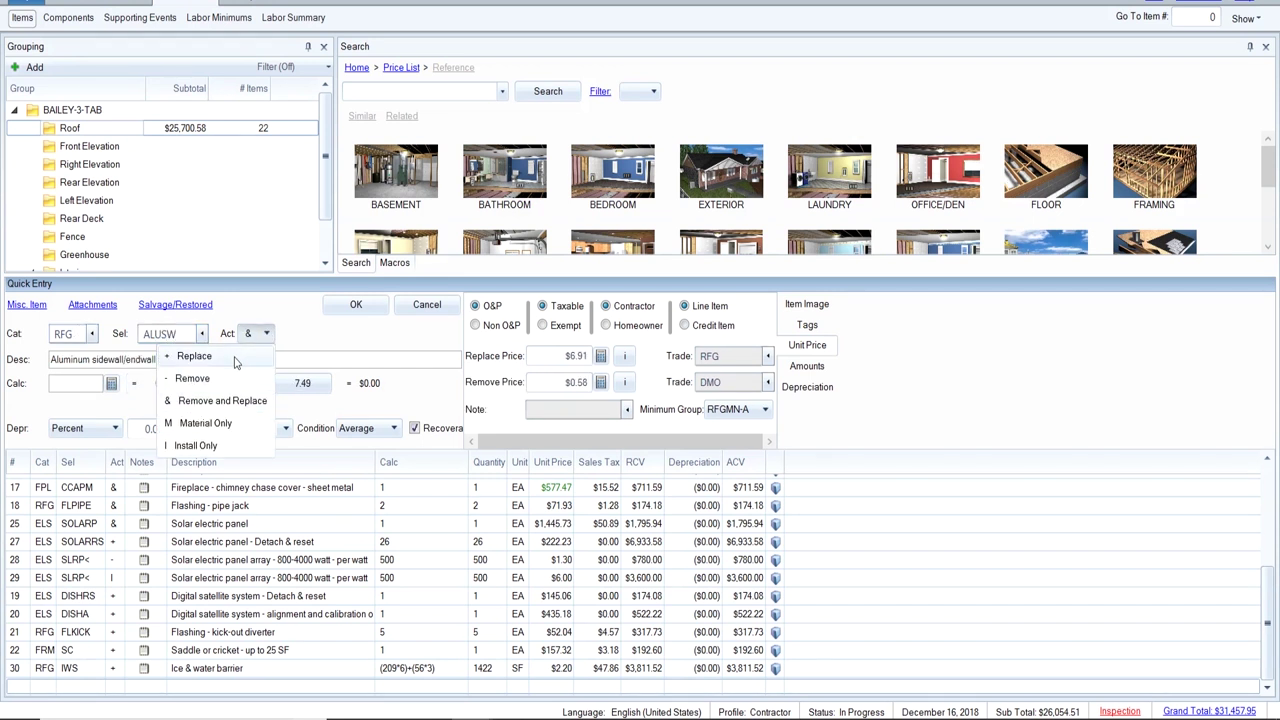
{"action": "left_click", "coordinate": [235, 362]}
{"action": "left_click", "coordinate": [68, 385]}
{"action": "type", "text": "20"}
{"action": "key", "text": "Return"}
Add an RFG VMTL valley metal item with the Replace action and a quantity of 56 LF.
{"action": "type", "text": "RFG"}
{"action": "key", "text": "Tab"}
{"action": "type", "text": "VMTL"}
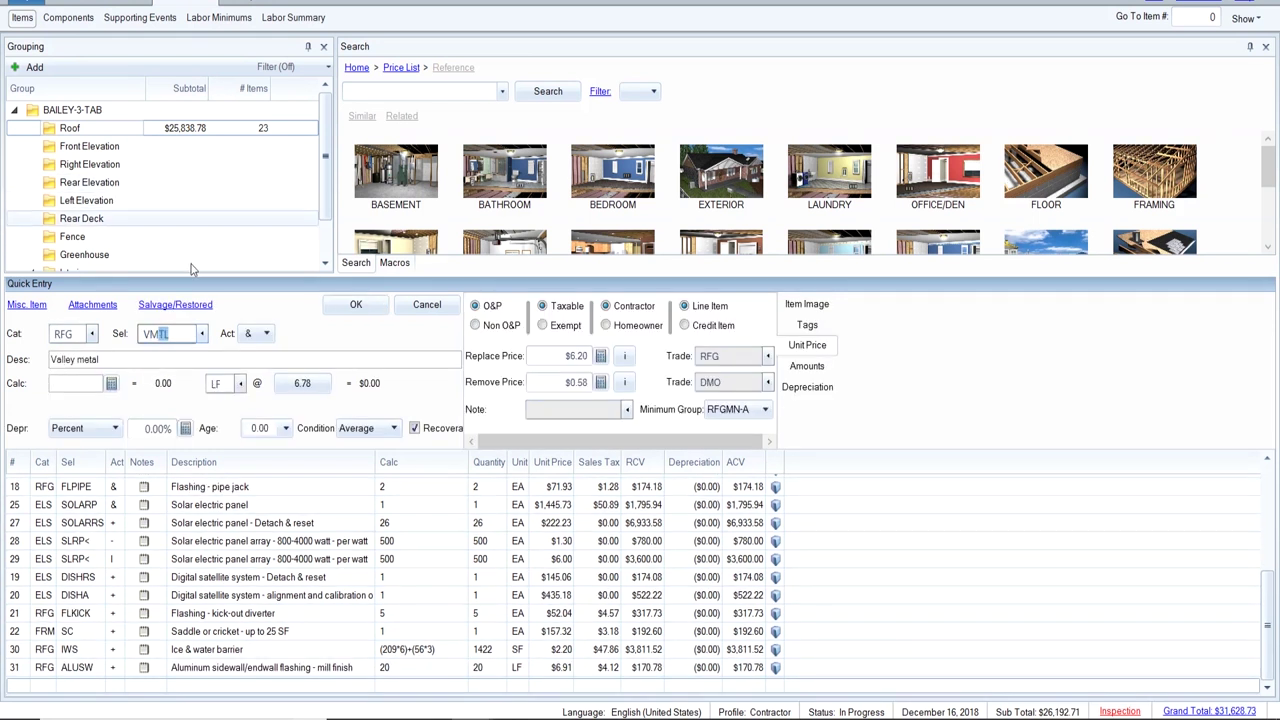
{"action": "left_click", "coordinate": [267, 333]}
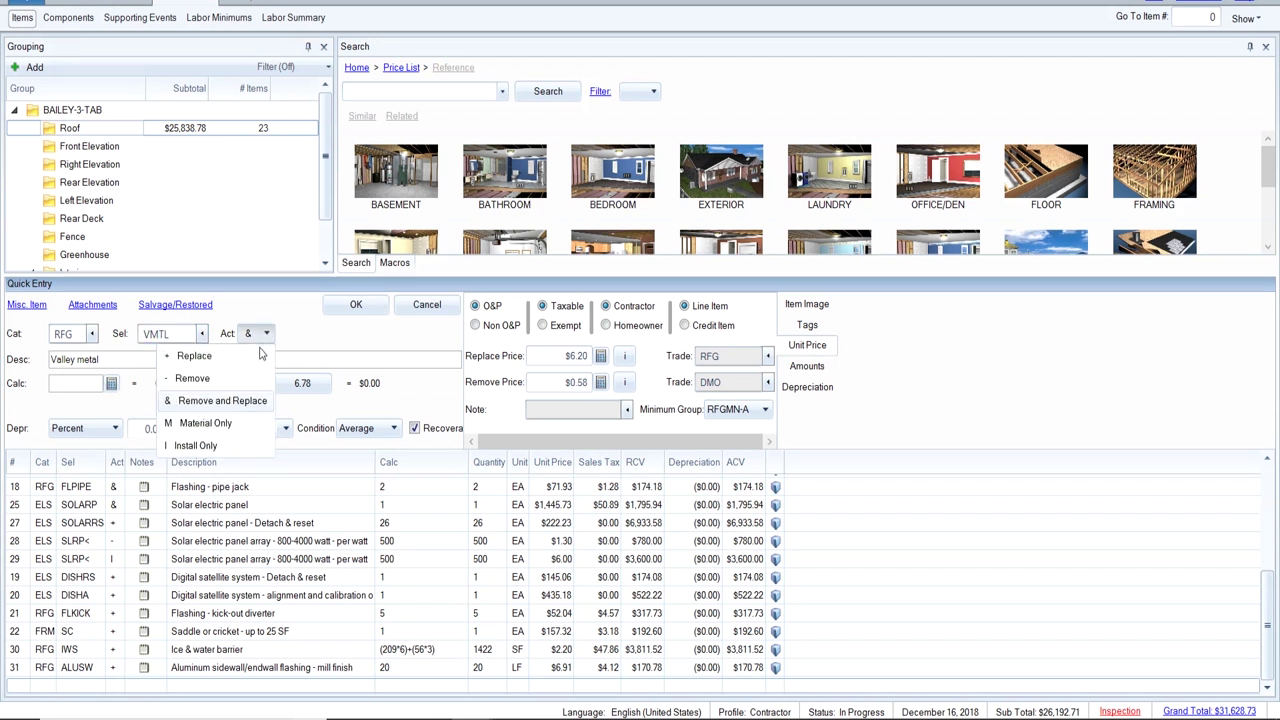
{"action": "left_click", "coordinate": [255, 354]}
{"action": "left_click", "coordinate": [94, 383]}
{"action": "type", "text": "56"}
{"action": "key", "text": "Return"}
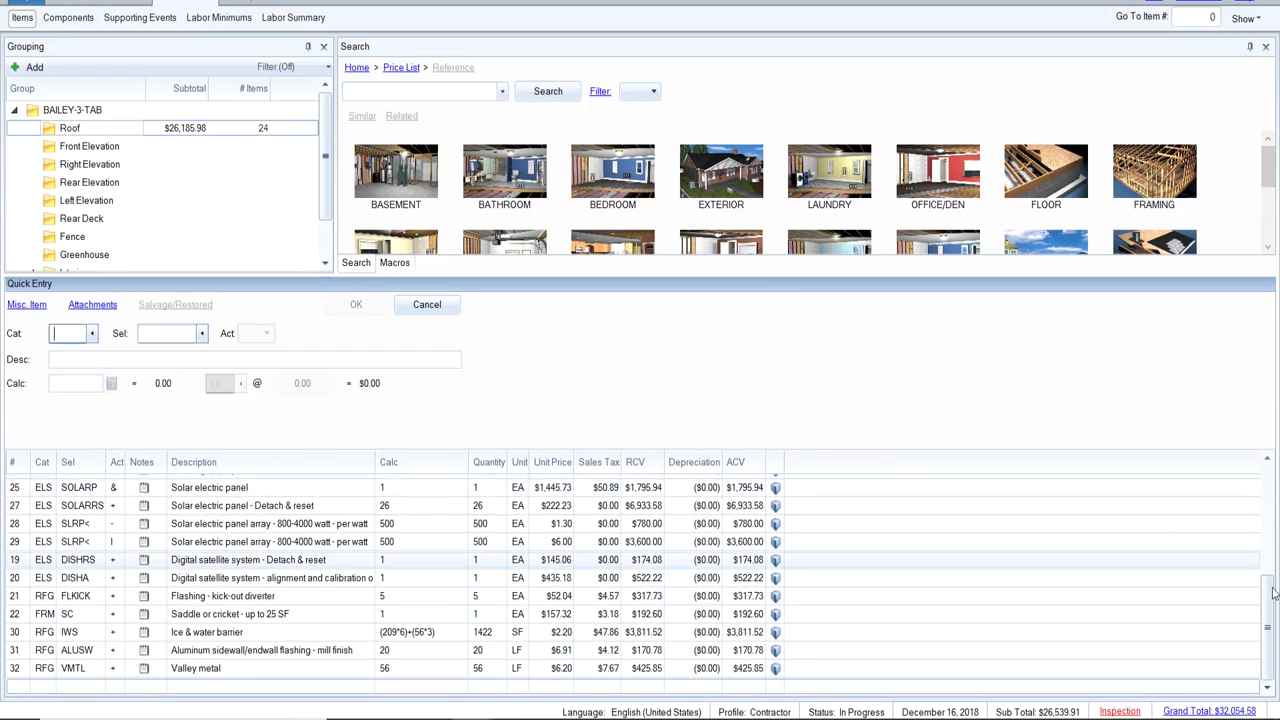
{"action": "left_click_drag", "start_coordinate": [1272, 601], "coordinate": [1263, 628]}
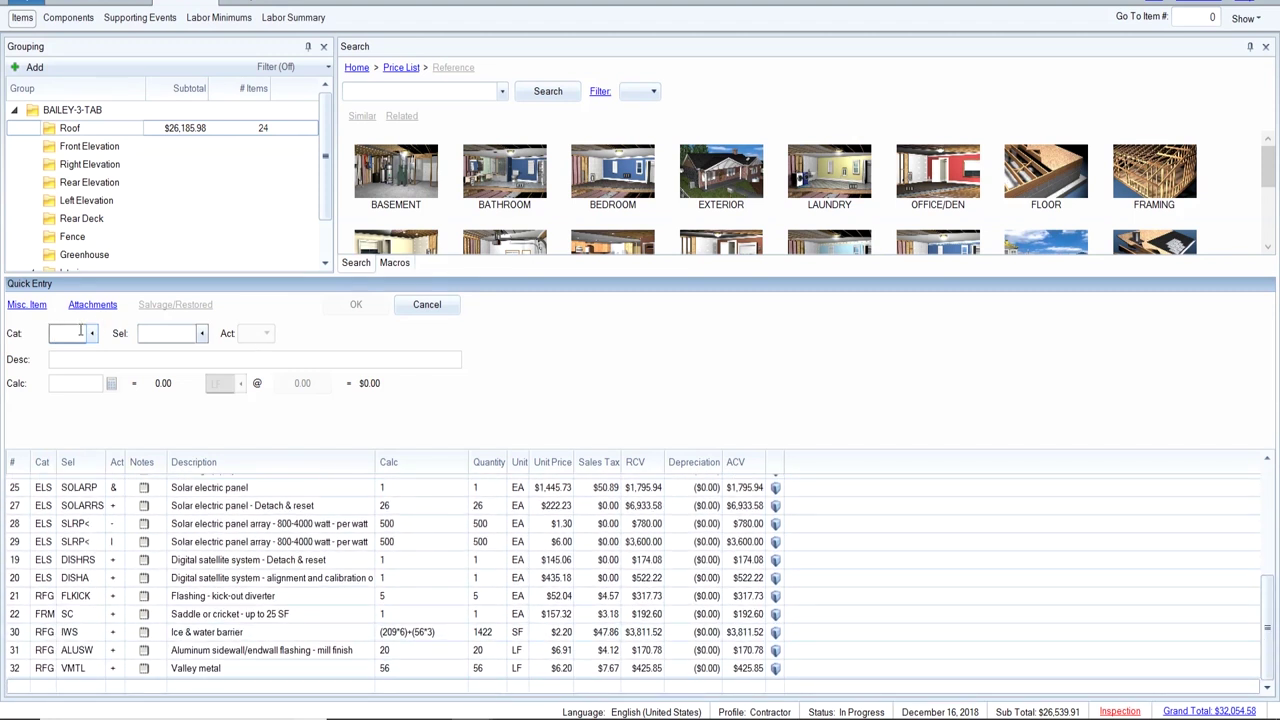
Begin a new Roof line item in the RFG roofing category.
{"action": "type", "text": "RFG"}
{"action": "key", "text": "Tab"}
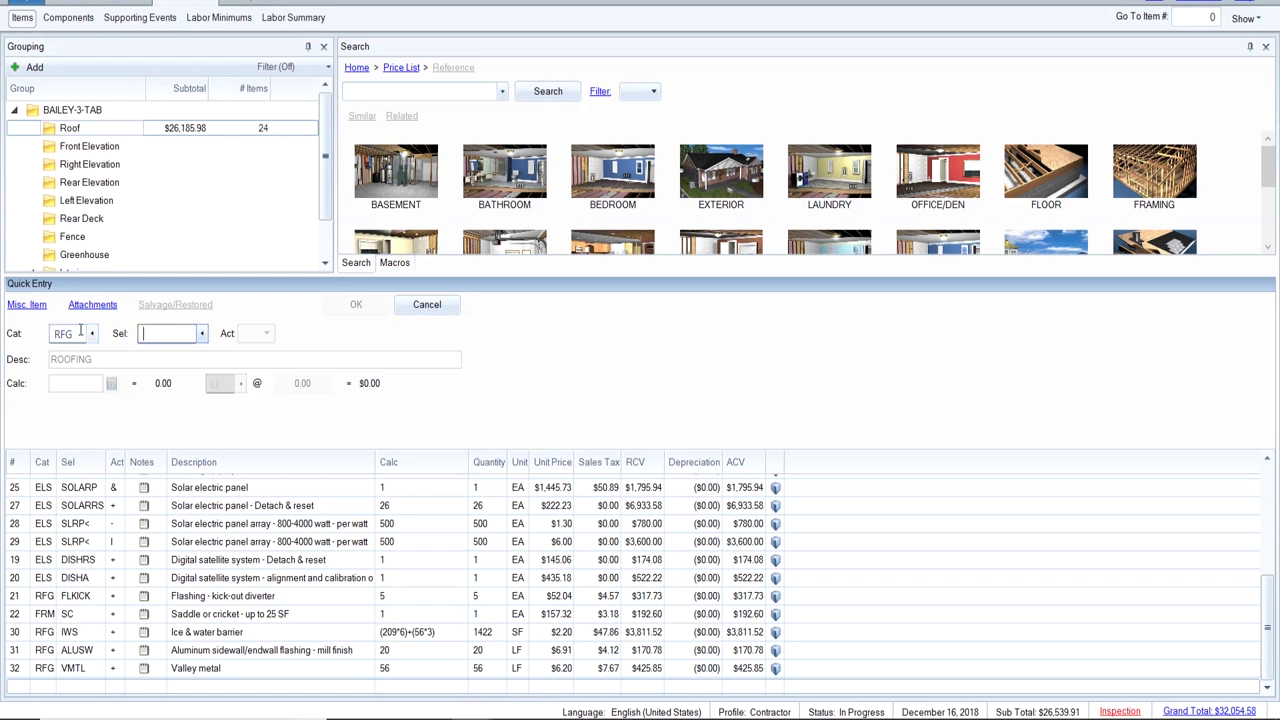
{"action": "type", "text": "DRIP"}
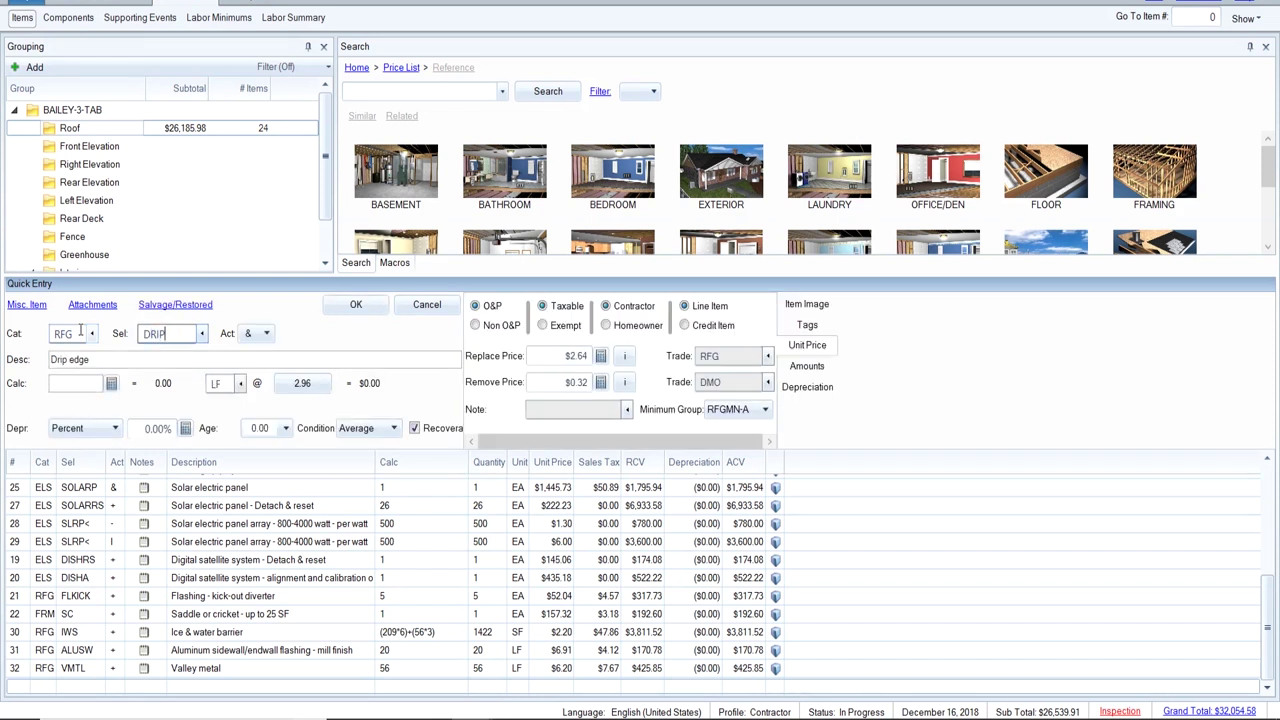
{"action": "key", "text": "BackSpace"}
{"action": "key", "text": "BackSpace"}
{"action": "key", "text": "BackSpace"}
{"action": "key", "text": "BackSpace"}
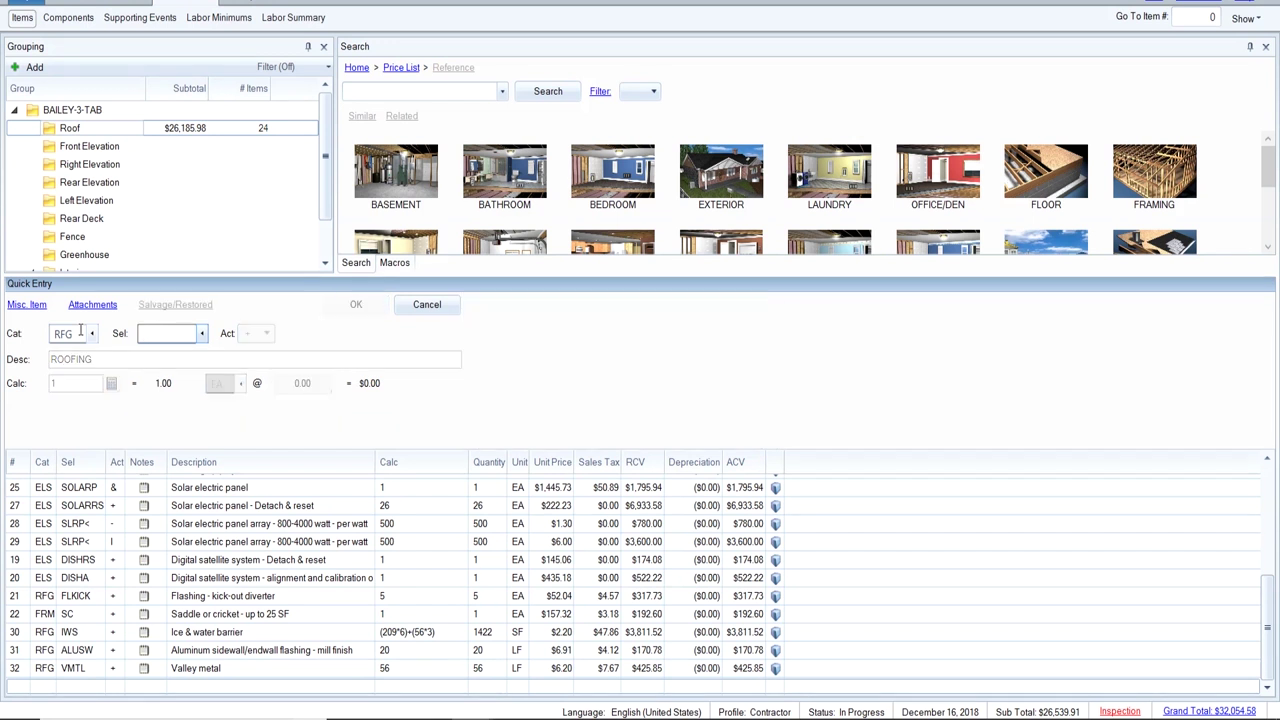
Add the 240 item for 3 tab 25 yr. composition shingle roofing with the Replace action and a calculation of 38.23*1.15.
{"action": "type", "text": "240"}
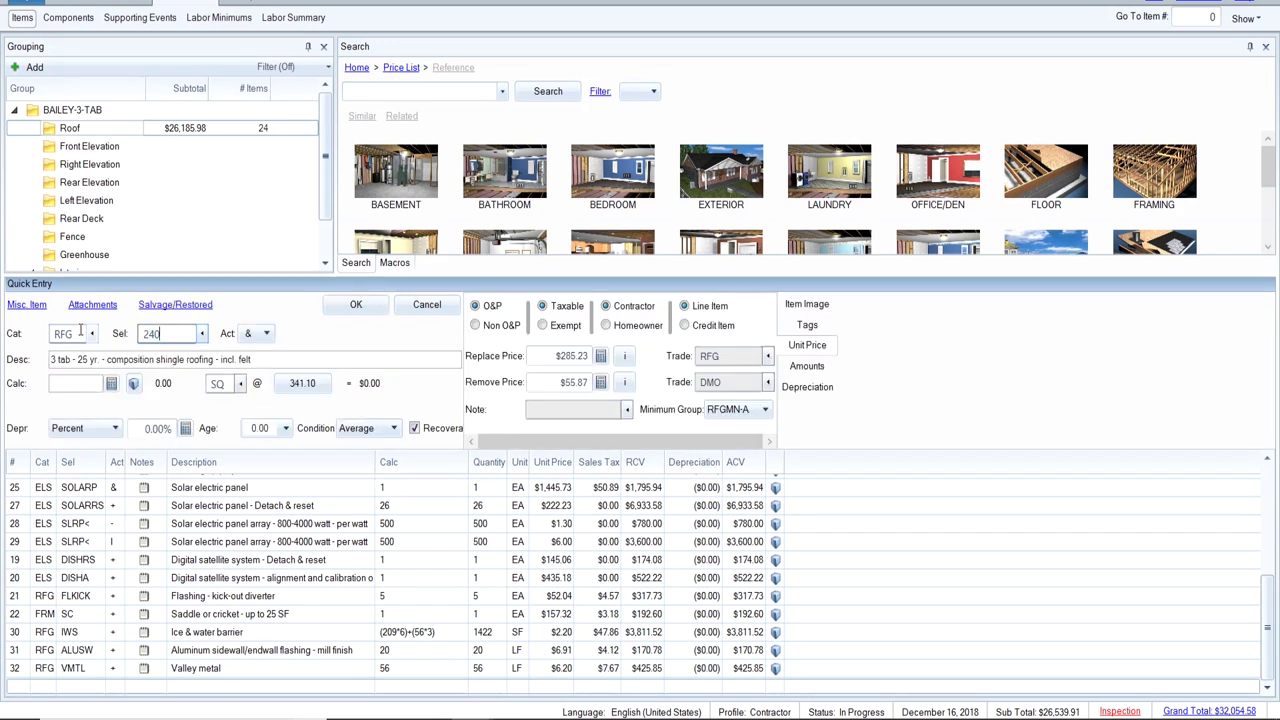
{"action": "left_click", "coordinate": [267, 335]}
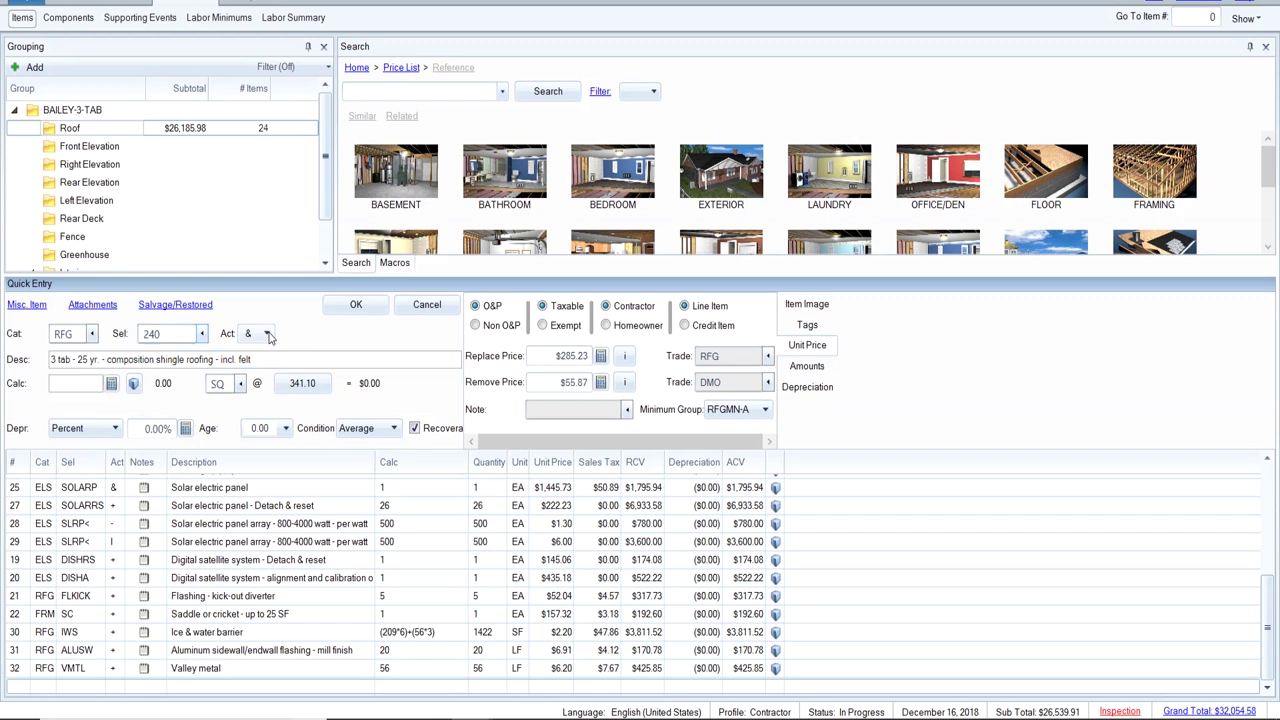
{"action": "left_click", "coordinate": [258, 356]}
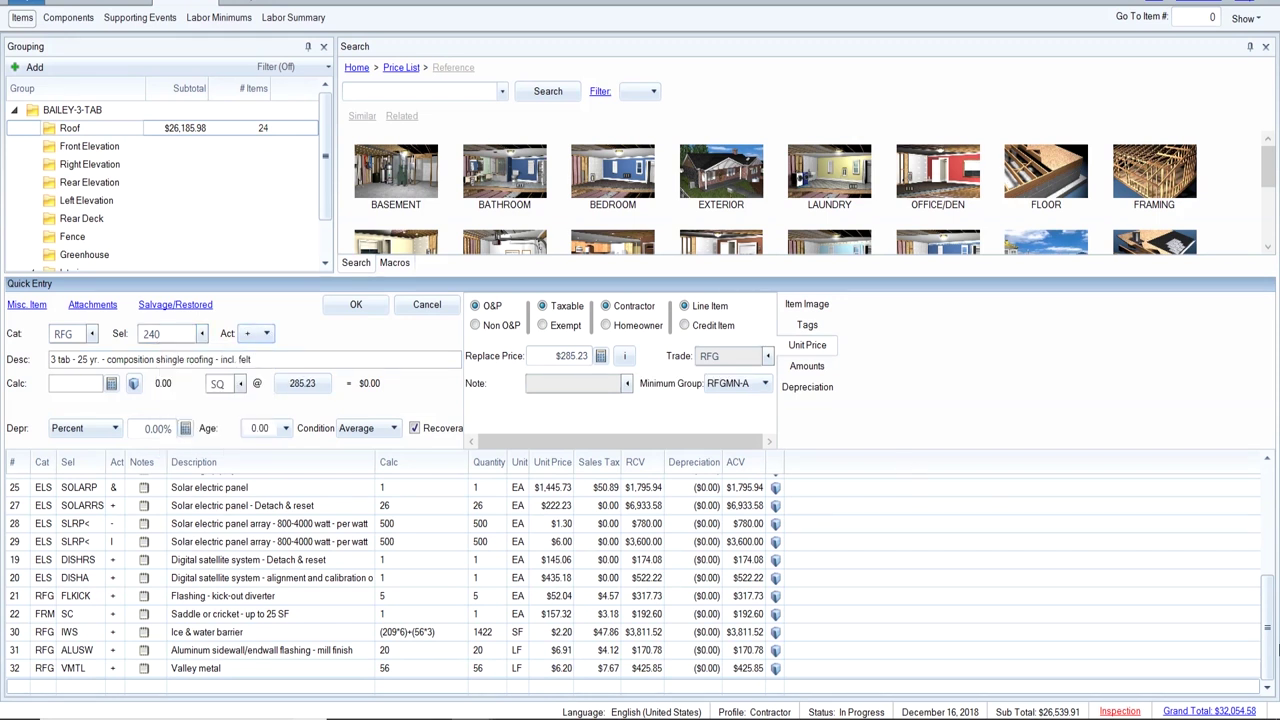
{"action": "left_click_drag", "start_coordinate": [1268, 640], "coordinate": [1262, 527]}
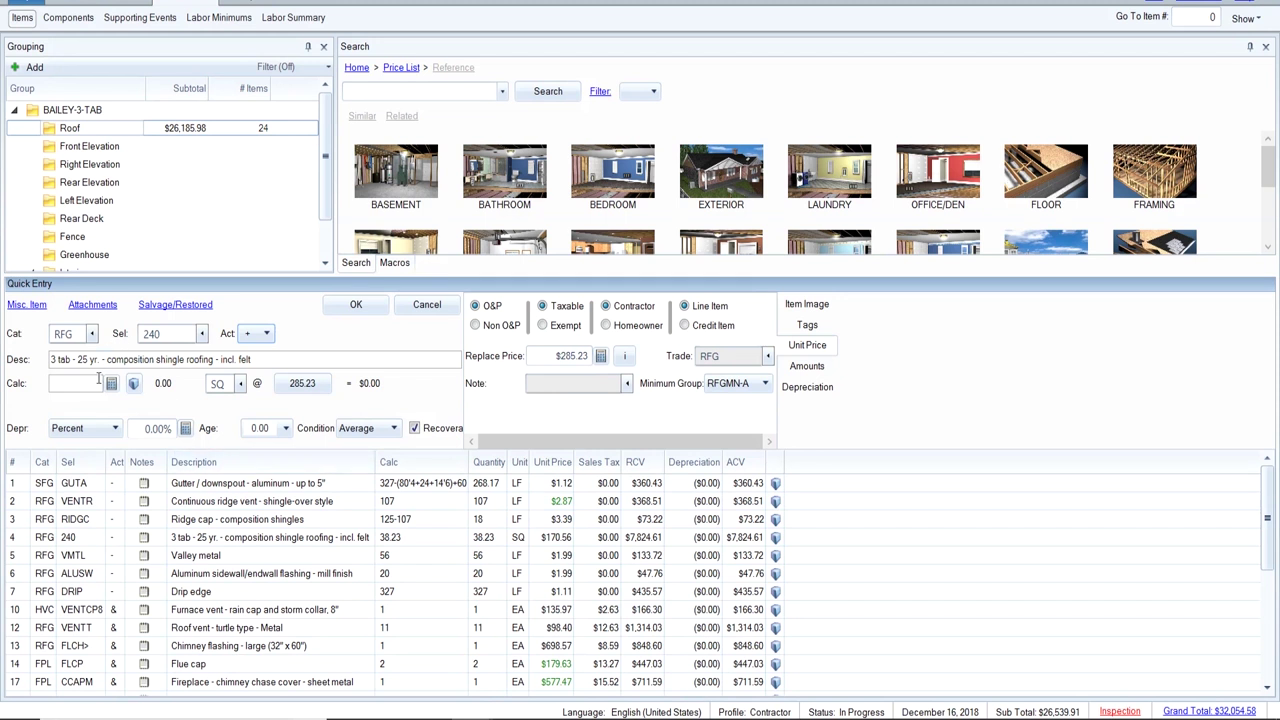
{"action": "left_click", "coordinate": [96, 381]}
{"action": "type", "text": "358"}
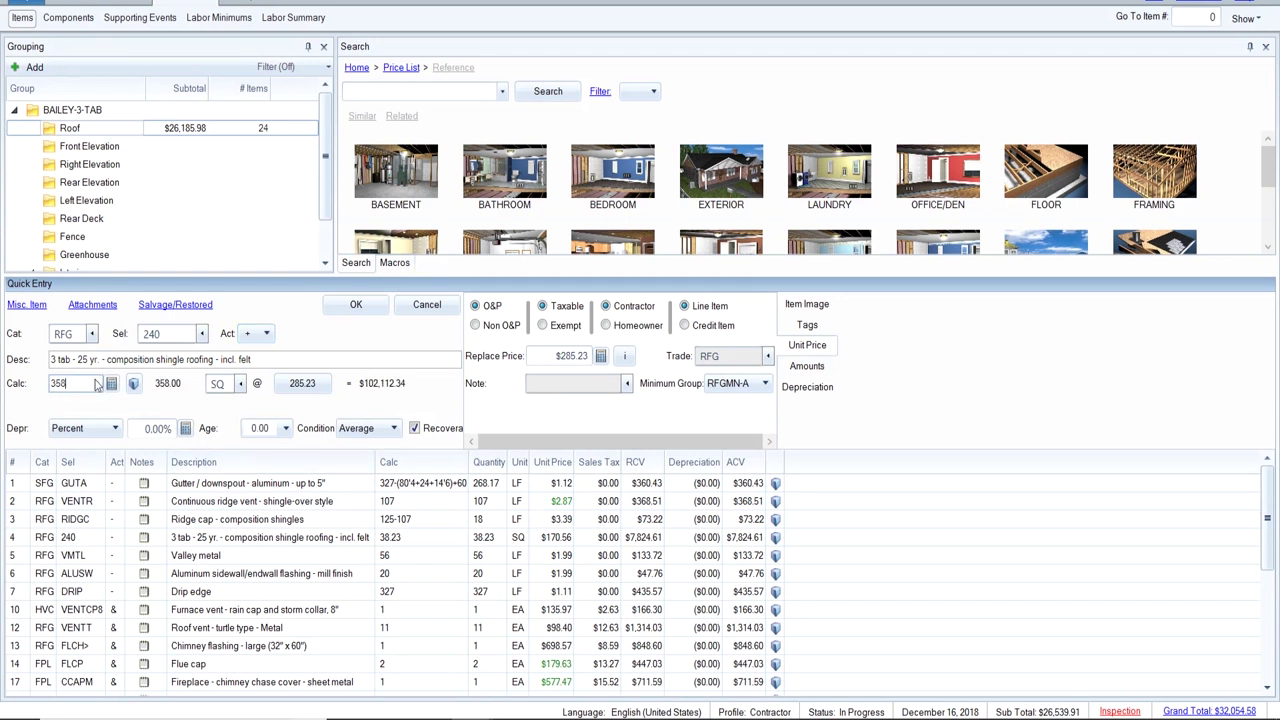
{"action": "key", "text": "BackSpace"}
{"action": "key", "text": "BackSpace"}
{"action": "type", "text": "8.23"}
{"action": "type", "text": "'"}
{"action": "type", "text": ".15"}
{"action": "key", "text": "Return"}
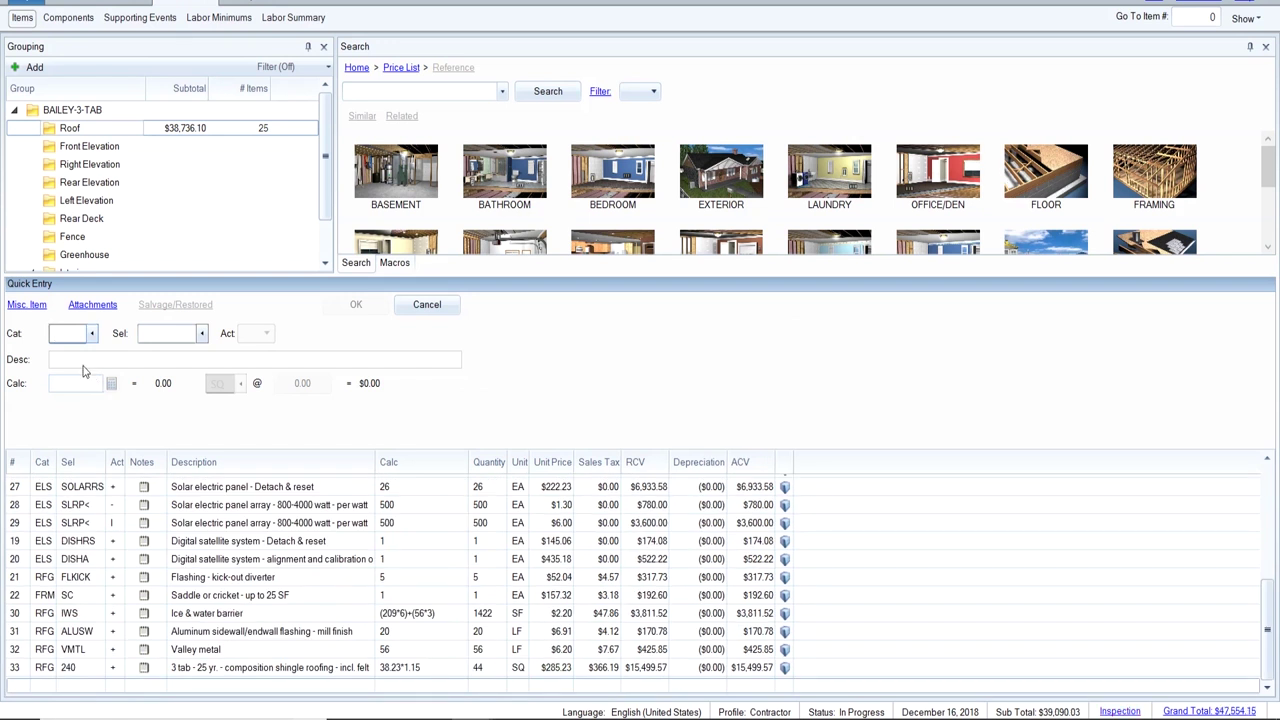
Begin another RFG line item and search the category's selectors for "starter".
{"action": "type", "text": "RFG"}
{"action": "key", "text": "Tab"}
{"action": "type", "text": "STR"}
{"action": "key", "text": "BackSpace"}
{"action": "key", "text": "BackSpace"}
{"action": "key", "text": "BackSpace"}
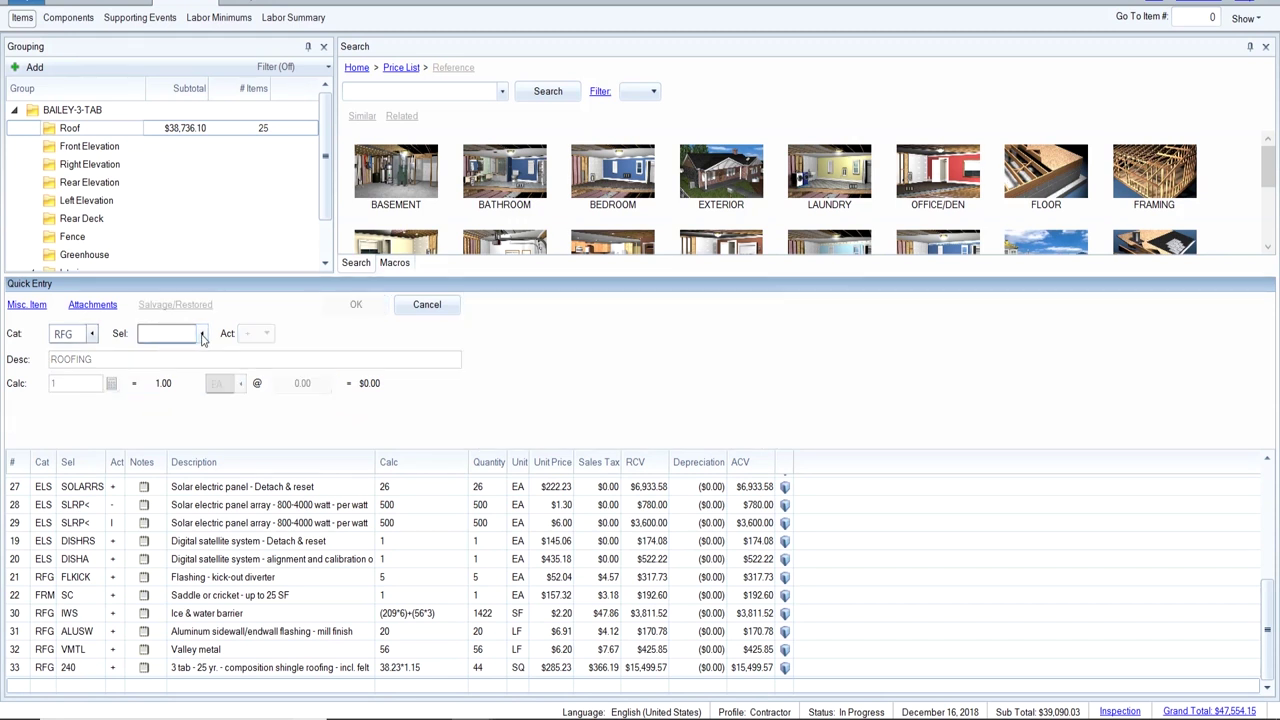
{"action": "left_click", "coordinate": [201, 338]}
{"action": "type", "text": "starter"}
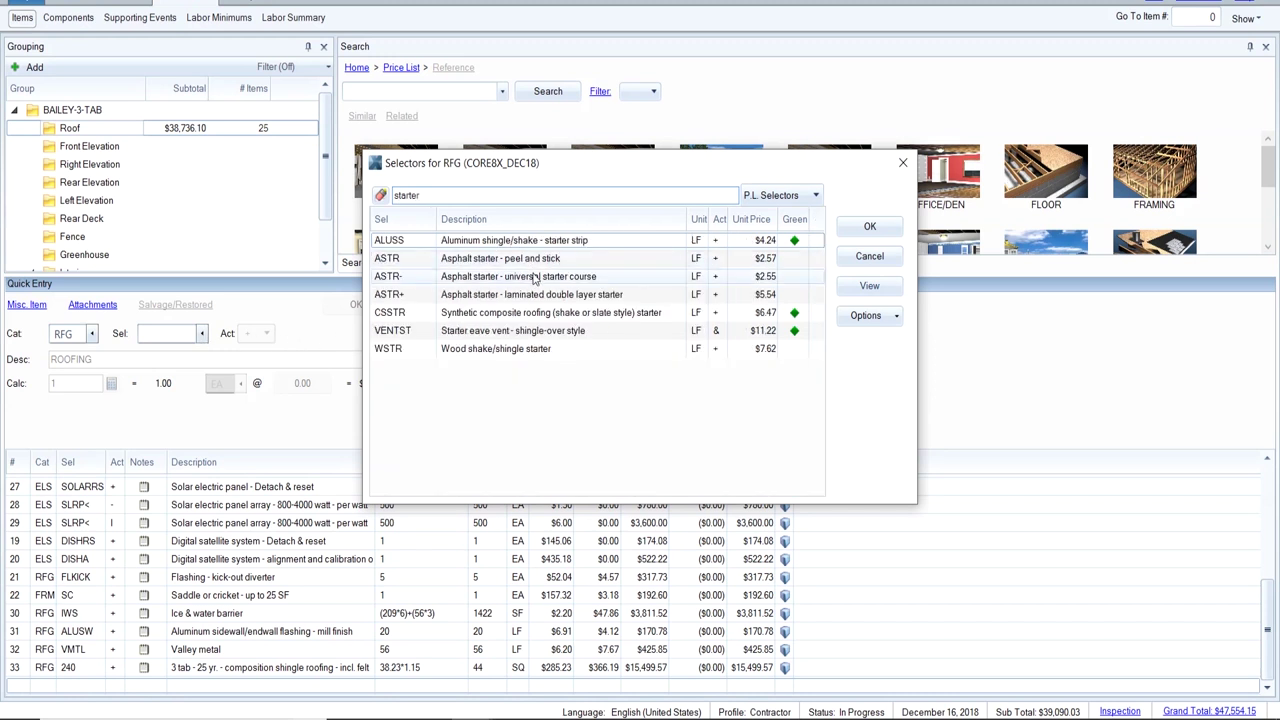
Add the ASTR- asphalt universal starter course item with a quantity of 209 LF and place it above the replacement 3 tab shingle item.
{"action": "double_click", "coordinate": [535, 279]}
{"action": "left_click", "coordinate": [84, 387]}
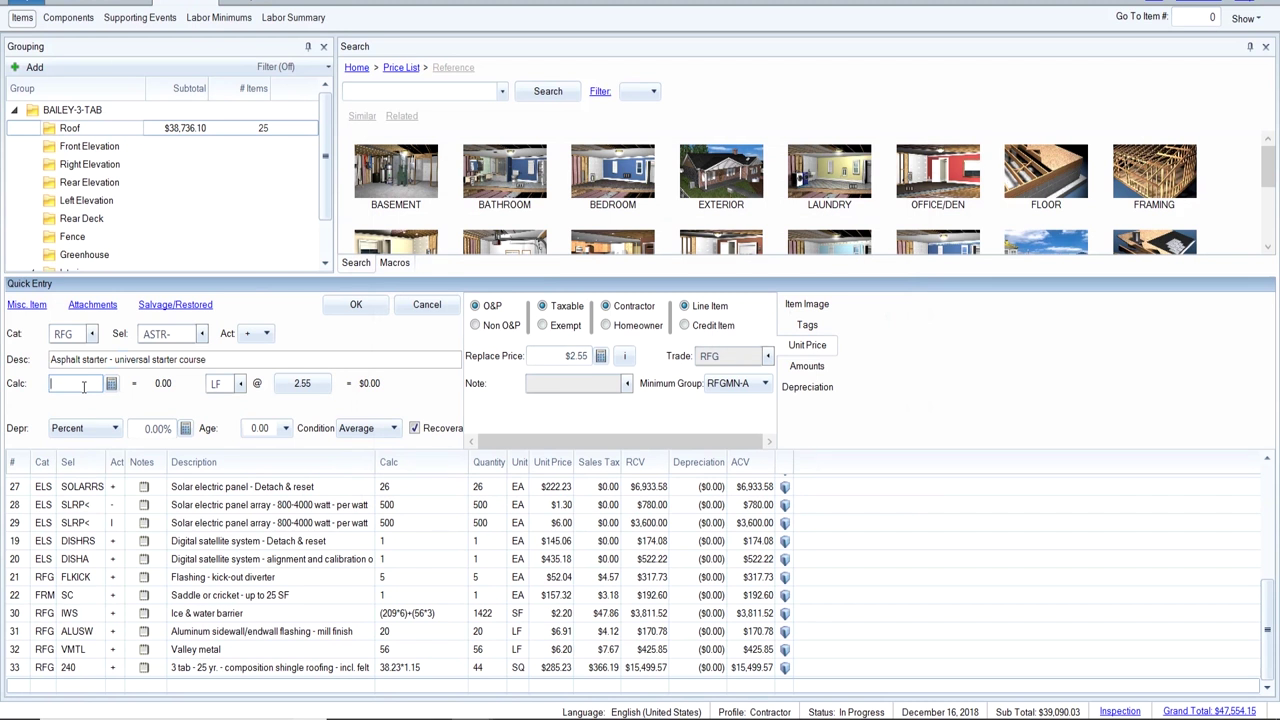
{"action": "type", "text": "209"}
{"action": "key", "text": "Return"}
{"action": "left_click", "coordinate": [157, 669]}
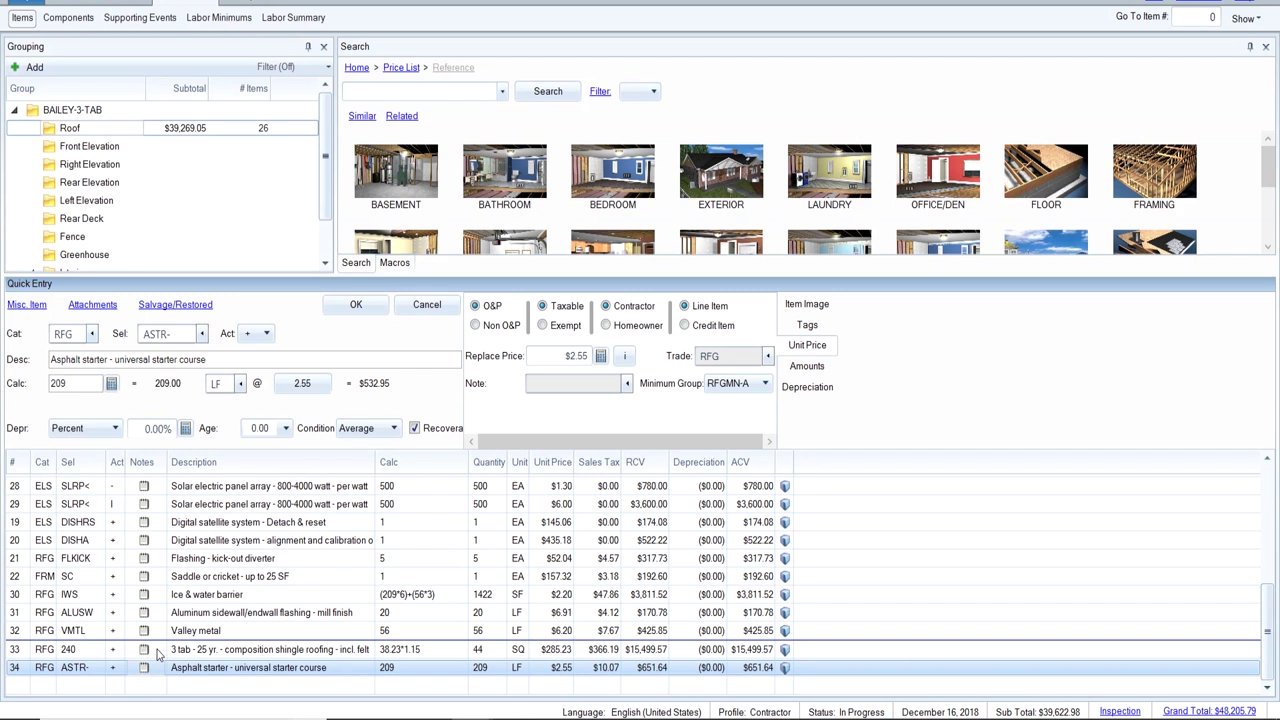
{"action": "left_click_drag", "start_coordinate": [157, 655], "coordinate": [160, 681]}
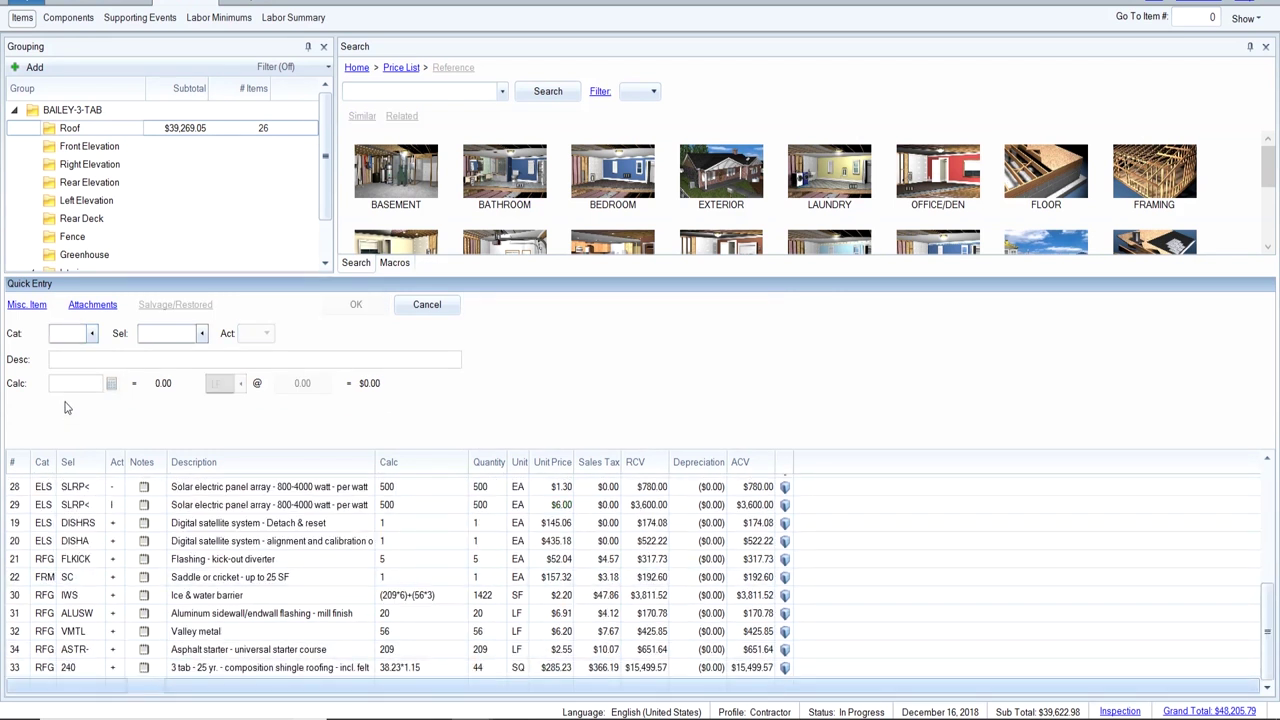
Add an RFG STEEP additional charge for 7/12 to 9/12 slope with the Replace action and a calculation of 38.23*1.15.
{"action": "type", "text": "RFG"}
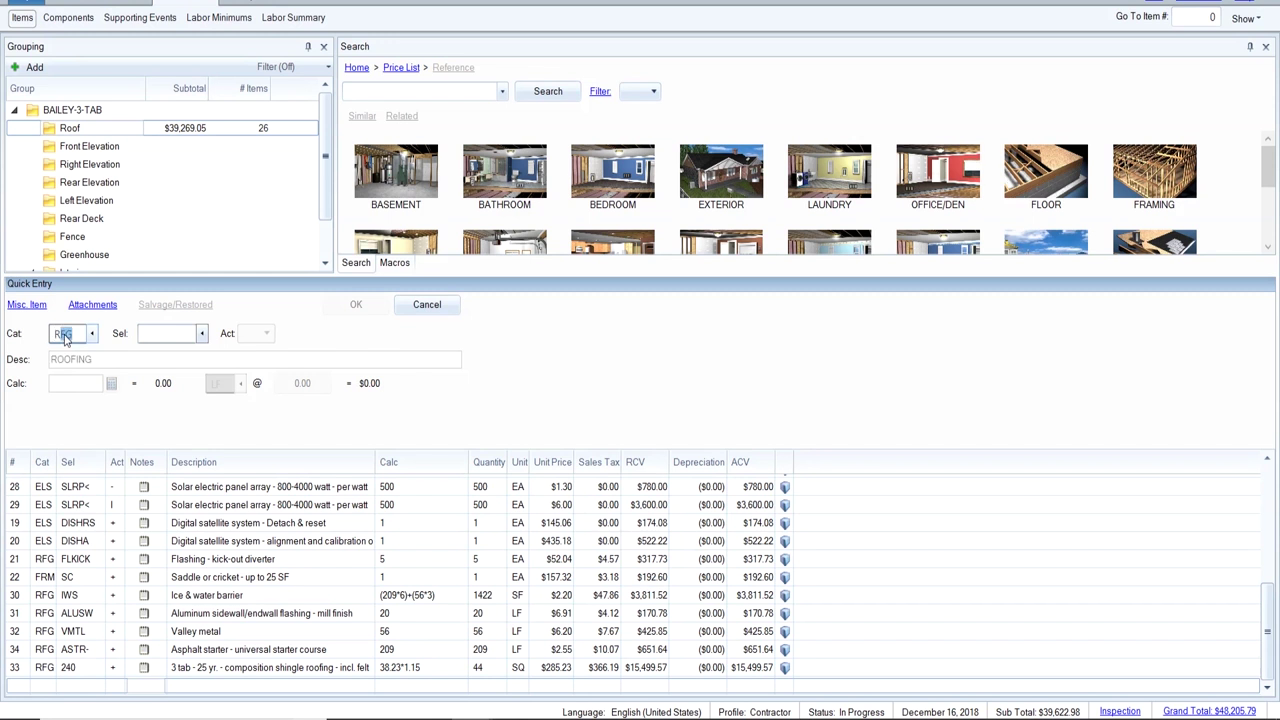
{"action": "key", "text": "Tab"}
{"action": "type", "text": "STEEP"}
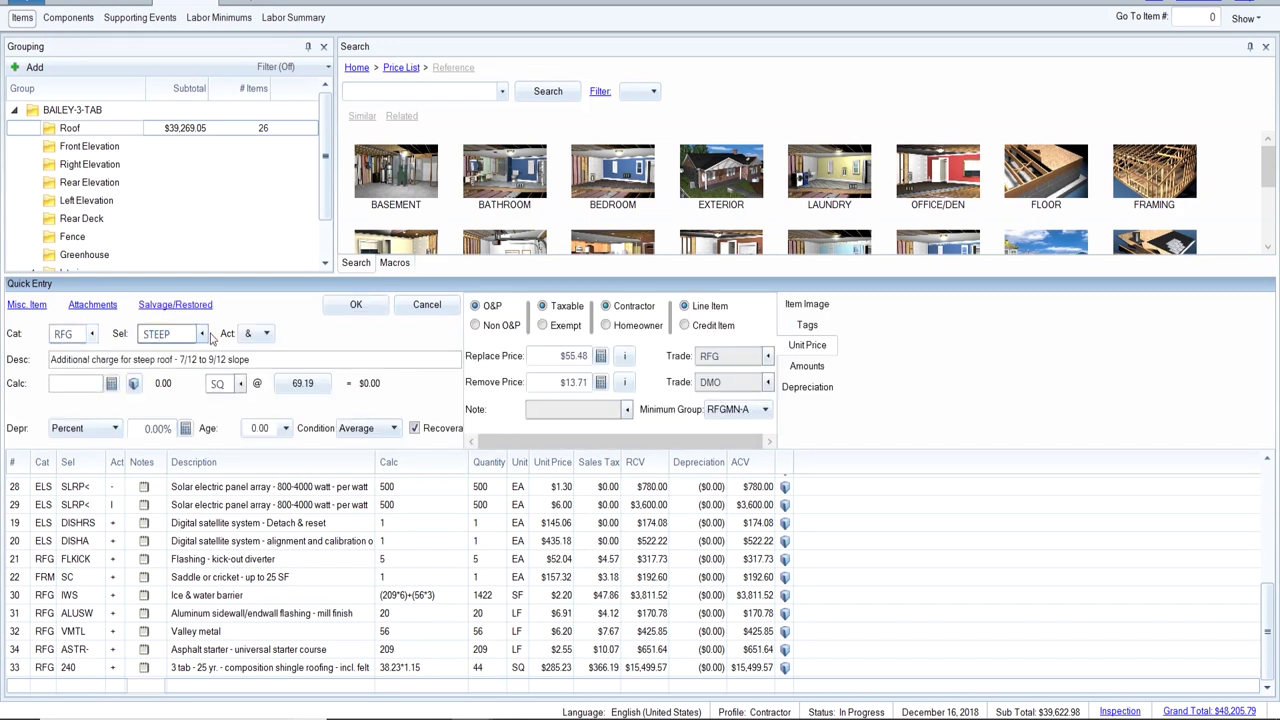
{"action": "left_click", "coordinate": [266, 334]}
{"action": "left_click", "coordinate": [190, 355]}
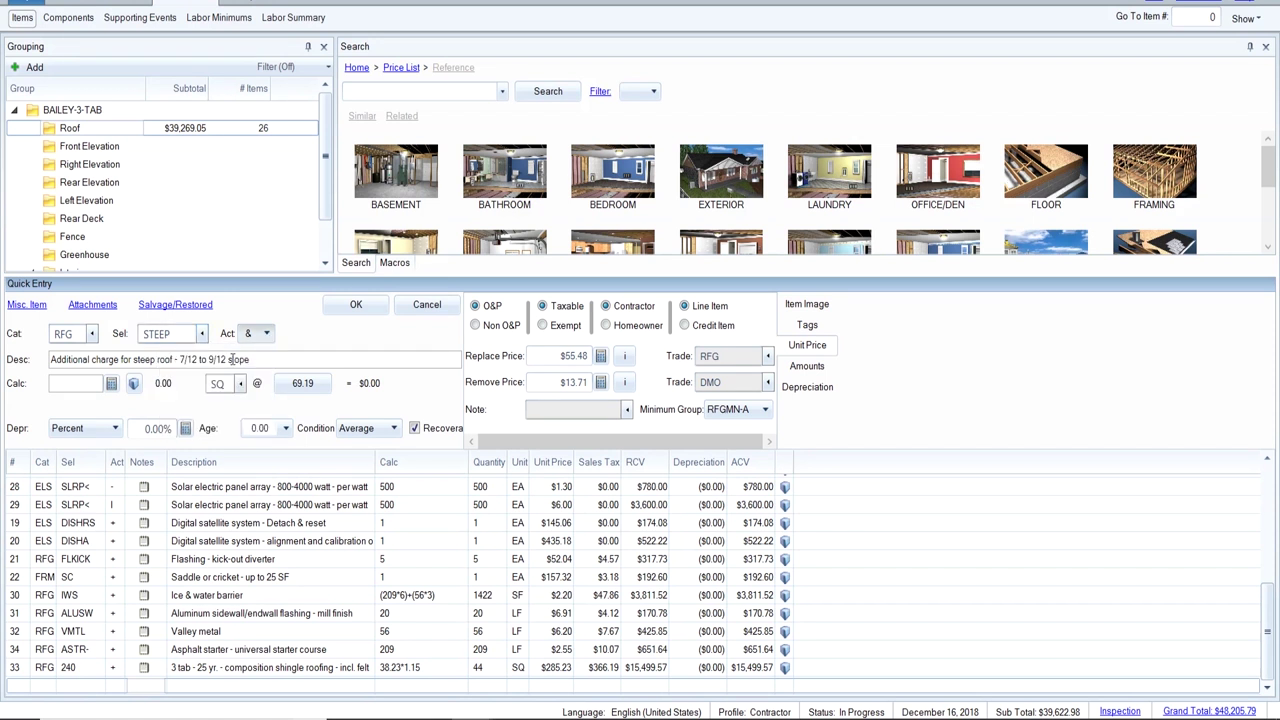
{"action": "type", "text": "38.23"}
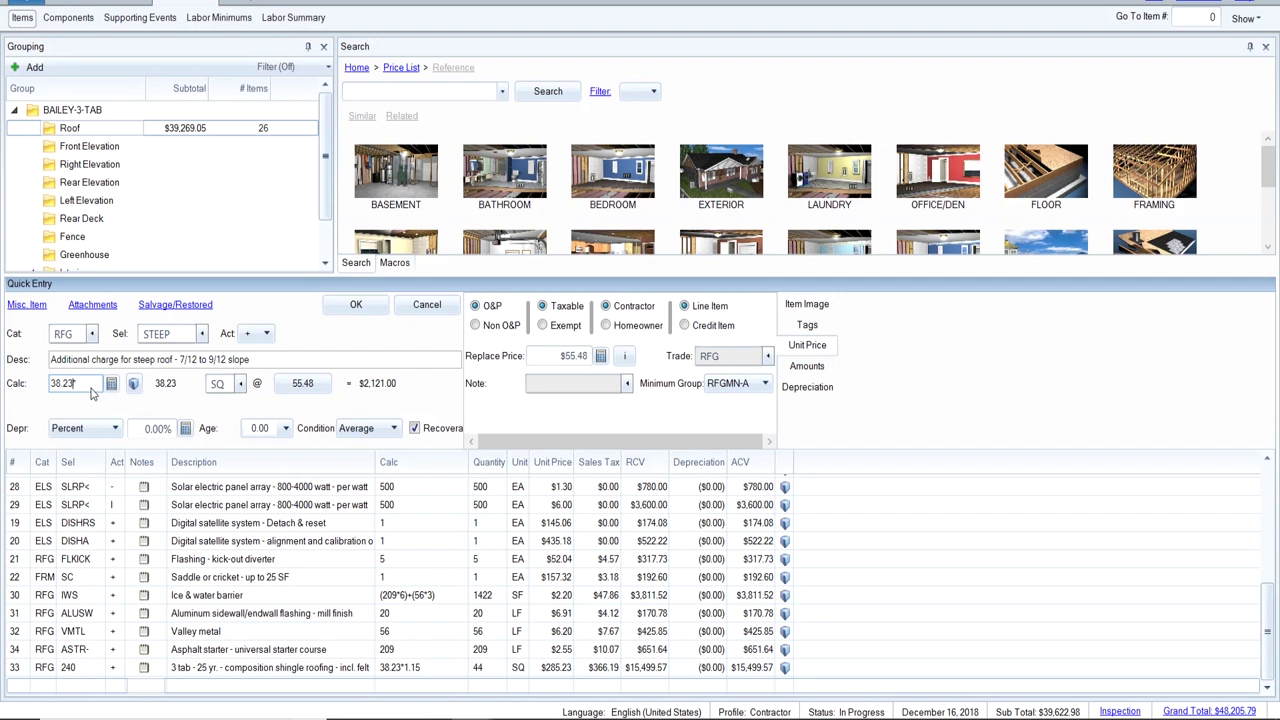
{"action": "type", "text": "*1.15"}
{"action": "key", "text": "Return"}
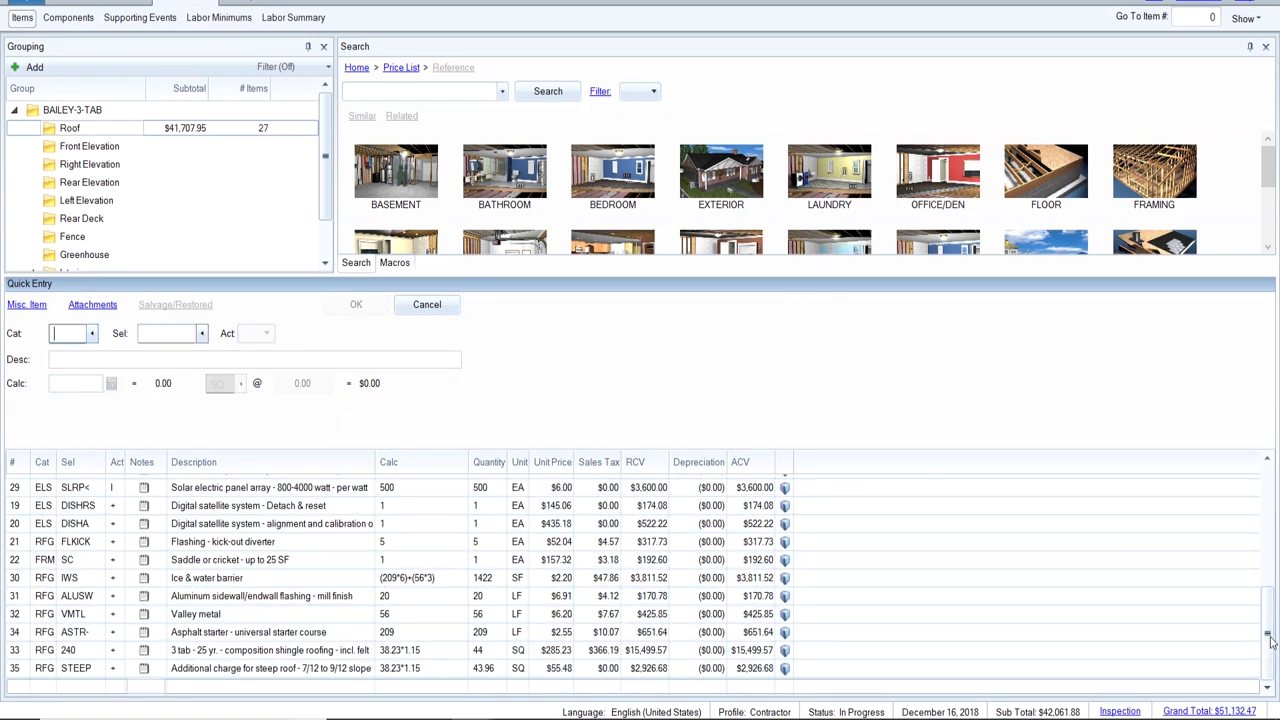
{"action": "left_click_drag", "start_coordinate": [1268, 640], "coordinate": [1268, 470]}
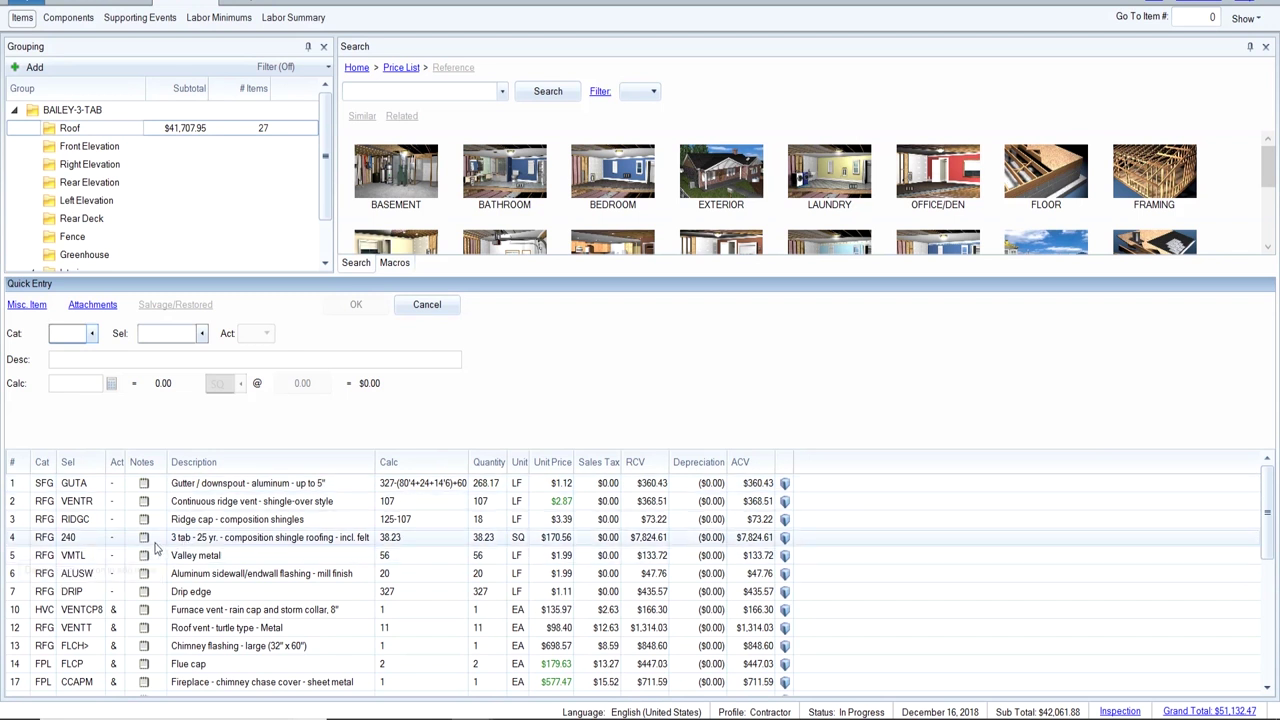
{"action": "left_click", "coordinate": [153, 543]}
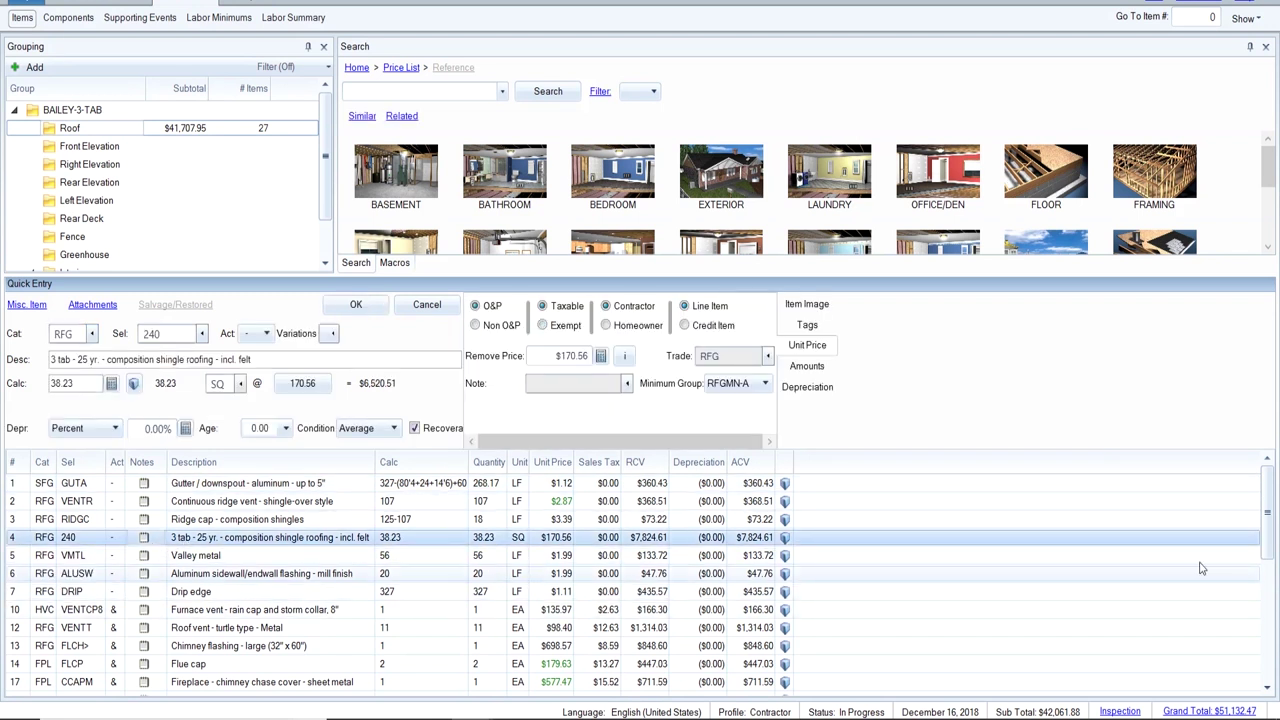
{"action": "scroll", "coordinate": [1259, 606], "scroll_direction": "down", "scroll_amount": 1}
{"action": "scroll", "coordinate": [1259, 606], "scroll_direction": "down", "scroll_amount": 5}
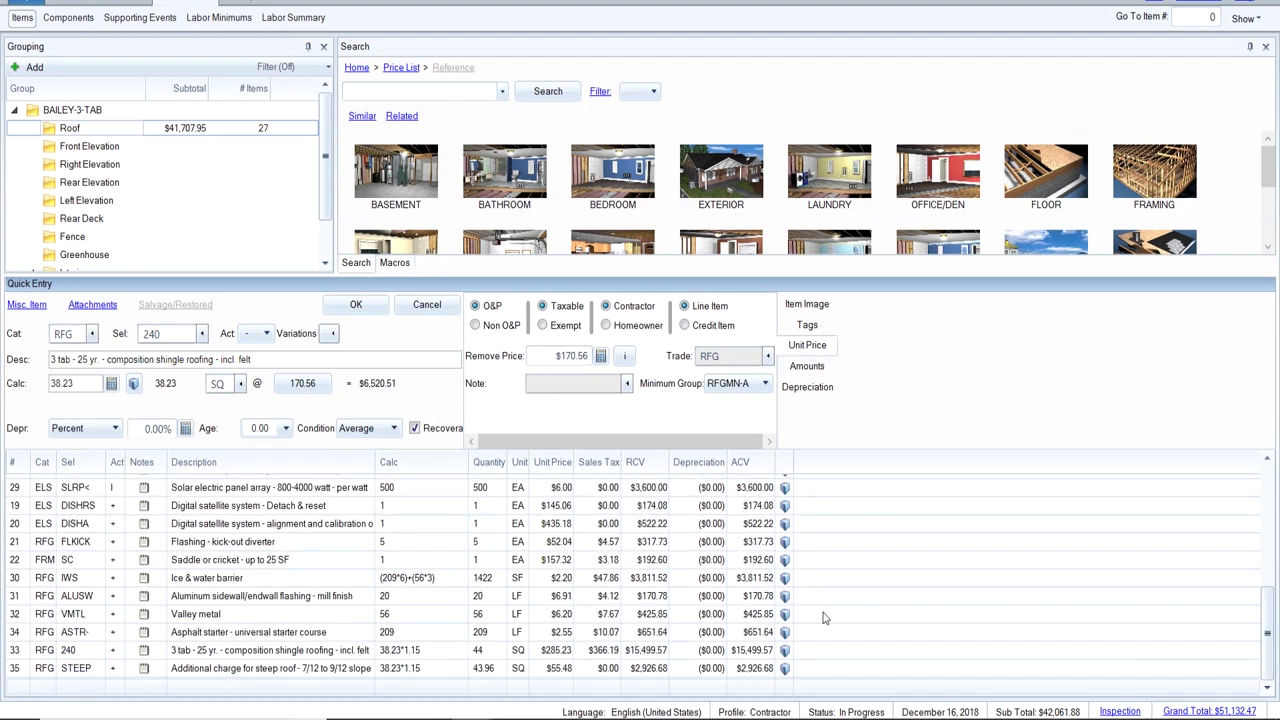
Add an RFG HIGH additional charge for a roof of 2 stories or greater with the Replace action and a calculation of 38.23*1.15.
{"action": "left_click", "coordinate": [157, 689]}
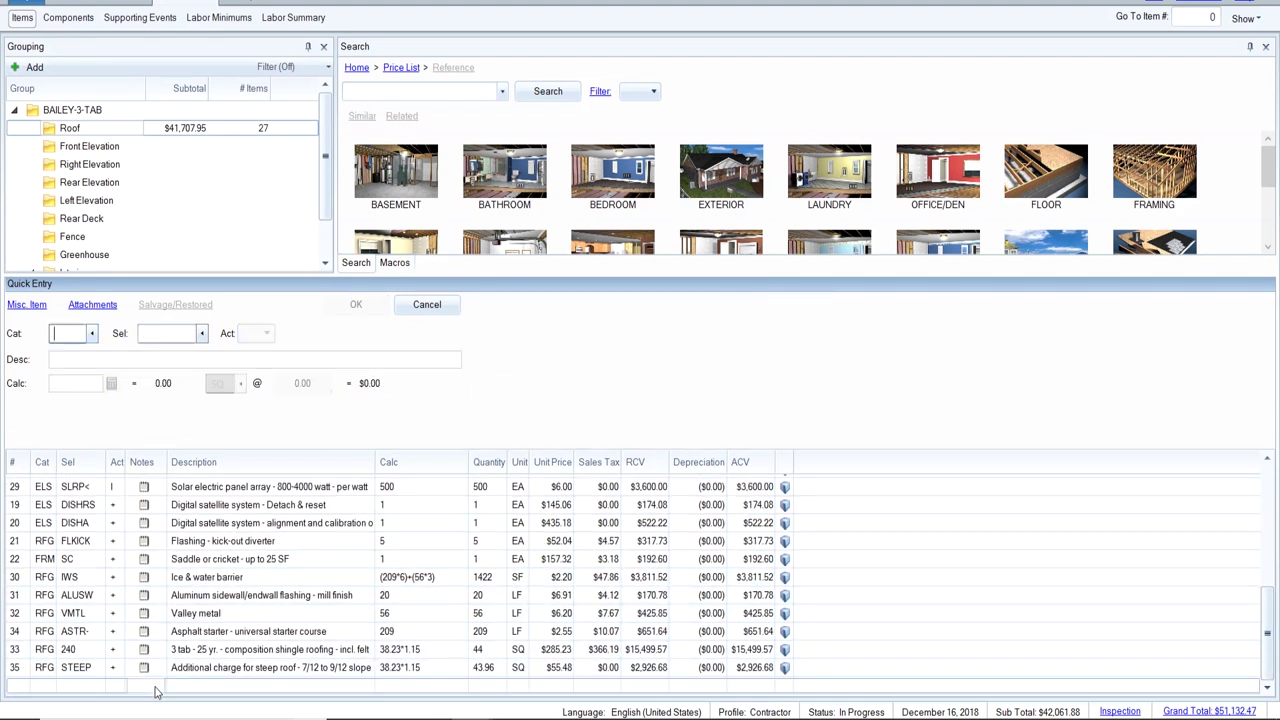
{"action": "left_click", "coordinate": [74, 338]}
{"action": "type", "text": "RFG"}
{"action": "key", "text": "Tab"}
{"action": "type", "text": "HIGH"}
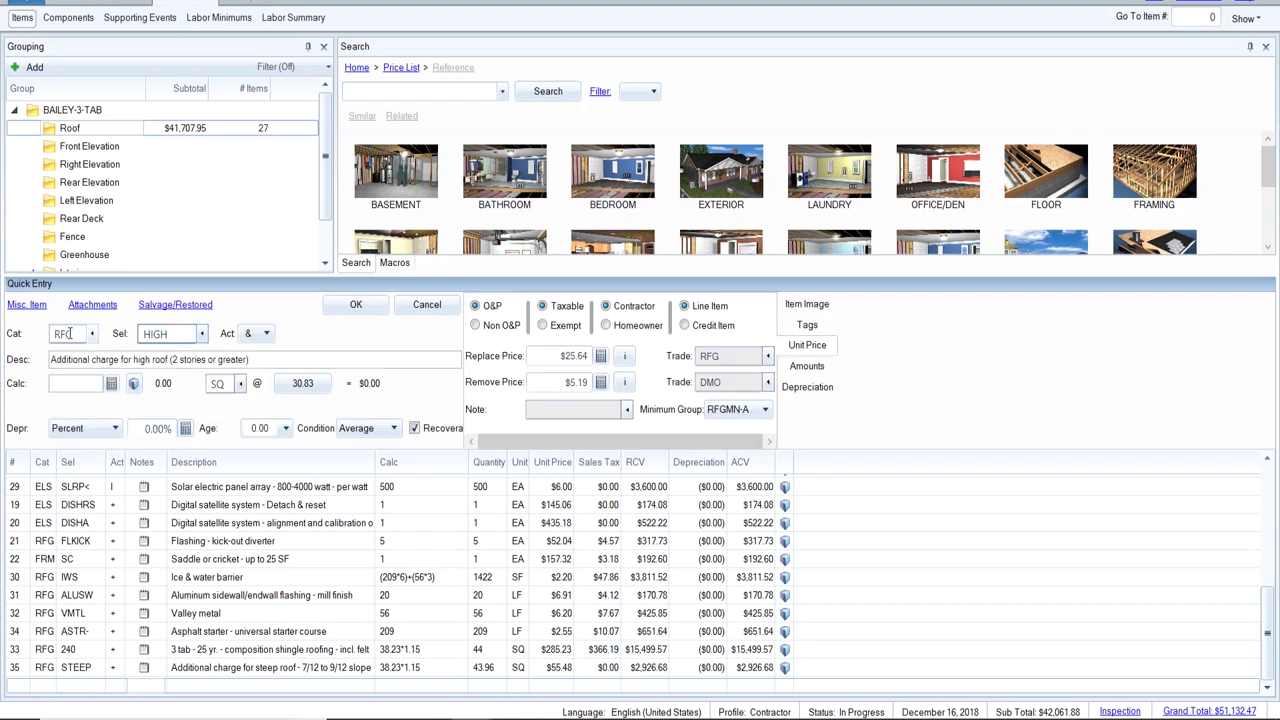
{"action": "left_click", "coordinate": [267, 334]}
{"action": "left_click", "coordinate": [303, 336]}
{"action": "left_click", "coordinate": [267, 334]}
{"action": "left_click", "coordinate": [194, 356]}
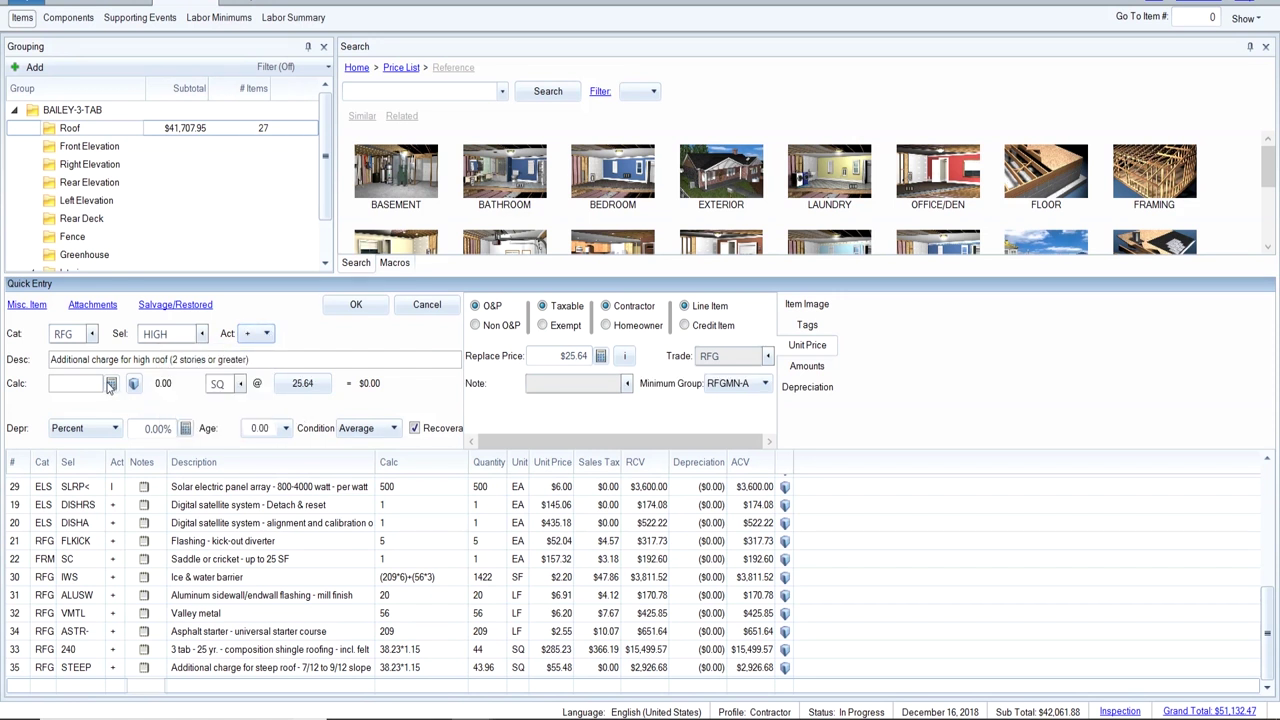
{"action": "left_click", "coordinate": [98, 384]}
{"action": "type", "text": "38.23*1.15"}
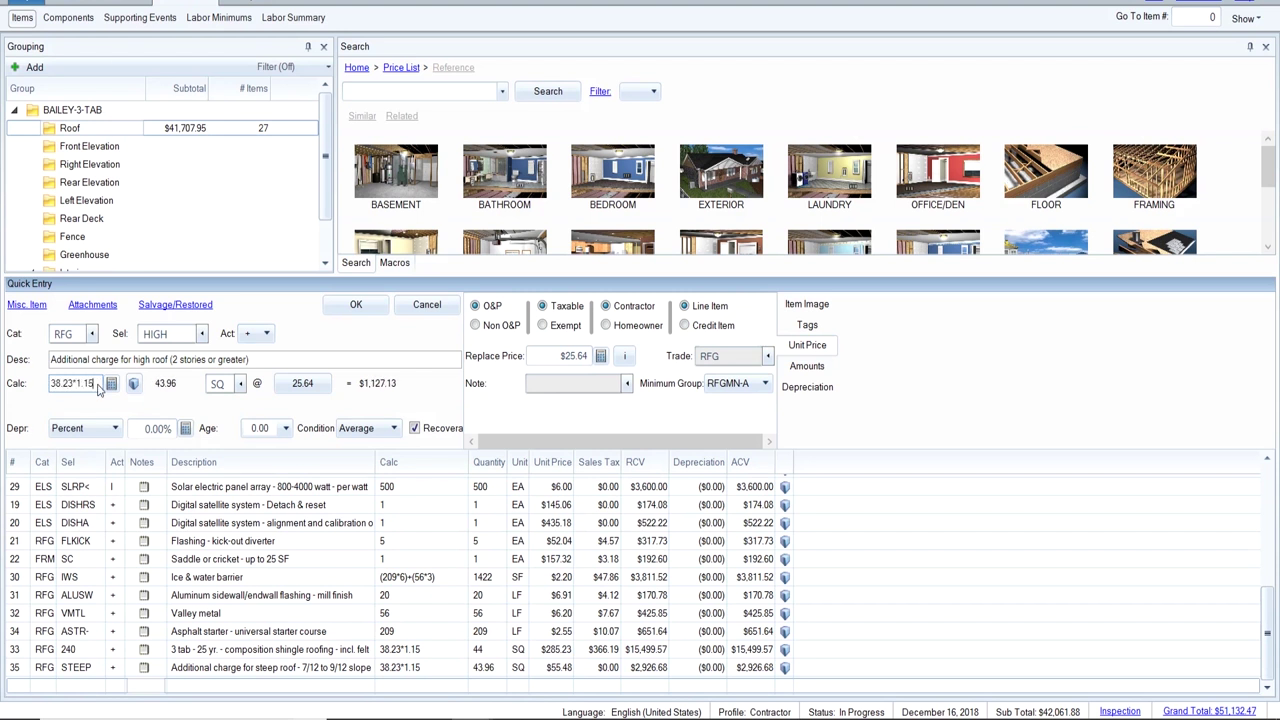
{"action": "key", "text": "Return"}
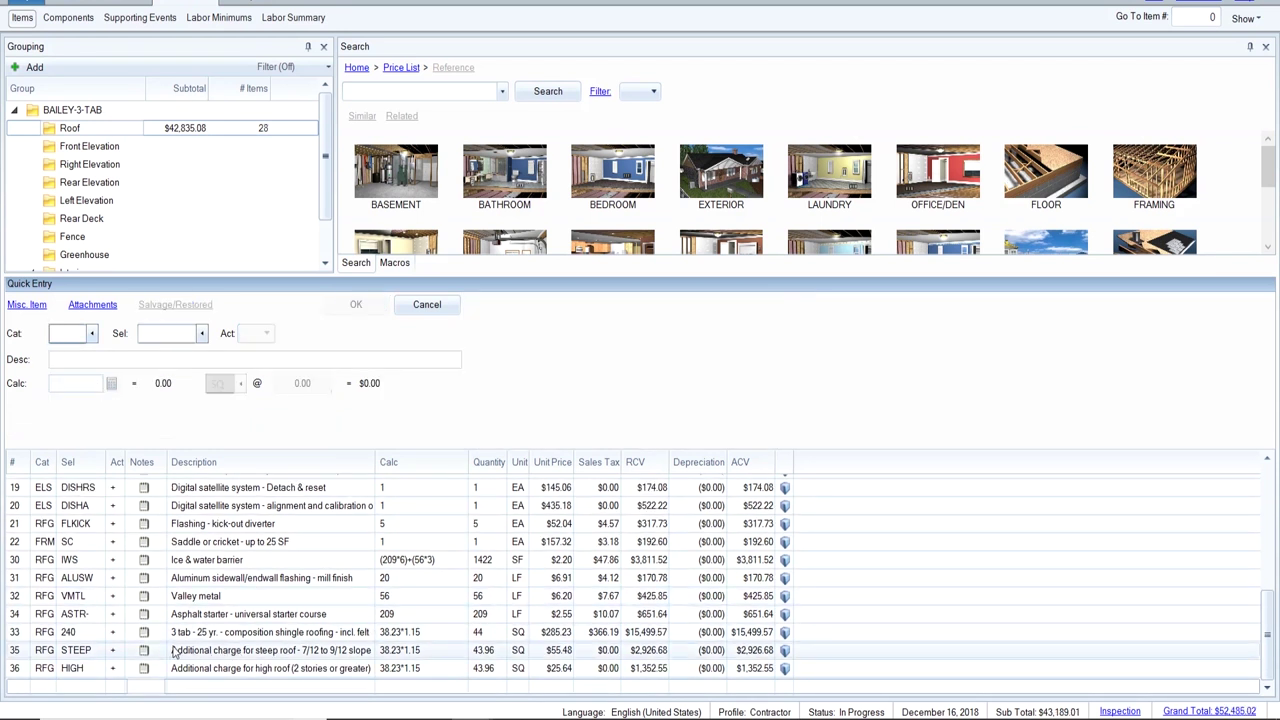
Delete the STEEP and HIGH additional charge items from the end of the Roof list.
{"action": "left_click", "coordinate": [153, 652]}
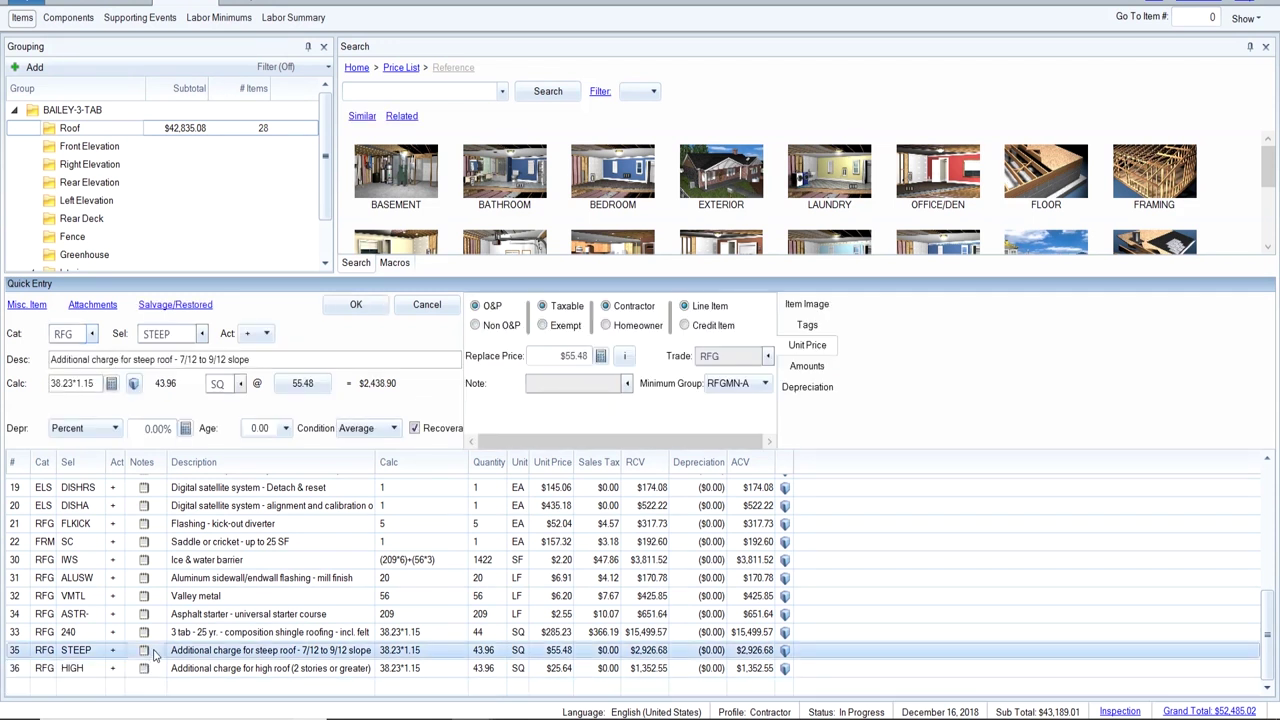
{"action": "left_click", "coordinate": [155, 668], "text": "shift"}
{"action": "key", "text": "Delete"}
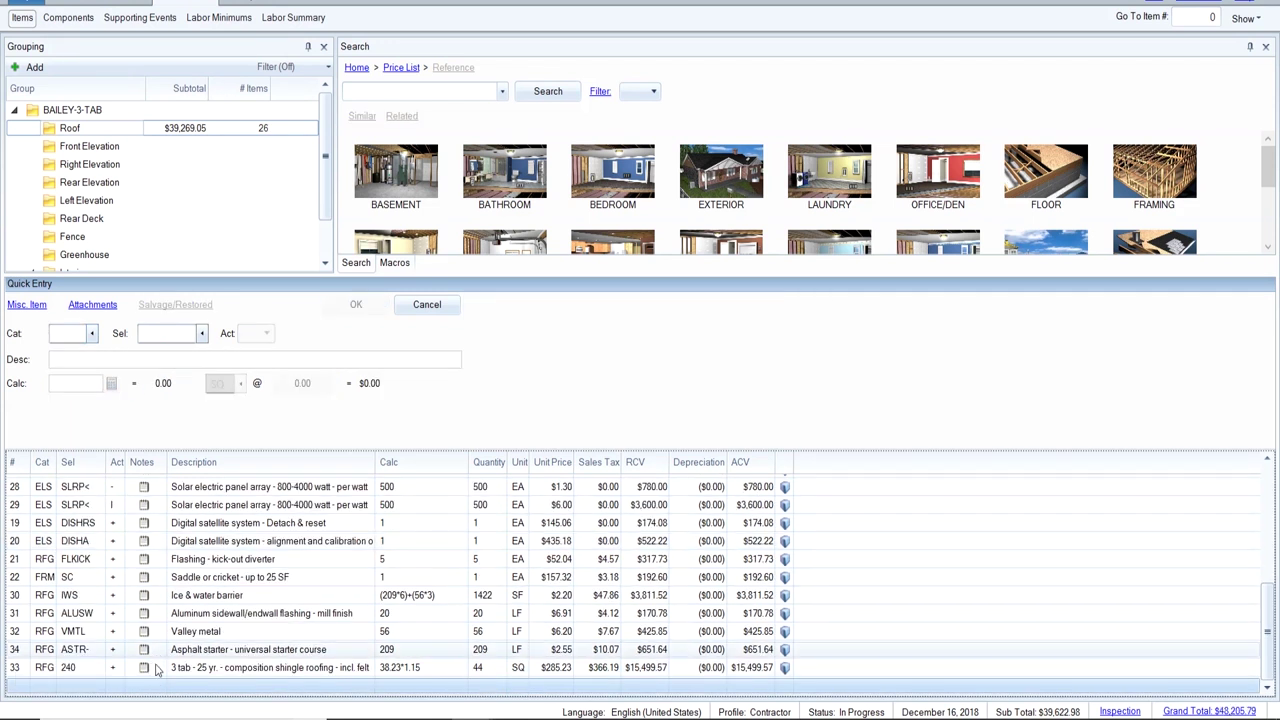
Add an RFG RIDGC composition shingle ridge cap item with the Replace action and a quantity of 18 LF.
{"action": "left_click", "coordinate": [62, 333]}
{"action": "type", "text": "RFG"}
{"action": "key", "text": "Tab"}
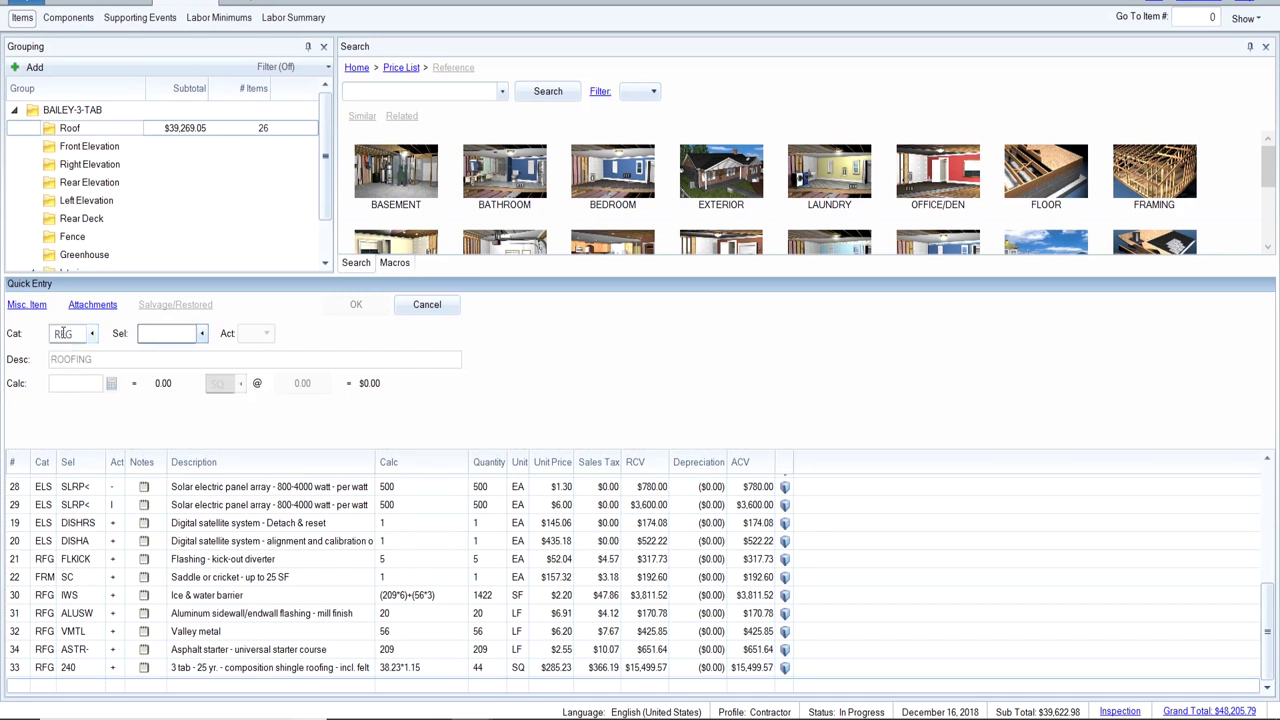
{"action": "type", "text": "RIDGC"}
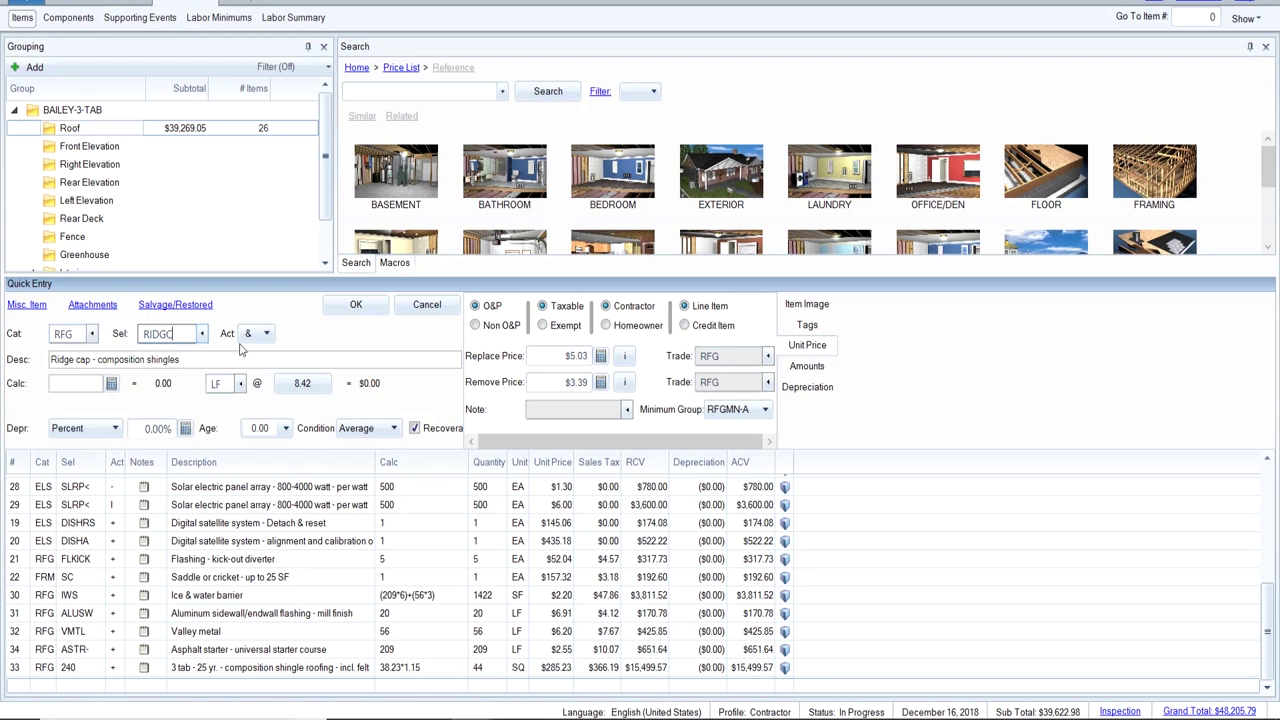
{"action": "left_click", "coordinate": [266, 334]}
{"action": "left_click", "coordinate": [245, 354]}
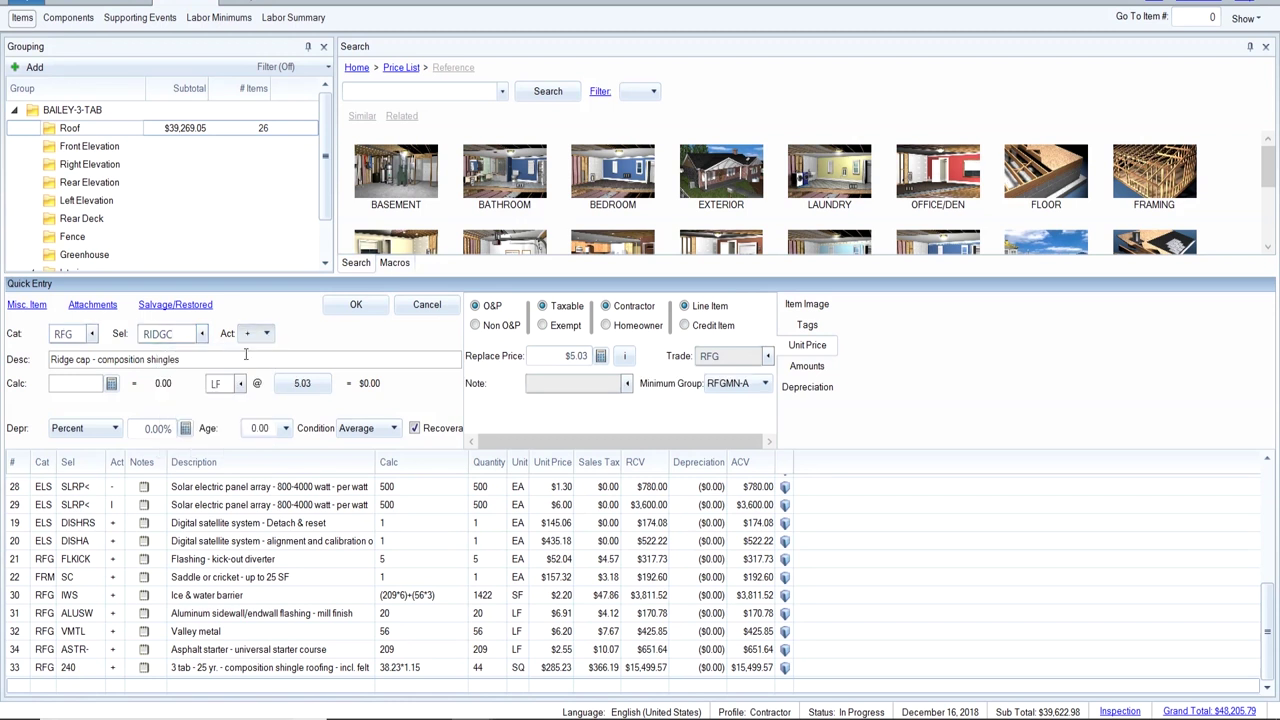
{"action": "left_click_drag", "start_coordinate": [1267, 607], "coordinate": [1267, 480]}
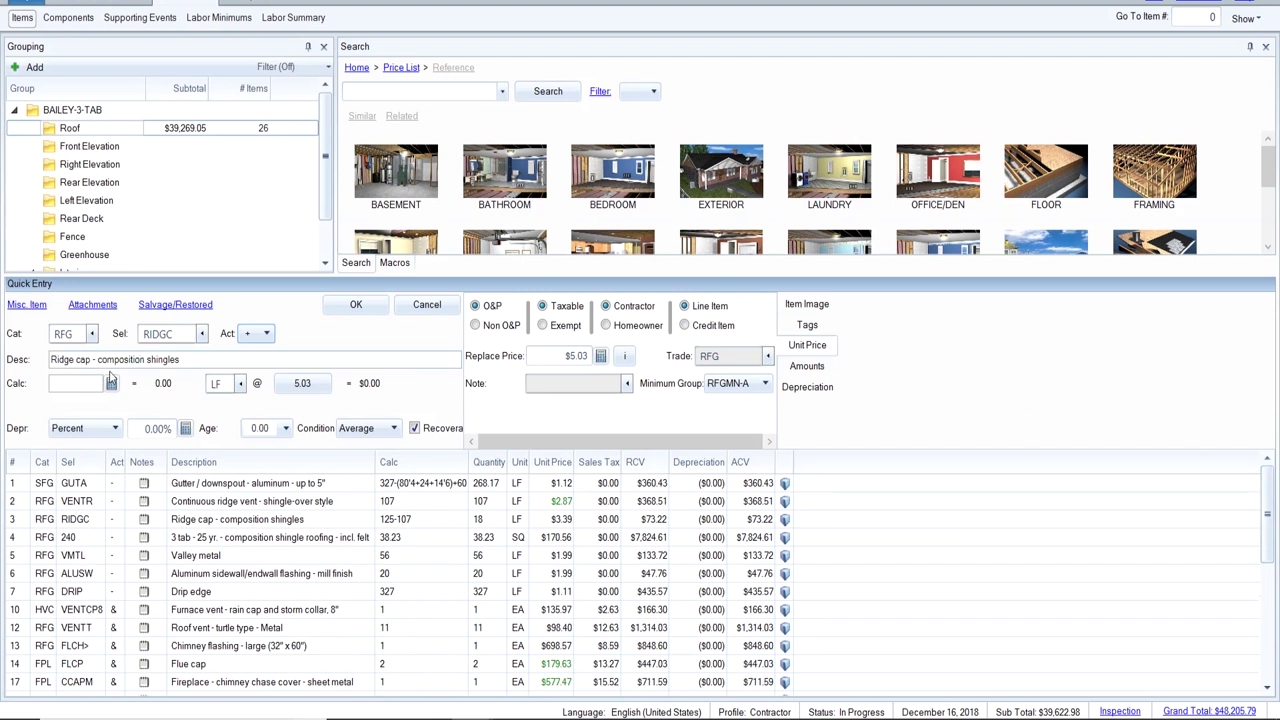
{"action": "type", "text": "18"}
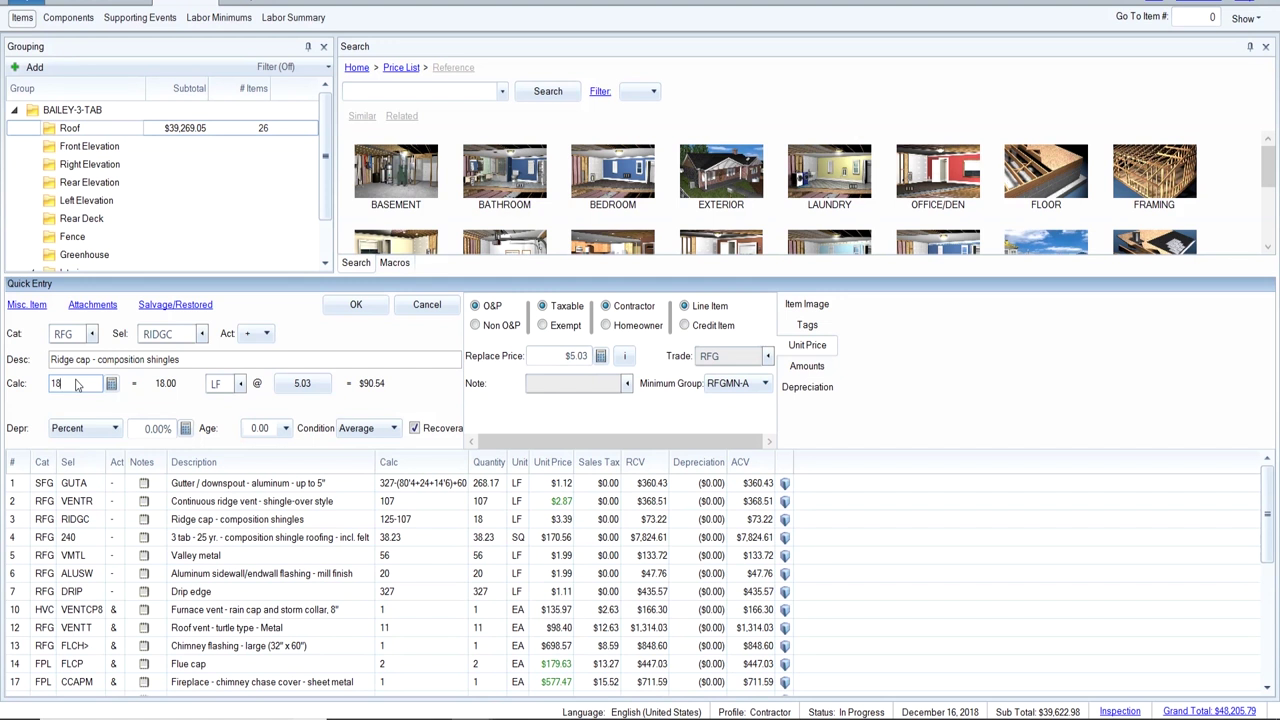
{"action": "key", "text": "Return"}
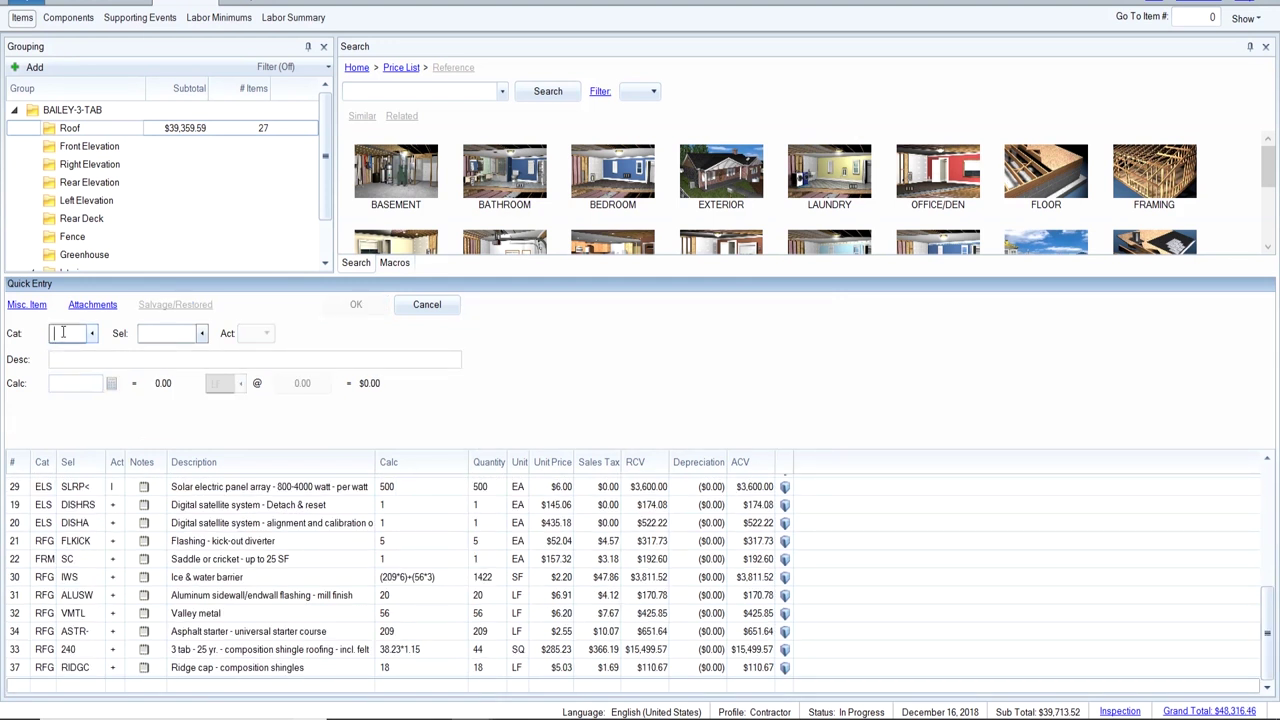
Add an RFG VENTR continuous ridge vent (shingle-over style) item with the Replace action and a quantity of 107 LF.
{"action": "type", "text": "RFG"}
{"action": "key", "text": "Tab"}
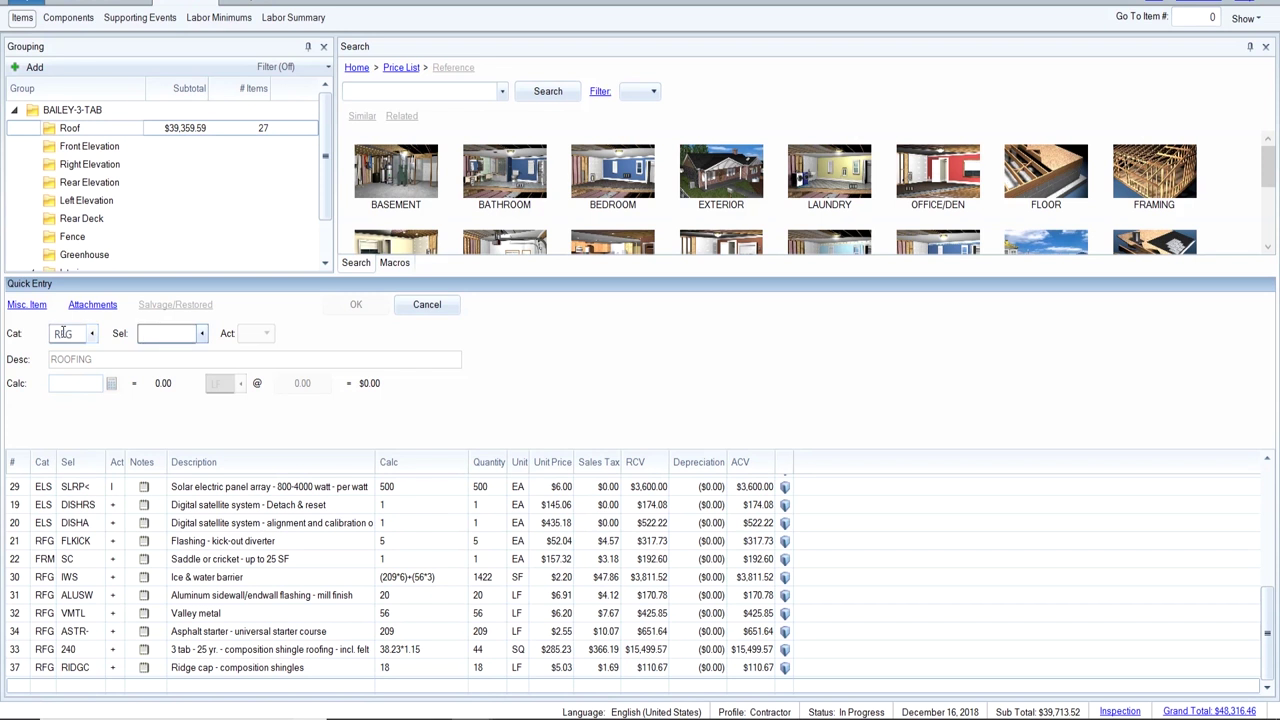
{"action": "type", "text": "VENT"}
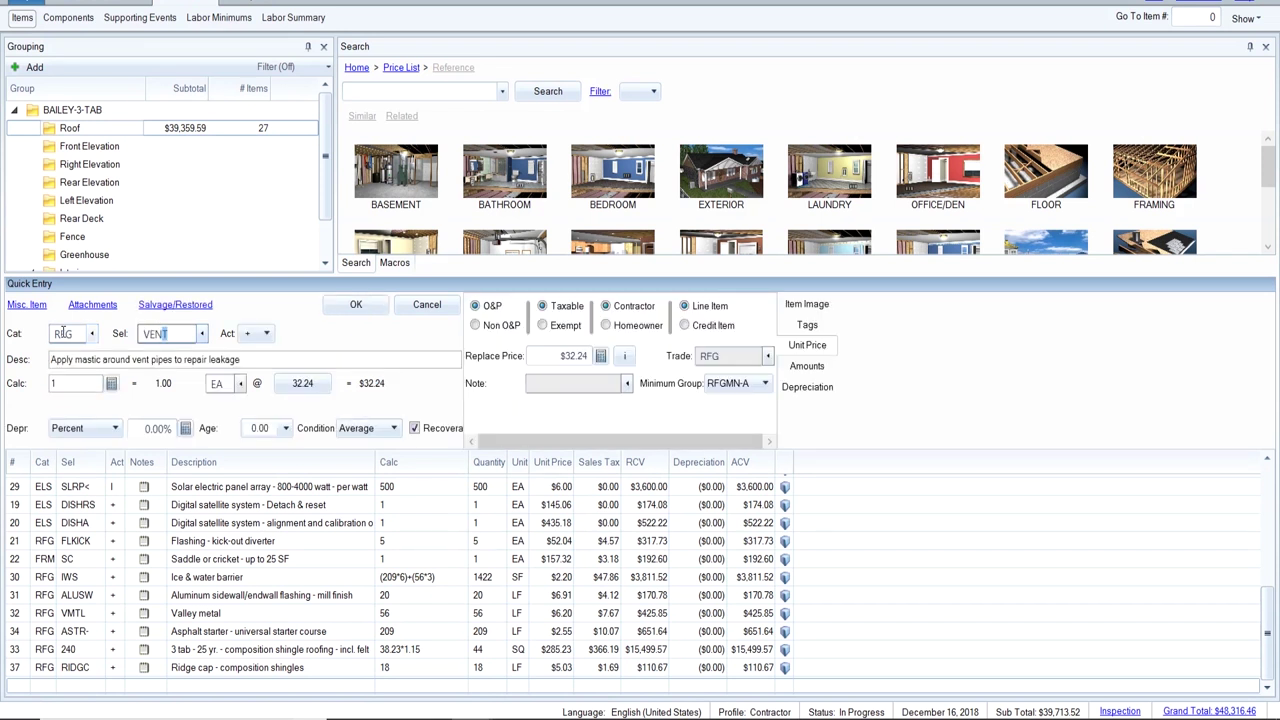
{"action": "type", "text": "R"}
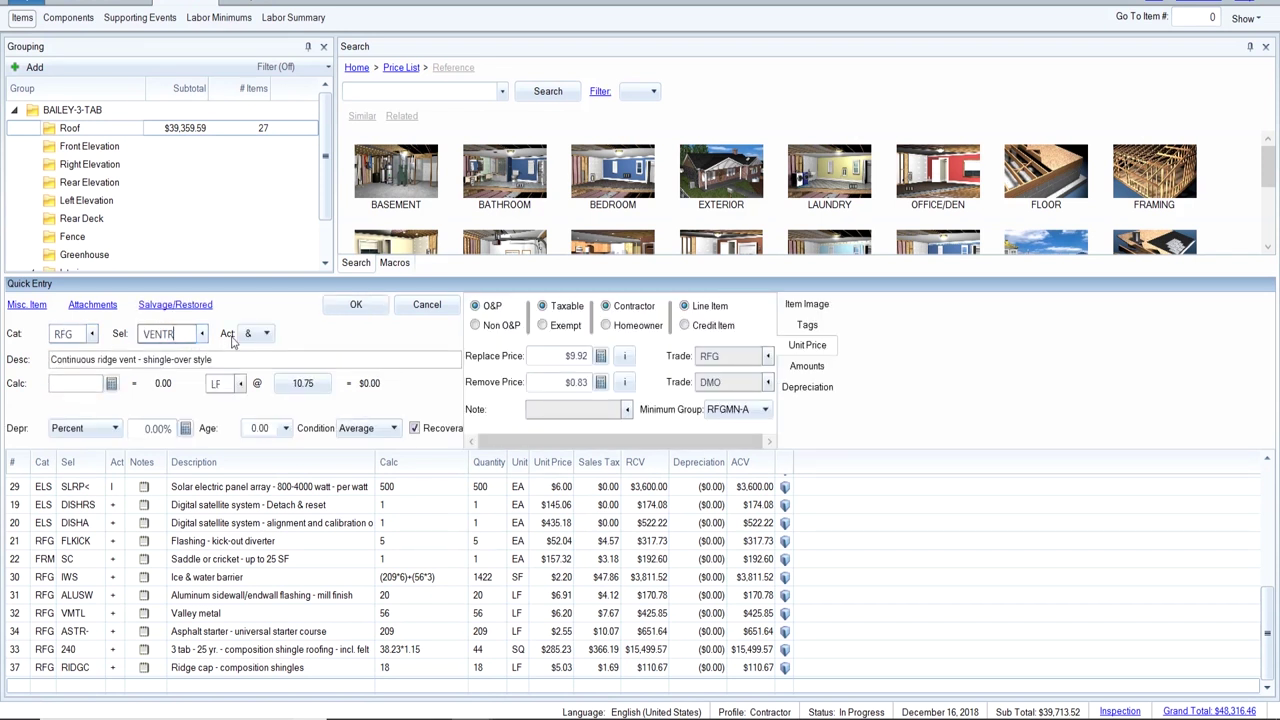
{"action": "left_click", "coordinate": [266, 335]}
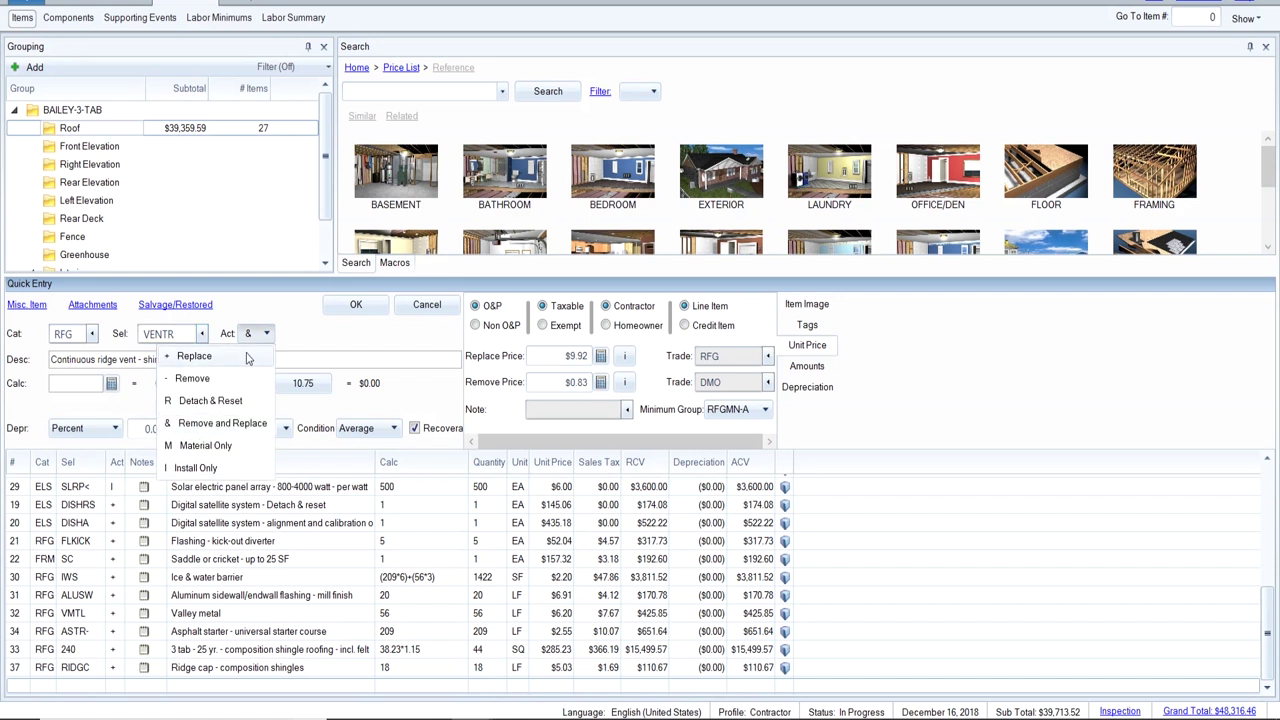
{"action": "left_click", "coordinate": [248, 358]}
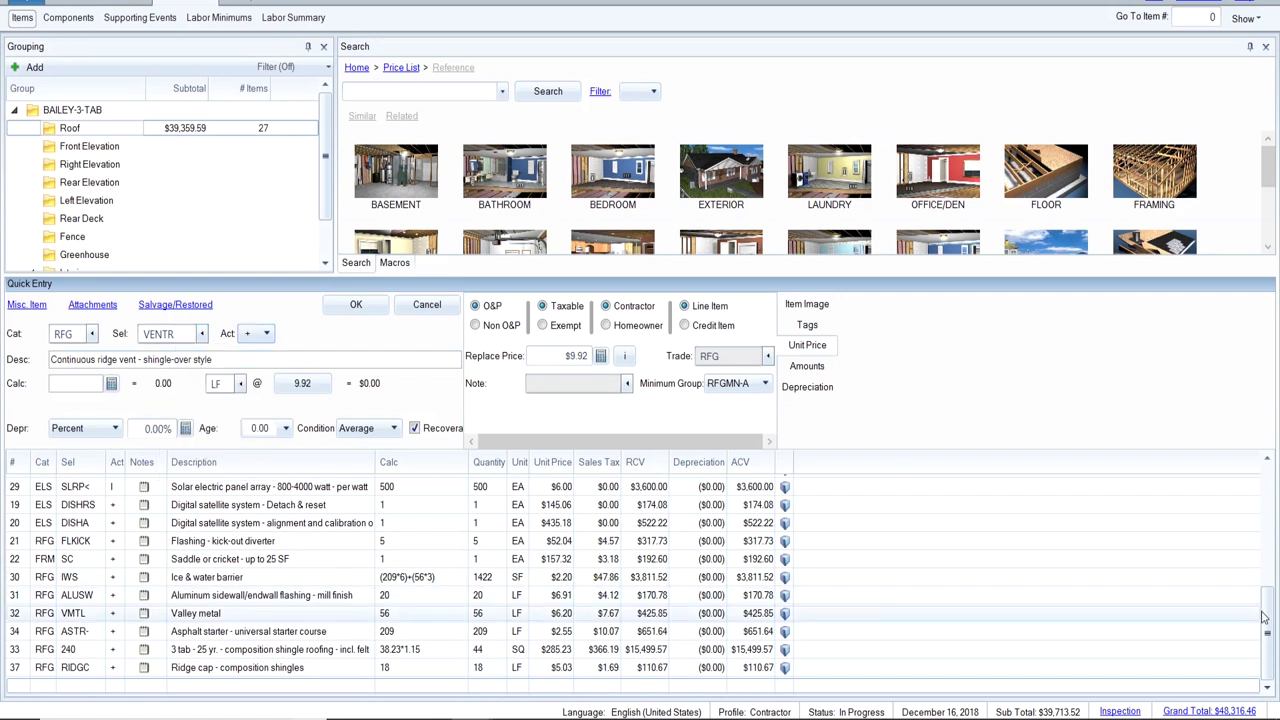
{"action": "scroll", "coordinate": [1275, 487], "scroll_direction": "up", "scroll_amount": 3}
{"action": "scroll", "coordinate": [1275, 487], "scroll_direction": "up", "scroll_amount": 3}
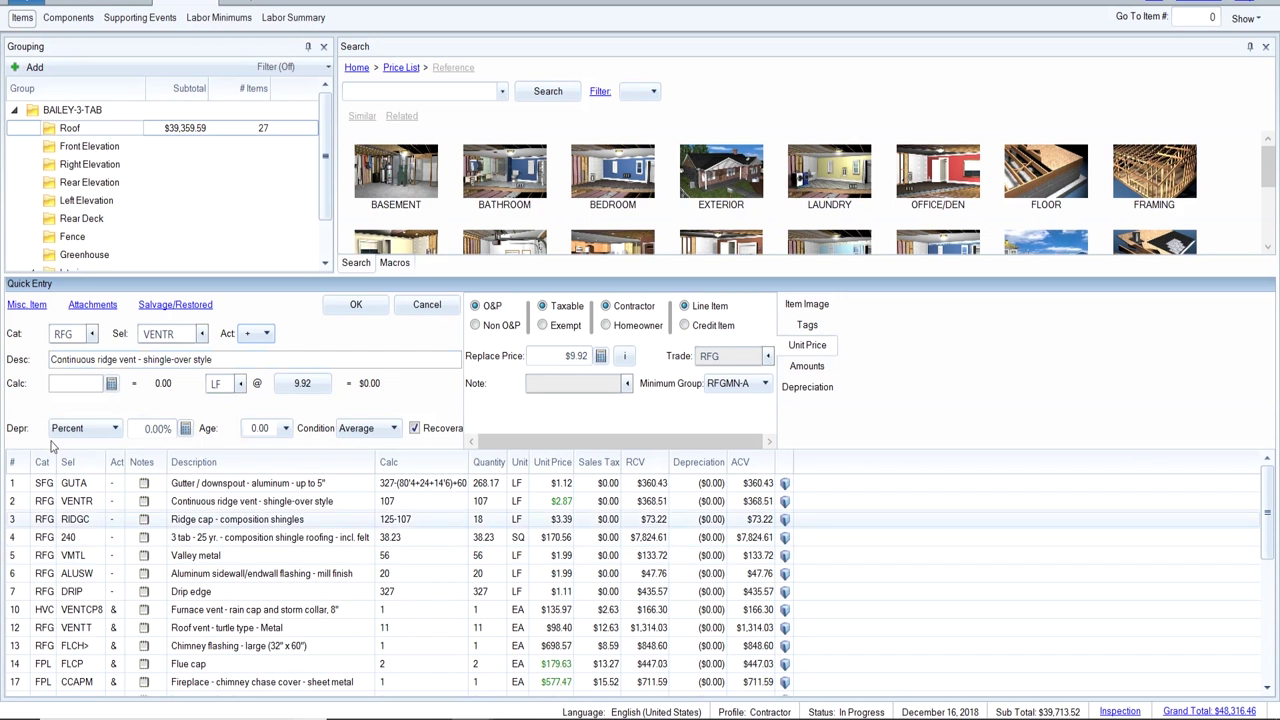
{"action": "type", "text": "107"}
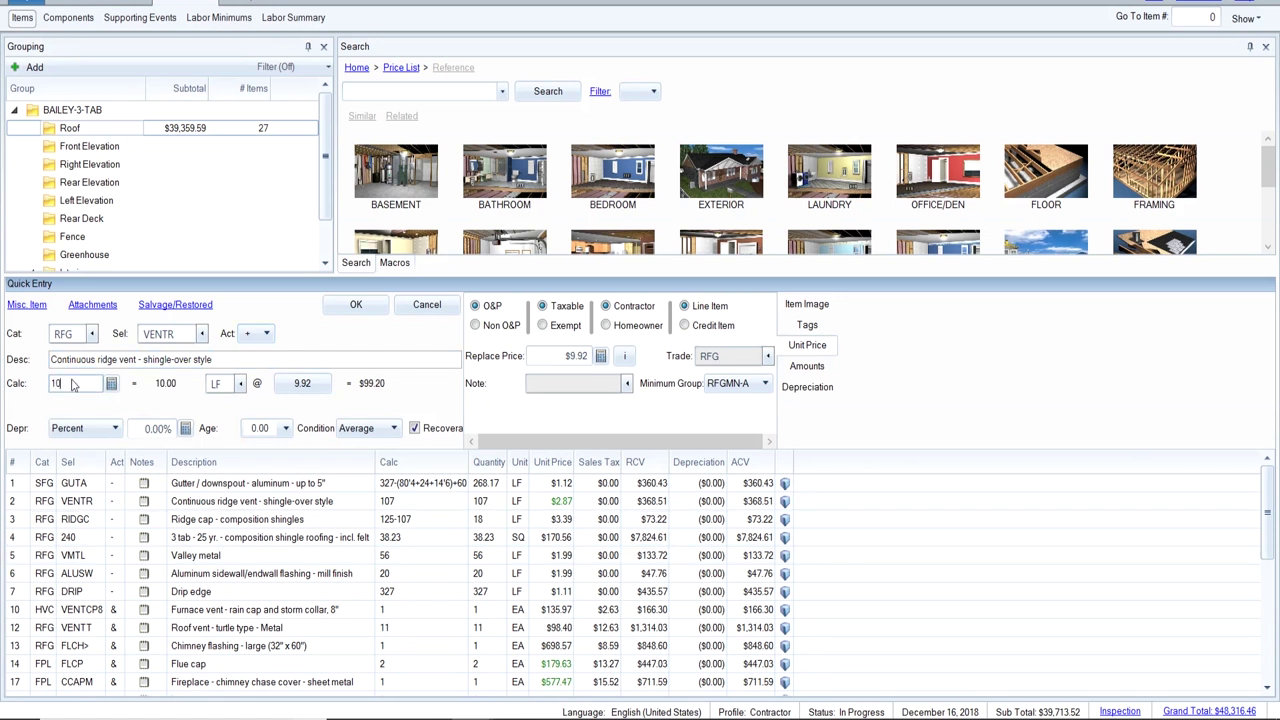
{"action": "key", "text": "Return"}
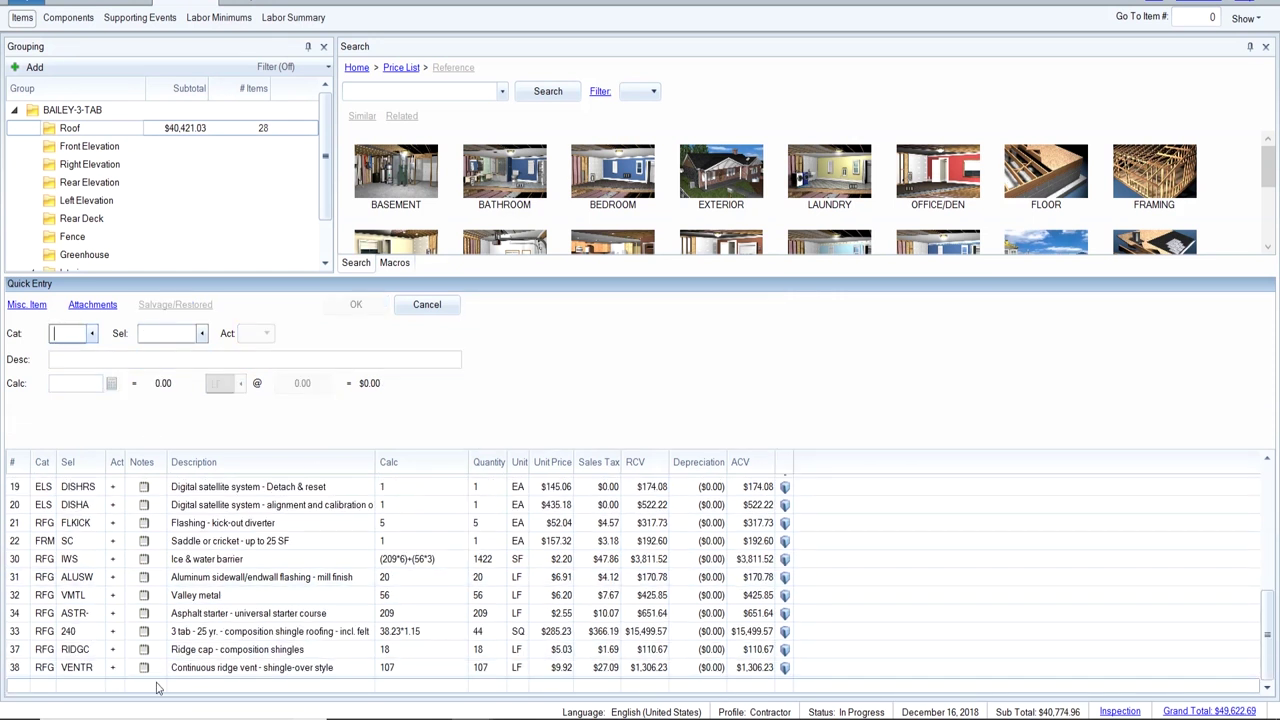
Add an RFG DRIP drip edge item with the Replace action and a quantity of 327 LF.
{"action": "left_click", "coordinate": [63, 340]}
{"action": "type", "text": "RFG"}
{"action": "key", "text": "Tab"}
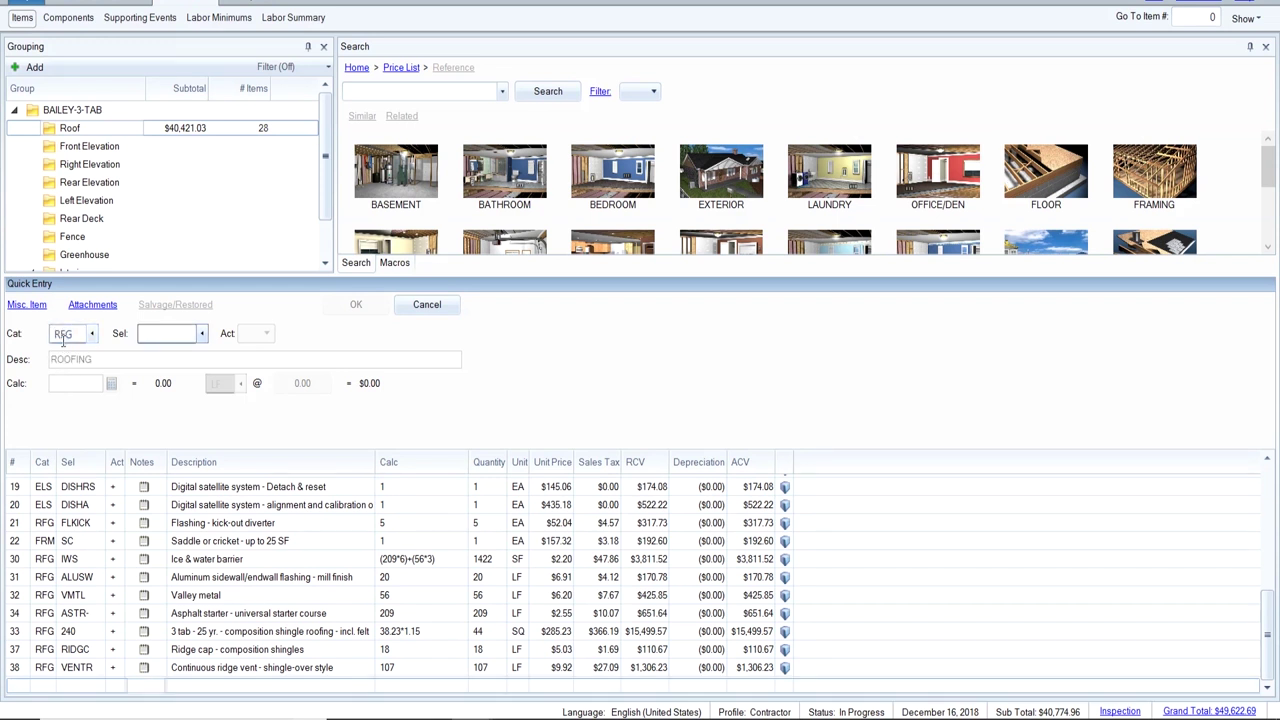
{"action": "type", "text": "DRIP"}
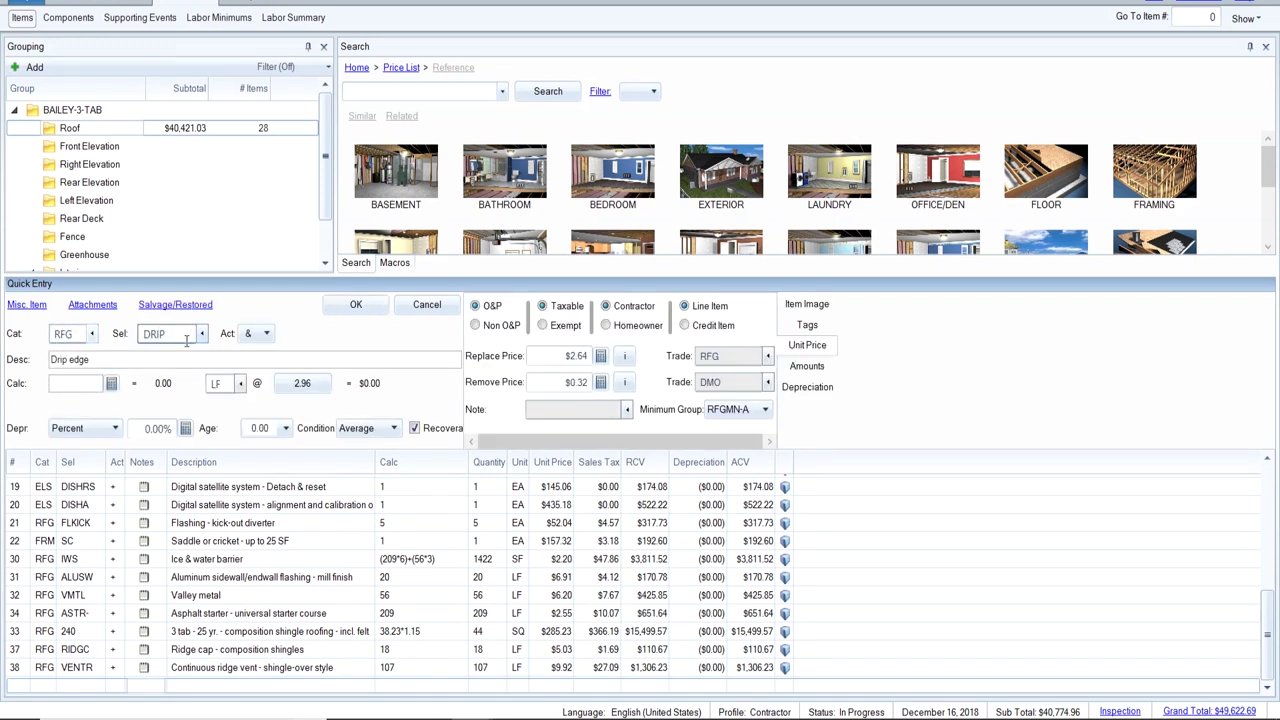
{"action": "left_click", "coordinate": [266, 336]}
{"action": "left_click", "coordinate": [227, 357]}
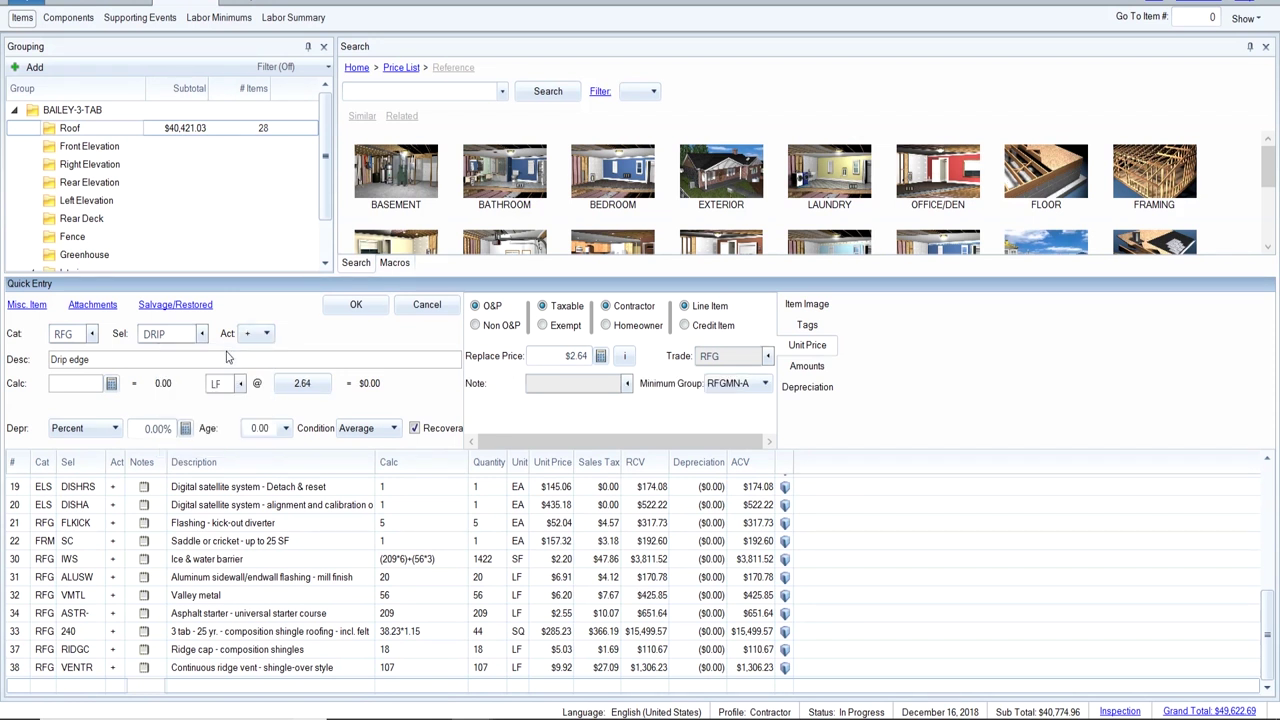
{"action": "type", "text": "327"}
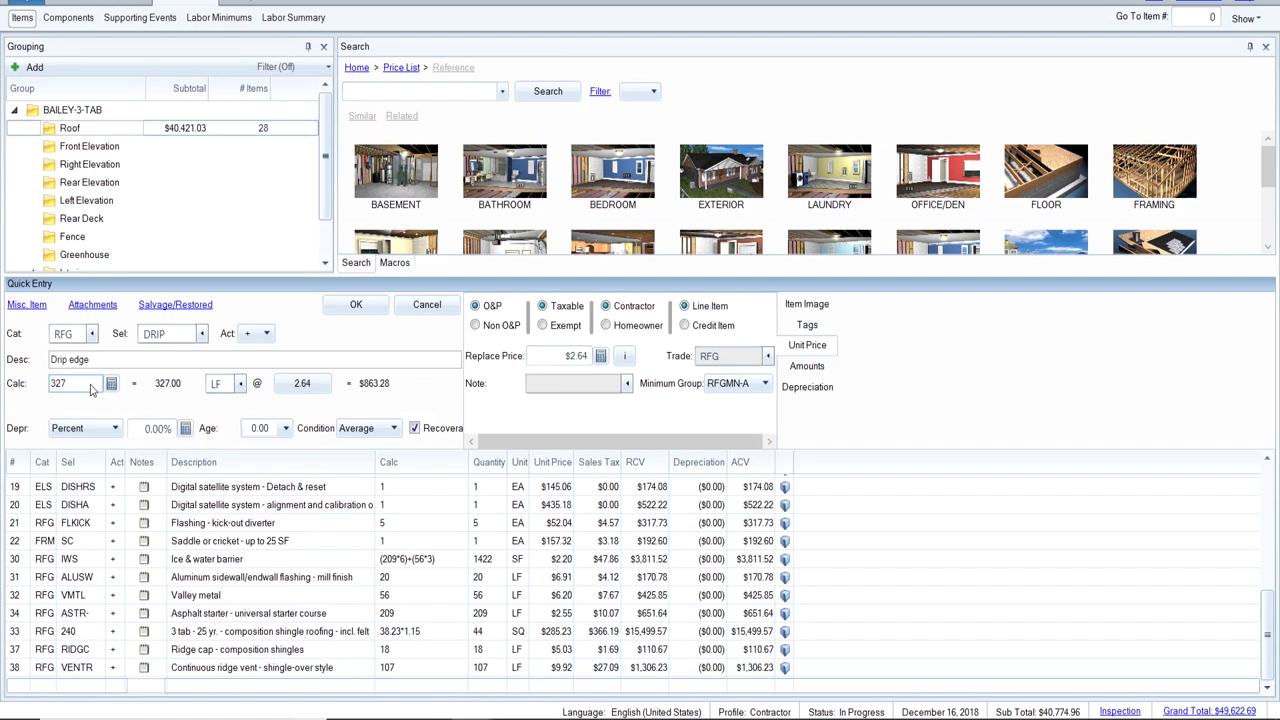
{"action": "key", "text": "Return"}
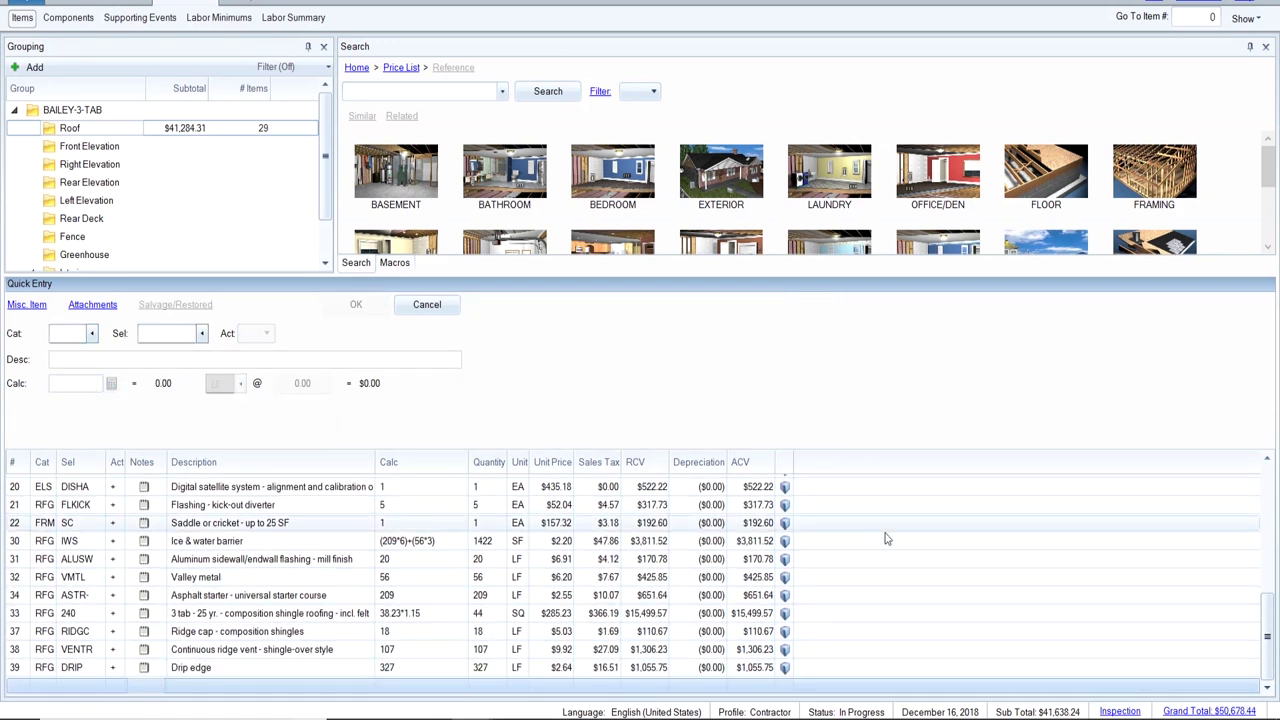
Add a PNT TRIM item for sealing and painting trim with two coats, with a quantity of 327 LF.
{"action": "left_click", "coordinate": [67, 332]}
{"action": "type", "text": "PNT"}
{"action": "key", "text": "Tab"}
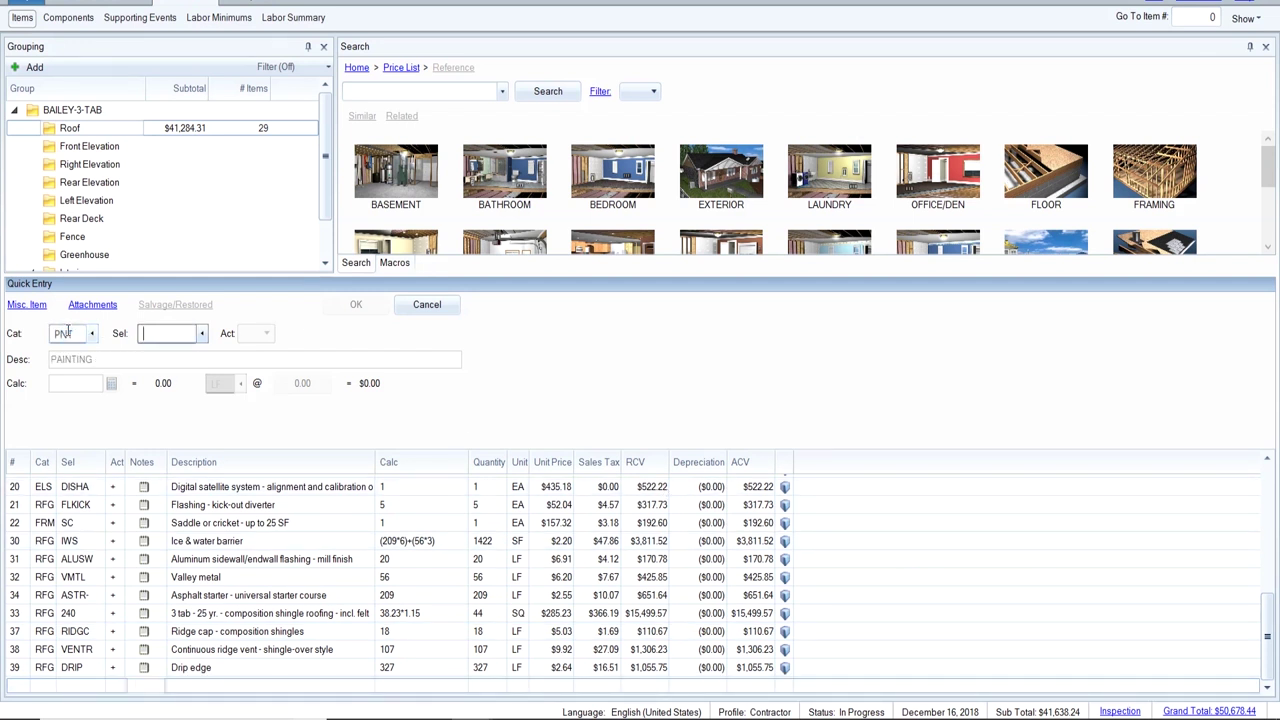
{"action": "type", "text": "TRIM"}
{"action": "left_click", "coordinate": [72, 383]}
{"action": "type", "text": "327"}
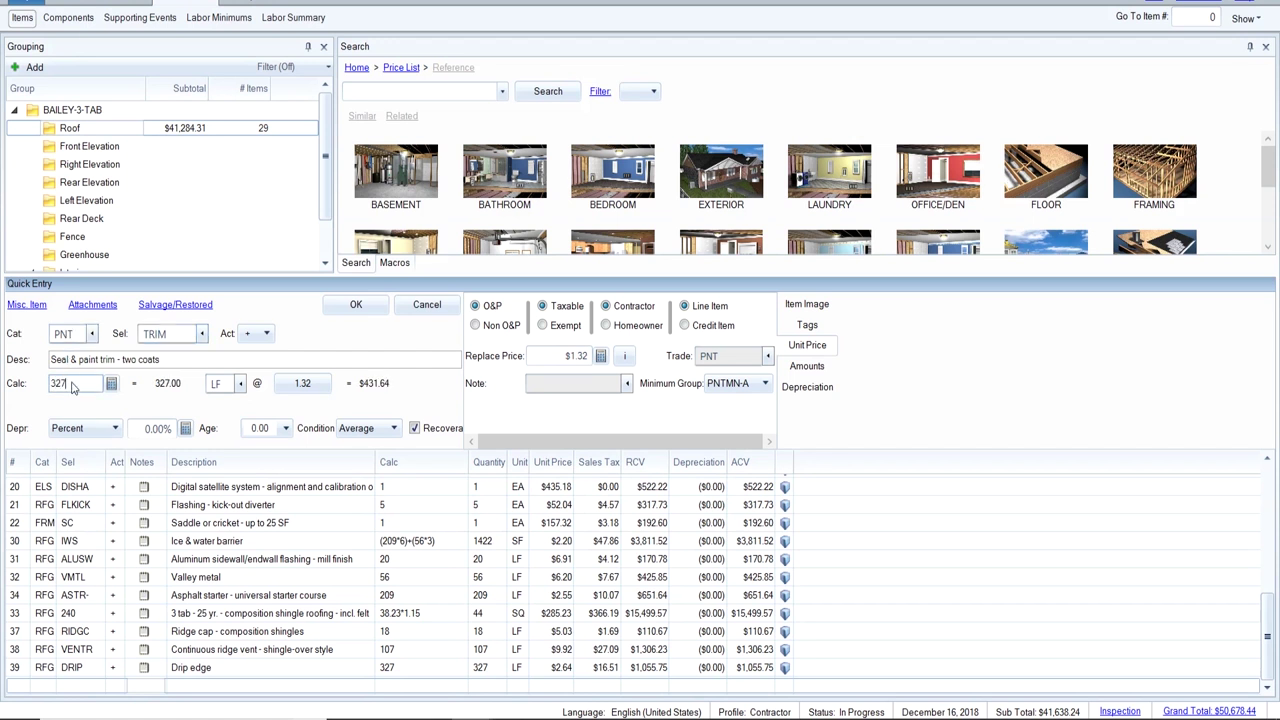
{"action": "left_click", "coordinate": [360, 305]}
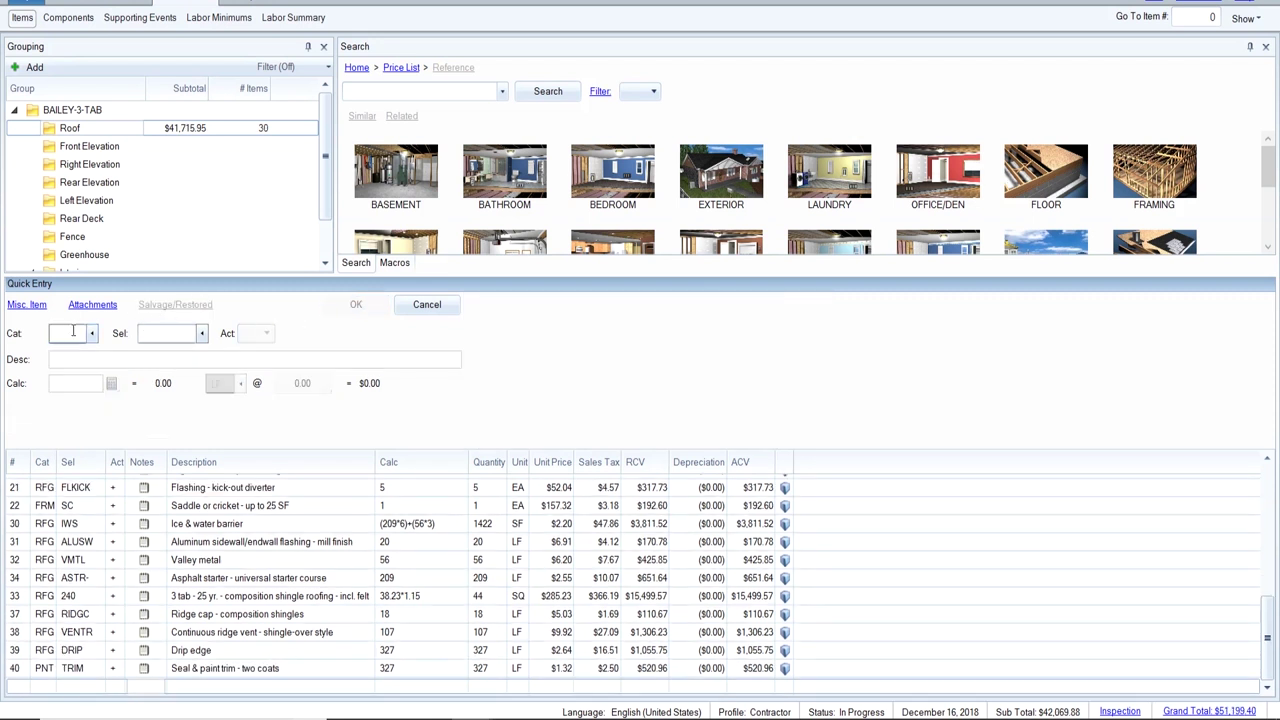
Add an SFG GUTA aluminum gutter/downspout item up to 5" with the Replace action and a quantity of 268.17 LF.
{"action": "type", "text": "SFG"}
{"action": "key", "text": "Tab"}
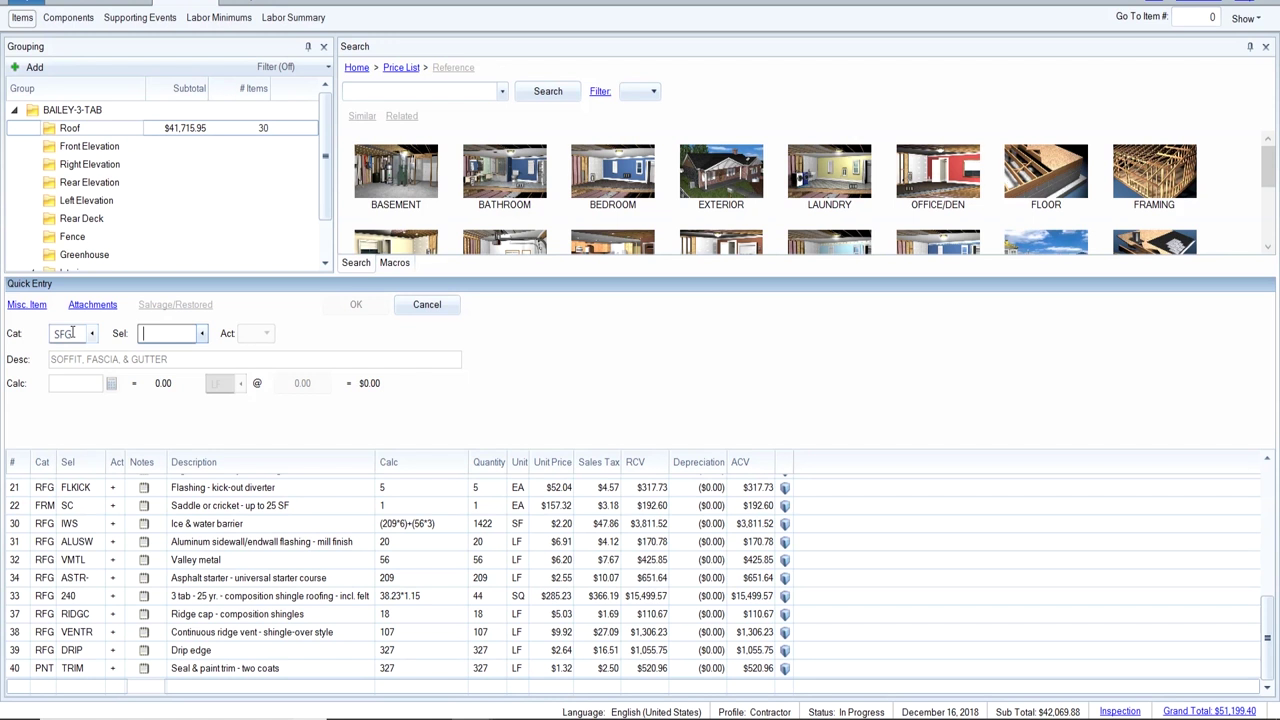
{"action": "type", "text": "GUTA"}
{"action": "key", "text": "Tab"}
{"action": "left_click", "coordinate": [252, 334]}
{"action": "left_click", "coordinate": [253, 362]}
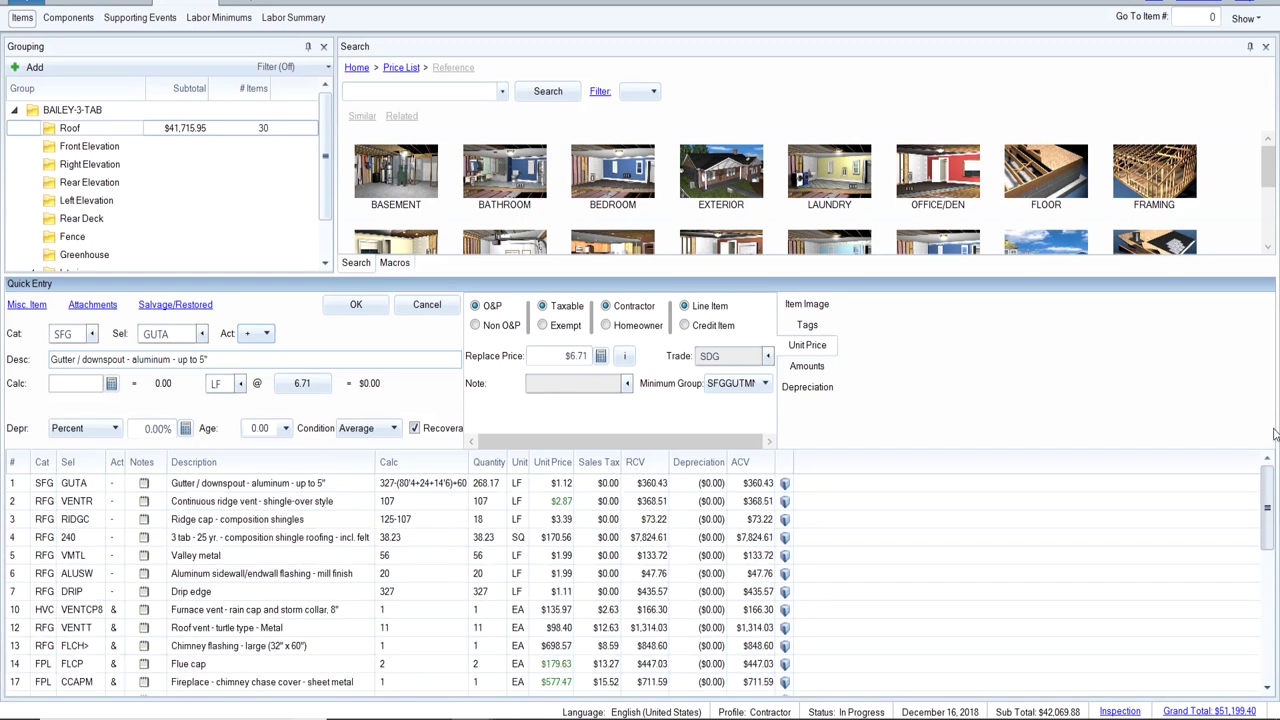
{"action": "left_click", "coordinate": [75, 383]}
{"action": "type", "text": "268.17"}
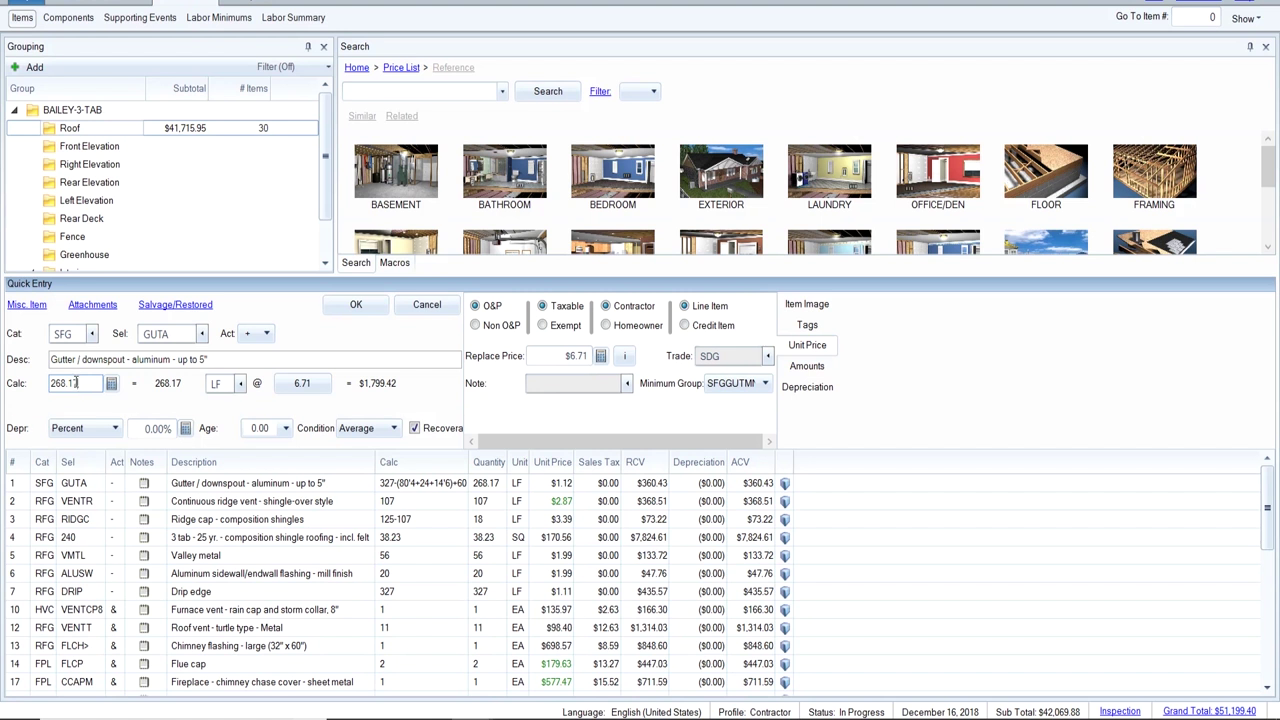
{"action": "key", "text": "Return"}
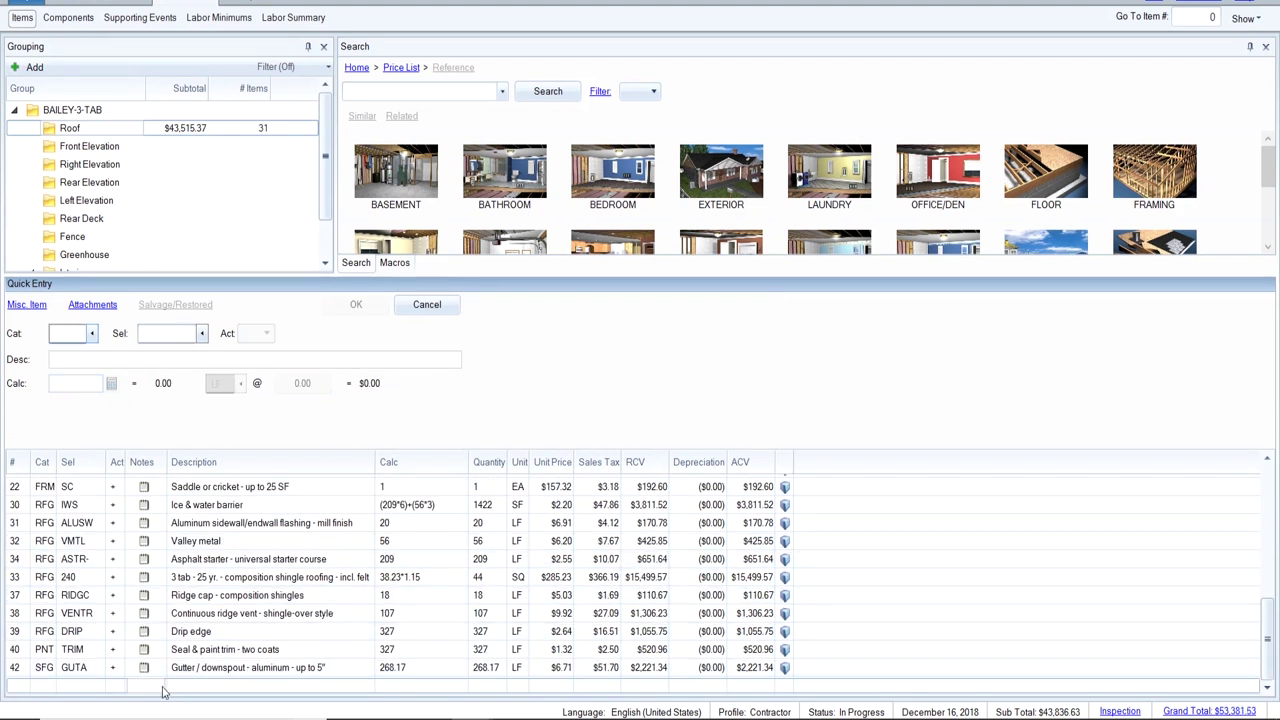
Check the roof items in the PDF estimate in Acrobat, and add the Skylight flashing kit - dome item to the Roof group in Xactimate.
{"action": "left_click", "coordinate": [158, 689]}
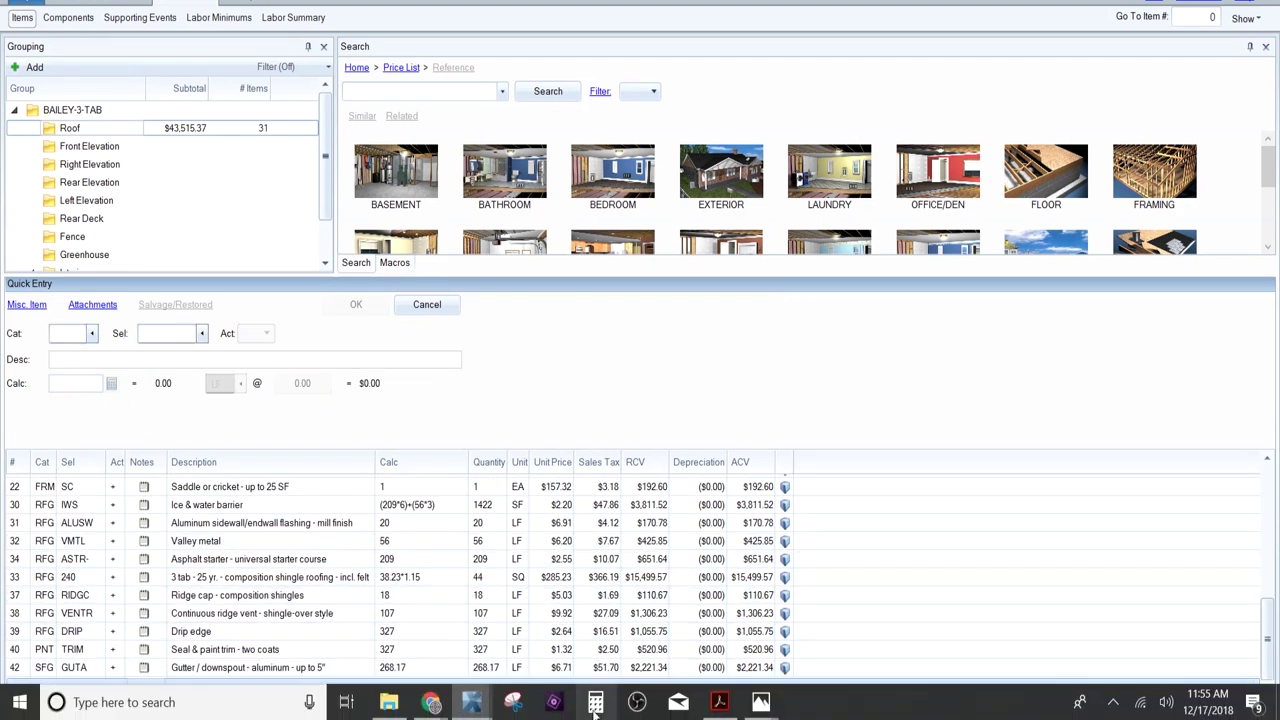
{"action": "left_click", "coordinate": [719, 702]}
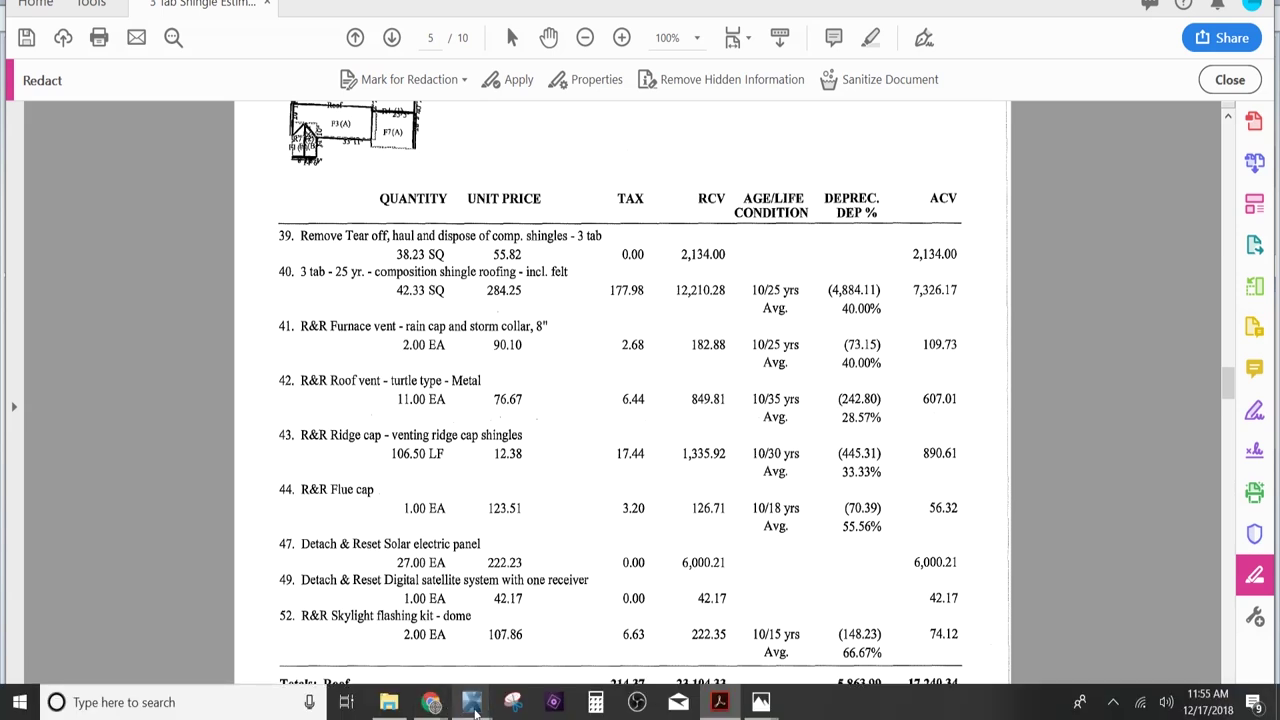
{"action": "mouse_move", "coordinate": [474, 706]}
{"action": "left_click", "coordinate": [562, 615]}
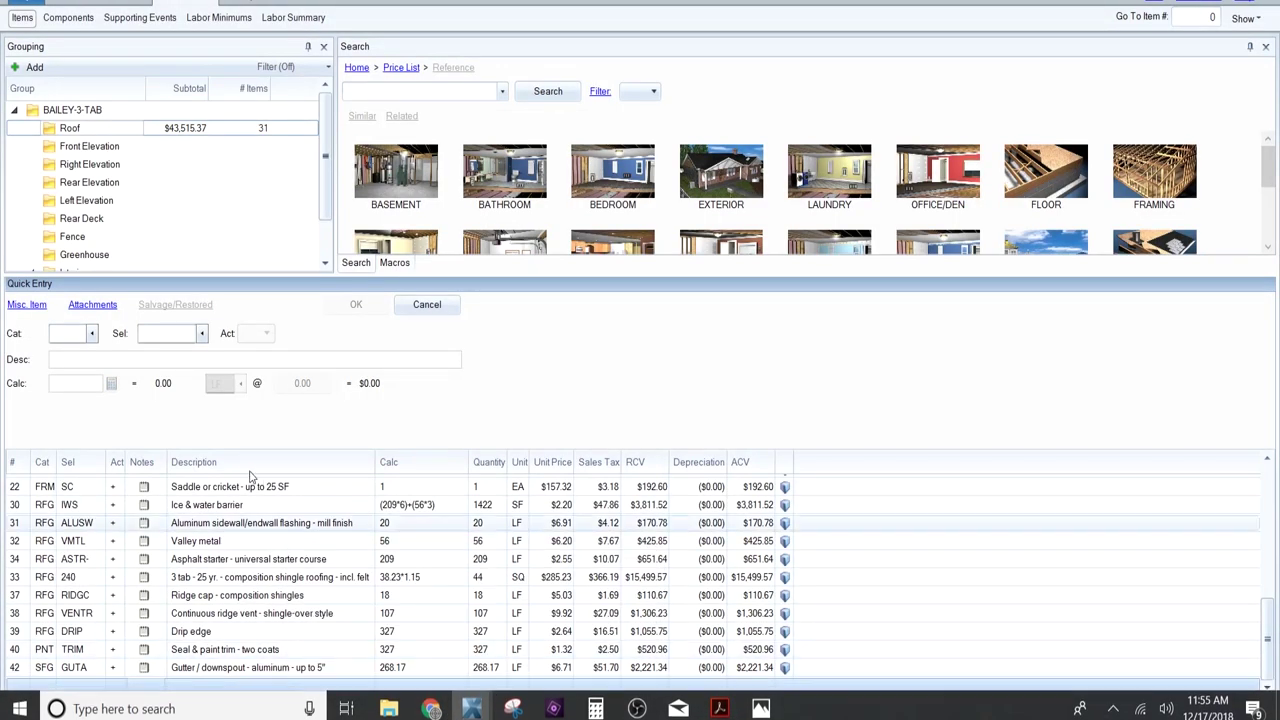
{"action": "left_click", "coordinate": [377, 96]}
{"action": "type", "text": "sky"}
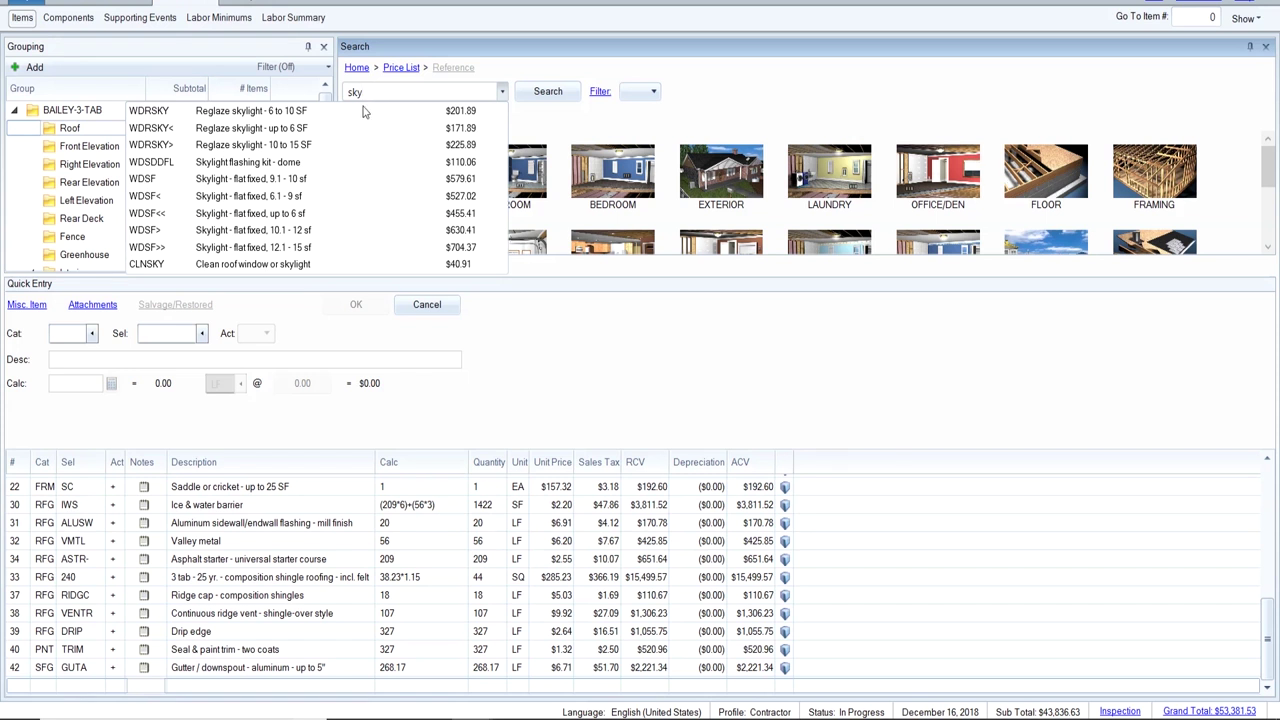
{"action": "left_click", "coordinate": [250, 162]}
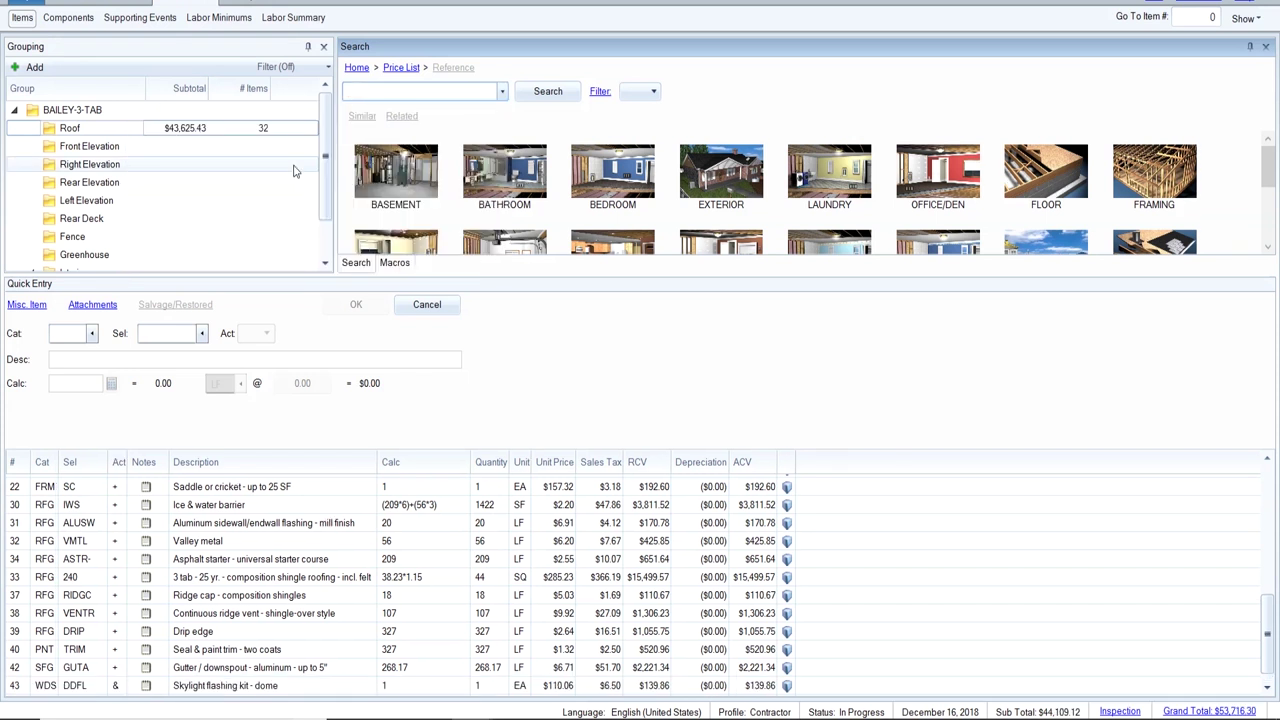
Set the skylight flashing kit's quantity to 2 and its removal trade to CARP-MECH.
{"action": "left_click", "coordinate": [160, 686]}
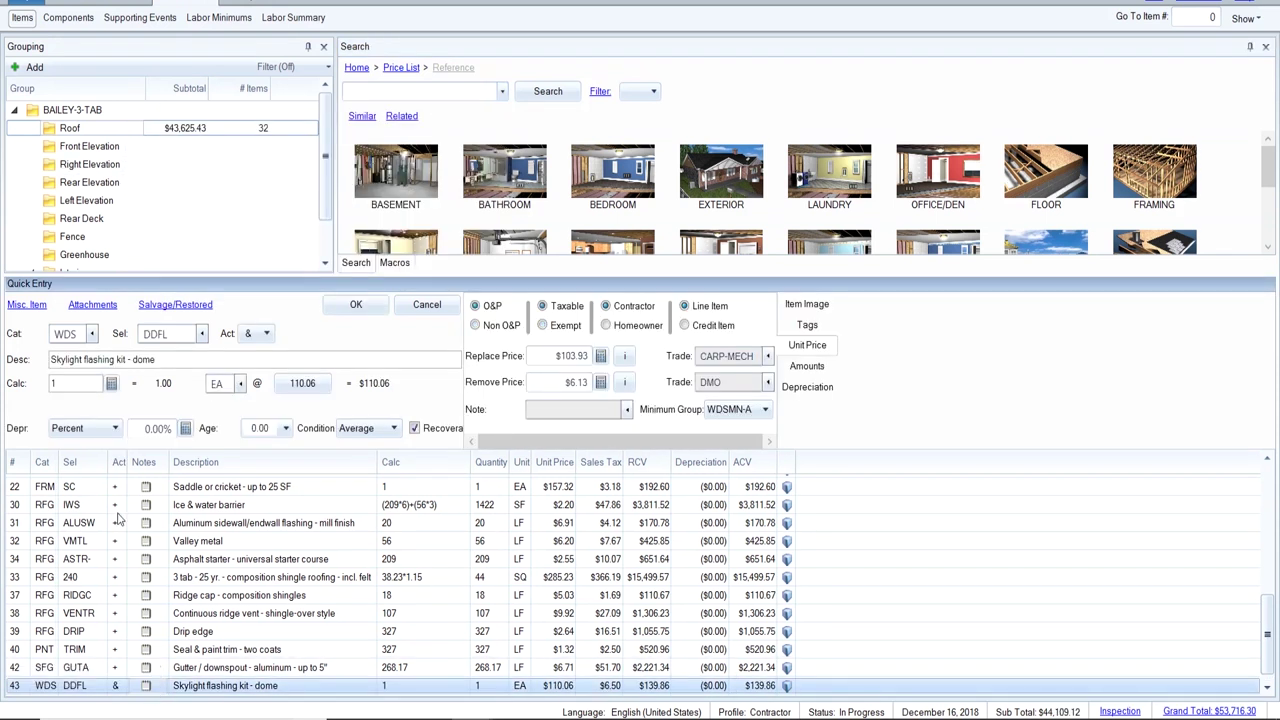
{"action": "double_click", "coordinate": [77, 386]}
{"action": "type", "text": "2"}
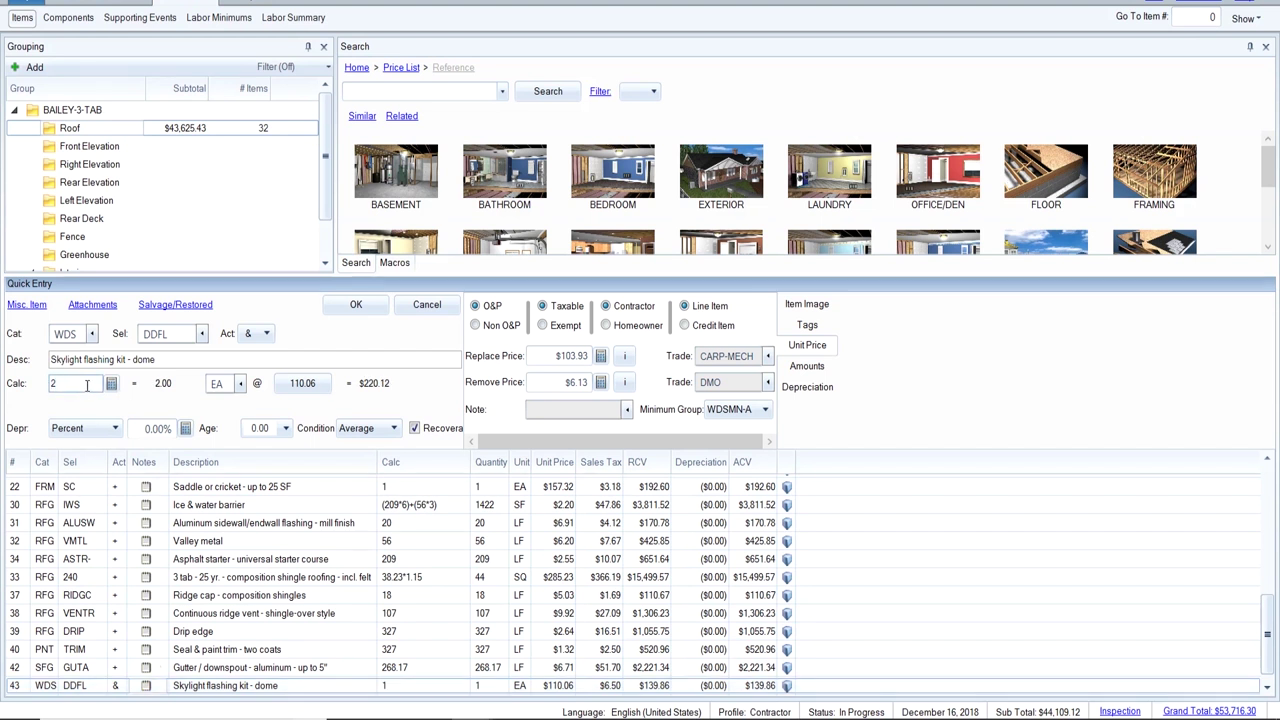
{"action": "left_click", "coordinate": [738, 381]}
{"action": "type", "text": "CARP"}
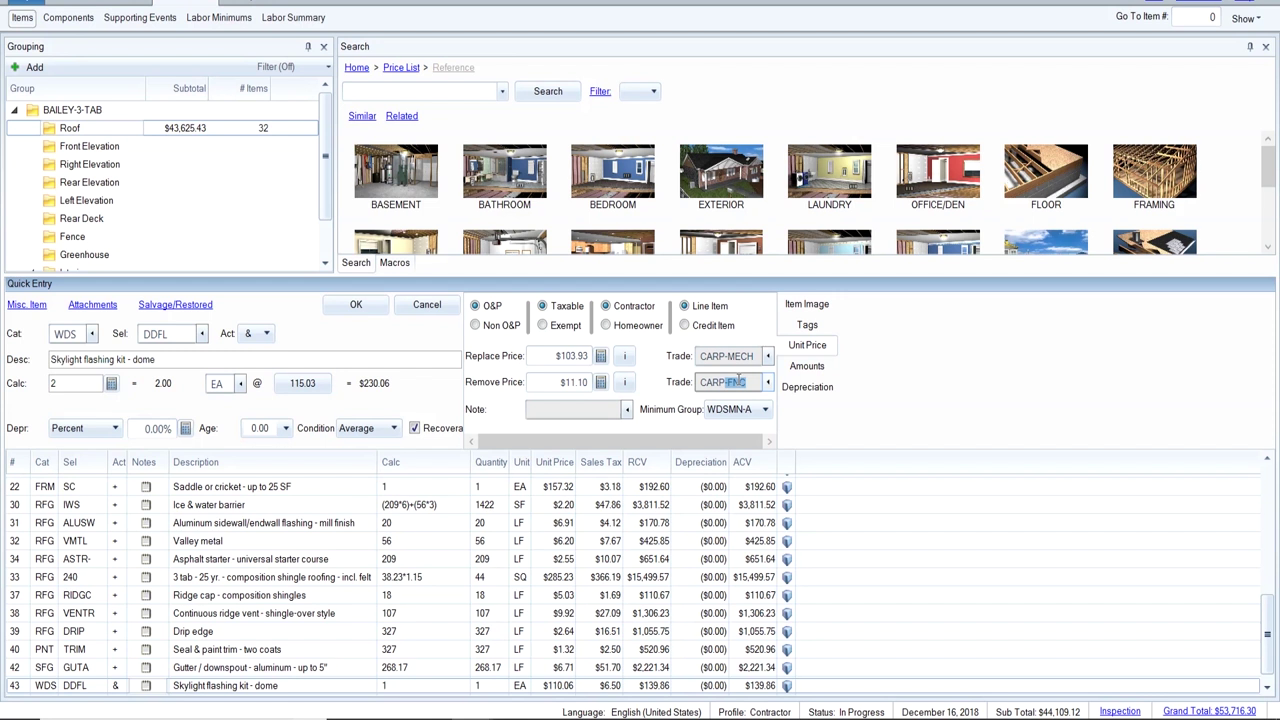
{"action": "type", "text": "-MECH"}
{"action": "left_click", "coordinate": [356, 305]}
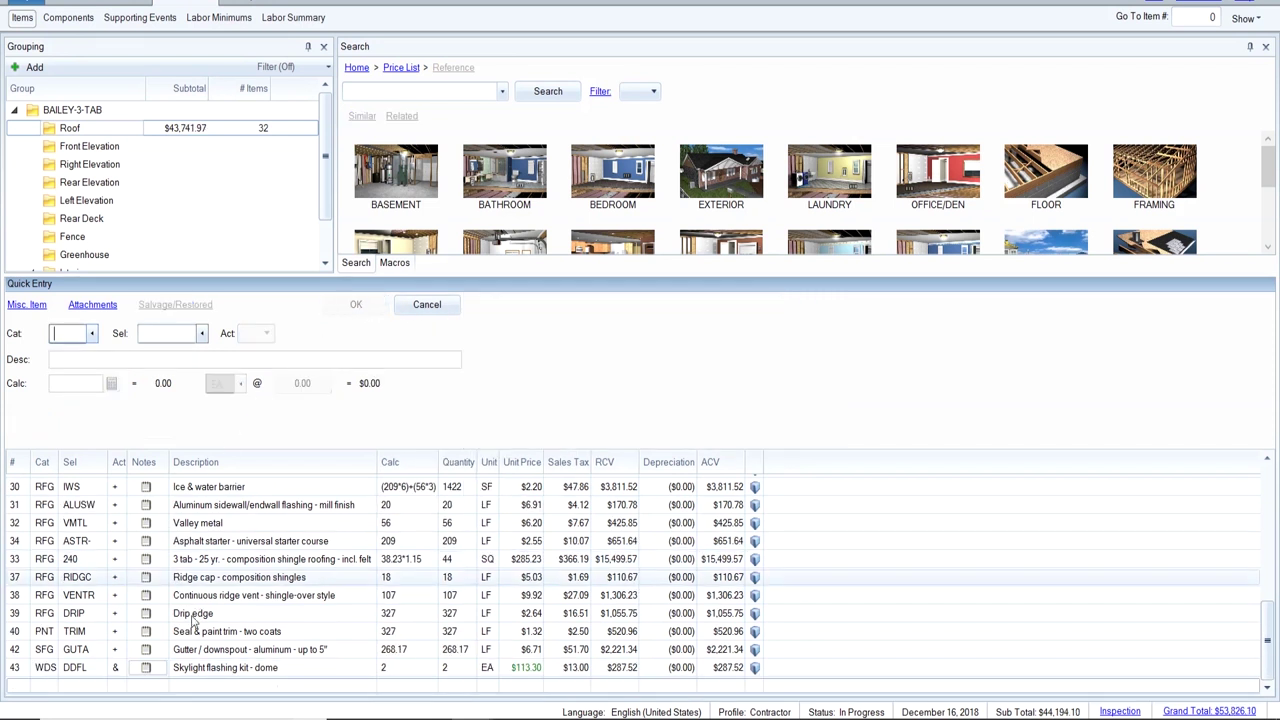
Search the price list for "skylight cladding" and add the Skylight cladding - preformed aluminum item at the end of the Roof list.
{"action": "left_click", "coordinate": [166, 688]}
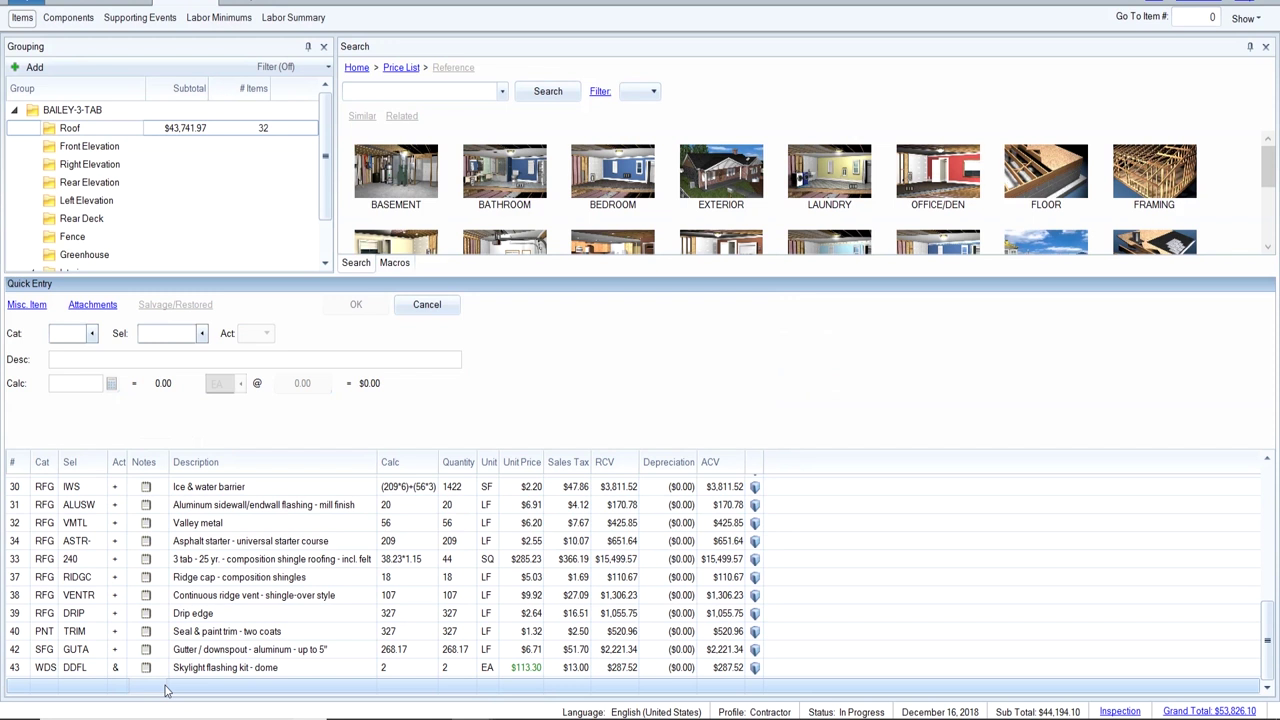
{"action": "left_click", "coordinate": [450, 91]}
{"action": "type", "text": "skylight"}
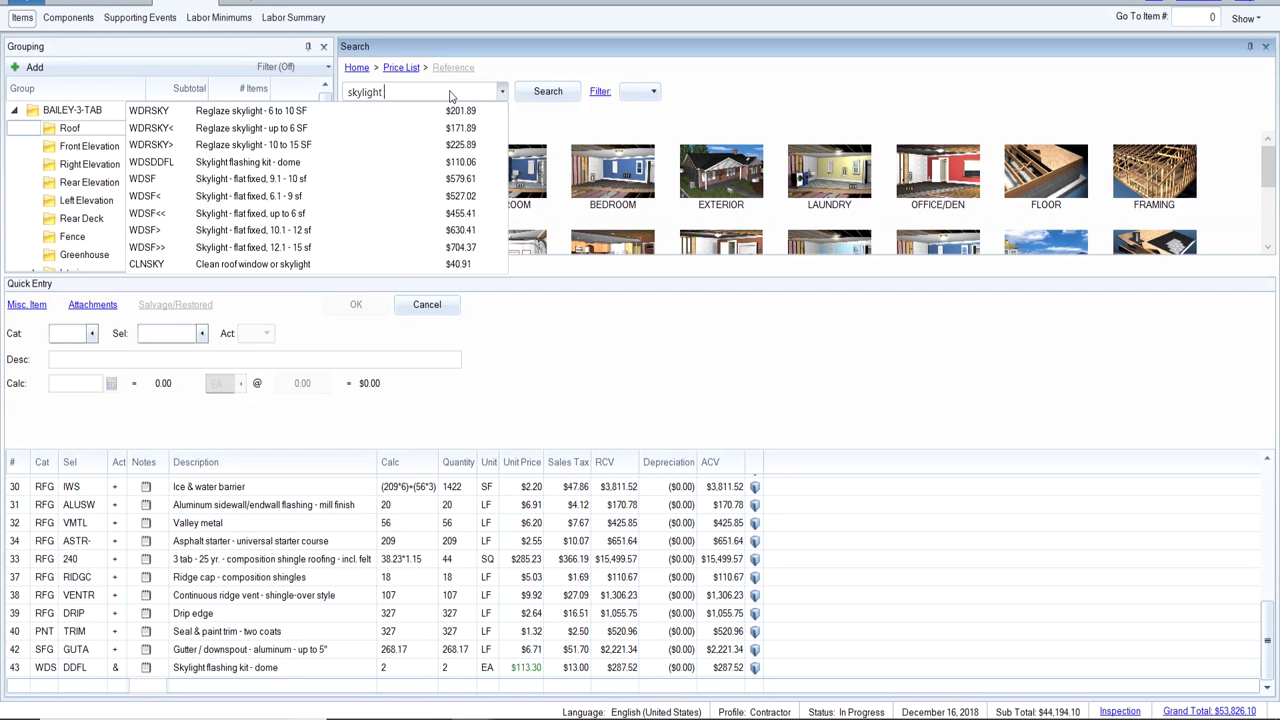
{"action": "type", "text": "cladding"}
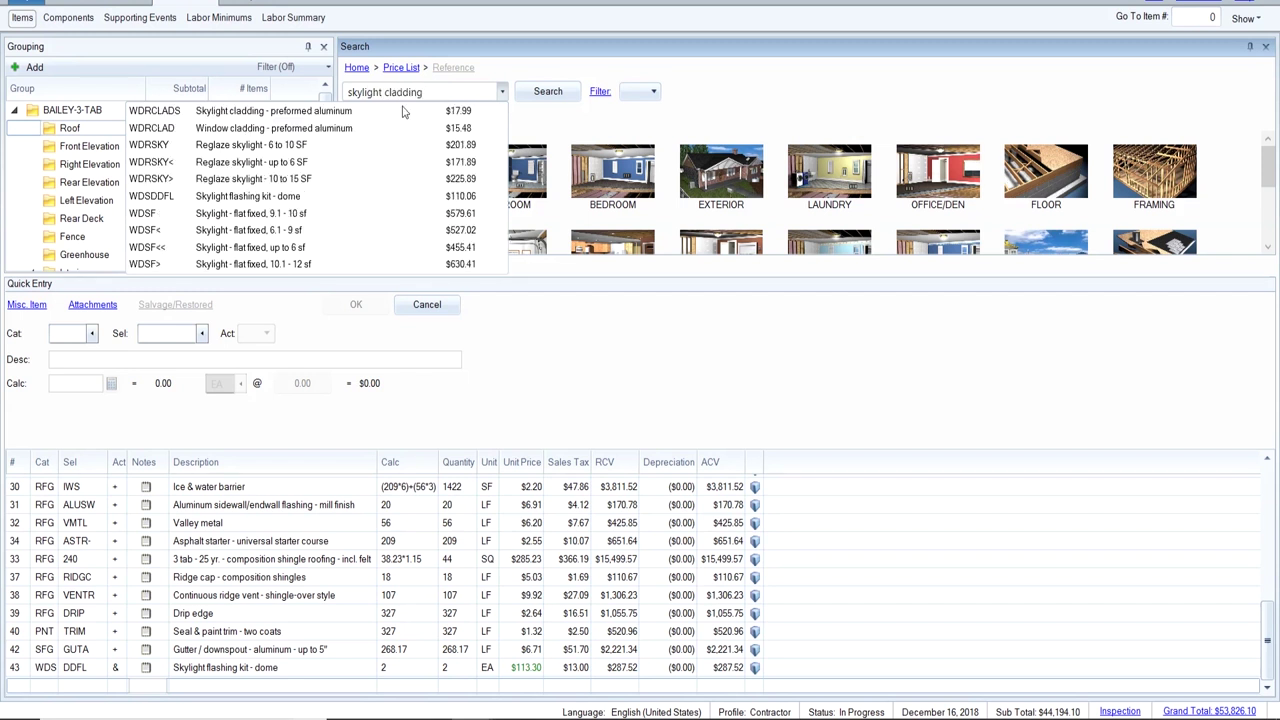
{"action": "left_click", "coordinate": [322, 114]}
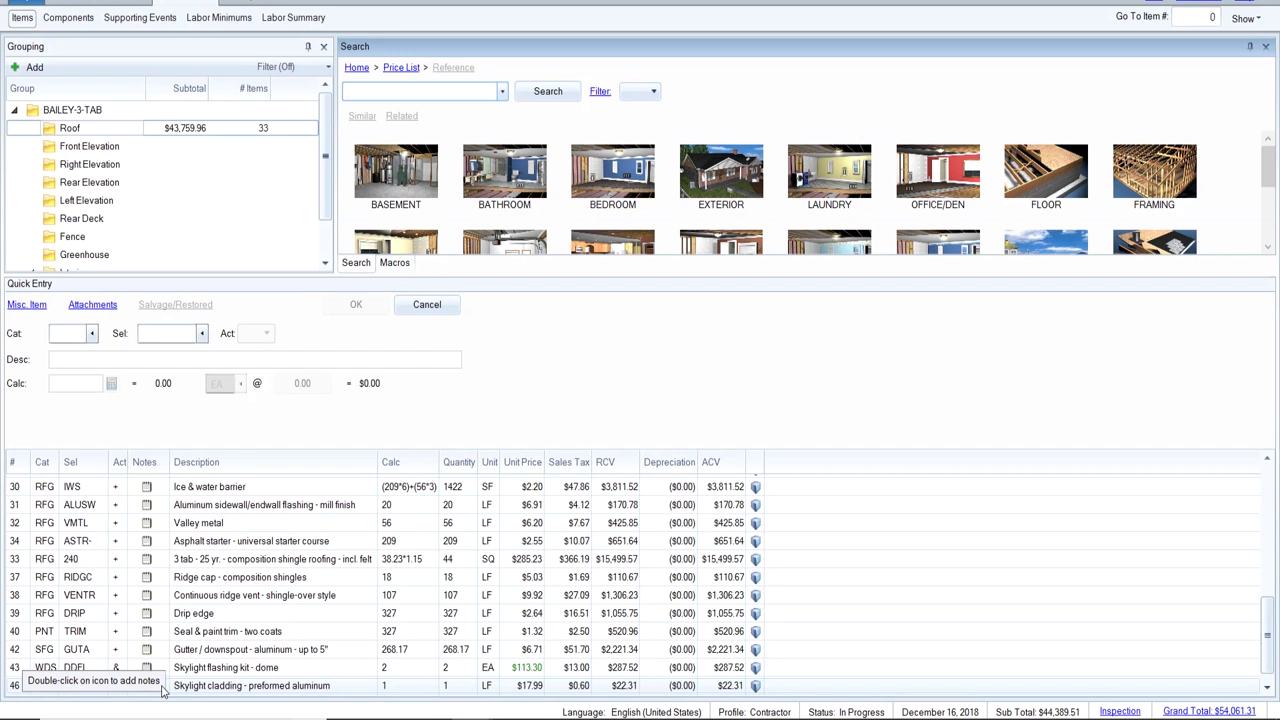
Set the skylight cladding item's removal trade to CARP-MECH and its quantity to 12 LF, and save the item.
{"action": "left_click", "coordinate": [163, 688]}
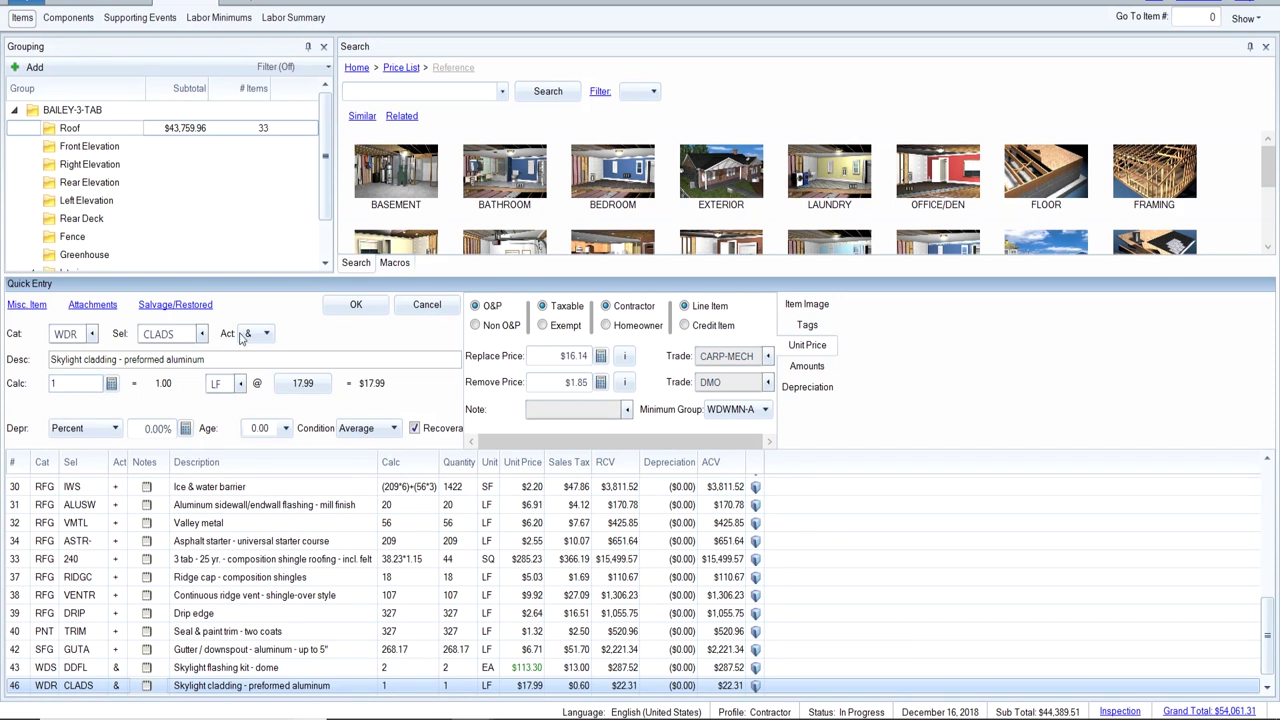
{"action": "left_click", "coordinate": [744, 381]}
{"action": "type", "text": "CARP-MECH"}
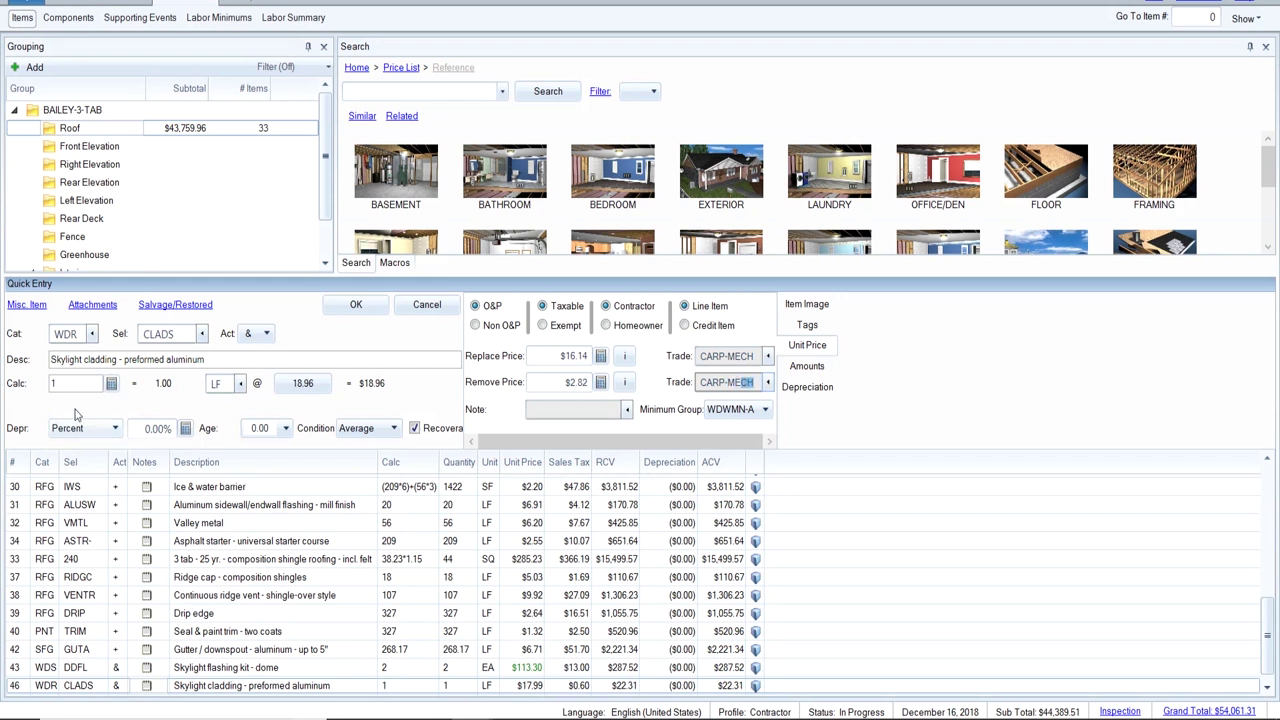
{"action": "left_click", "coordinate": [68, 385]}
{"action": "type", "text": "12"}
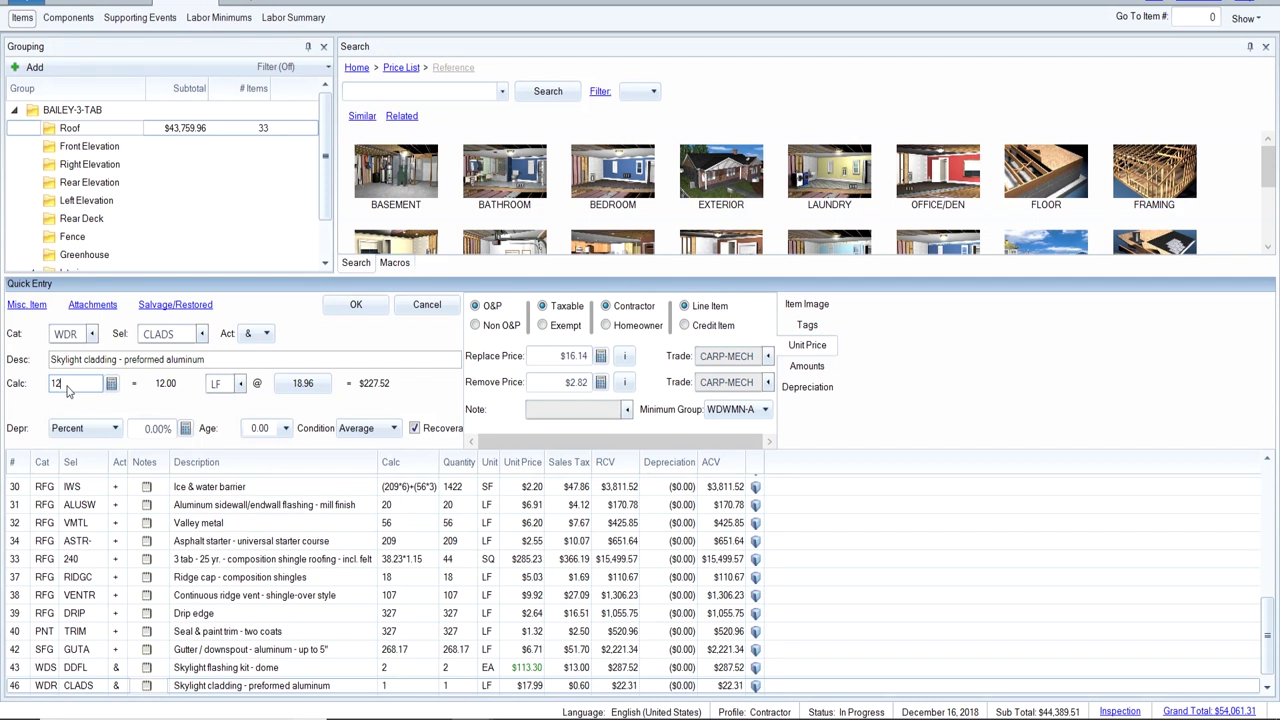
{"action": "key", "text": "BackSpace"}
{"action": "type", "text": "2"}
{"action": "left_click", "coordinate": [355, 306]}
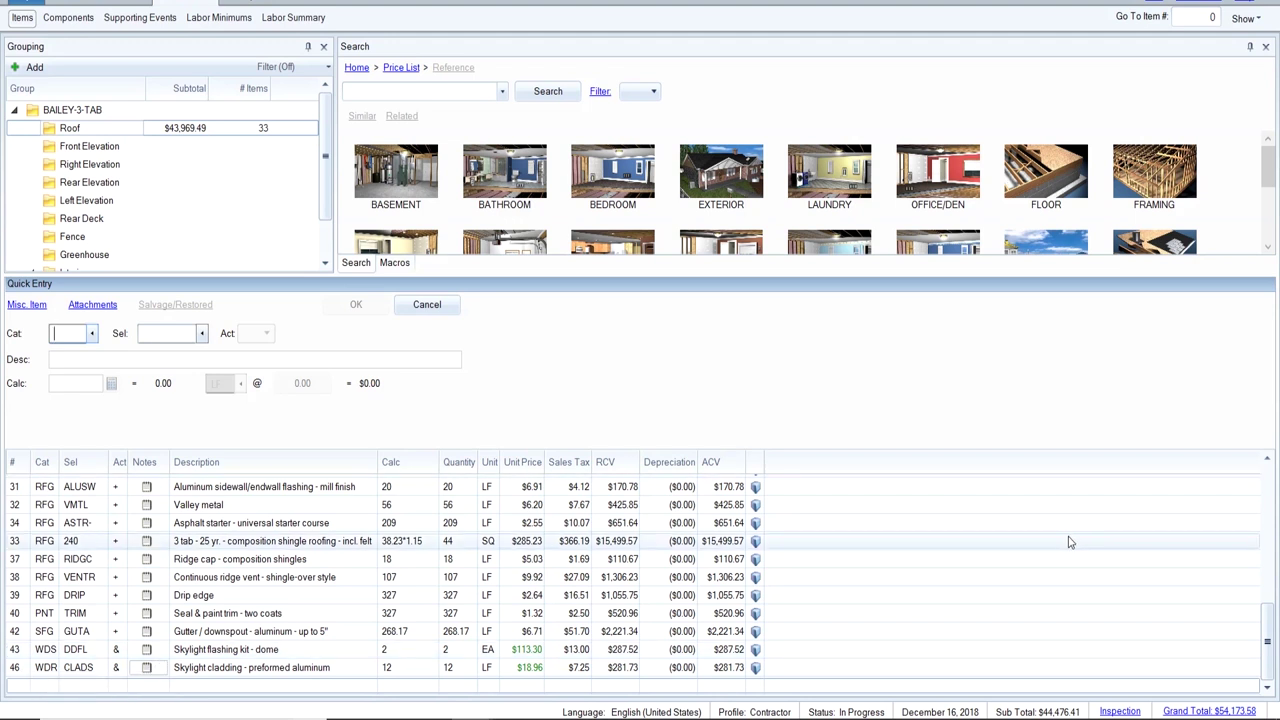
Move the Skylight flashing kit - dome and Skylight cladding - preformed aluminum items together from the end of the Roof list to higher up.
{"action": "left_click_drag", "start_coordinate": [1268, 646], "coordinate": [1268, 643]}
{"action": "scroll", "coordinate": [1266, 637], "scroll_direction": "up", "scroll_amount": 10}
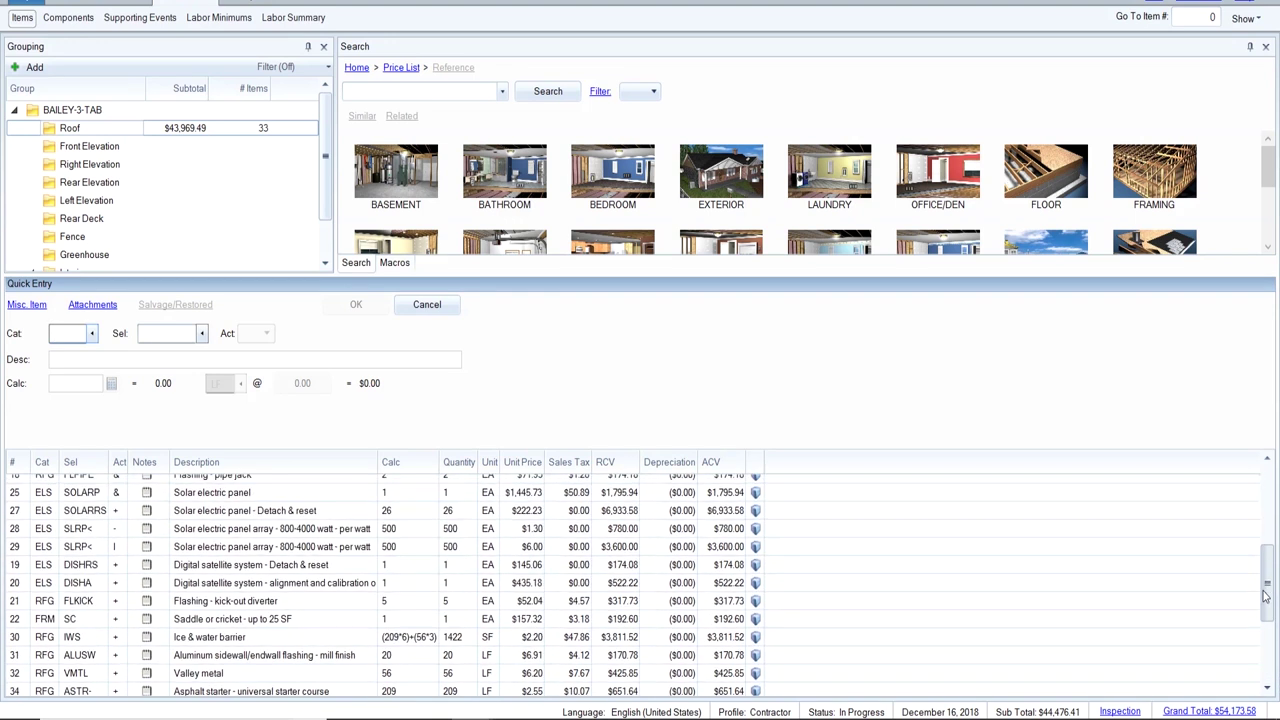
{"action": "scroll", "coordinate": [1262, 627], "scroll_direction": "down", "scroll_amount": 10}
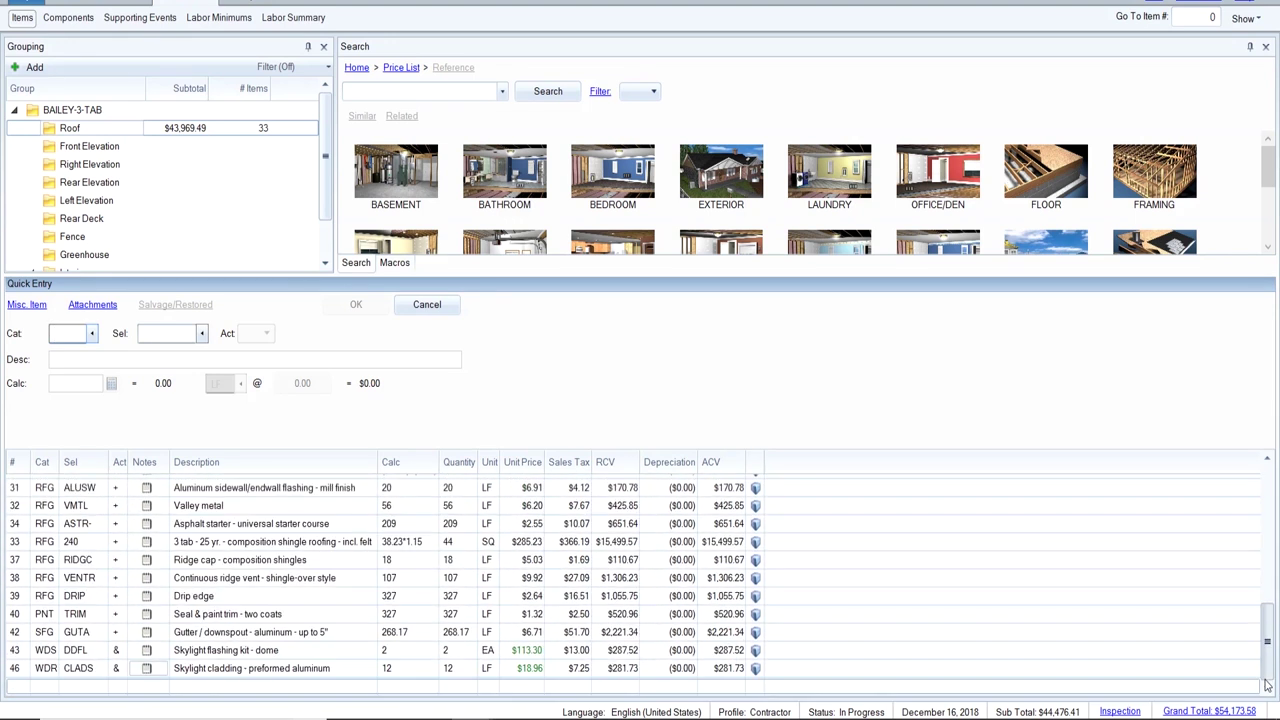
{"action": "left_click", "coordinate": [165, 652]}
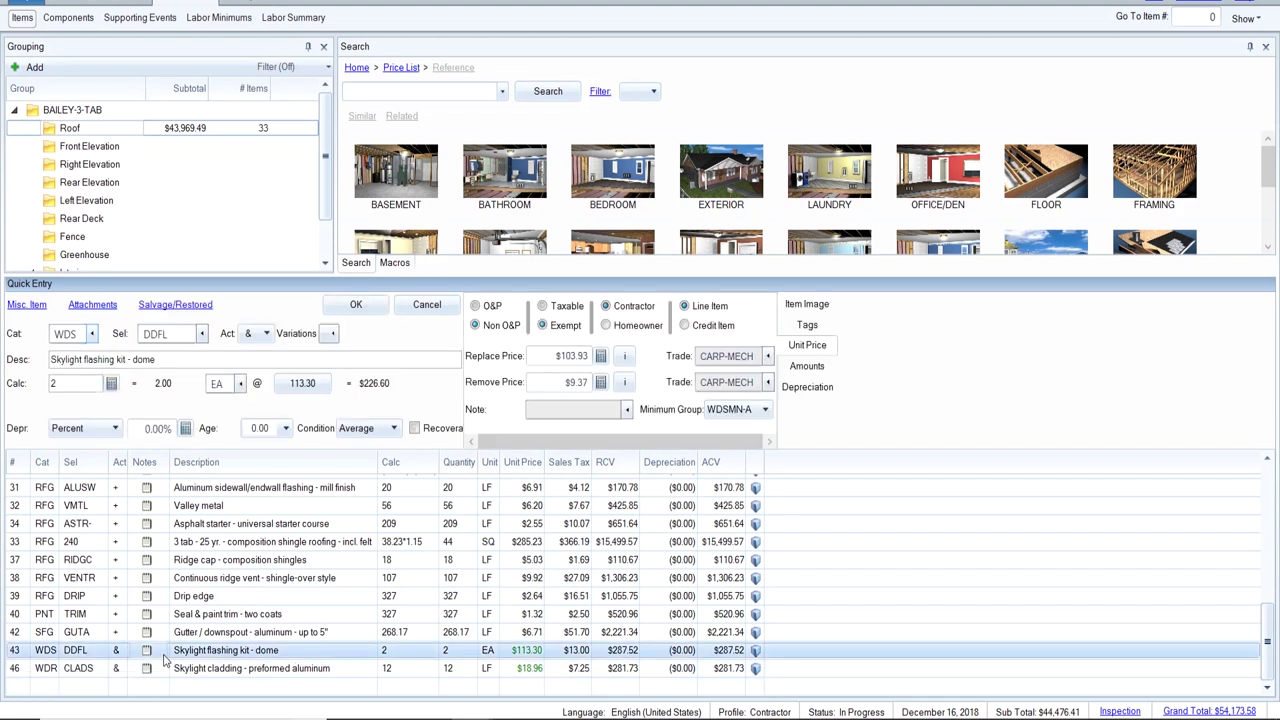
{"action": "left_click", "coordinate": [165, 669], "text": "shift"}
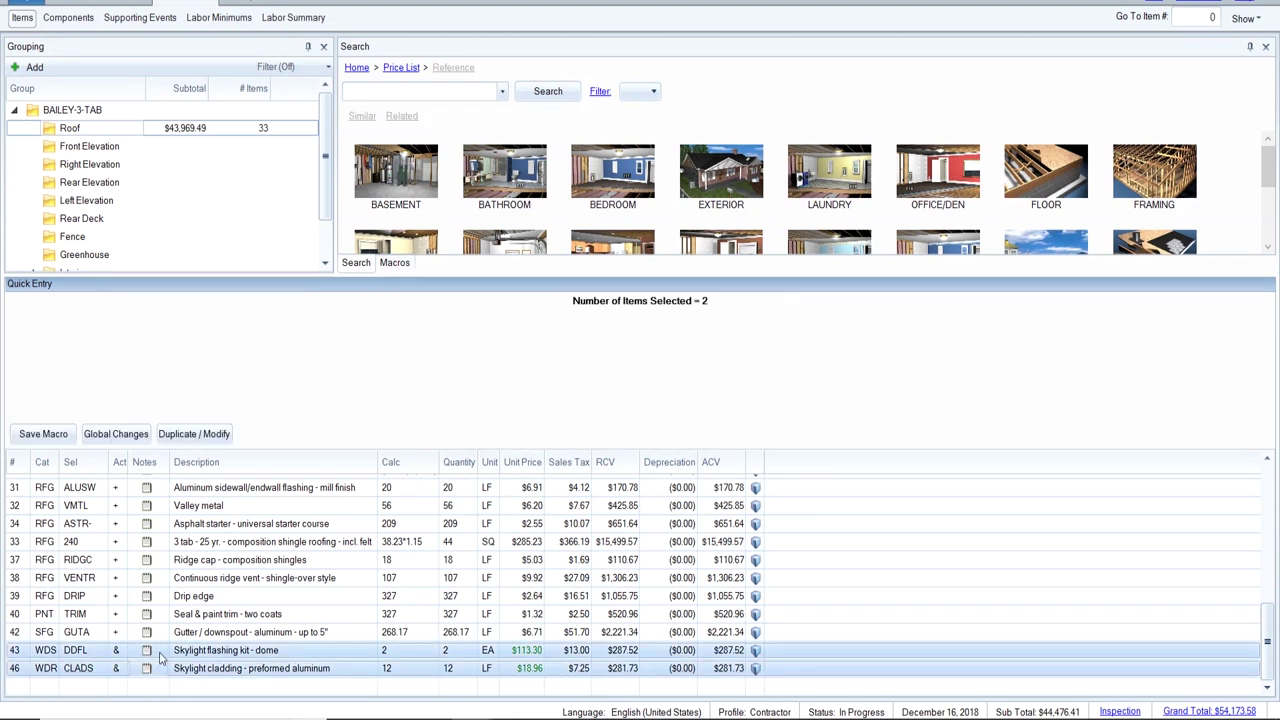
{"action": "left_click_drag", "start_coordinate": [163, 651], "coordinate": [158, 560]}
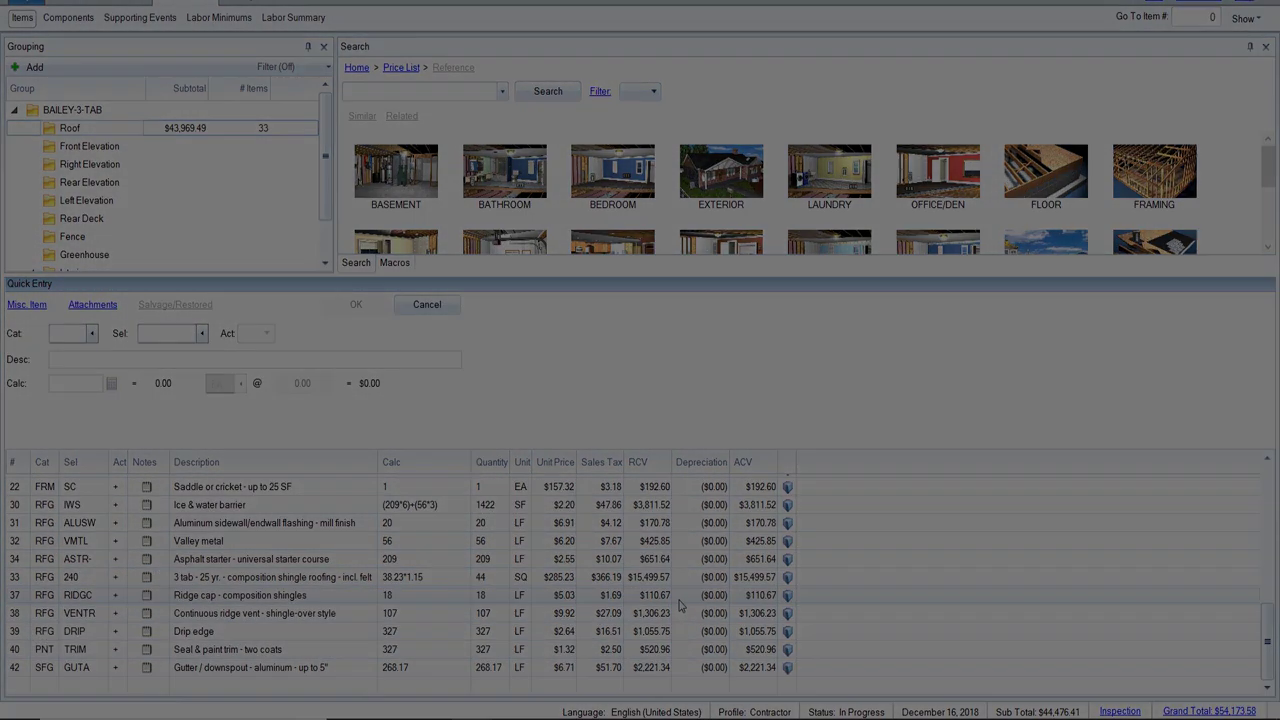